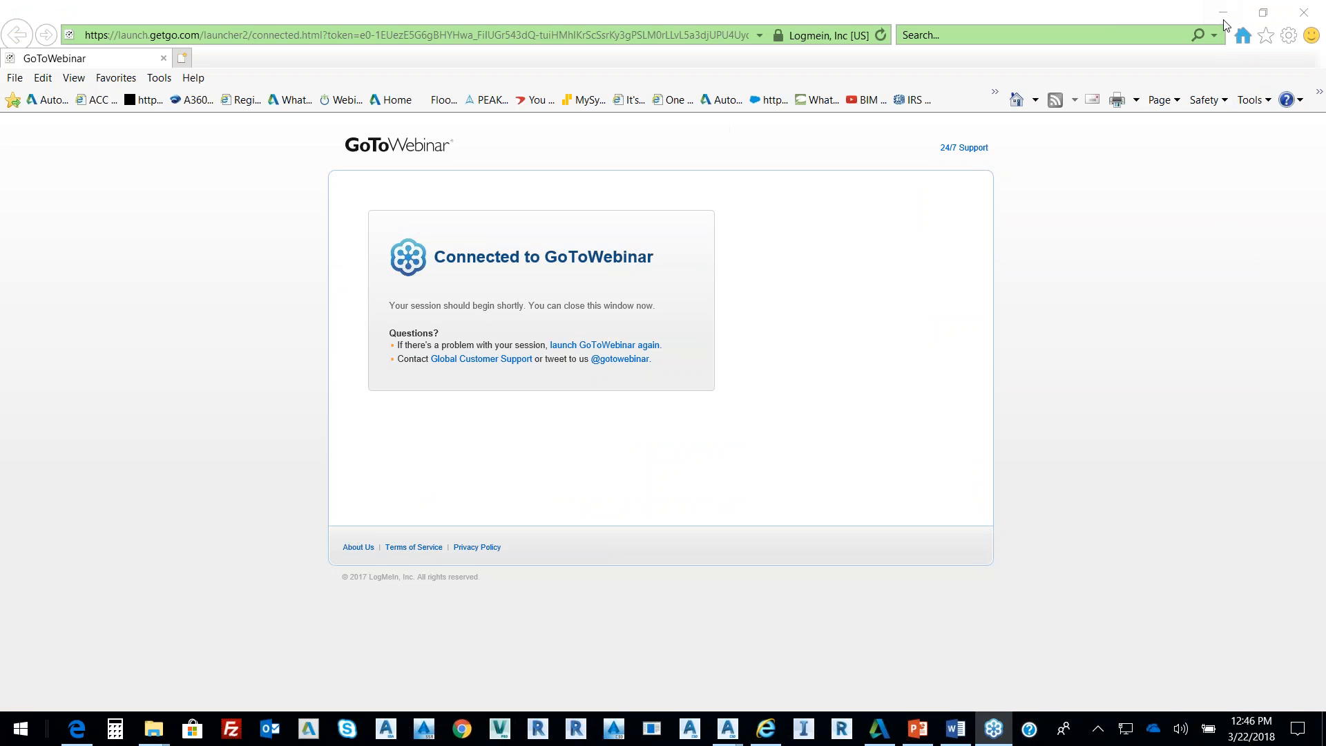
Minimize the Internet Explorer GoToWebinar window to bring AutoCAD Civil 3D into view
{"action": "left_click", "coordinate": [1223, 14]}
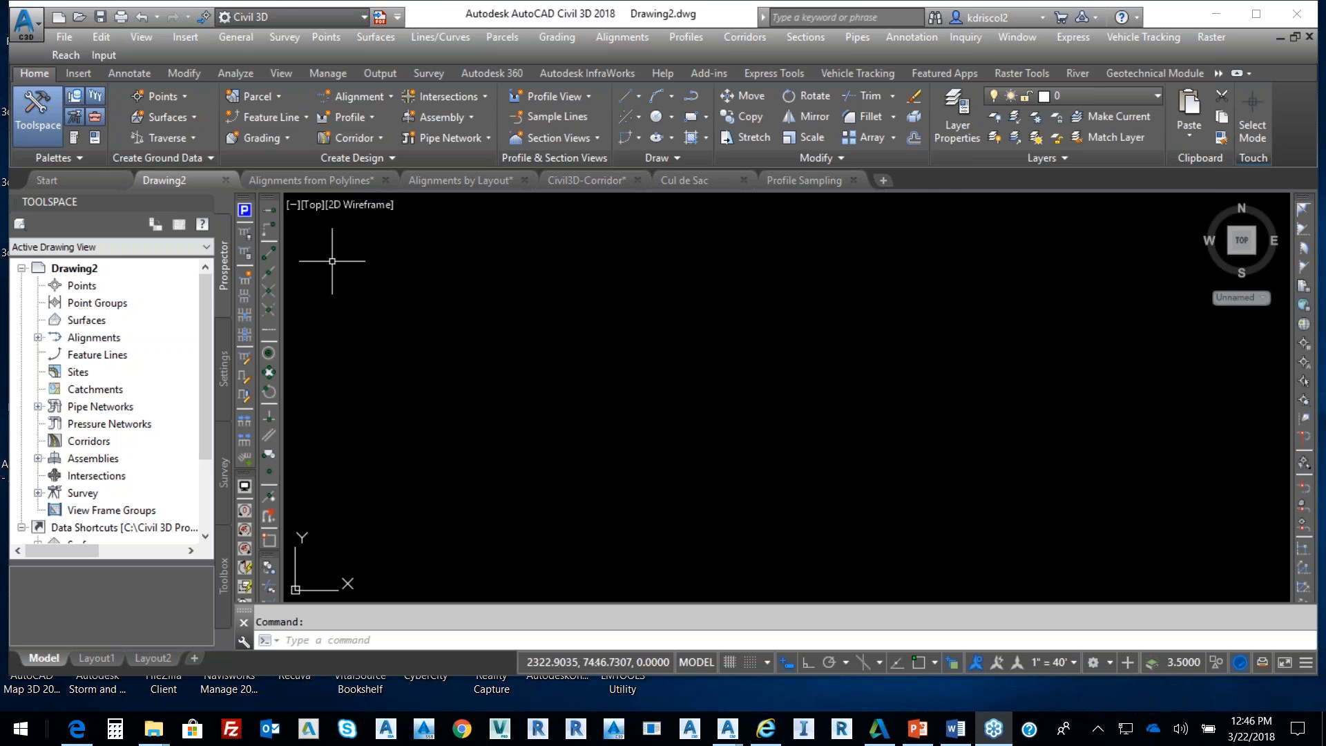
Switch to the 'Alignments from Polylines' drawing with the lot and road lines
{"action": "left_click", "coordinate": [349, 181]}
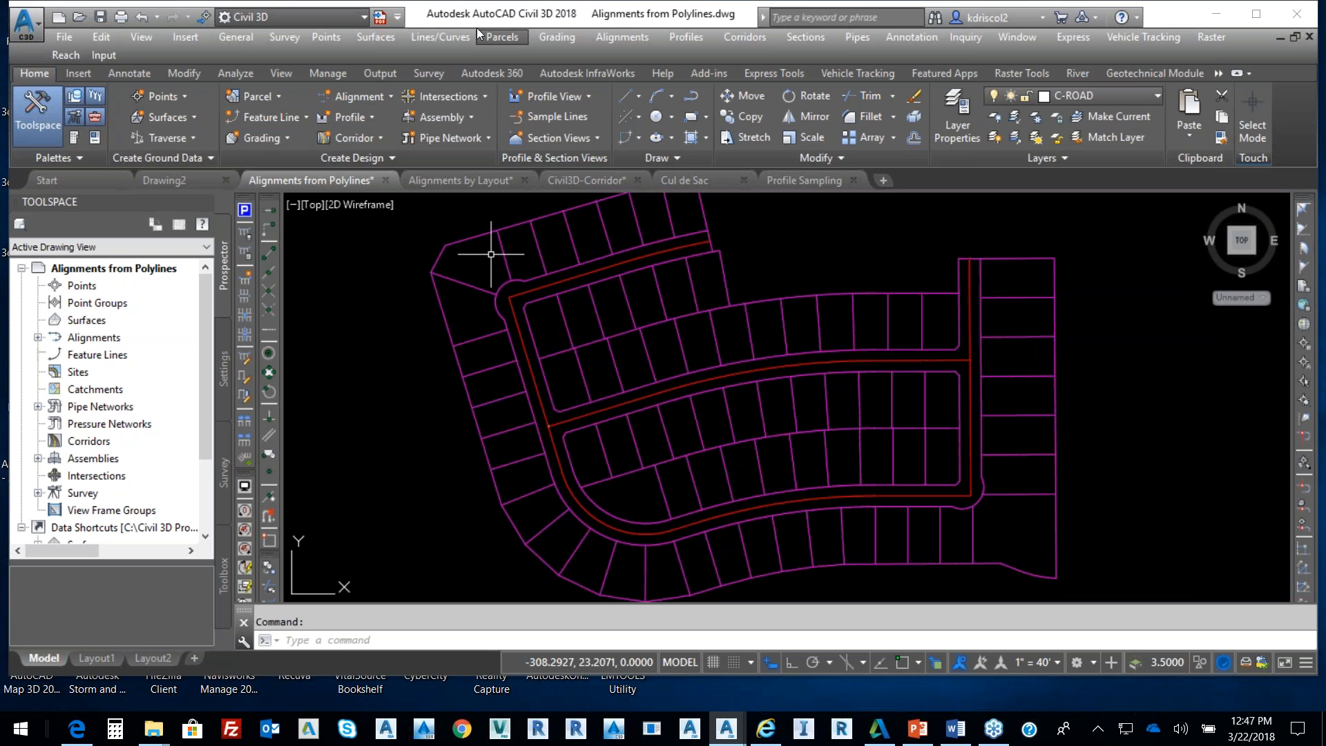
Maximize the Civil 3D window to full screen
{"action": "double_click", "coordinate": [624, 18]}
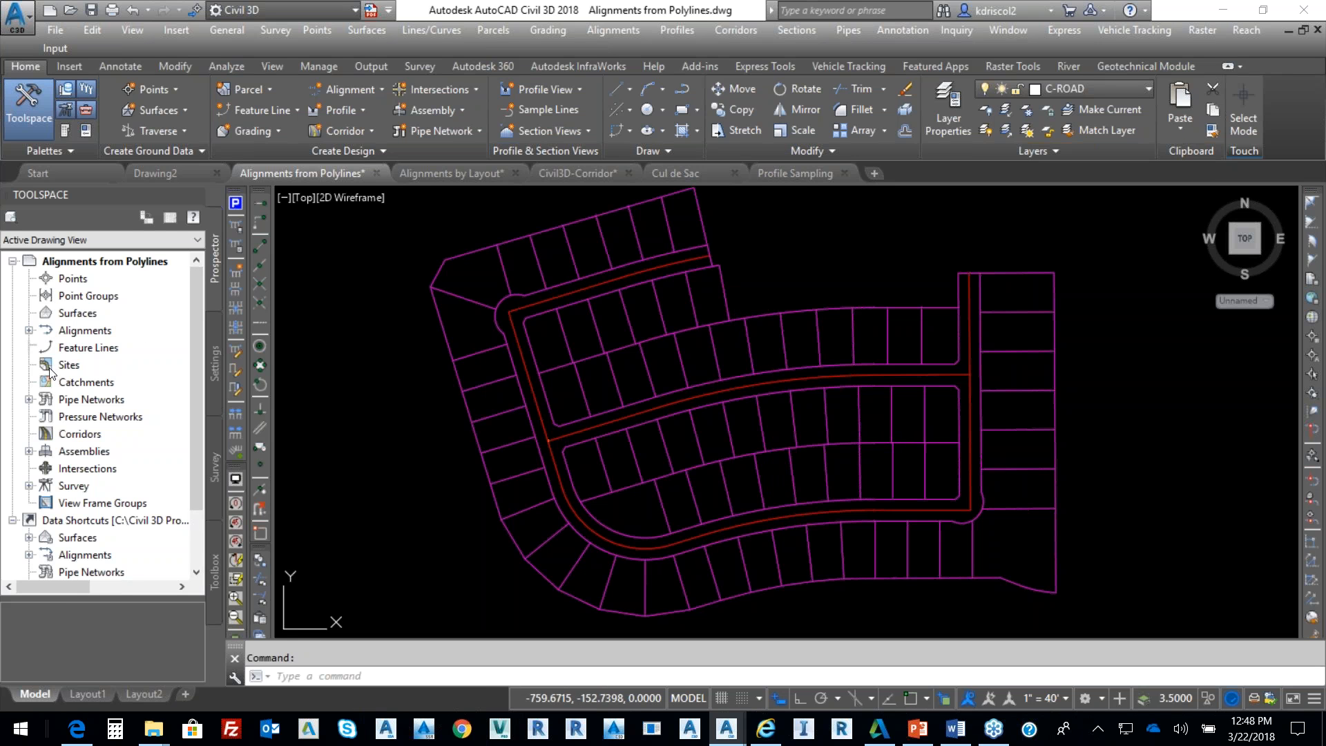
Restore the Civil 3D window and resize its left and right edges, leaving desktop visible
{"action": "left_click_drag", "start_coordinate": [91, 422], "coordinate": [135, 529]}
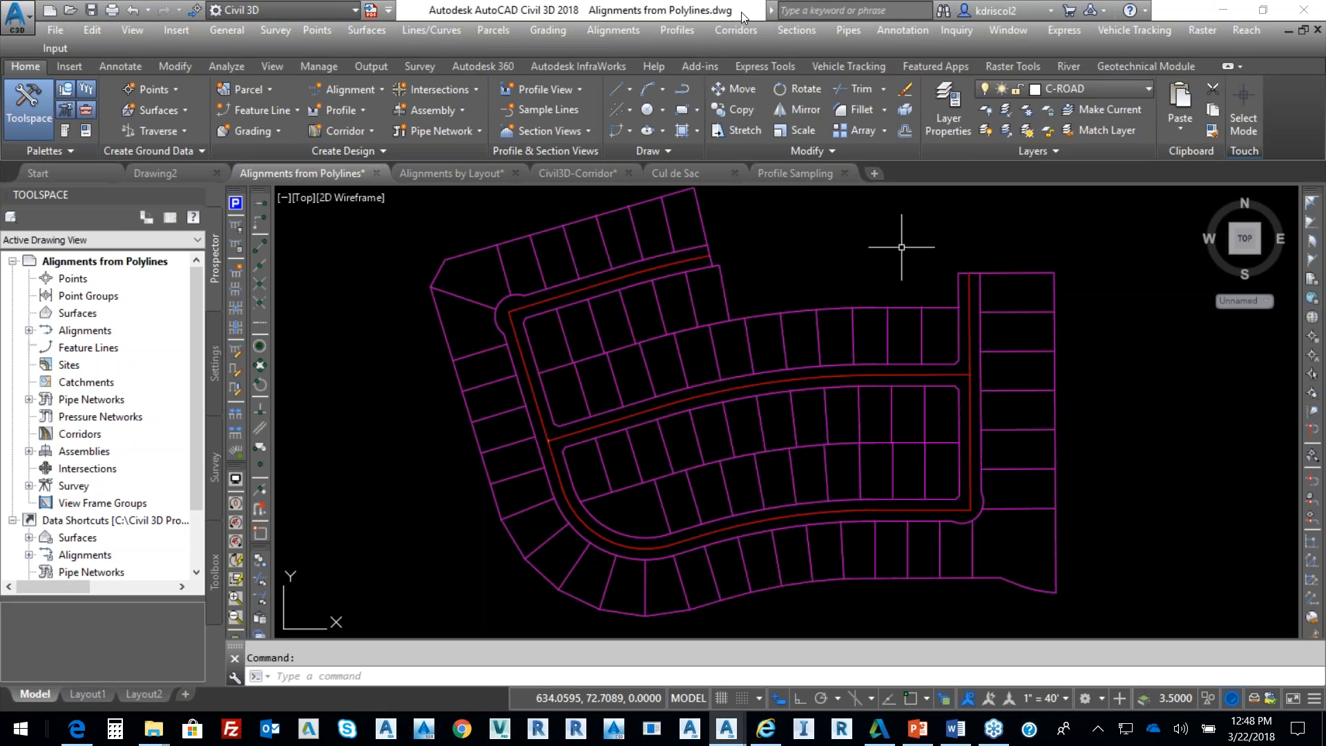
{"action": "left_click_drag", "start_coordinate": [664, 18], "coordinate": [639, 41]}
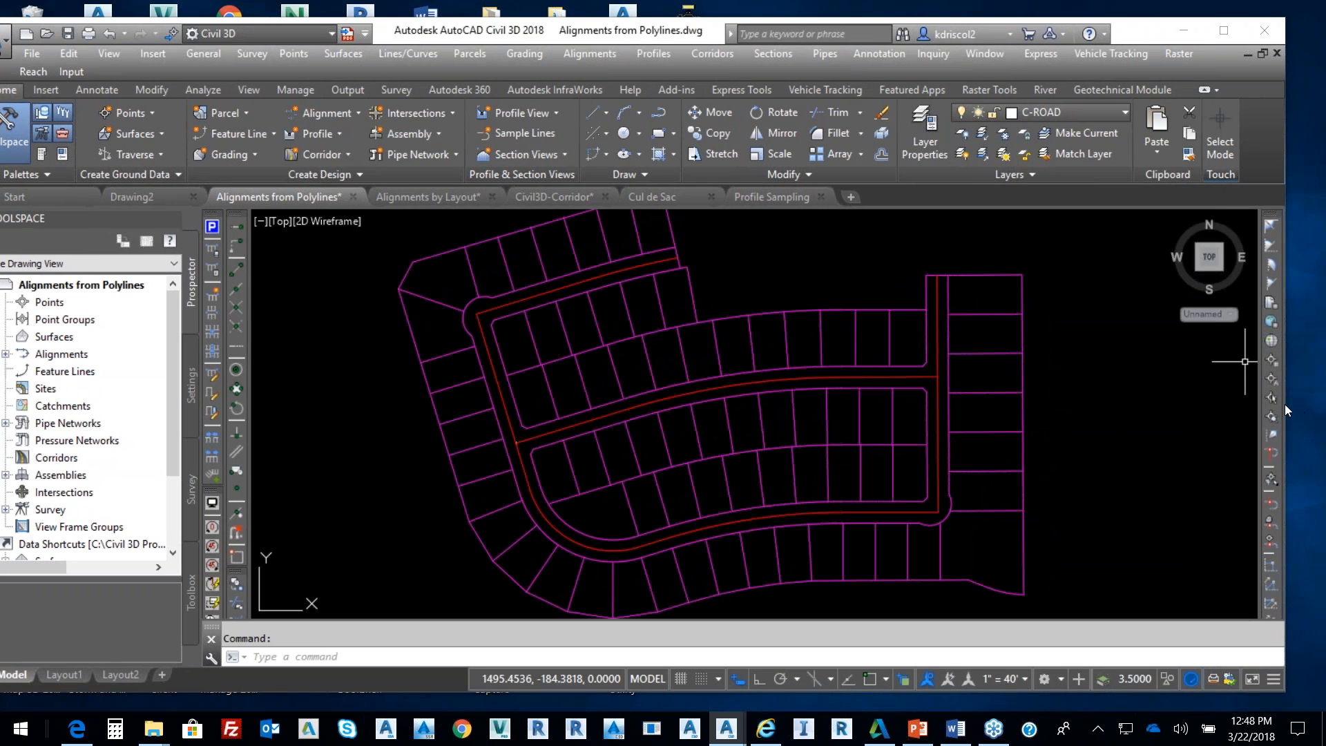
{"action": "left_click_drag", "start_coordinate": [1285, 404], "coordinate": [1223, 406]}
{"action": "left_click_drag", "start_coordinate": [559, 34], "coordinate": [618, 36]}
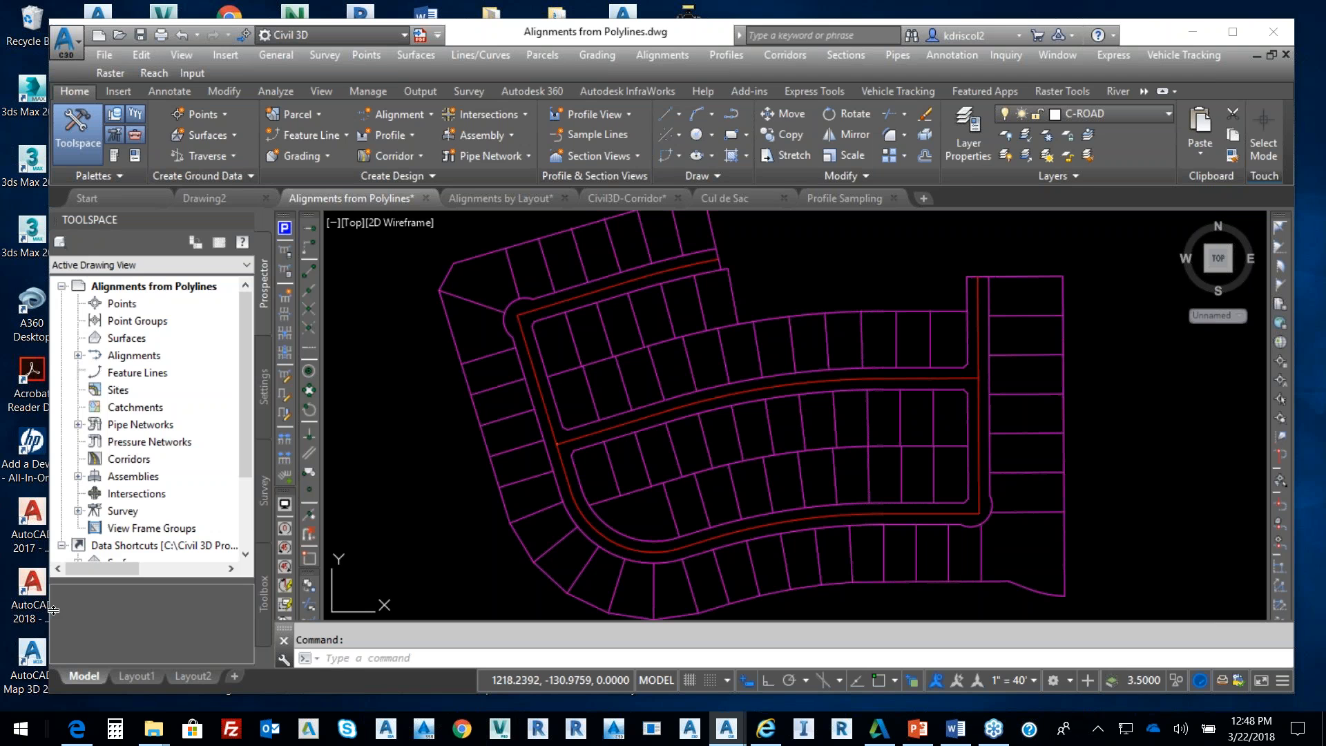
{"action": "left_click_drag", "start_coordinate": [45, 610], "coordinate": [26, 607]}
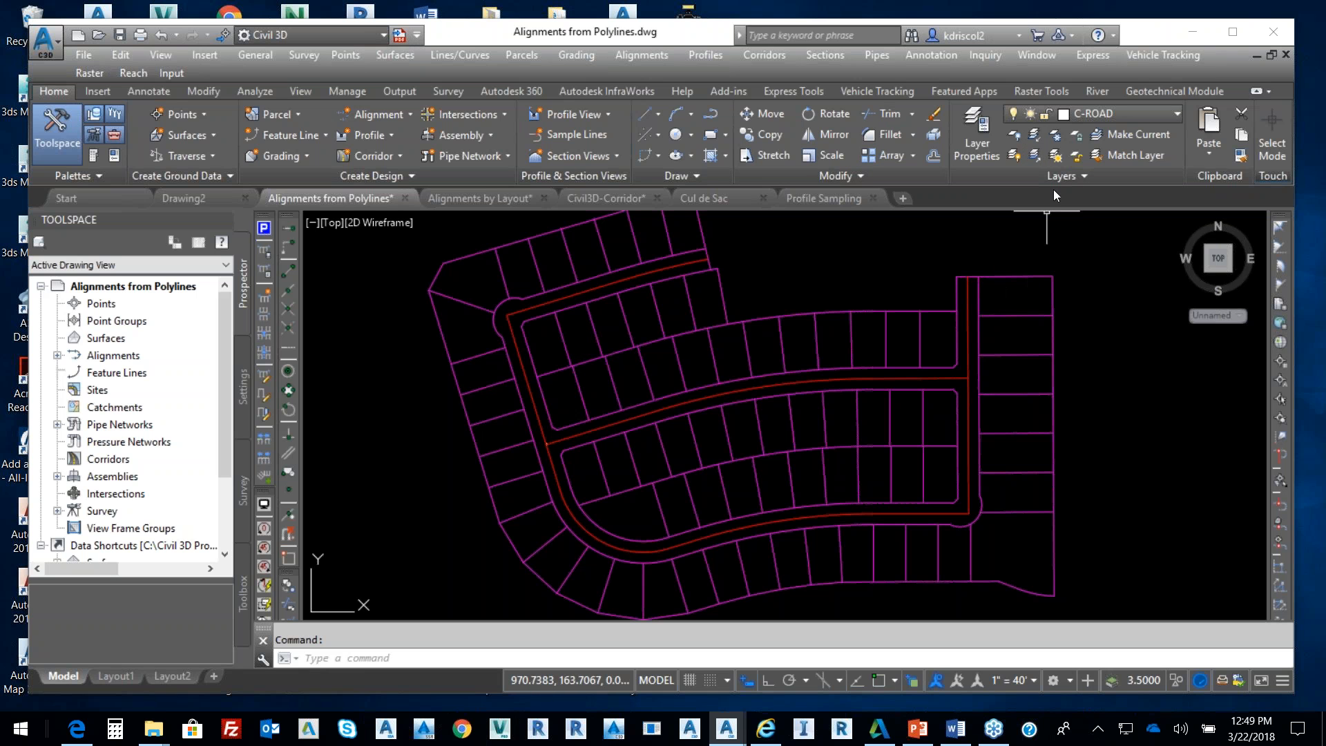
{"action": "left_click", "coordinate": [1097, 91]}
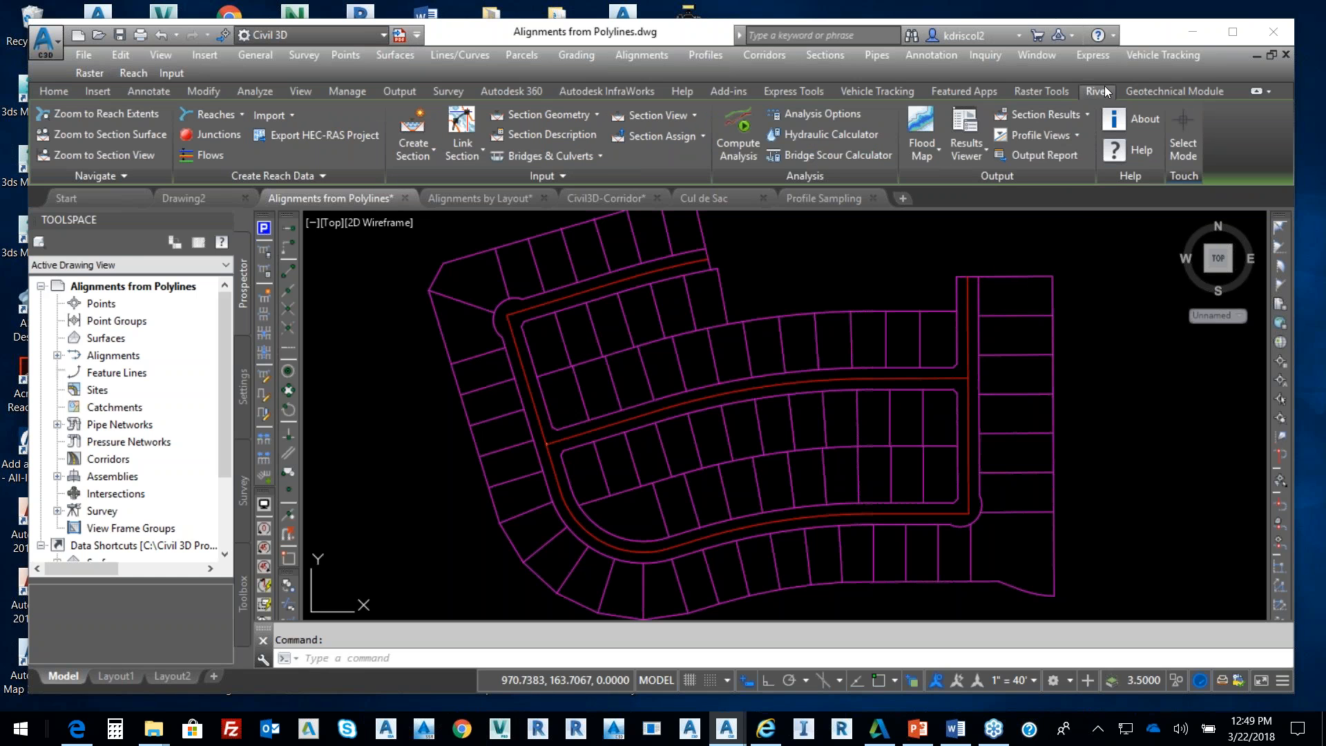
{"action": "left_click", "coordinate": [1147, 92]}
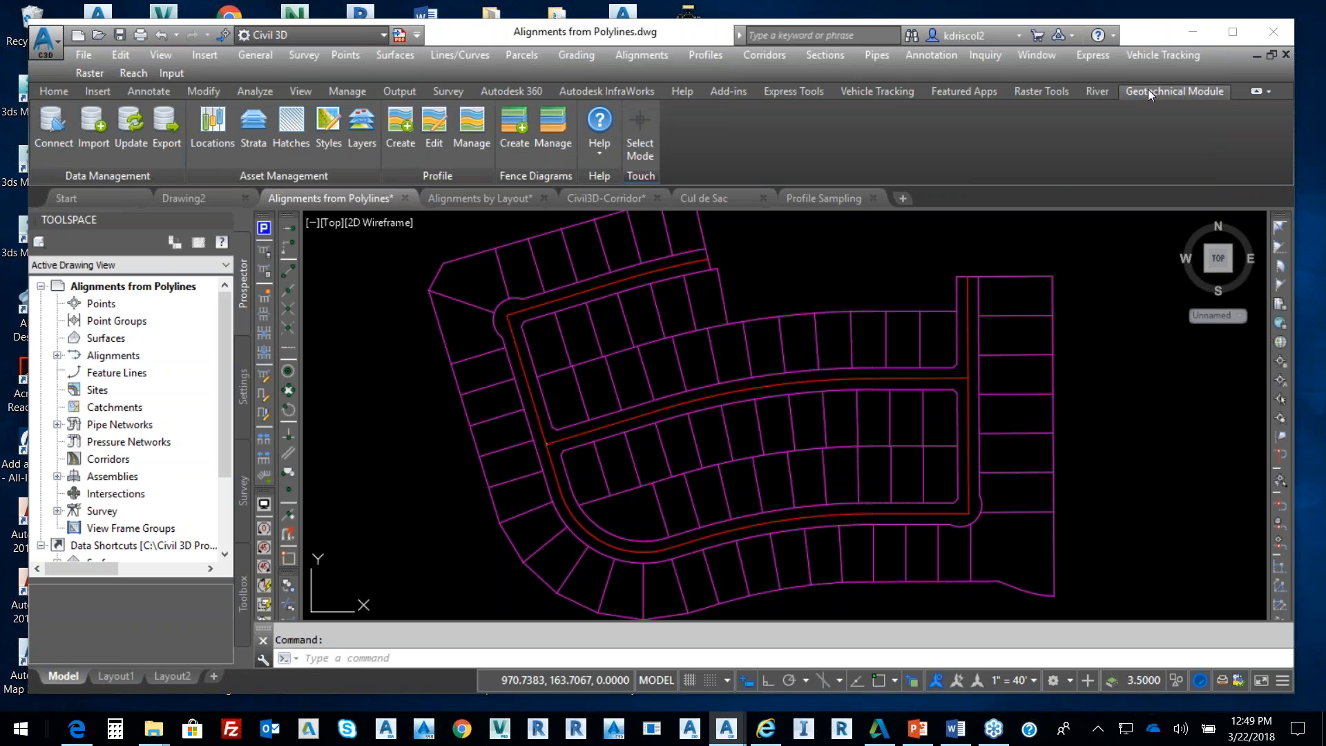
{"action": "left_click", "coordinate": [894, 91]}
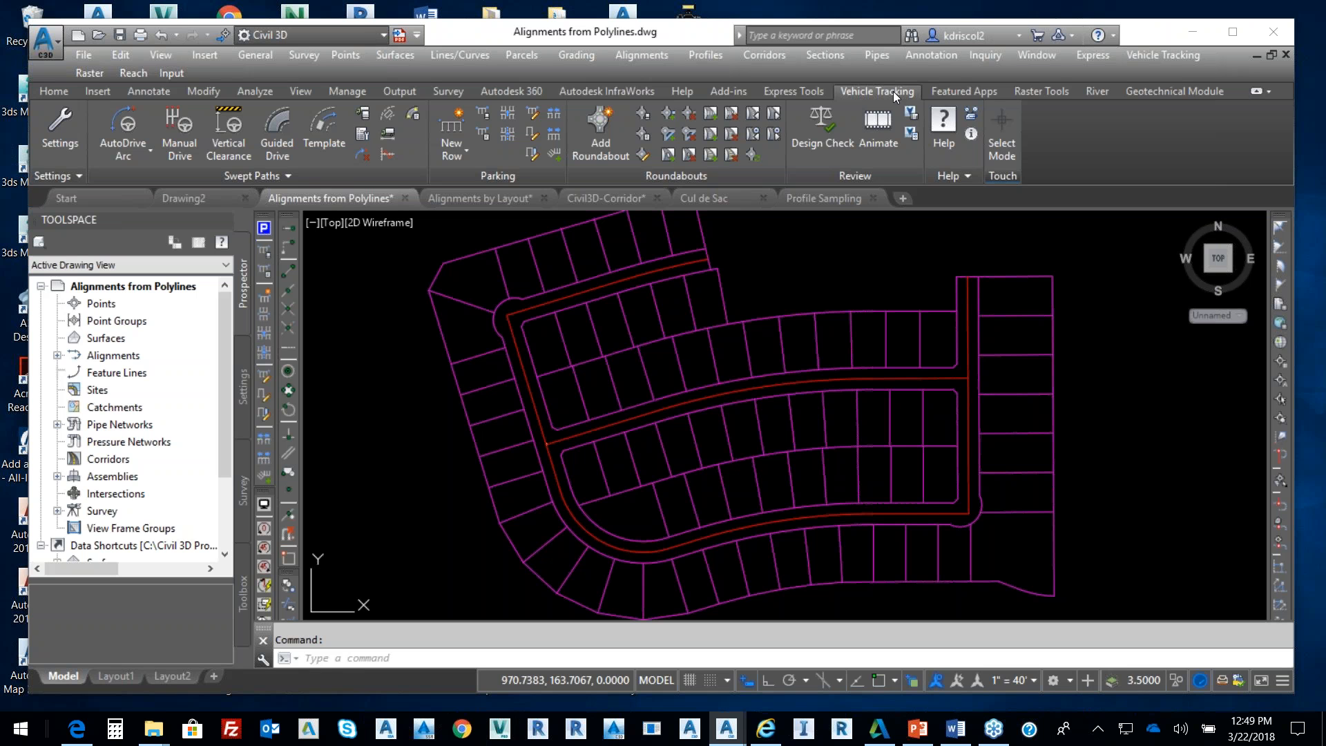
{"action": "left_click", "coordinate": [624, 93]}
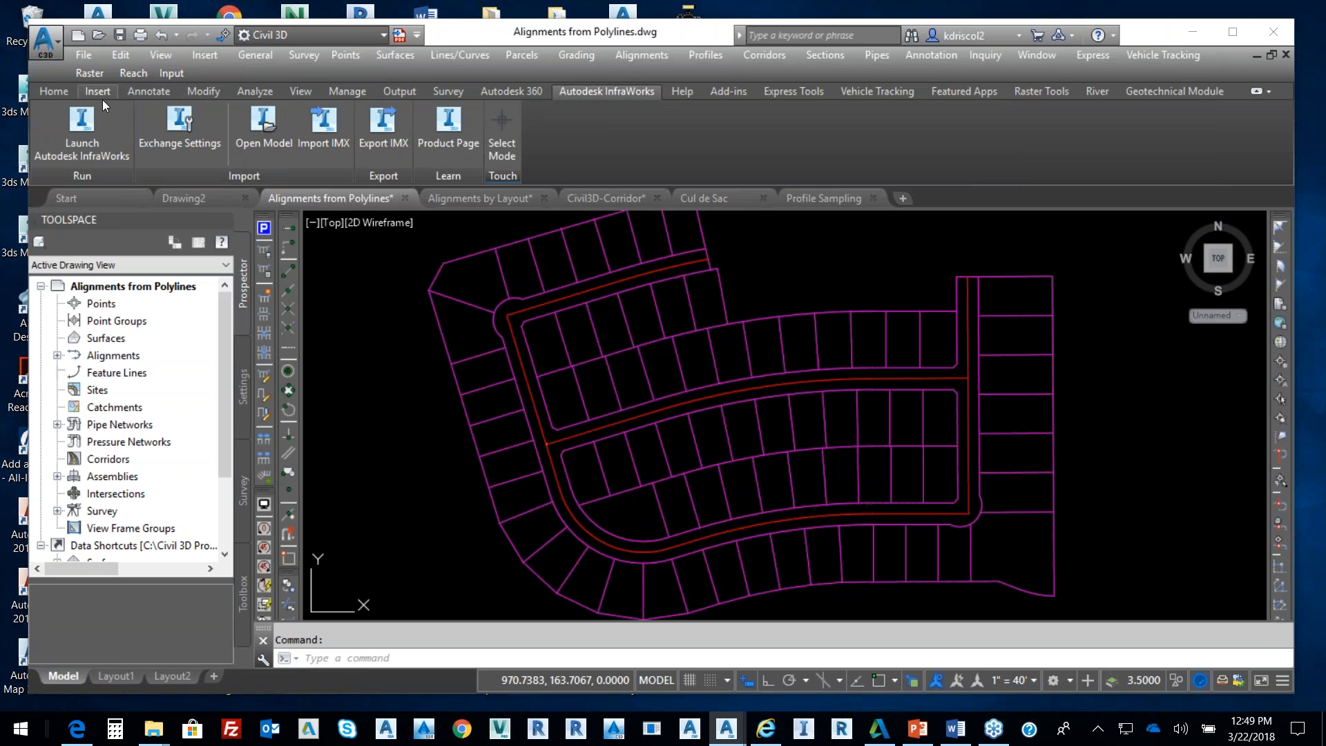
{"action": "left_click", "coordinate": [59, 92]}
{"action": "mouse_move", "coordinate": [765, 453]}
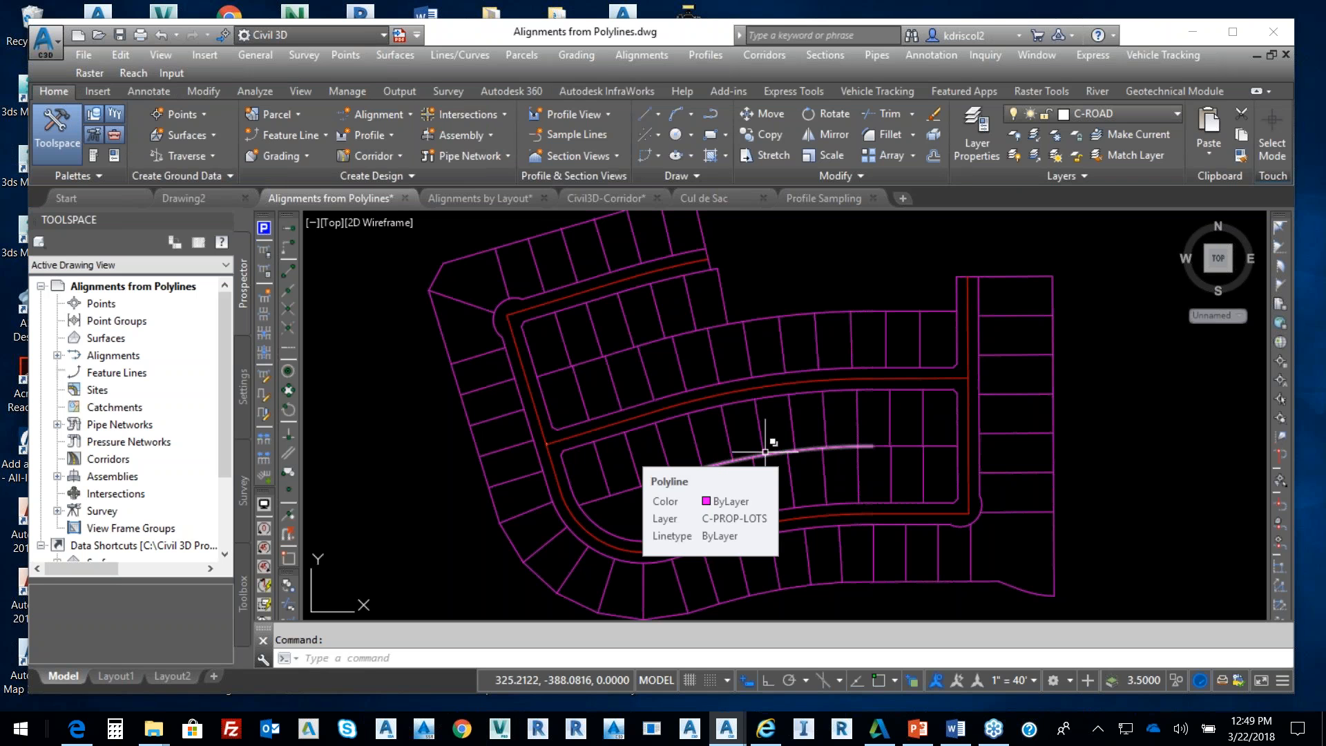
Discard a trial selection of lot lines and select the curved road centreline polyline
{"action": "left_click", "coordinate": [971, 552]}
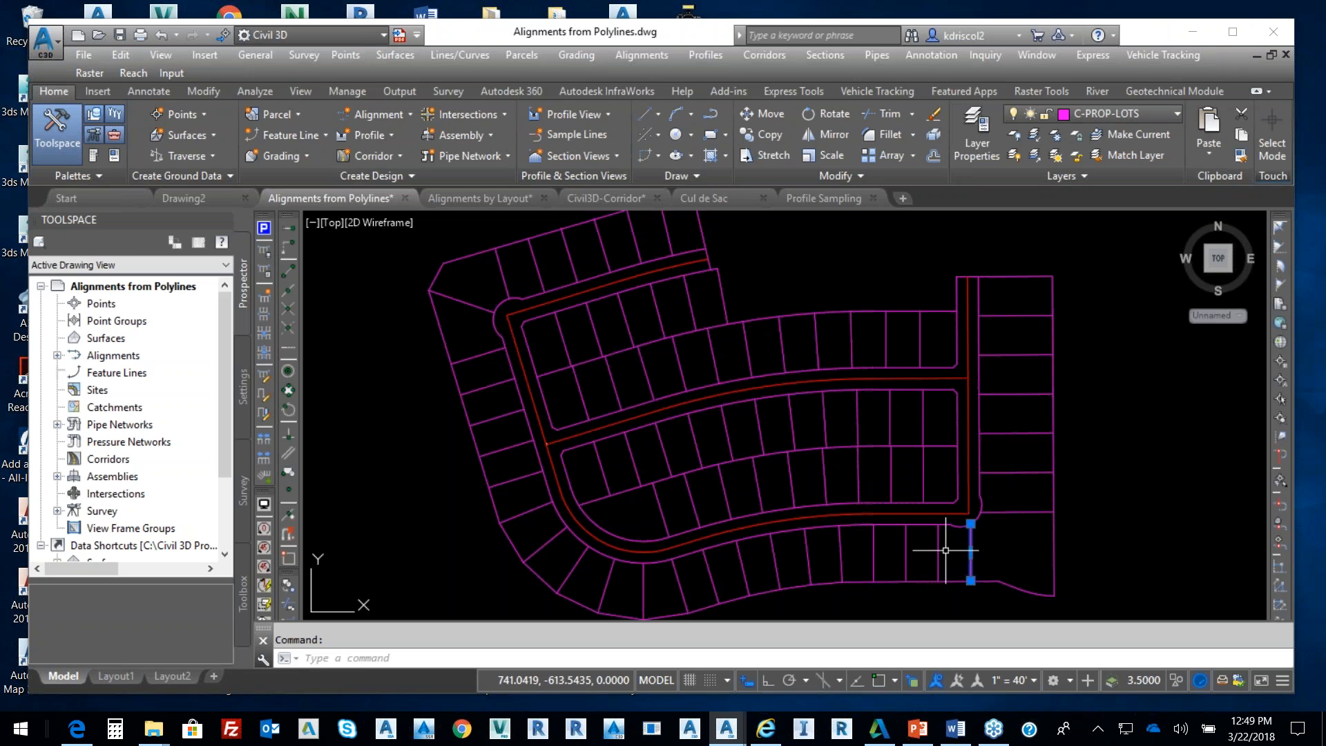
{"action": "left_click", "coordinate": [937, 553]}
{"action": "left_click", "coordinate": [907, 552]}
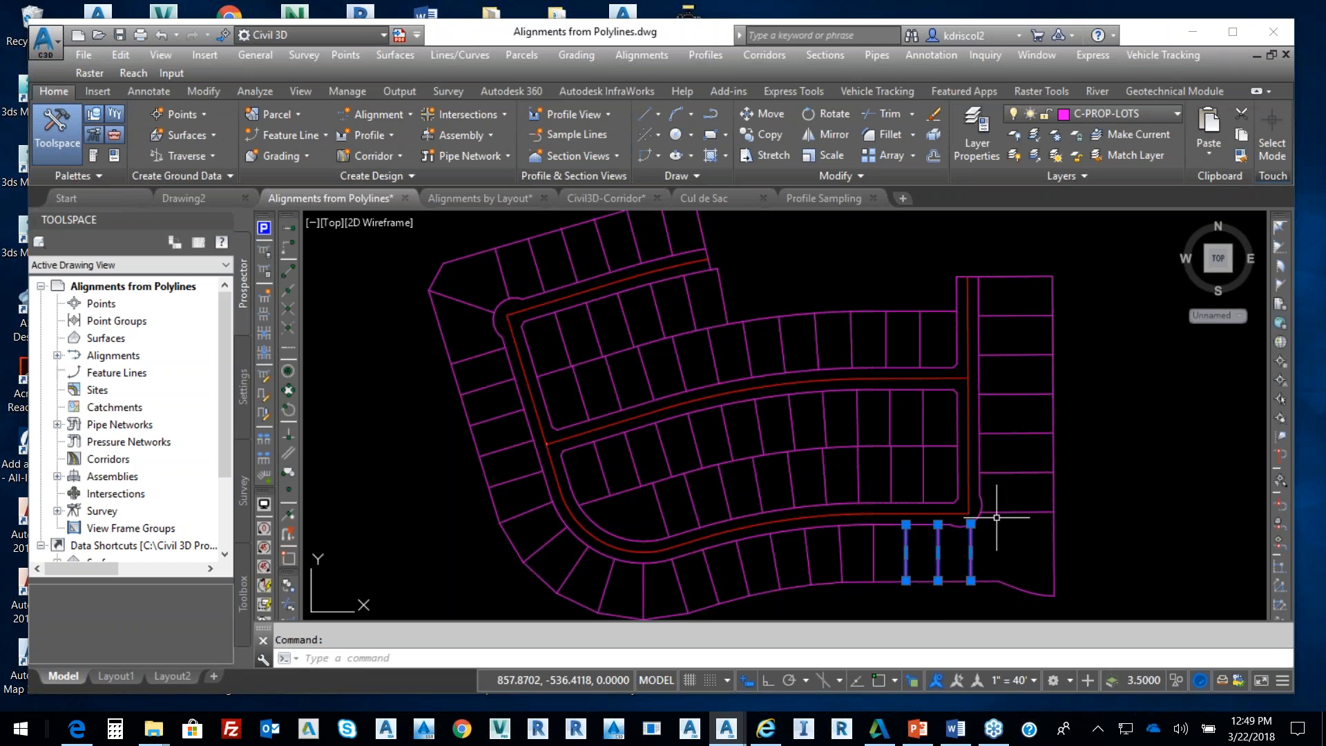
{"action": "left_click", "coordinate": [969, 473]}
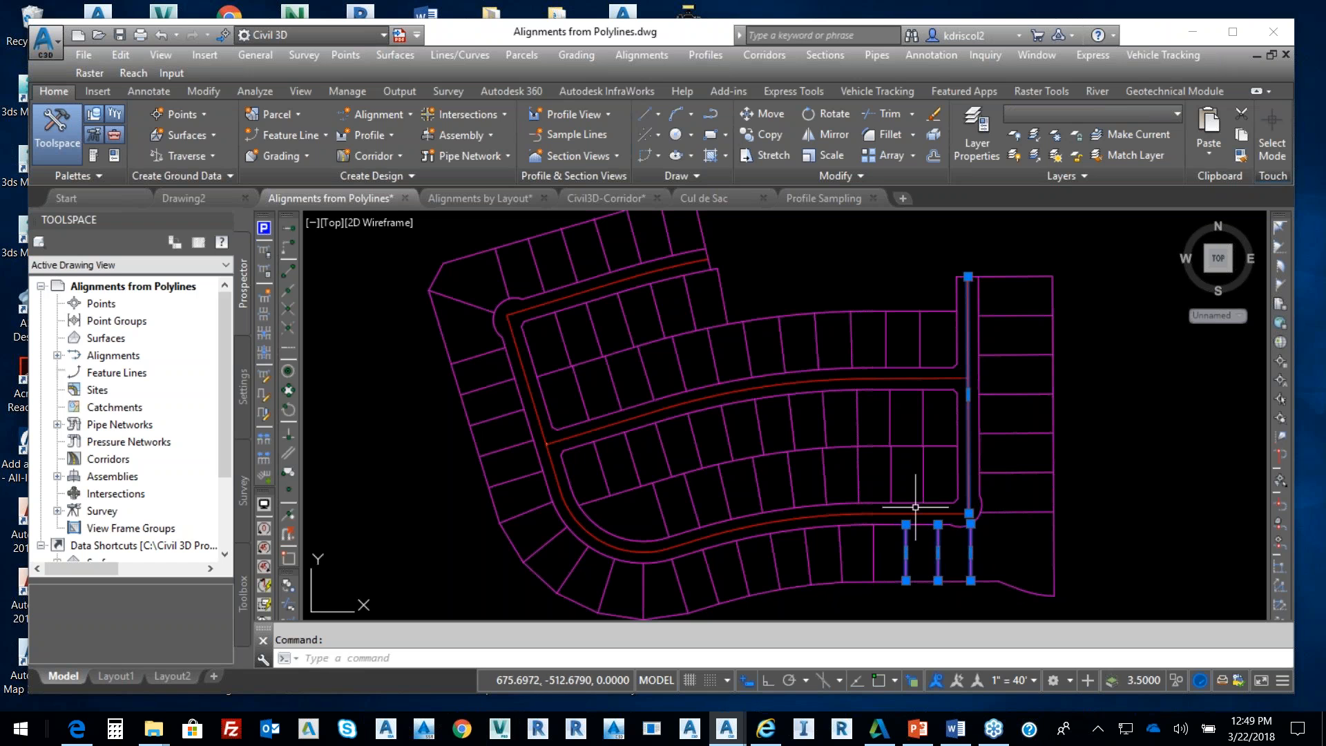
{"action": "left_click", "coordinate": [957, 513]}
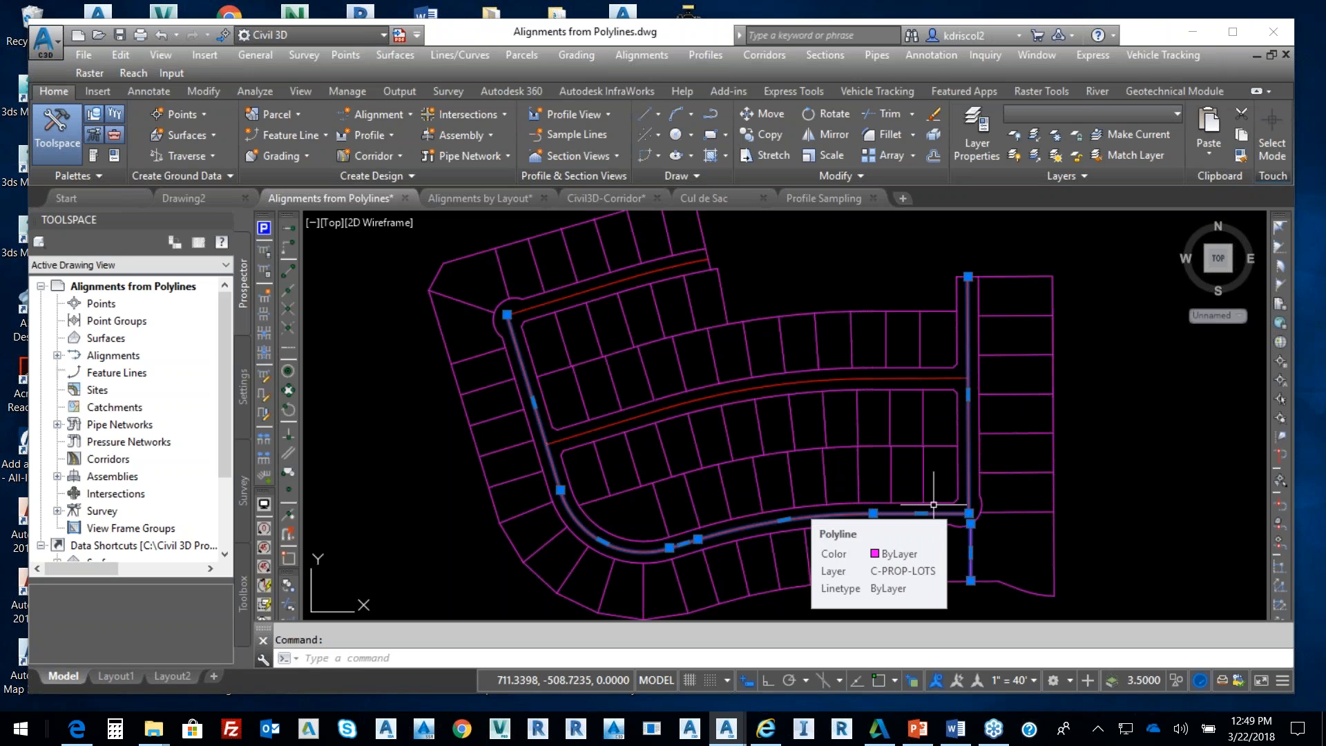
{"action": "key", "text": "Escape"}
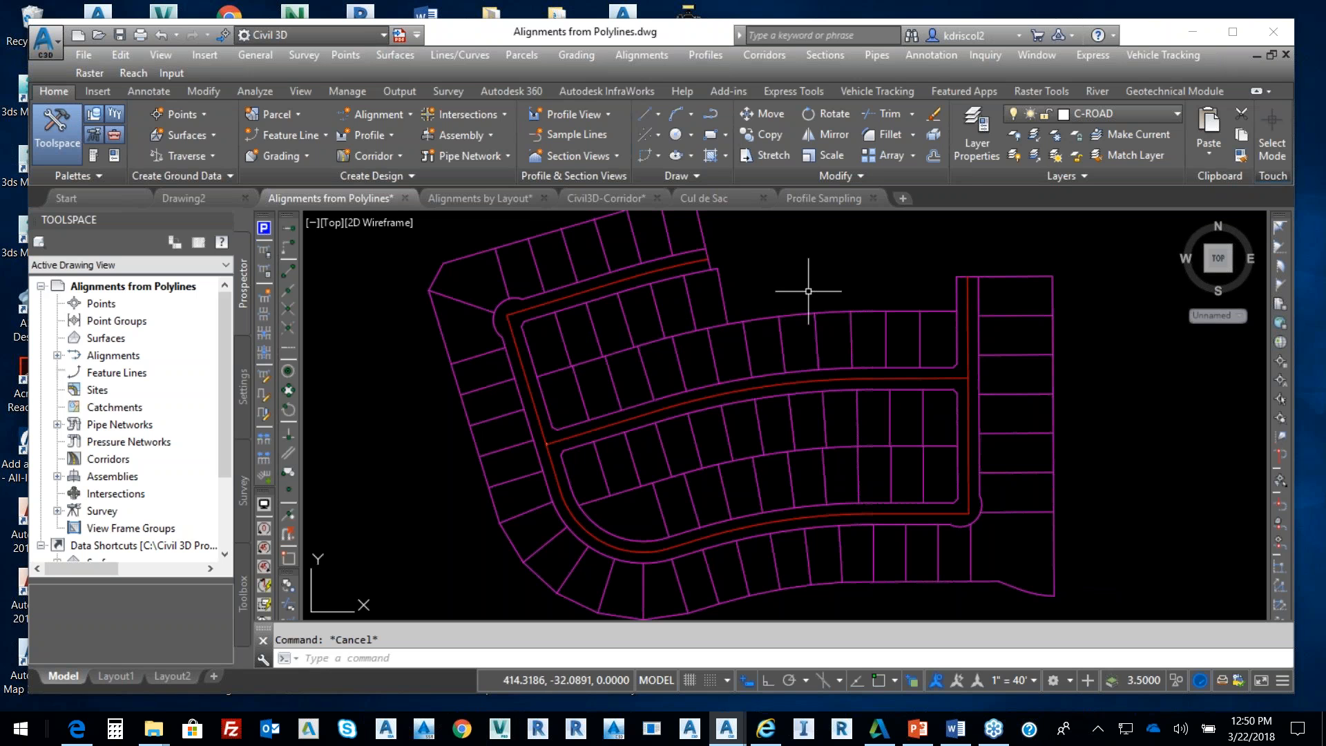
{"action": "left_click", "coordinate": [886, 513]}
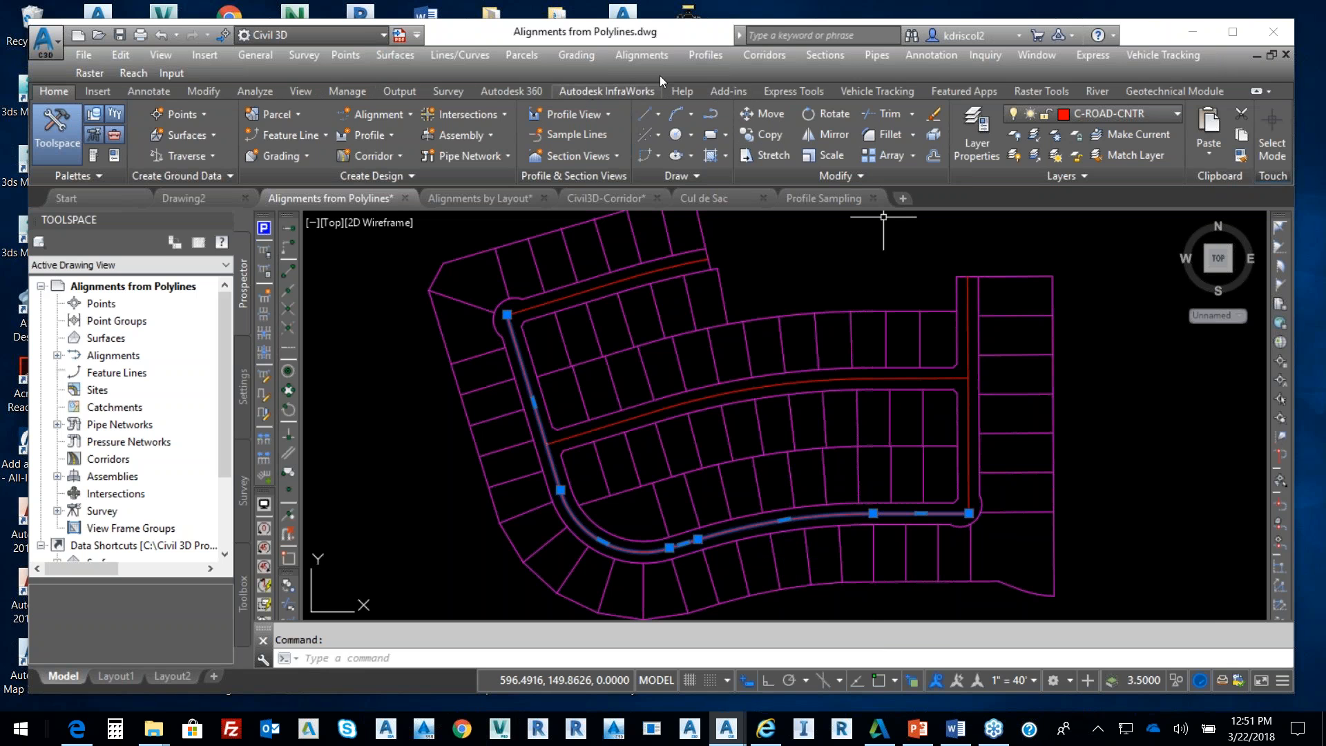
Run Create Alignment from Objects on the road centreline polyline, accepting its direction
{"action": "left_click", "coordinate": [643, 55]}
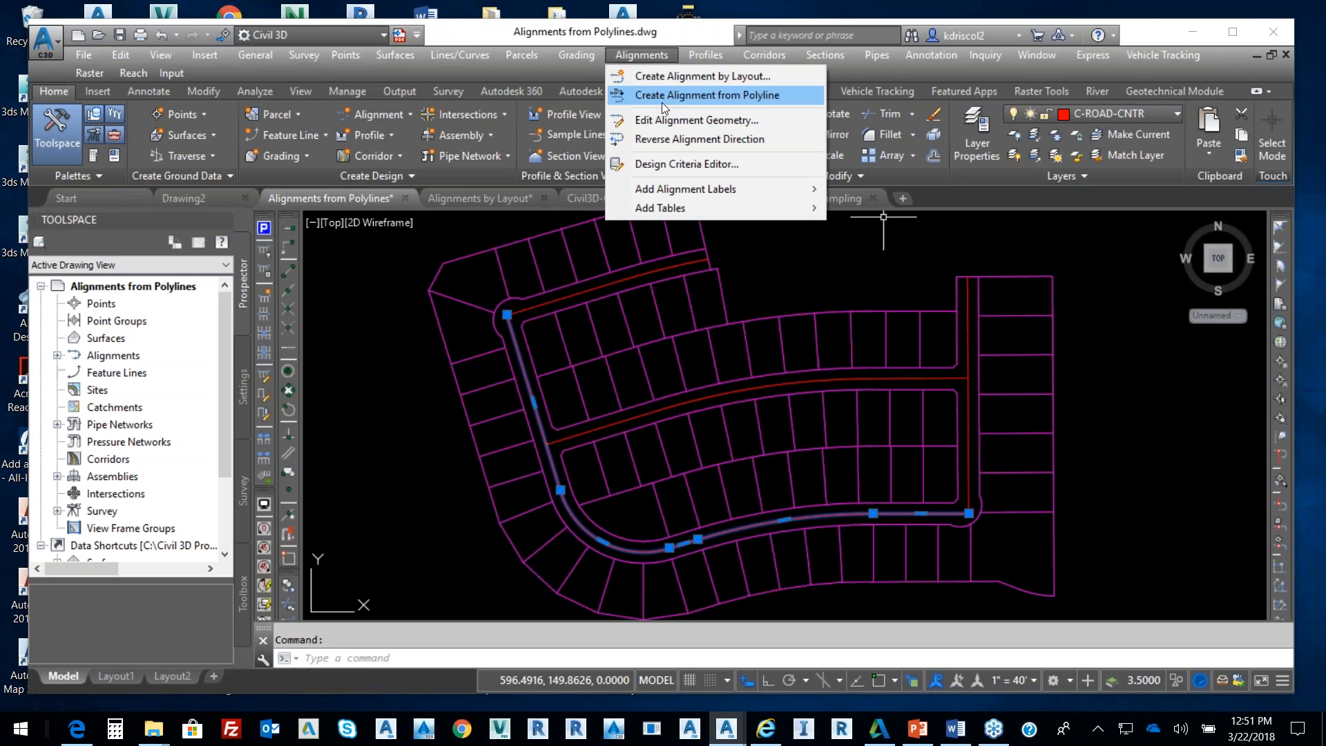
{"action": "left_click", "coordinate": [410, 115]}
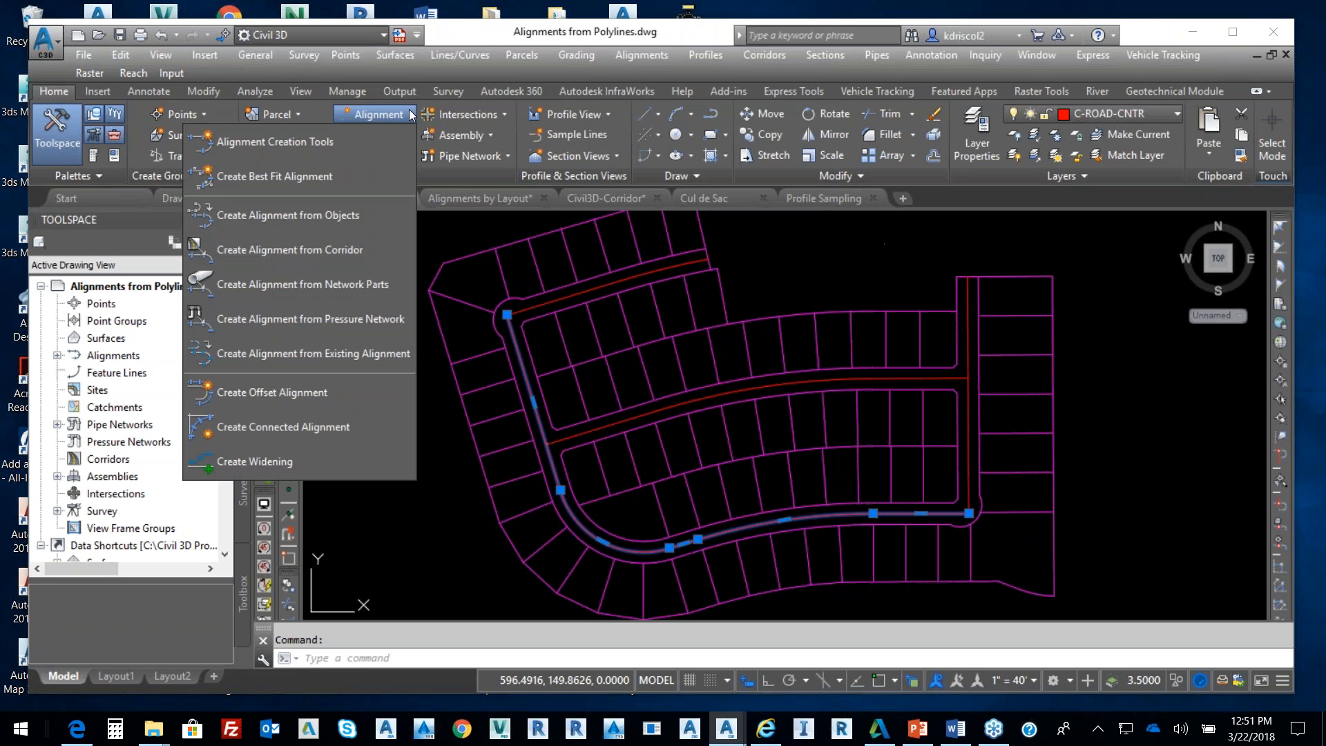
{"action": "left_click", "coordinate": [347, 217]}
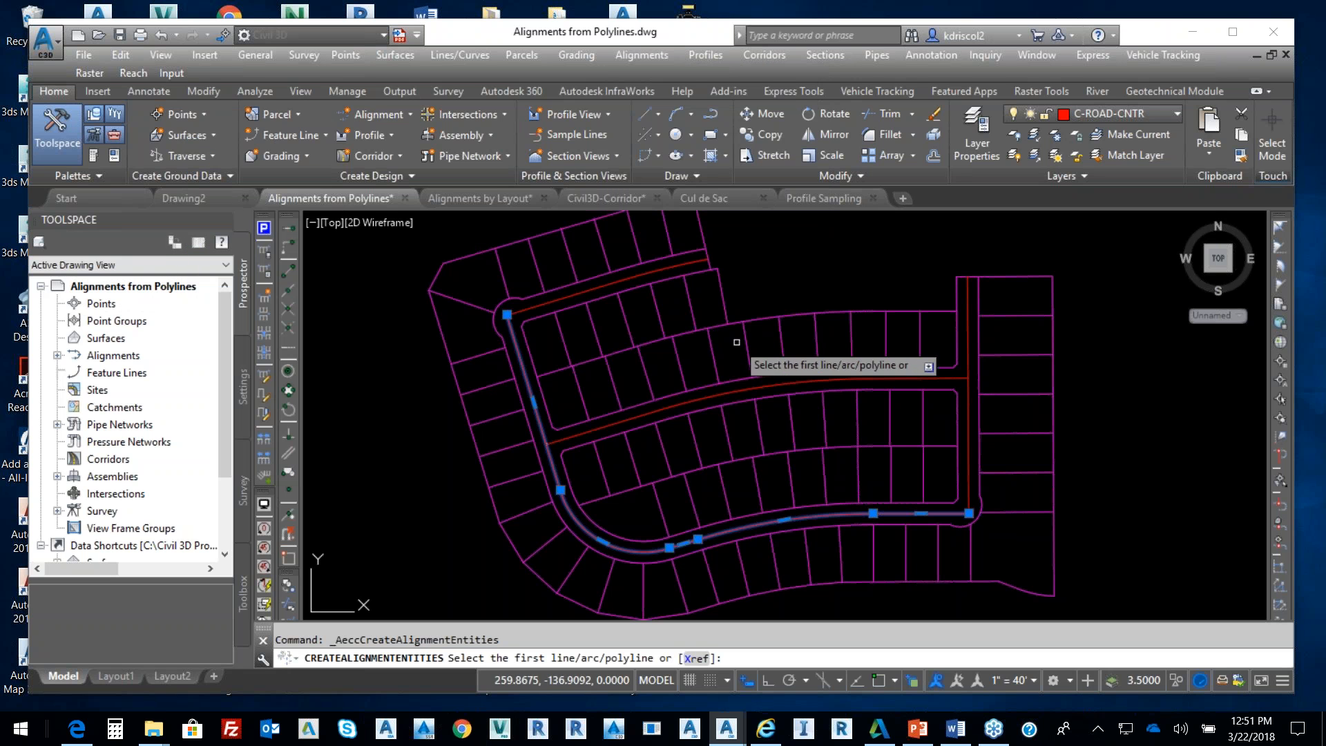
{"action": "left_click", "coordinate": [820, 515]}
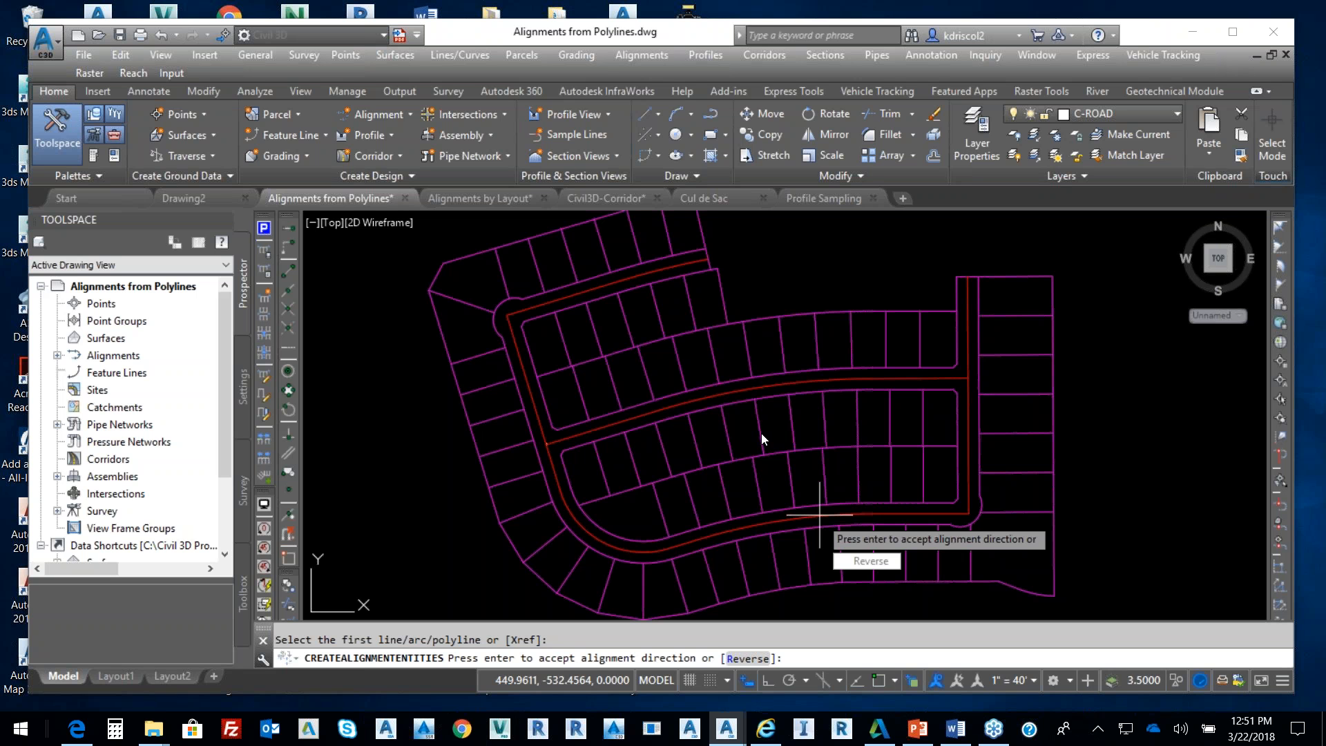
{"action": "key", "text": "Return"}
{"action": "key", "text": "Return"}
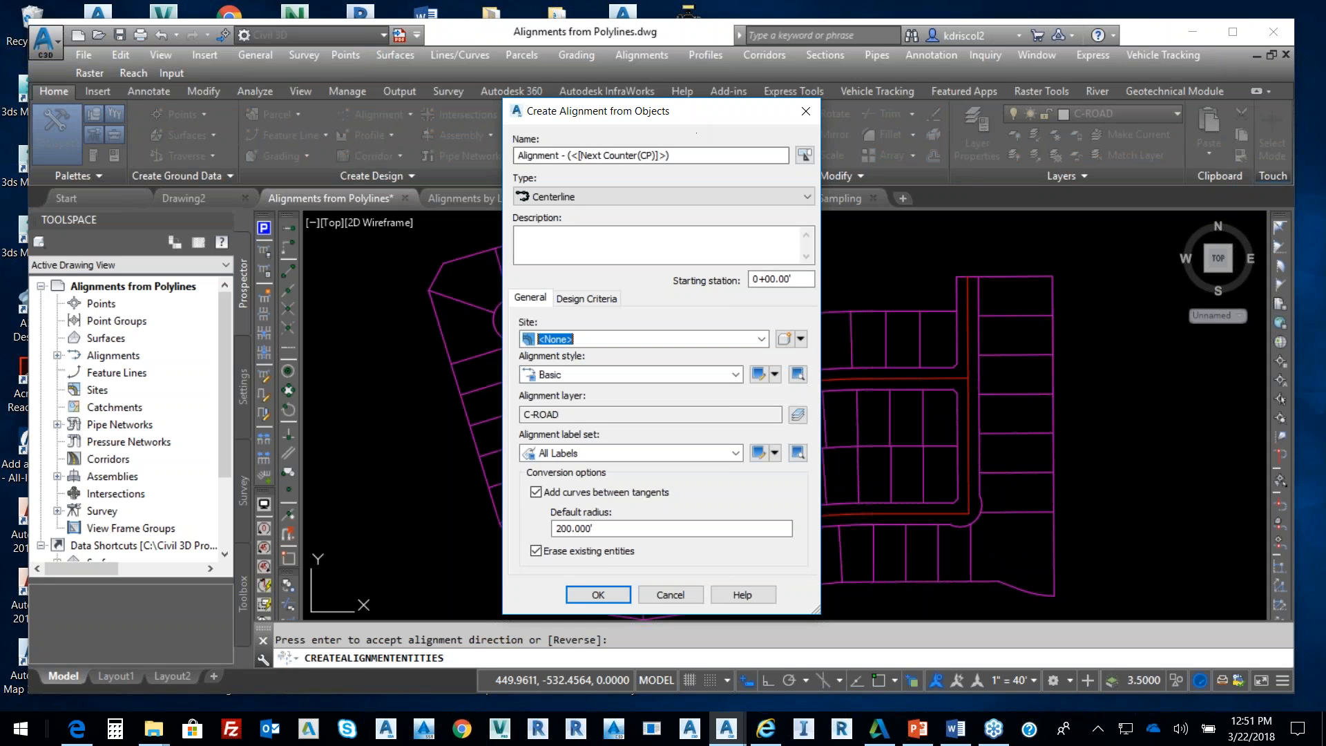
Name the alignment 'Rose Drive', type Centerline, site <None>, with curves between tangents off
{"action": "left_click_drag", "start_coordinate": [705, 155], "coordinate": [446, 162]}
{"action": "type", "text": "Rose"}
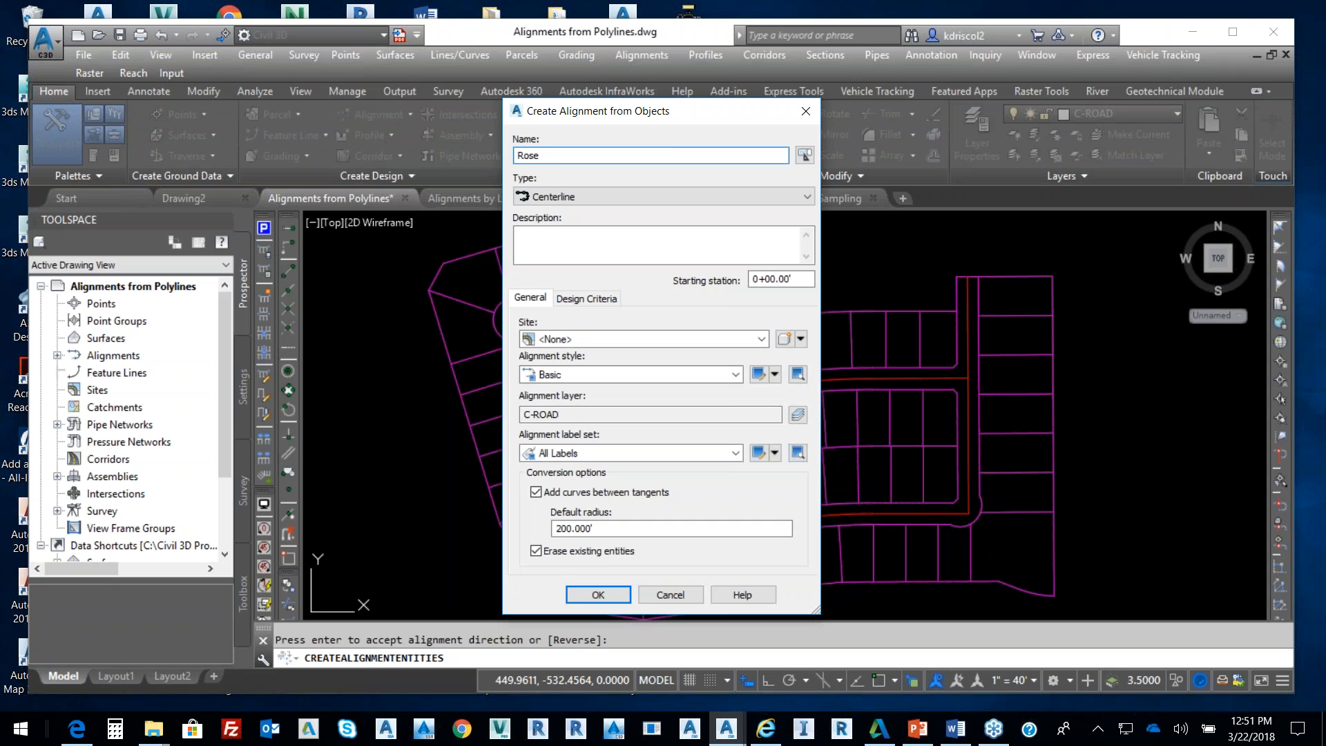
{"action": "type", "text": " Drive"}
{"action": "left_click", "coordinate": [609, 196]}
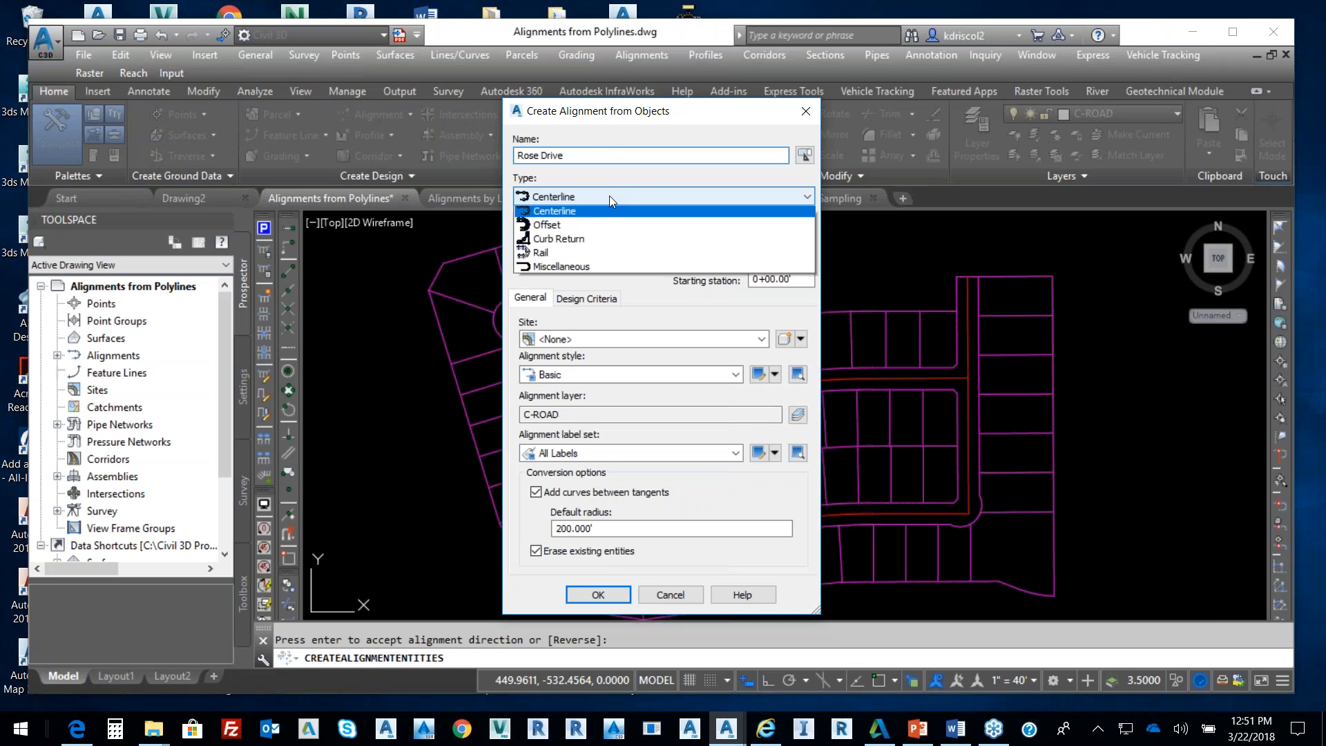
{"action": "left_click", "coordinate": [600, 216]}
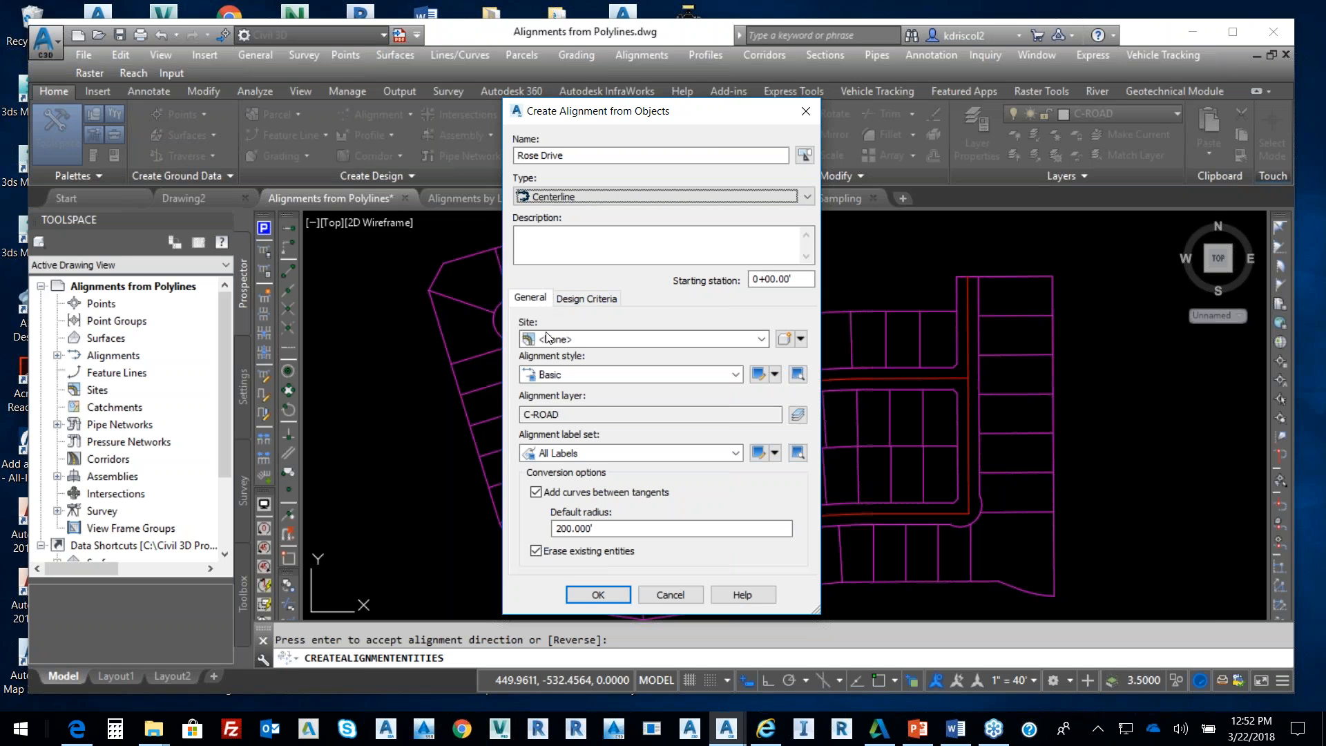
{"action": "left_click", "coordinate": [585, 341]}
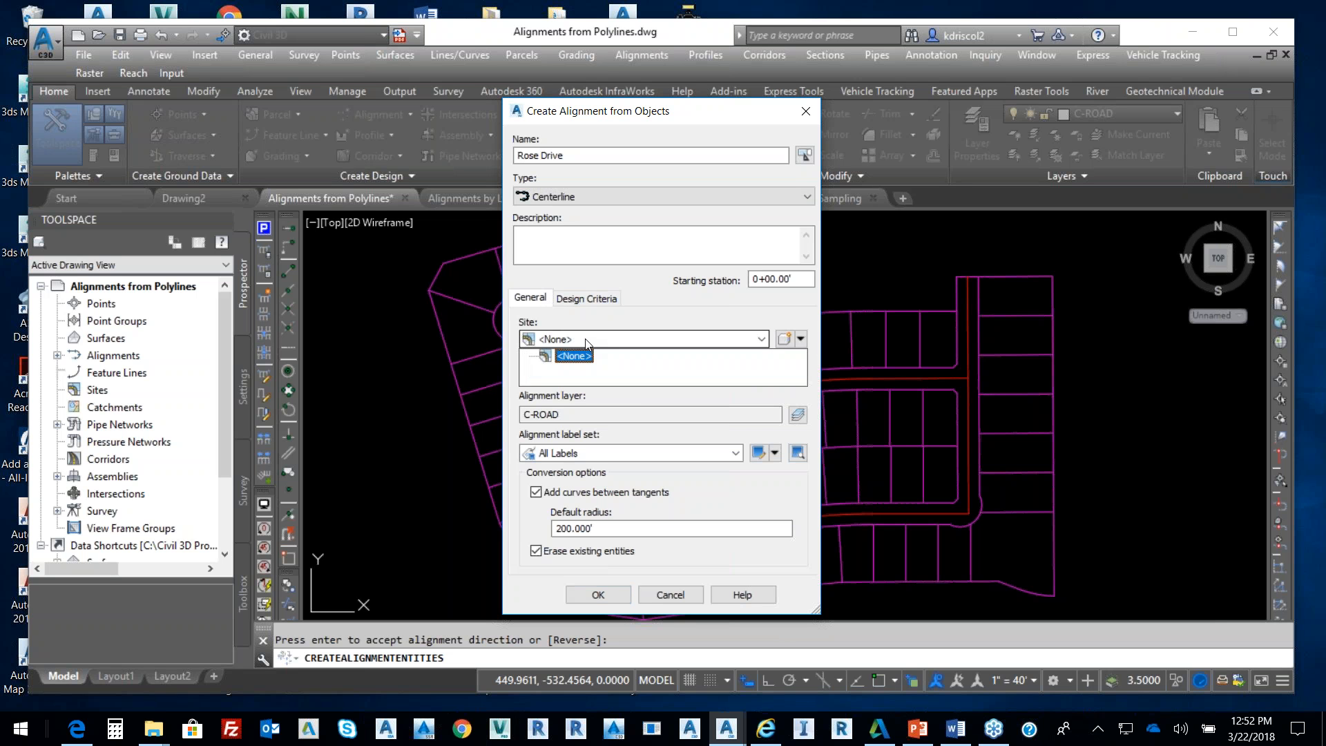
{"action": "left_click", "coordinate": [587, 343]}
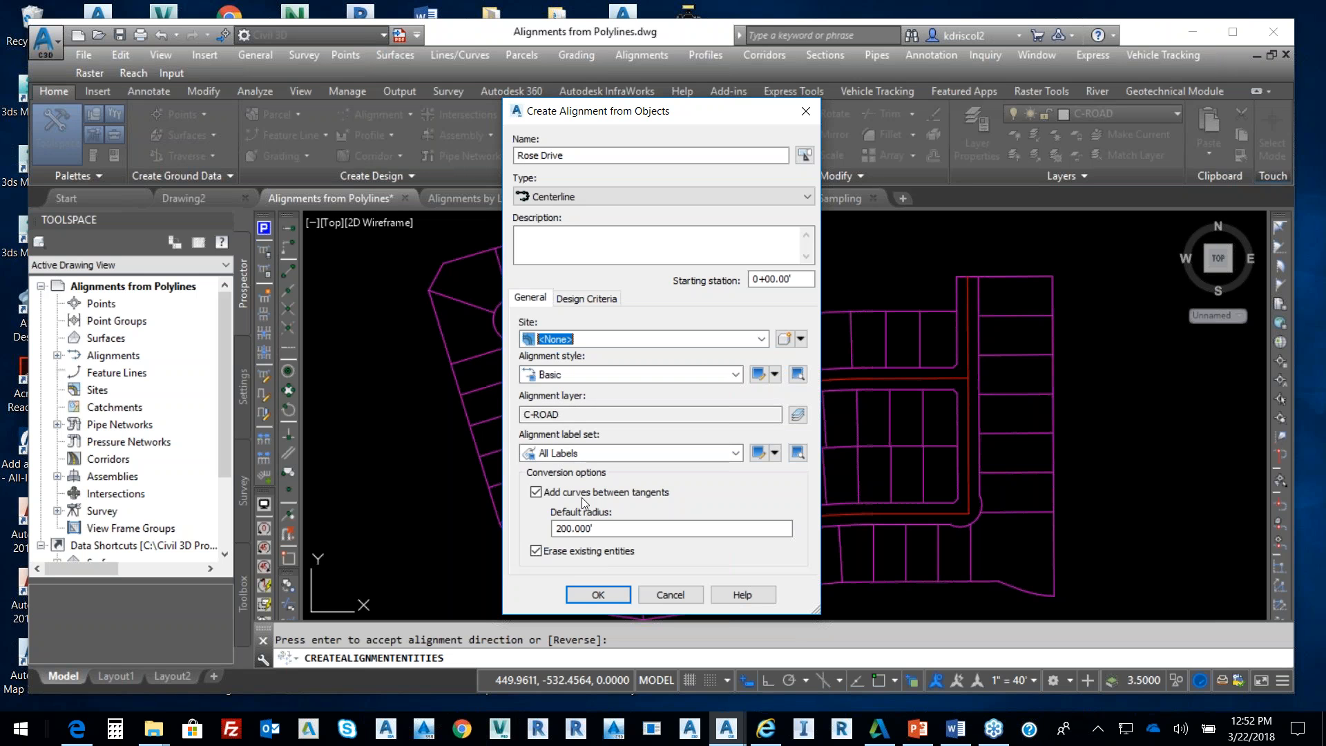
{"action": "left_click_drag", "start_coordinate": [673, 114], "coordinate": [342, 100]}
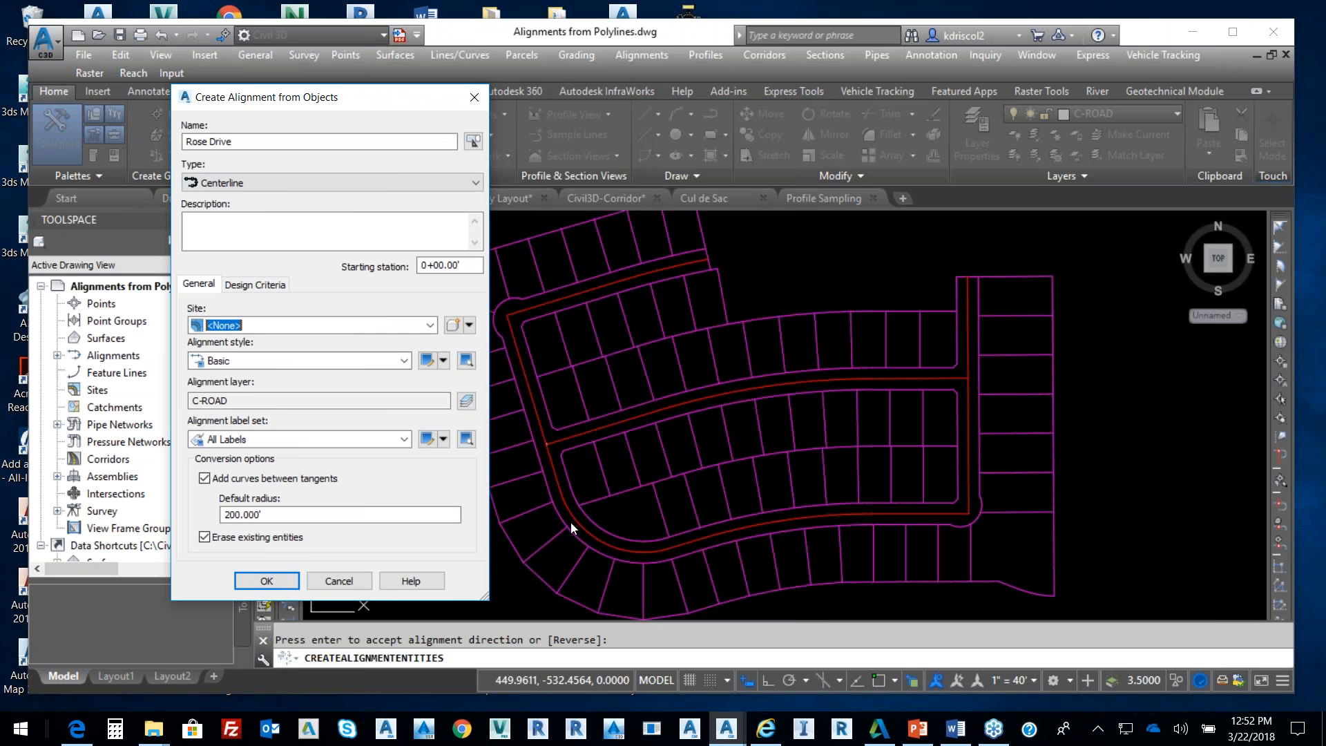
{"action": "left_click", "coordinate": [206, 478]}
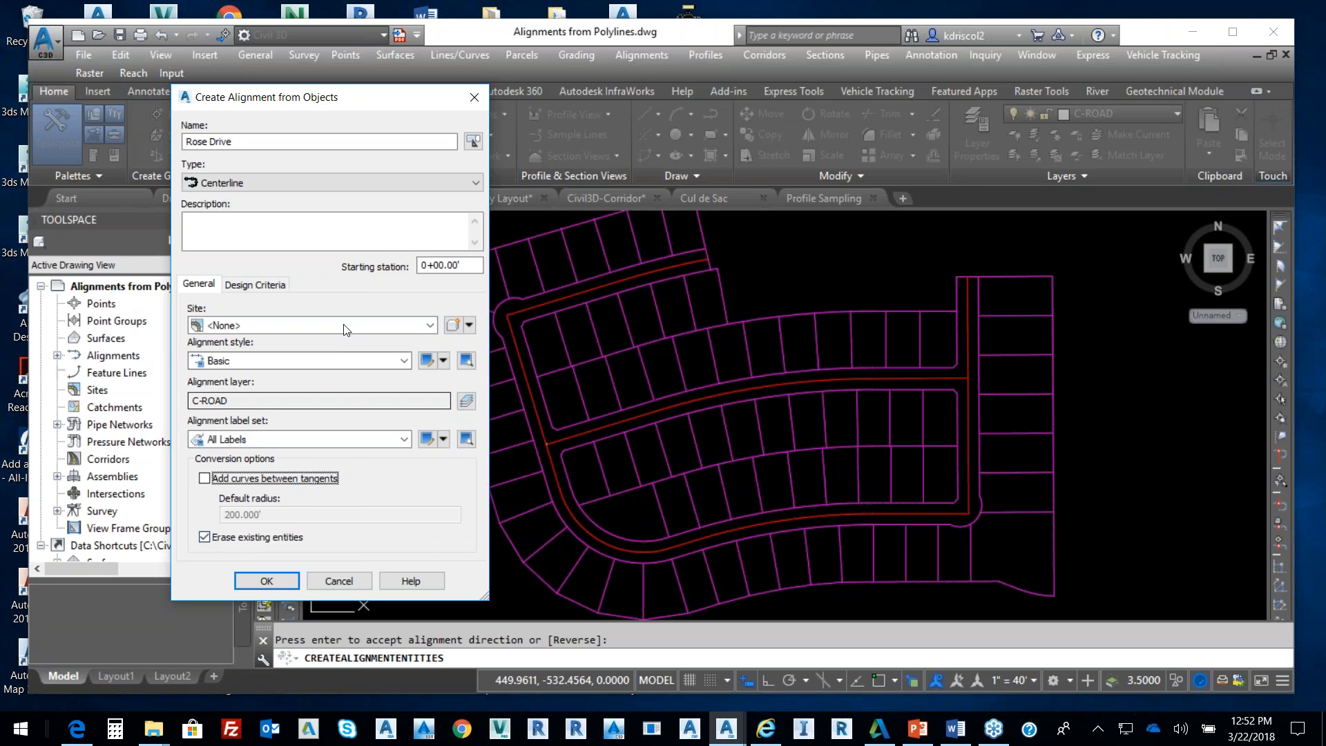
Try criteria-based design, cancel the criteria file choice, turn it off, and create the alignment
{"action": "left_click", "coordinate": [268, 284]}
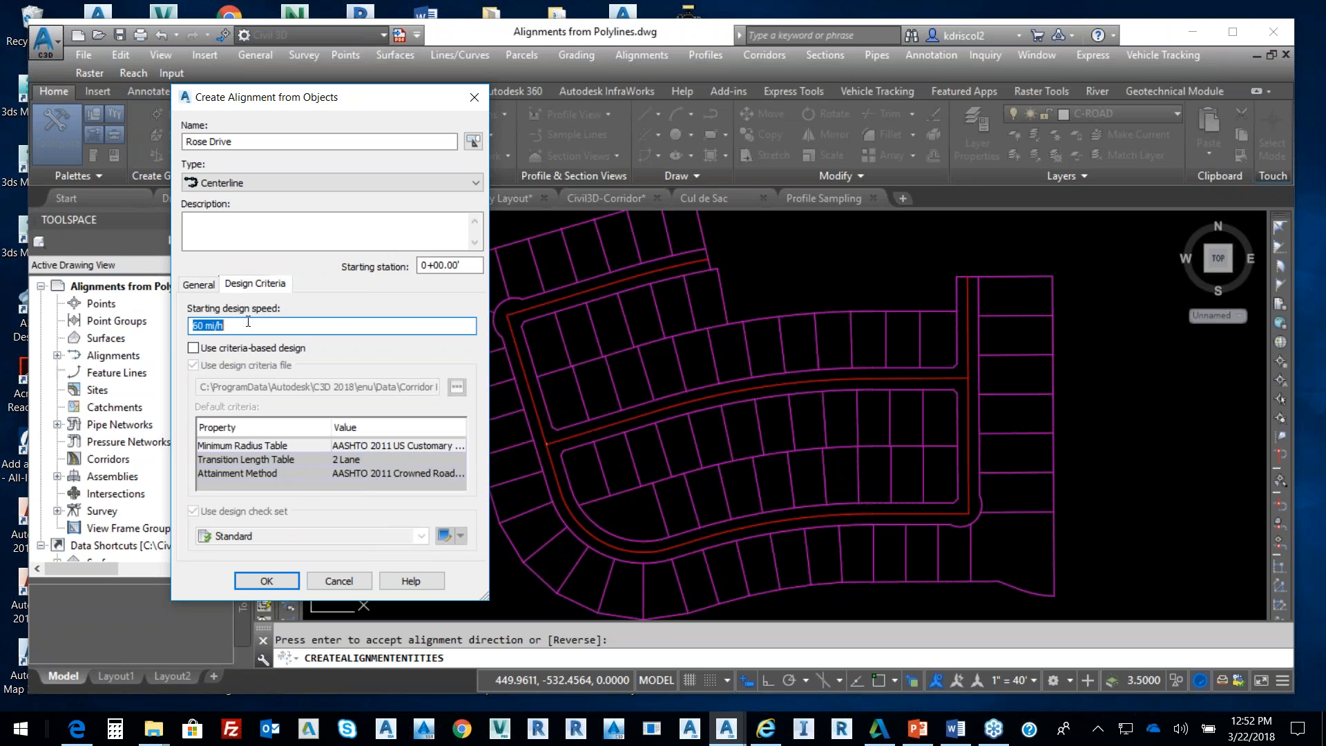
{"action": "left_click", "coordinate": [195, 348]}
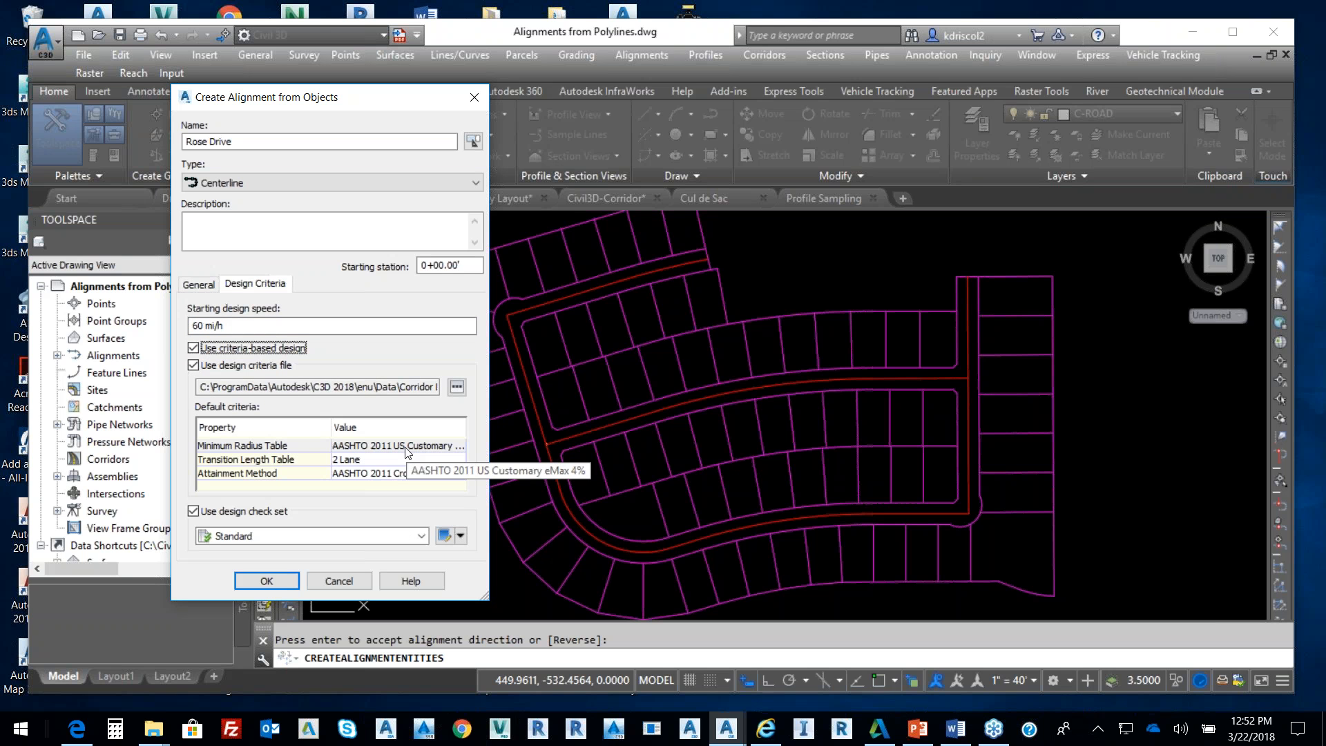
{"action": "left_click", "coordinate": [457, 386]}
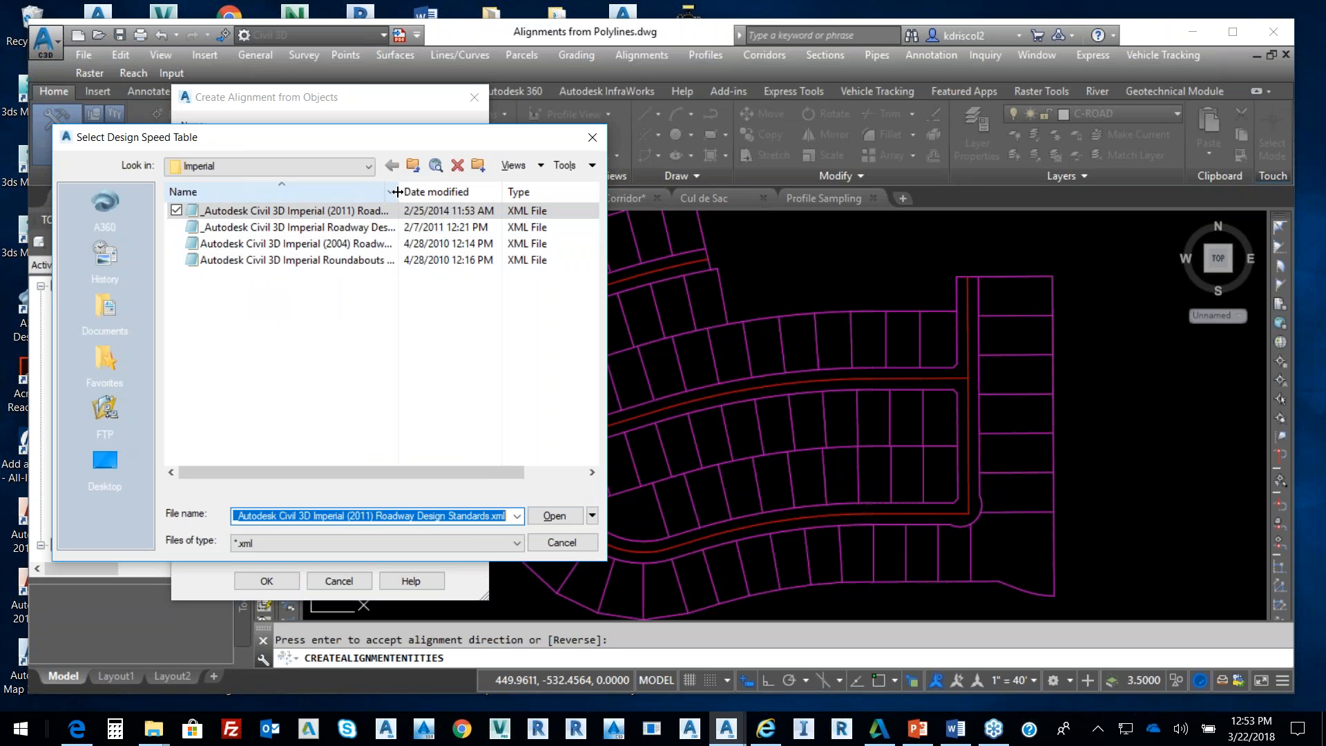
{"action": "mouse_move", "coordinate": [400, 193]}
{"action": "left_mouse_down"}
{"action": "mouse_move", "coordinate": [449, 201]}
{"action": "mouse_move", "coordinate": [424, 204]}
{"action": "left_mouse_up"}
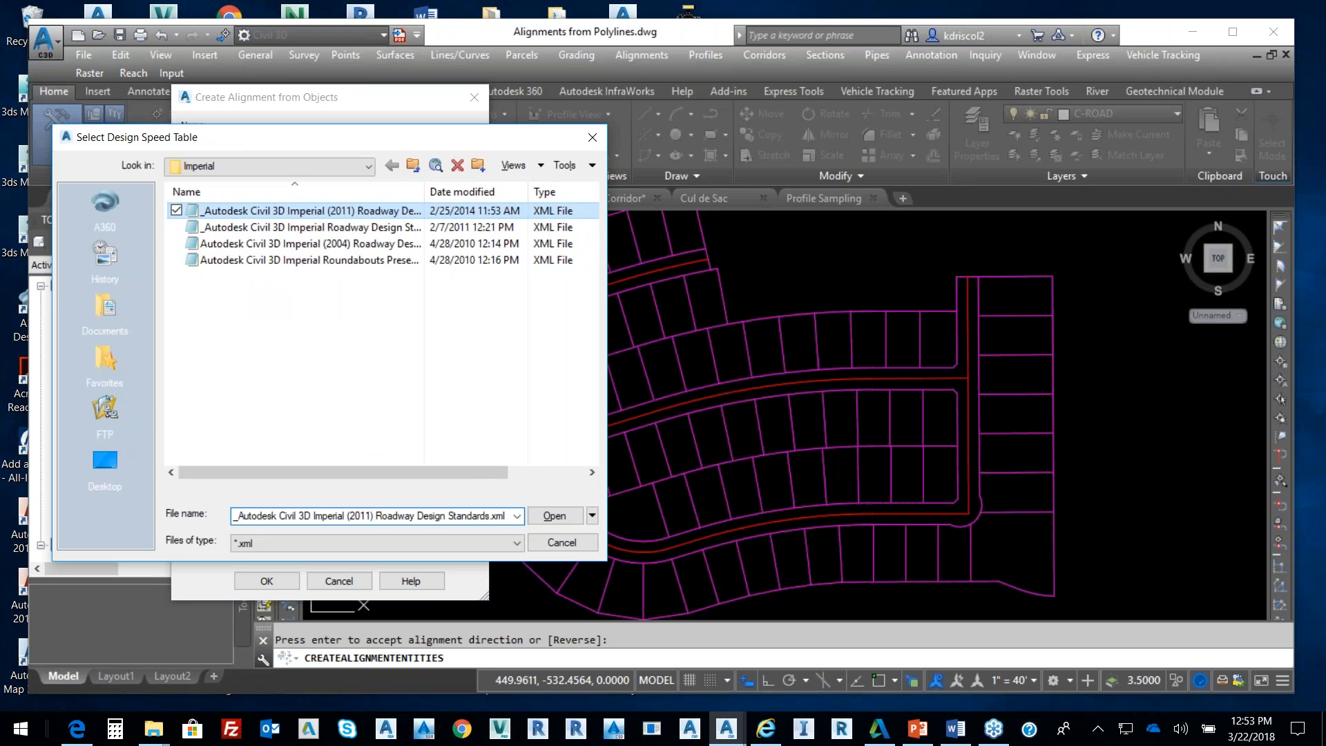
{"action": "left_click", "coordinate": [357, 293]}
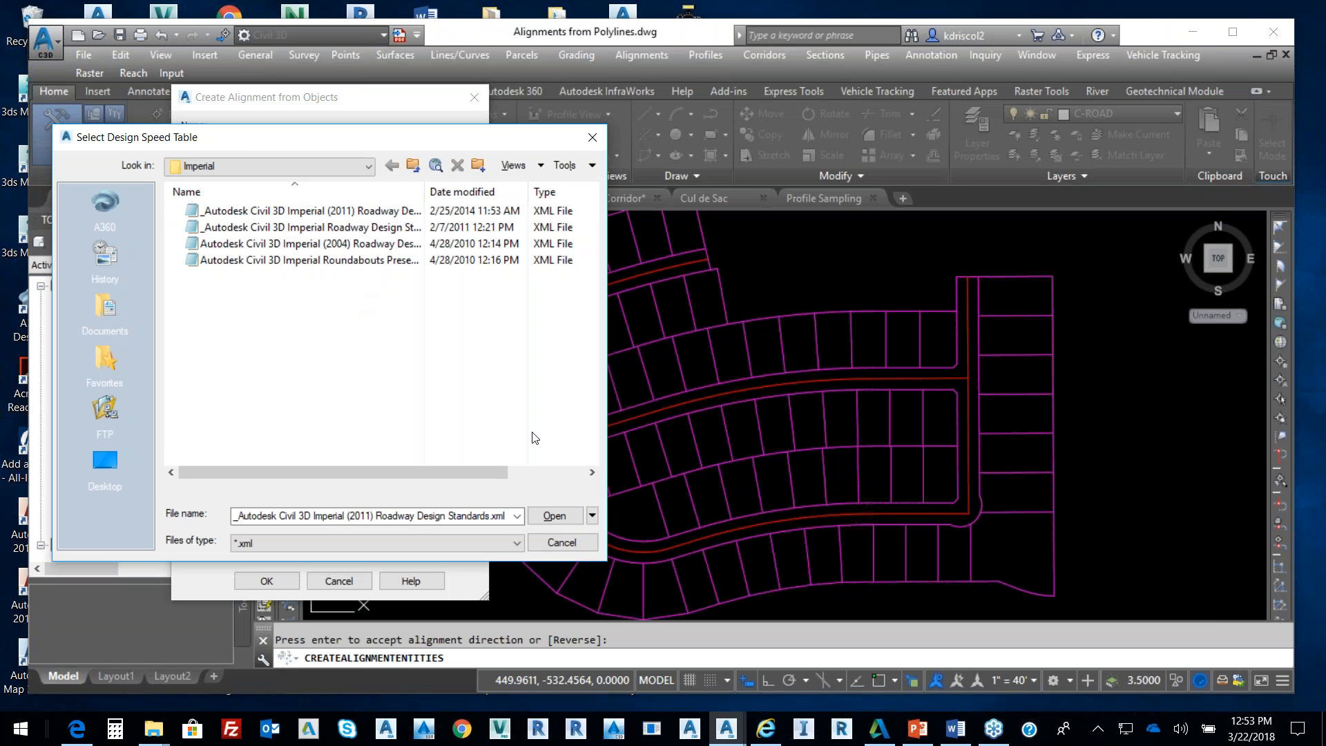
{"action": "left_click", "coordinate": [562, 543]}
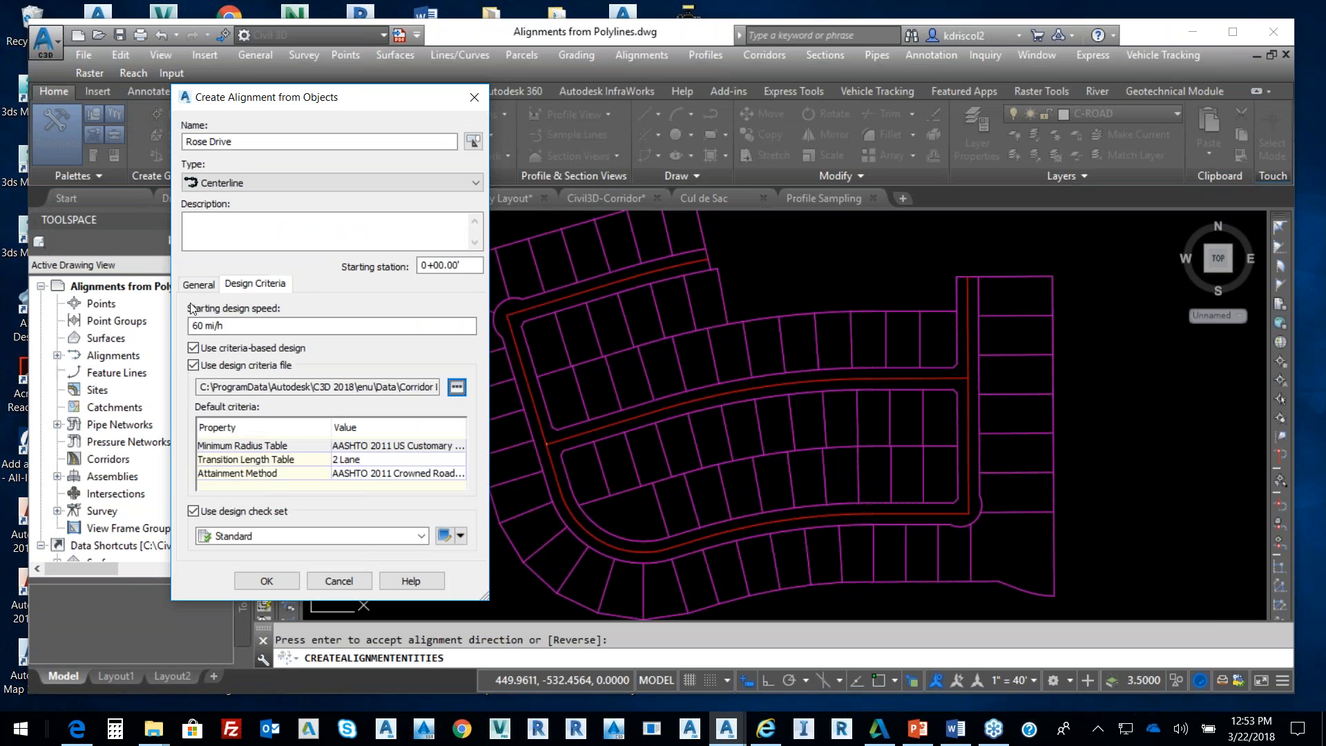
{"action": "left_click", "coordinate": [193, 348]}
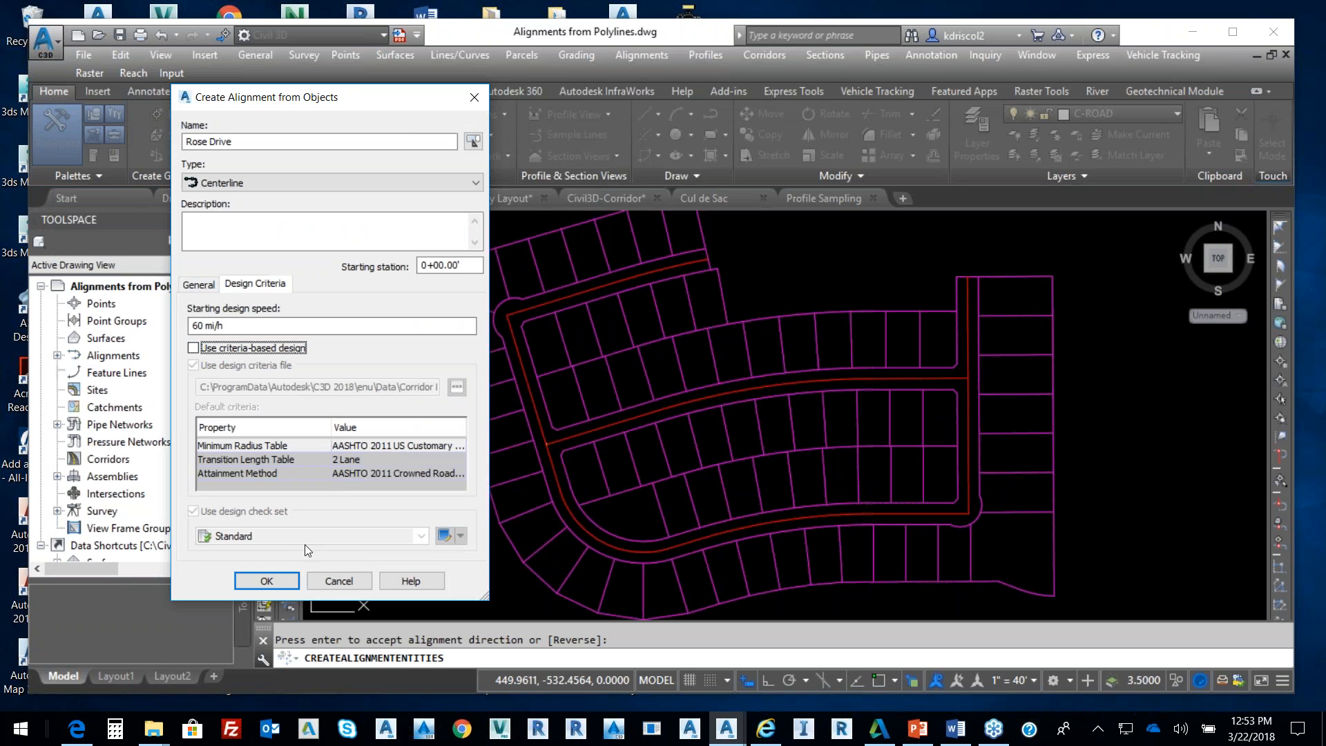
{"action": "left_click", "coordinate": [274, 578]}
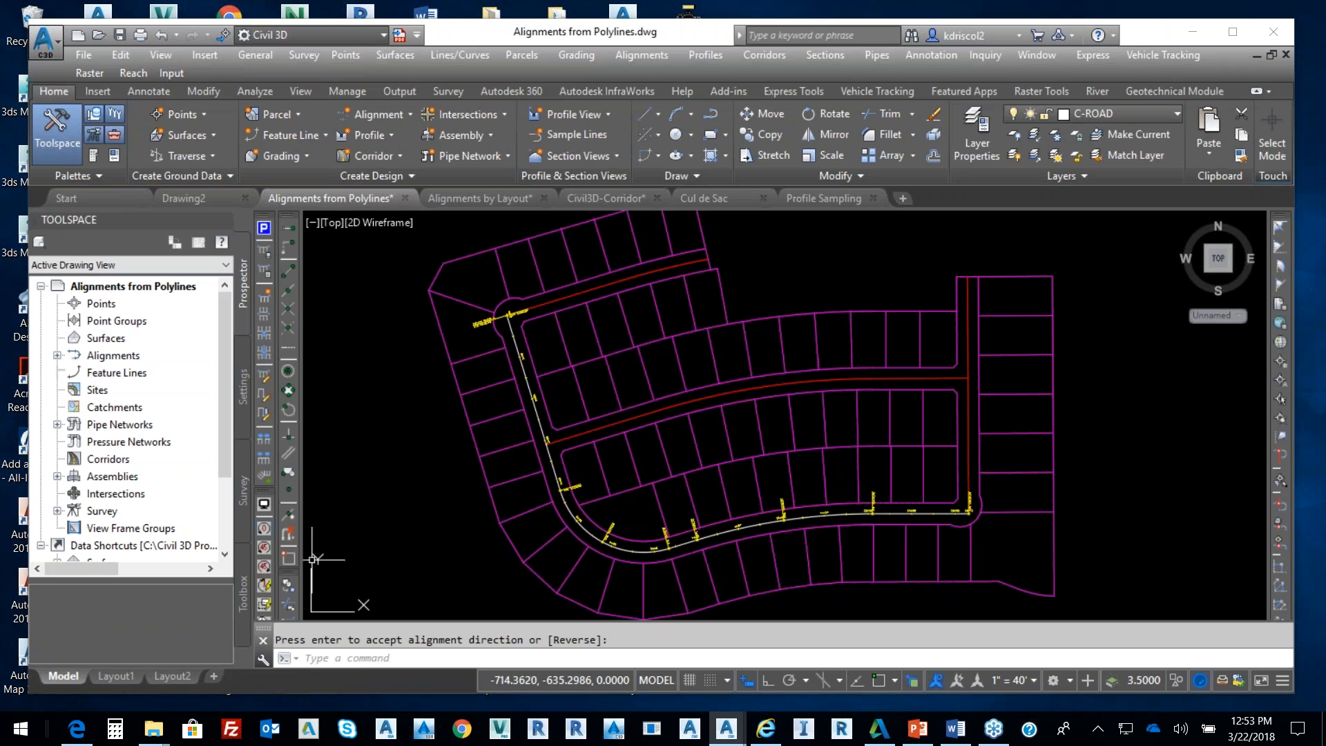
Zoom in to the east end of Rose Drive at station 14+31.19
{"action": "scroll", "coordinate": [972, 511], "scroll_direction": "up", "scroll_amount": 2}
{"action": "scroll", "coordinate": [972, 511], "scroll_direction": "up", "scroll_amount": 6}
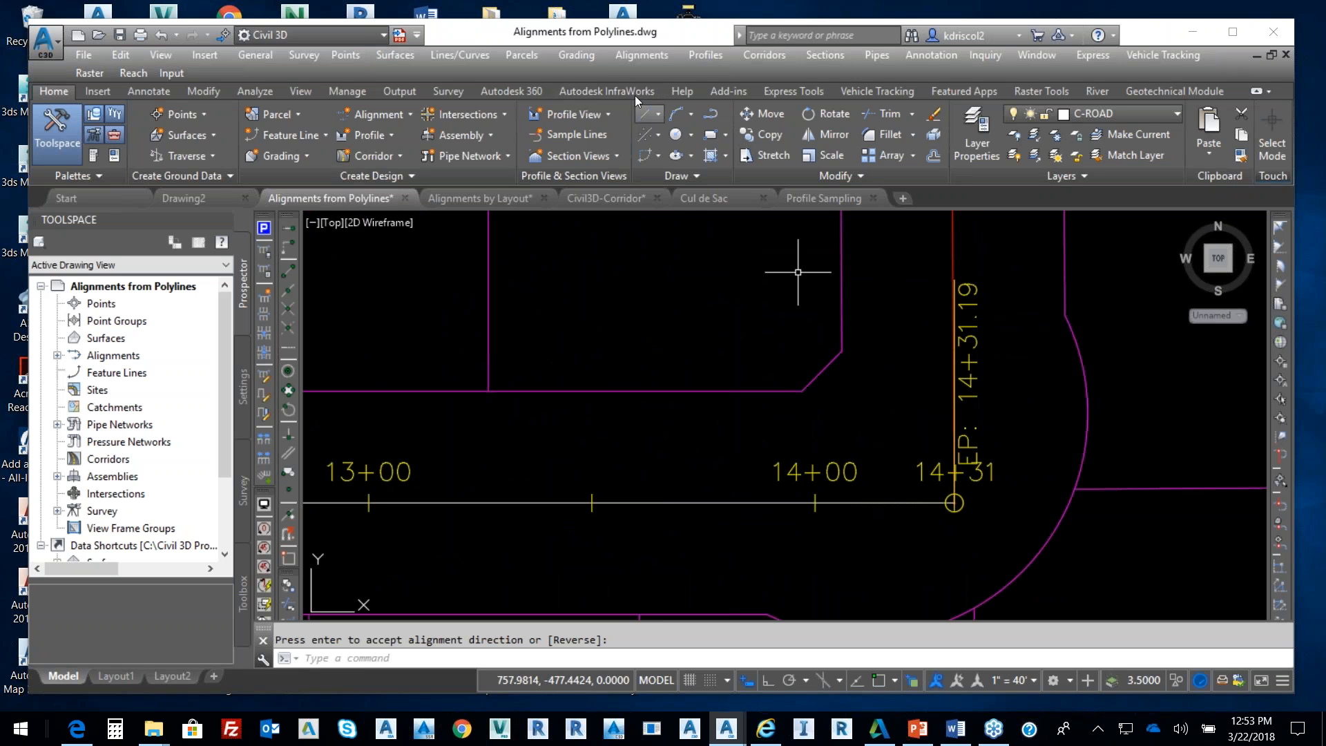
Reverse the Rose Drive alignment's direction, confirming the warning
{"action": "left_click", "coordinate": [640, 56]}
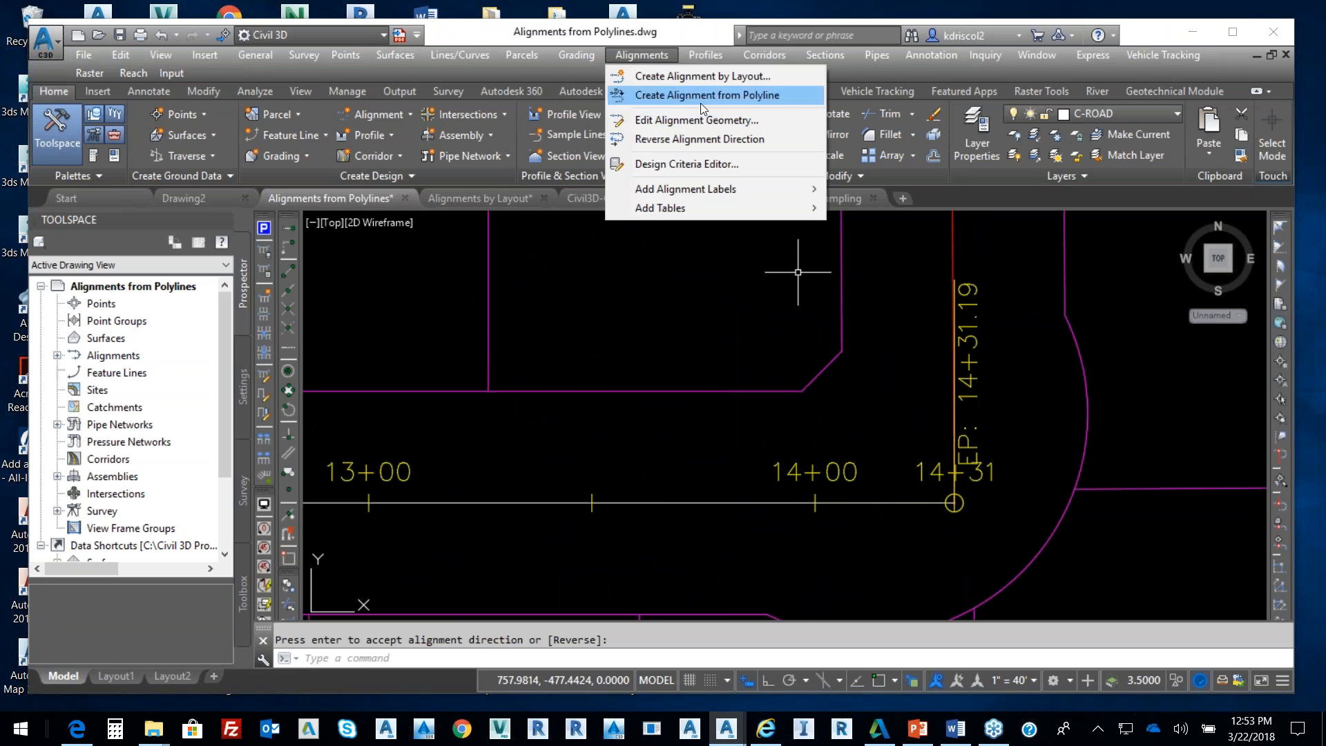
{"action": "left_click", "coordinate": [709, 140]}
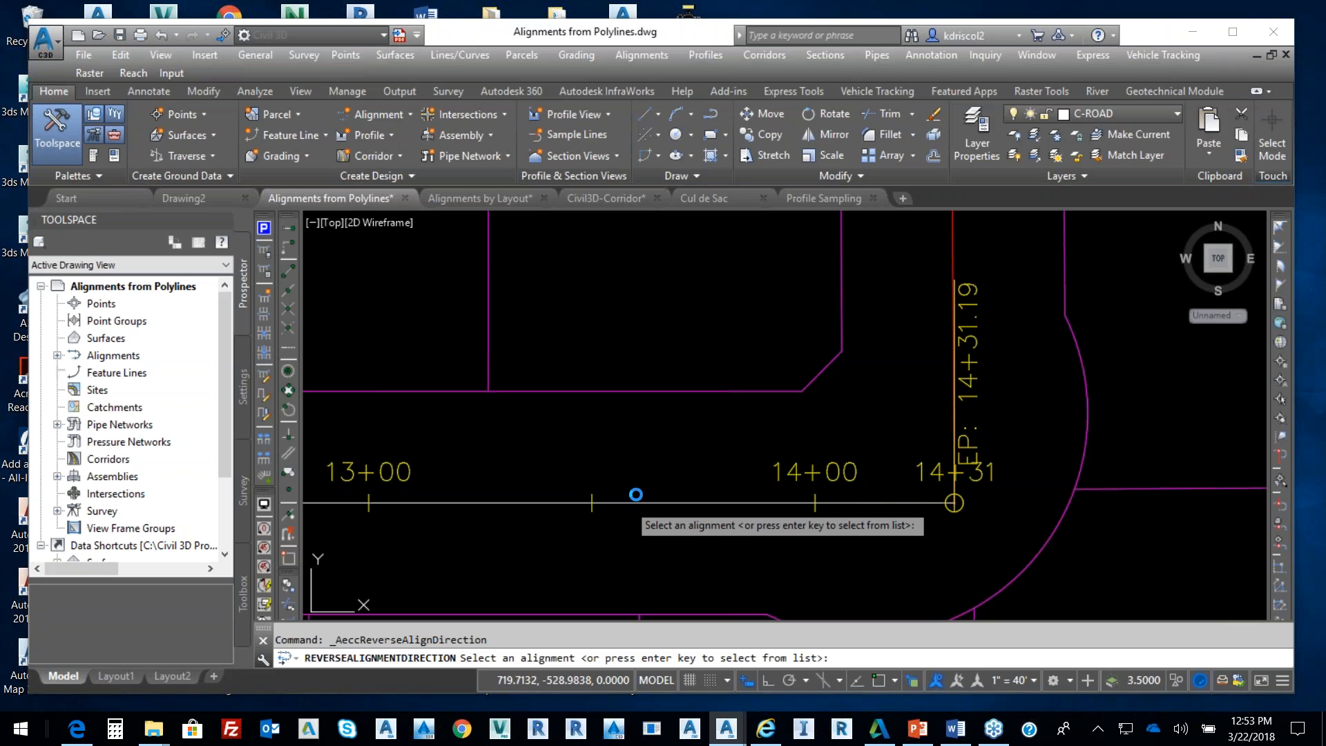
{"action": "left_click", "coordinate": [634, 498]}
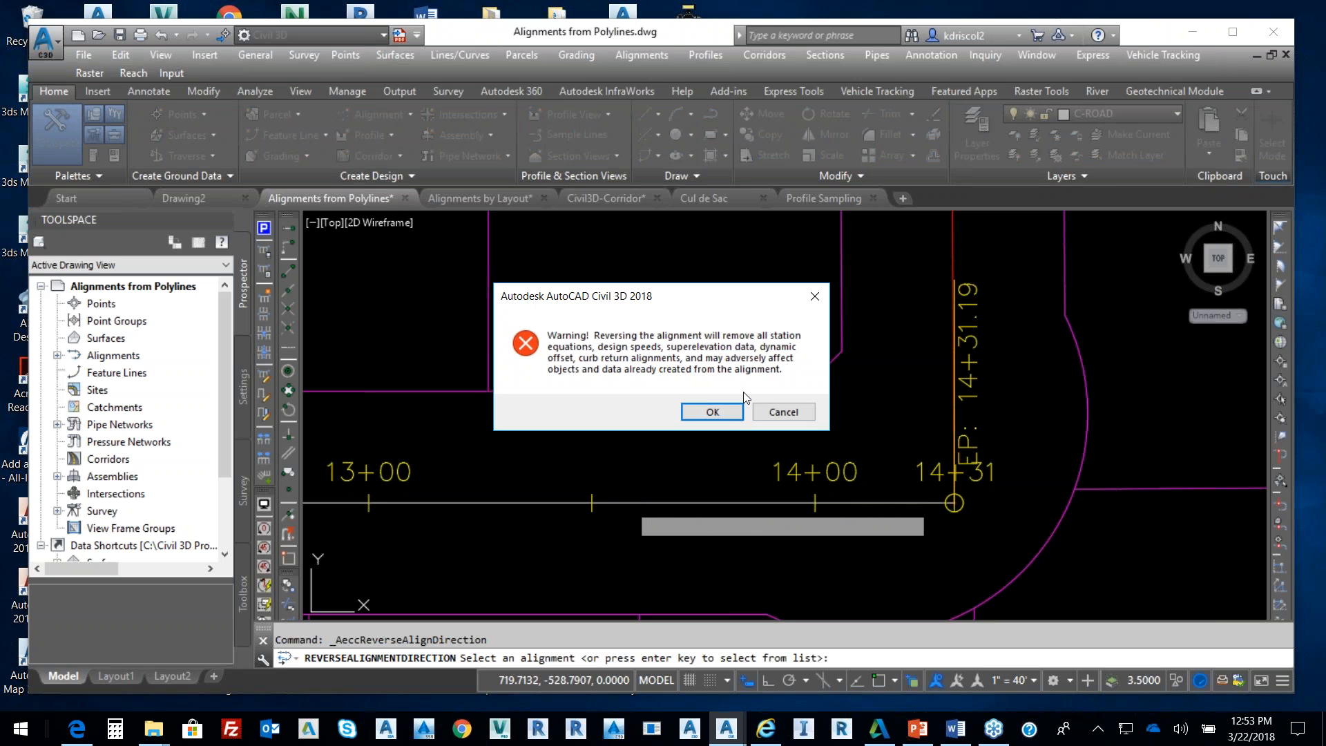
{"action": "left_click", "coordinate": [724, 413]}
{"action": "scroll", "coordinate": [937, 455], "scroll_direction": "down", "scroll_amount": 5}
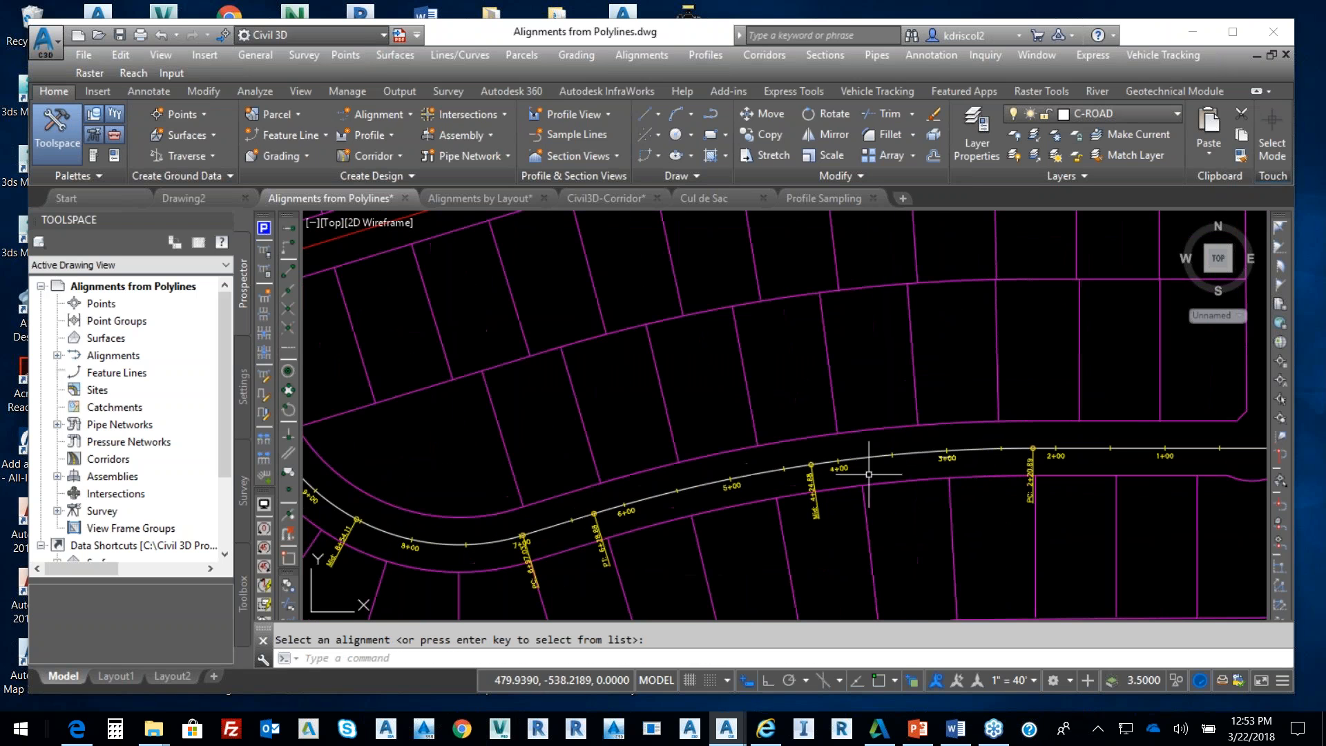
{"action": "middle_click_drag", "start_coordinate": [776, 477], "coordinate": [927, 484]}
{"action": "middle_click_drag", "start_coordinate": [681, 302], "coordinate": [728, 434]}
{"action": "middle_click_drag", "start_coordinate": [547, 308], "coordinate": [592, 429]}
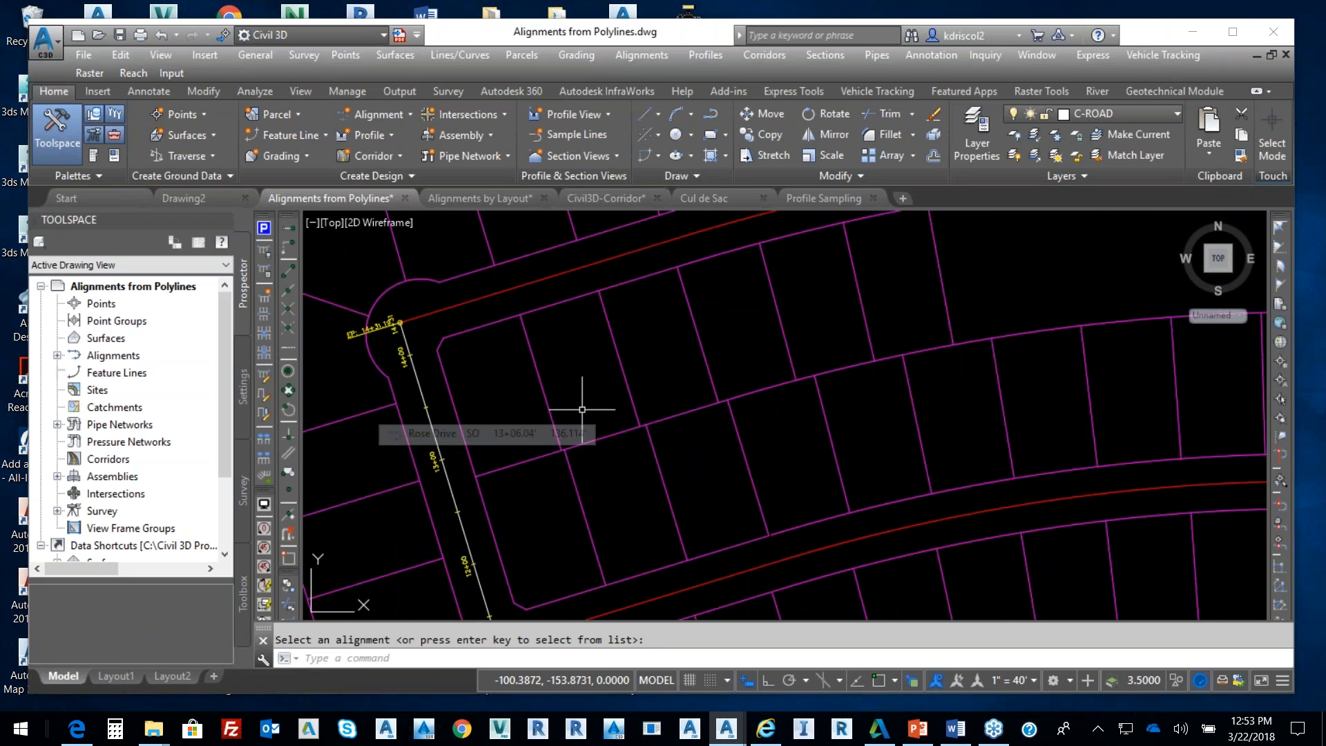
{"action": "middle_click_drag", "start_coordinate": [691, 325], "coordinate": [693, 402]}
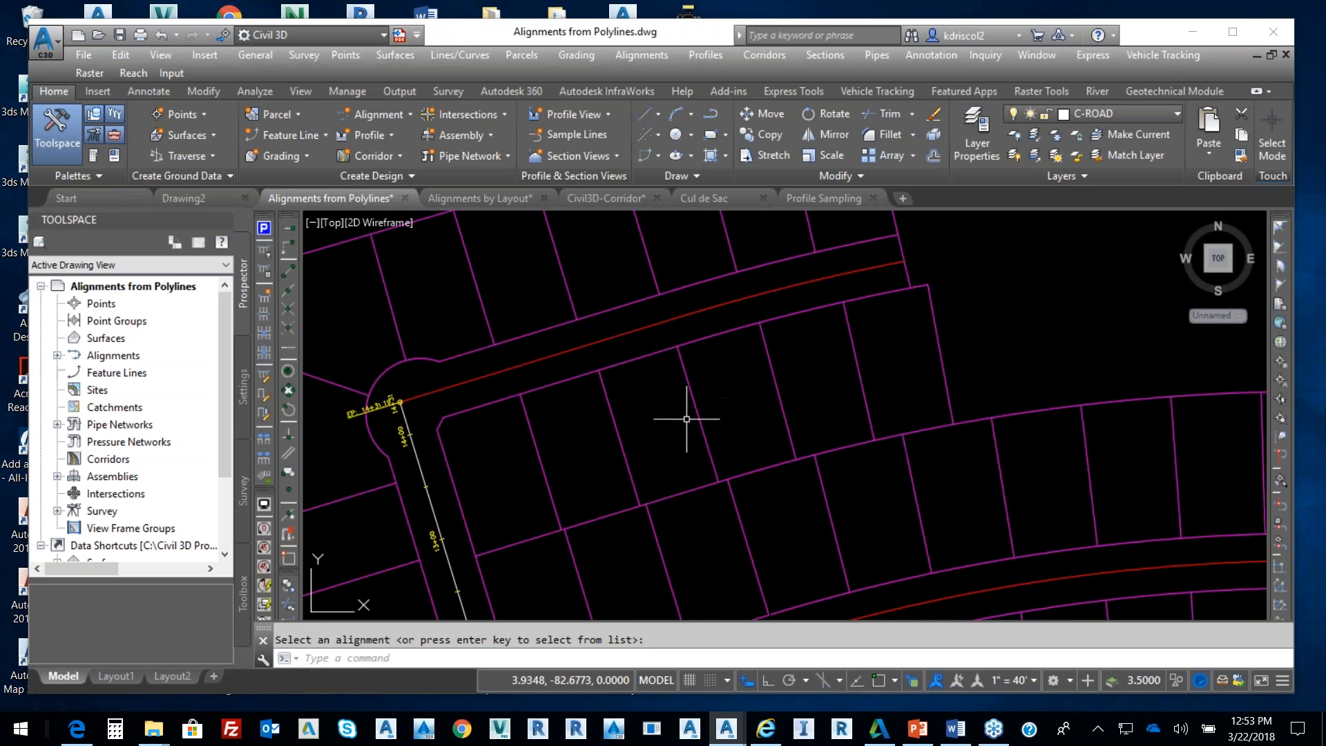
{"action": "scroll", "coordinate": [806, 411], "scroll_direction": "down", "scroll_amount": 4}
{"action": "middle_click_drag", "start_coordinate": [807, 411], "coordinate": [692, 339]}
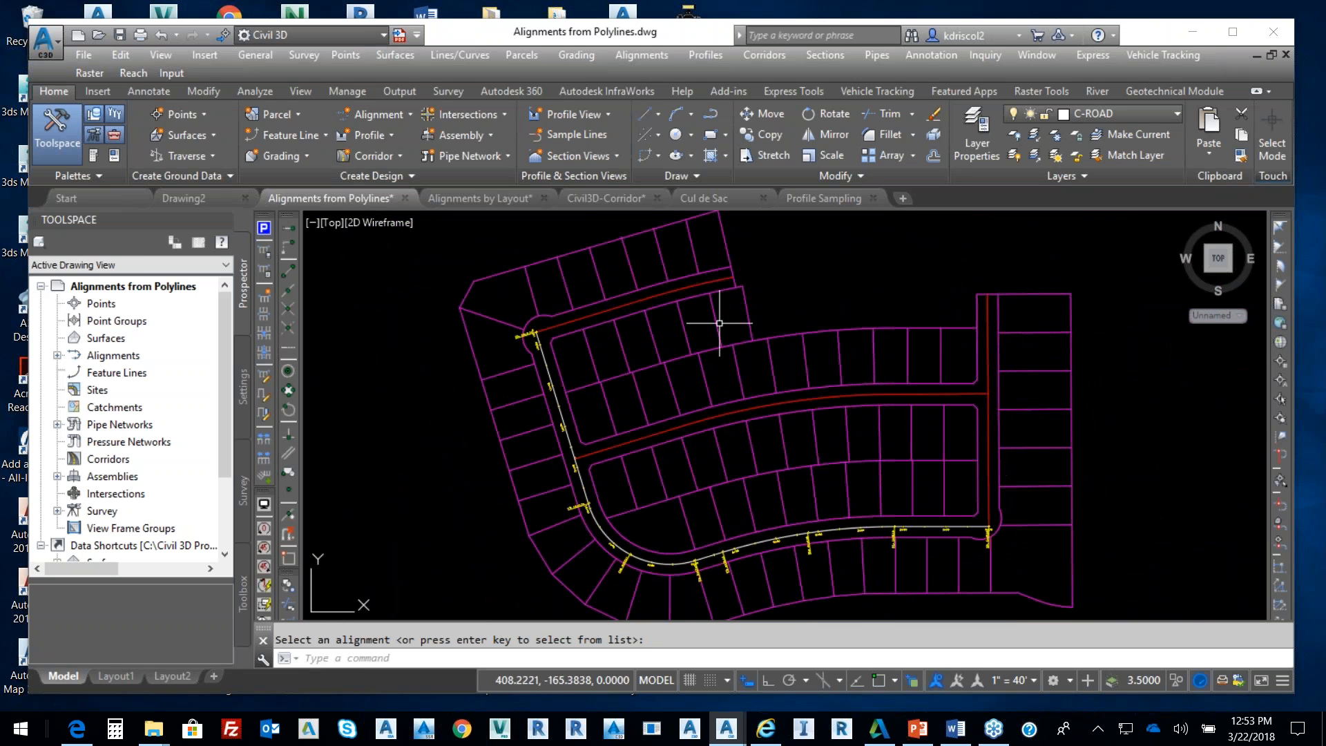
Create an alignment from the vertical red polyline on the east side, accepting its direction
{"action": "left_click", "coordinate": [619, 55]}
{"action": "left_click", "coordinate": [680, 98]}
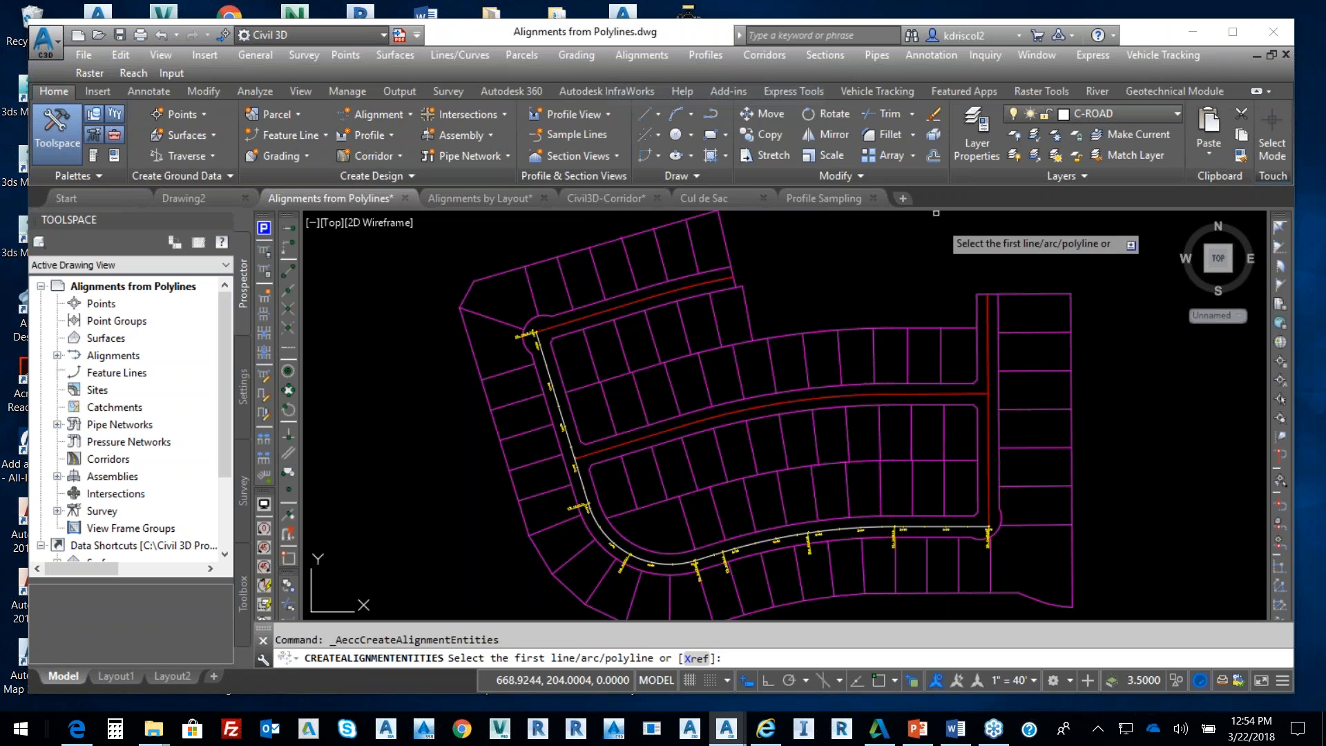
{"action": "left_click", "coordinate": [990, 482]}
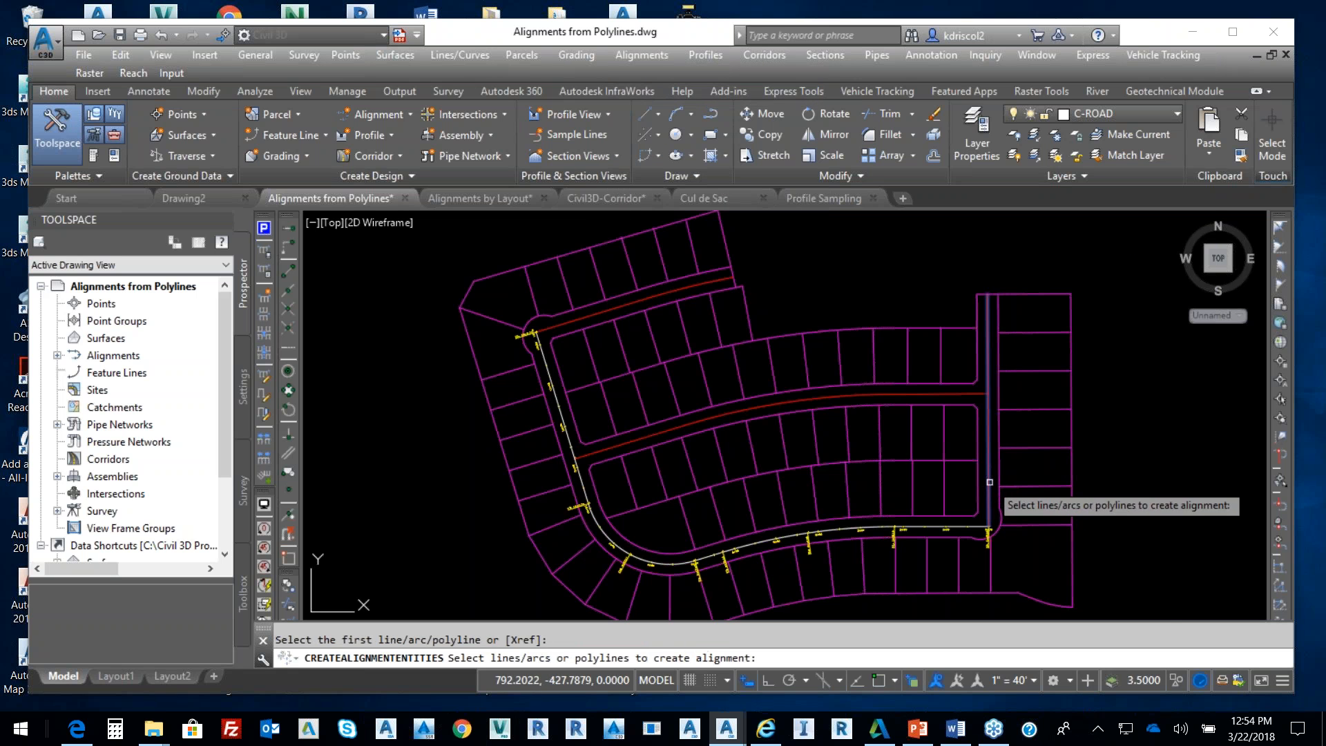
{"action": "key", "text": "Return"}
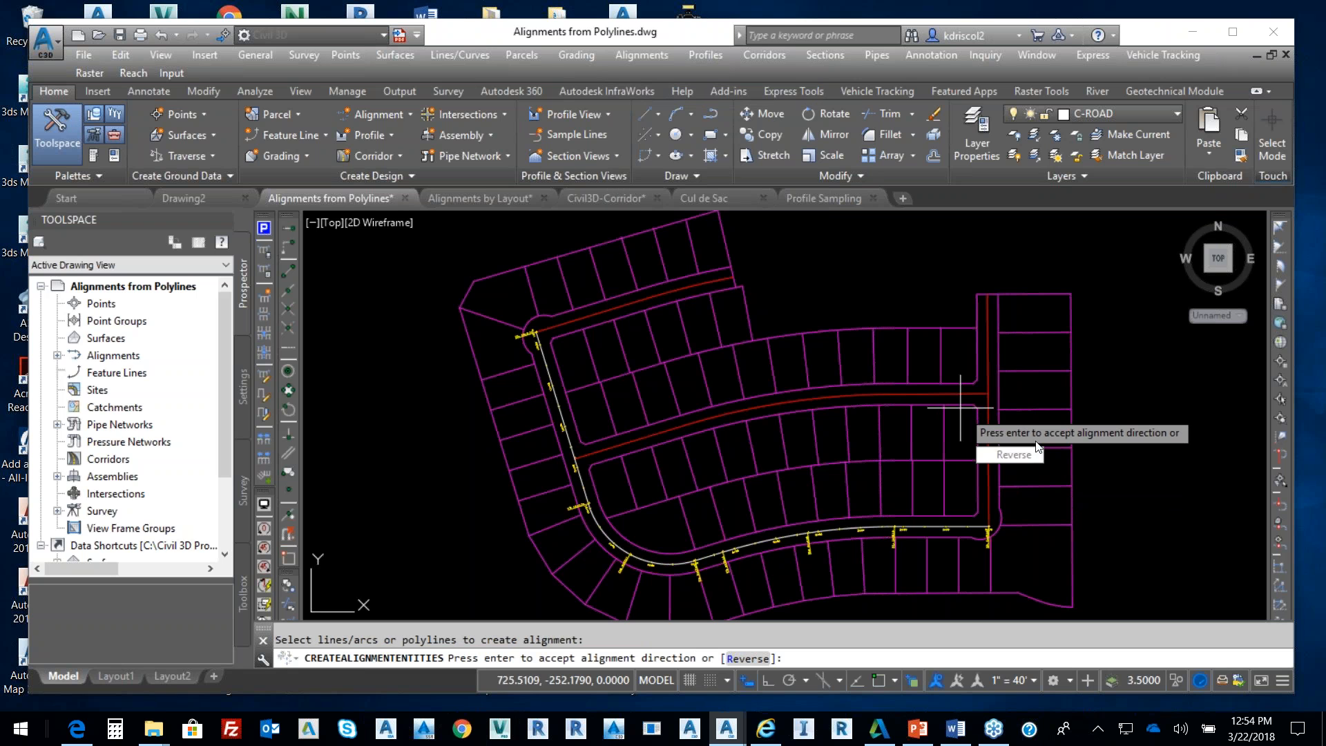
{"action": "key", "text": "Return"}
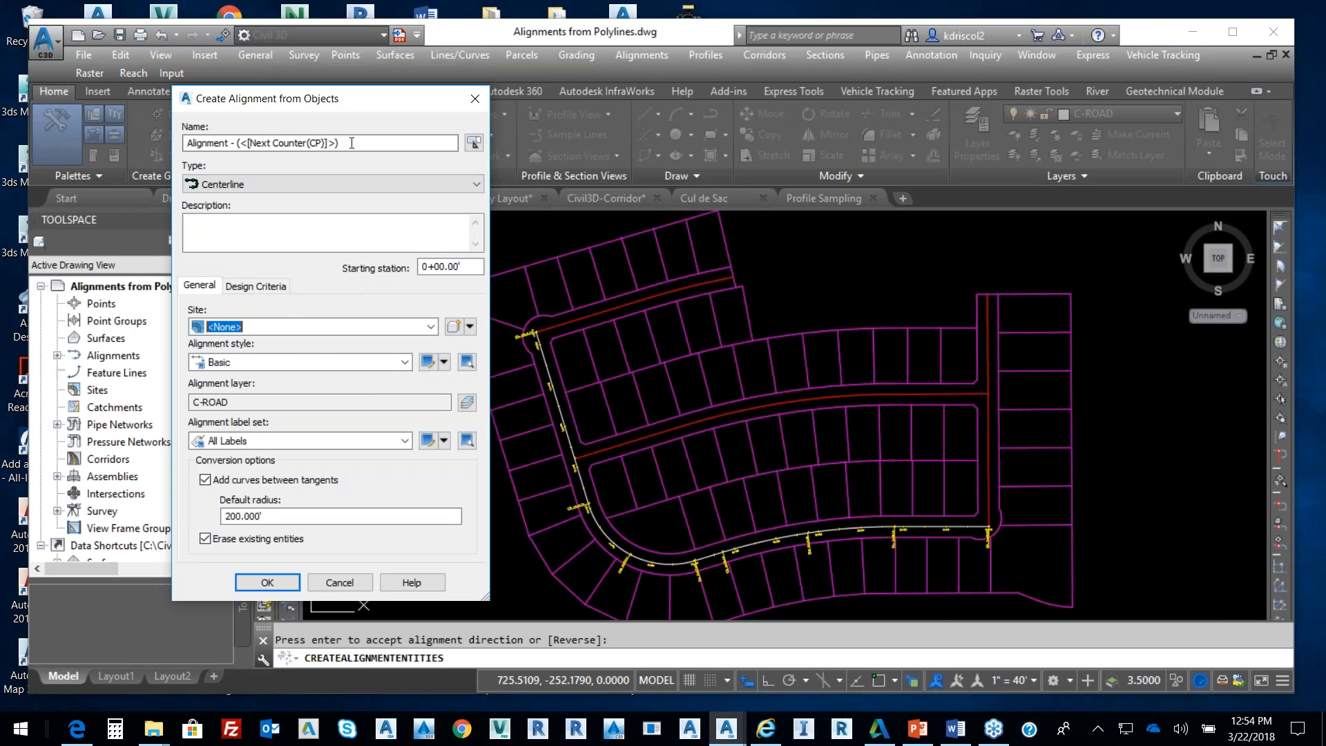
Name the alignment 'Alex Ave.' with the Existing style and create it
{"action": "left_click_drag", "start_coordinate": [352, 143], "coordinate": [181, 152]}
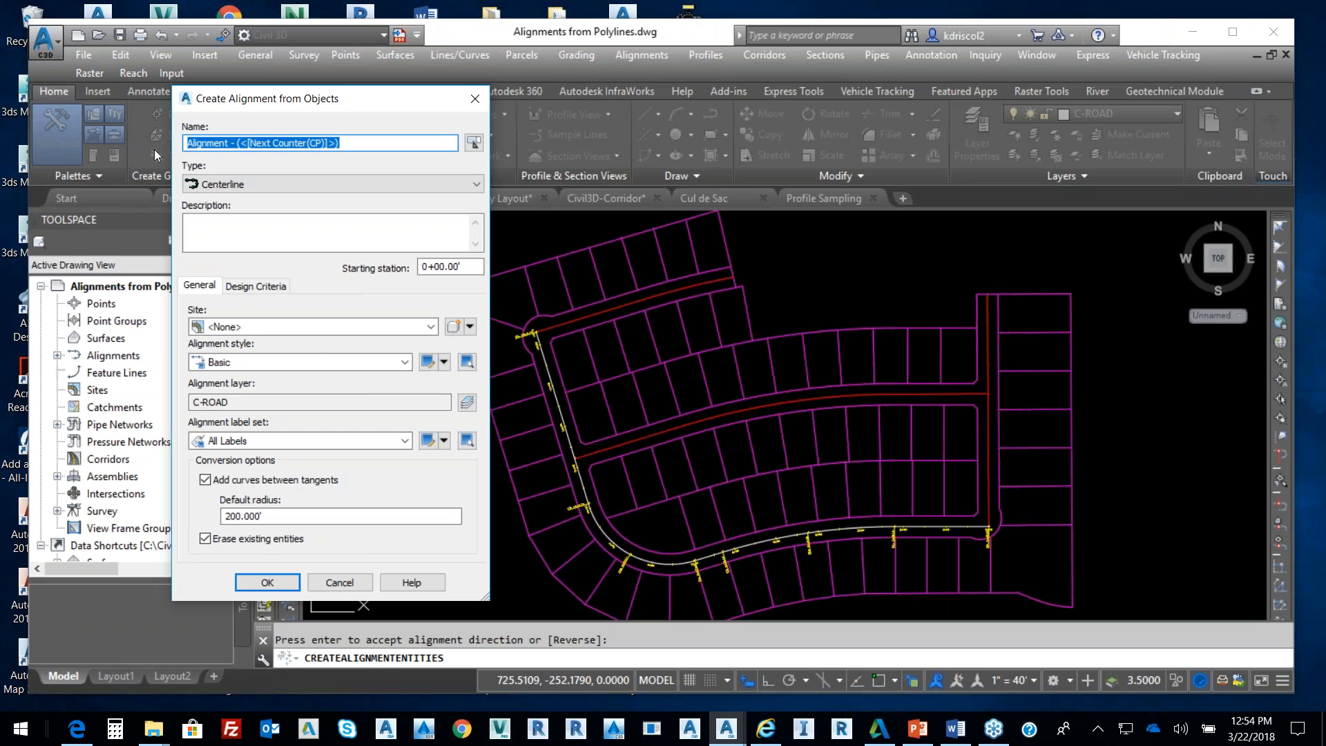
{"action": "type", "text": "Alex Ave"}
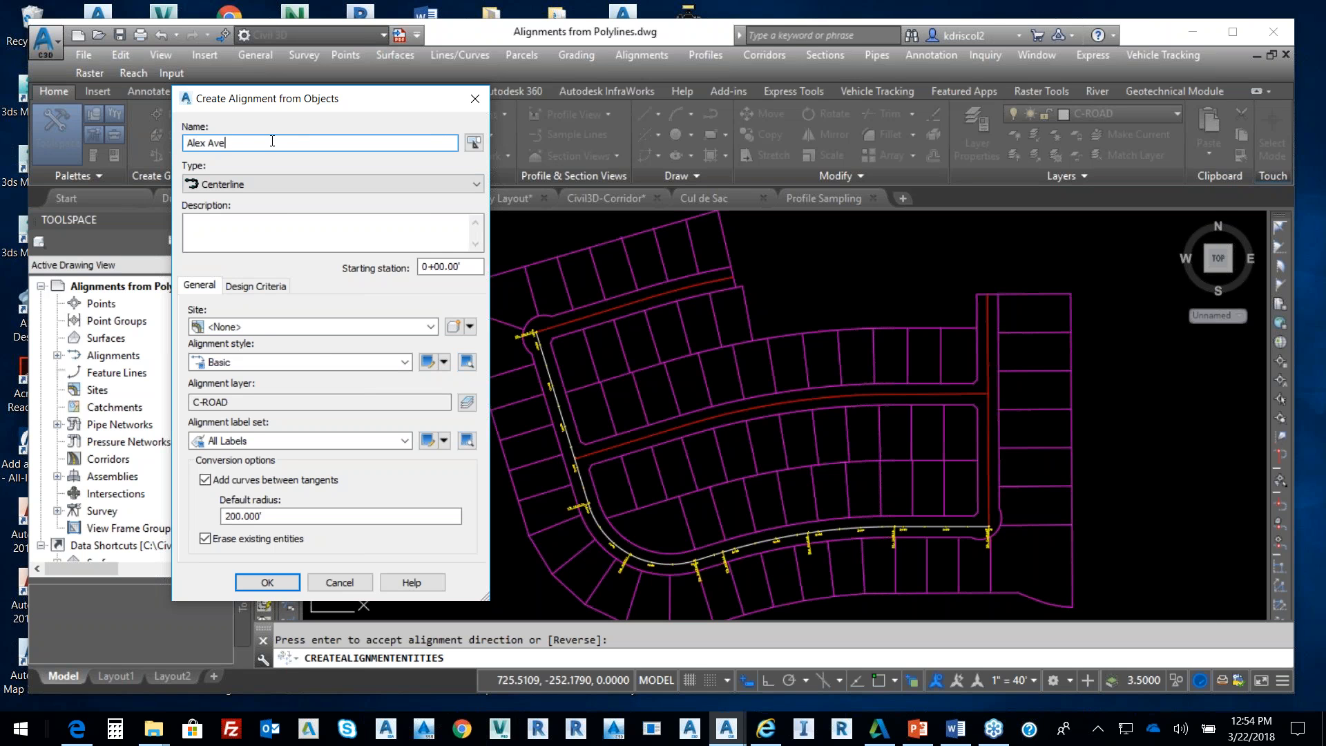
{"action": "type", "text": "."}
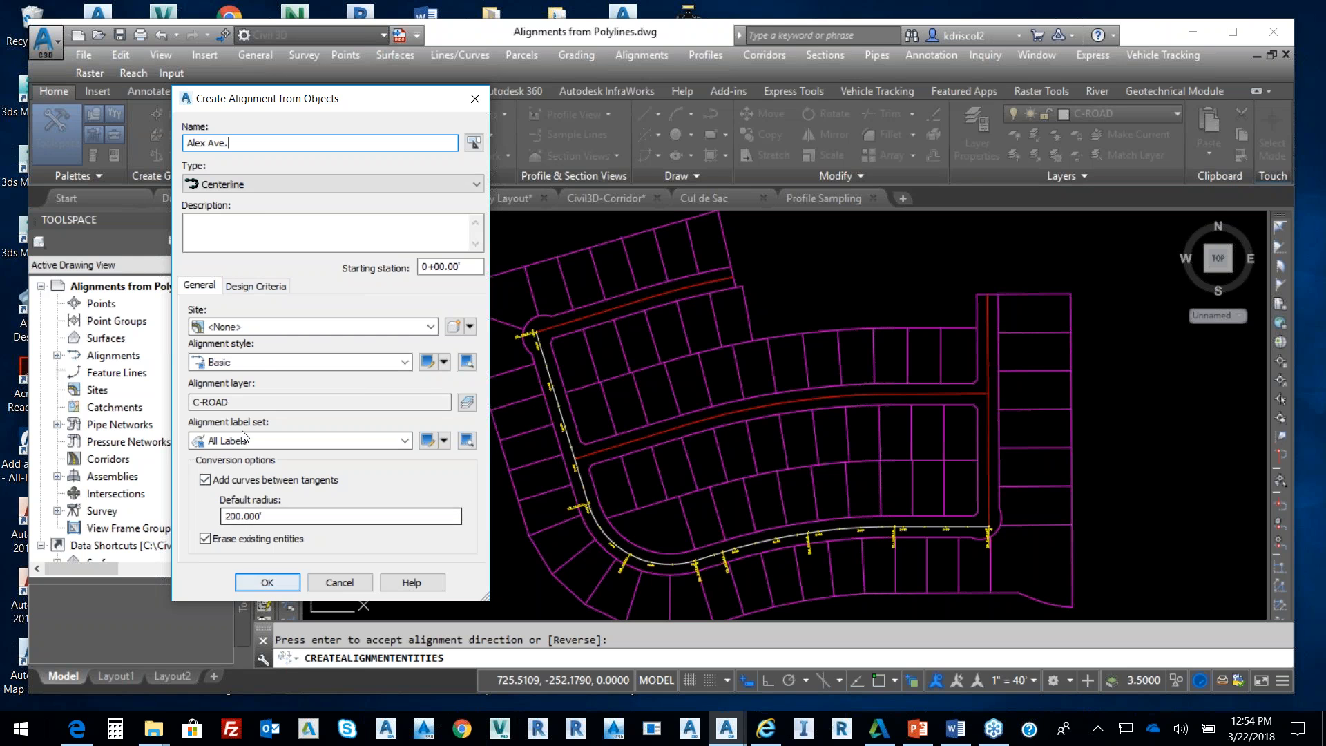
{"action": "left_click", "coordinate": [266, 364]}
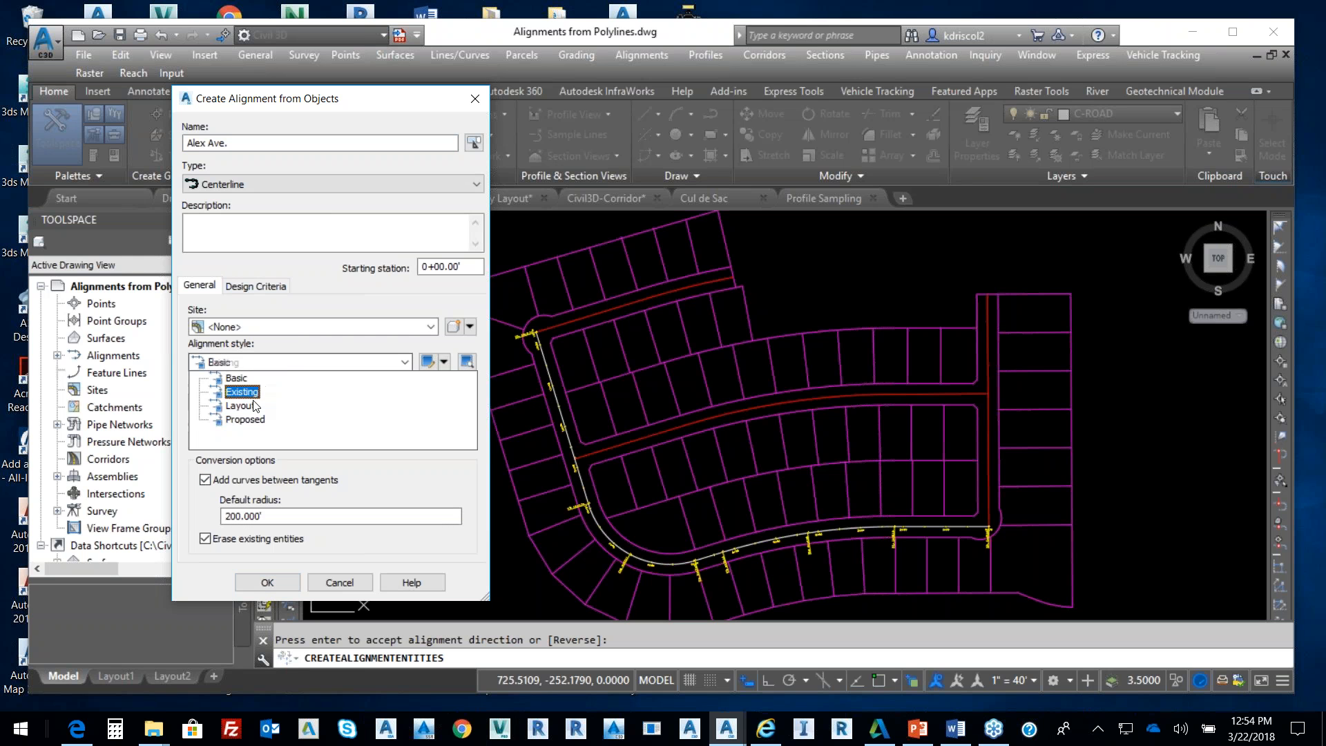
{"action": "left_click", "coordinate": [254, 392]}
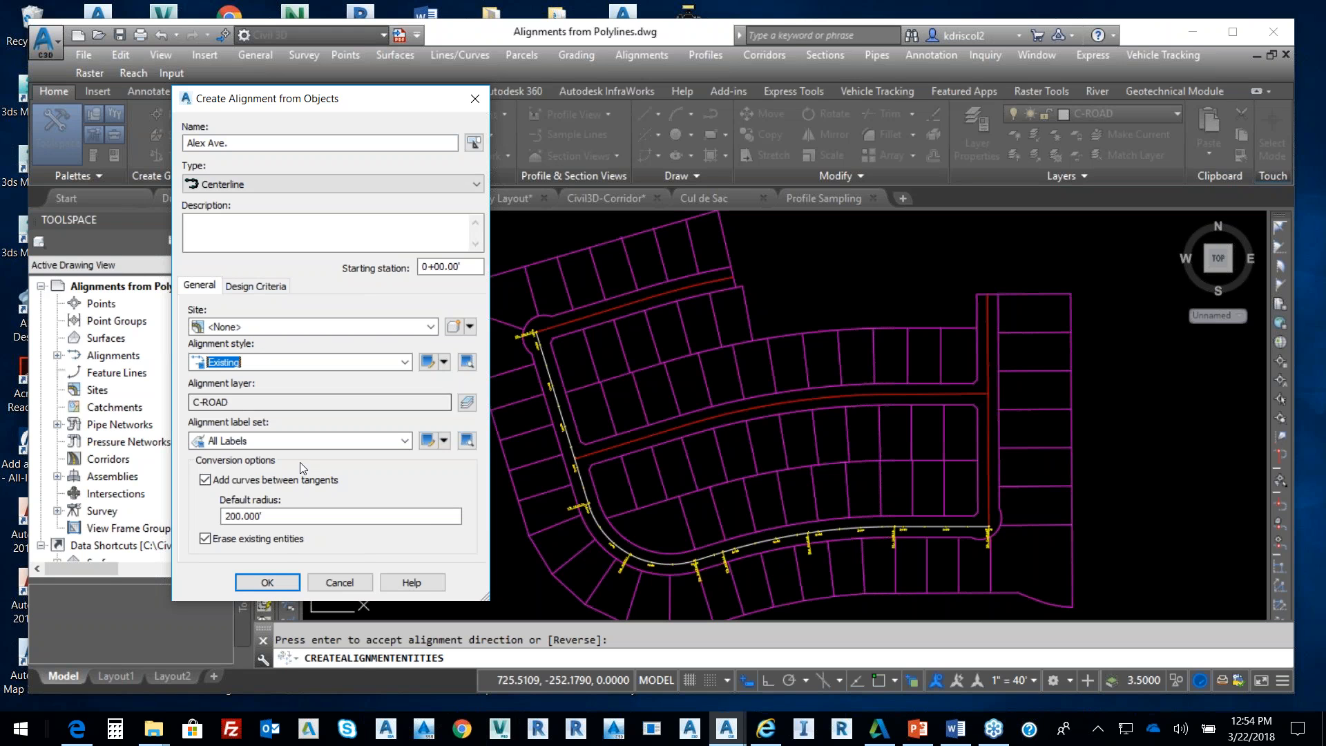
{"action": "left_click", "coordinate": [283, 583]}
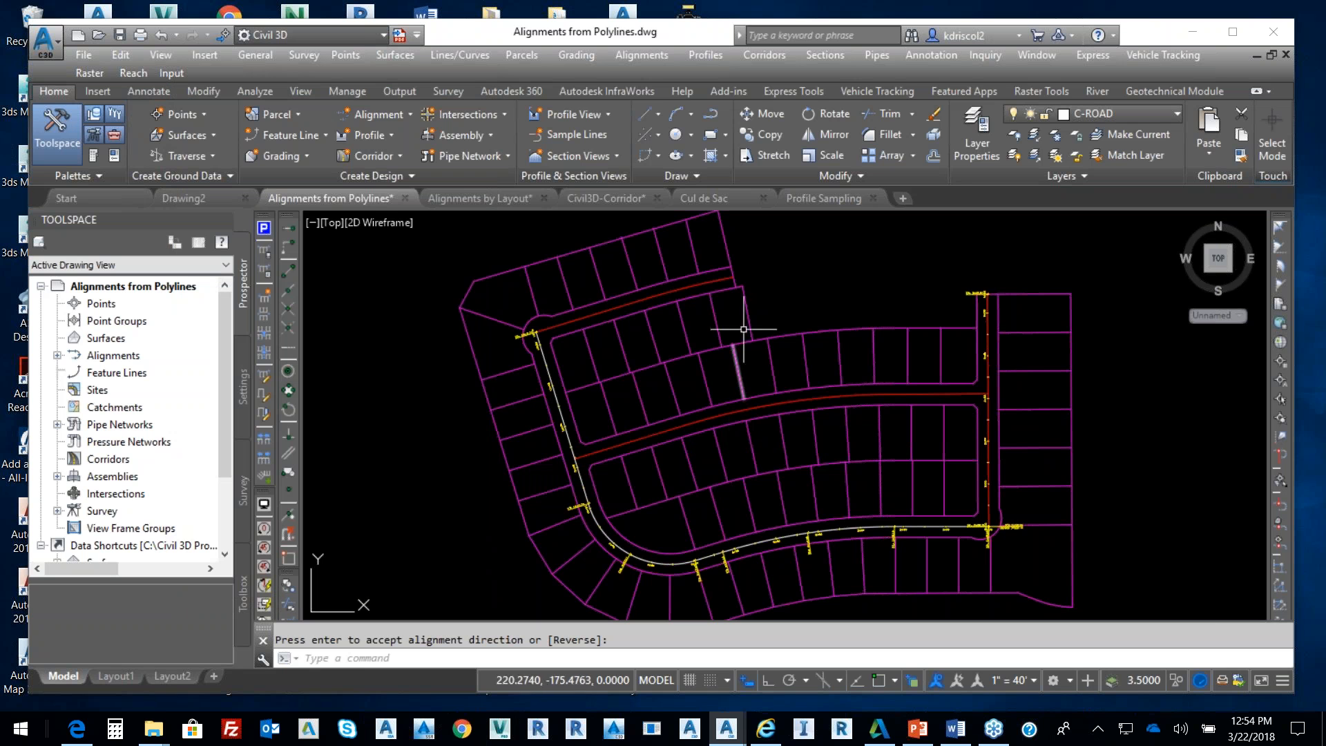
{"action": "left_click", "coordinate": [391, 112]}
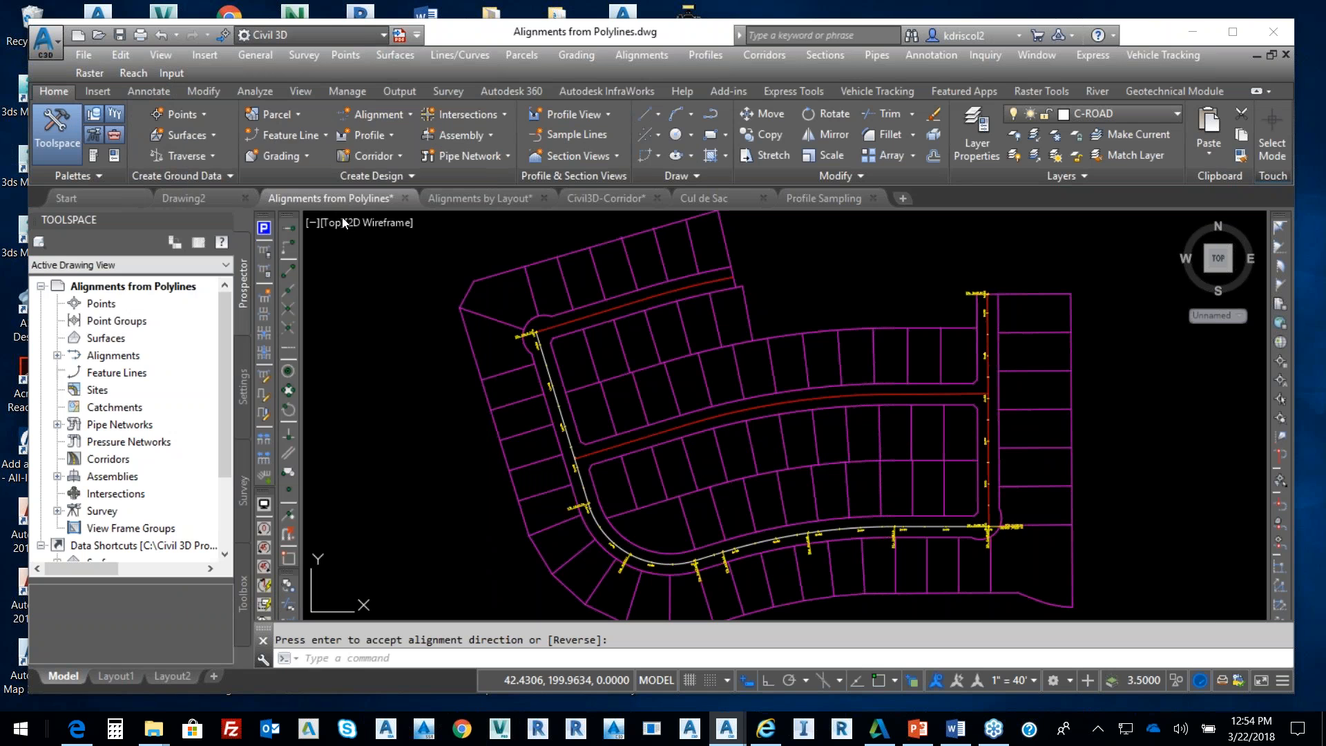
{"action": "left_click", "coordinate": [342, 217]}
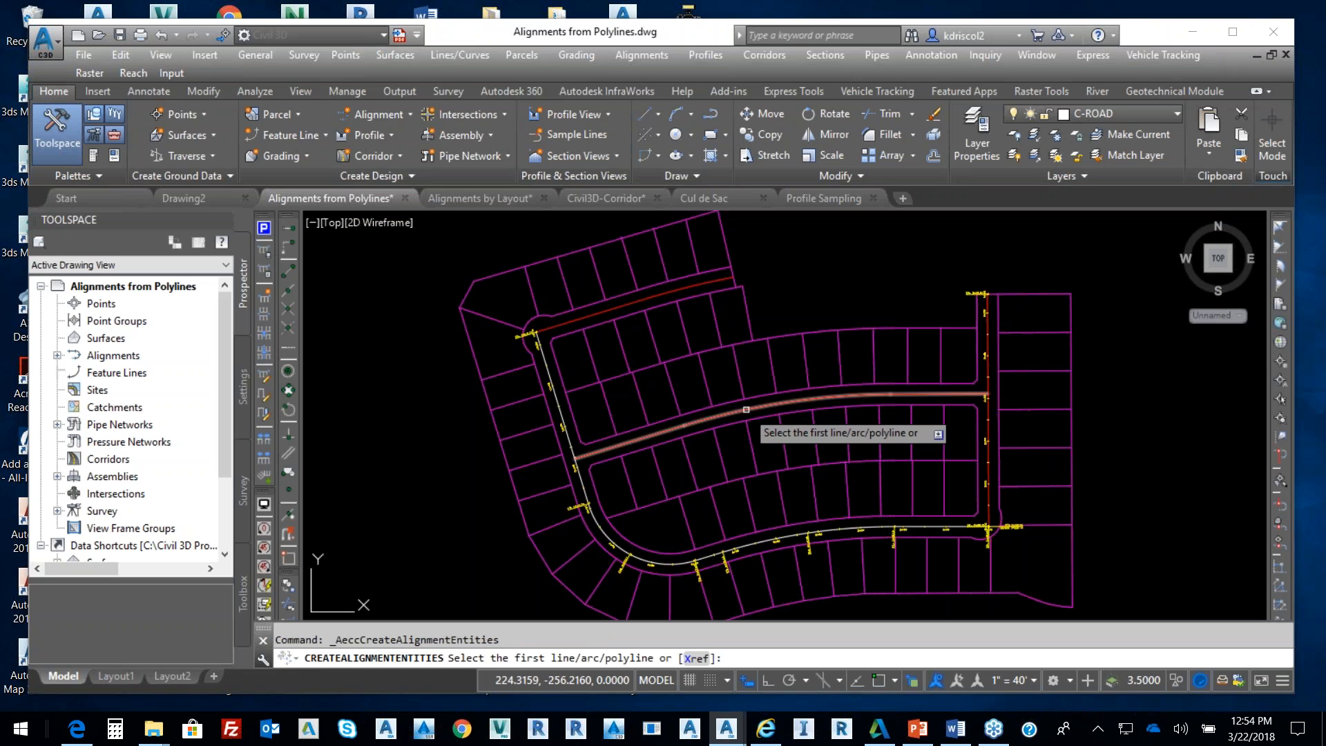
Convert the long east-west road polyline into alignment 'Parker' with the Layout style and 200' curves
{"action": "left_click", "coordinate": [748, 414]}
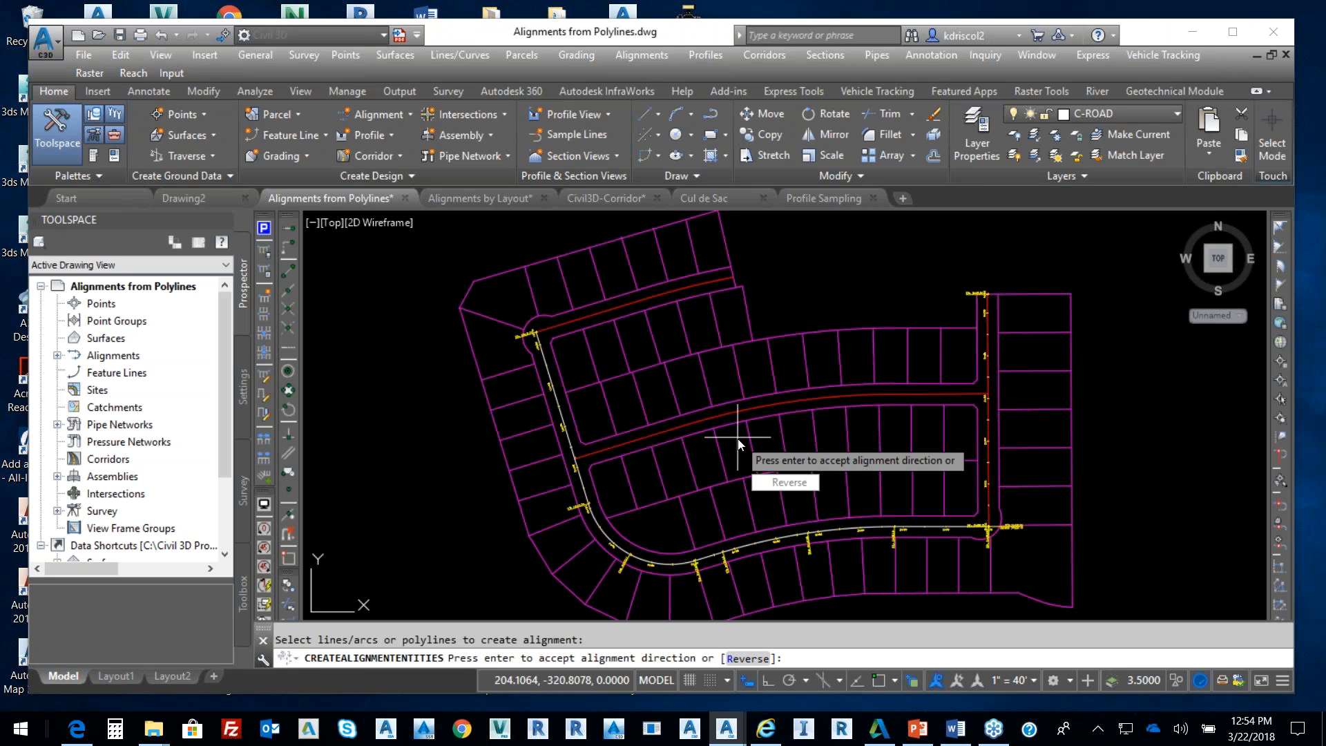
{"action": "key", "text": "Return"}
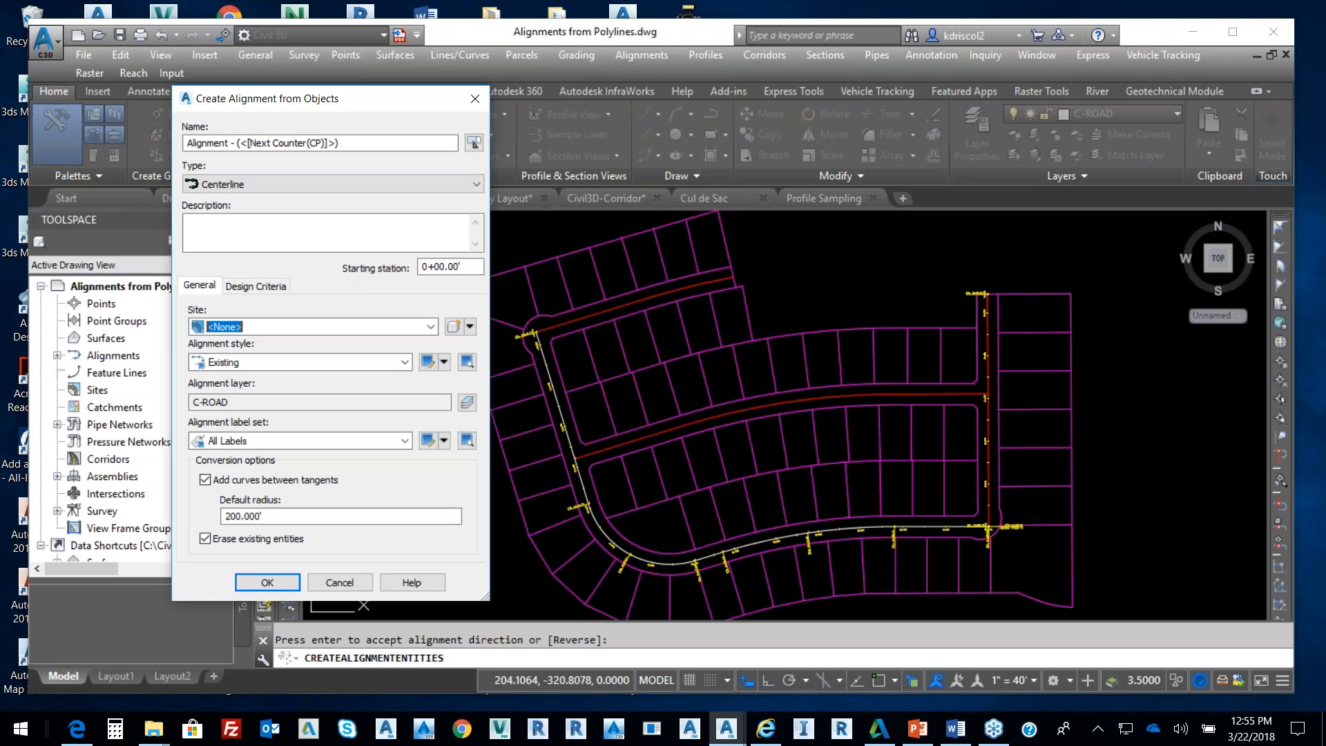
{"action": "left_click_drag", "start_coordinate": [345, 143], "coordinate": [163, 146]}
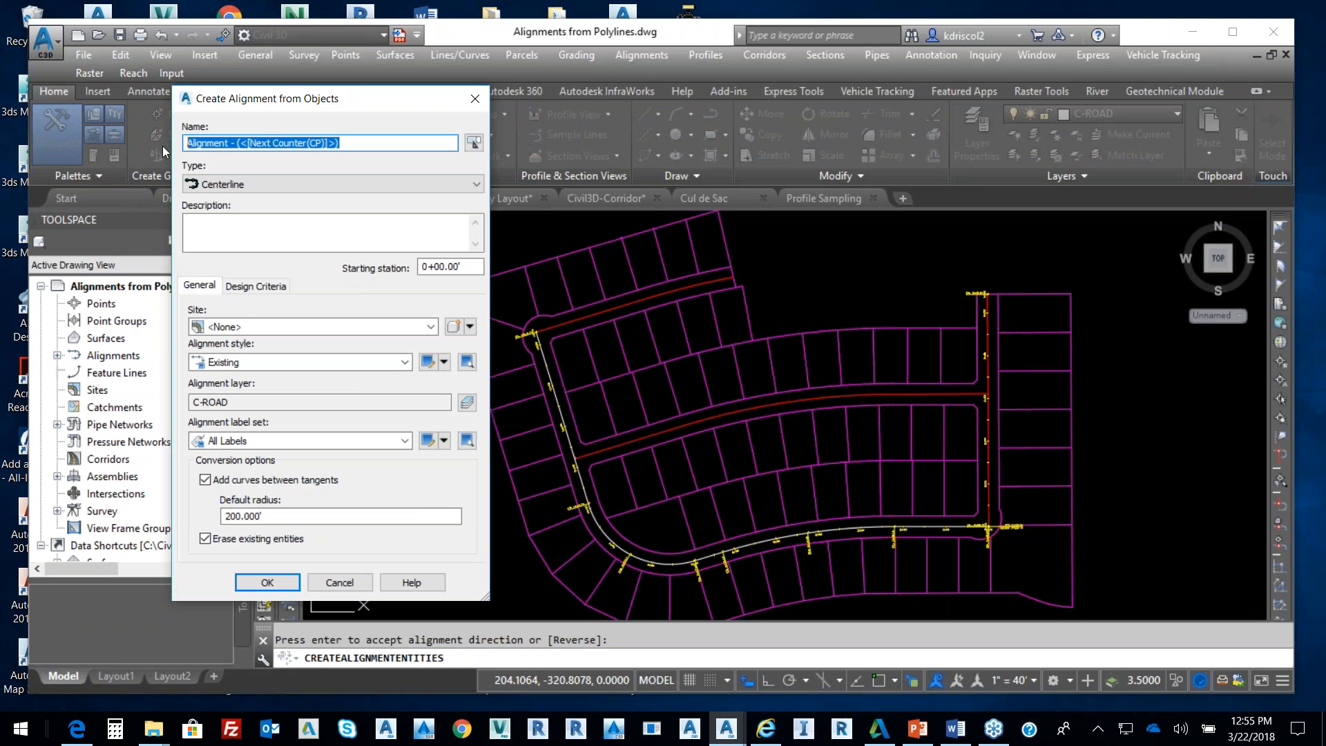
{"action": "type", "text": "Parker"}
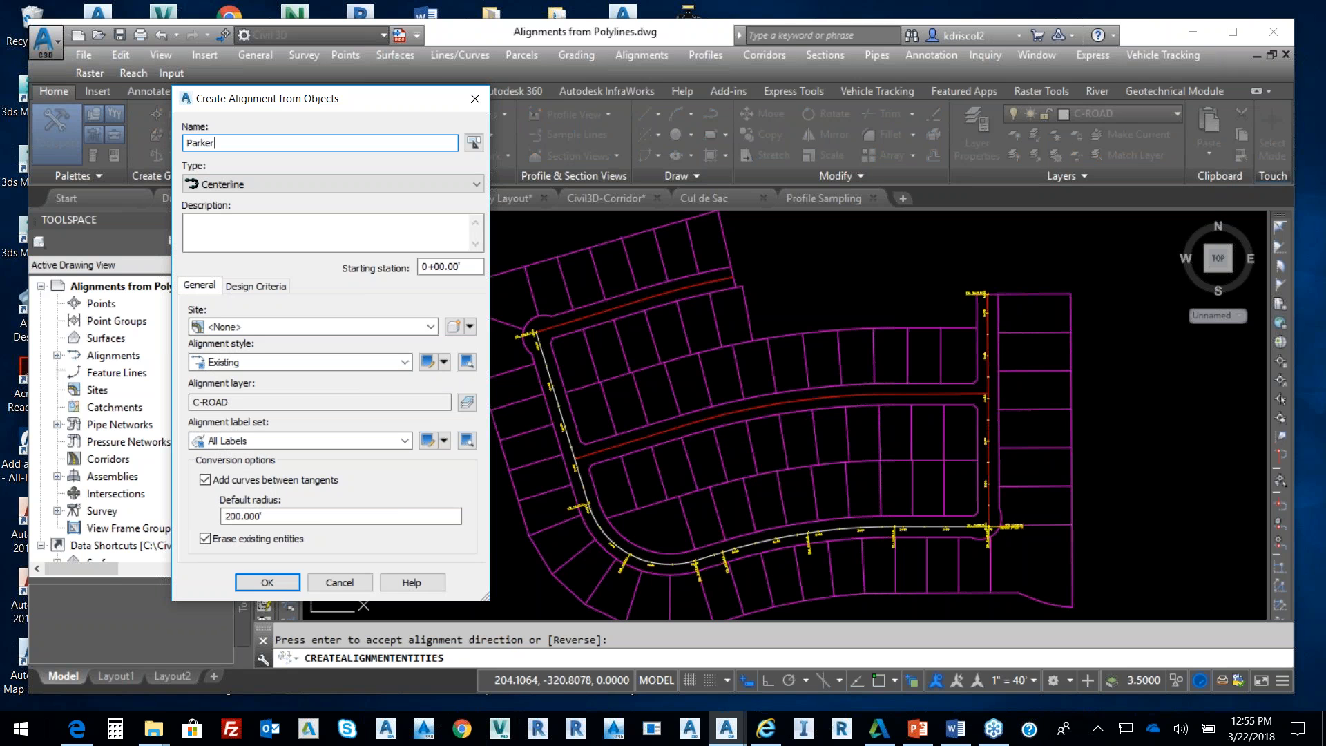
{"action": "left_click", "coordinate": [306, 362]}
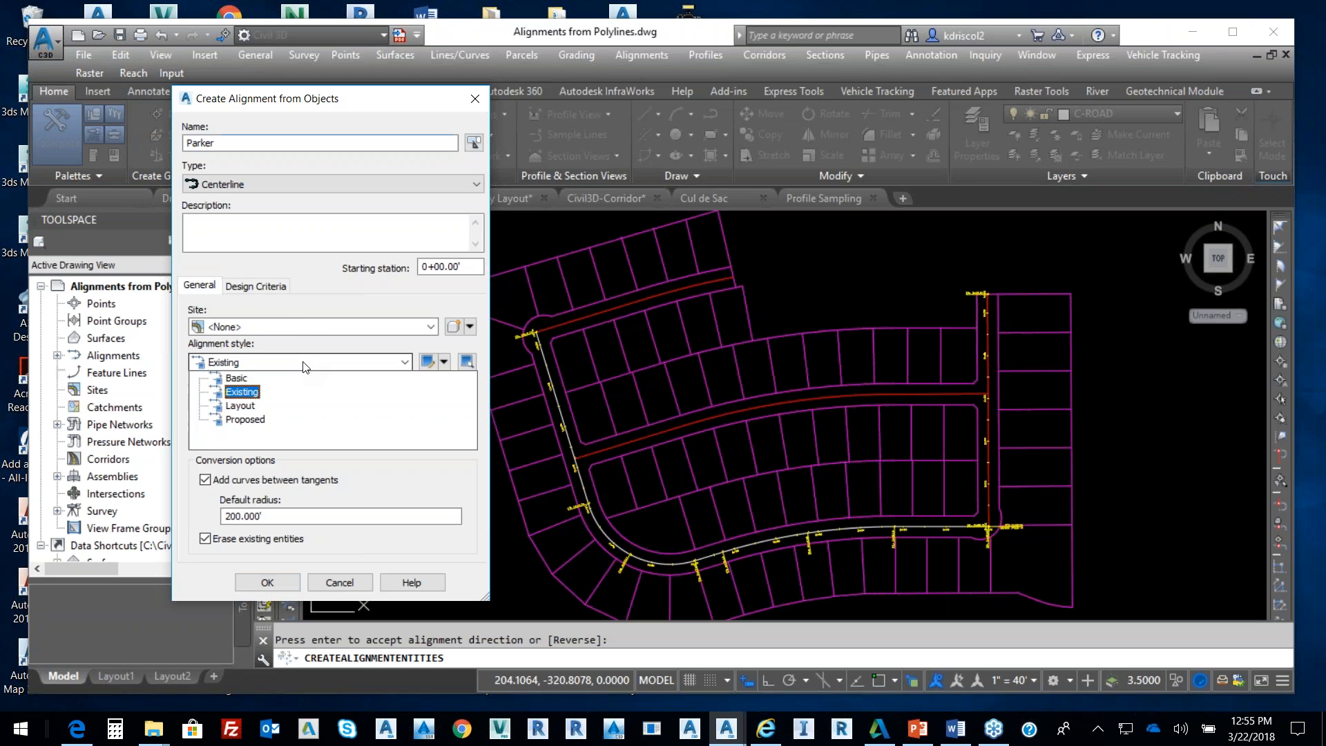
{"action": "left_click", "coordinate": [242, 406]}
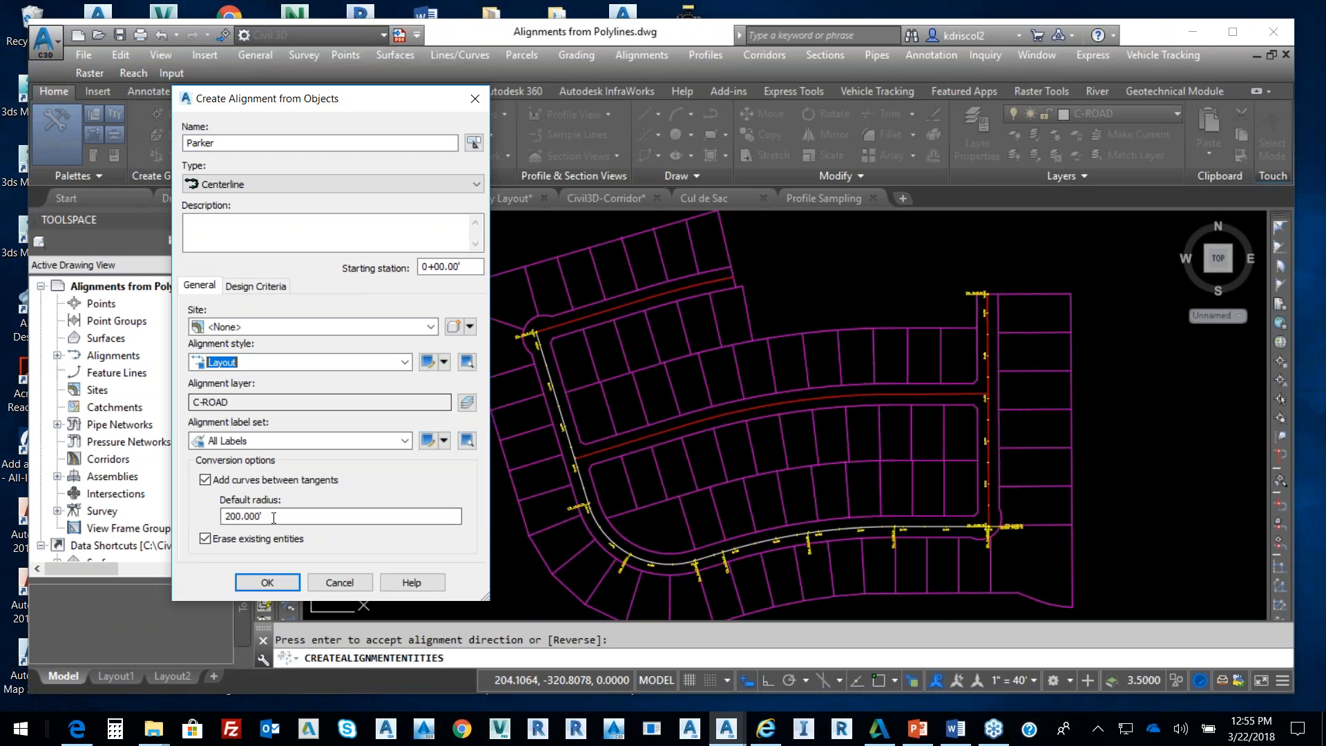
{"action": "left_click", "coordinate": [267, 581]}
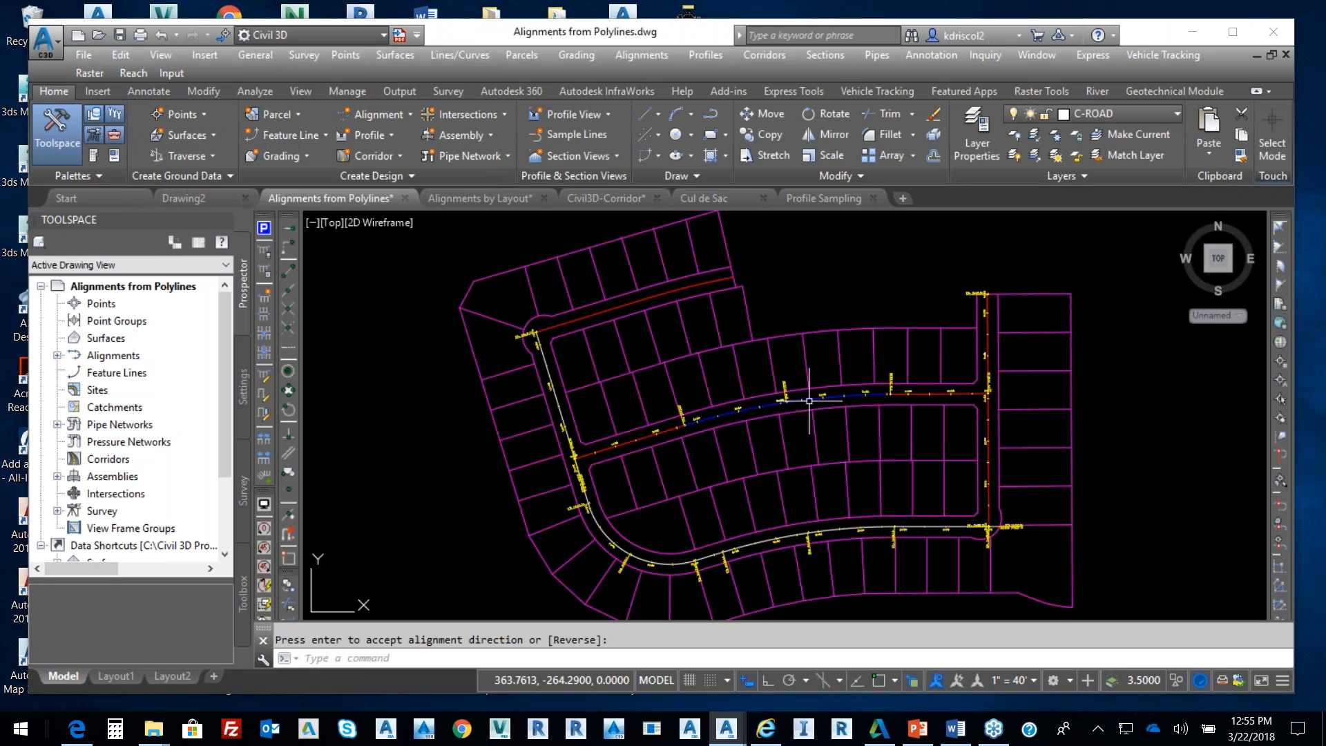
Zoom and pan along the road to inspect the Parker alignment's curved section
{"action": "scroll", "coordinate": [801, 397], "scroll_direction": "up", "scroll_amount": 3}
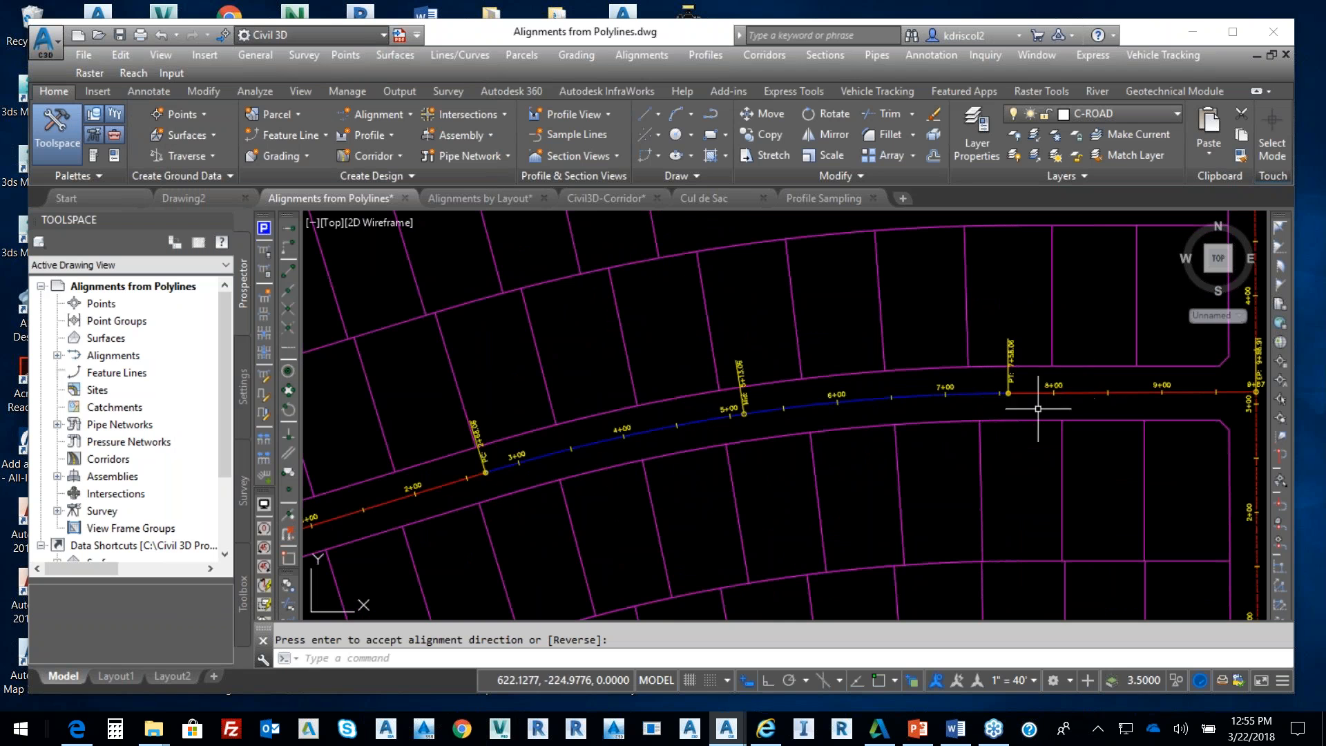
{"action": "scroll", "coordinate": [1006, 390], "scroll_direction": "down", "scroll_amount": 5}
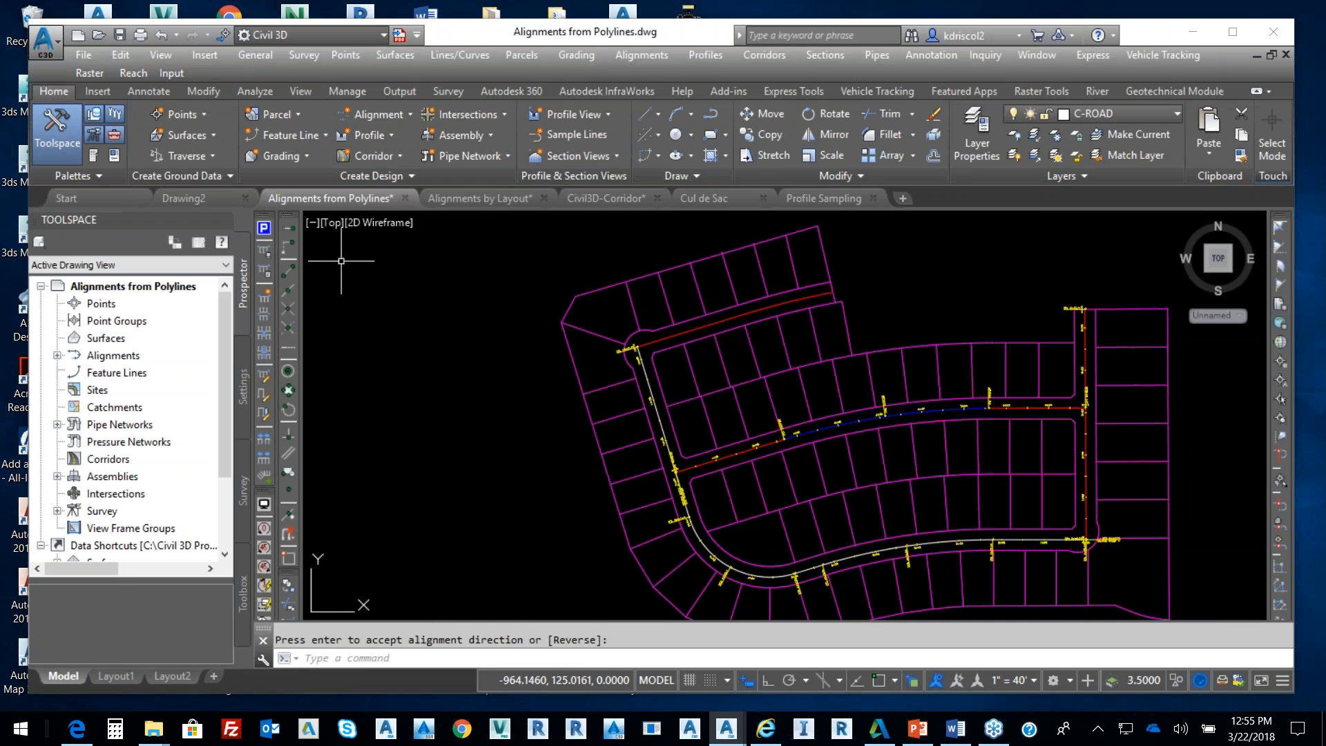
{"action": "scroll", "coordinate": [953, 449], "scroll_direction": "up", "scroll_amount": 3}
{"action": "middle_click_drag", "start_coordinate": [981, 432], "coordinate": [757, 452]}
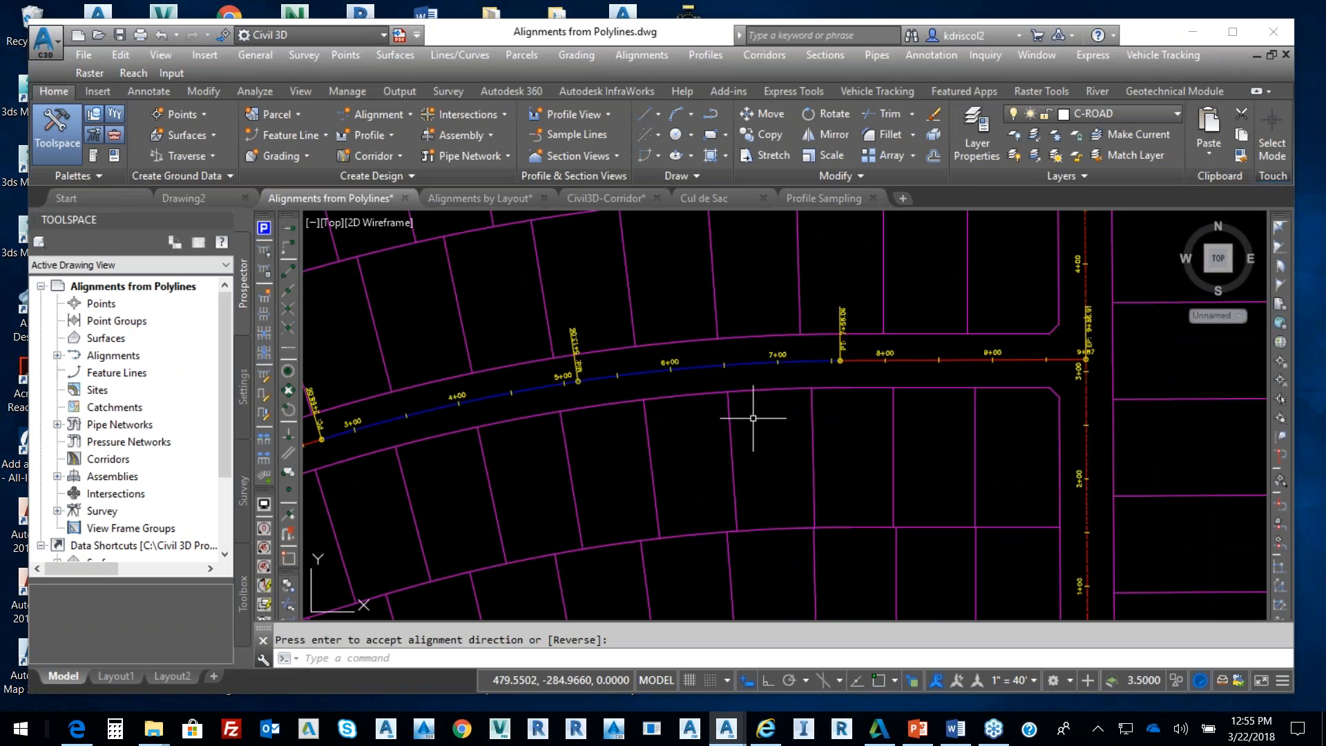
{"action": "middle_click_drag", "start_coordinate": [357, 450], "coordinate": [403, 437]}
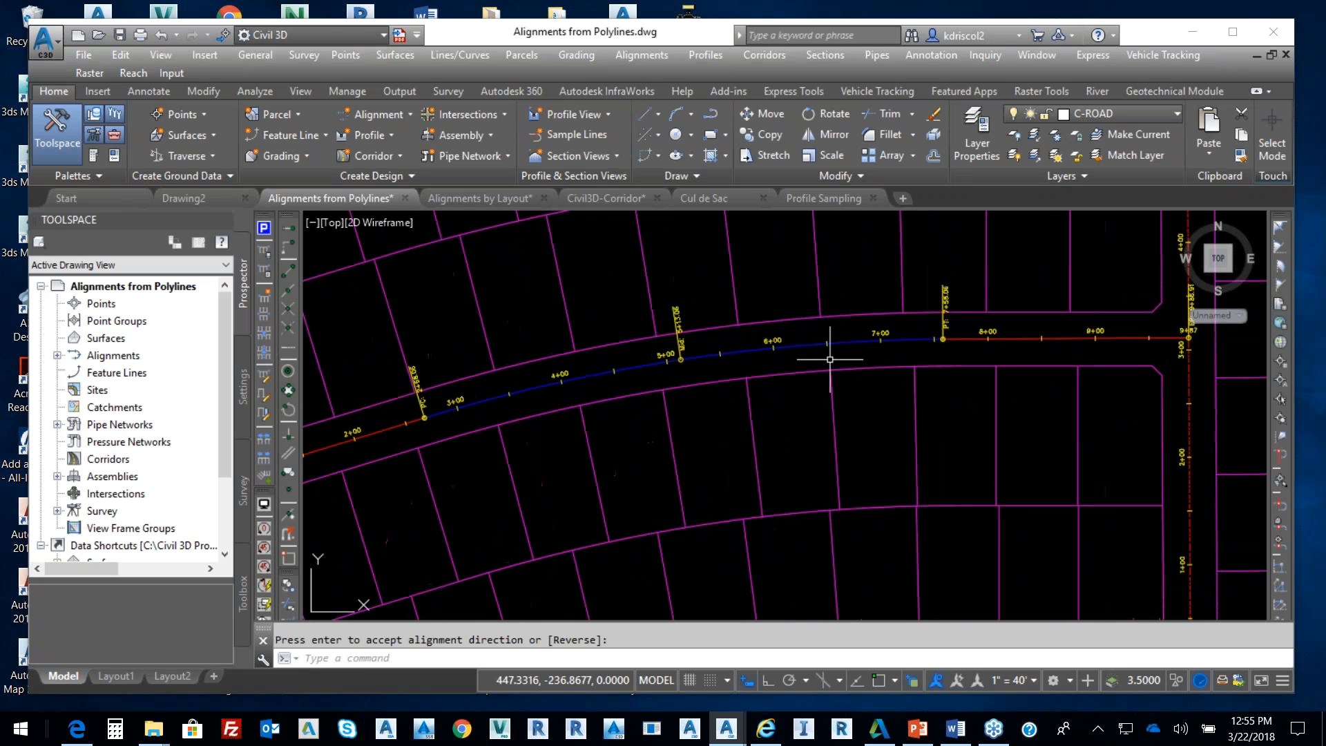
{"action": "scroll", "coordinate": [891, 376], "scroll_direction": "down", "scroll_amount": 3}
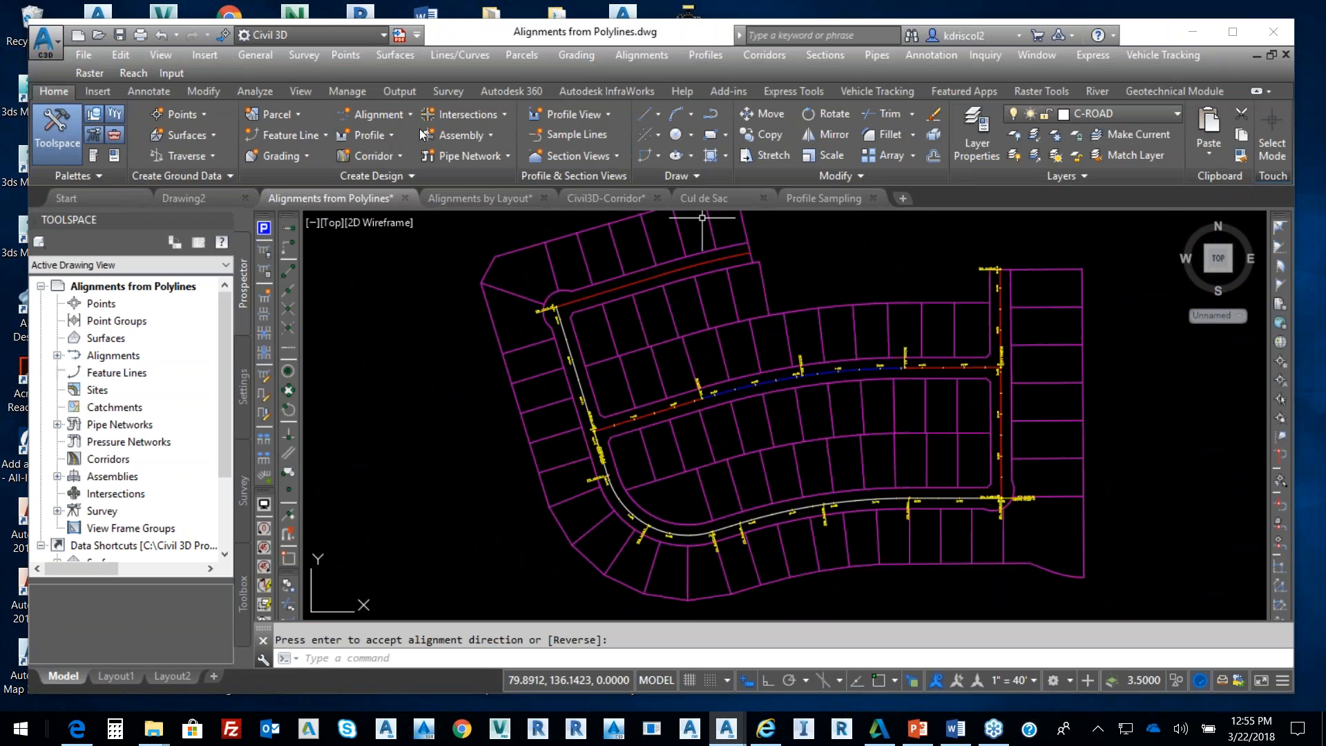
{"action": "left_click", "coordinate": [391, 114]}
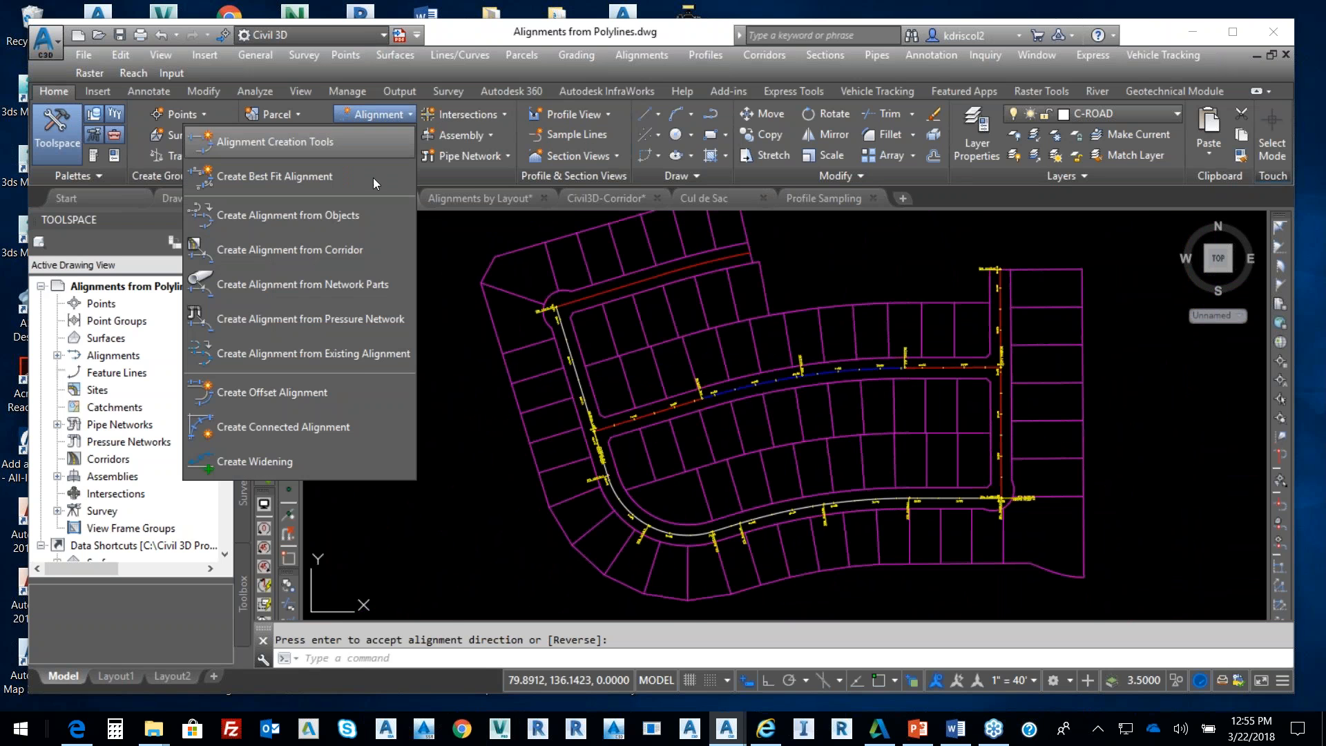
Create a default-named alignment from the red polyline along the top road, accepting its direction
{"action": "left_click", "coordinate": [350, 214]}
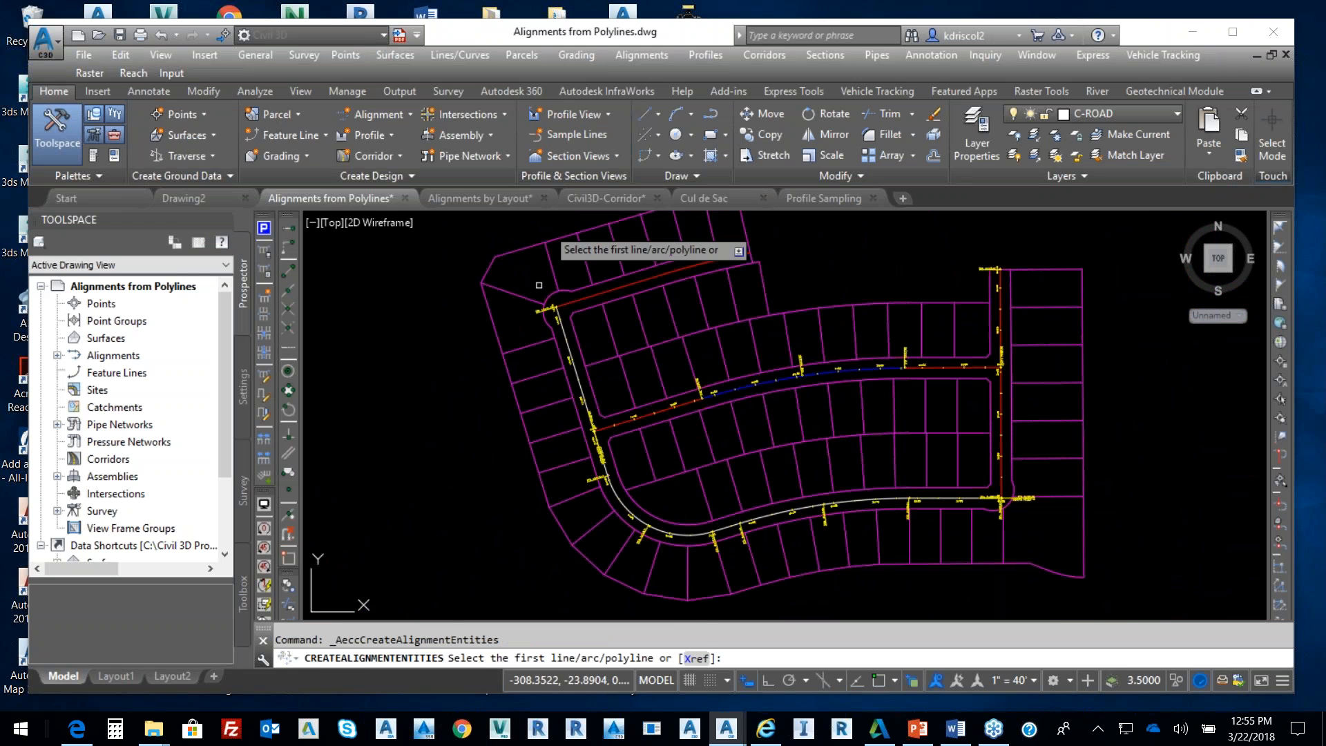
{"action": "left_click", "coordinate": [566, 308]}
{"action": "key", "text": "Return"}
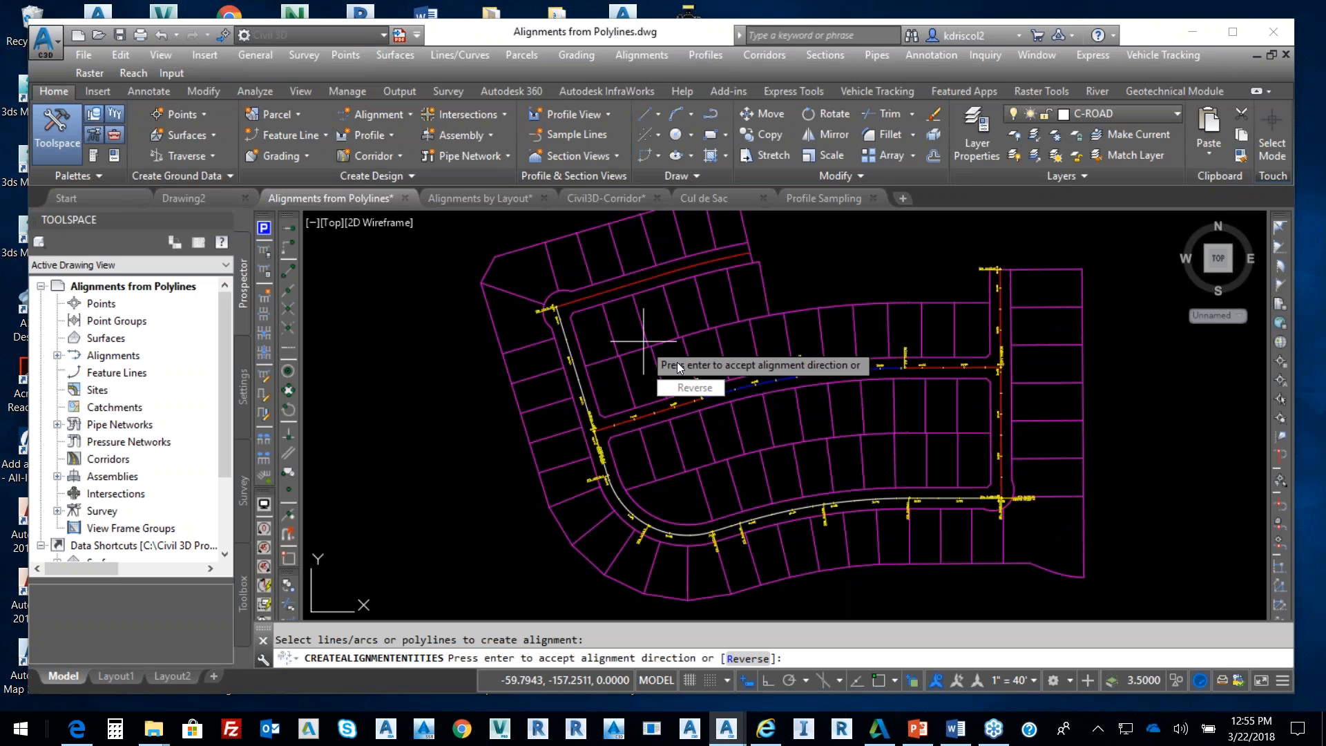
{"action": "key", "text": "Return"}
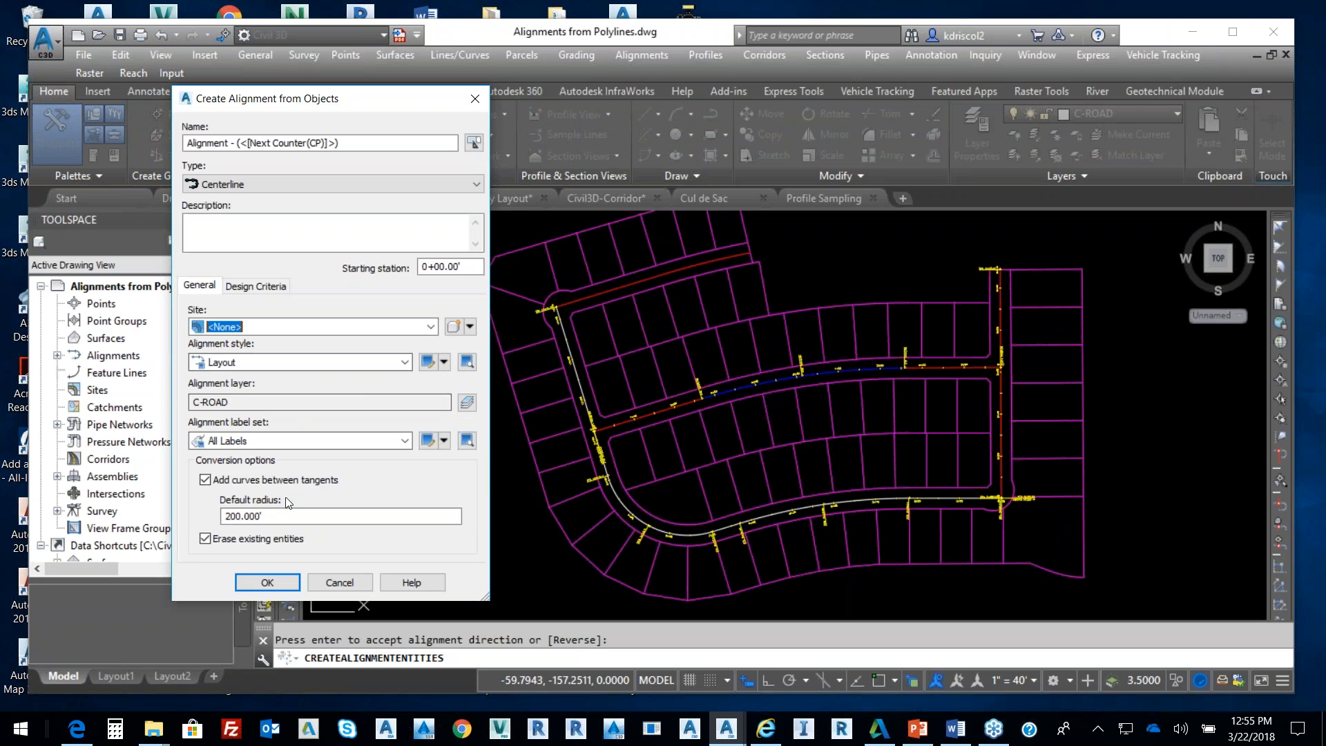
{"action": "left_click", "coordinate": [269, 583]}
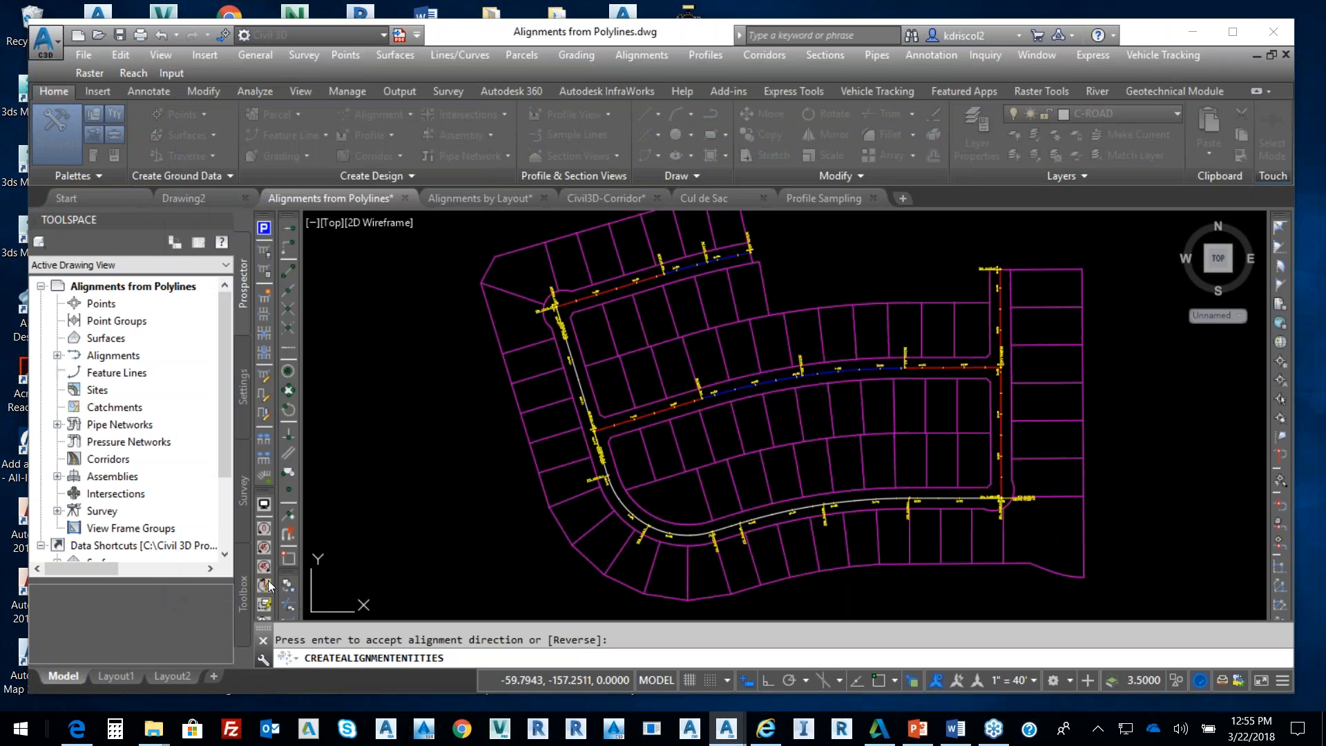
Zoom and pan to review the new alignment's stationing, about 4+80 long
{"action": "scroll", "coordinate": [639, 262], "scroll_direction": "up", "scroll_amount": 2}
{"action": "scroll", "coordinate": [642, 256], "scroll_direction": "up", "scroll_amount": 2}
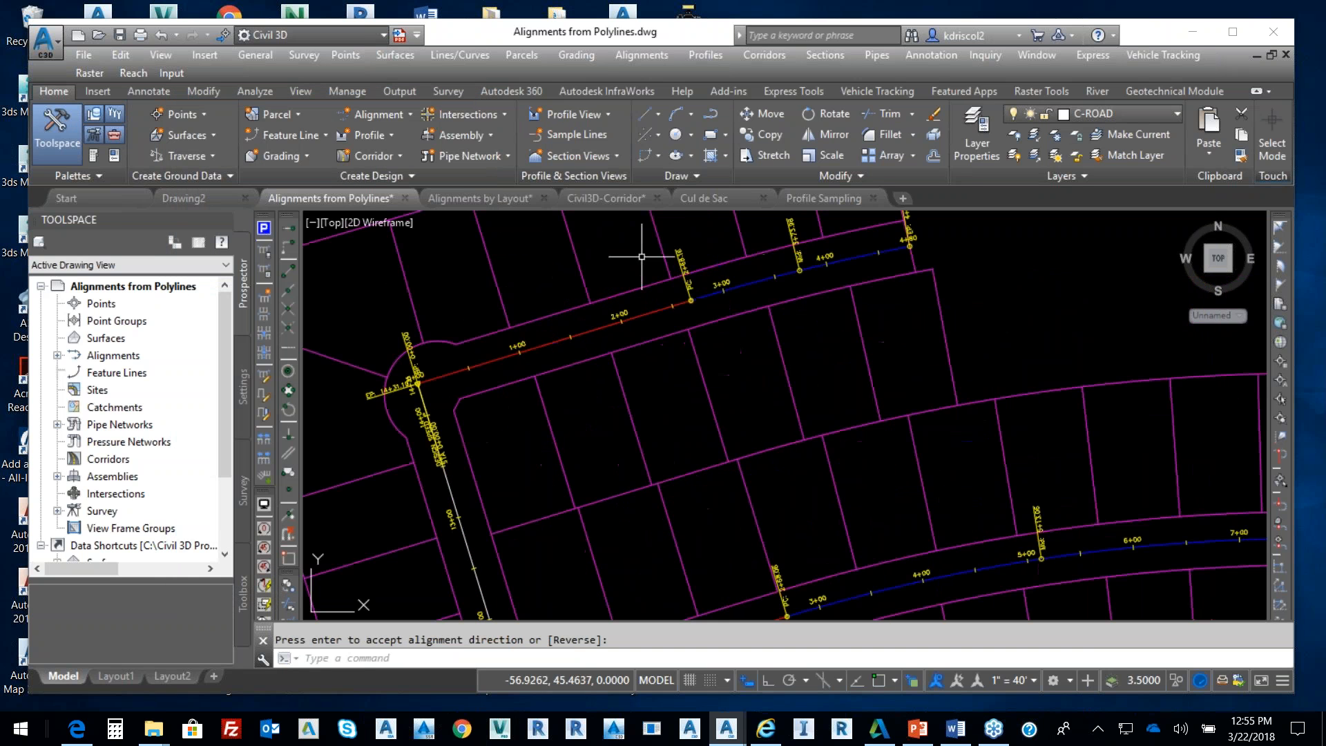
{"action": "scroll", "coordinate": [641, 257], "scroll_direction": "up", "scroll_amount": 2}
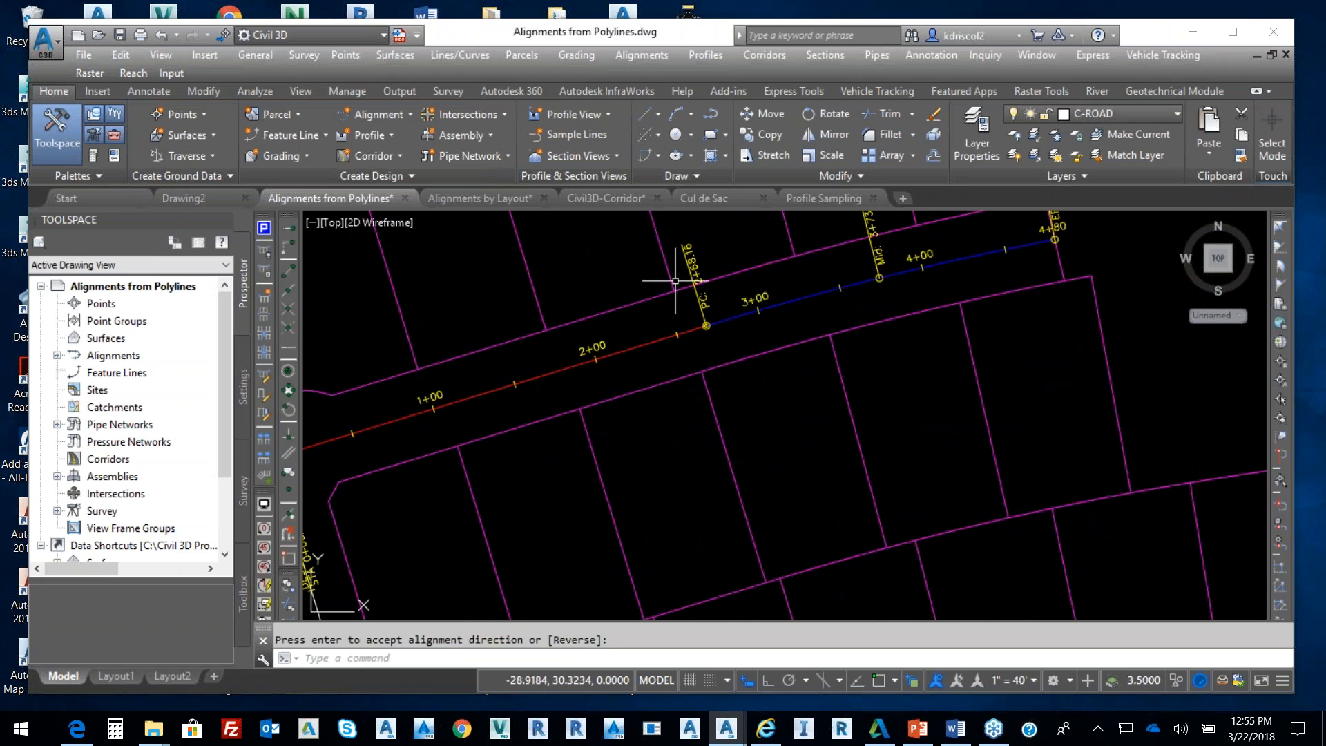
{"action": "middle_click_drag", "start_coordinate": [688, 285], "coordinate": [724, 285]}
{"action": "scroll", "coordinate": [724, 284], "scroll_direction": "down", "scroll_amount": 1}
{"action": "scroll", "coordinate": [769, 328], "scroll_direction": "up", "scroll_amount": 1}
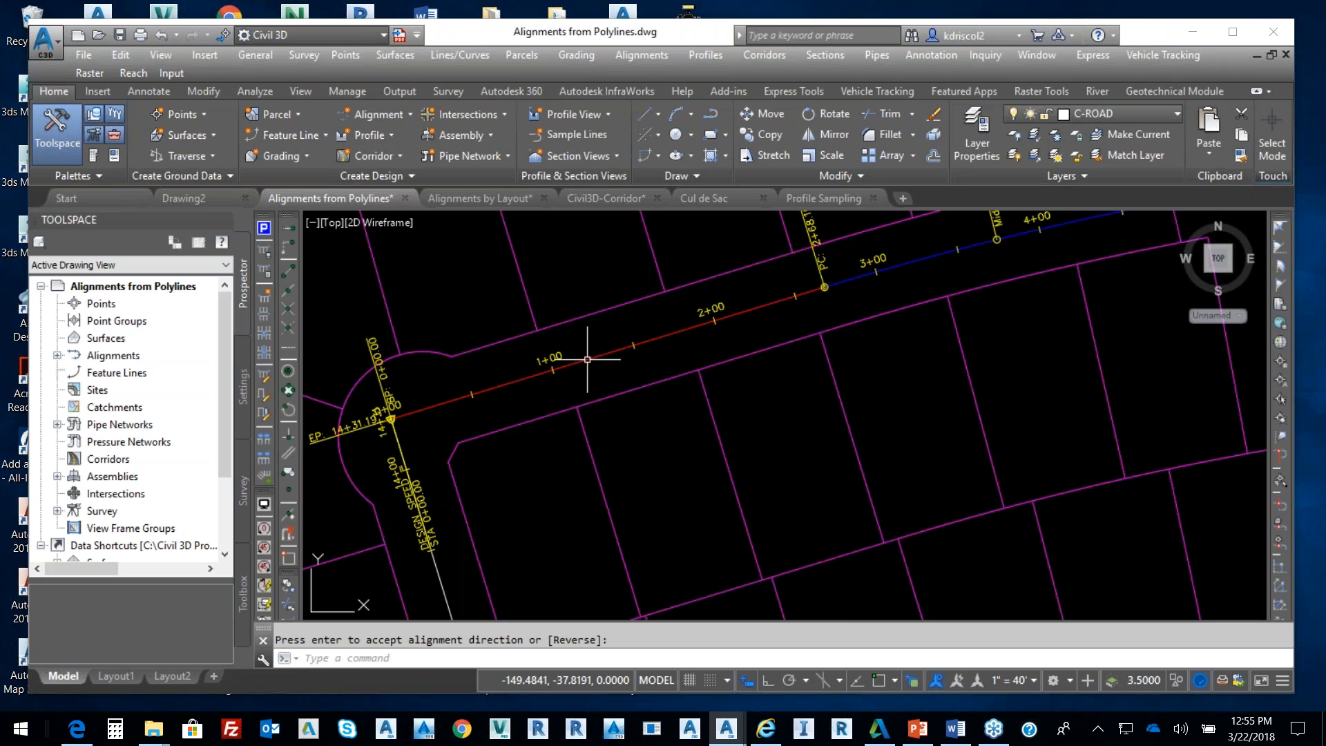
{"action": "scroll", "coordinate": [768, 329], "scroll_direction": "down", "scroll_amount": 2}
{"action": "scroll", "coordinate": [760, 325], "scroll_direction": "down", "scroll_amount": 2}
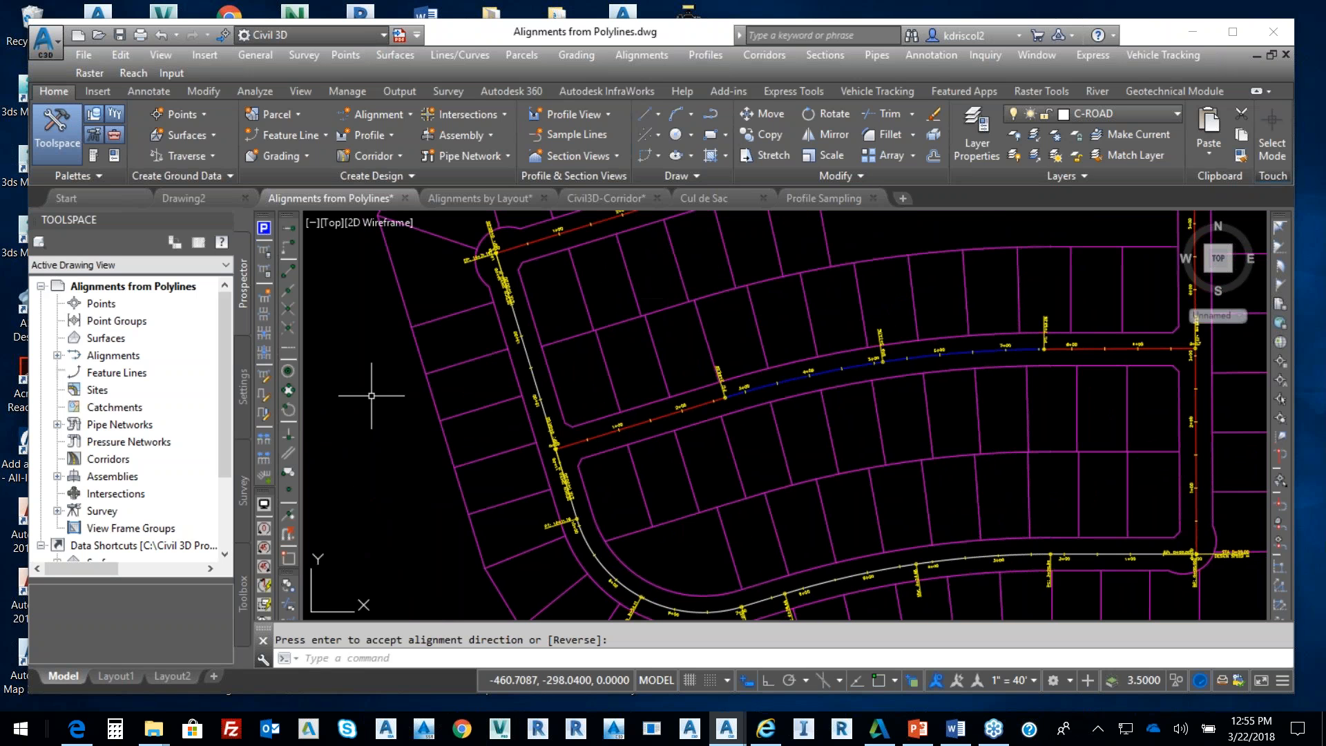
{"action": "left_click", "coordinate": [112, 355]}
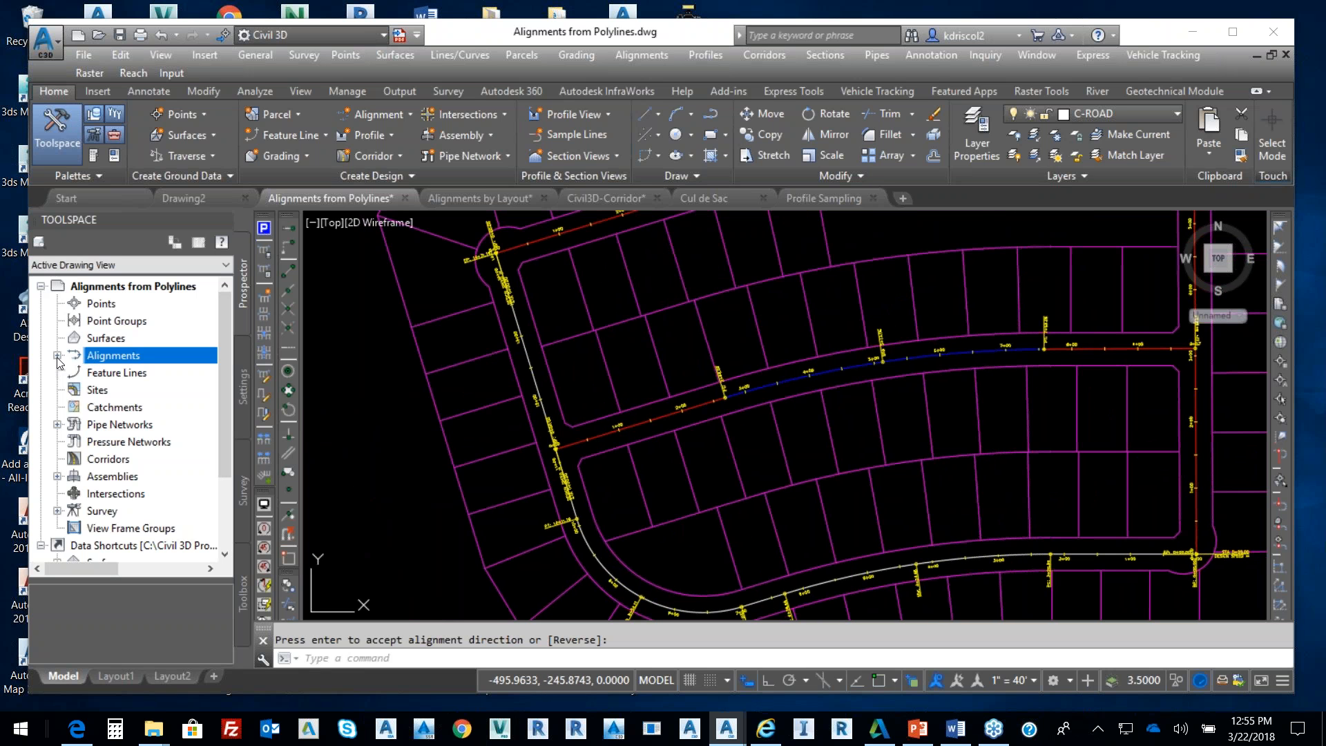
{"action": "left_click", "coordinate": [58, 355]}
Select Alex Ave. through Rose Drive under Centerline Alignments and change their style to Layout
{"action": "left_click", "coordinate": [108, 373]}
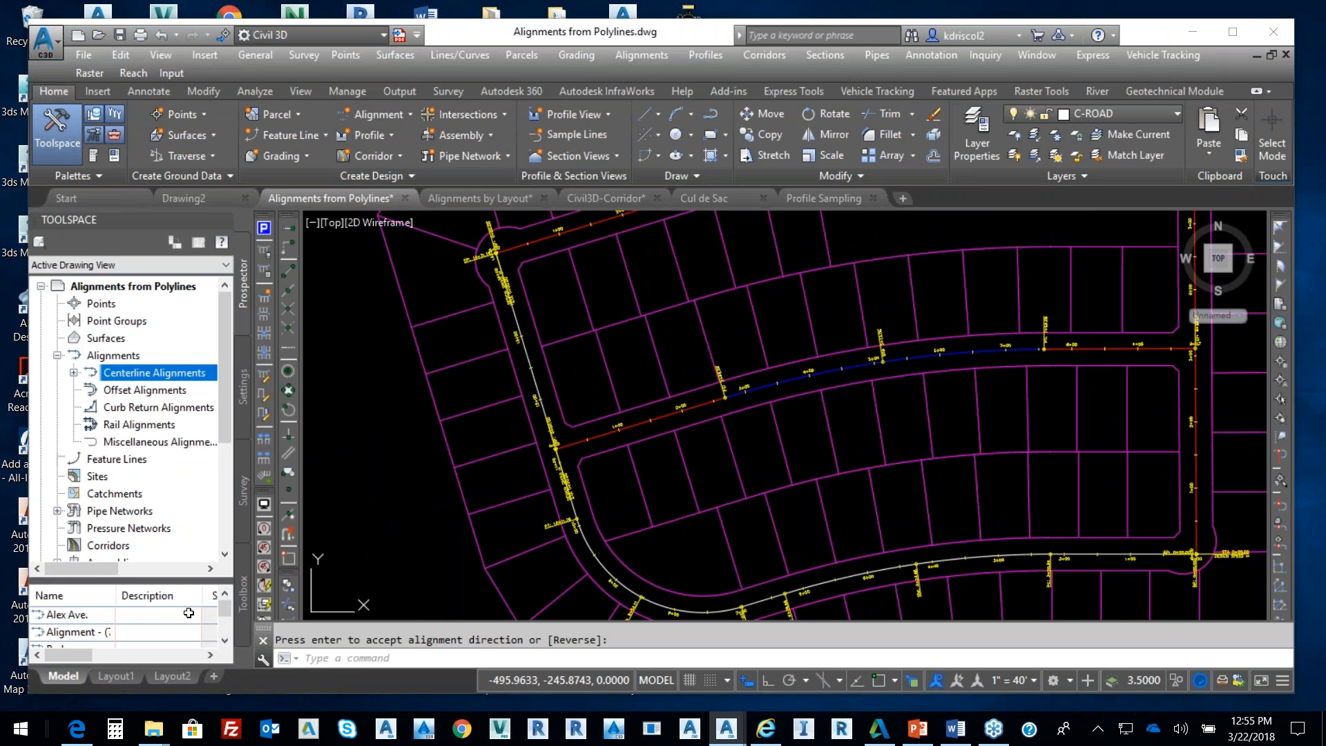
{"action": "left_click", "coordinate": [79, 618]}
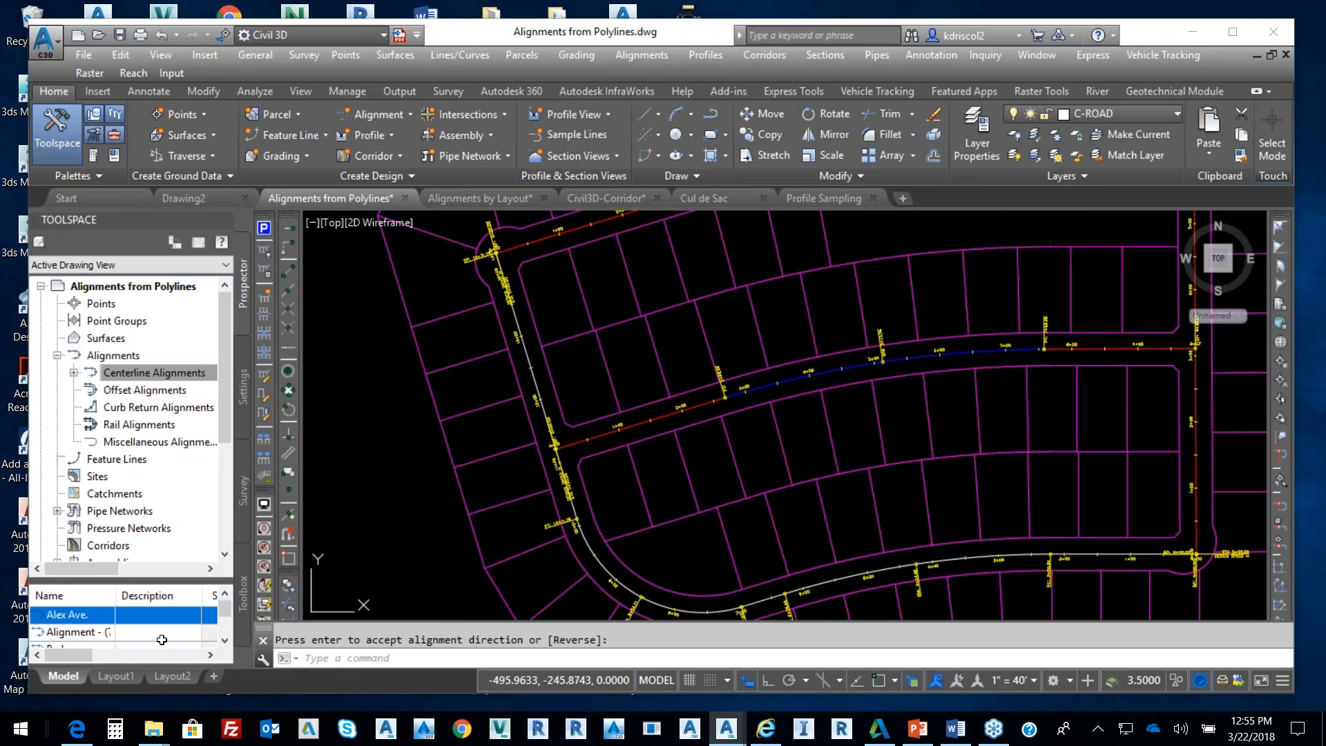
{"action": "left_click_drag", "start_coordinate": [226, 608], "coordinate": [227, 632]}
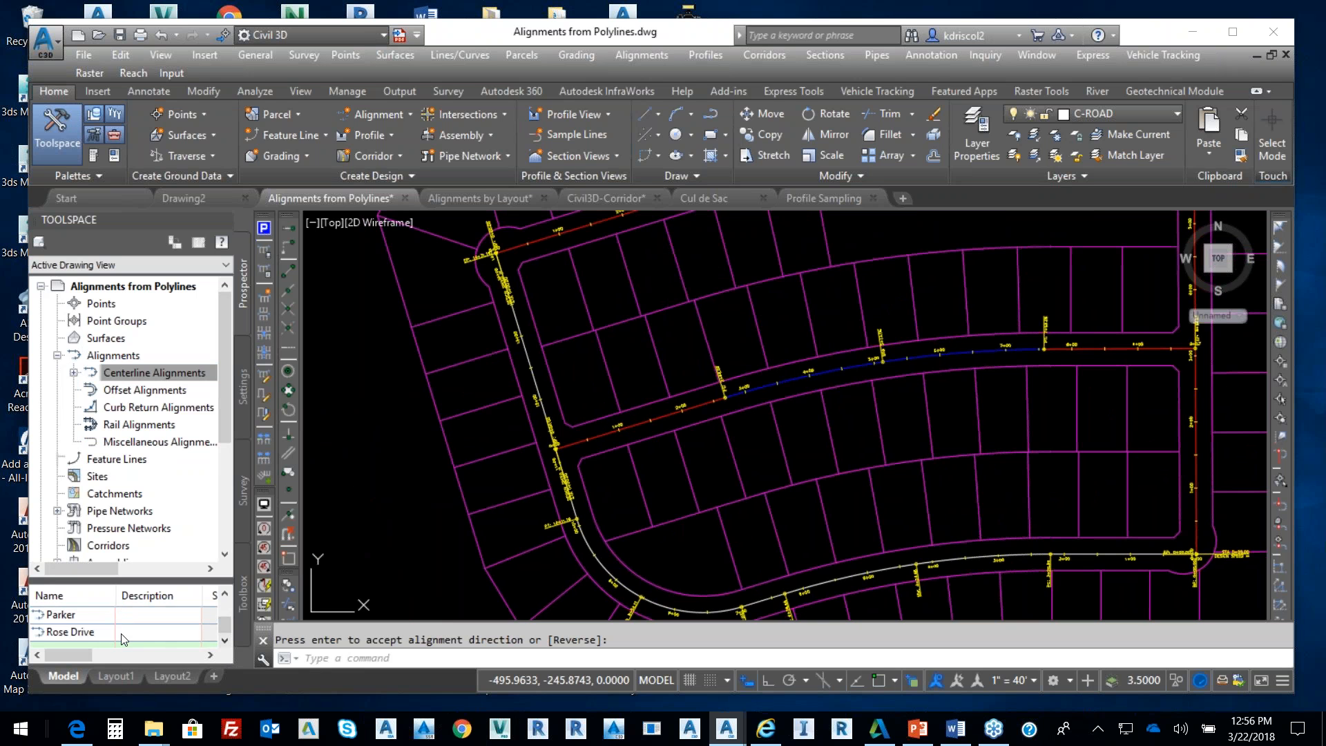
{"action": "left_click", "coordinate": [89, 633], "text": "shift"}
{"action": "left_click_drag", "start_coordinate": [84, 660], "coordinate": [153, 658]}
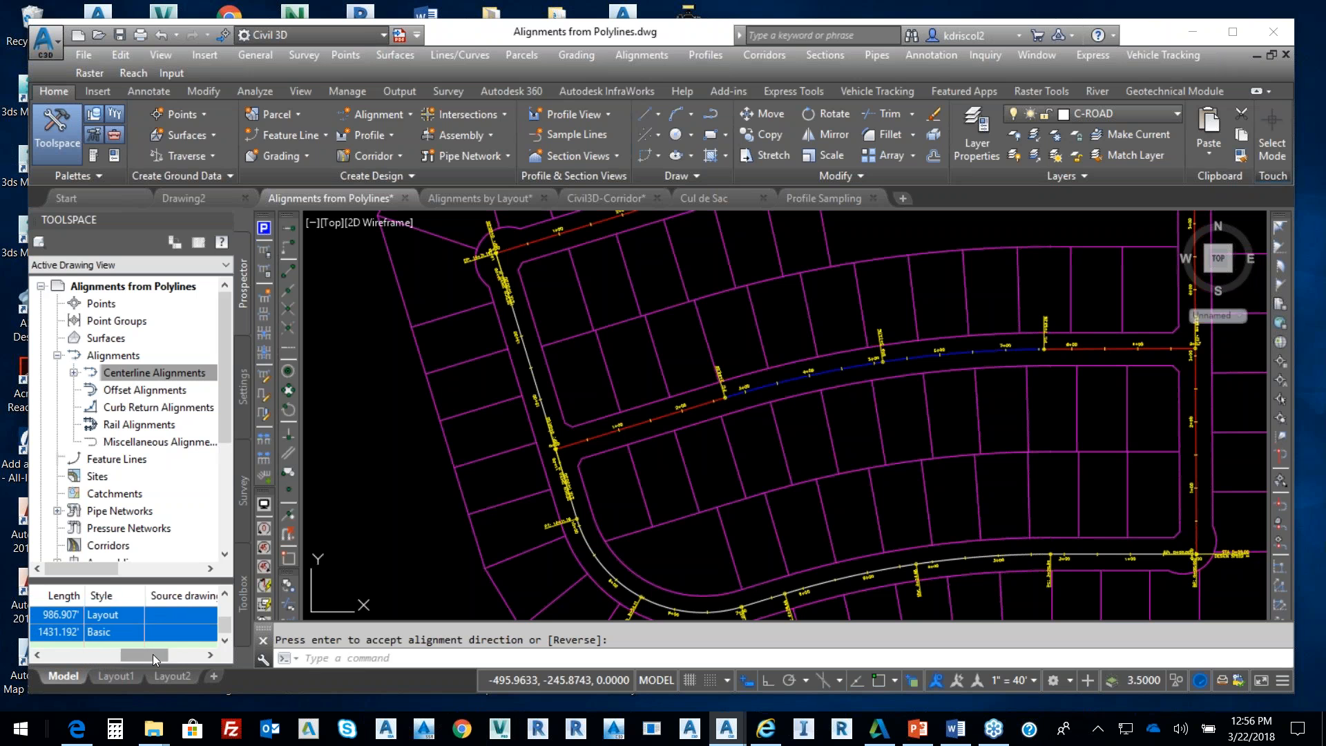
{"action": "right_click", "coordinate": [115, 595]}
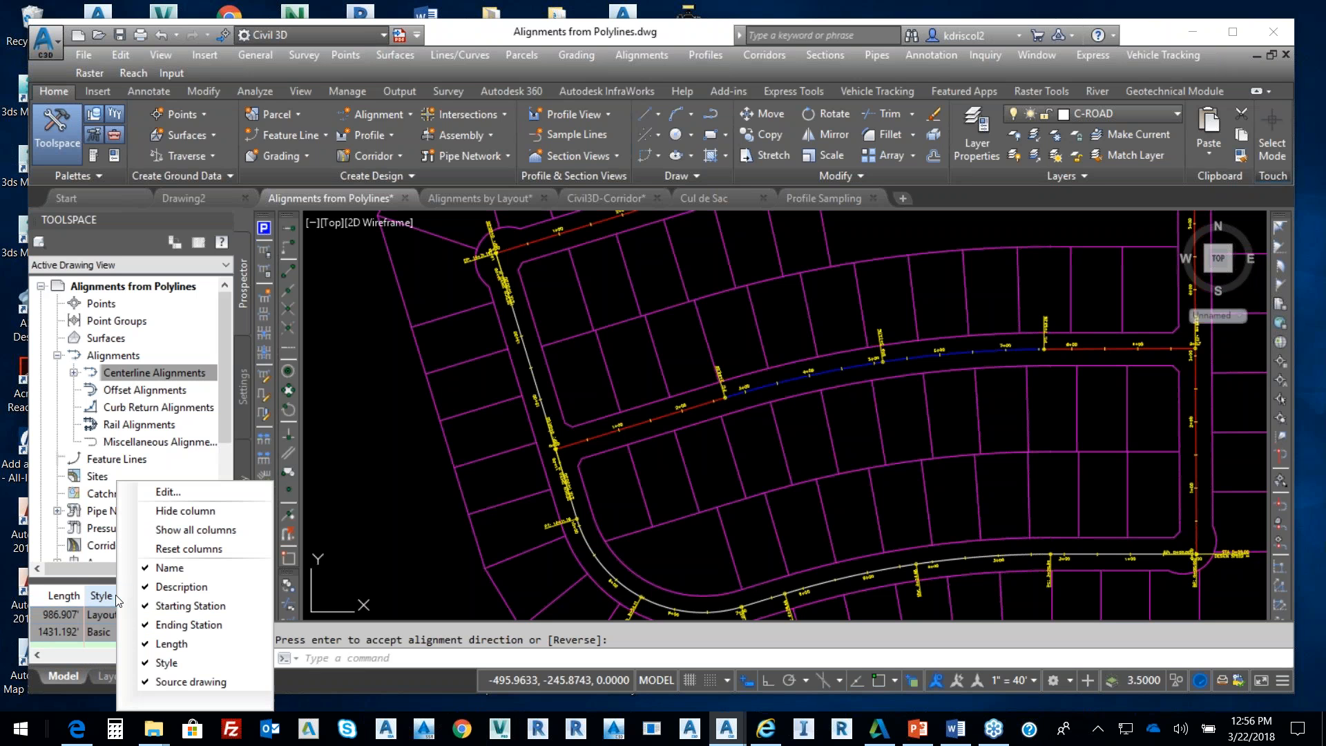
{"action": "left_click", "coordinate": [173, 493]}
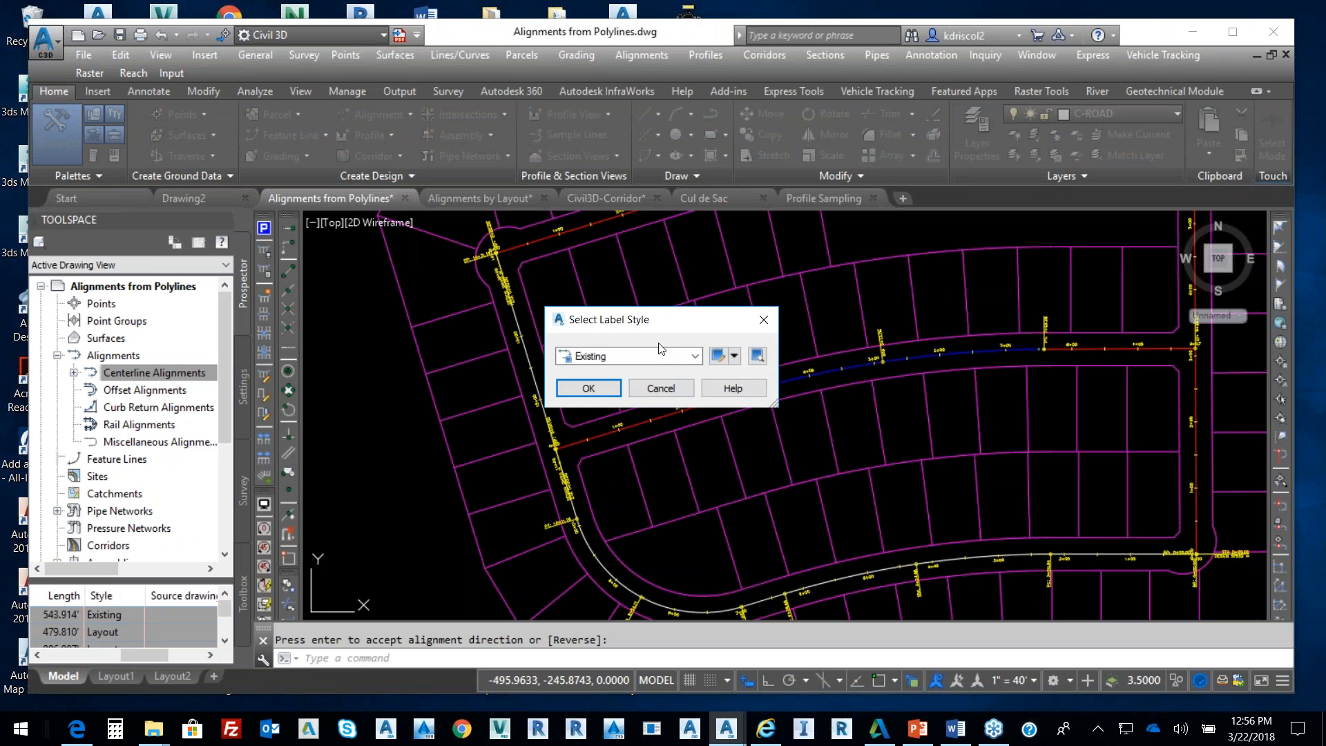
{"action": "left_click", "coordinate": [661, 356]}
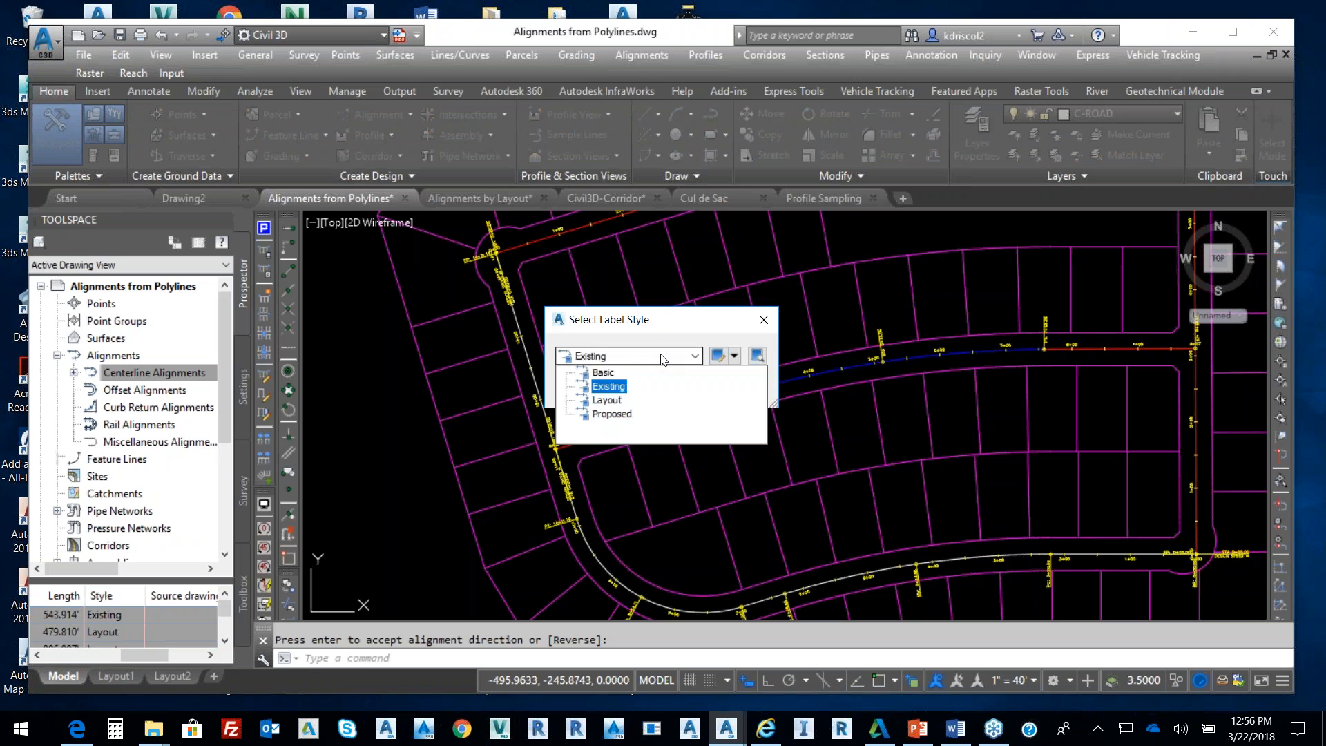
{"action": "left_click", "coordinate": [608, 398]}
{"action": "left_click", "coordinate": [602, 391]}
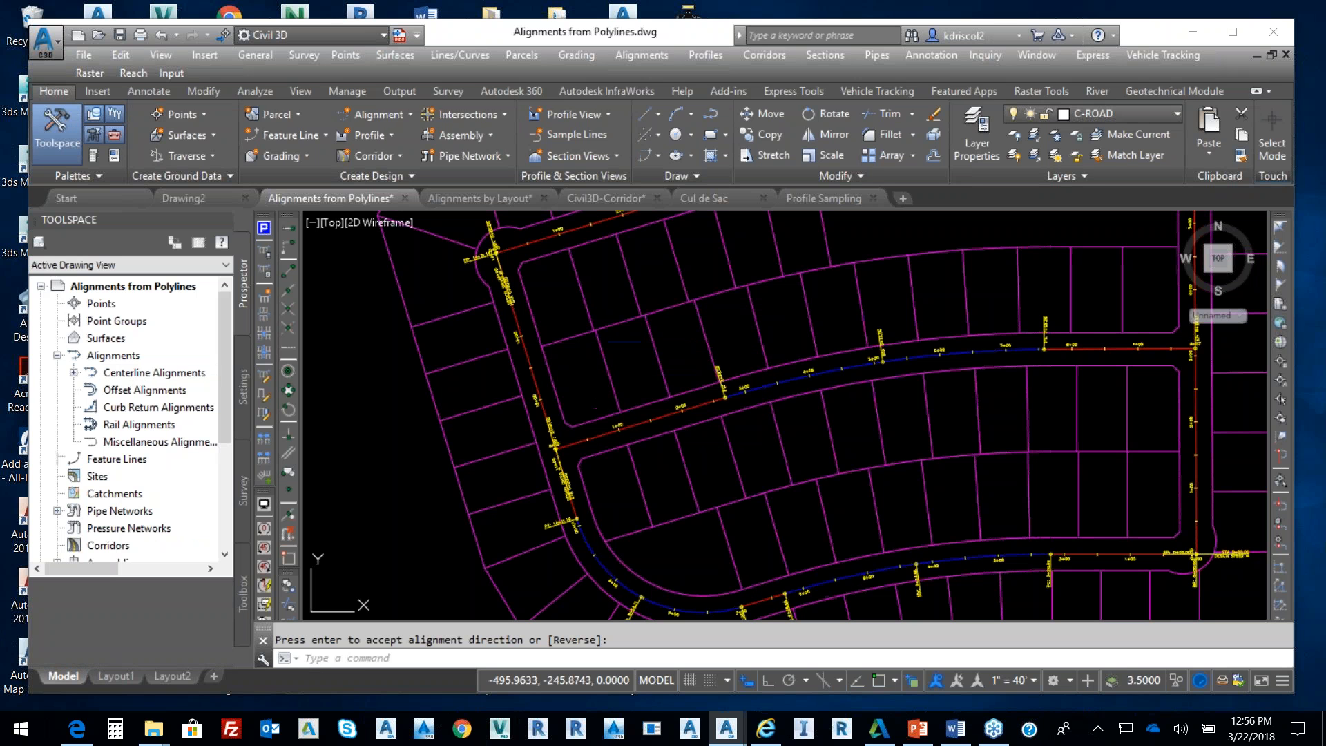
Zoom and pan to bring the whole subdivision into view
{"action": "scroll", "coordinate": [780, 395], "scroll_direction": "down", "scroll_amount": 2}
{"action": "middle_click_drag", "start_coordinate": [957, 374], "coordinate": [821, 403]}
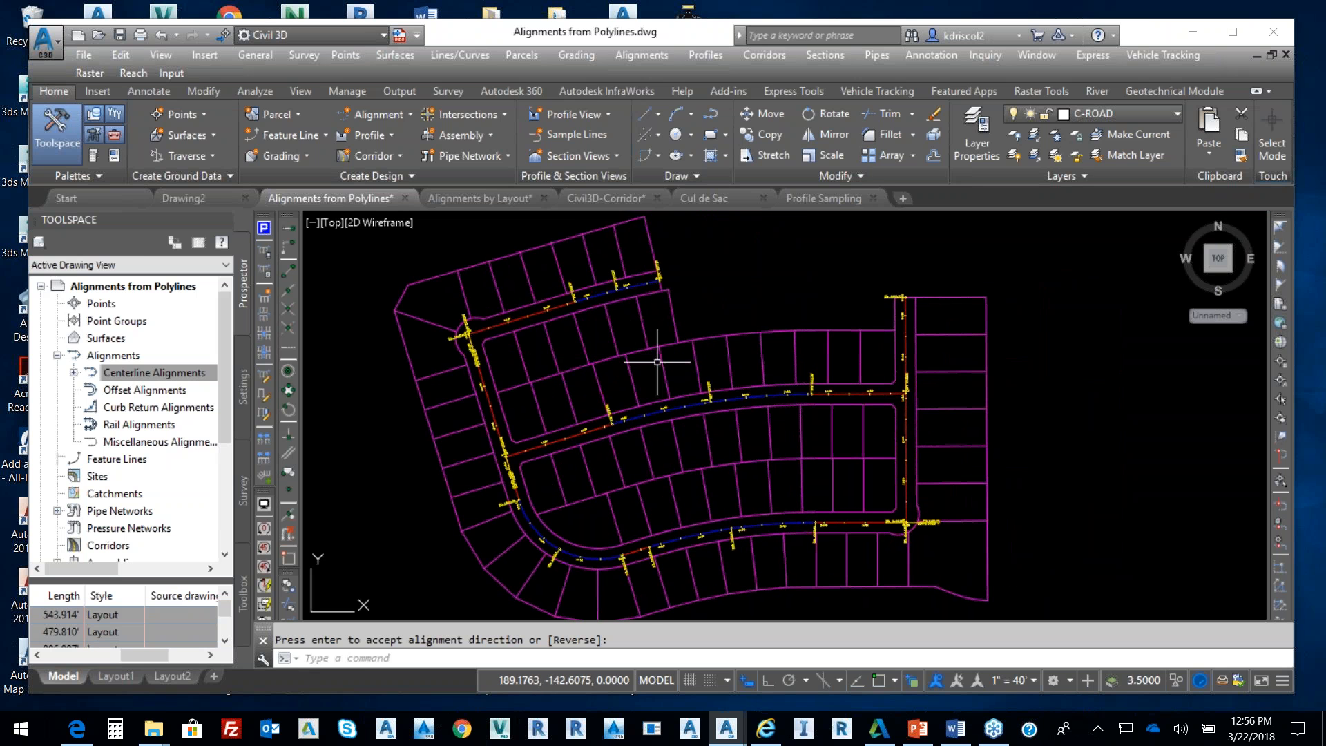
{"action": "mouse_move", "coordinate": [657, 361]}
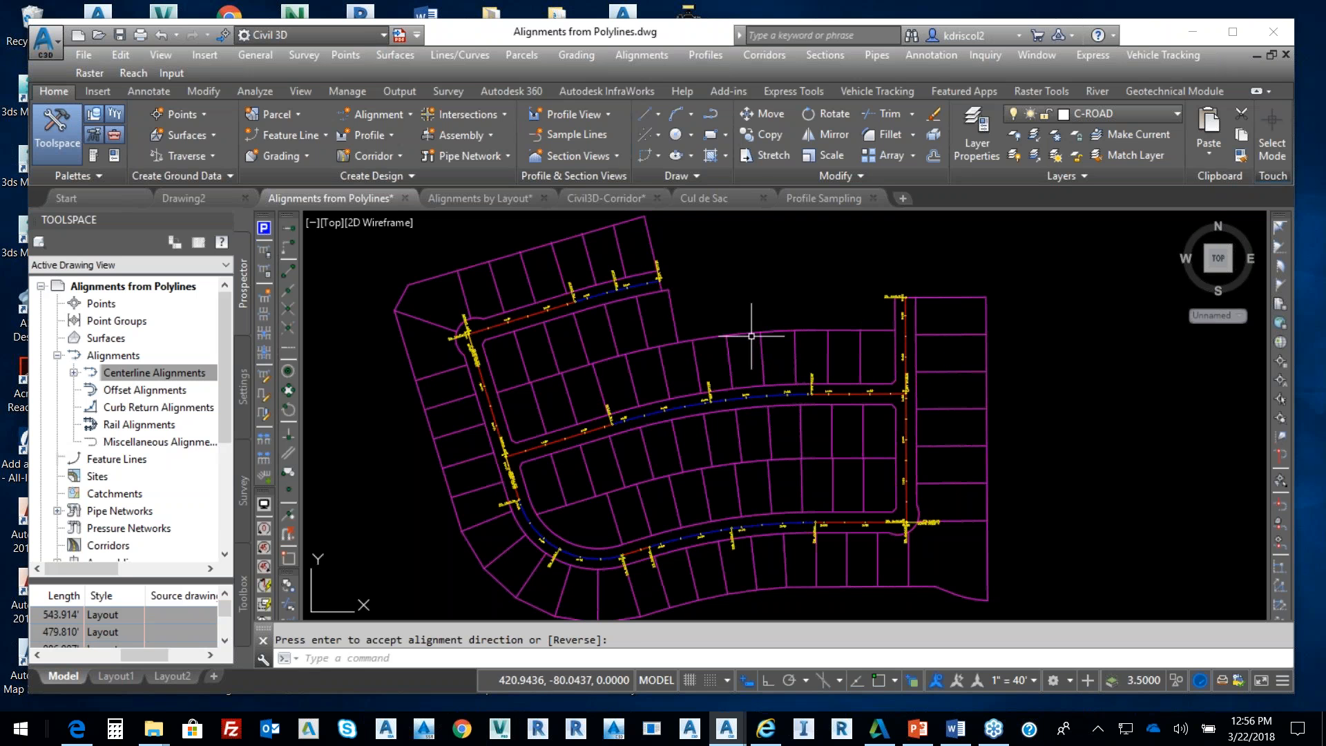
{"action": "left_click", "coordinate": [797, 321]}
Select lot lines and extend the selection to every similar lot line with Select Similar
{"action": "left_click", "coordinate": [681, 378]}
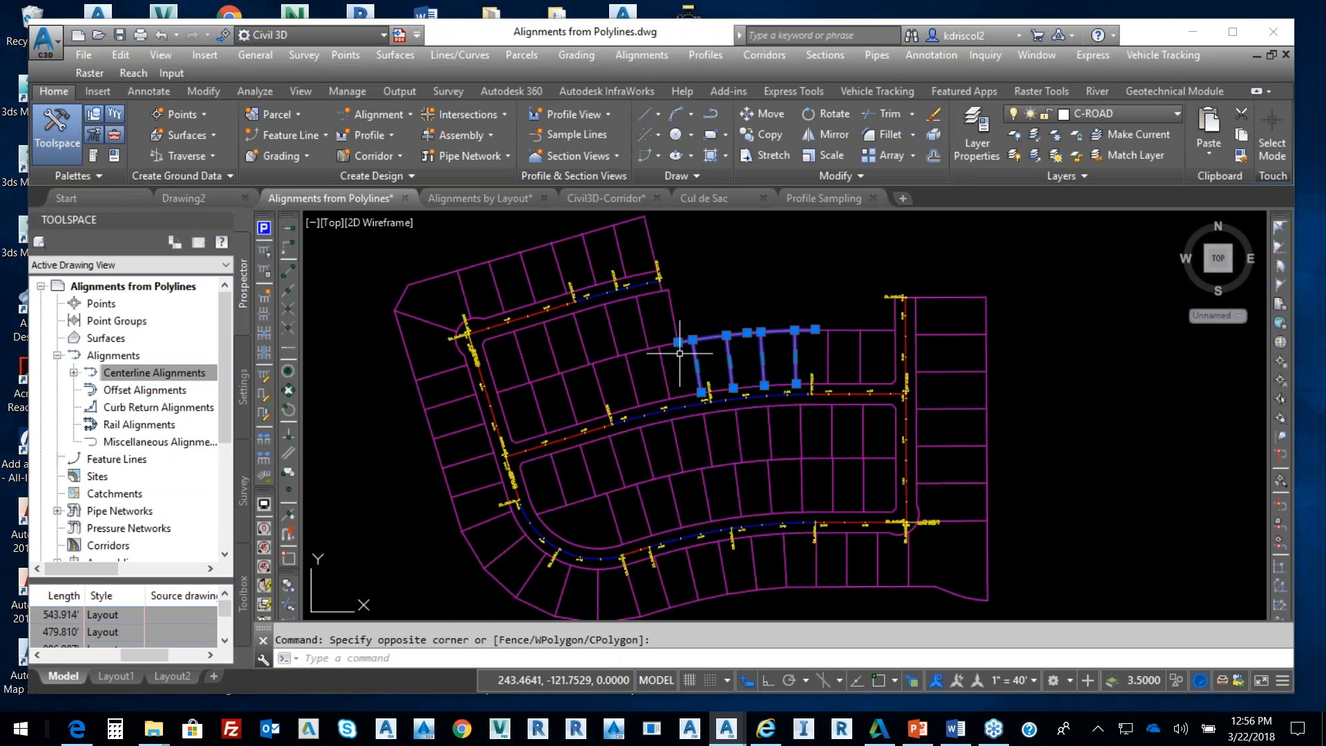
{"action": "left_click", "coordinate": [1014, 348]}
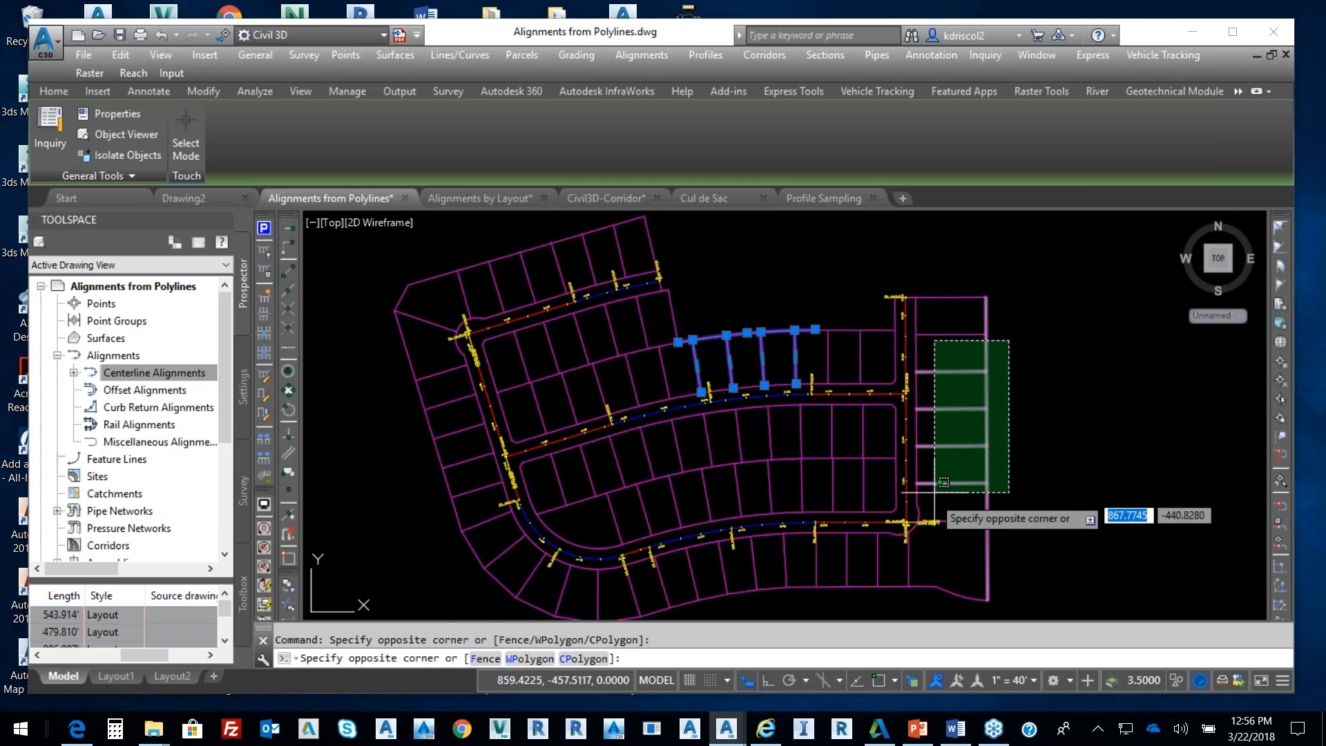
{"action": "left_click", "coordinate": [925, 508]}
{"action": "right_click", "coordinate": [1050, 300]}
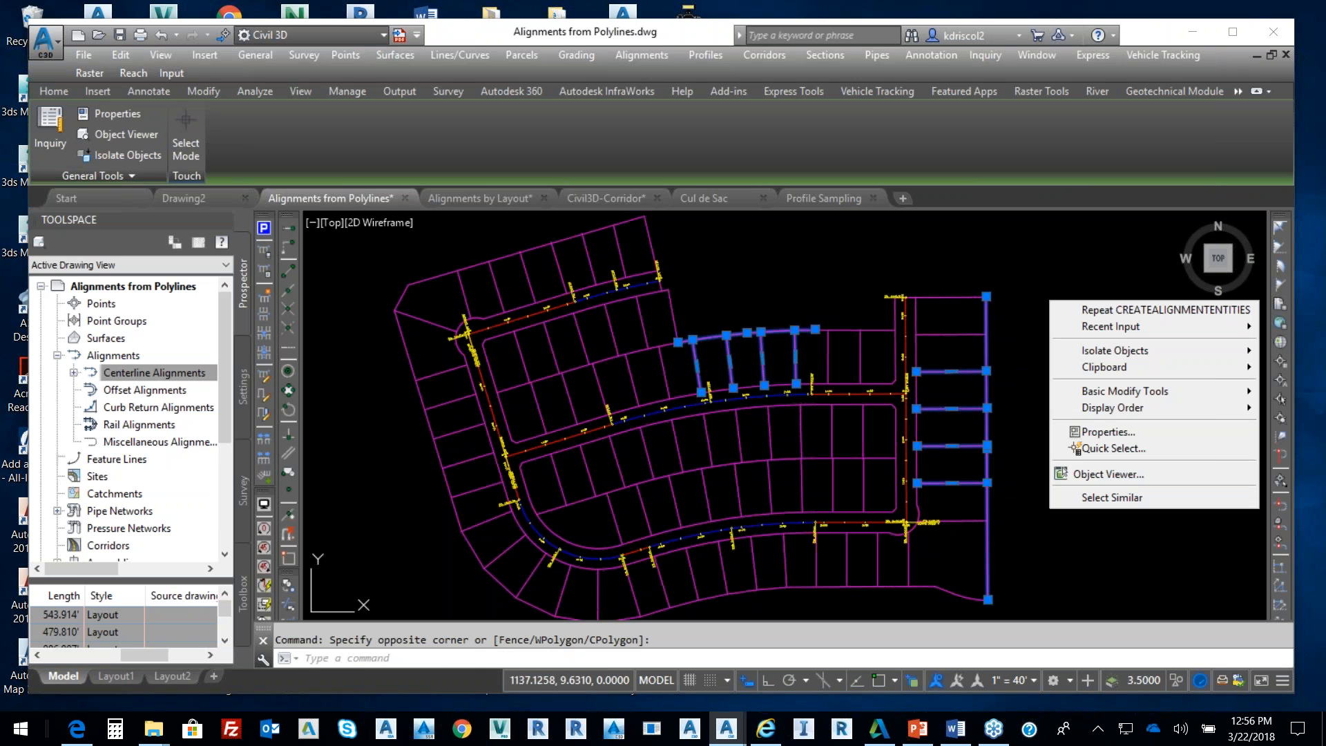
{"action": "left_click", "coordinate": [1119, 499]}
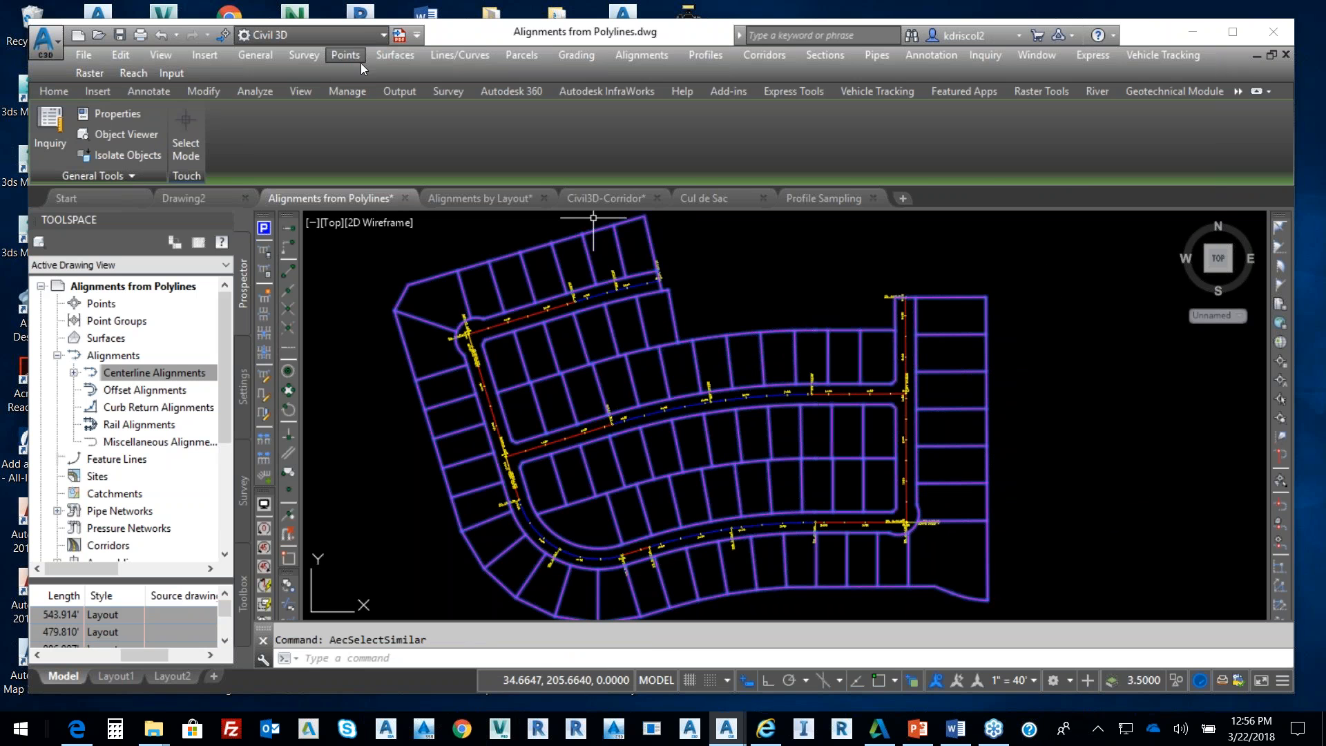
Create parcels from the selected lot lines, then switch to the Alignments by Layout drawing
{"action": "left_click", "coordinate": [536, 55]}
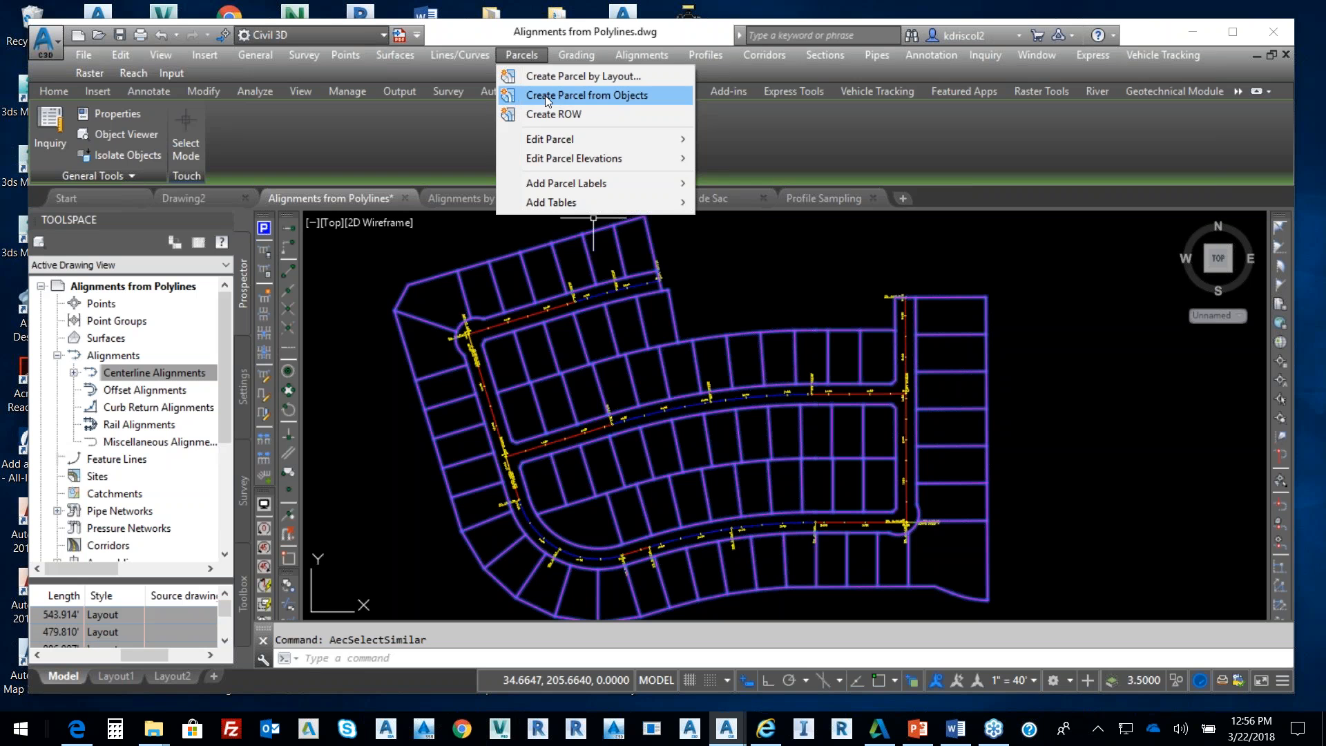
{"action": "left_click", "coordinate": [546, 94]}
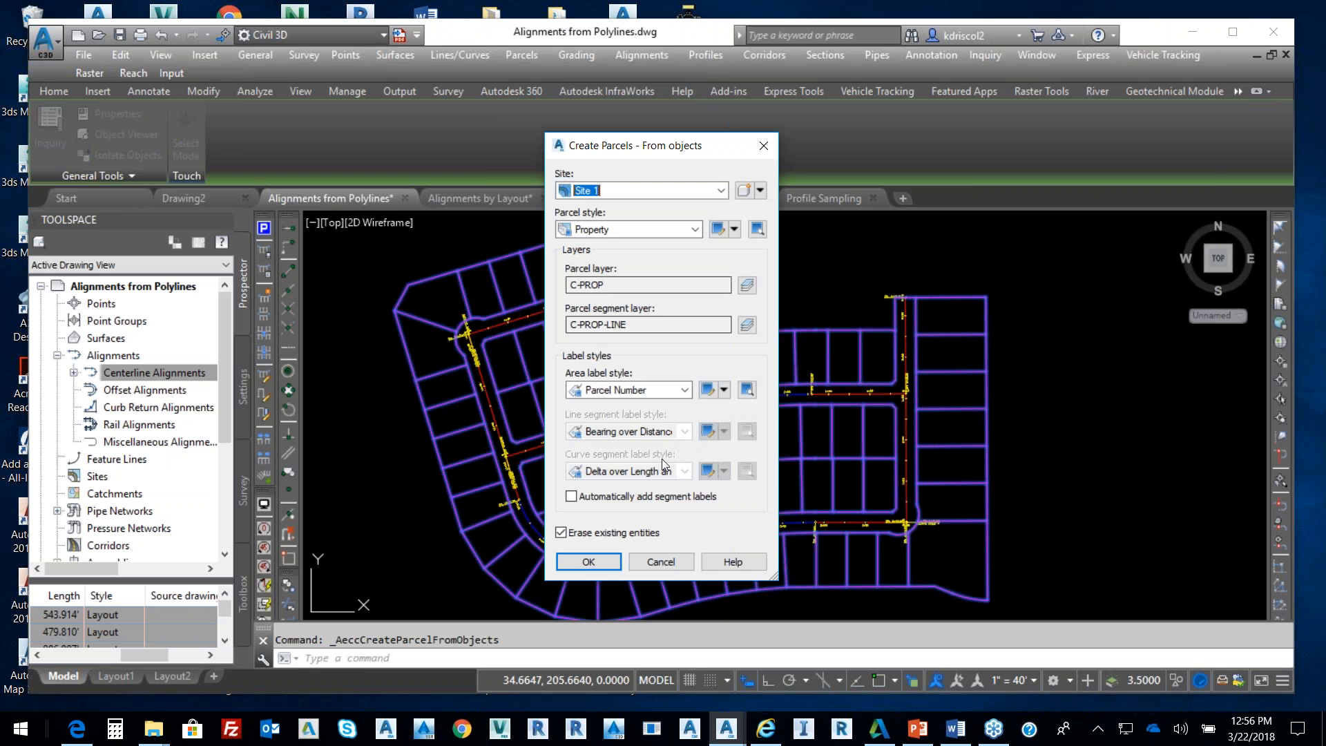
{"action": "left_click", "coordinate": [599, 557]}
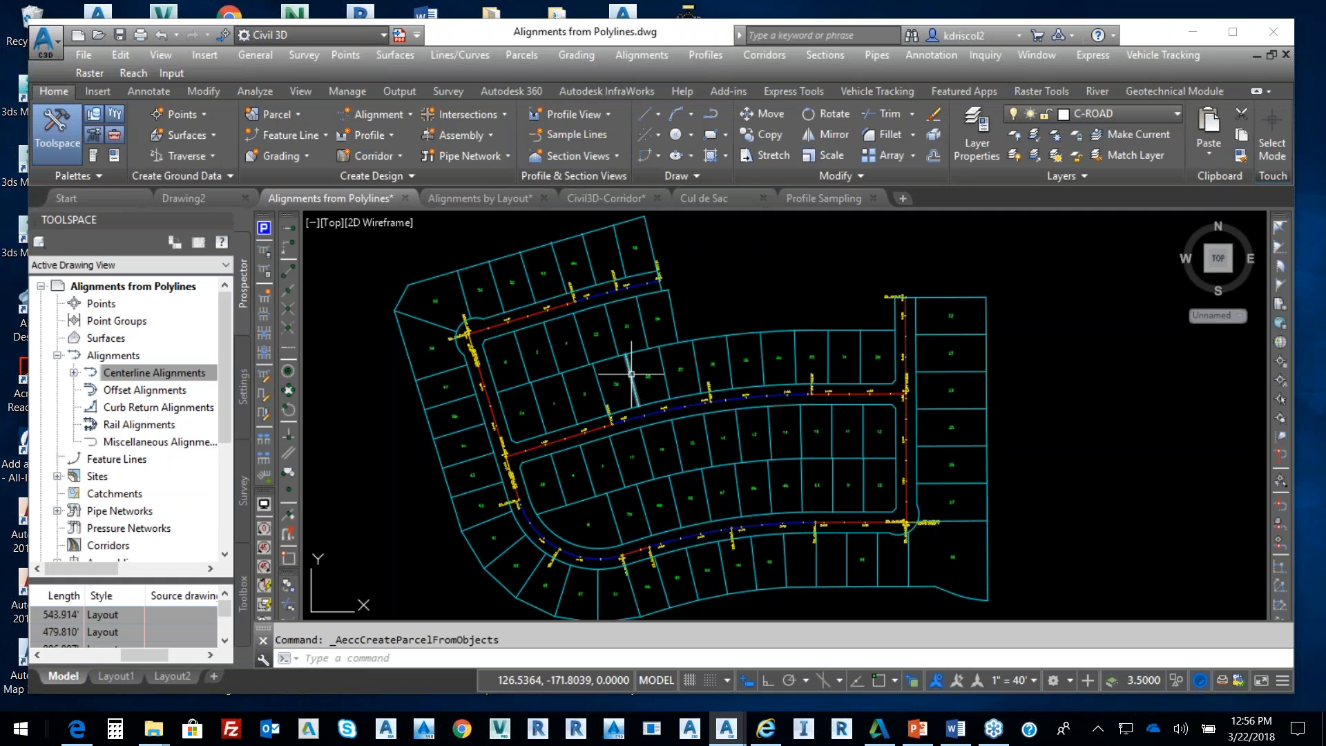
{"action": "mouse_move", "coordinate": [631, 374]}
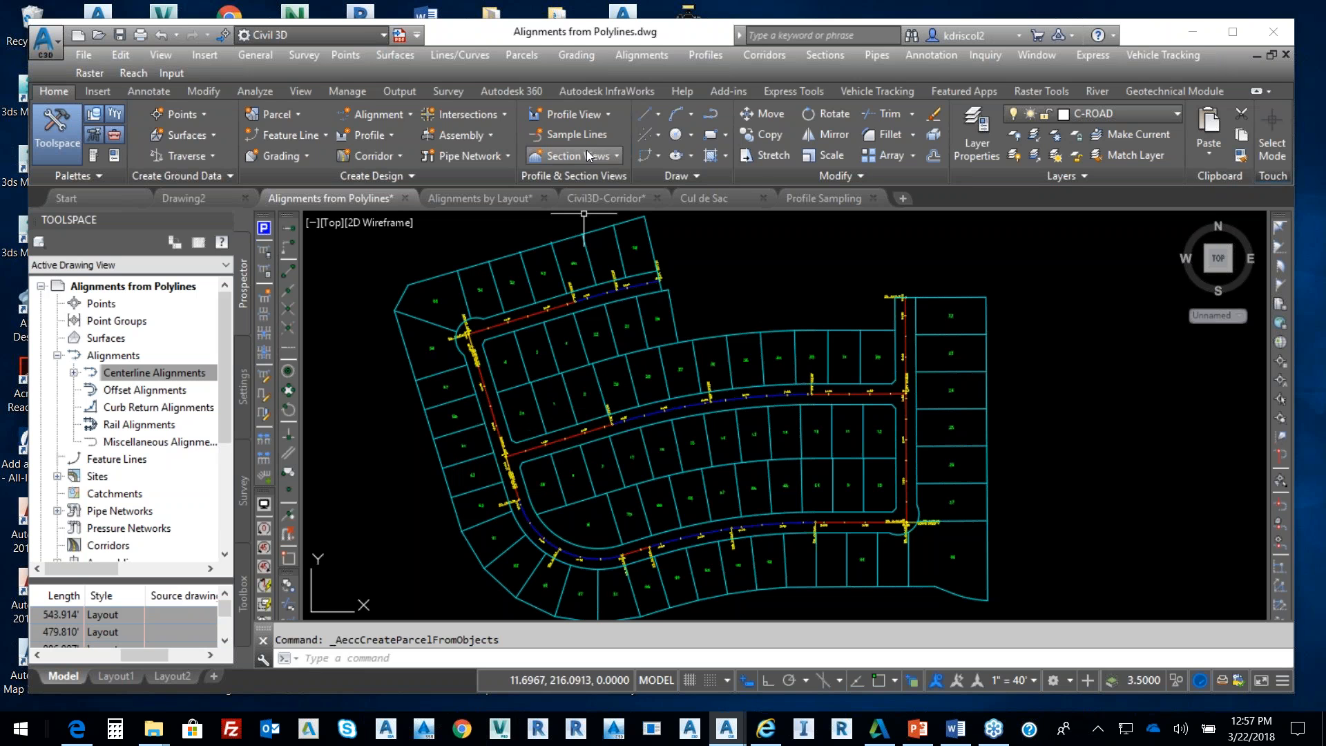
{"action": "left_click", "coordinate": [491, 197]}
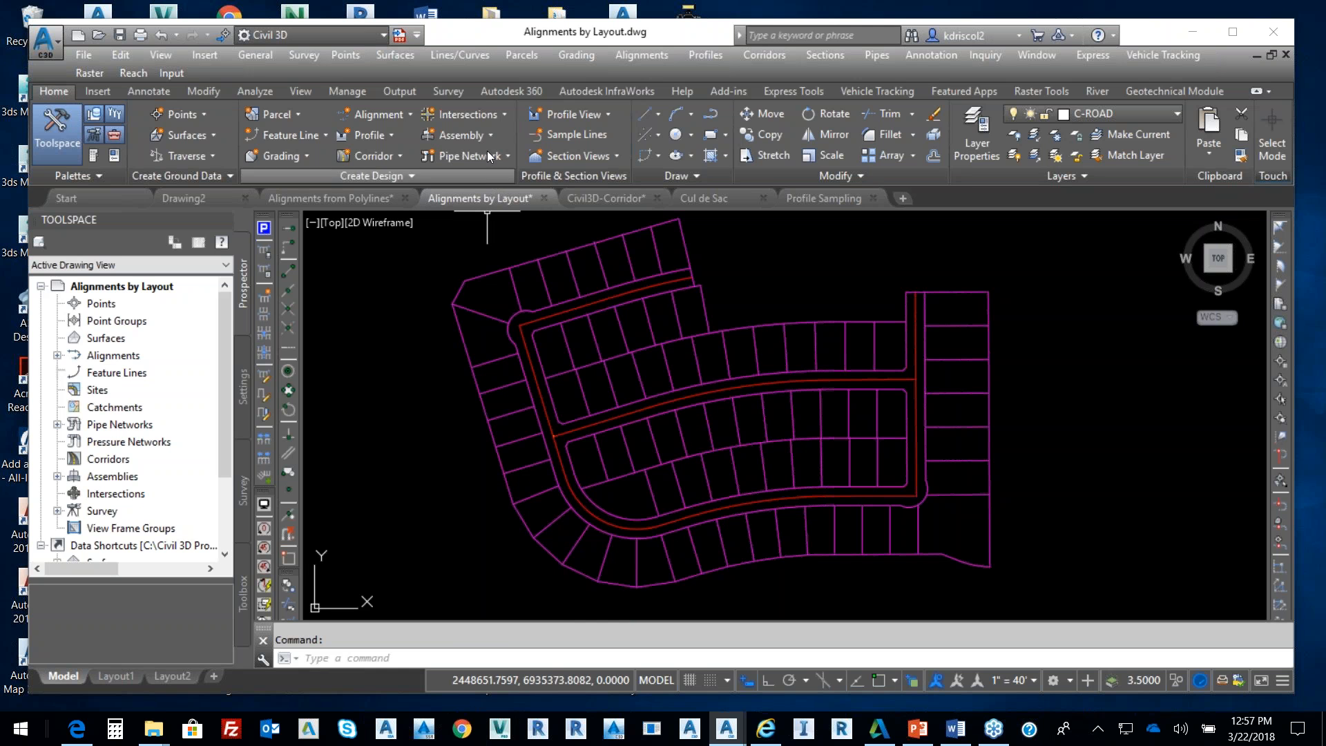
Through Alignment Creation Tools, name the new alignment 'Rose' and give it the Layout style
{"action": "left_click", "coordinate": [408, 115]}
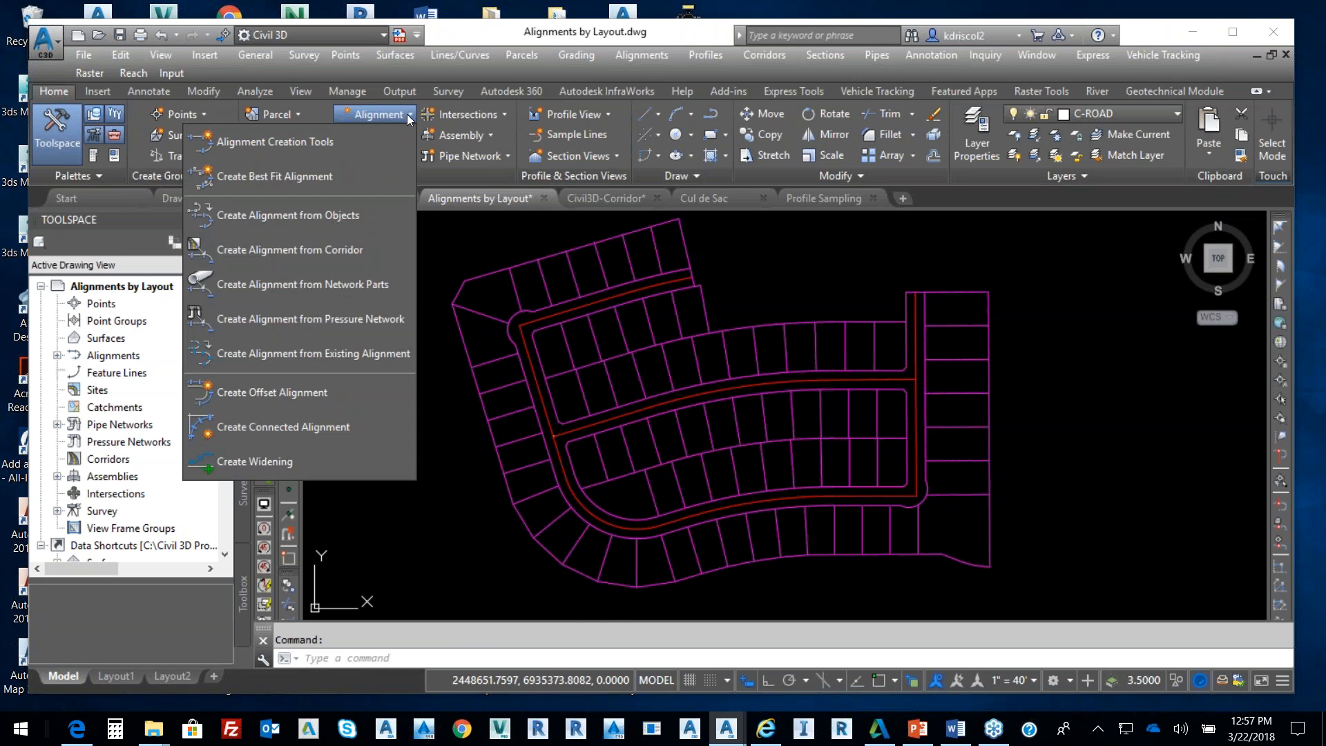
{"action": "left_click", "coordinate": [303, 143]}
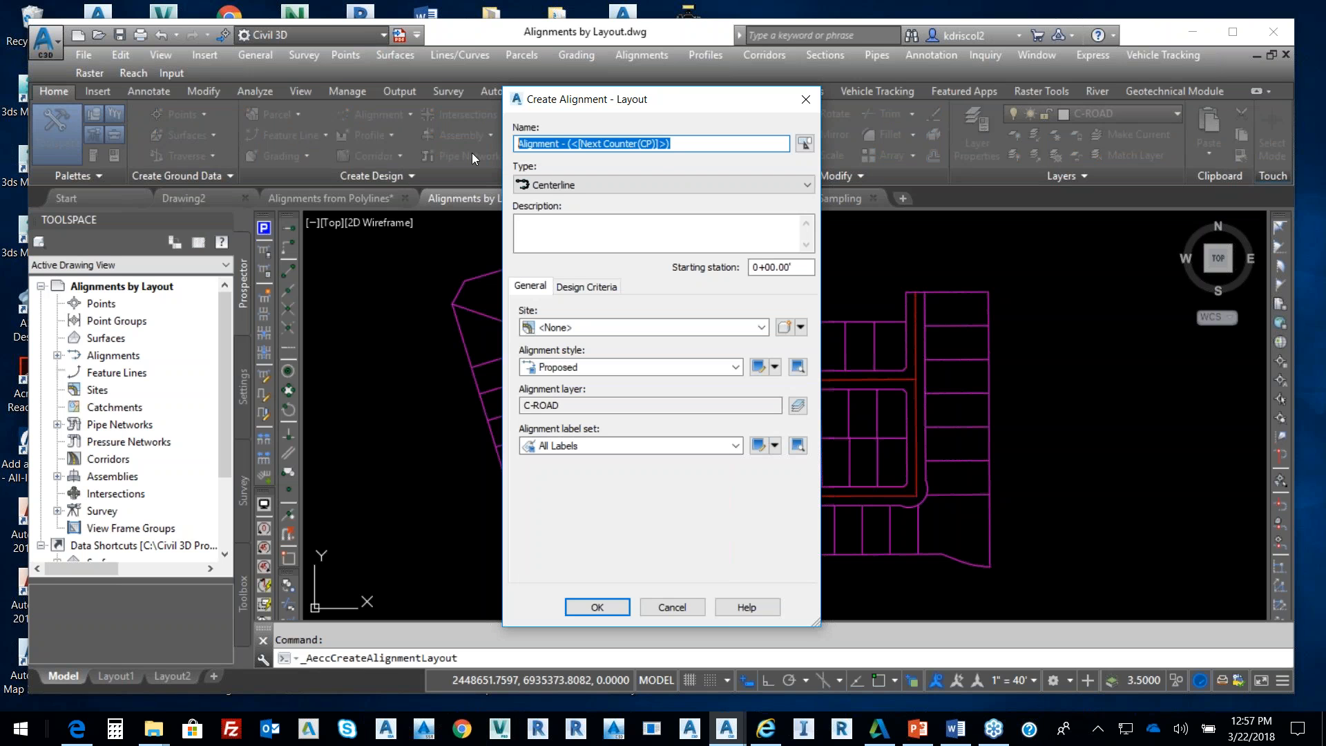
{"action": "type", "text": "Rose"}
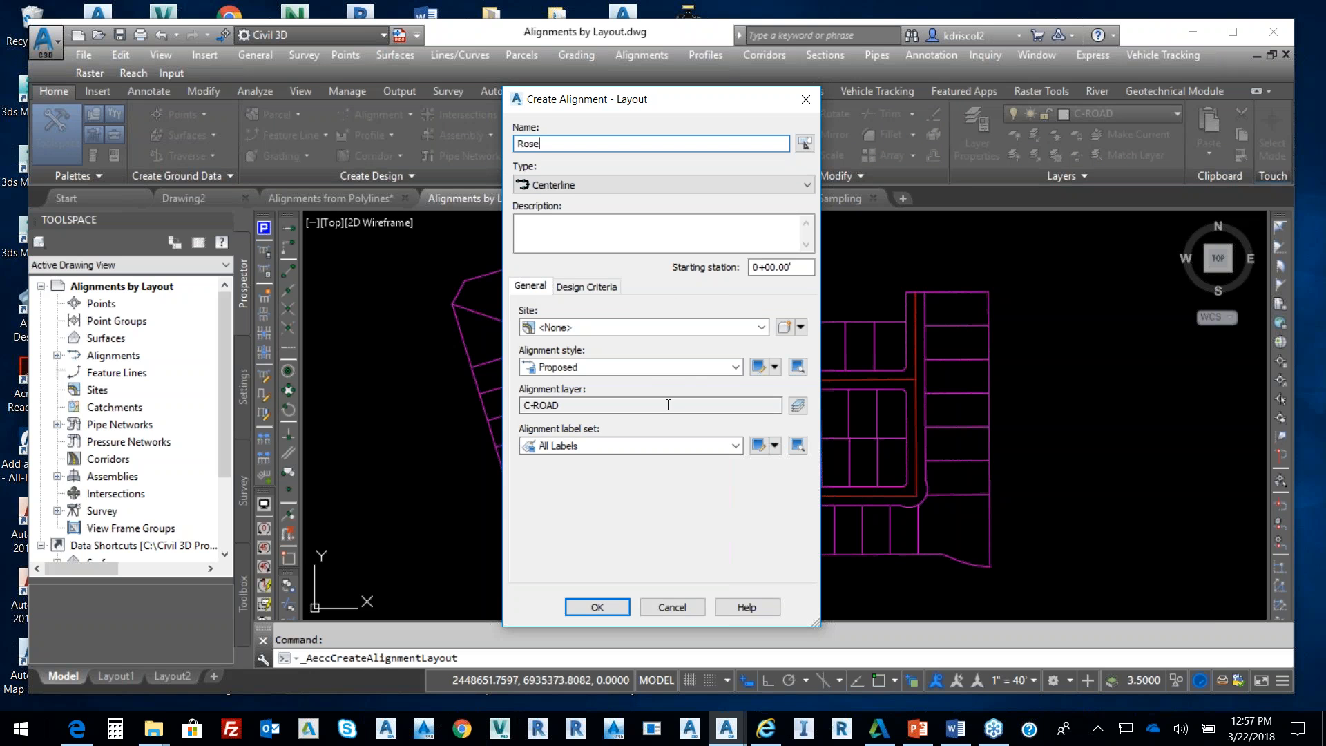
{"action": "left_click", "coordinate": [662, 367]}
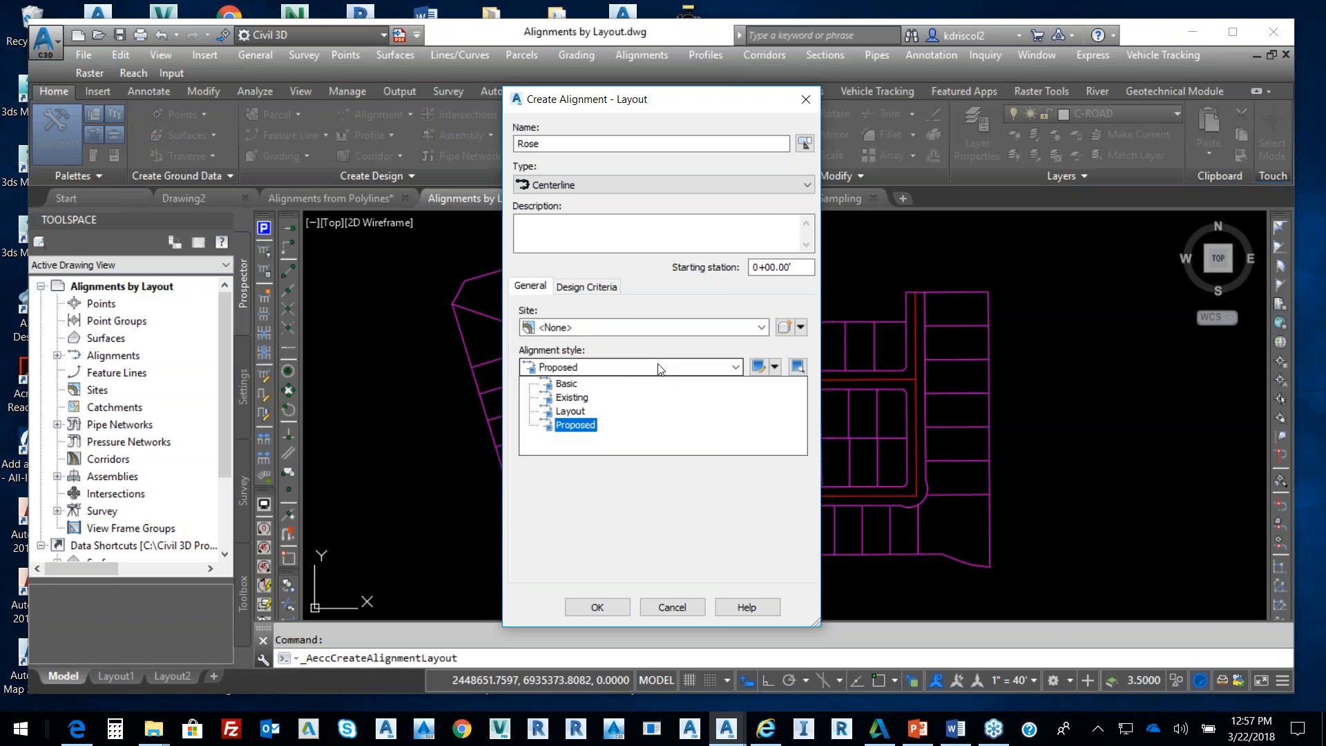
{"action": "left_click", "coordinate": [570, 411]}
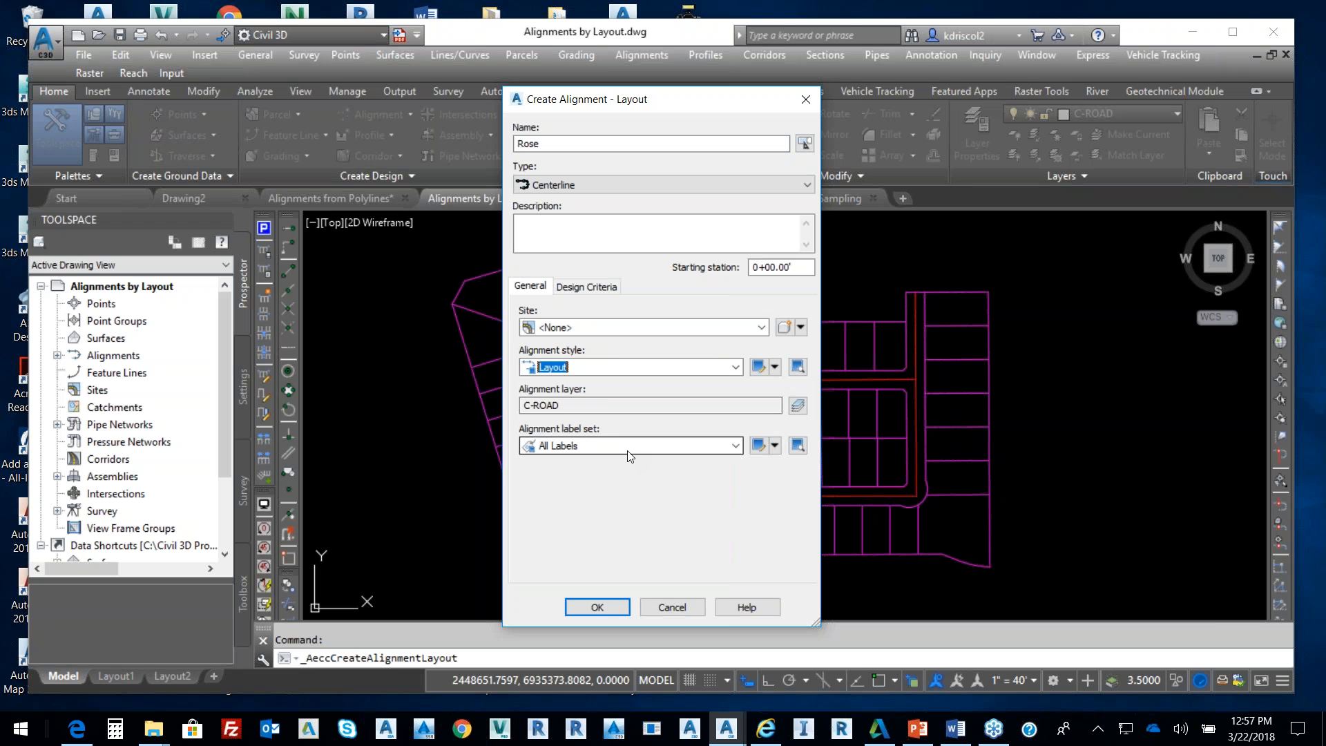
{"action": "left_click", "coordinate": [598, 606]}
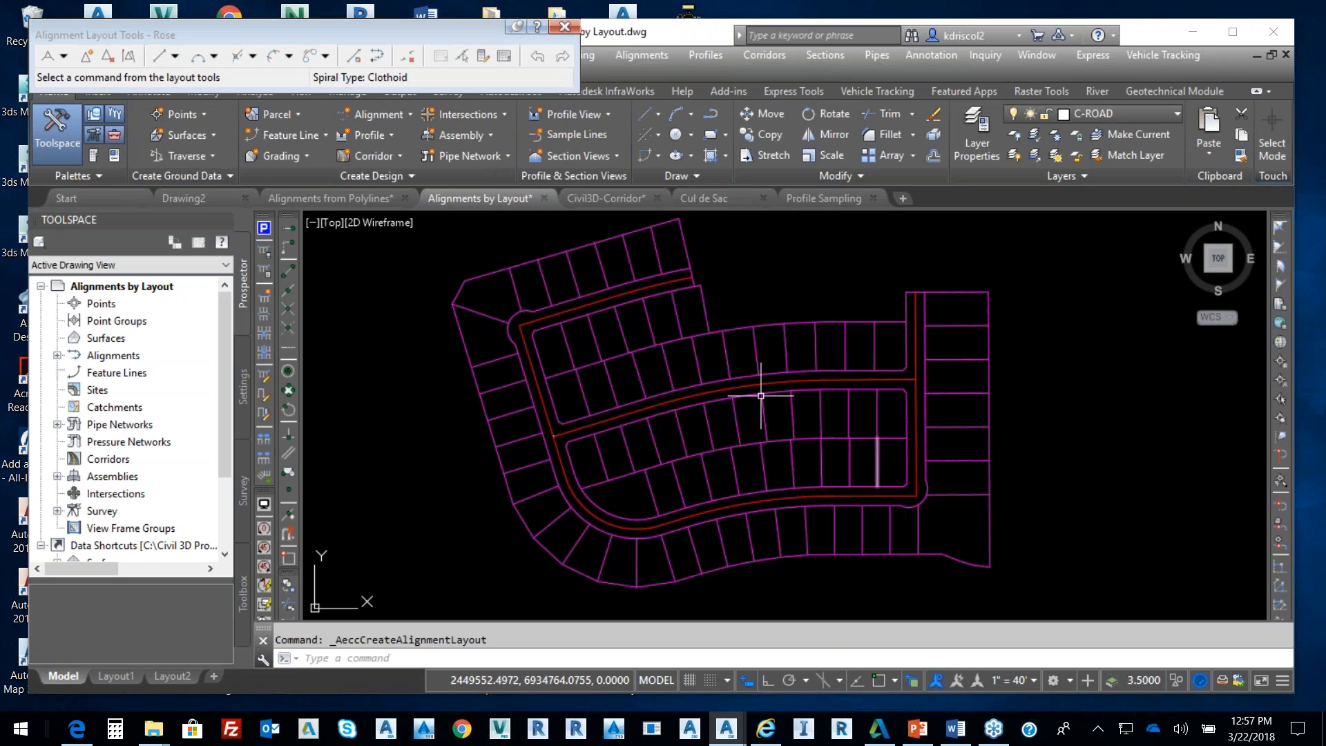
{"action": "mouse_move", "coordinate": [459, 27]}
{"action": "left_mouse_down"}
{"action": "mouse_move", "coordinate": [624, 67]}
{"action": "mouse_move", "coordinate": [854, 227]}
{"action": "left_mouse_up"}
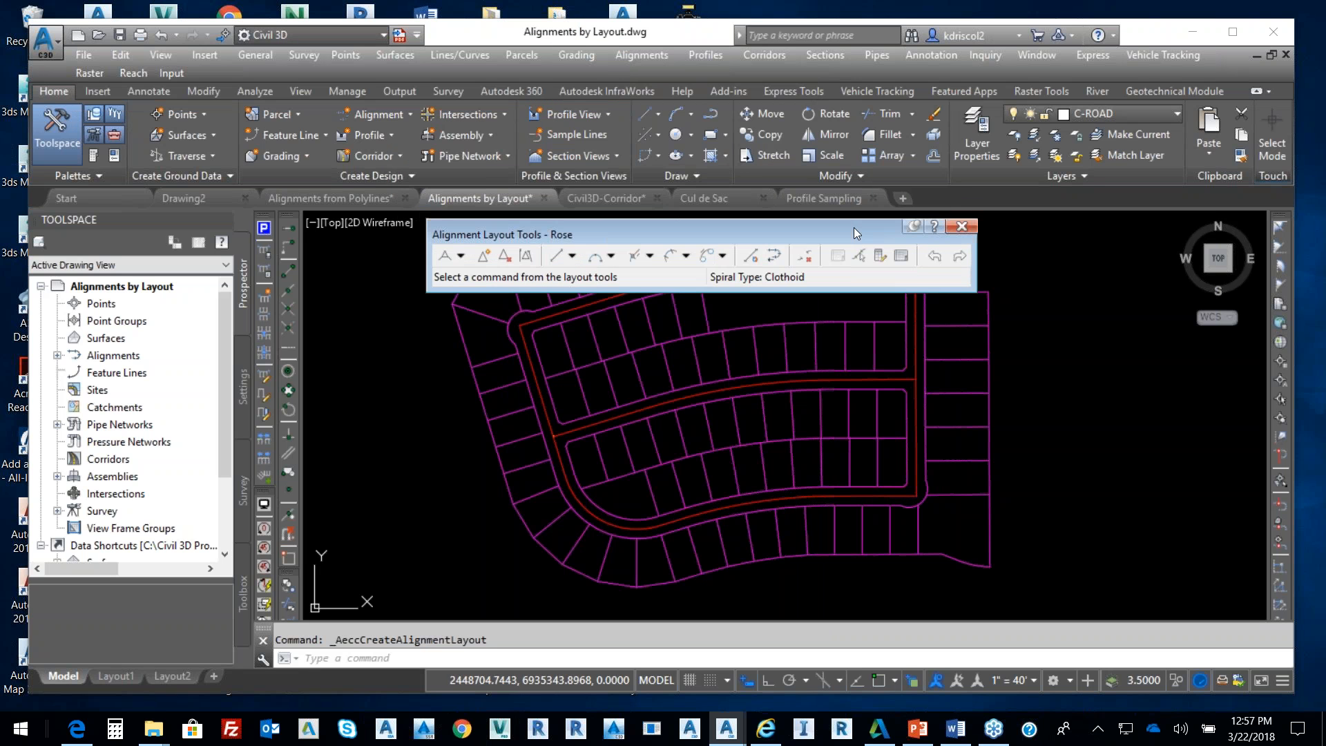
{"action": "left_click", "coordinate": [460, 255]}
{"action": "left_click", "coordinate": [483, 312]}
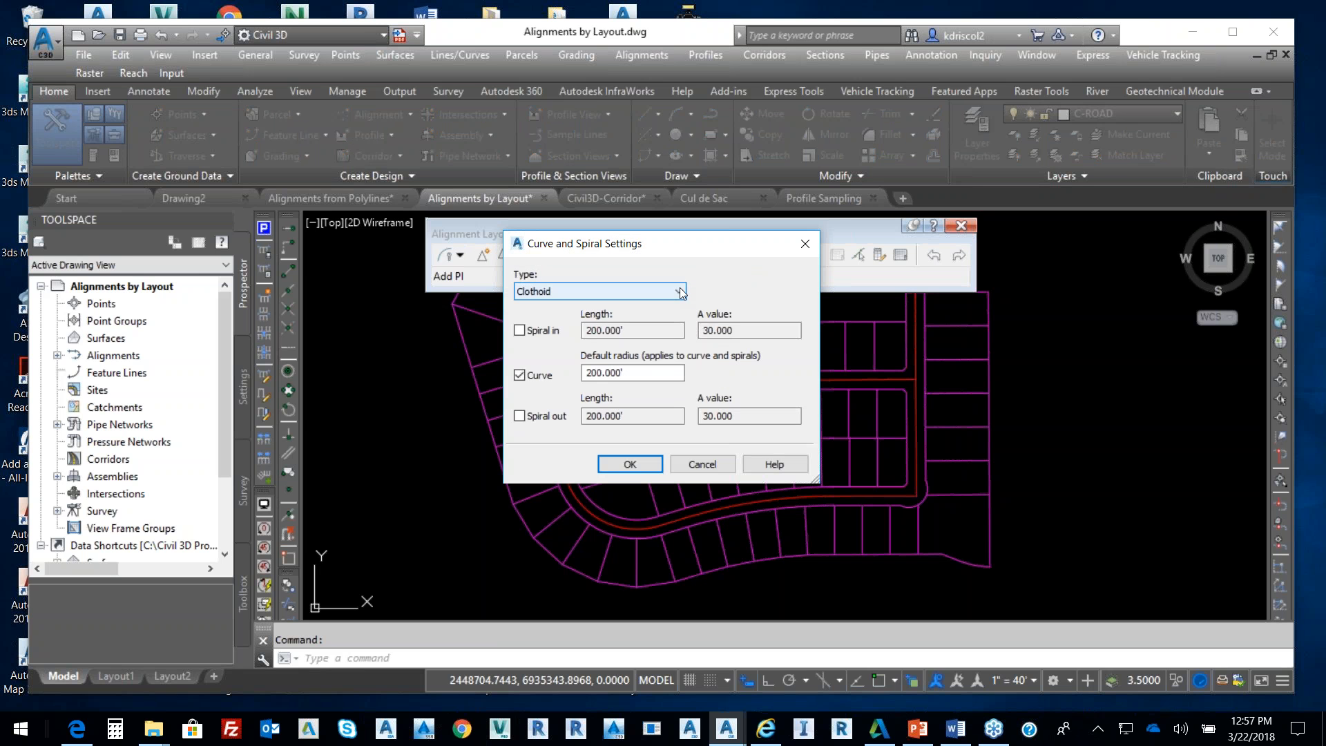
{"action": "left_click", "coordinate": [681, 291]}
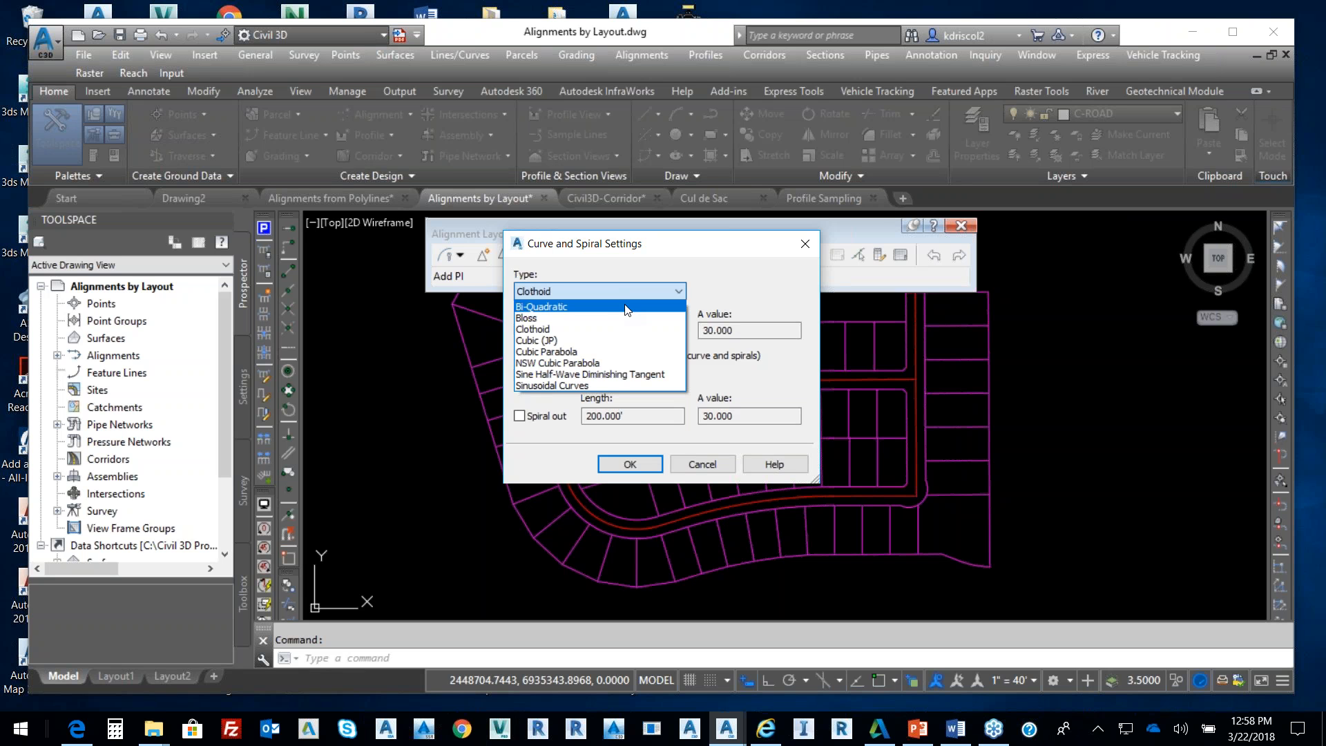
{"action": "left_click", "coordinate": [546, 330]}
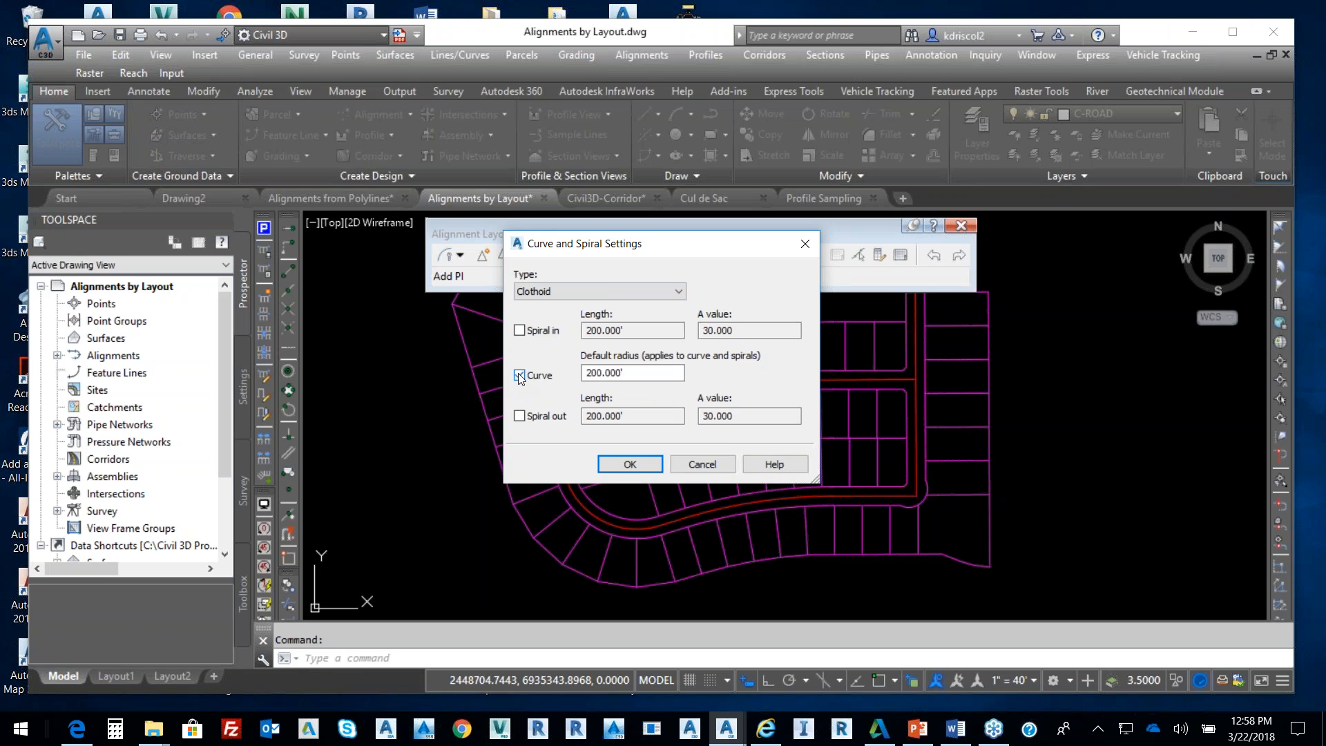
{"action": "left_click", "coordinate": [649, 450]}
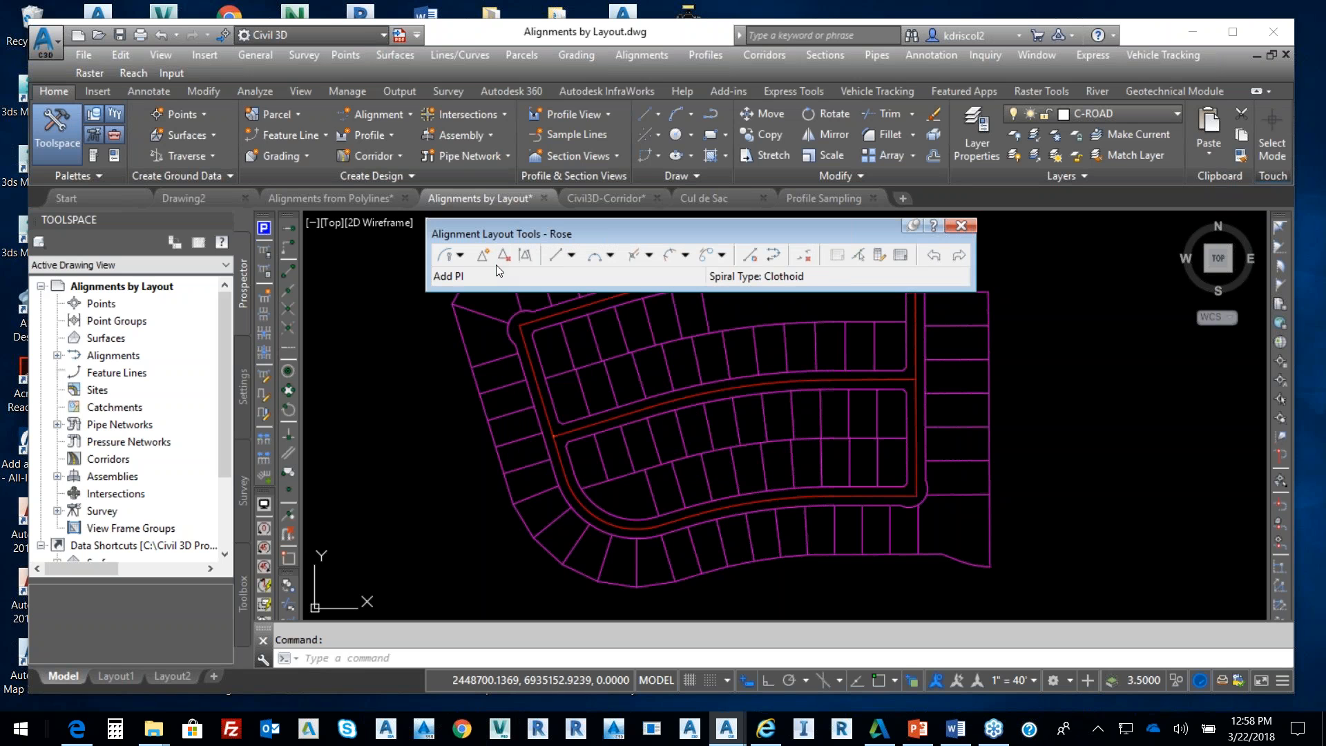
Choose Tangent-Tangent (With curves) and start the alignment at the road's east endpoint
{"action": "left_click", "coordinate": [460, 255]}
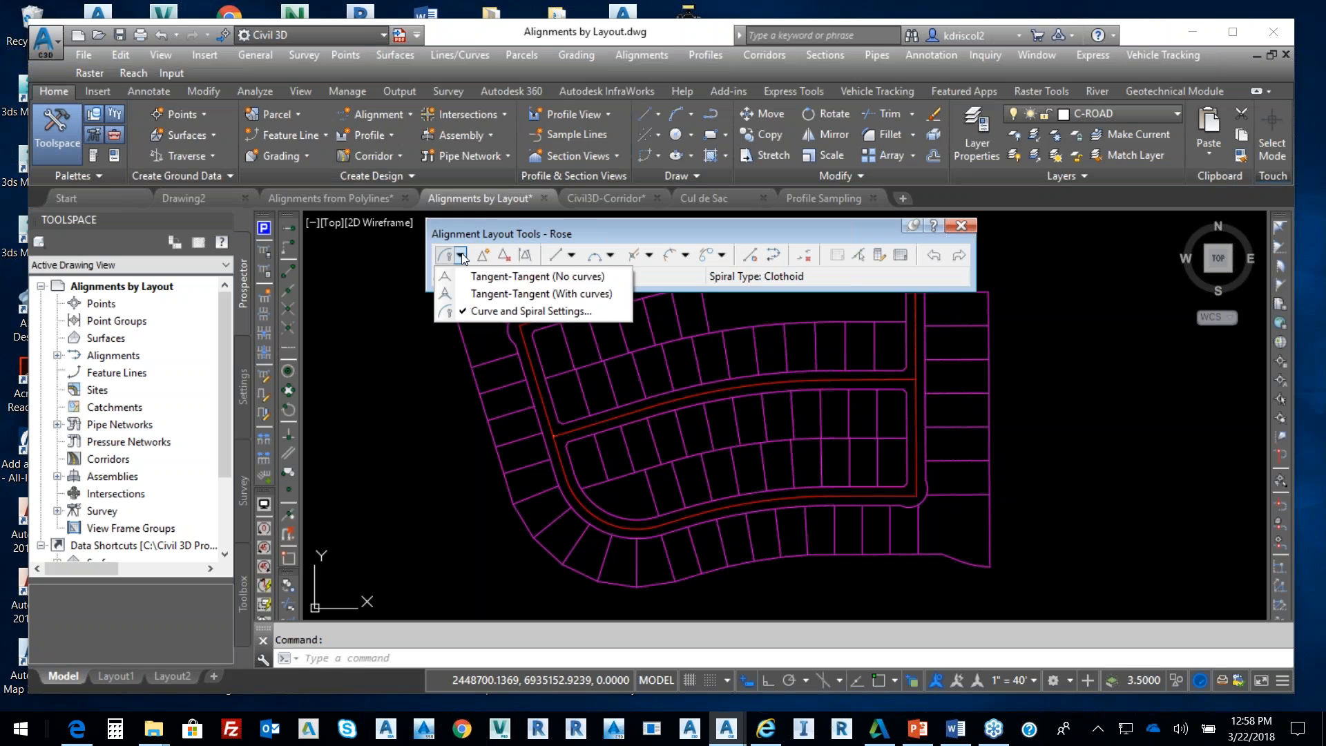
{"action": "left_click", "coordinate": [529, 294]}
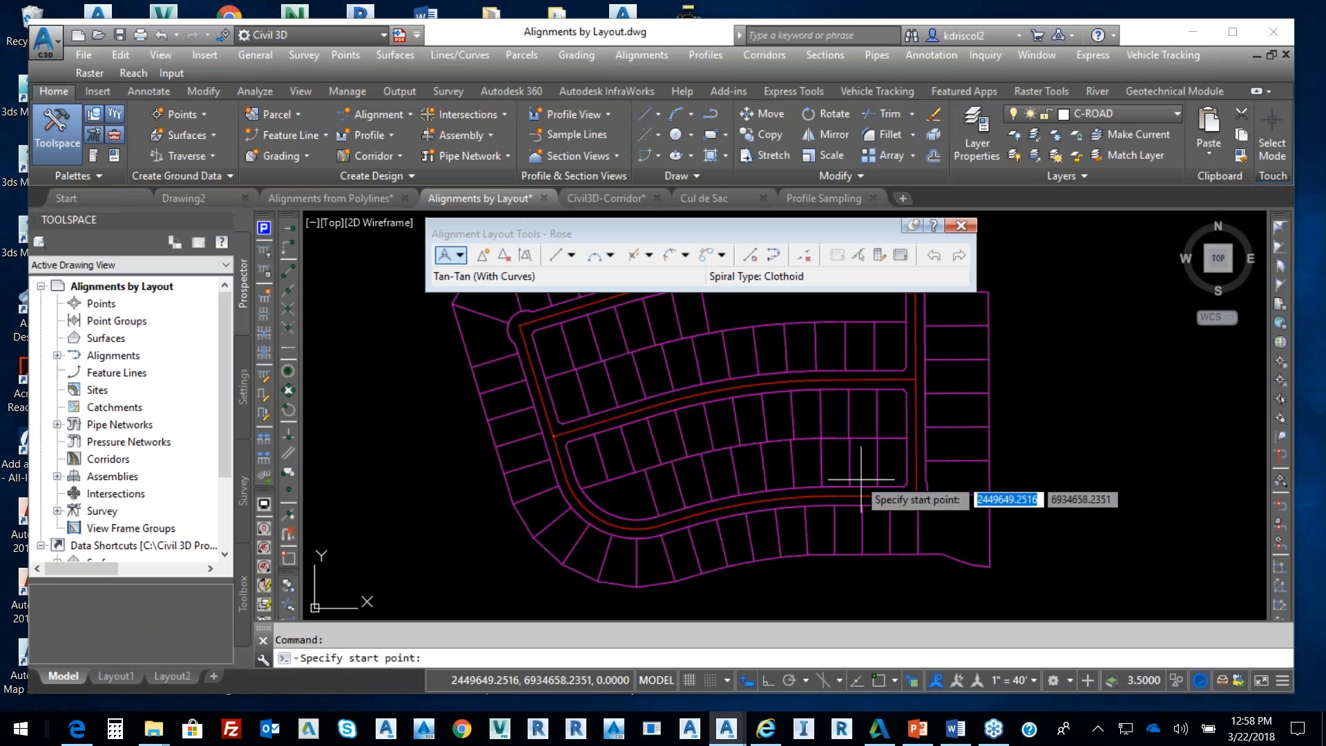
{"action": "left_click", "coordinate": [289, 270]}
{"action": "left_click", "coordinate": [917, 495]}
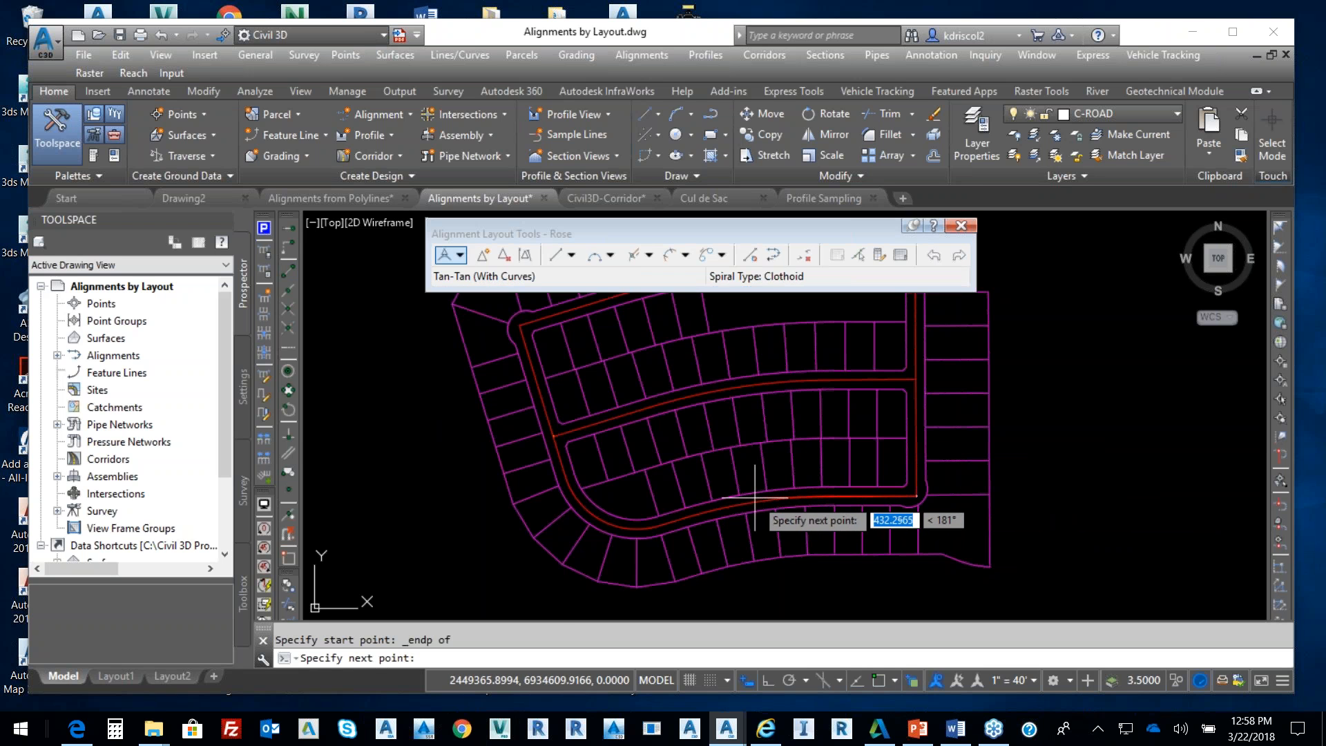
Place PIs westward along the road centreline
{"action": "scroll", "coordinate": [755, 496], "scroll_direction": "up", "scroll_amount": 5}
{"action": "middle_click_drag", "start_coordinate": [767, 456], "coordinate": [770, 419]}
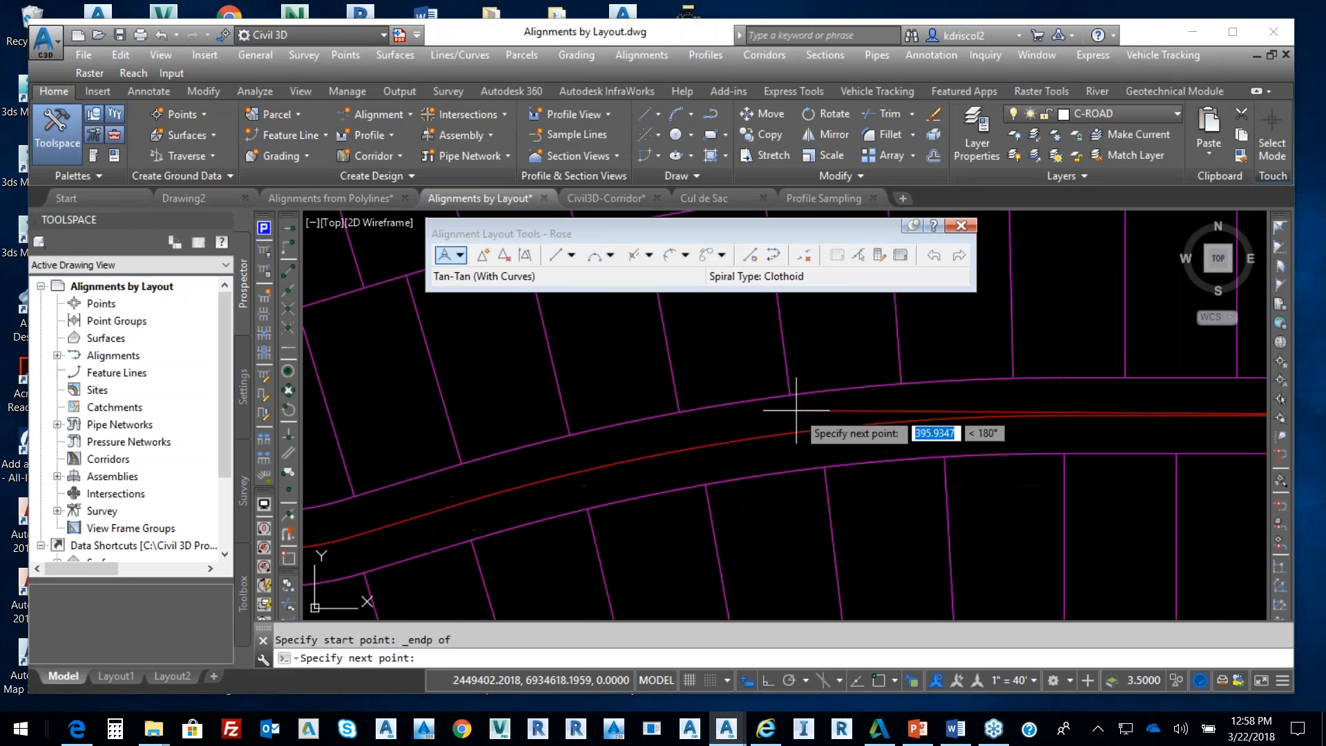
{"action": "left_click", "coordinate": [838, 412]}
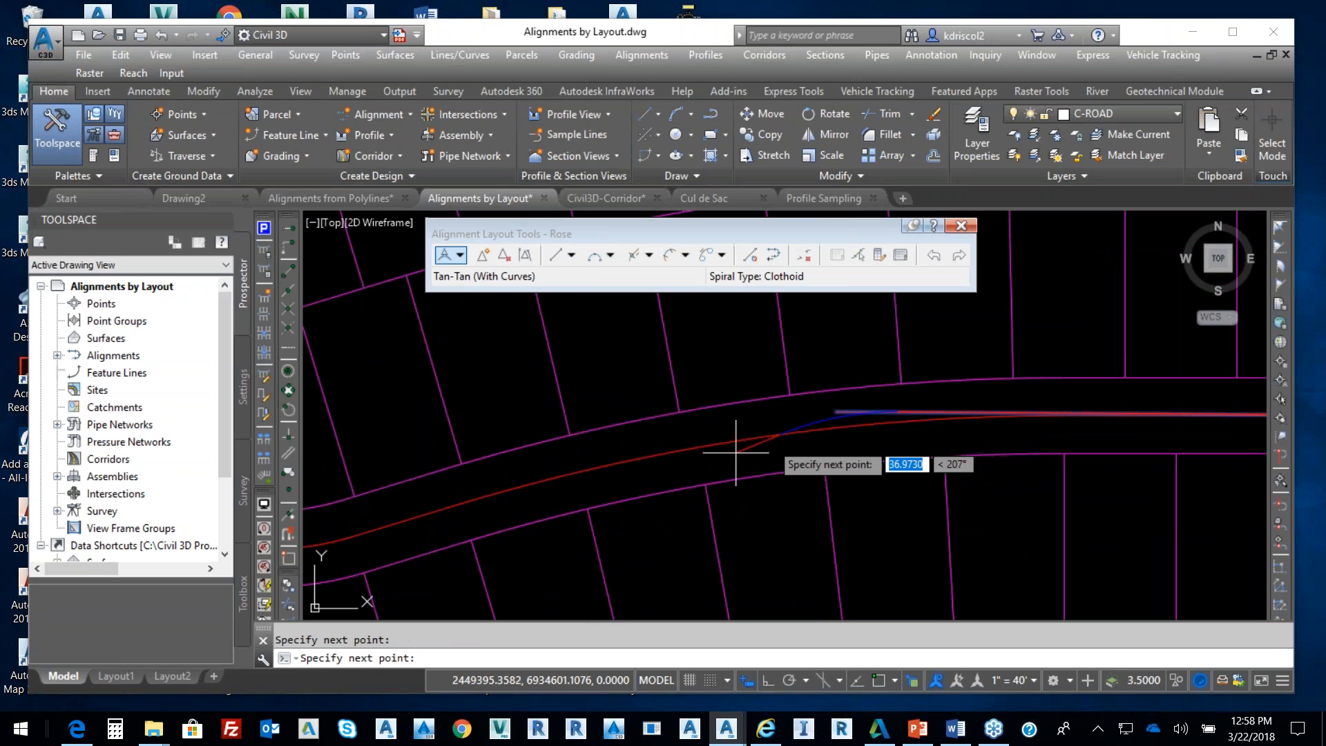
{"action": "middle_click_drag", "start_coordinate": [397, 527], "coordinate": [760, 433]}
{"action": "left_click", "coordinate": [557, 473]}
{"action": "mouse_move", "coordinate": [311, 291]}
{"action": "middle_mouse_down"}
{"action": "mouse_move", "coordinate": [466, 376]}
{"action": "mouse_move", "coordinate": [415, 509]}
{"action": "middle_mouse_up"}
{"action": "left_click", "coordinate": [471, 398]}
{"action": "middle_click_drag", "start_coordinate": [366, 392], "coordinate": [429, 603]}
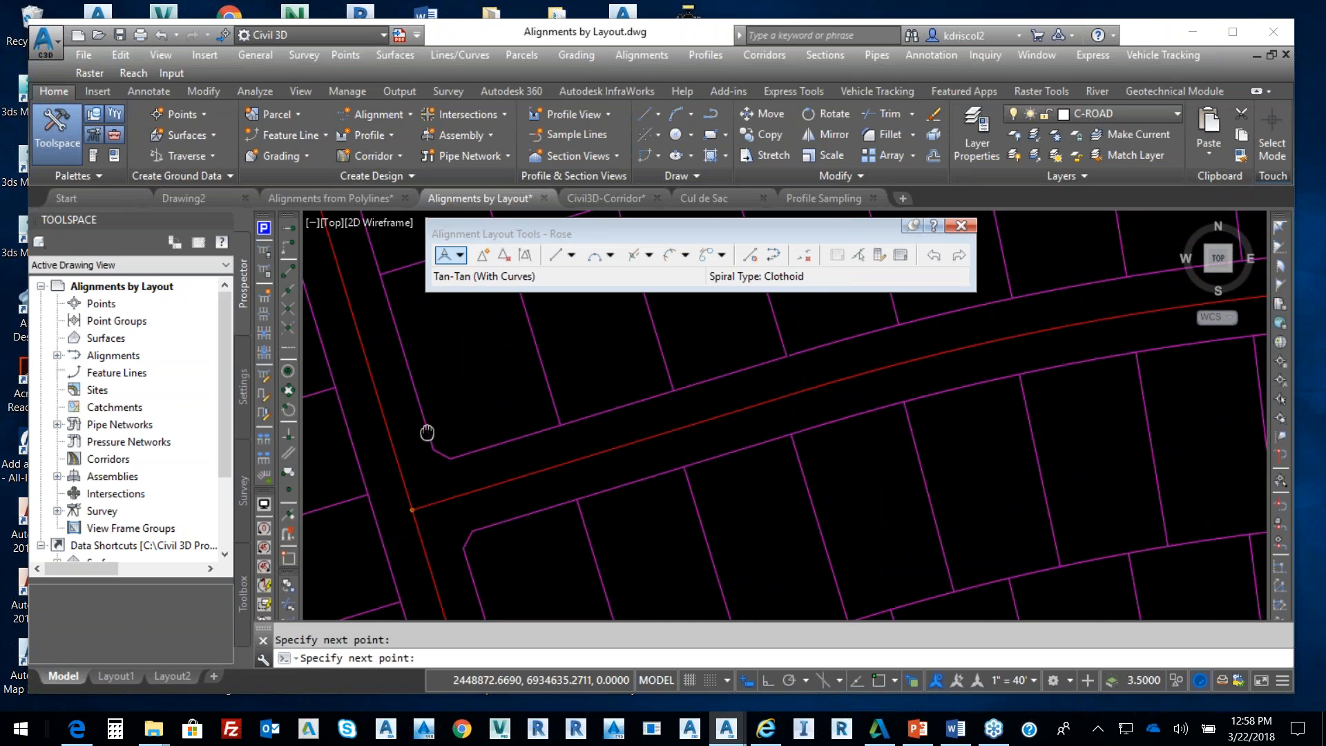
Exit pan/zoom mode and undo the partly drawn alignment
{"action": "right_click", "coordinate": [531, 387]}
{"action": "left_click", "coordinate": [557, 401]}
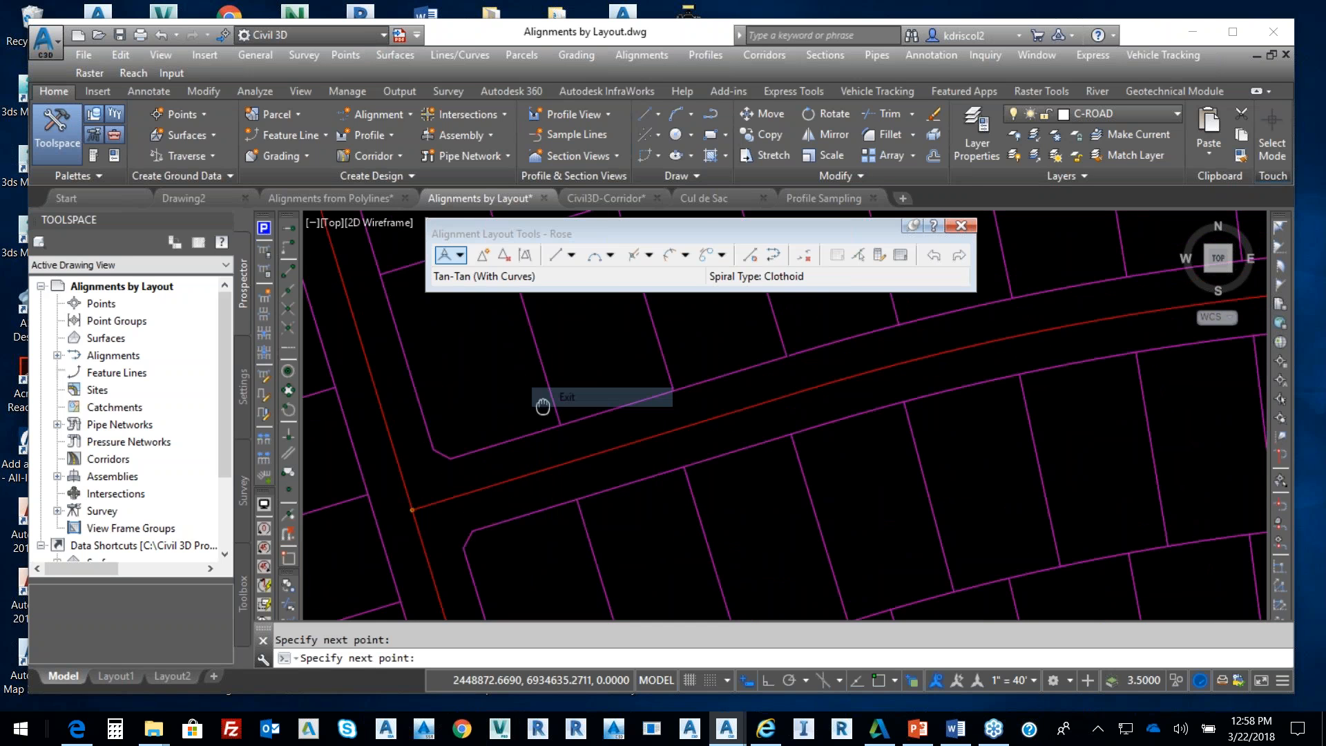
{"action": "right_click", "coordinate": [519, 353]}
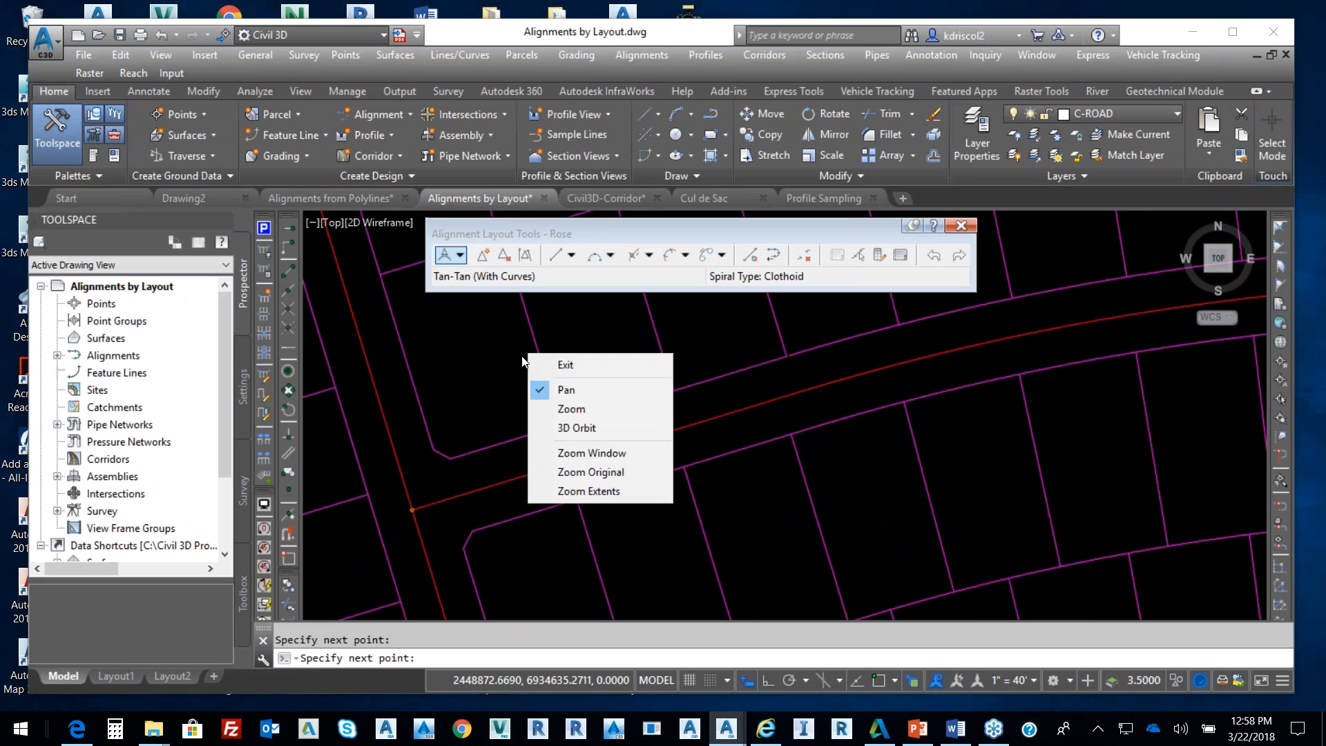
{"action": "left_click", "coordinate": [591, 363]}
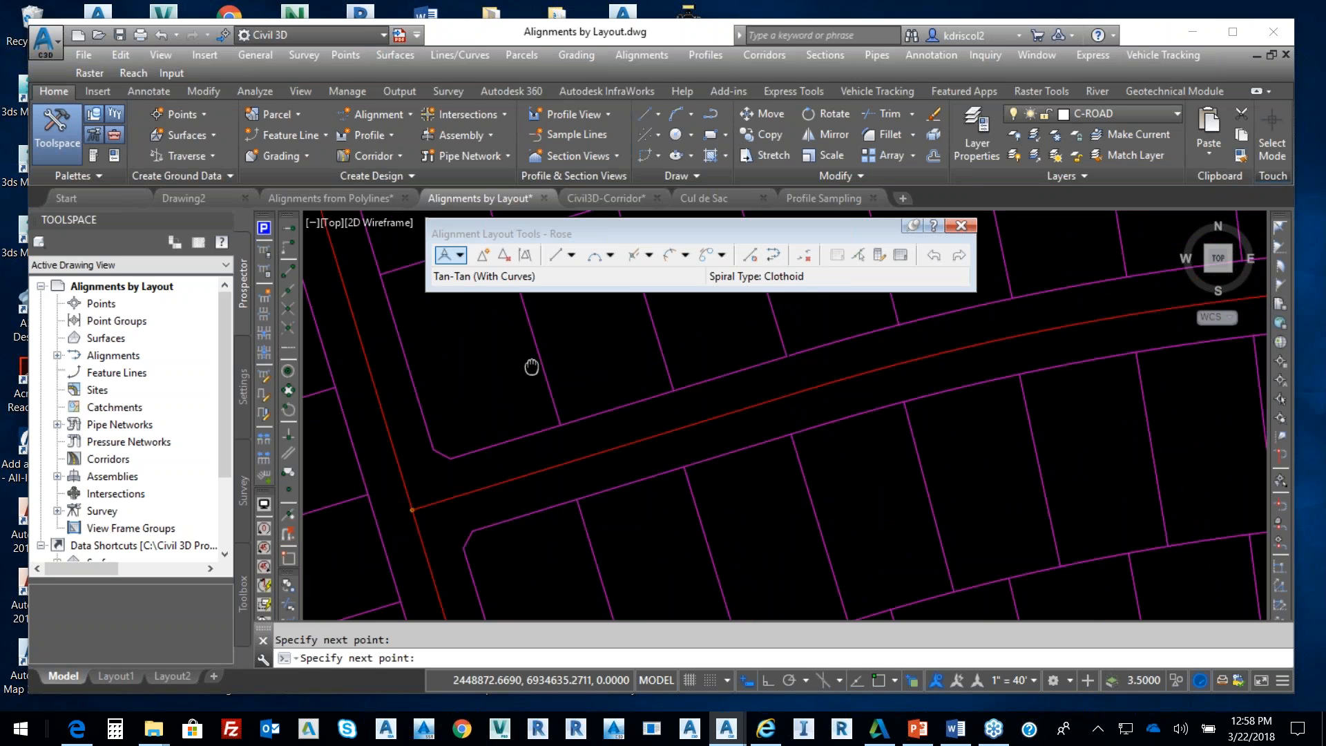
{"action": "right_click", "coordinate": [510, 450]}
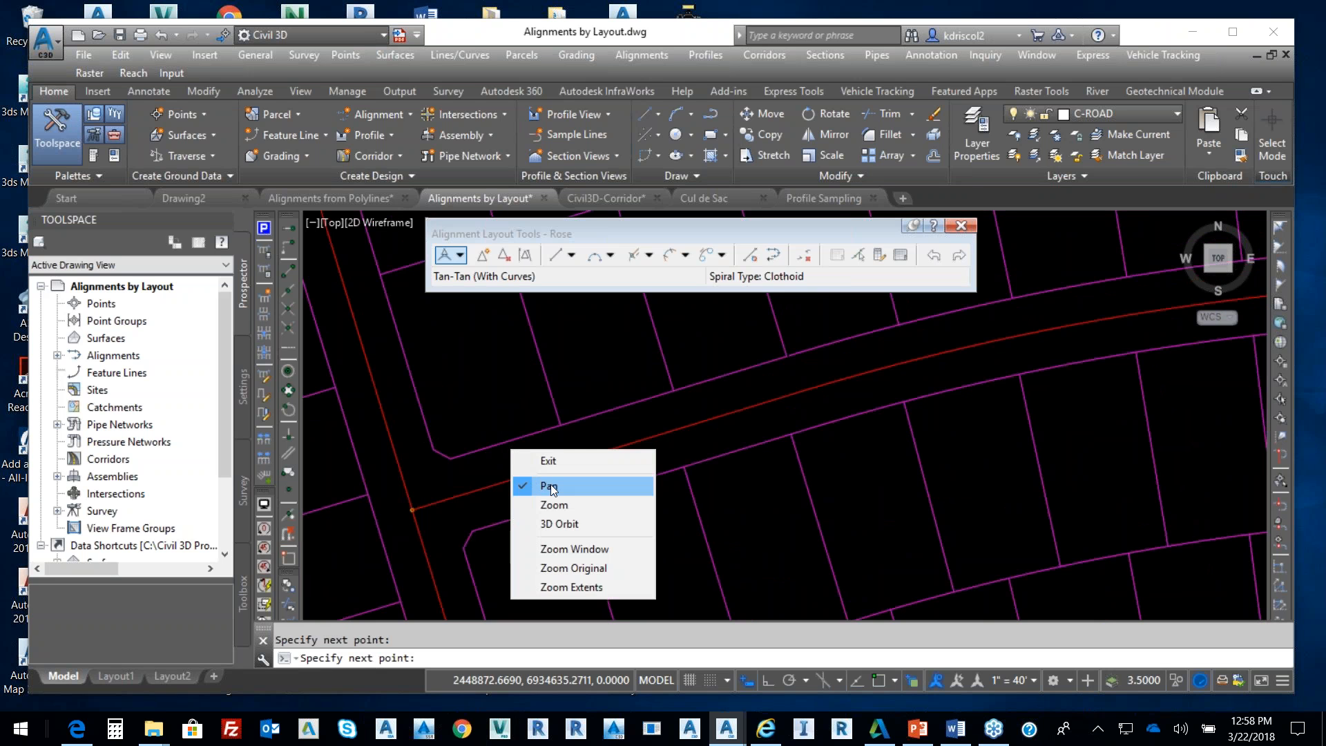
{"action": "left_click", "coordinate": [475, 424]}
{"action": "scroll", "coordinate": [491, 410], "scroll_direction": "down", "scroll_amount": 4}
{"action": "scroll", "coordinate": [490, 413], "scroll_direction": "down", "scroll_amount": 2}
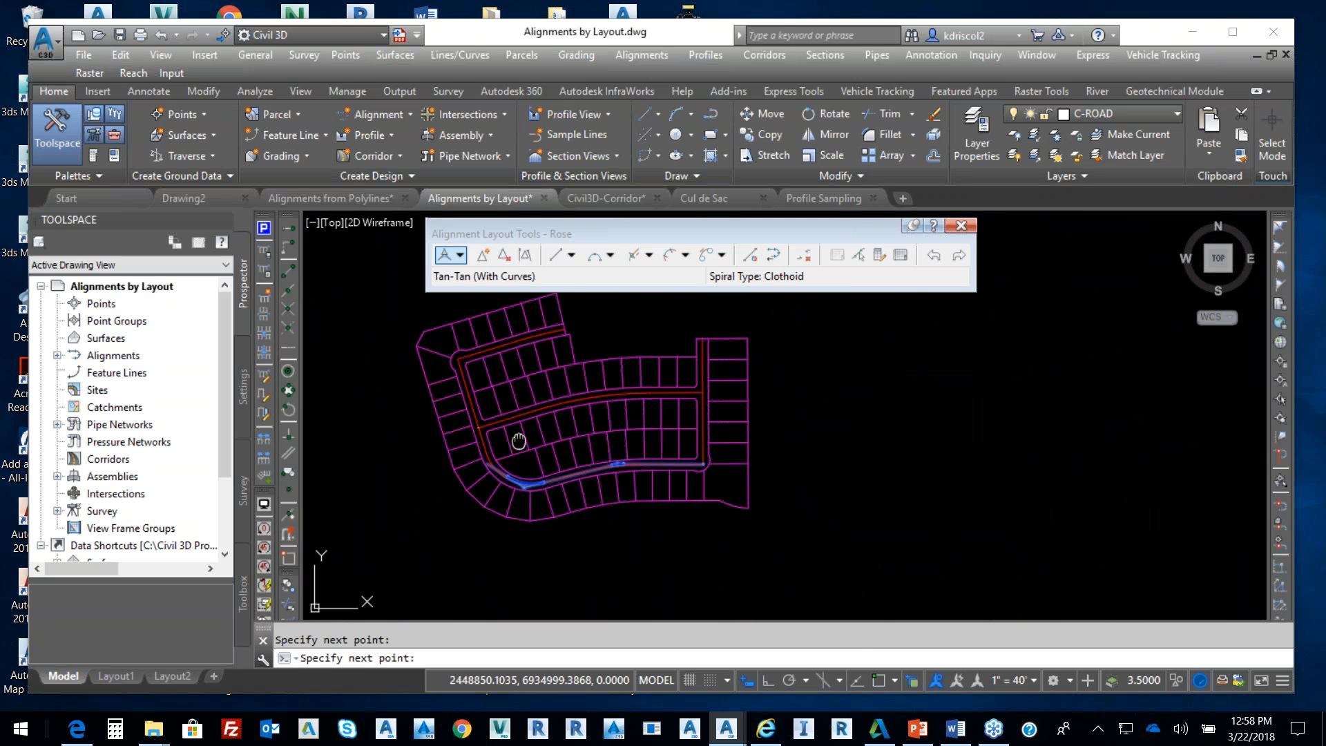
{"action": "right_click", "coordinate": [519, 438]}
{"action": "left_click", "coordinate": [556, 495]}
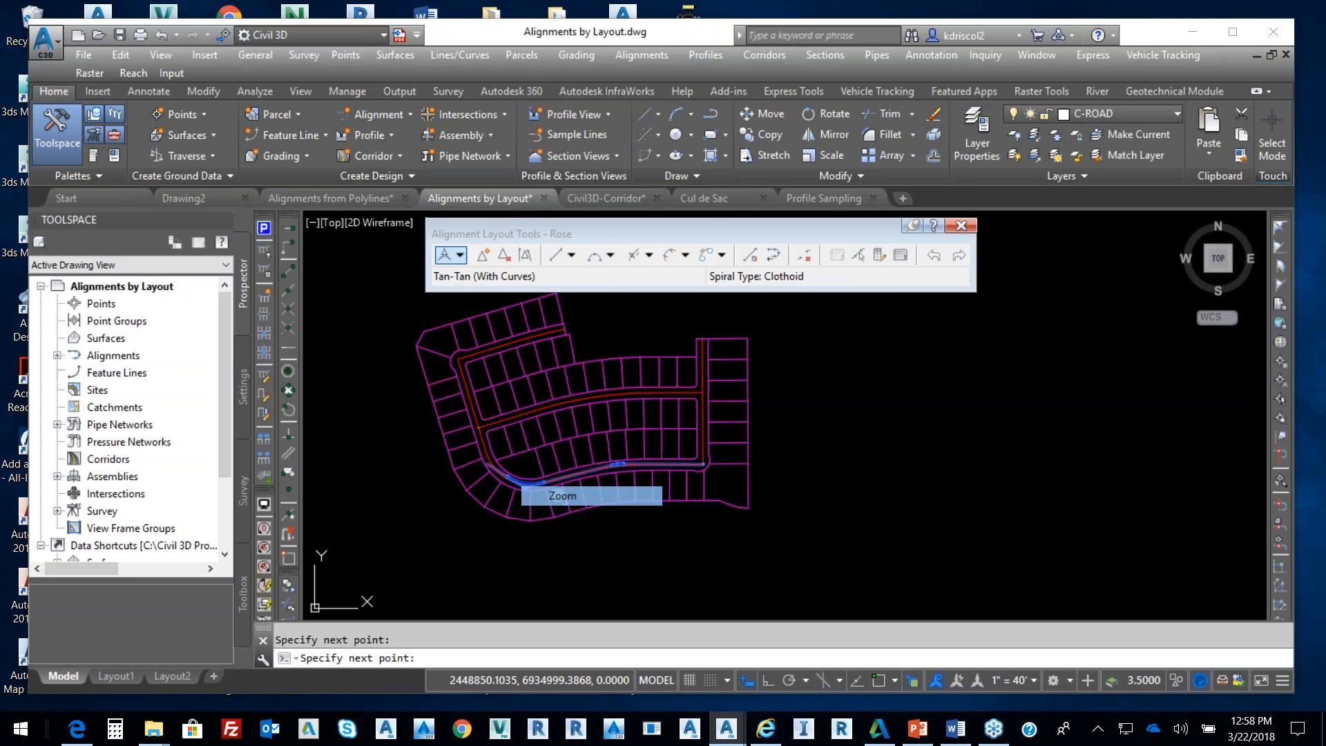
{"action": "scroll", "coordinate": [522, 435], "scroll_direction": "up", "scroll_amount": 4}
{"action": "right_click", "coordinate": [525, 435]}
{"action": "left_click", "coordinate": [575, 431]}
{"action": "right_click", "coordinate": [555, 432]}
{"action": "left_click", "coordinate": [562, 441]}
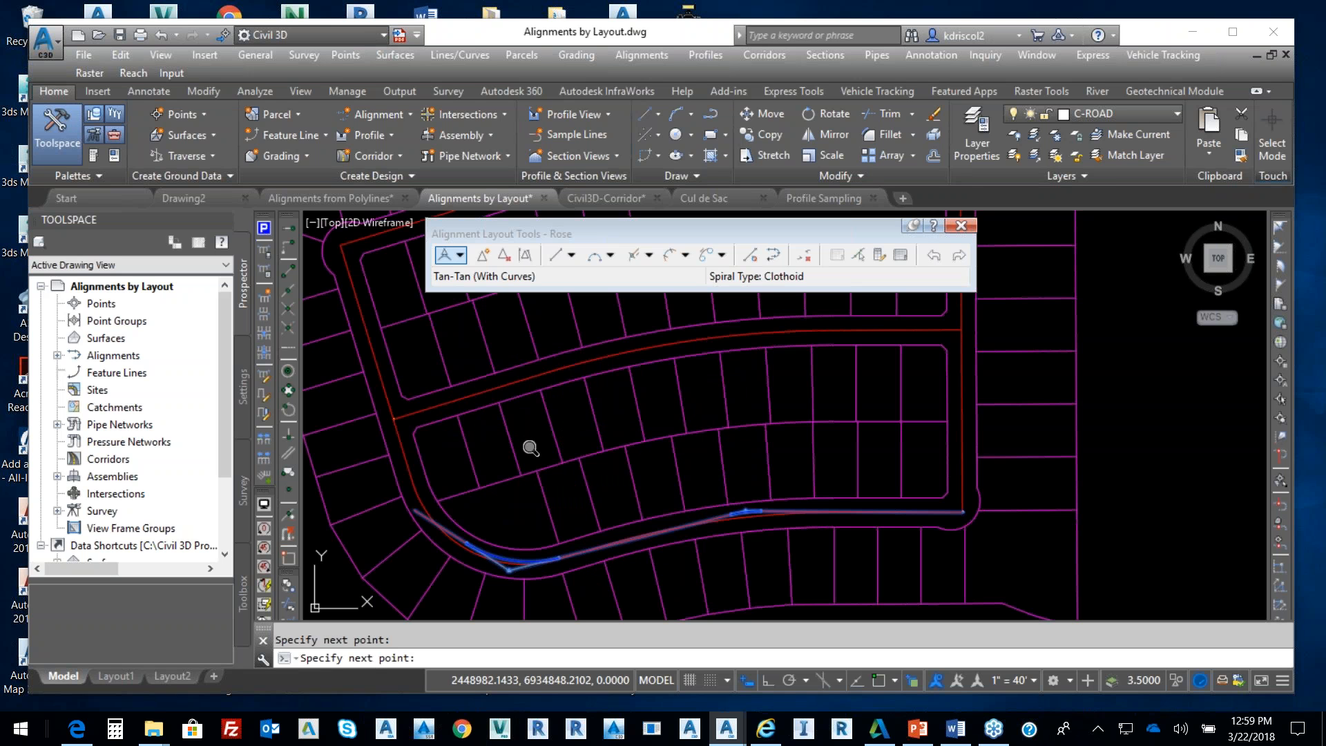
{"action": "right_click", "coordinate": [514, 566]}
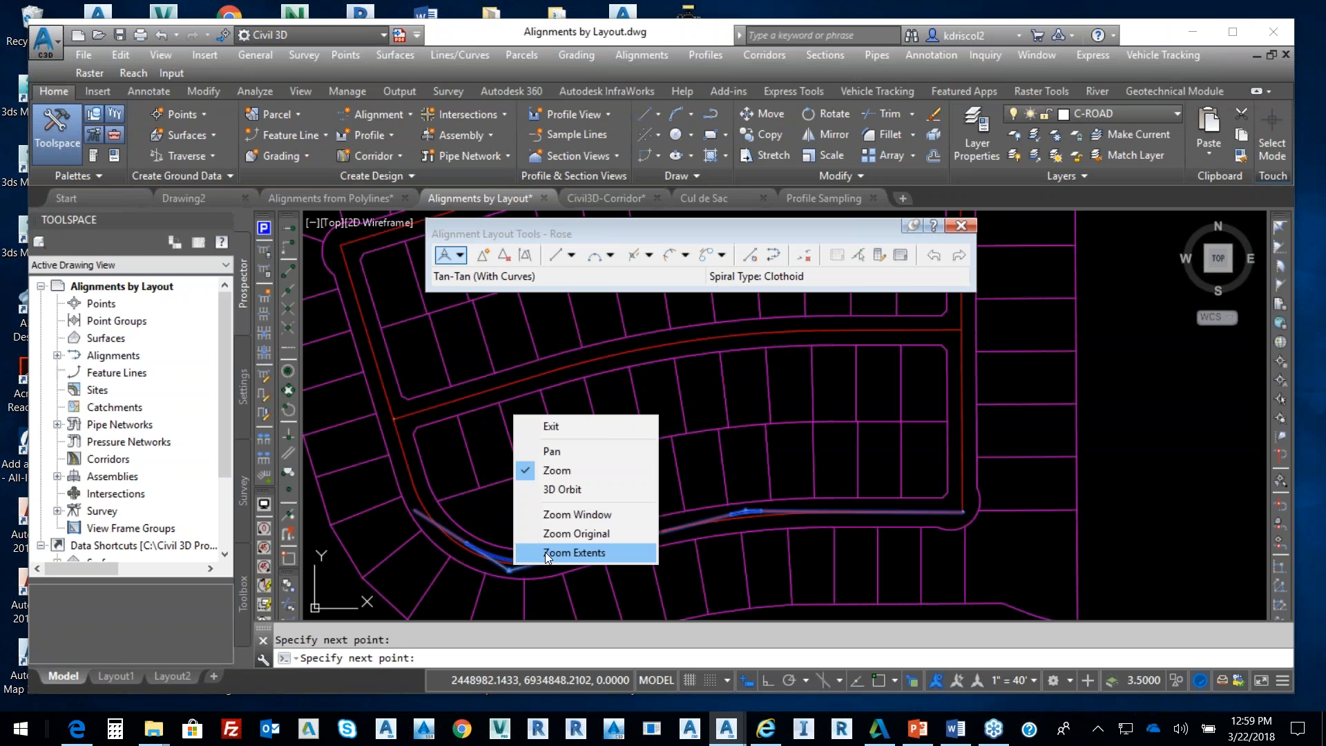
{"action": "left_click", "coordinate": [568, 431]}
{"action": "right_click", "coordinate": [568, 563]}
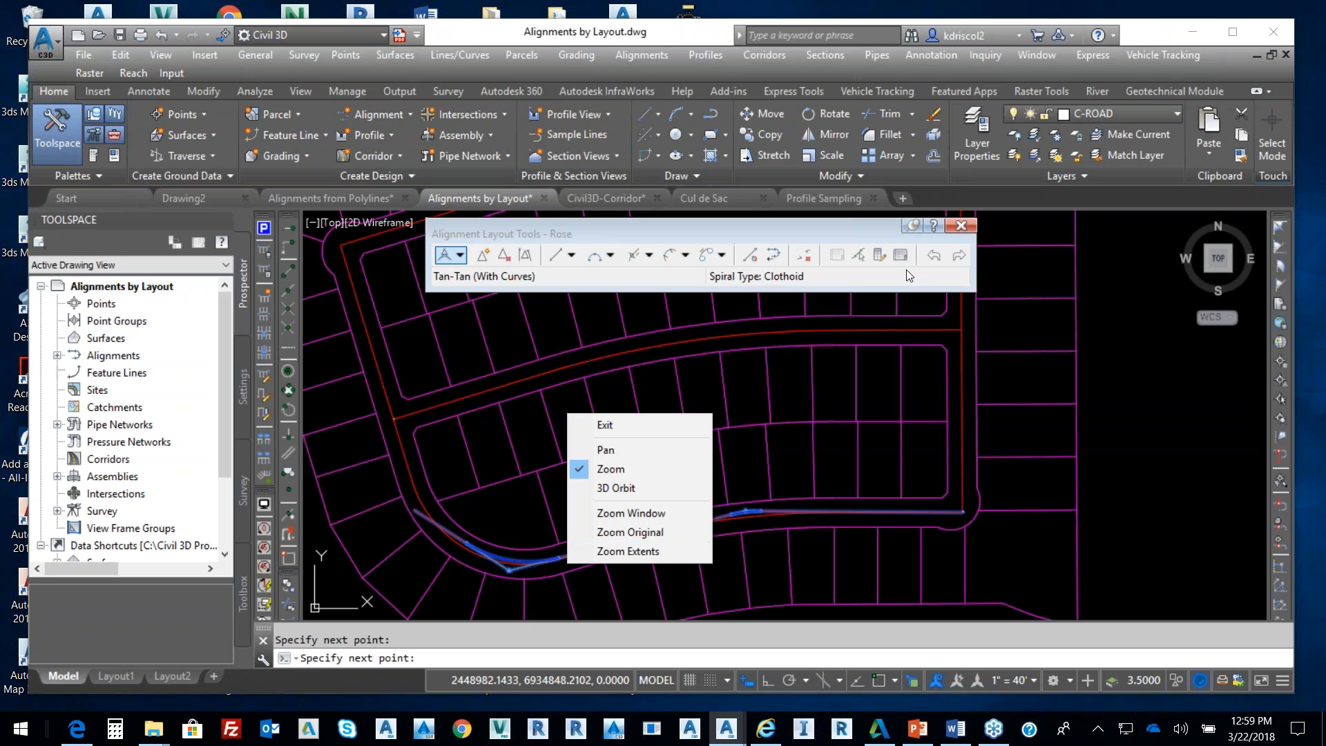
{"action": "left_click", "coordinate": [934, 256]}
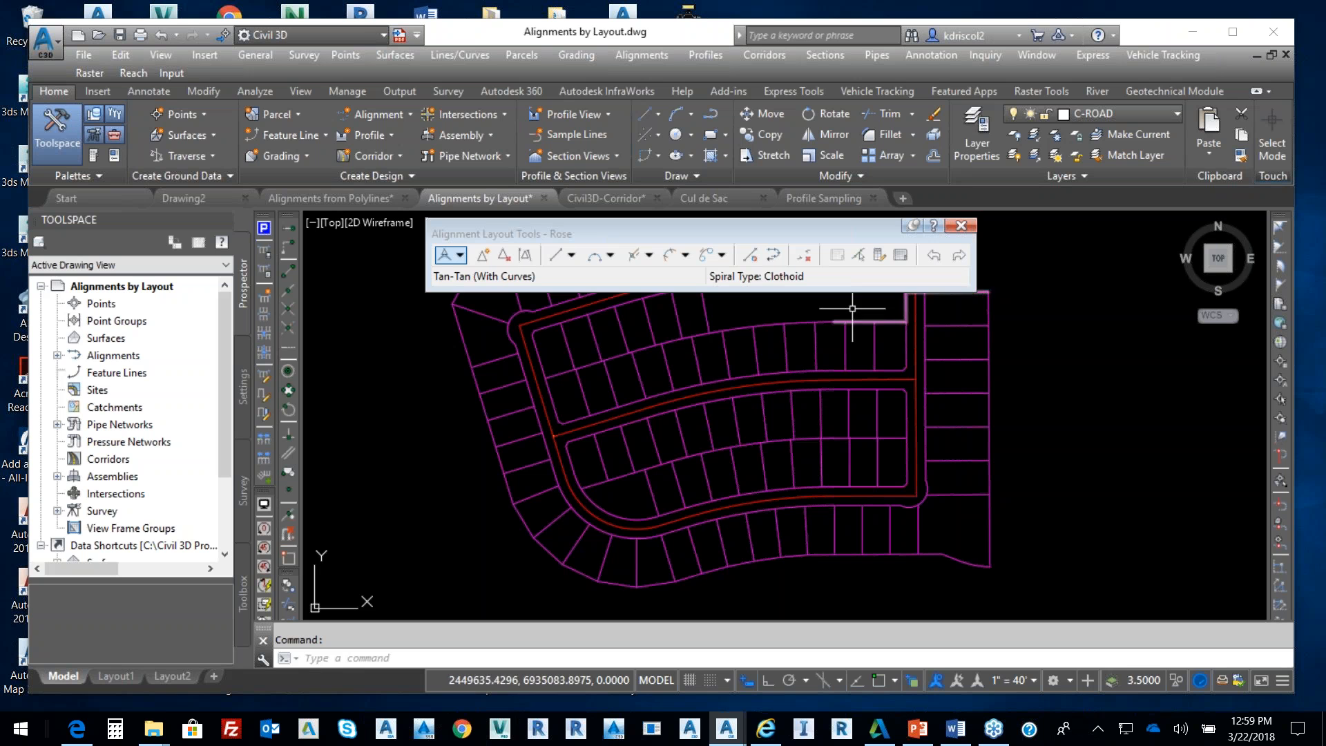
Choose Tangent-Tangent (With curves) and snap the start to the lower road's east end
{"action": "left_click", "coordinate": [460, 255]}
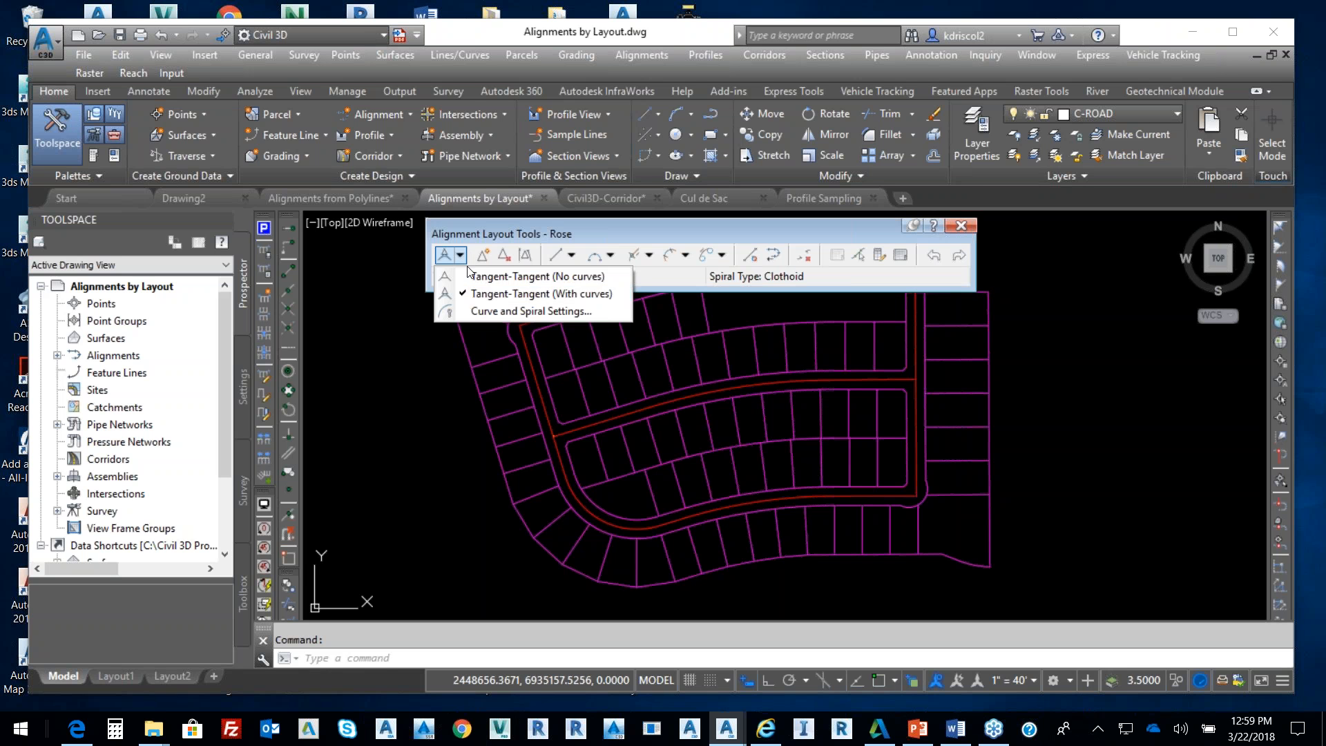
{"action": "left_click", "coordinate": [490, 295]}
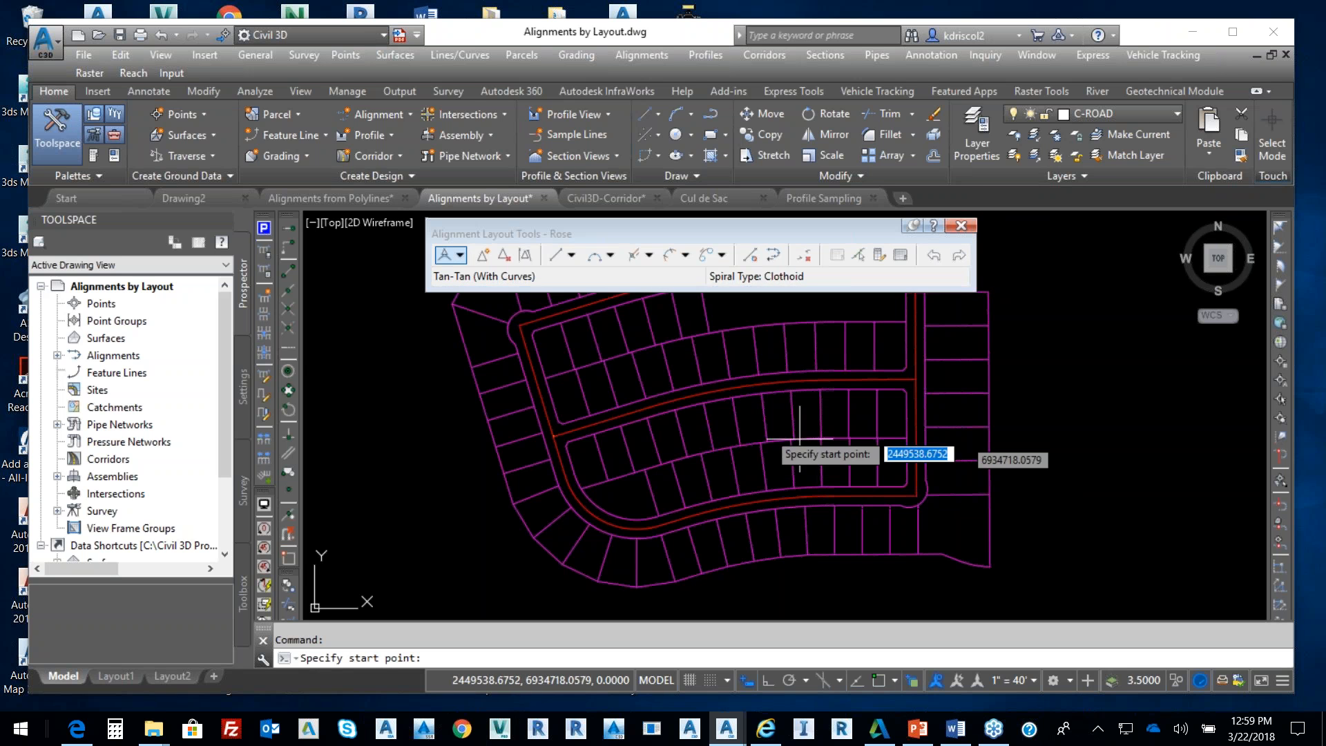
{"action": "left_click", "coordinate": [288, 271]}
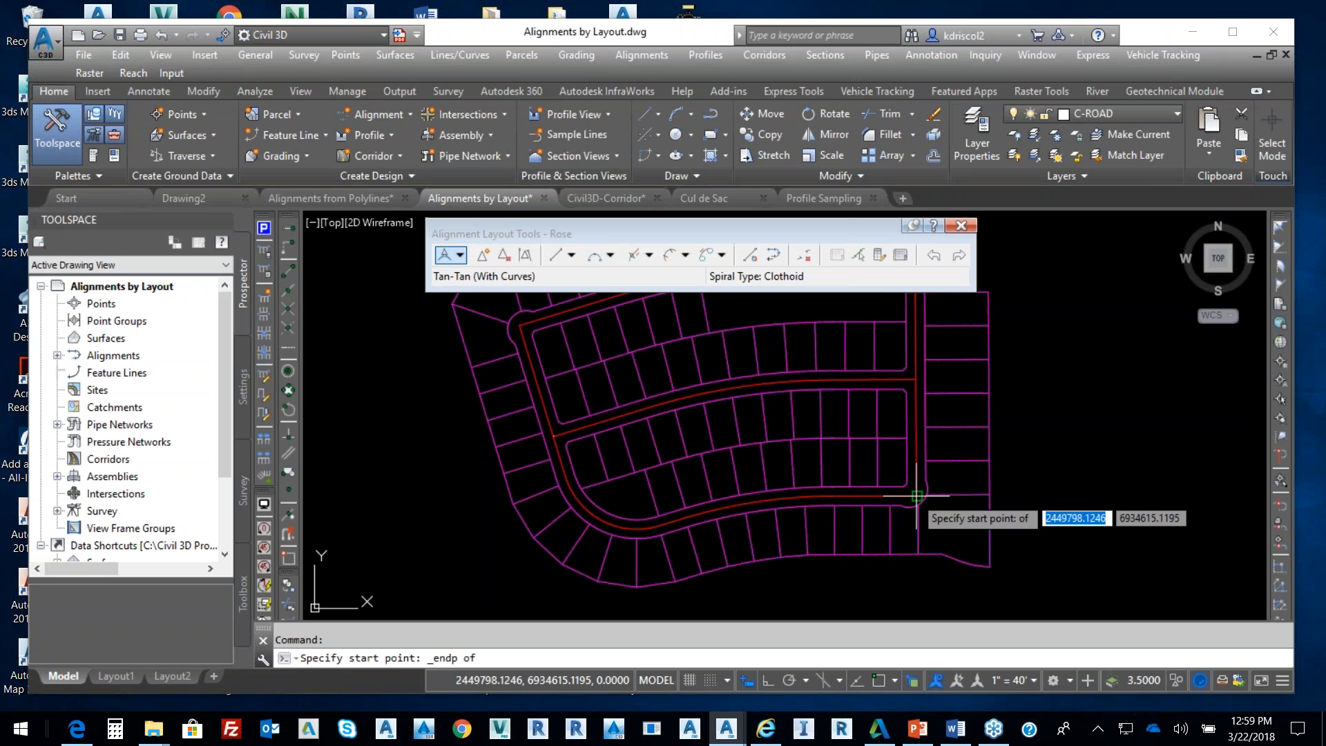
{"action": "left_click", "coordinate": [914, 494]}
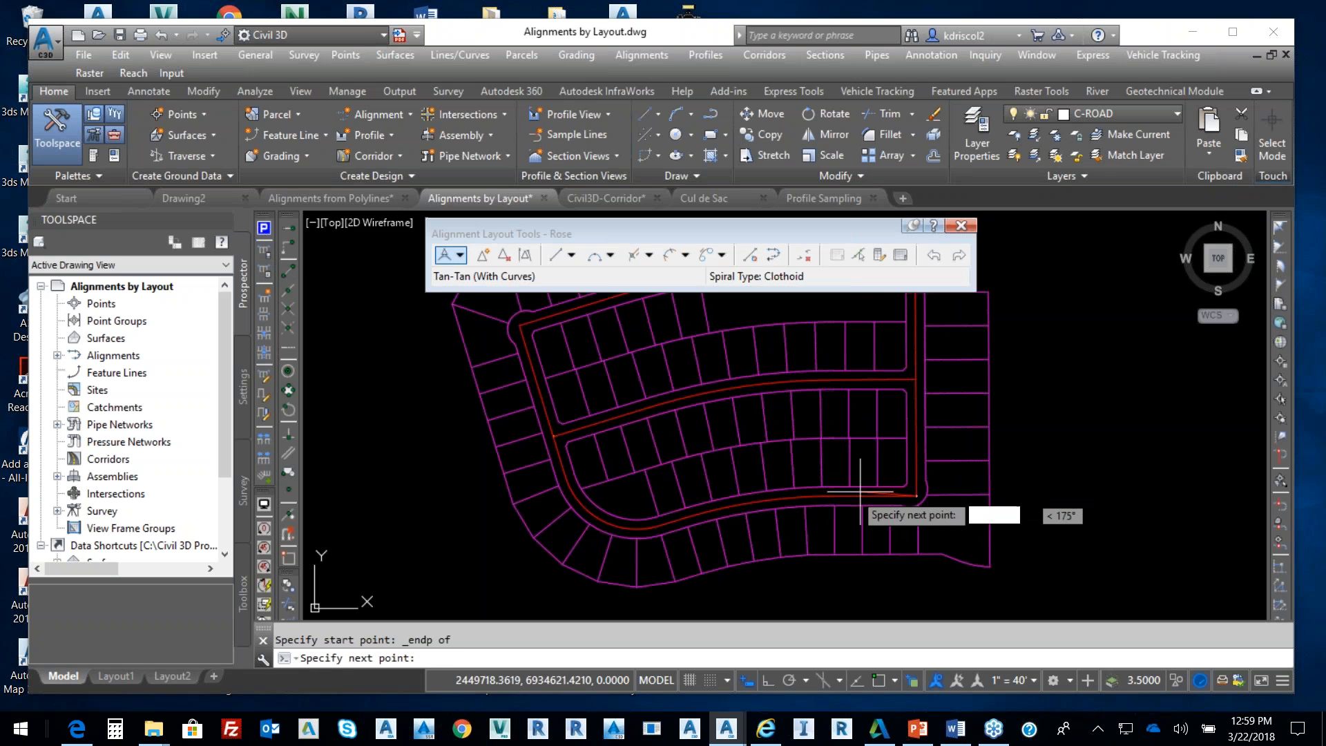
Place PIs west along the road, around the lot corner and north to the end
{"action": "left_click", "coordinate": [761, 497]}
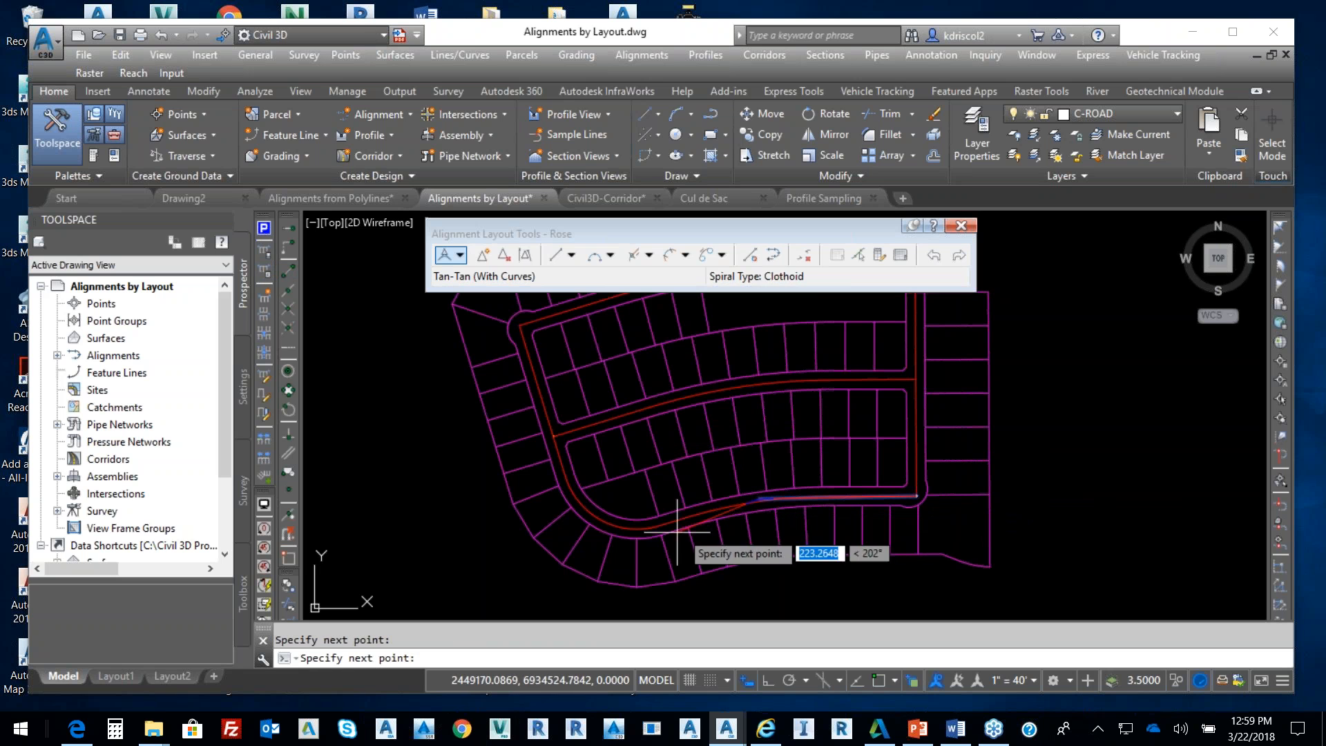
{"action": "left_click", "coordinate": [611, 534]}
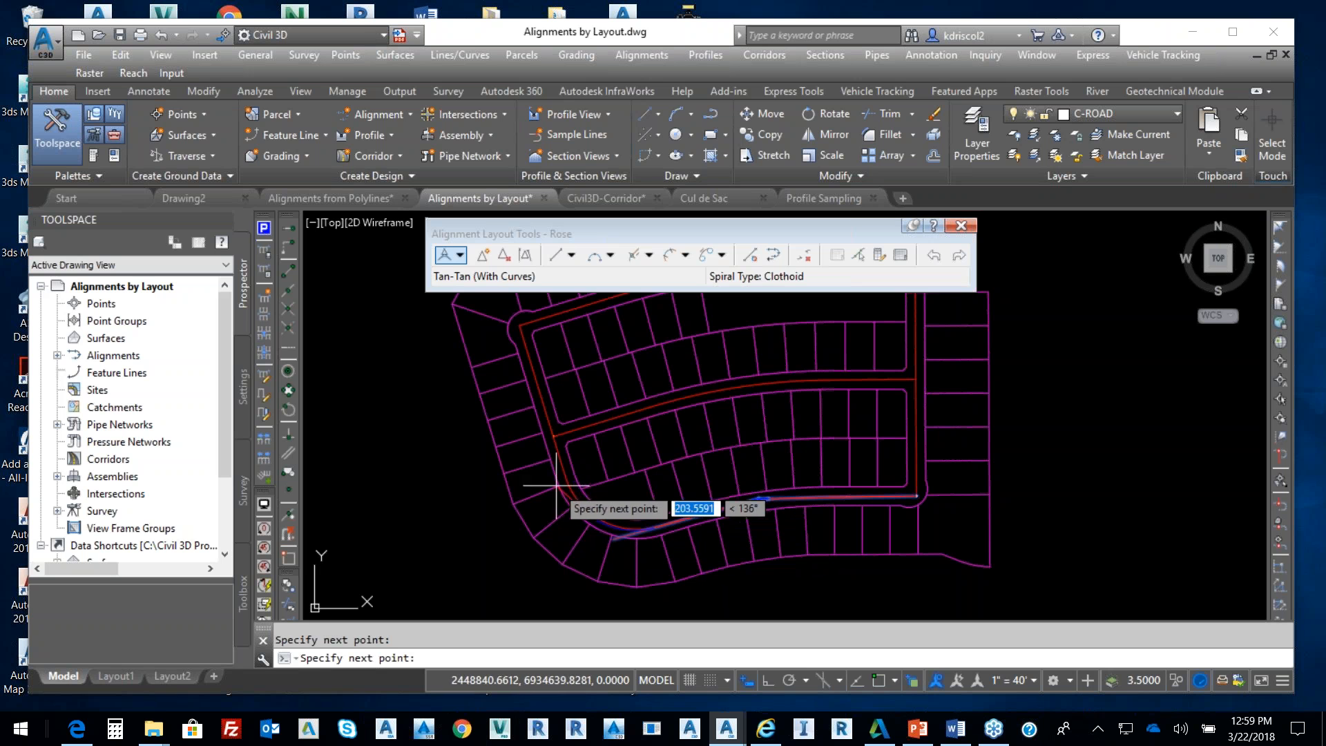
{"action": "left_click", "coordinate": [561, 441]}
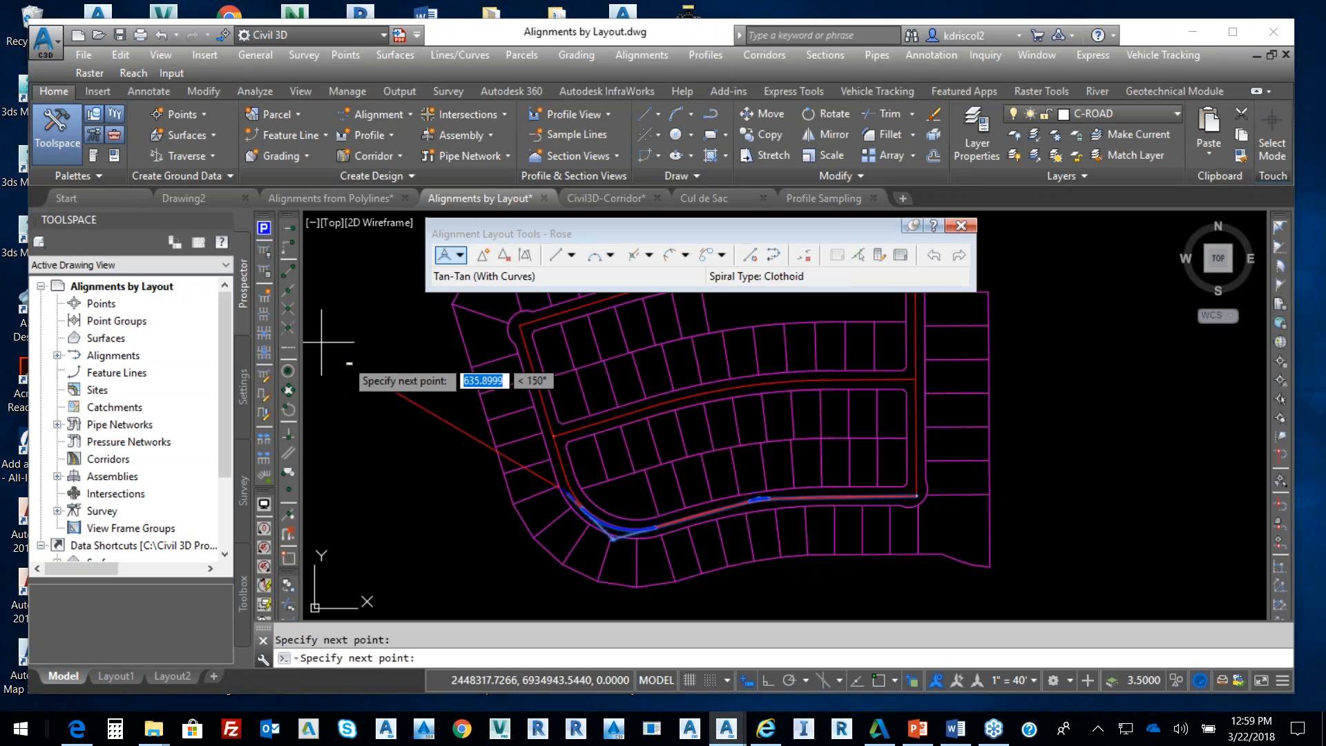
{"action": "left_click", "coordinate": [290, 272]}
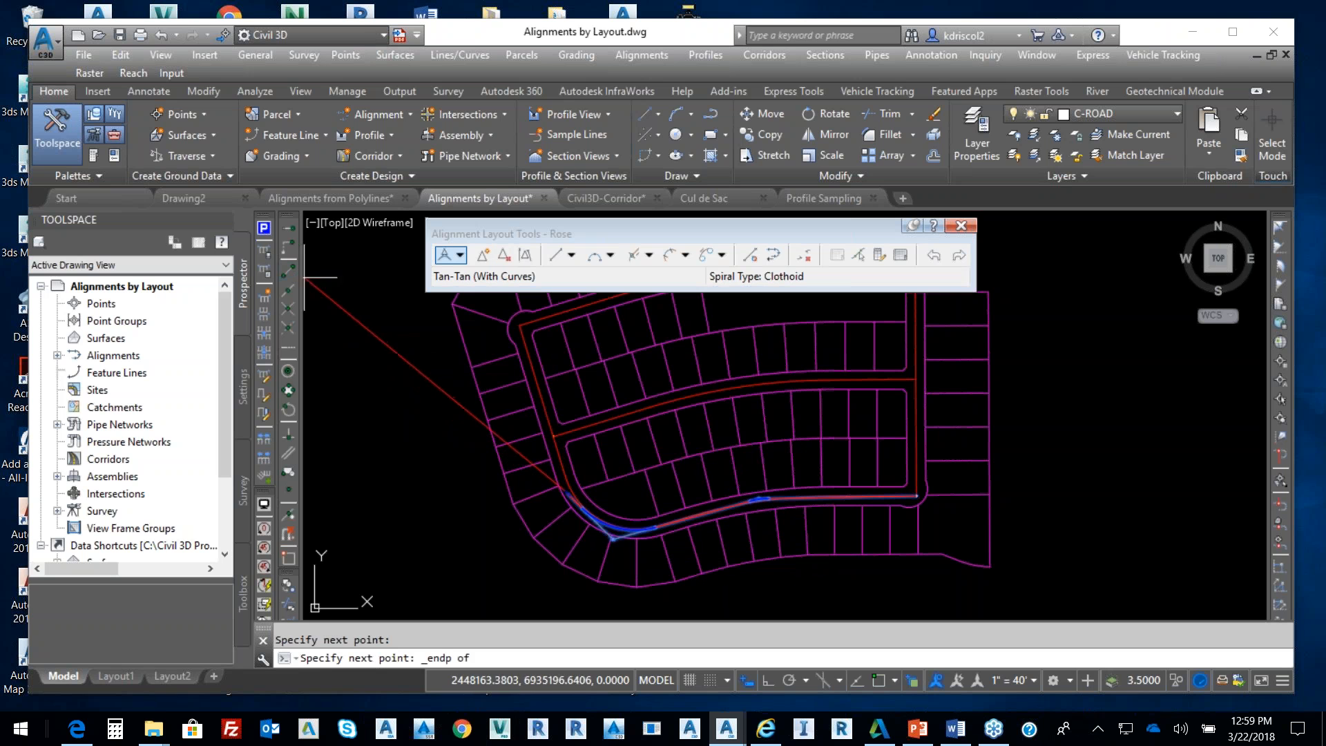
{"action": "left_click", "coordinate": [566, 438]}
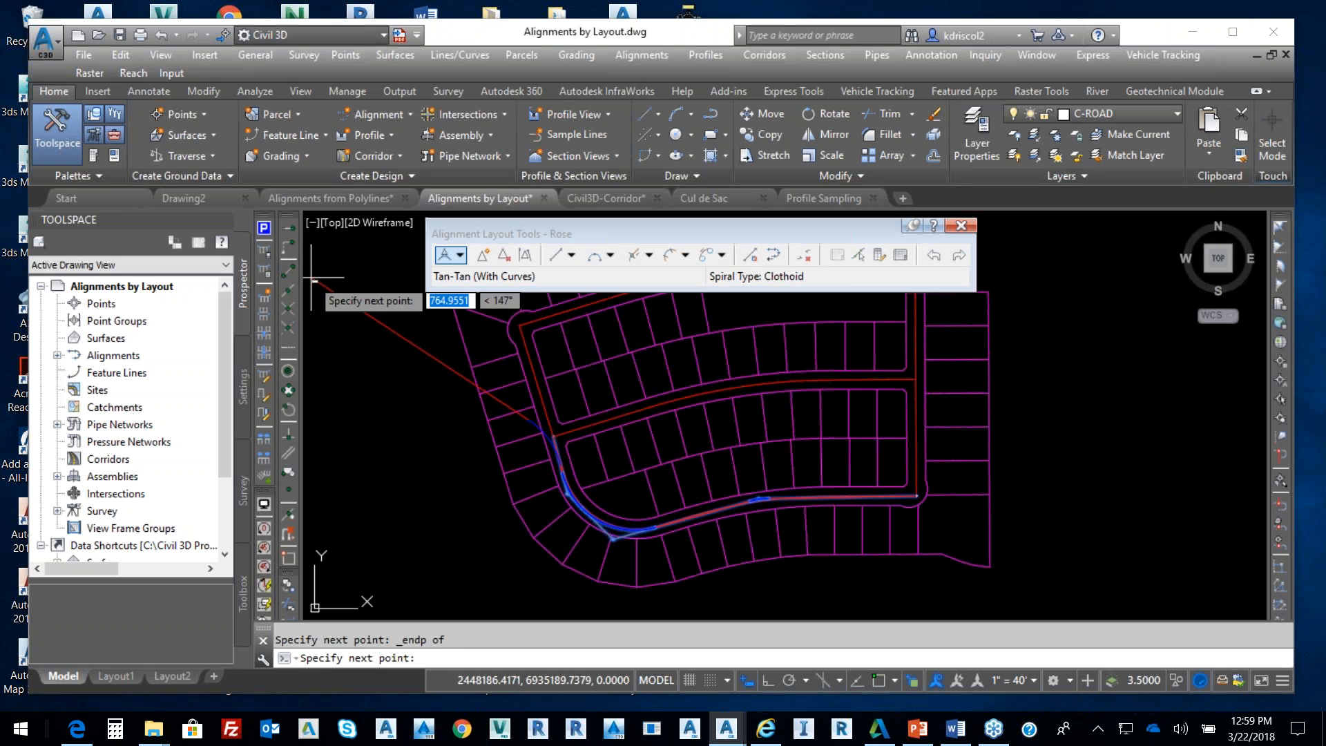
{"action": "left_click", "coordinate": [290, 272]}
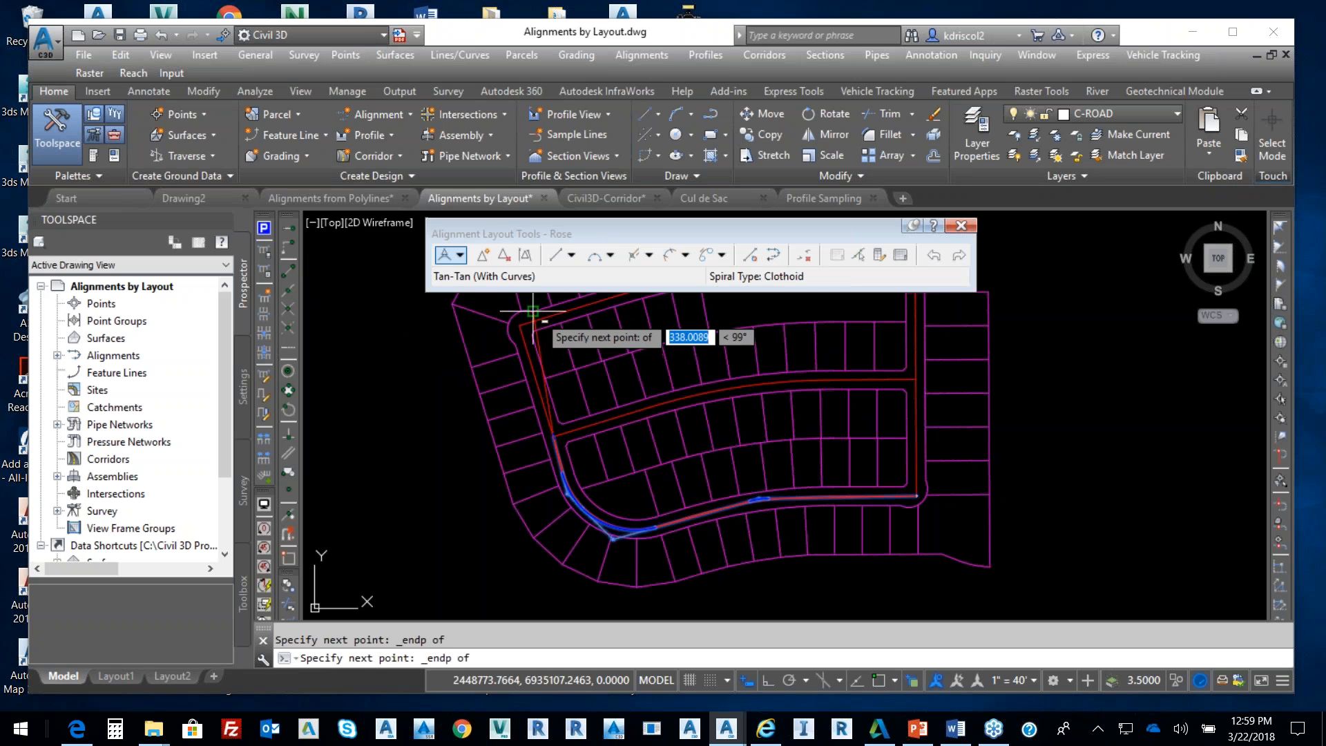
{"action": "left_click", "coordinate": [522, 328]}
{"action": "key", "text": "Return"}
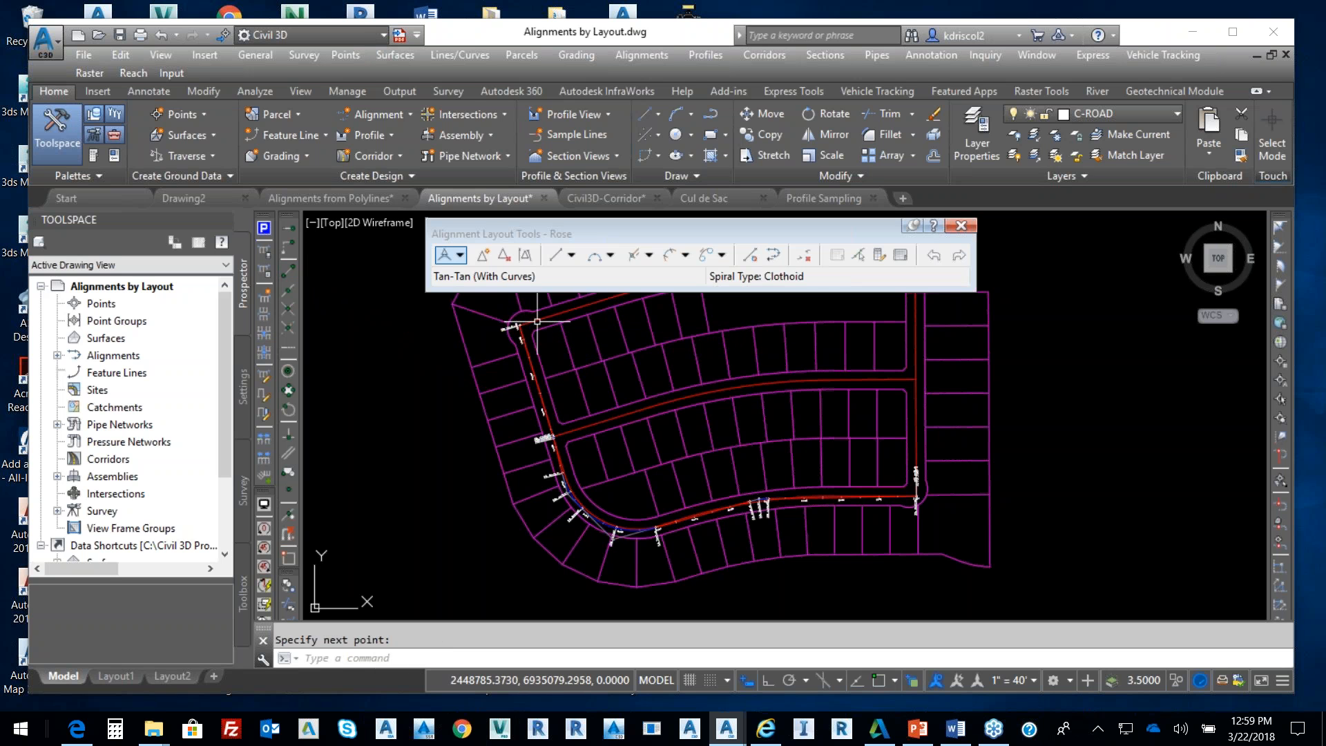
Grip-edit the new curve so it reads PC 3+95.33, Mid 4+20.64 and PT 4+45.95
{"action": "scroll", "coordinate": [756, 576], "scroll_direction": "up", "scroll_amount": 8}
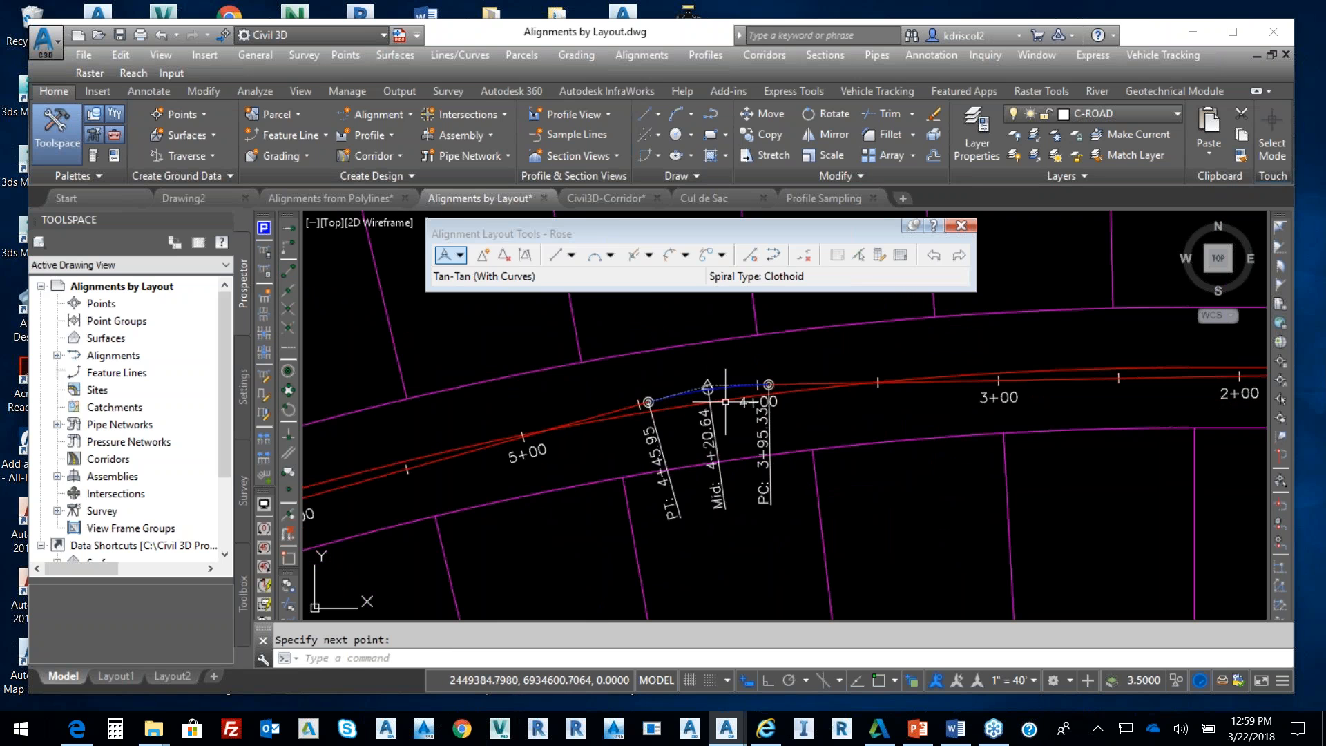
{"action": "left_click", "coordinate": [725, 383]}
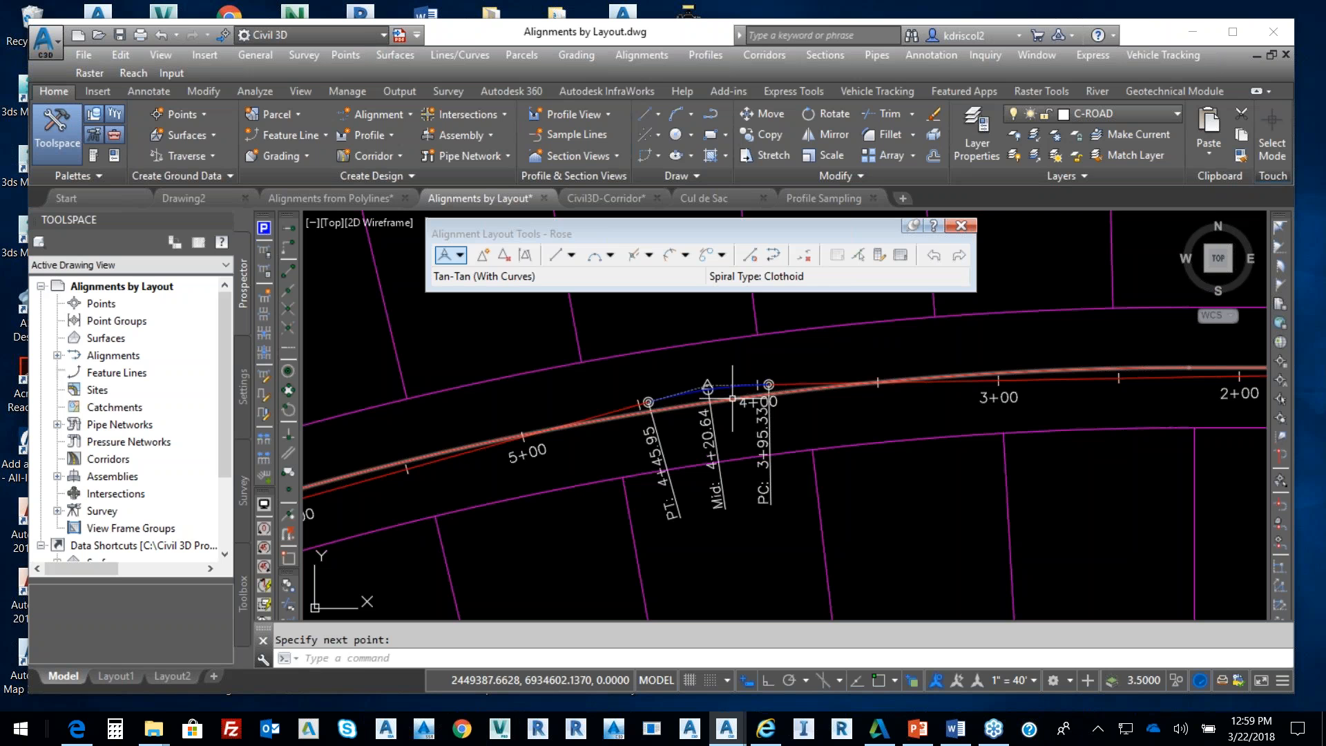
{"action": "left_click", "coordinate": [736, 391]}
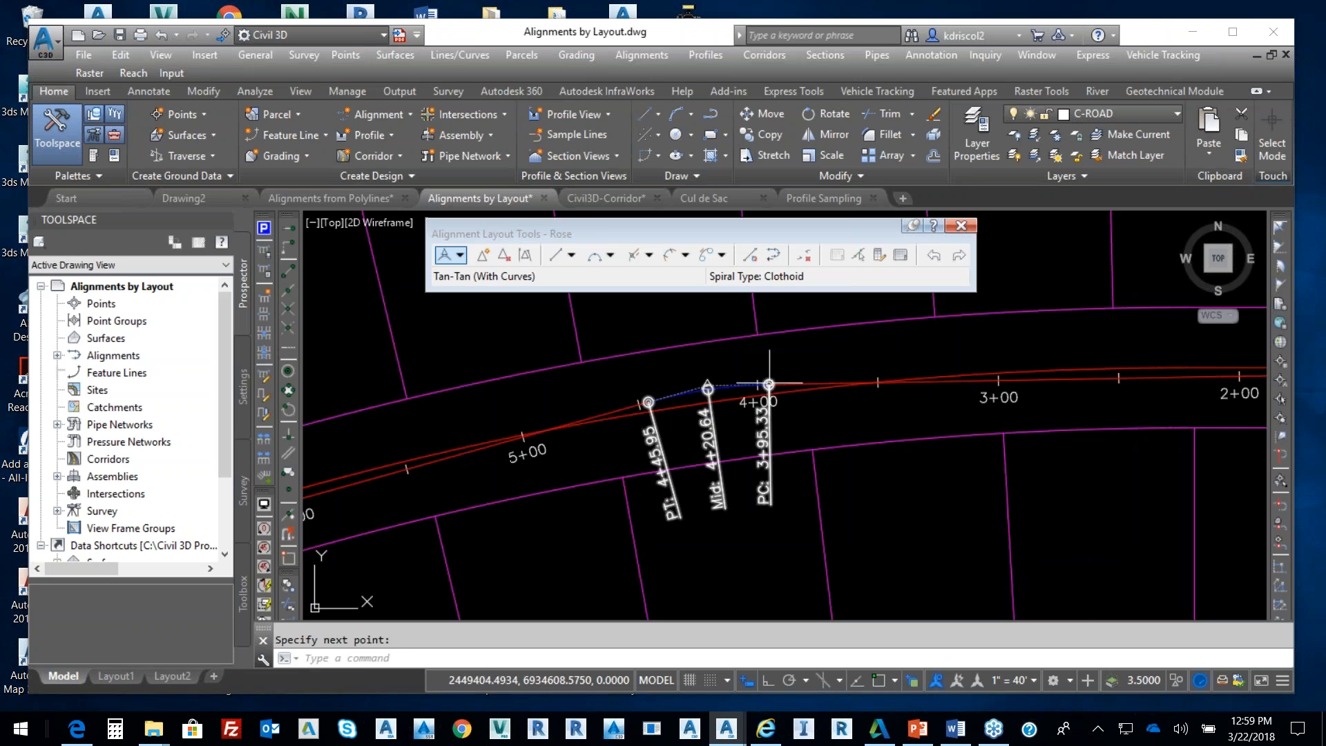
{"action": "left_click", "coordinate": [727, 387]}
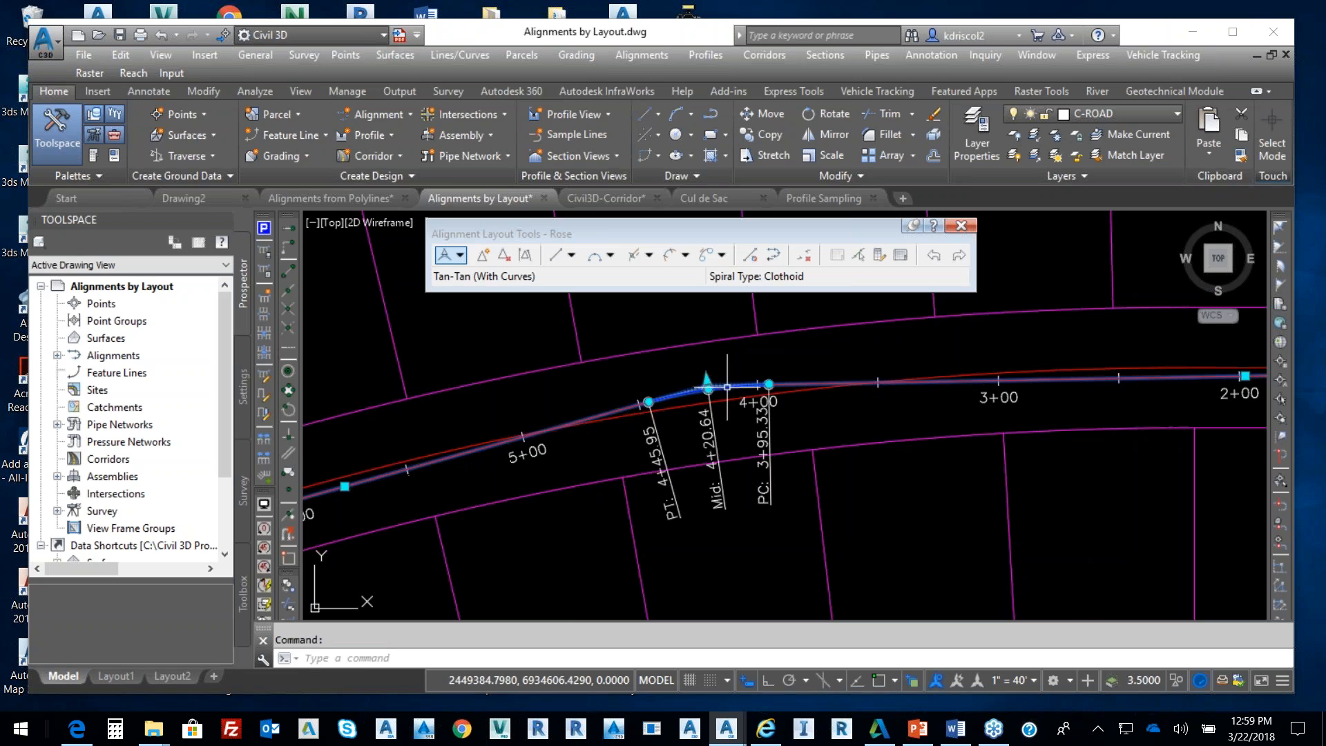
Stretch the curve's PC and PI grips, snapping the PI to the nearest point on the road line
{"action": "left_click", "coordinate": [769, 383]}
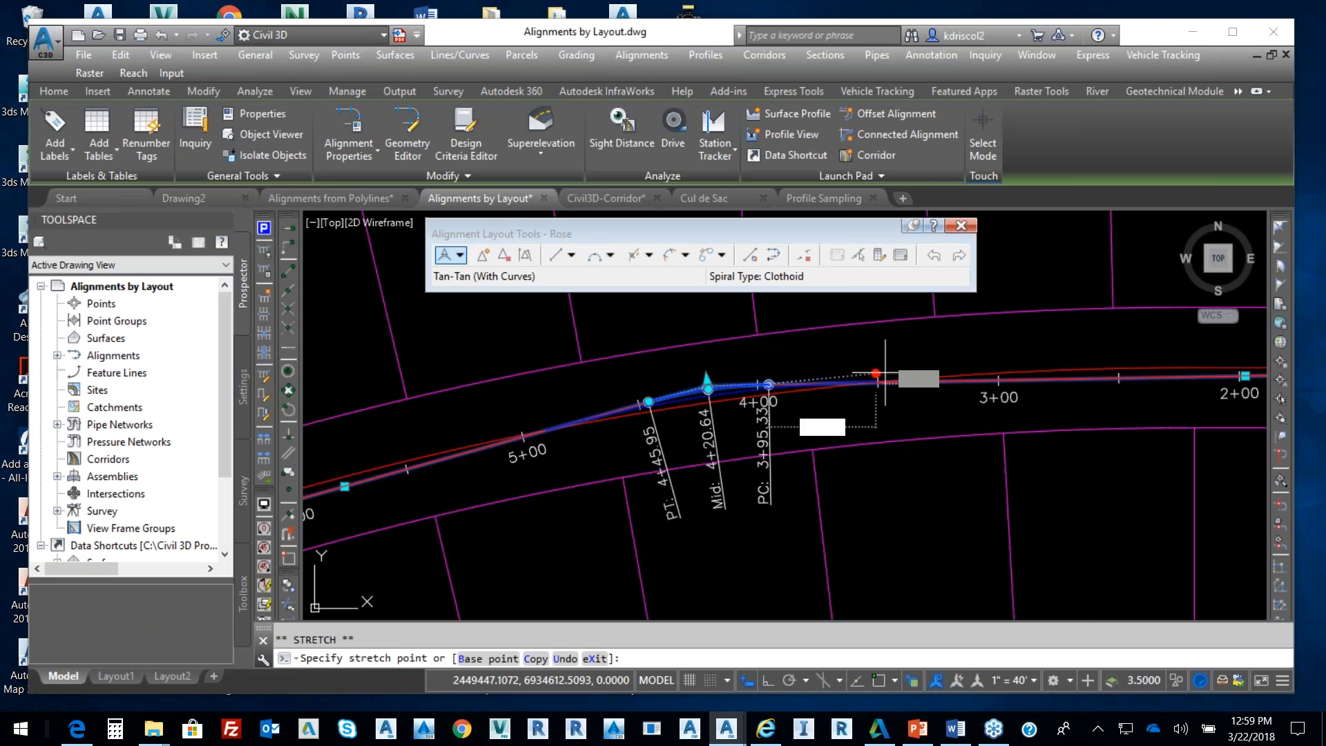
{"action": "left_click", "coordinate": [1193, 376]}
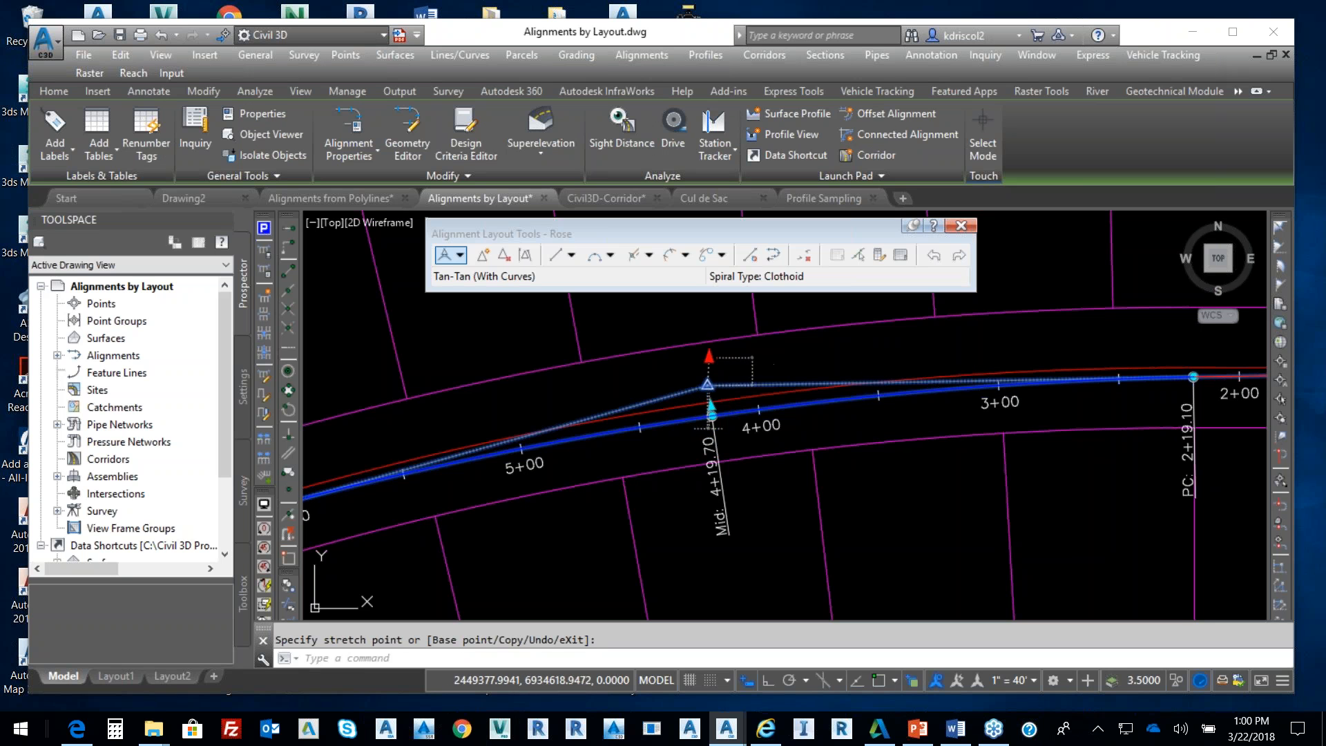
{"action": "left_click", "coordinate": [707, 385]}
{"action": "left_click", "coordinate": [712, 407]}
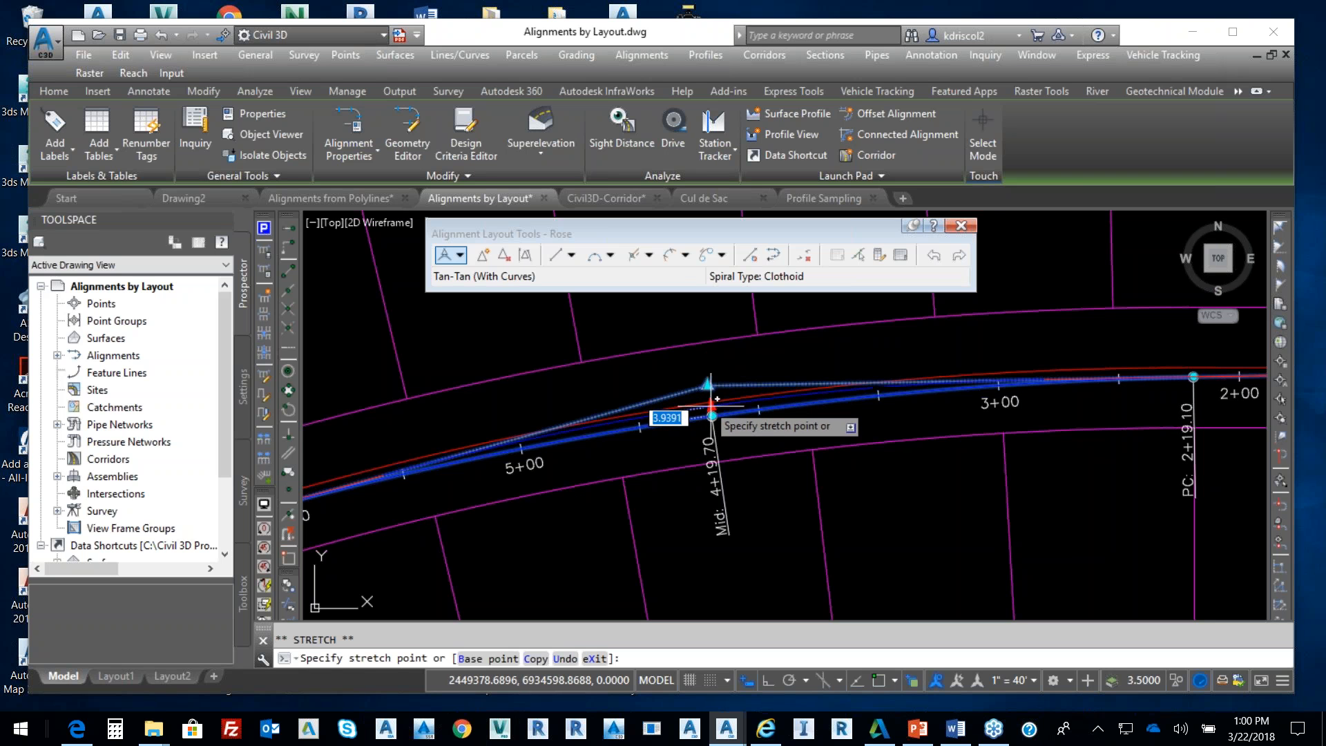
{"action": "left_click", "coordinate": [289, 517]}
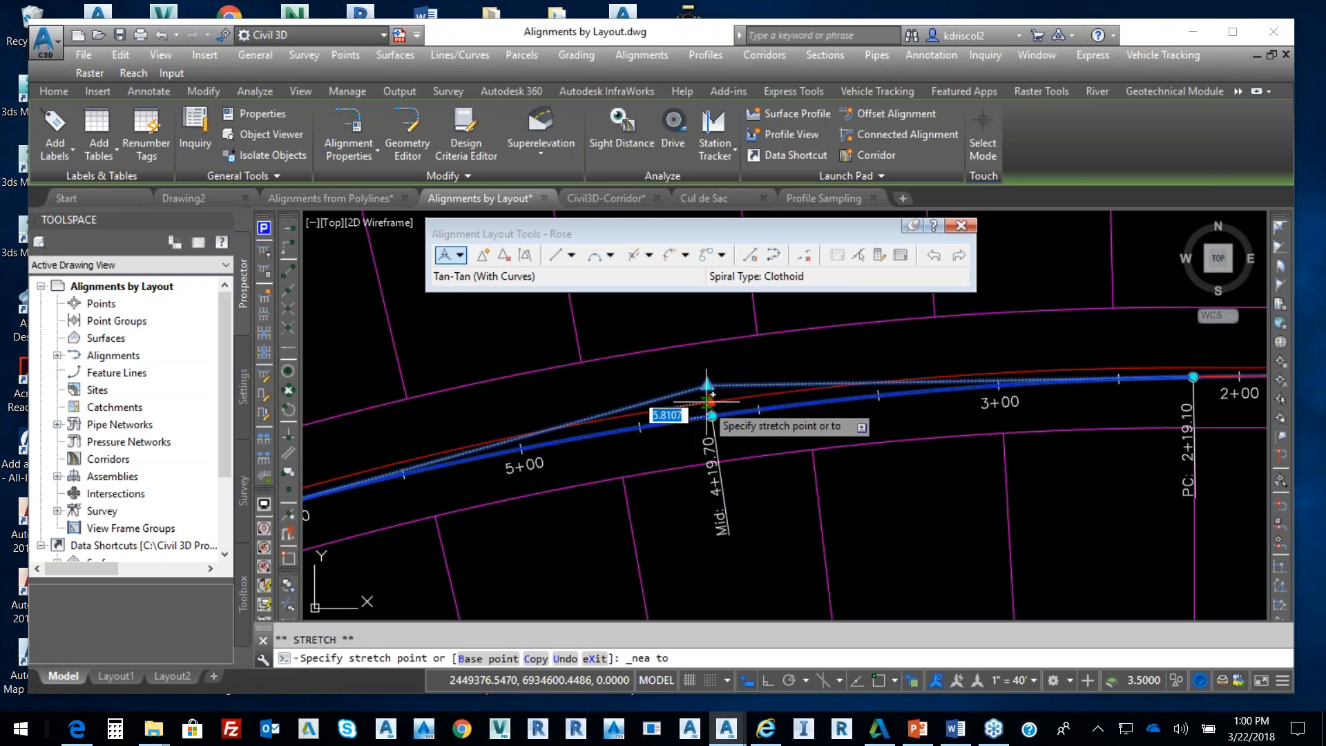
{"action": "left_click", "coordinate": [706, 401]}
Adjust the western curve's Mid grip and move its PT grip to station 5+71.35
{"action": "scroll", "coordinate": [703, 423], "scroll_direction": "down", "scroll_amount": 2}
{"action": "middle_click_drag", "start_coordinate": [658, 450], "coordinate": [1065, 373]}
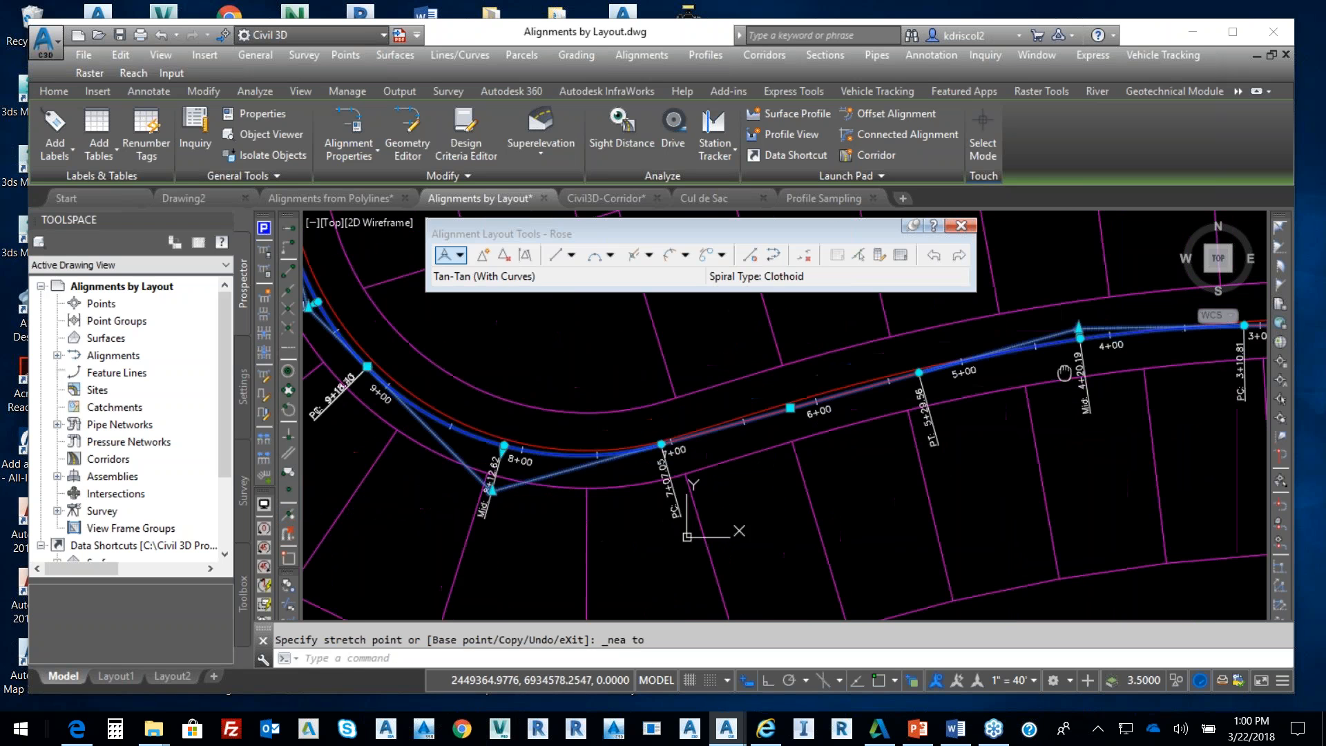
{"action": "left_click", "coordinate": [497, 489]}
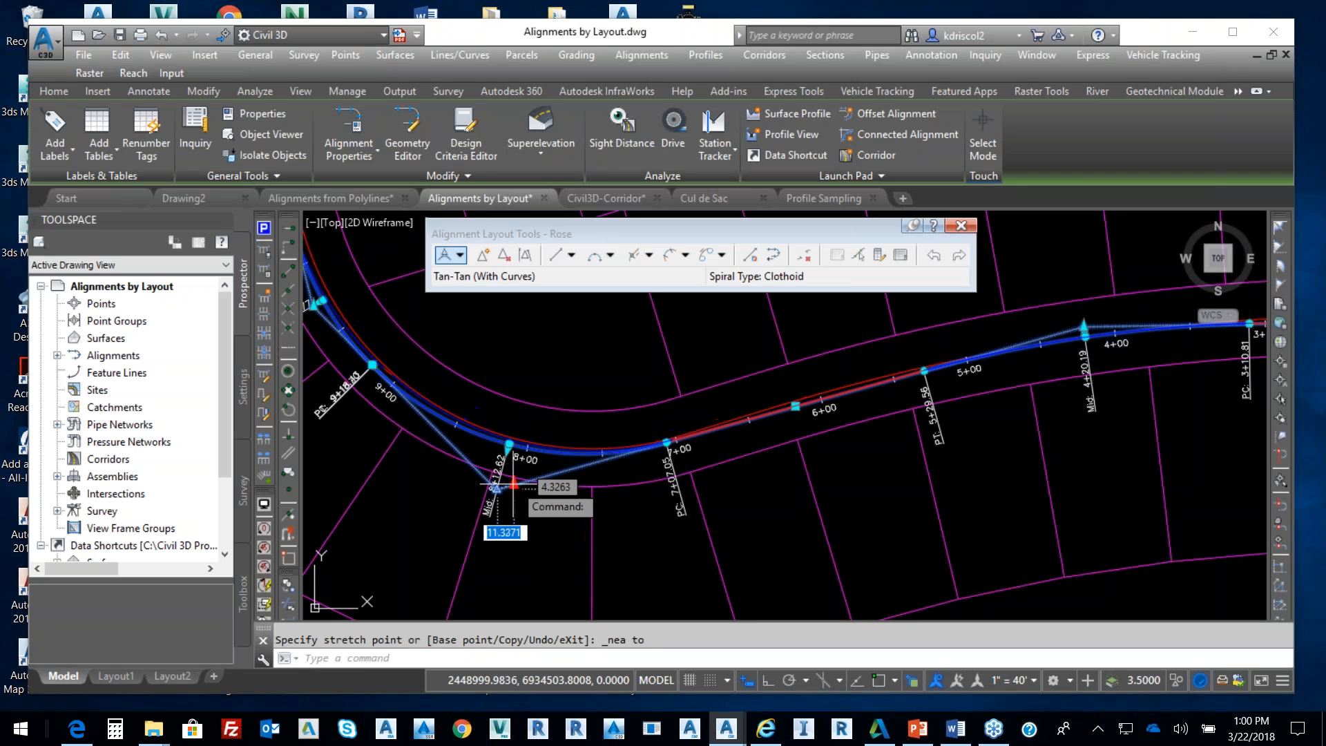
{"action": "left_click", "coordinate": [519, 481]}
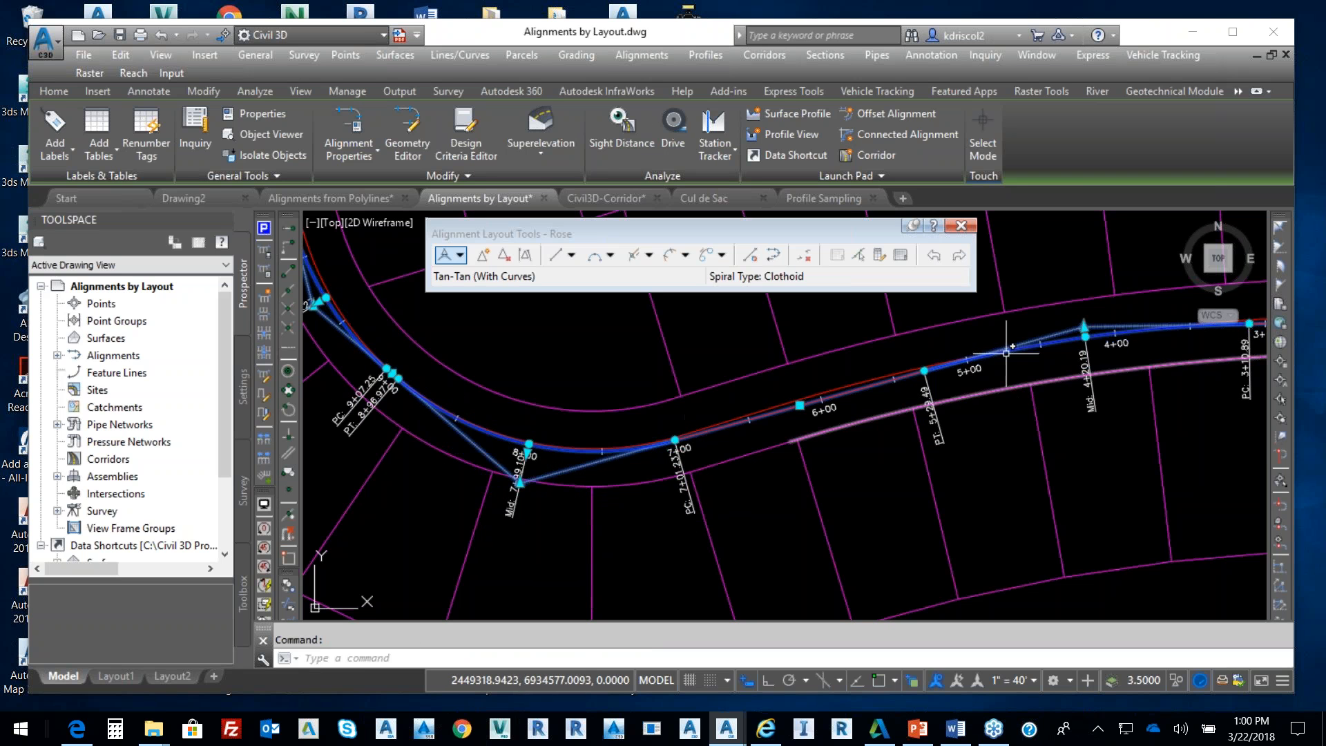
{"action": "left_click", "coordinate": [926, 373]}
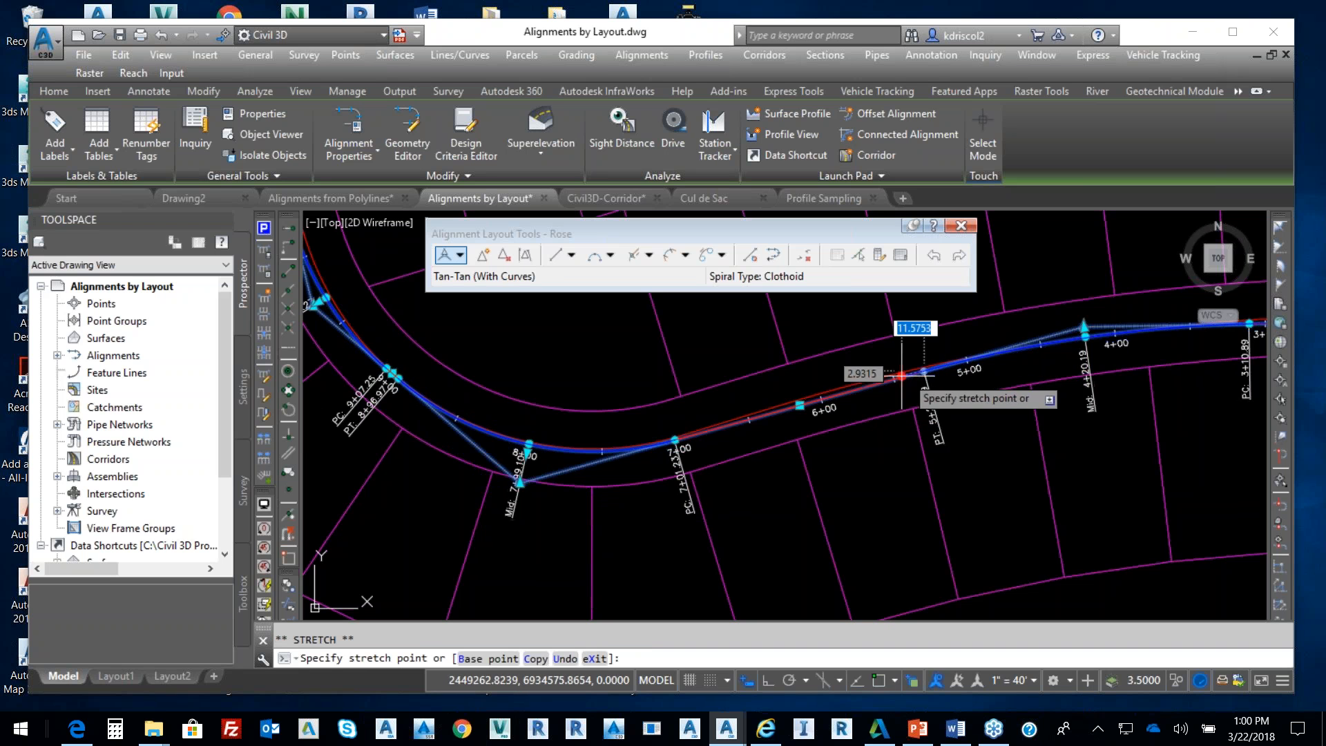
{"action": "left_click", "coordinate": [861, 385]}
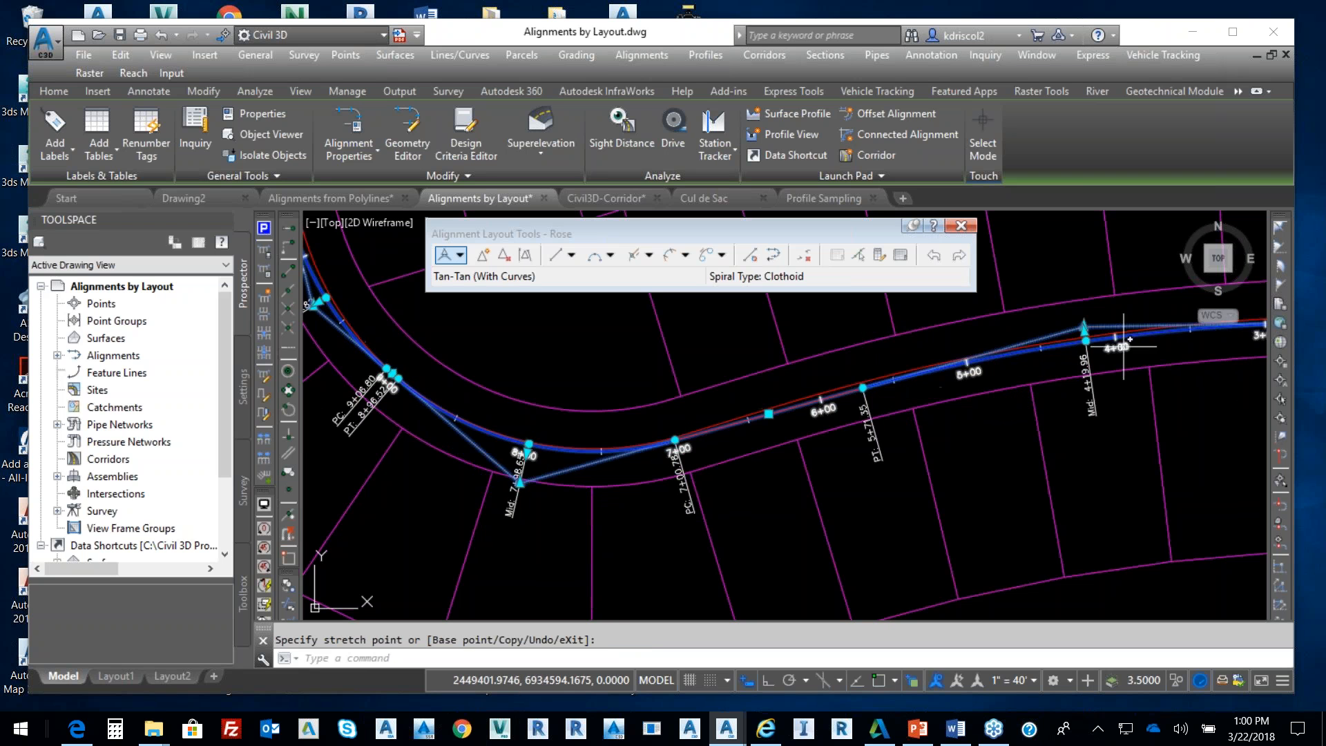
Nudge the intersection point near station 4+20 so its label reads 4+19.75
{"action": "scroll", "coordinate": [1101, 328], "scroll_direction": "up", "scroll_amount": 5}
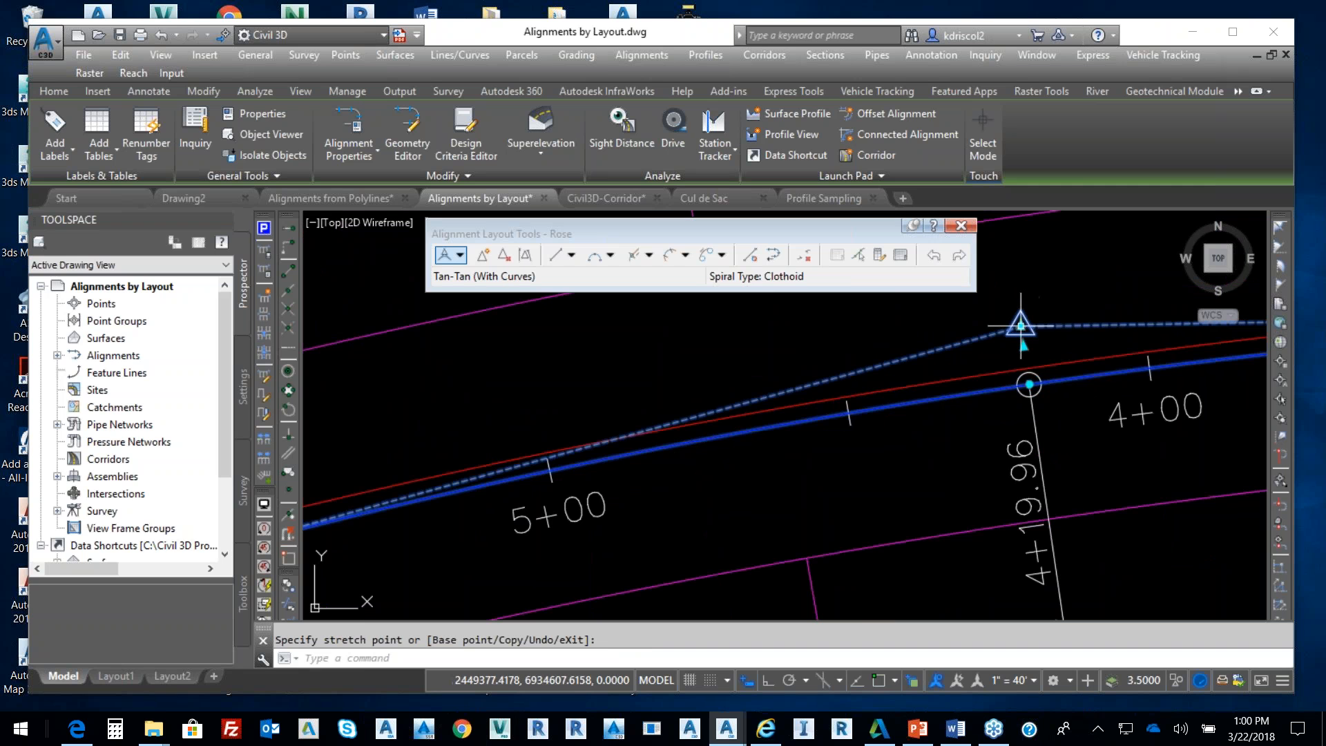
{"action": "left_click", "coordinate": [1021, 325]}
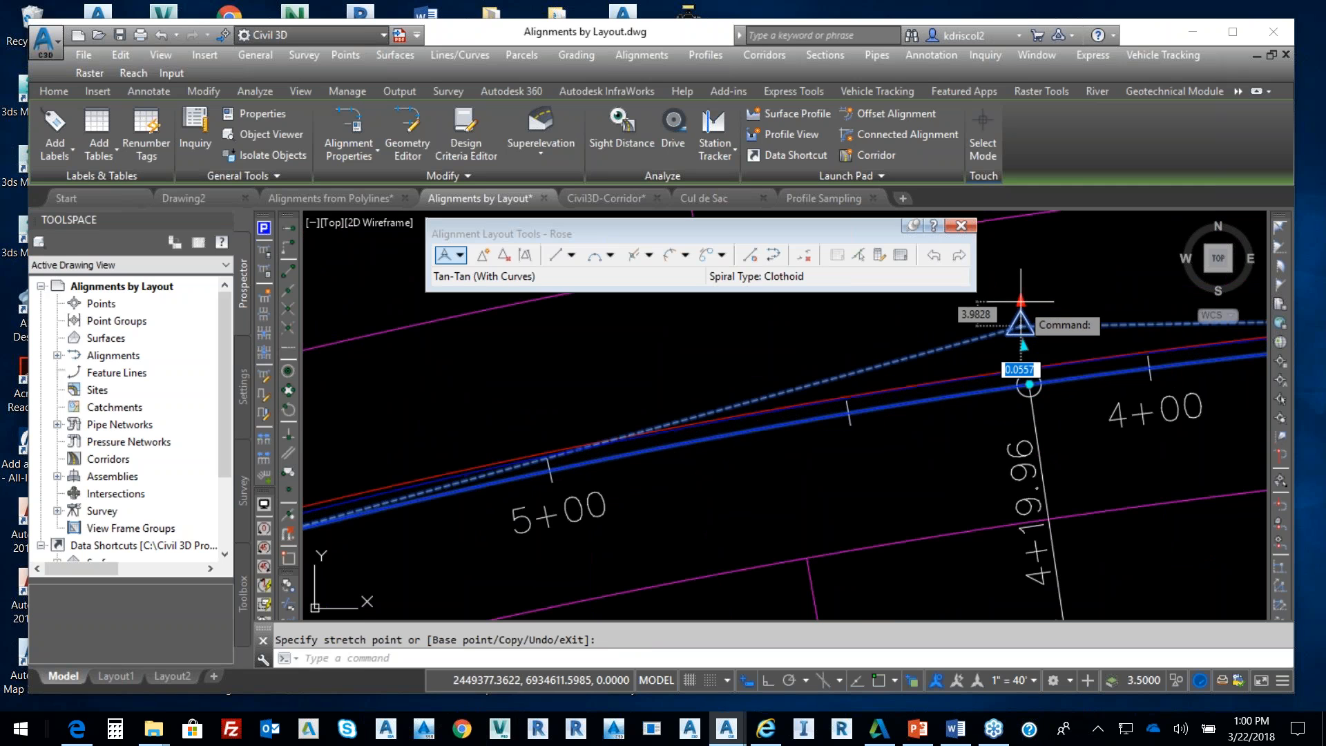
{"action": "left_click", "coordinate": [1022, 325]}
{"action": "scroll", "coordinate": [1021, 373], "scroll_direction": "down", "scroll_amount": 7}
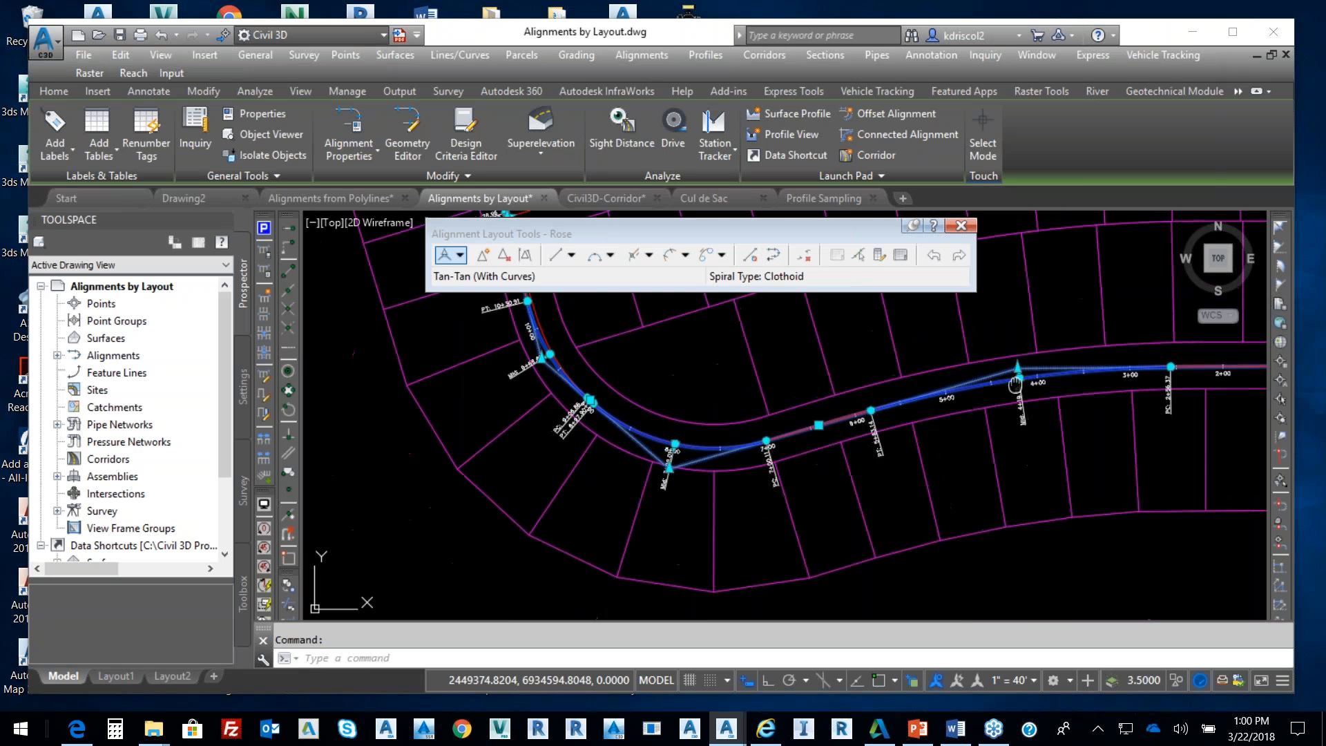
Stretch Rose's Mid 9+68.89 curve grip onto the red road centerline
{"action": "scroll", "coordinate": [573, 407], "scroll_direction": "up", "scroll_amount": 5}
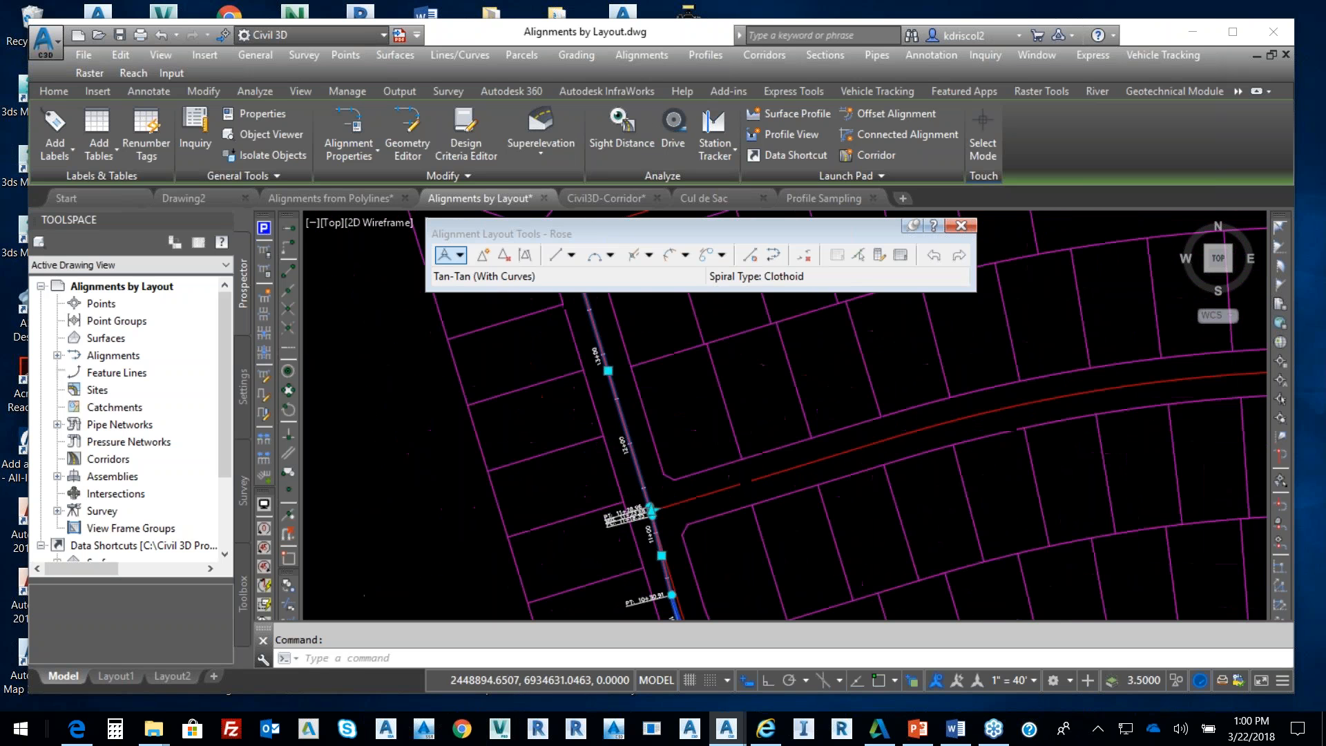
{"action": "scroll", "coordinate": [671, 537], "scroll_direction": "up", "scroll_amount": 3}
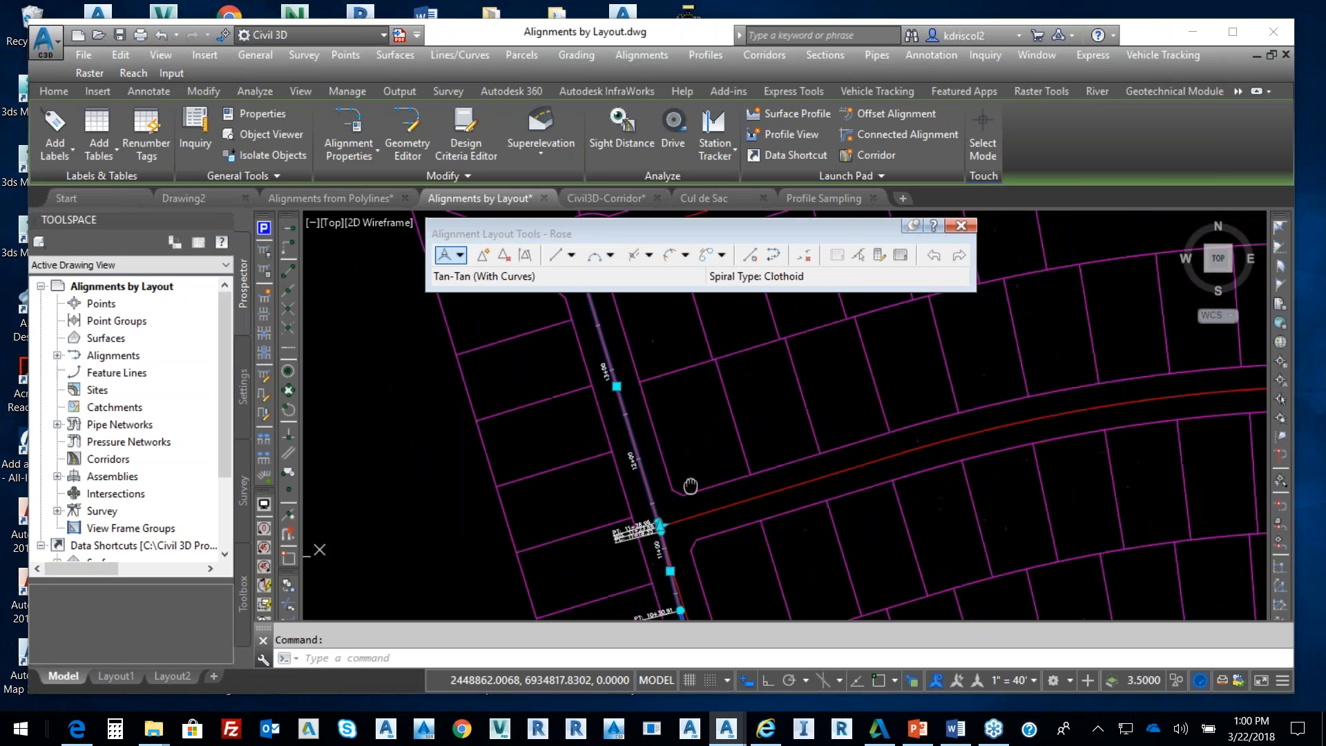
{"action": "middle_click_drag", "start_coordinate": [686, 477], "coordinate": [624, 295]}
{"action": "middle_click_drag", "start_coordinate": [739, 468], "coordinate": [734, 456]}
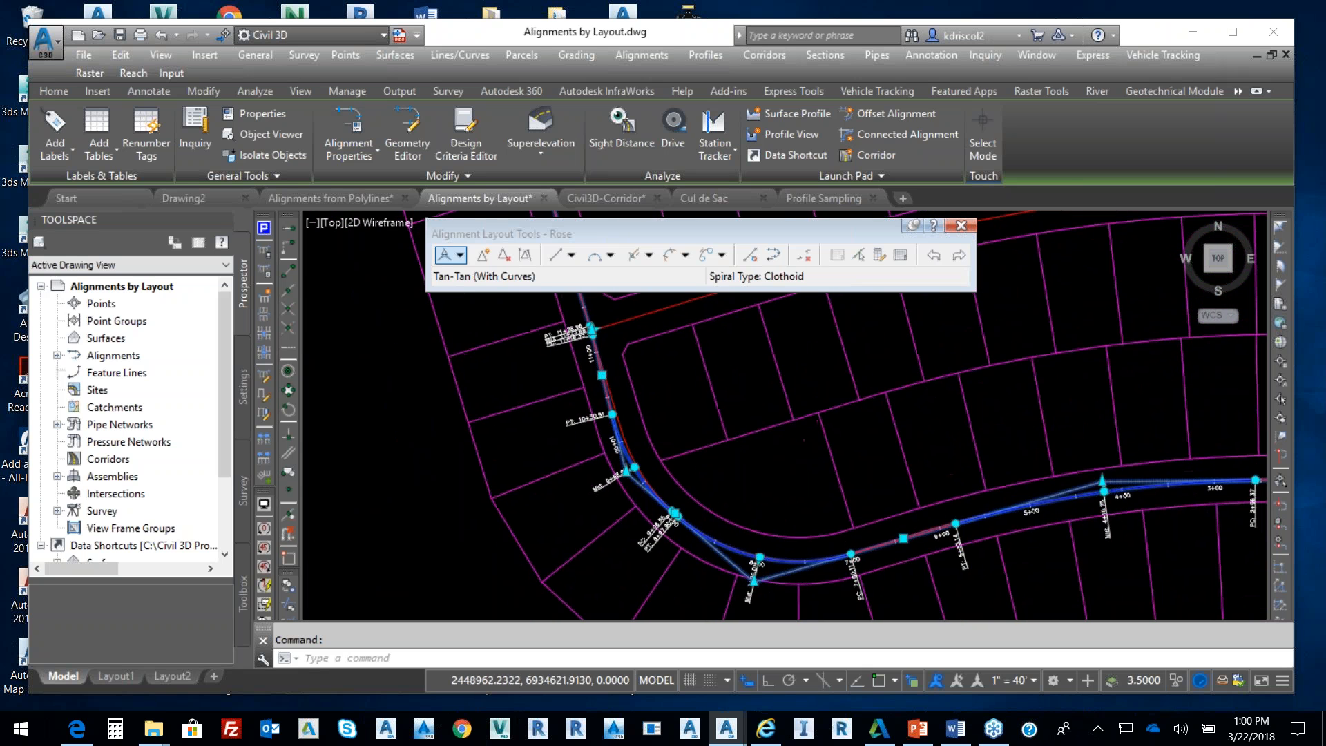
{"action": "scroll", "coordinate": [699, 466], "scroll_direction": "up", "scroll_amount": 5}
{"action": "scroll", "coordinate": [516, 478], "scroll_direction": "up", "scroll_amount": 2}
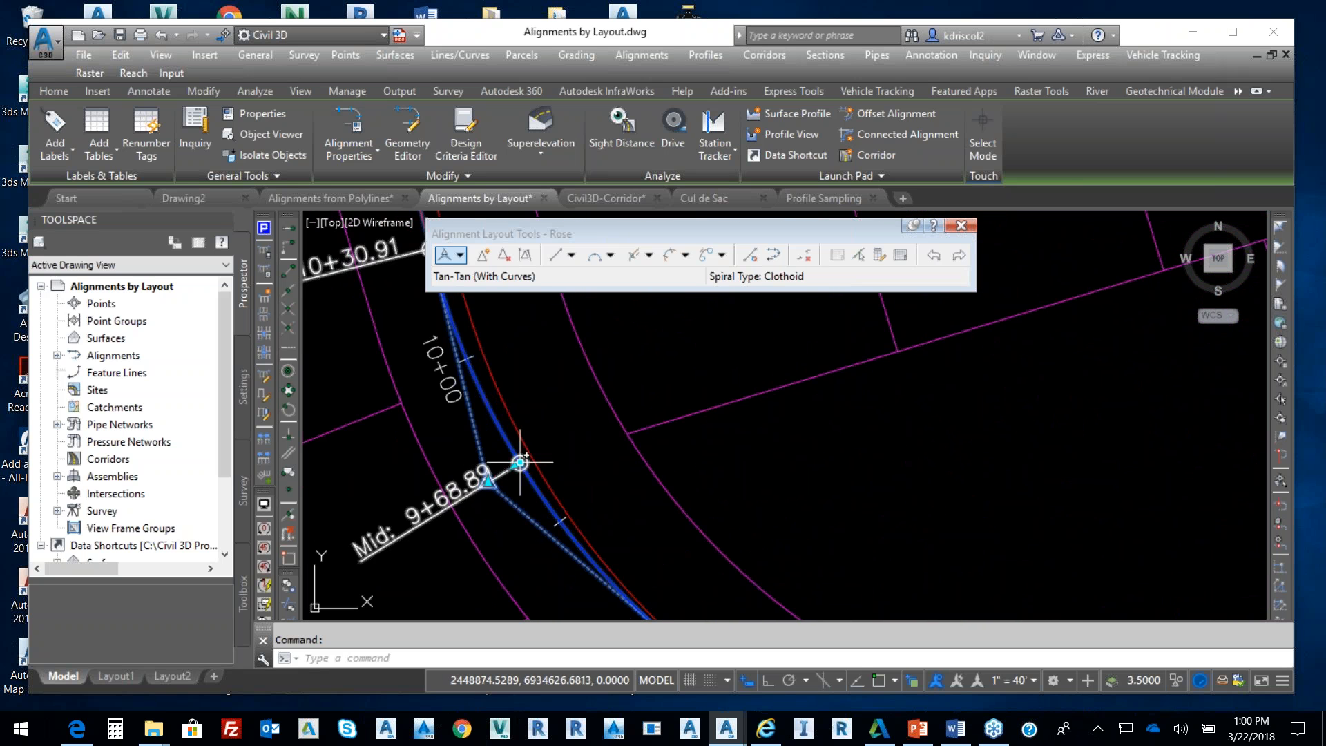
{"action": "left_click", "coordinate": [520, 462]}
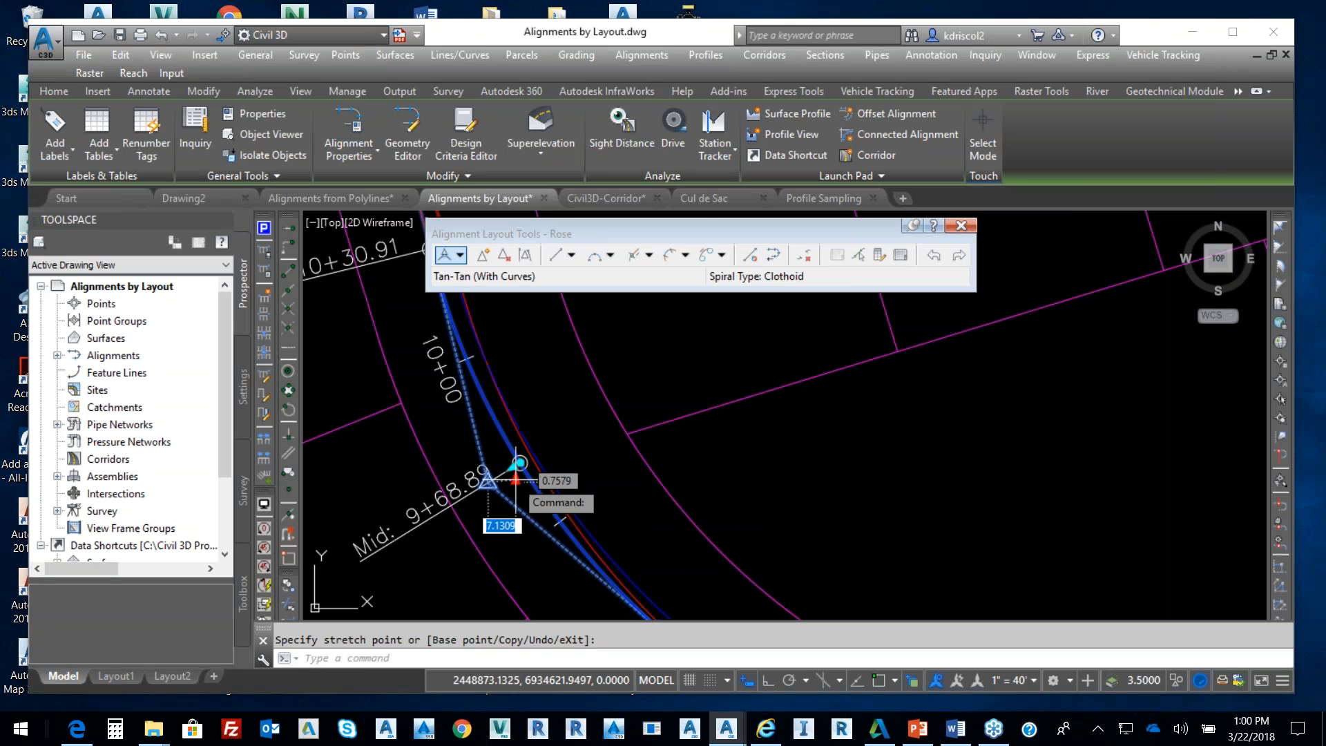
{"action": "left_click", "coordinate": [516, 485]}
Adjust Rose's other northern curve grip to fit the centerline, then cancel the stretch
{"action": "scroll", "coordinate": [625, 501], "scroll_direction": "down", "scroll_amount": 5}
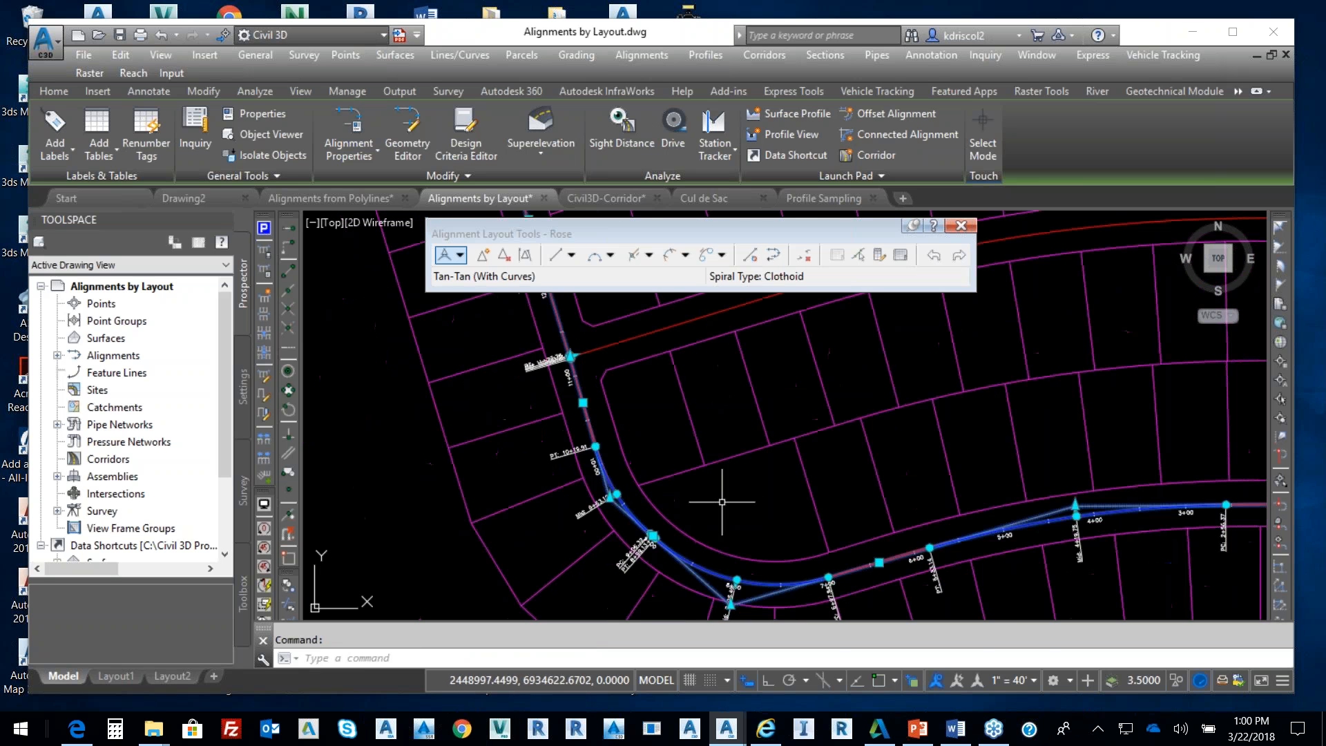
{"action": "middle_click_drag", "start_coordinate": [650, 469], "coordinate": [639, 461]}
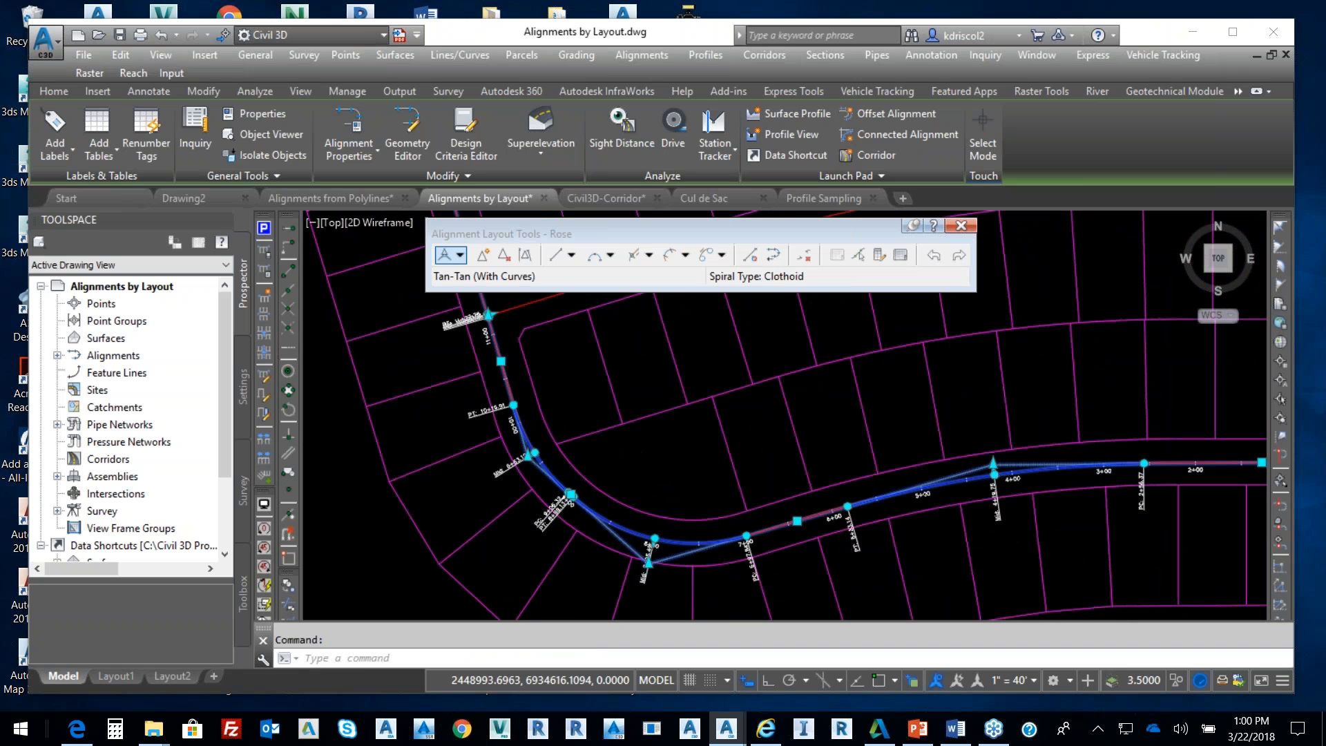
{"action": "scroll", "coordinate": [946, 473], "scroll_direction": "up", "scroll_amount": 2}
{"action": "scroll", "coordinate": [392, 508], "scroll_direction": "up", "scroll_amount": 5}
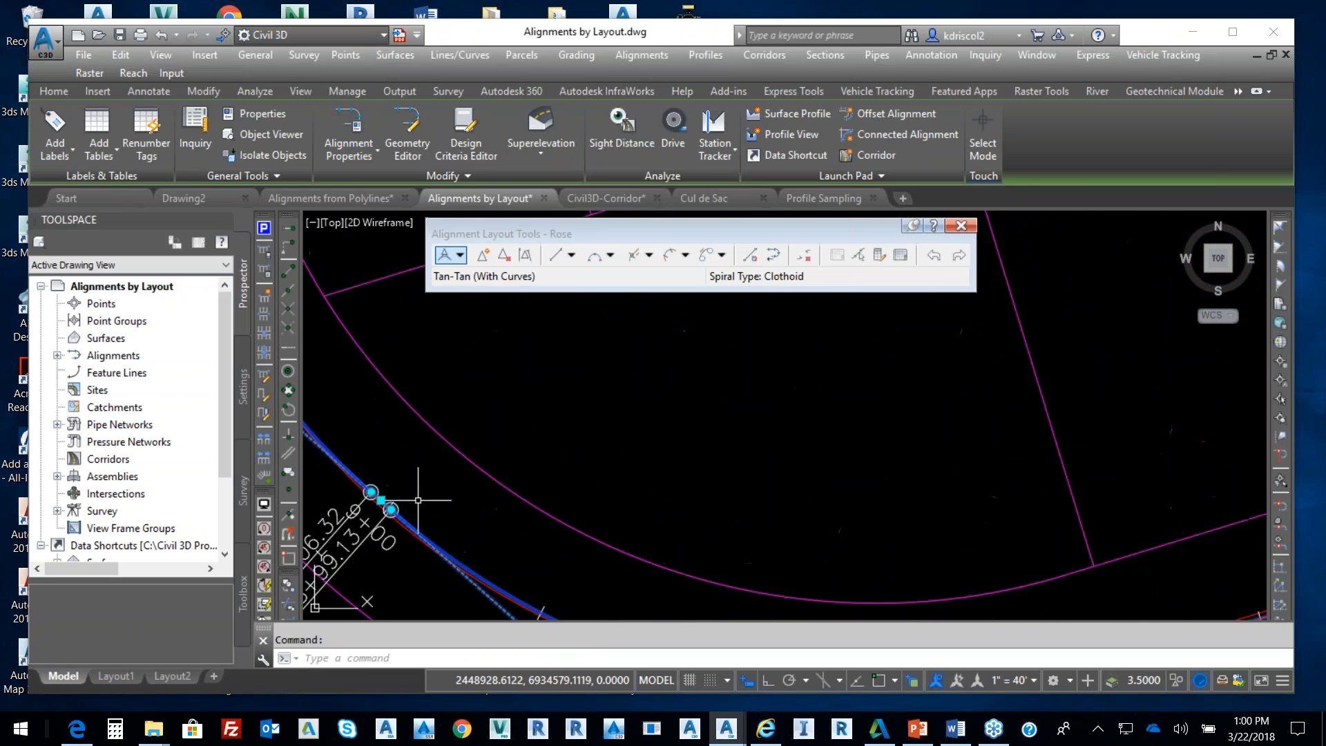
{"action": "left_click", "coordinate": [366, 506]}
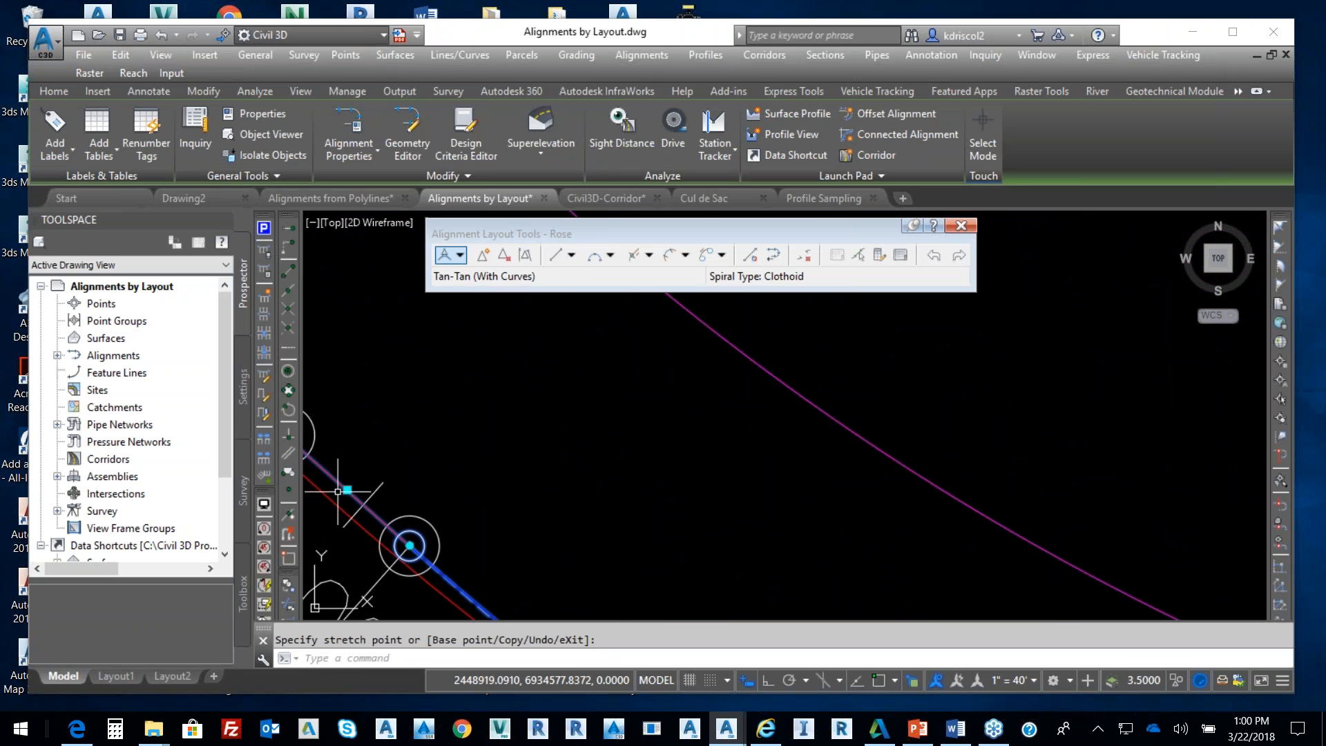
{"action": "left_click", "coordinate": [347, 490]}
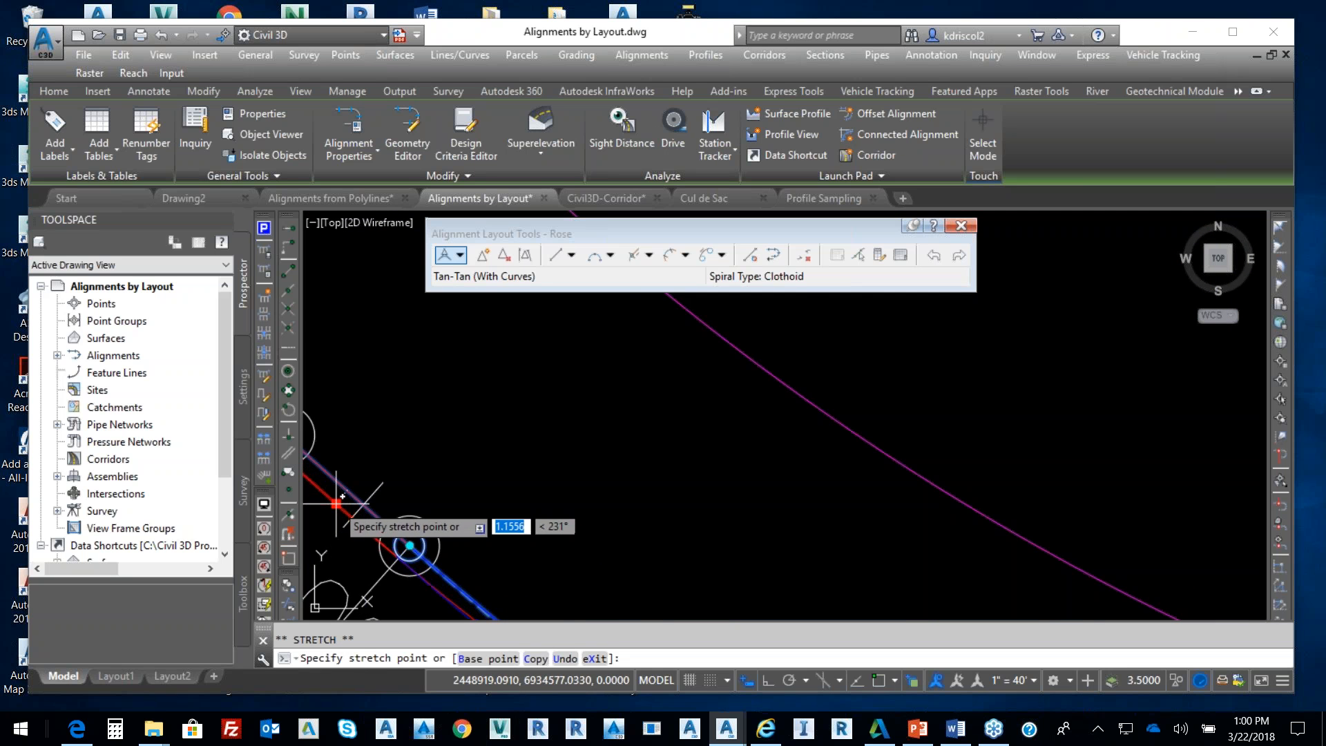
{"action": "left_click", "coordinate": [339, 506]}
{"action": "scroll", "coordinate": [566, 463], "scroll_direction": "down", "scroll_amount": 4}
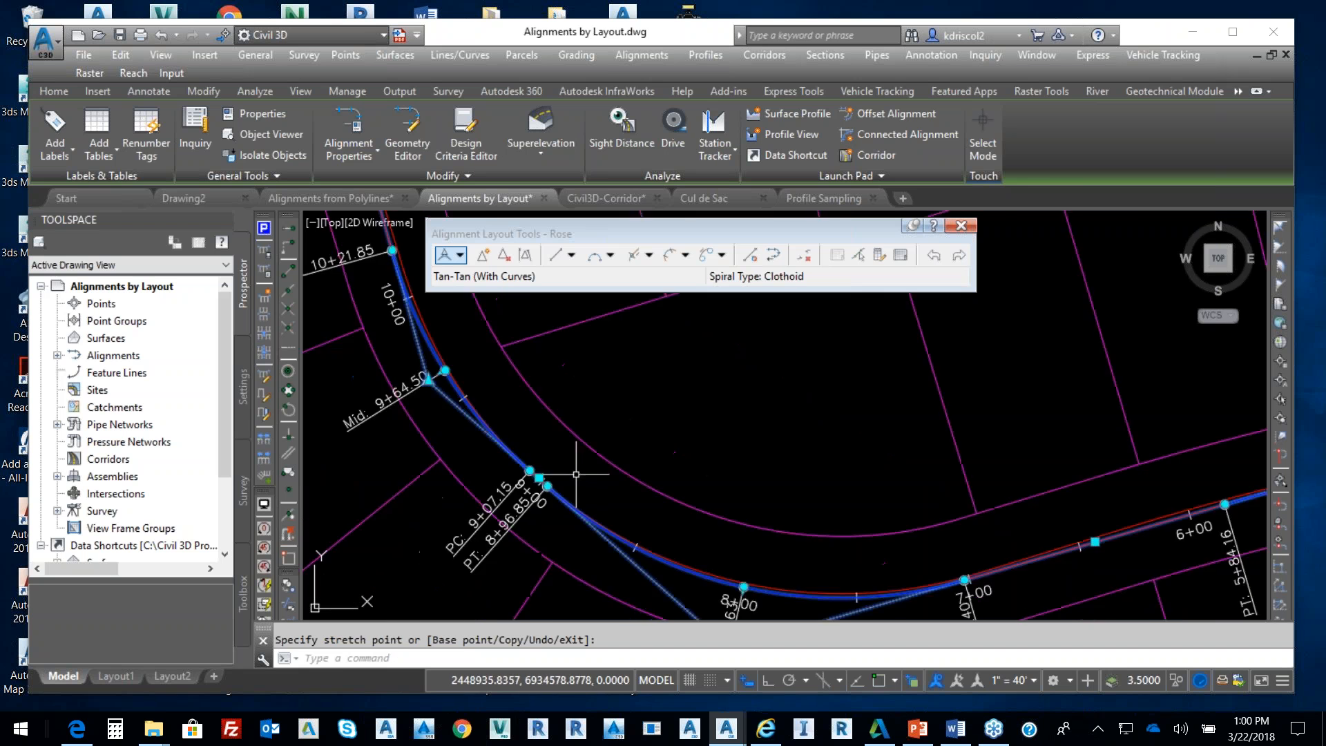
{"action": "middle_click_drag", "start_coordinate": [555, 450], "coordinate": [599, 458]}
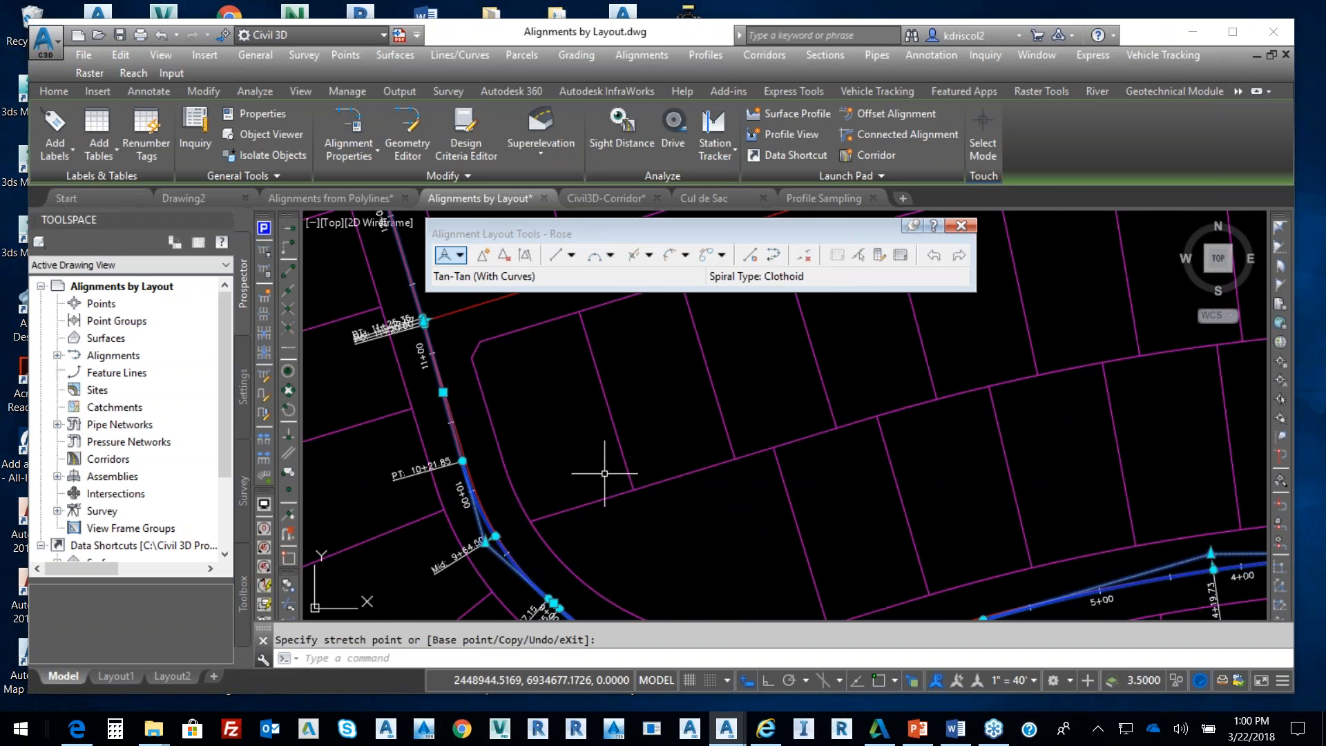
{"action": "key", "text": "Escape"}
{"action": "scroll", "coordinate": [690, 467], "scroll_direction": "down", "scroll_amount": 3}
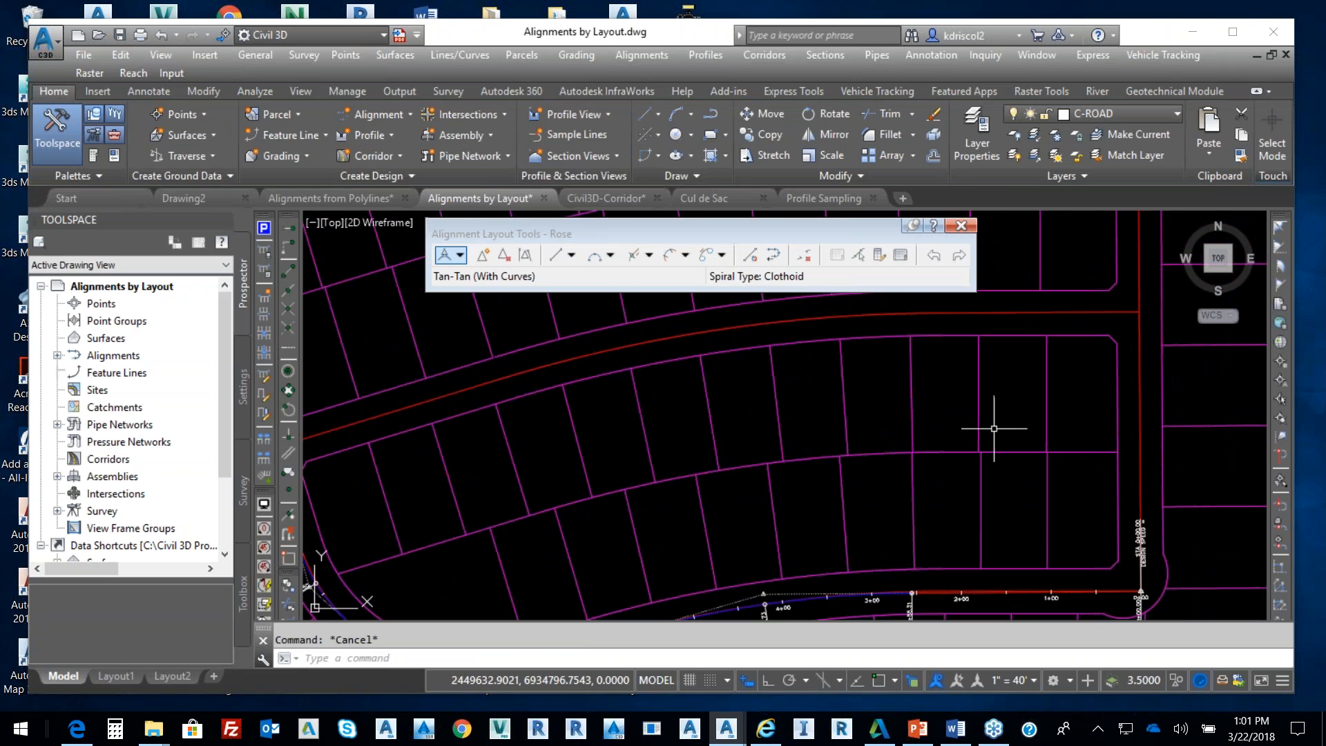
Close Rose's layout tools and start a layout alignment named Parker Place
{"action": "left_click", "coordinate": [961, 225]}
{"action": "mouse_move", "coordinate": [858, 335]}
{"action": "middle_mouse_down"}
{"action": "mouse_move", "coordinate": [1074, 361]}
{"action": "mouse_move", "coordinate": [1133, 331]}
{"action": "mouse_move", "coordinate": [1043, 355]}
{"action": "mouse_move", "coordinate": [1000, 349]}
{"action": "middle_mouse_up"}
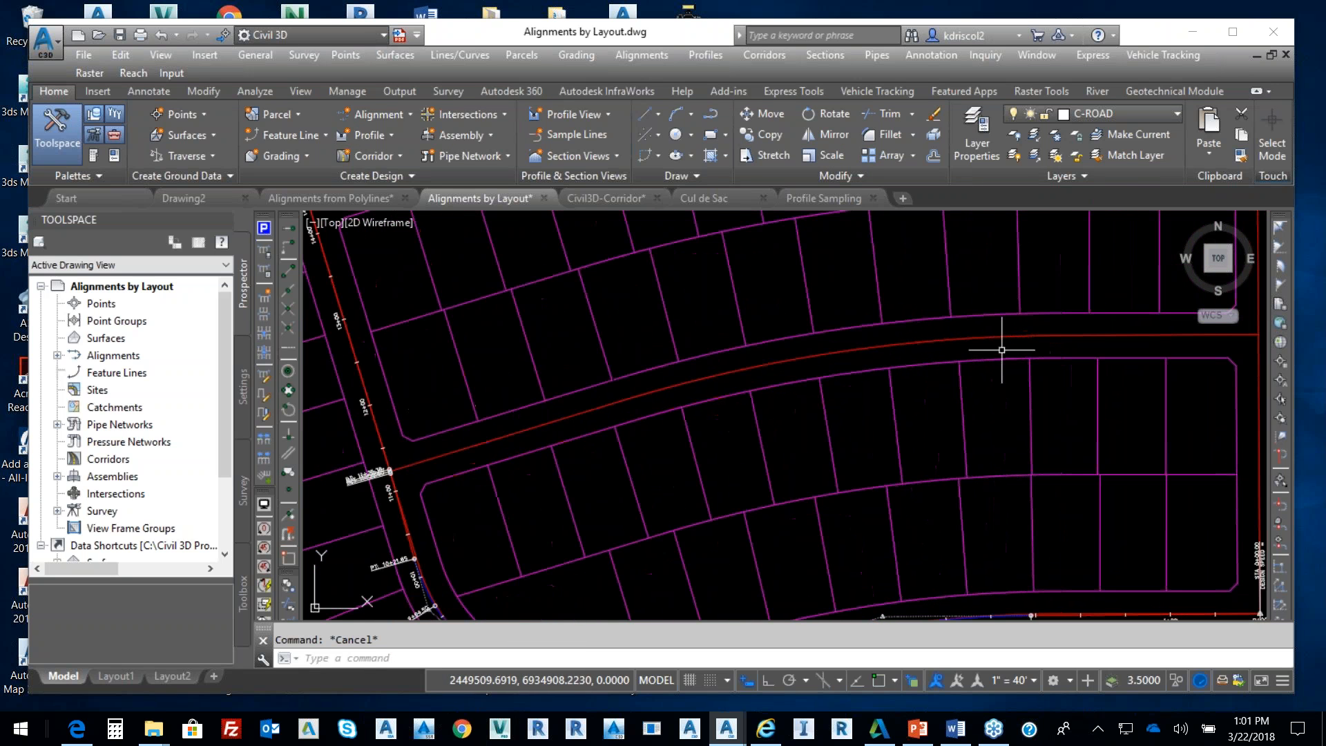
{"action": "mouse_move", "coordinate": [607, 417]}
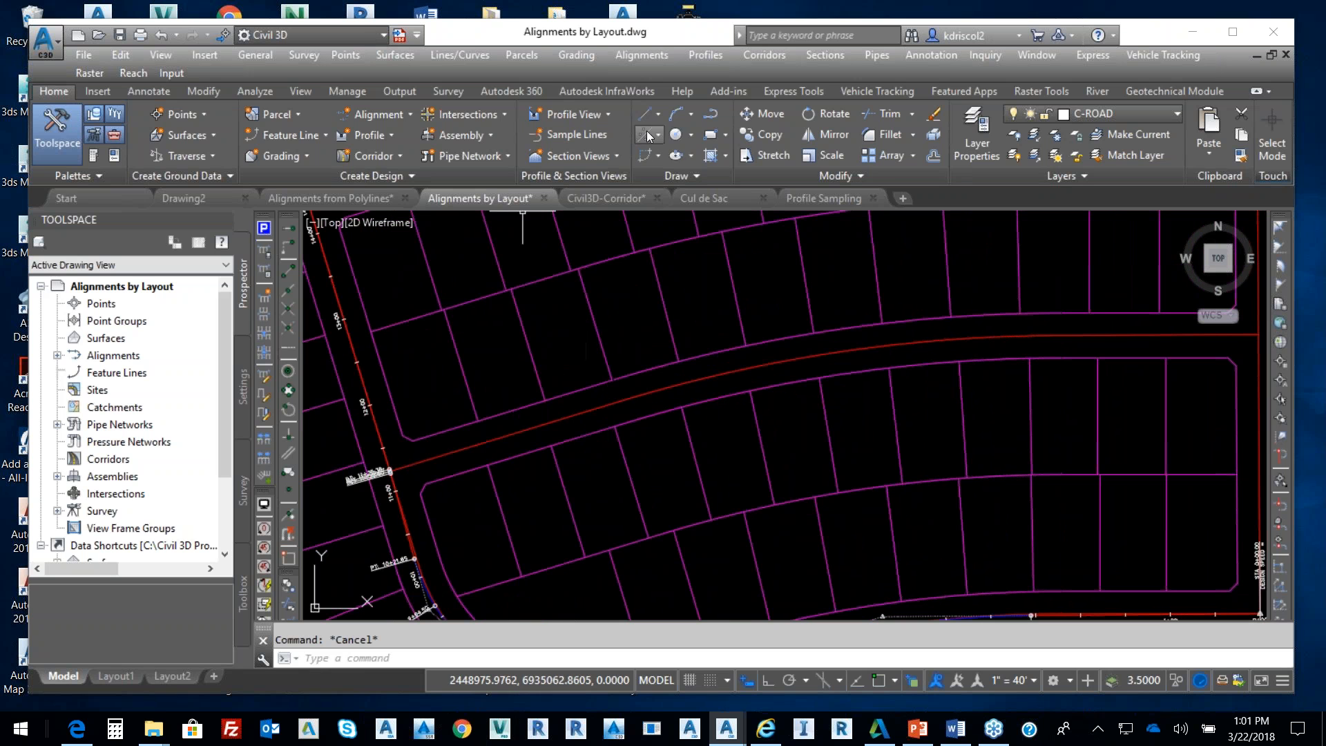
{"action": "left_click", "coordinate": [652, 56]}
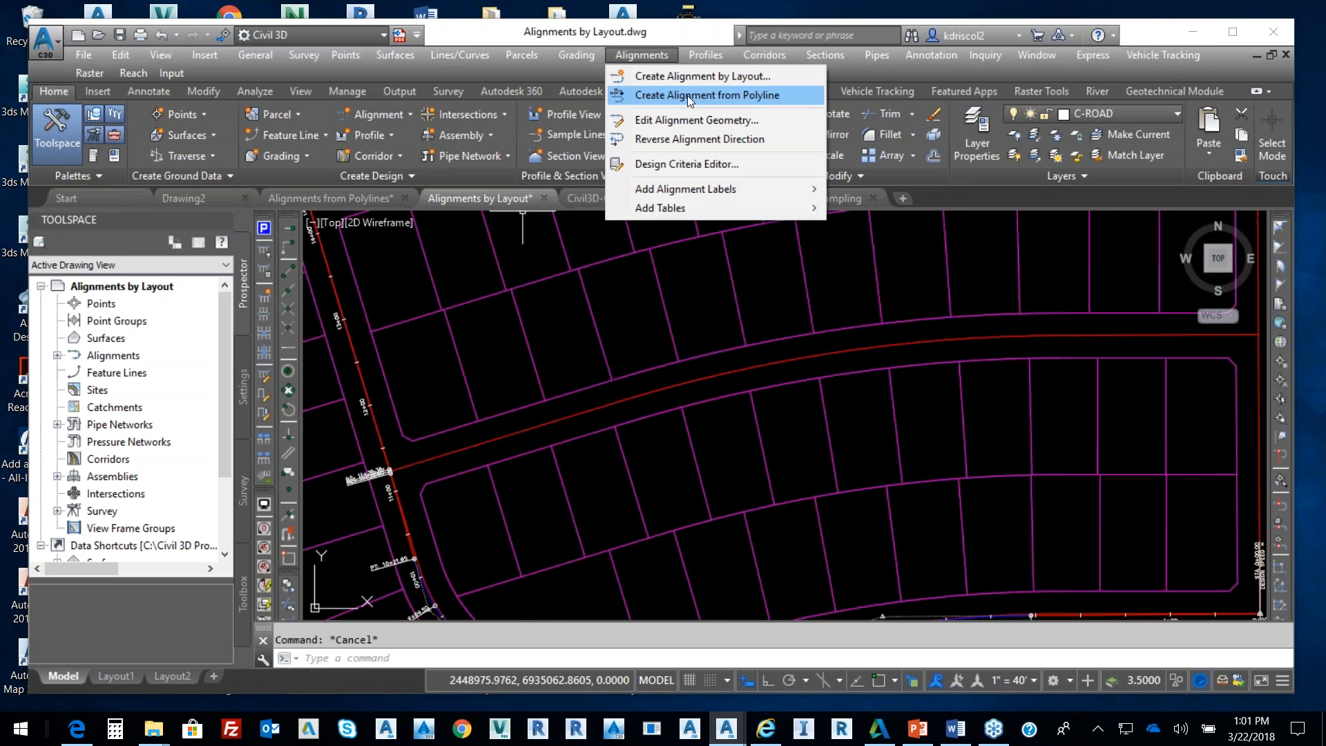
{"action": "left_click", "coordinate": [694, 76]}
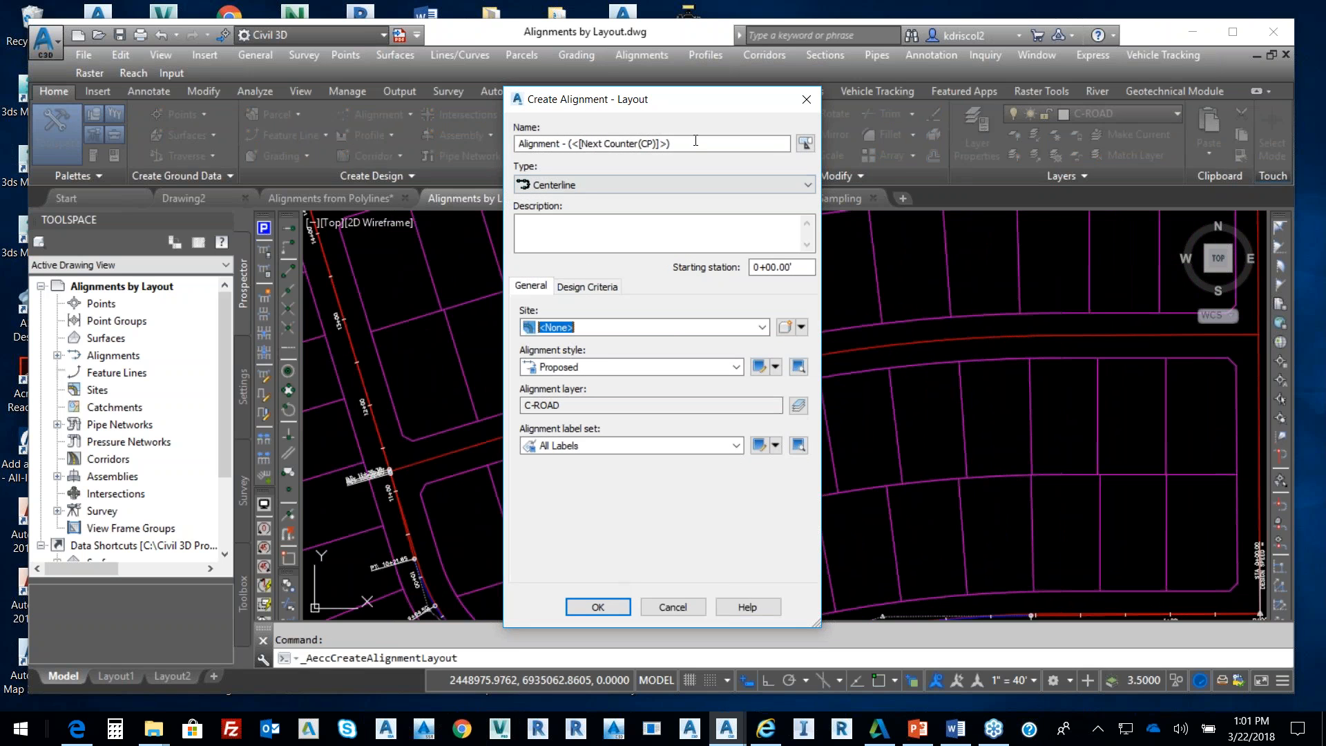
{"action": "left_click_drag", "start_coordinate": [673, 144], "coordinate": [542, 165]}
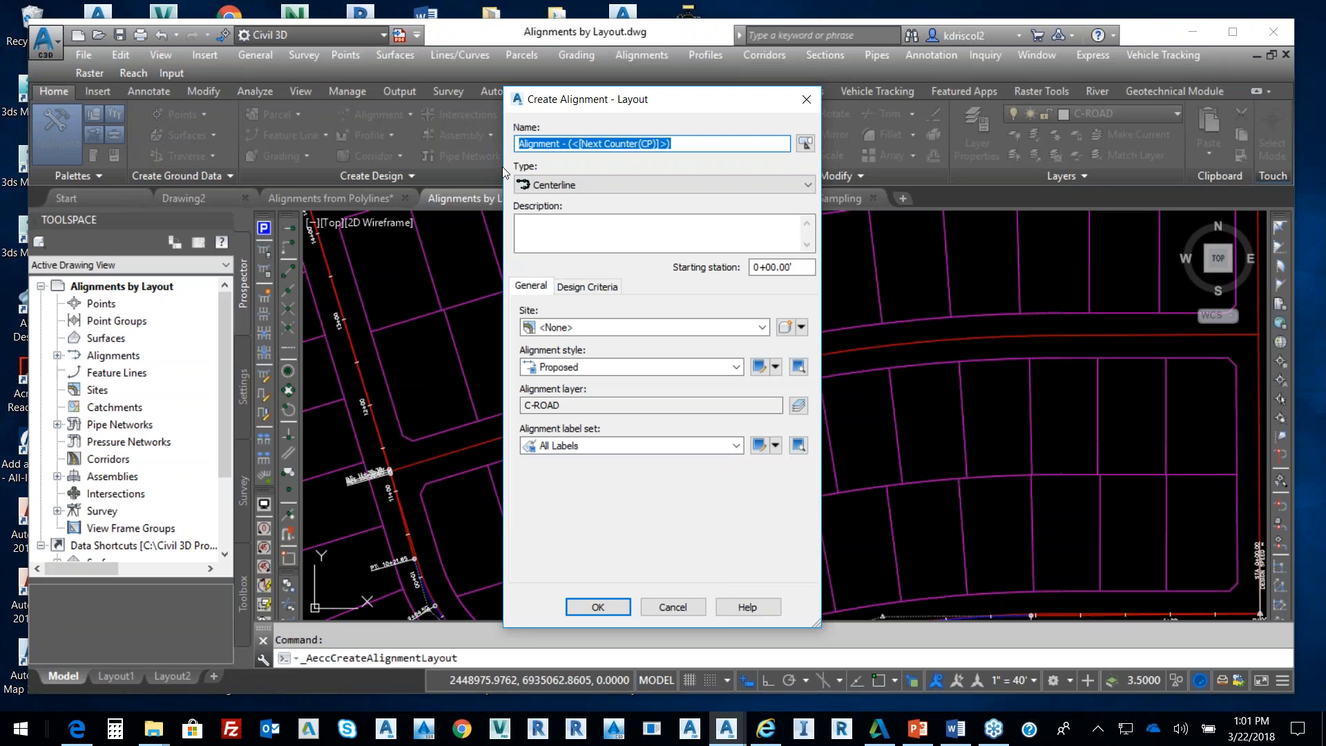
{"action": "type", "text": "Parker Place"}
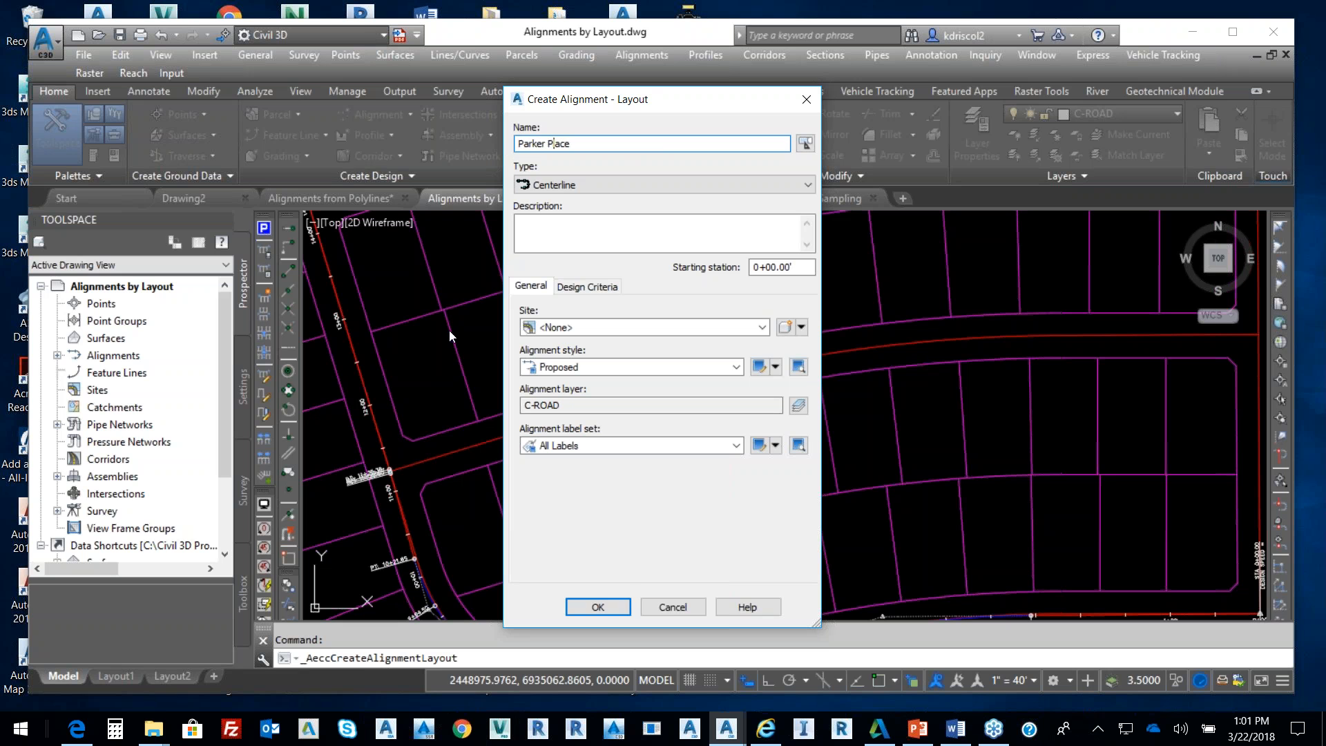
Draw Parker Place tangents without curves along the middle road, bending at station 4+68.95
{"action": "left_click", "coordinate": [619, 604]}
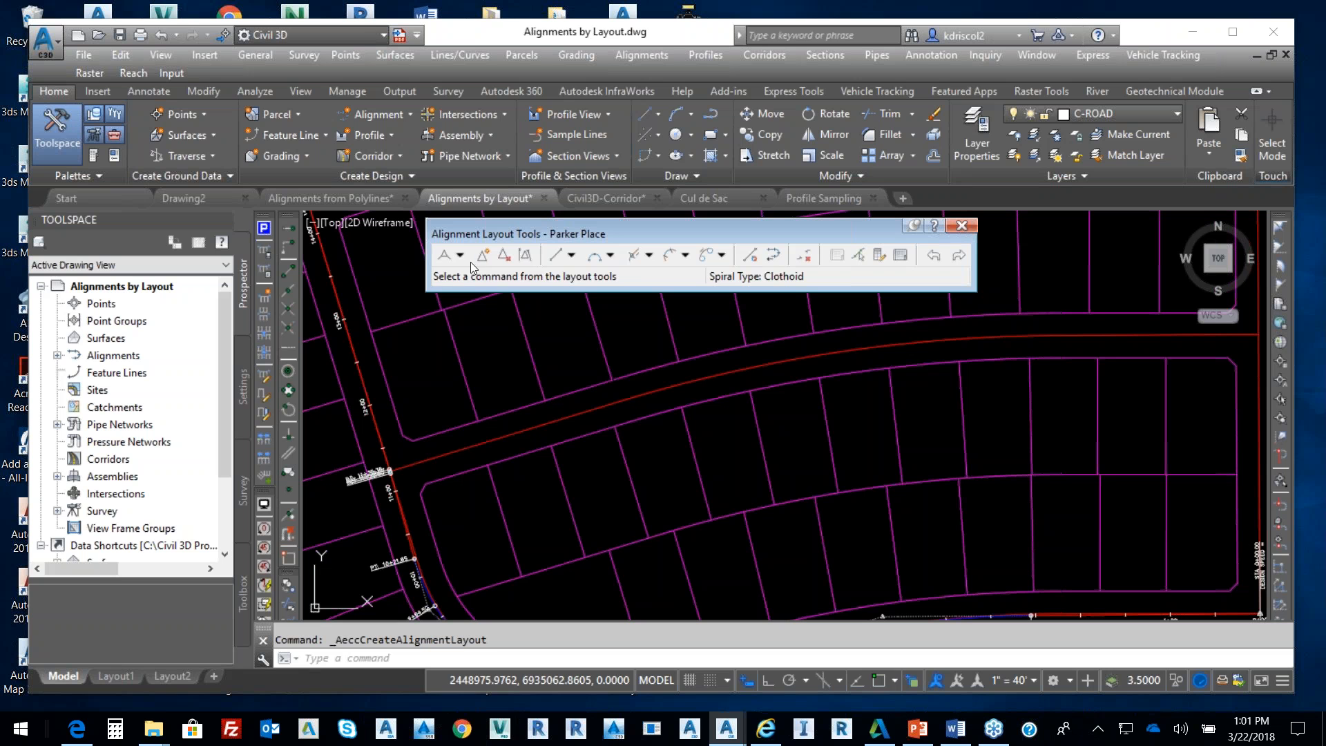
{"action": "left_click", "coordinate": [460, 255]}
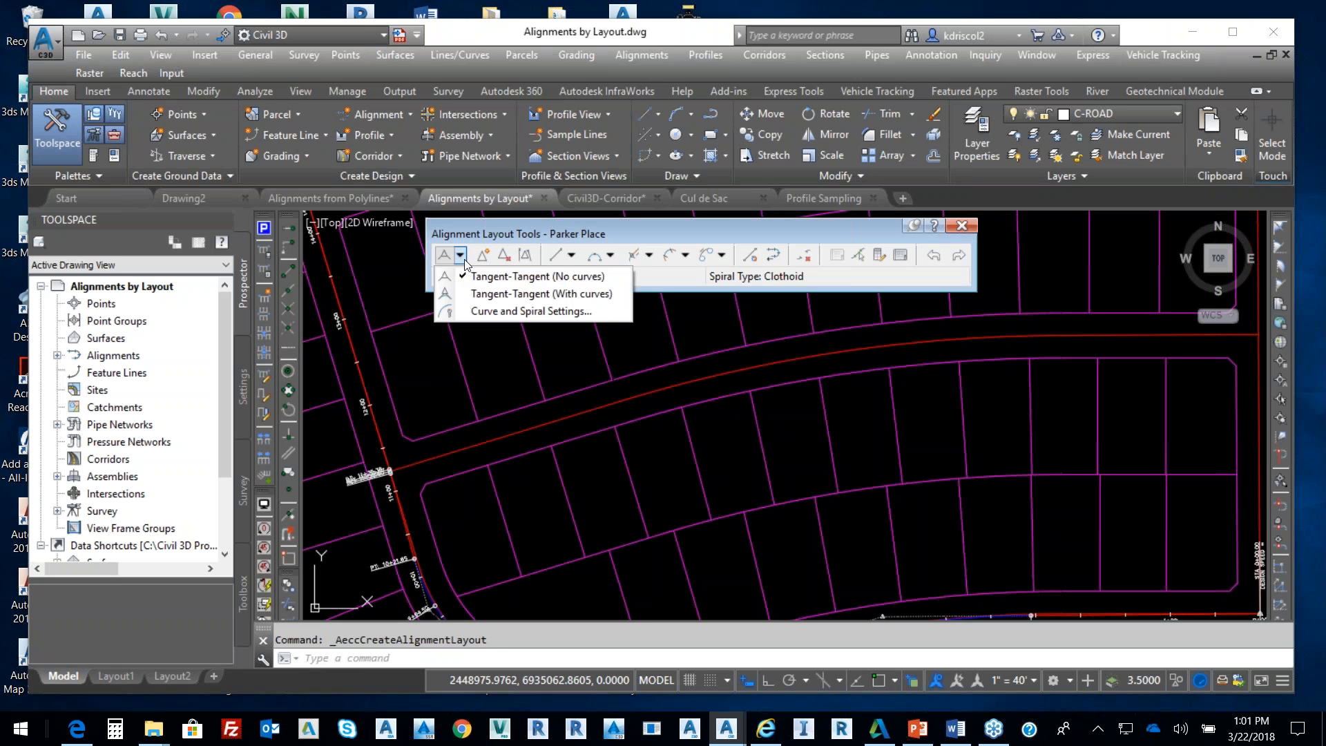
{"action": "left_click", "coordinate": [481, 293]}
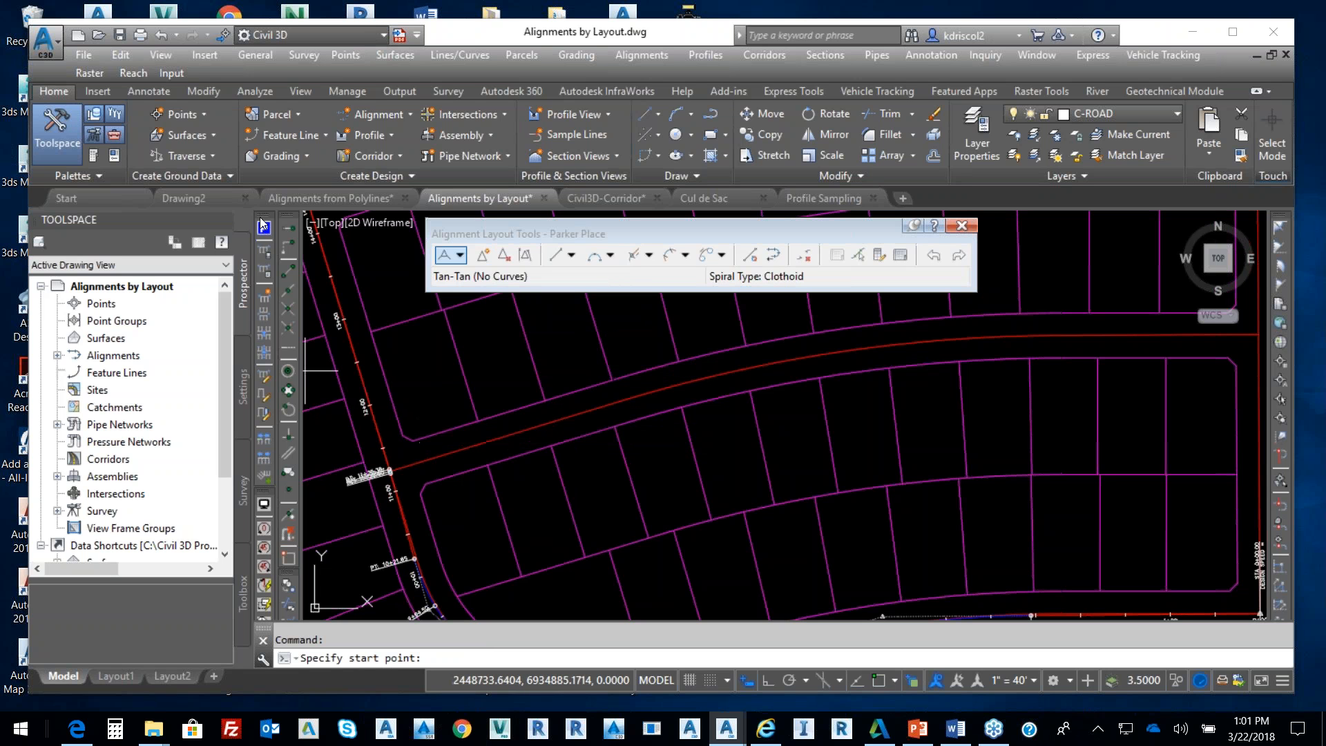
{"action": "left_click", "coordinate": [289, 275]}
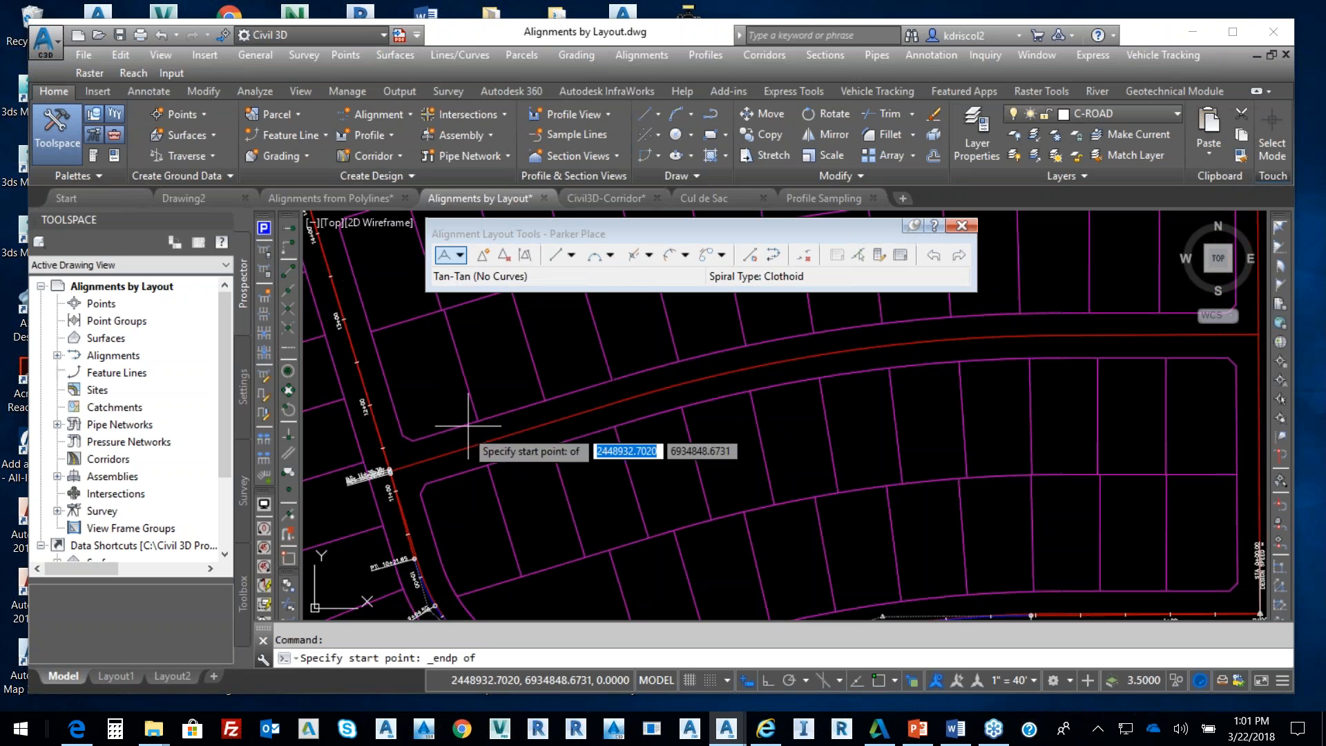
{"action": "left_click", "coordinate": [409, 469]}
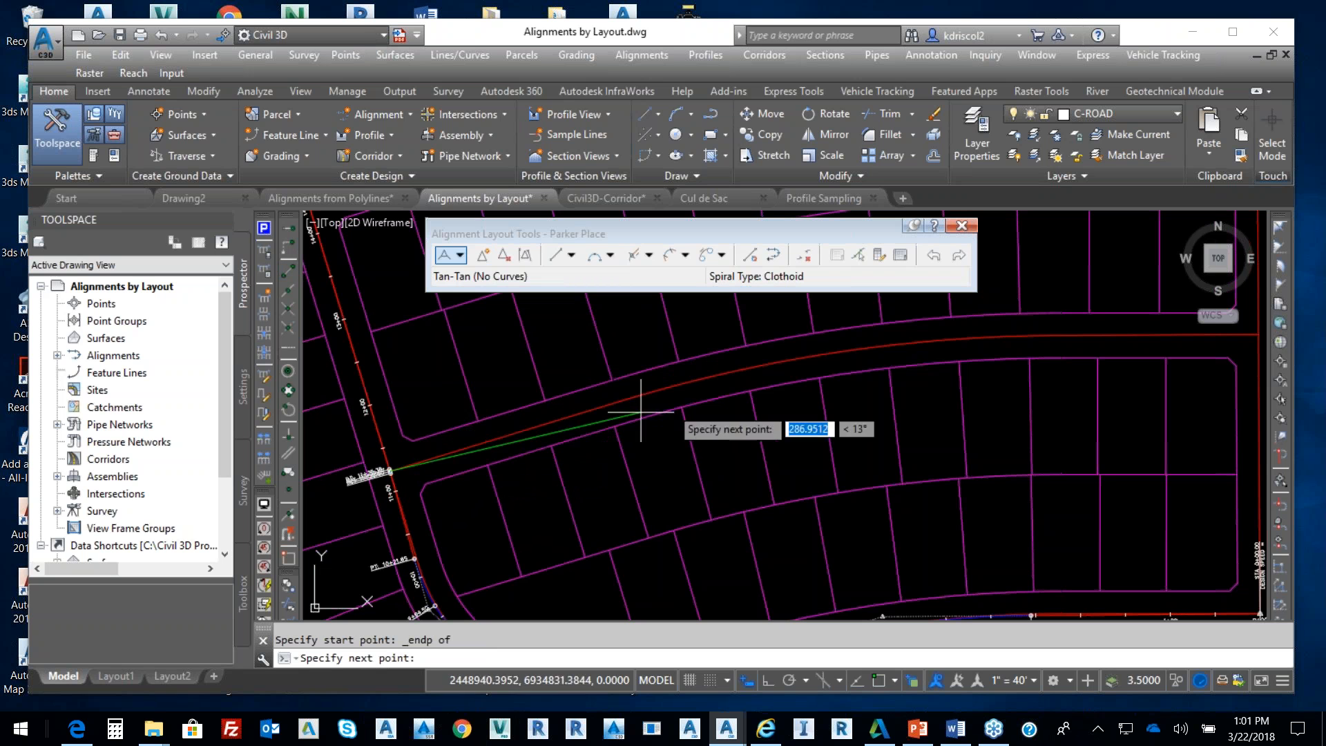
{"action": "left_click", "coordinate": [793, 349]}
{"action": "middle_click_drag", "start_coordinate": [1078, 351], "coordinate": [746, 395]}
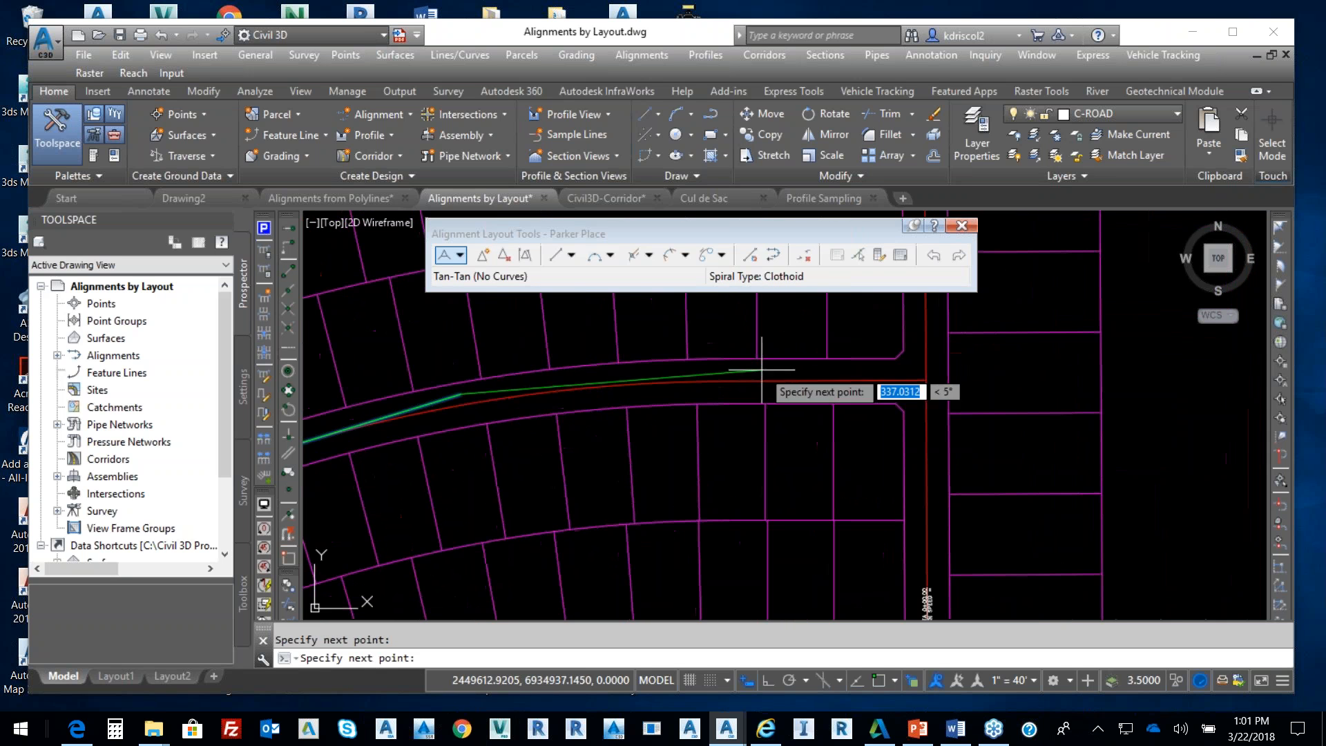
{"action": "left_click", "coordinate": [290, 275]}
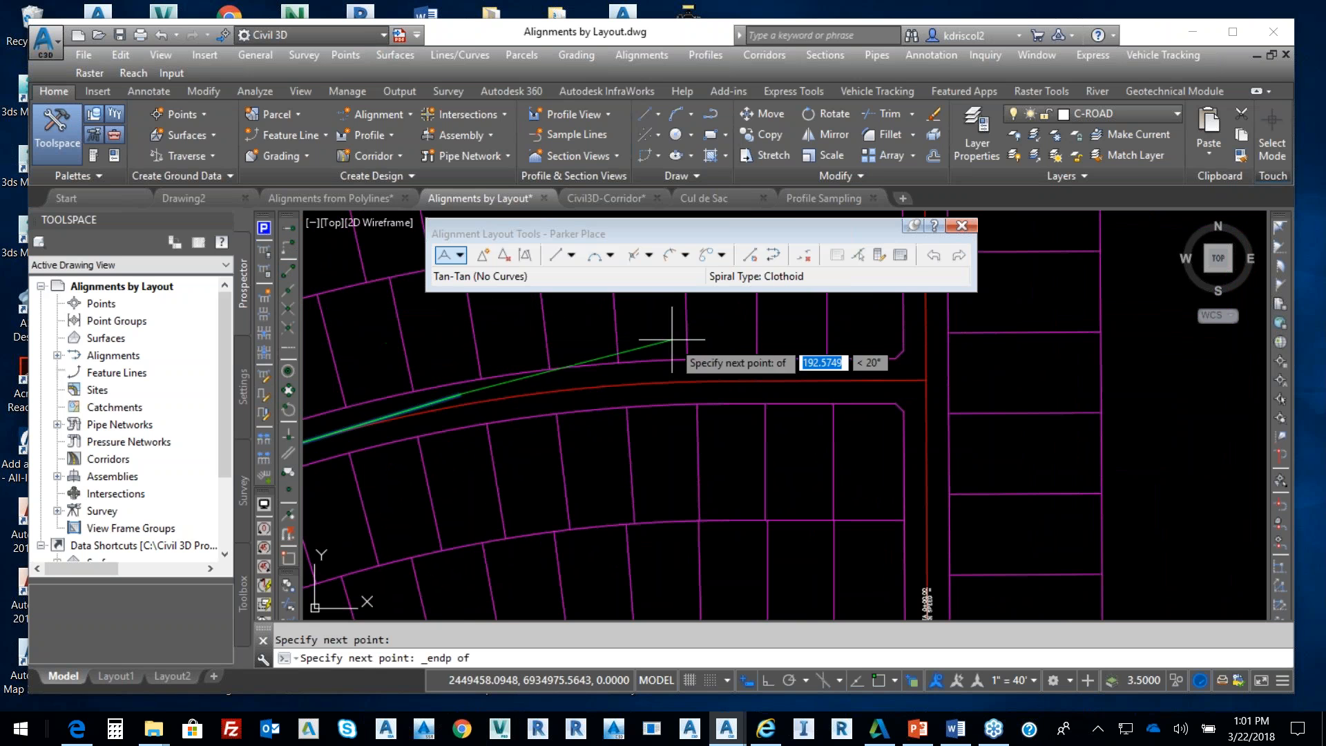
{"action": "left_click", "coordinate": [851, 378]}
{"action": "key", "text": "Return"}
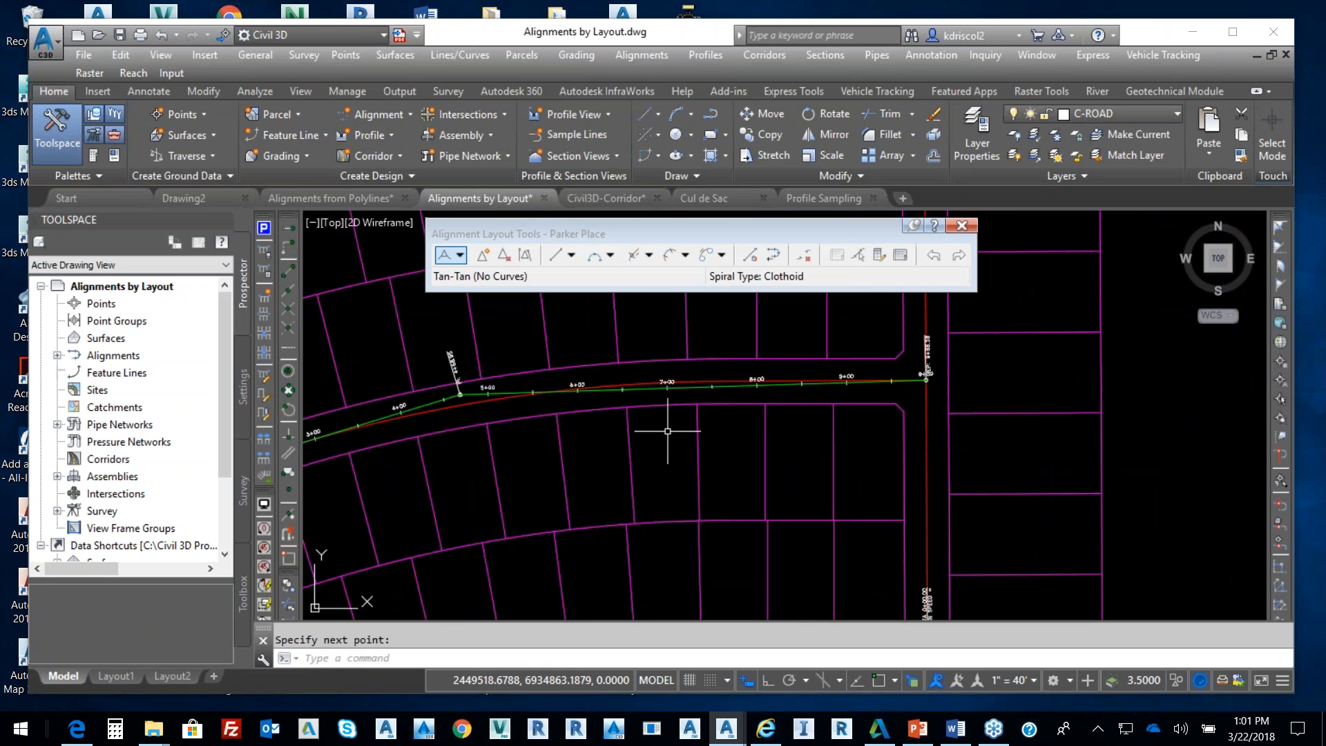
Bring the bend into view and open the Curve Creation Tools dropdown
{"action": "scroll", "coordinate": [455, 370], "scroll_direction": "up", "scroll_amount": 4}
{"action": "mouse_move", "coordinate": [452, 369]}
{"action": "middle_mouse_down"}
{"action": "mouse_move", "coordinate": [714, 388]}
{"action": "mouse_move", "coordinate": [718, 355]}
{"action": "middle_mouse_up"}
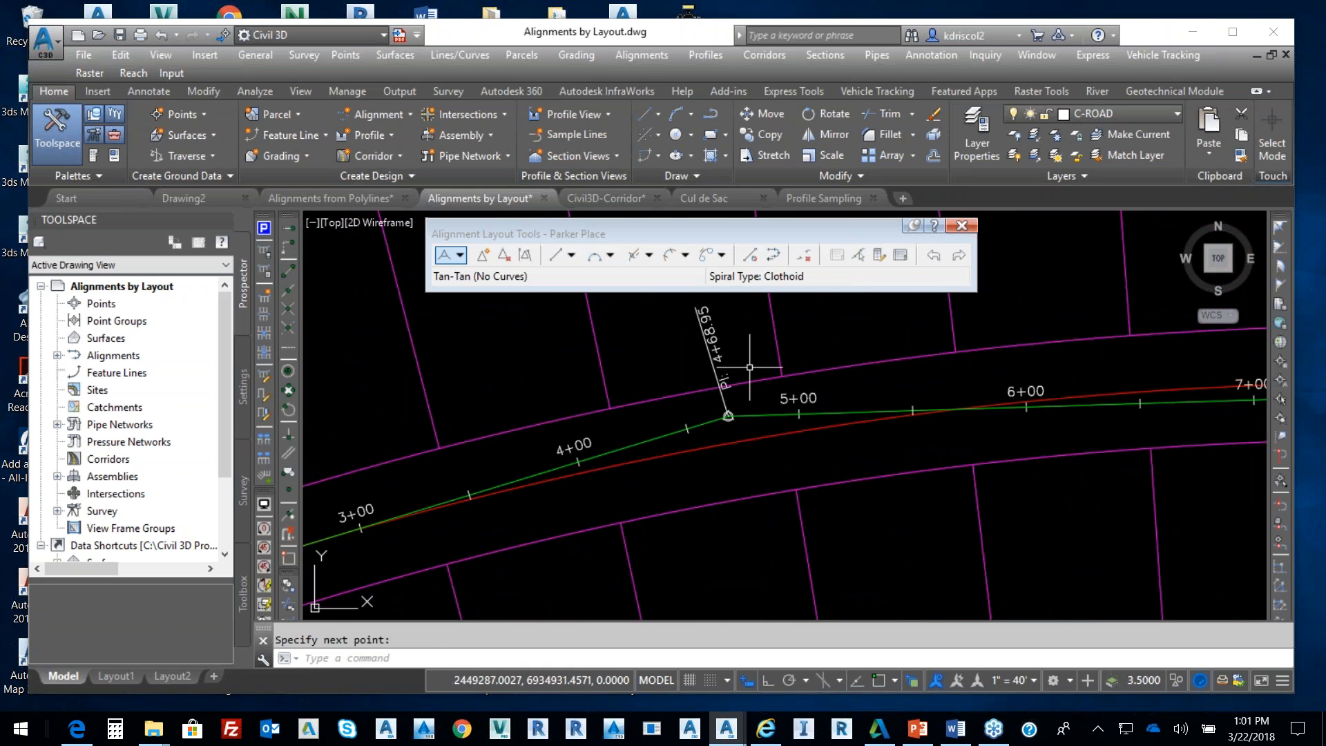
{"action": "left_click", "coordinate": [611, 256]}
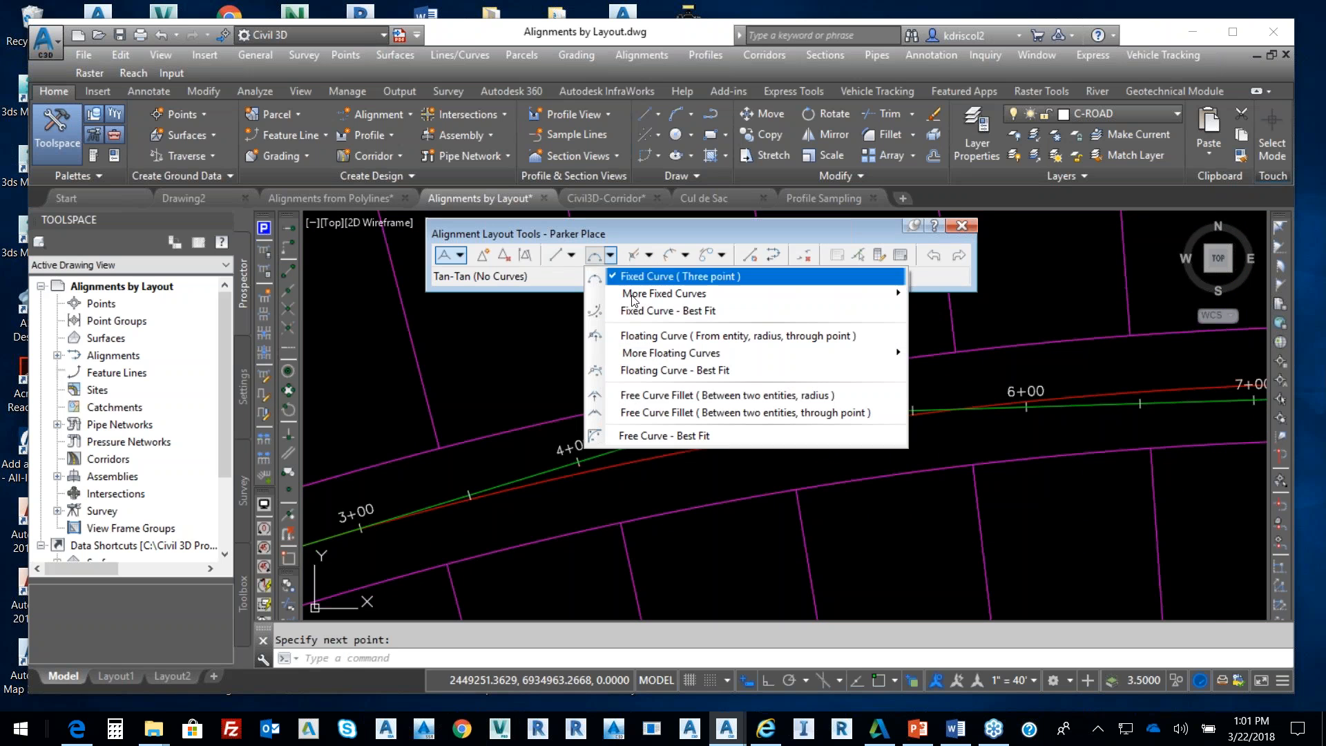
Fillet the two Parker Place tangents with a 1200-radius Lessthan180 free curve (PC 3+09.58 to PT 6+26.46)
{"action": "left_click", "coordinate": [647, 396]}
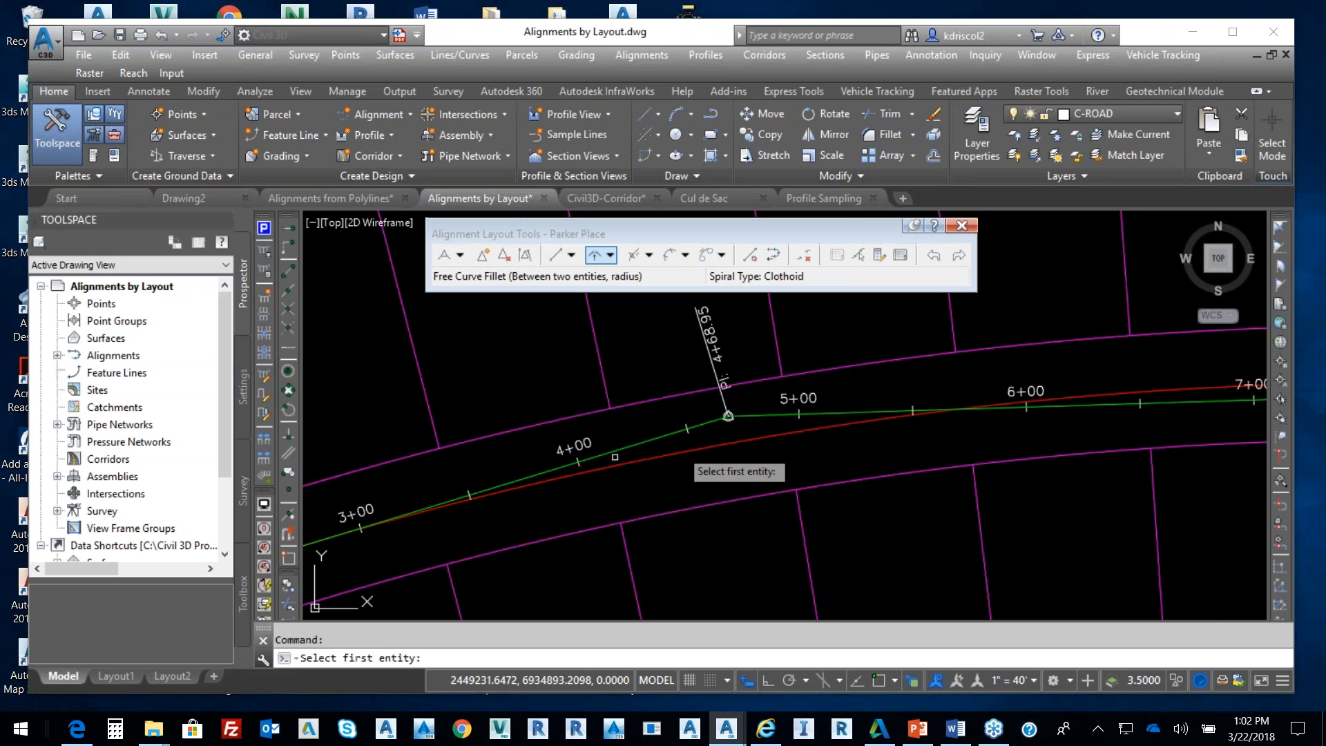
{"action": "left_click", "coordinate": [531, 476]}
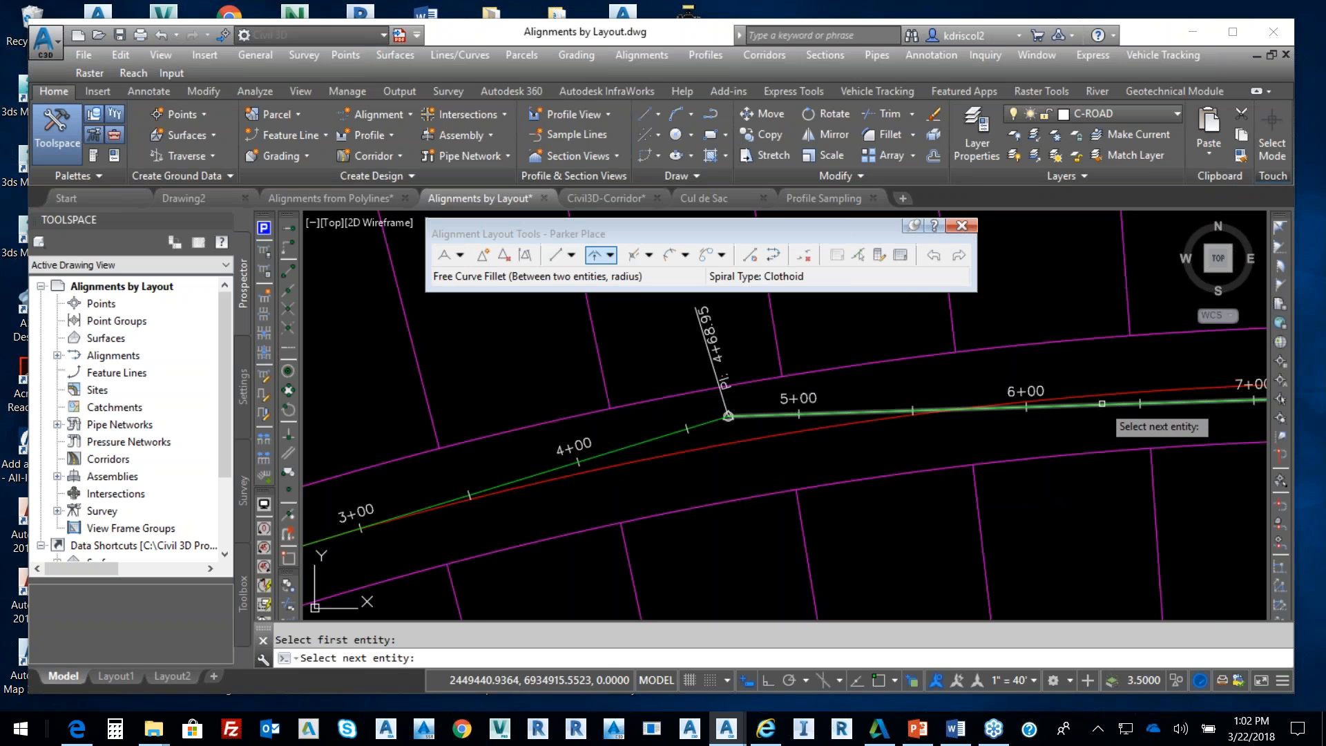
{"action": "left_click", "coordinate": [1101, 404]}
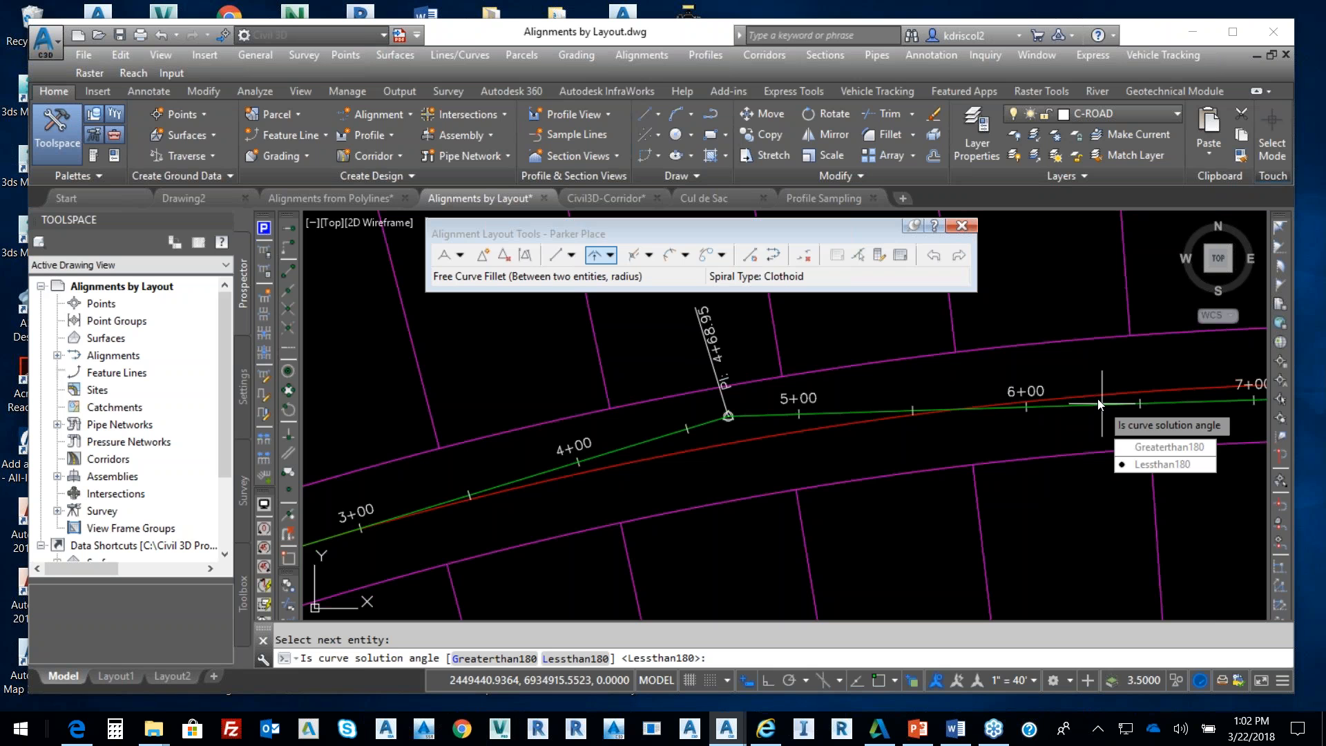
{"action": "key", "text": "Return"}
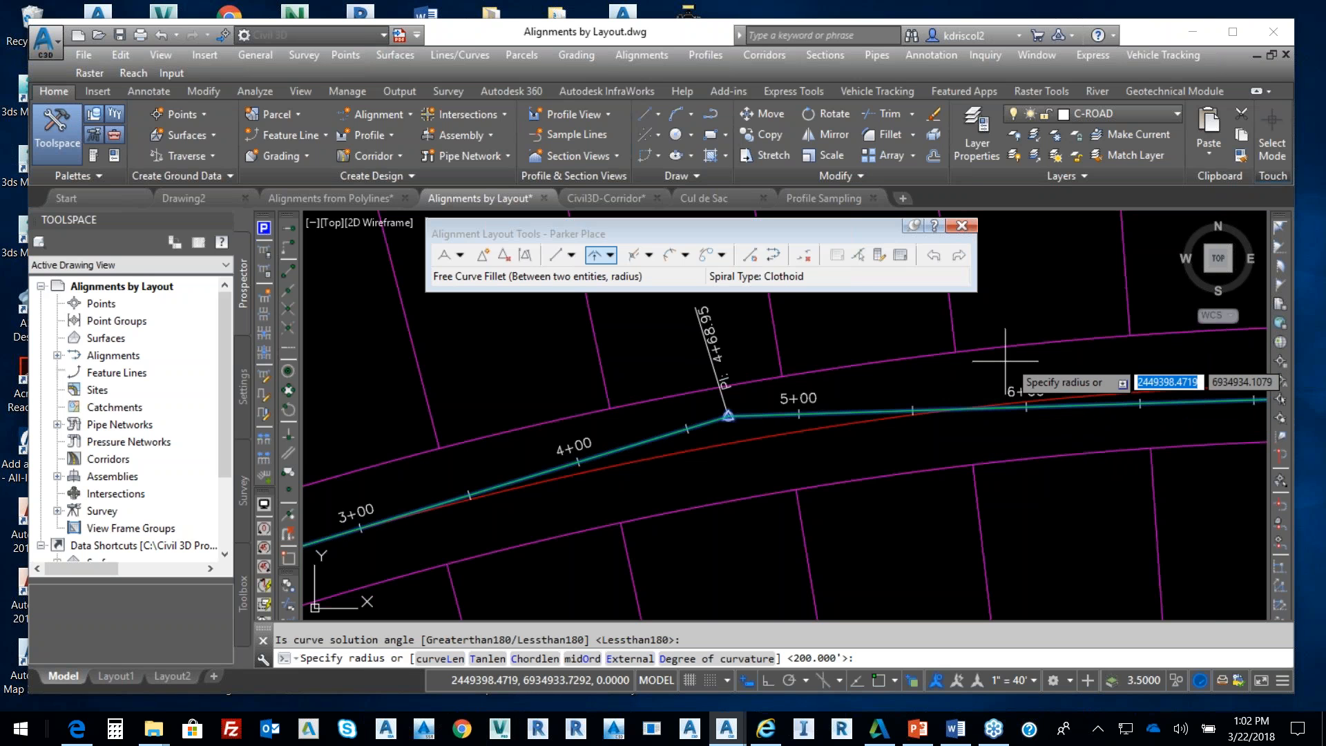
{"action": "type", "text": "12"}
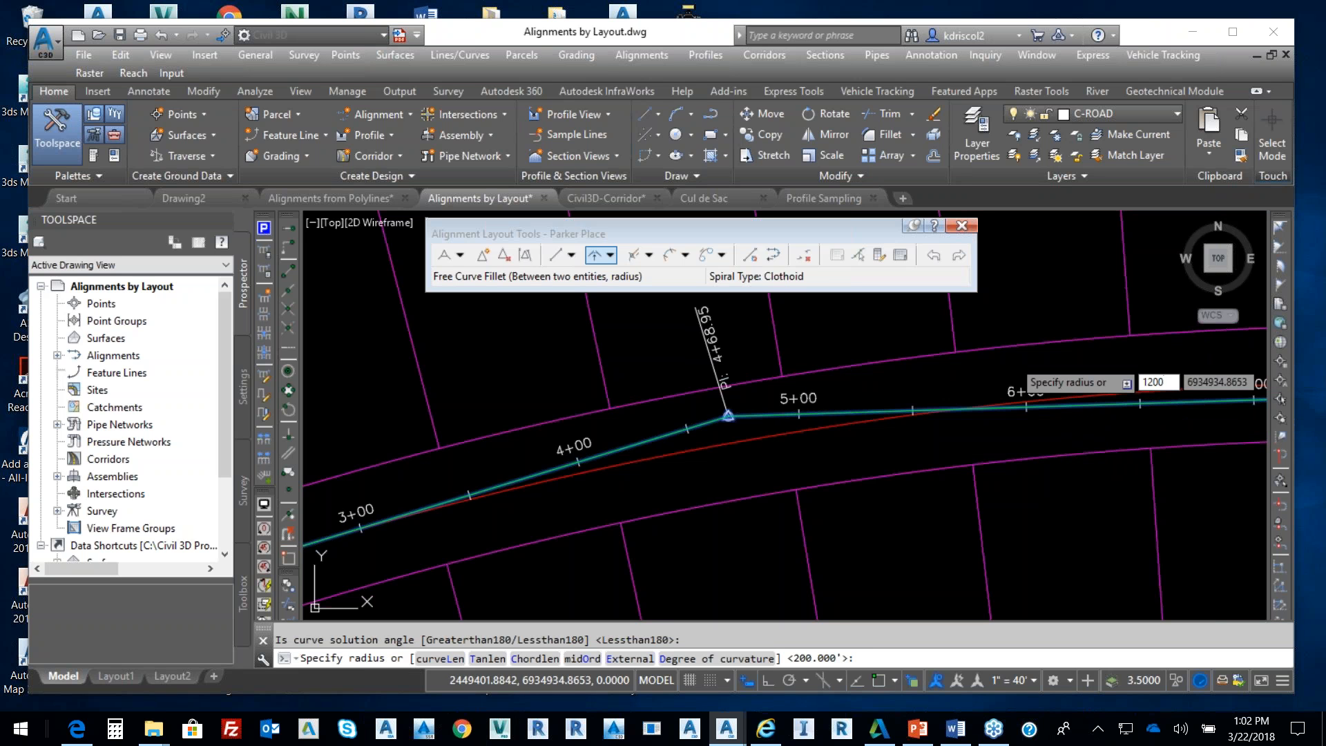
{"action": "type", "text": "00"}
{"action": "key", "text": "Return"}
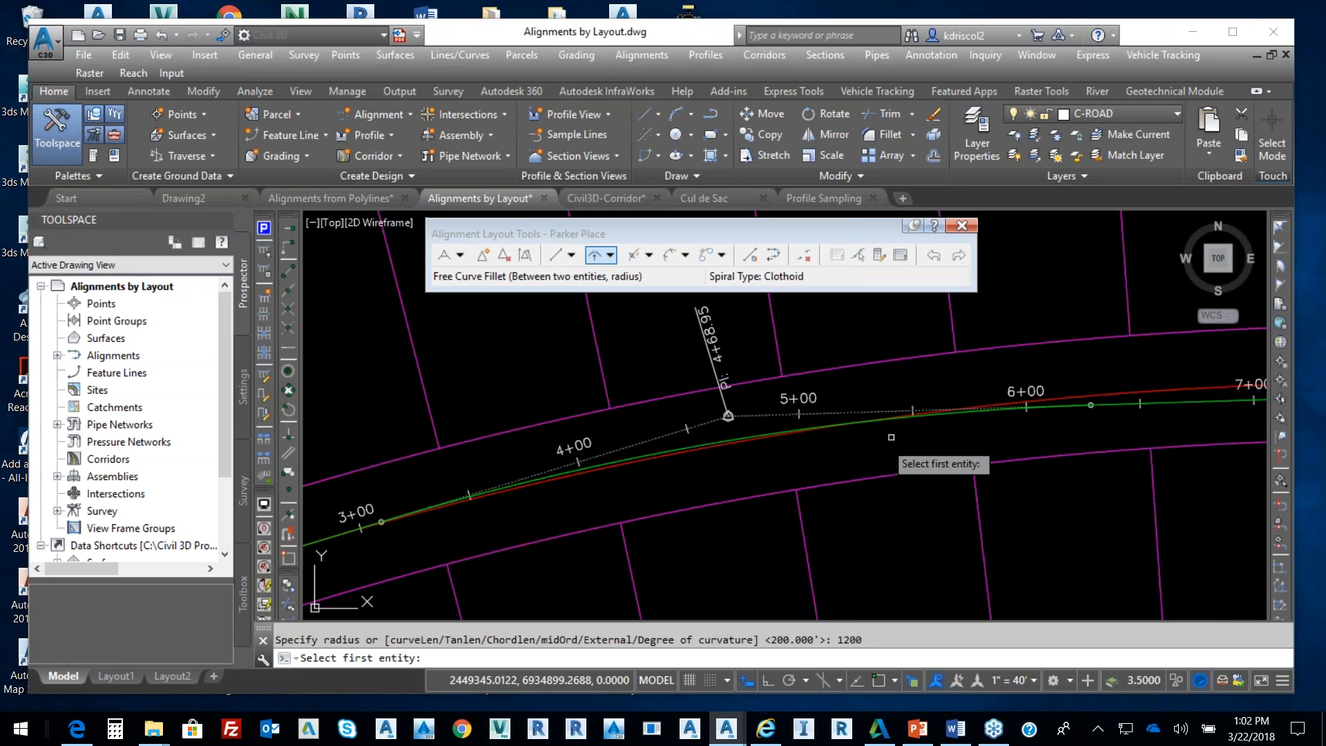
{"action": "key", "text": "Return"}
{"action": "scroll", "coordinate": [891, 442], "scroll_direction": "down", "scroll_amount": 6}
{"action": "middle_click_drag", "start_coordinate": [870, 459], "coordinate": [903, 429]}
{"action": "scroll", "coordinate": [881, 421], "scroll_direction": "up", "scroll_amount": 4}
{"action": "scroll", "coordinate": [880, 421], "scroll_direction": "up", "scroll_amount": 2}
{"action": "left_click", "coordinate": [922, 421]}
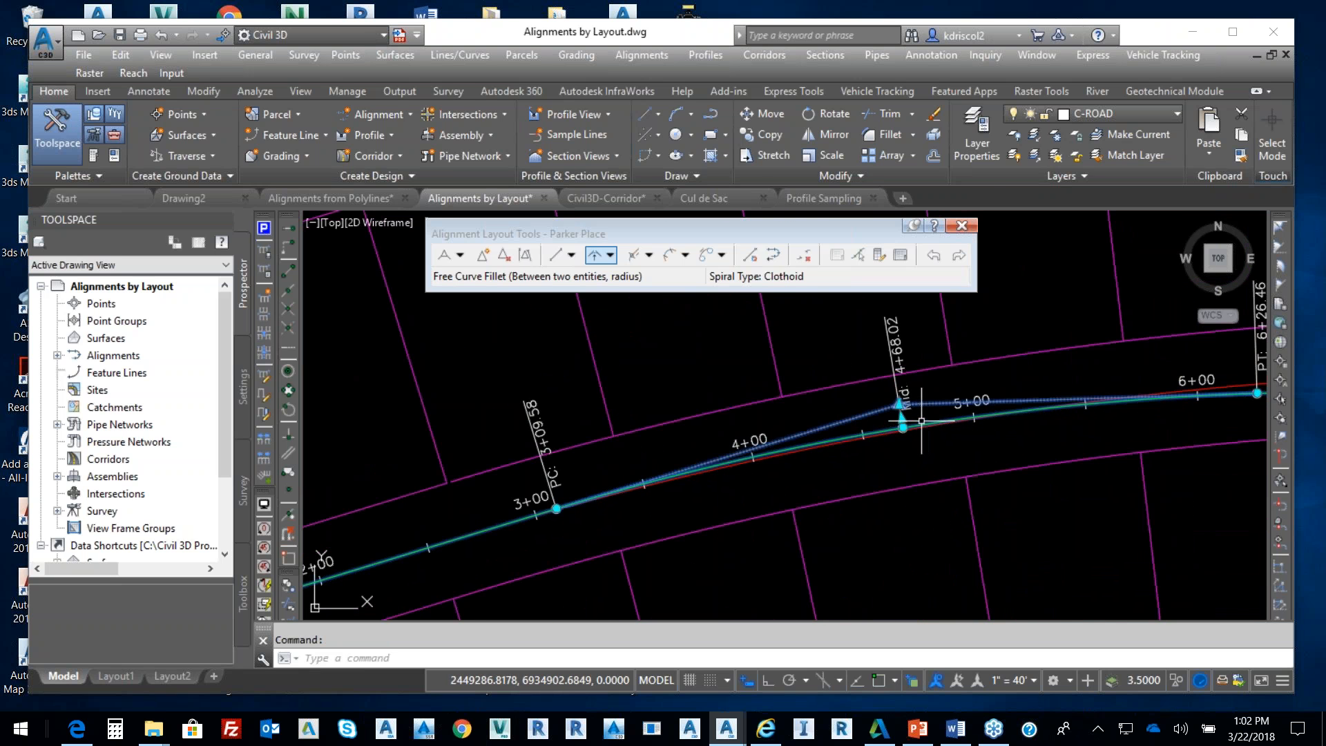
Stretch the Parker Place curve end from station 6+26.46 toward 7+62.84
{"action": "middle_click_drag", "start_coordinate": [637, 479], "coordinate": [765, 436]}
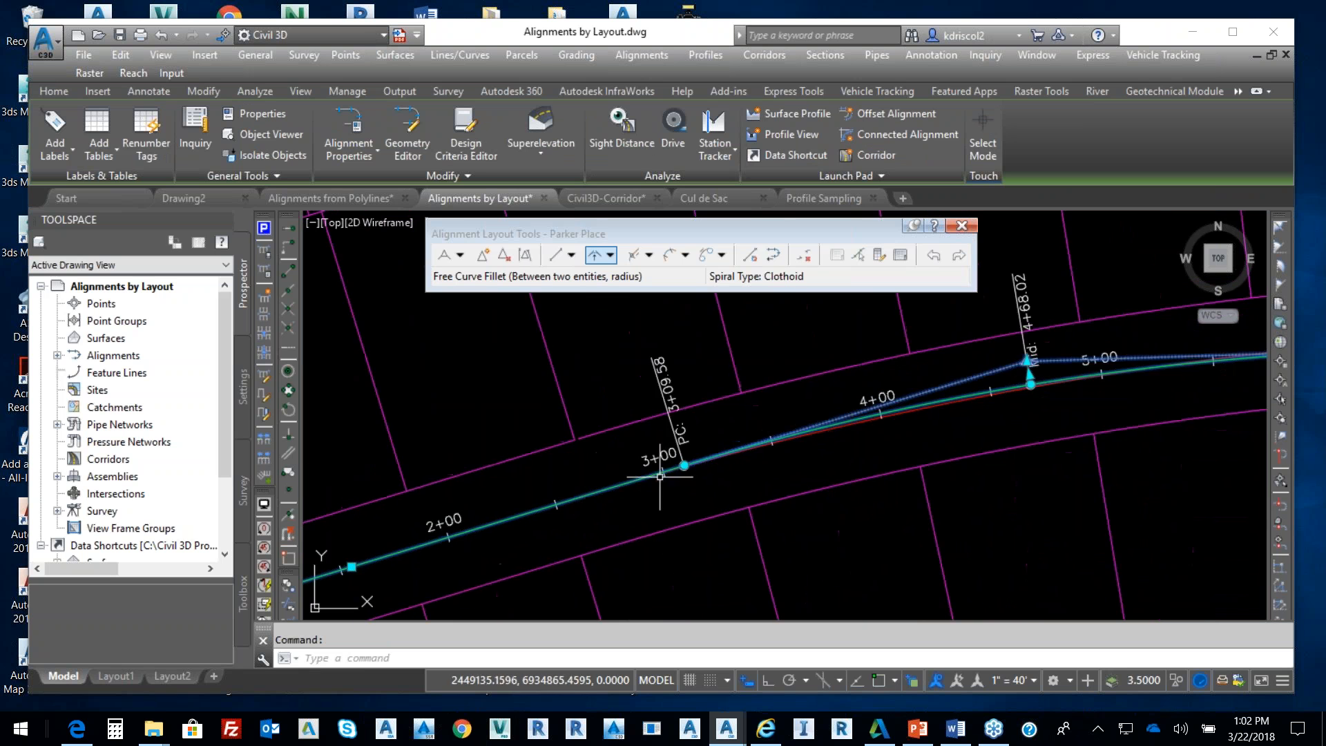
{"action": "scroll", "coordinate": [773, 445], "scroll_direction": "down", "scroll_amount": 4}
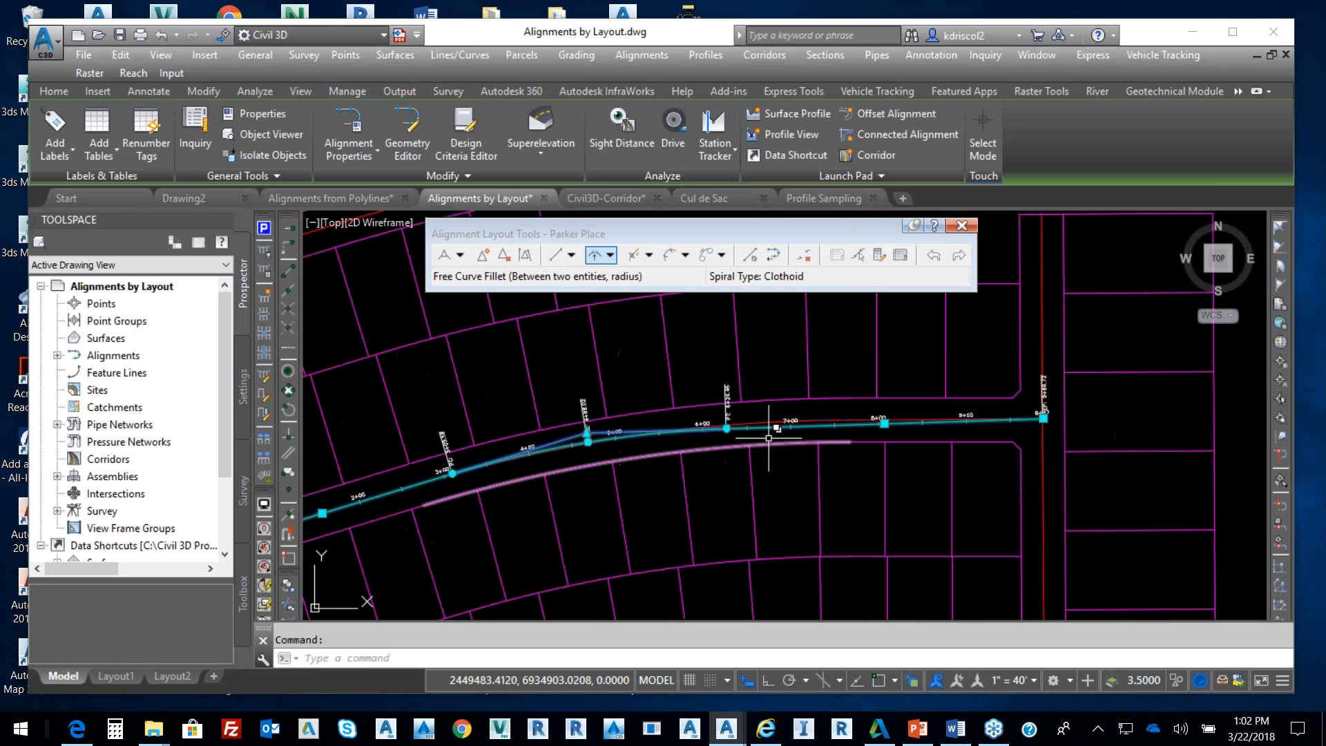
{"action": "scroll", "coordinate": [768, 438], "scroll_direction": "up", "scroll_amount": 4}
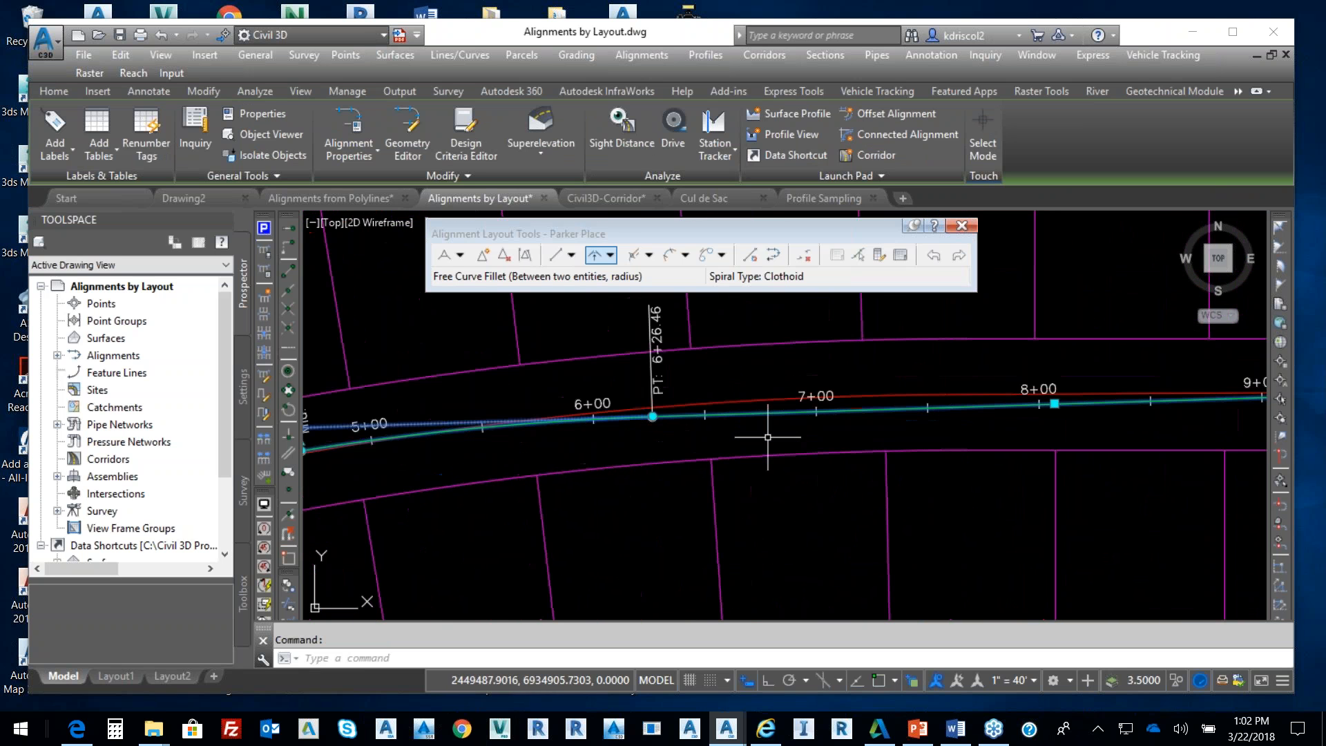
{"action": "left_click", "coordinate": [652, 416]}
{"action": "left_click", "coordinate": [951, 380]}
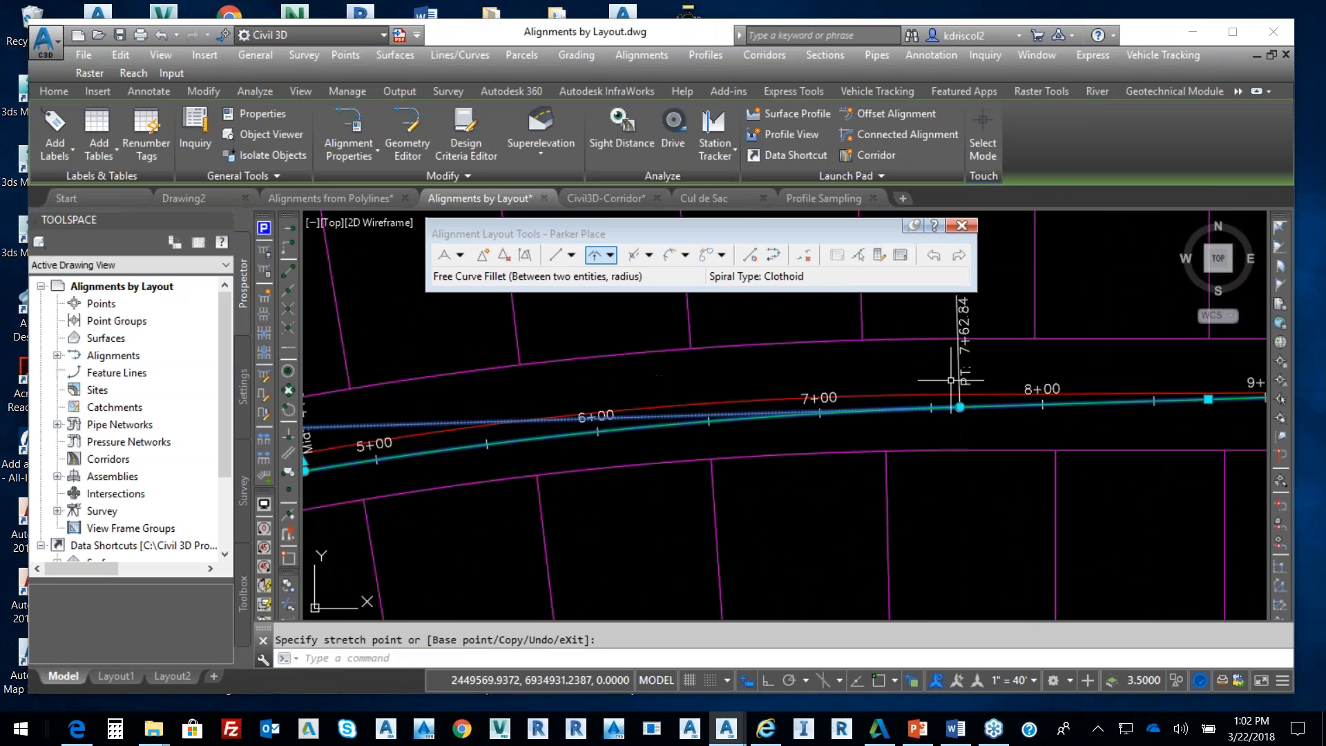
{"action": "middle_click_drag", "start_coordinate": [714, 440], "coordinate": [972, 446]}
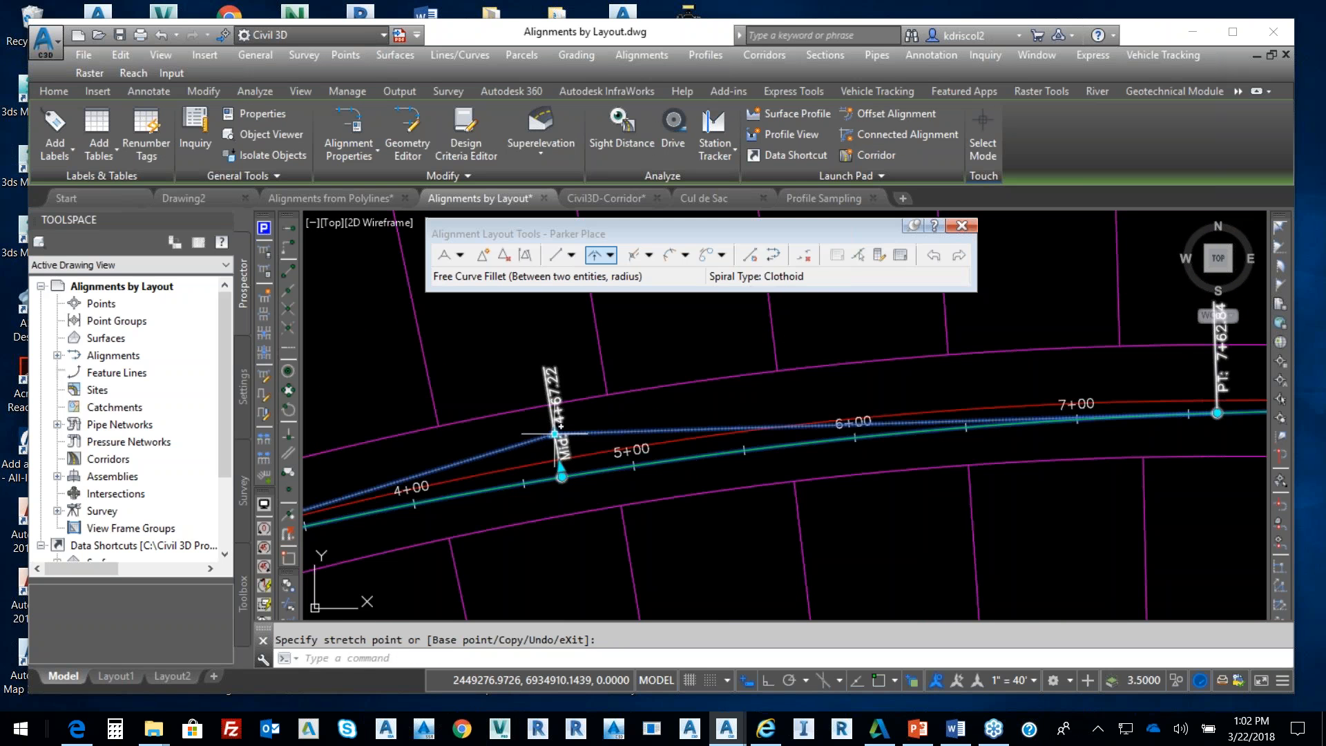
{"action": "left_click", "coordinate": [616, 371]}
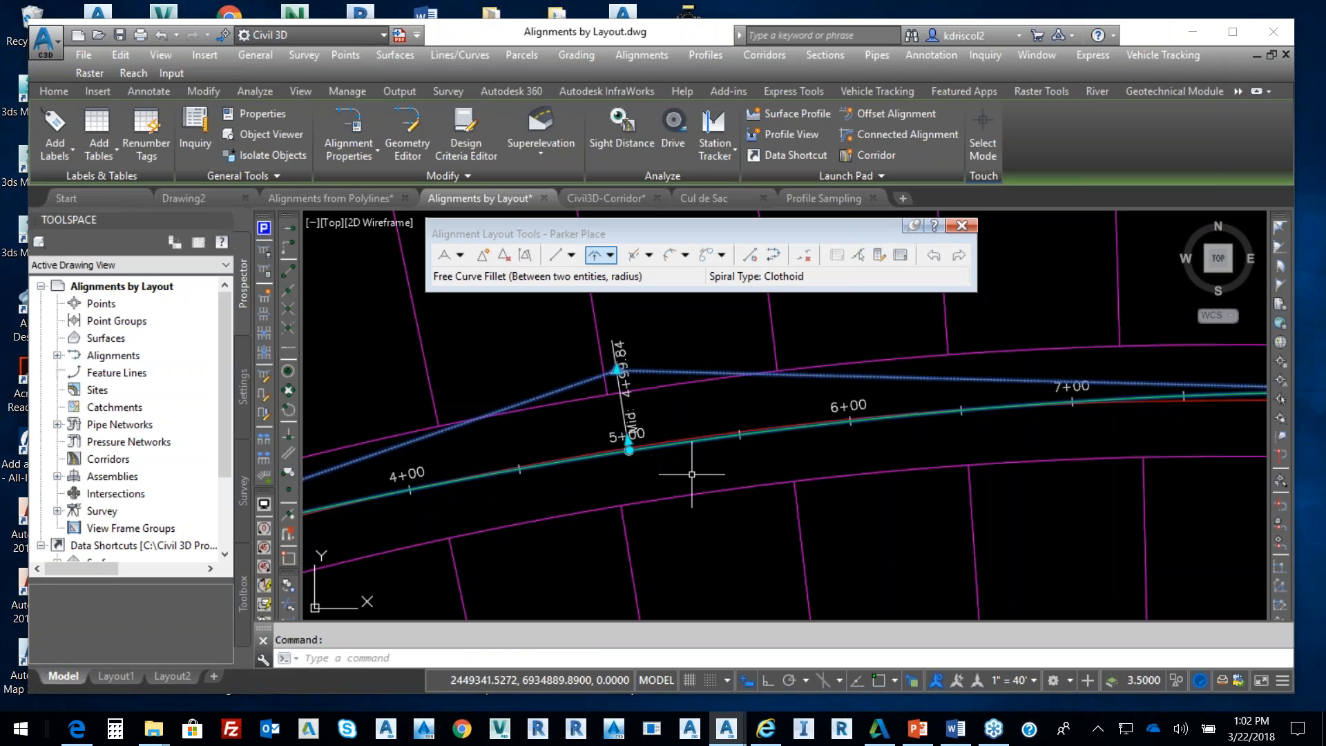
{"action": "key", "text": "Escape"}
{"action": "scroll", "coordinate": [691, 475], "scroll_direction": "down", "scroll_amount": 4}
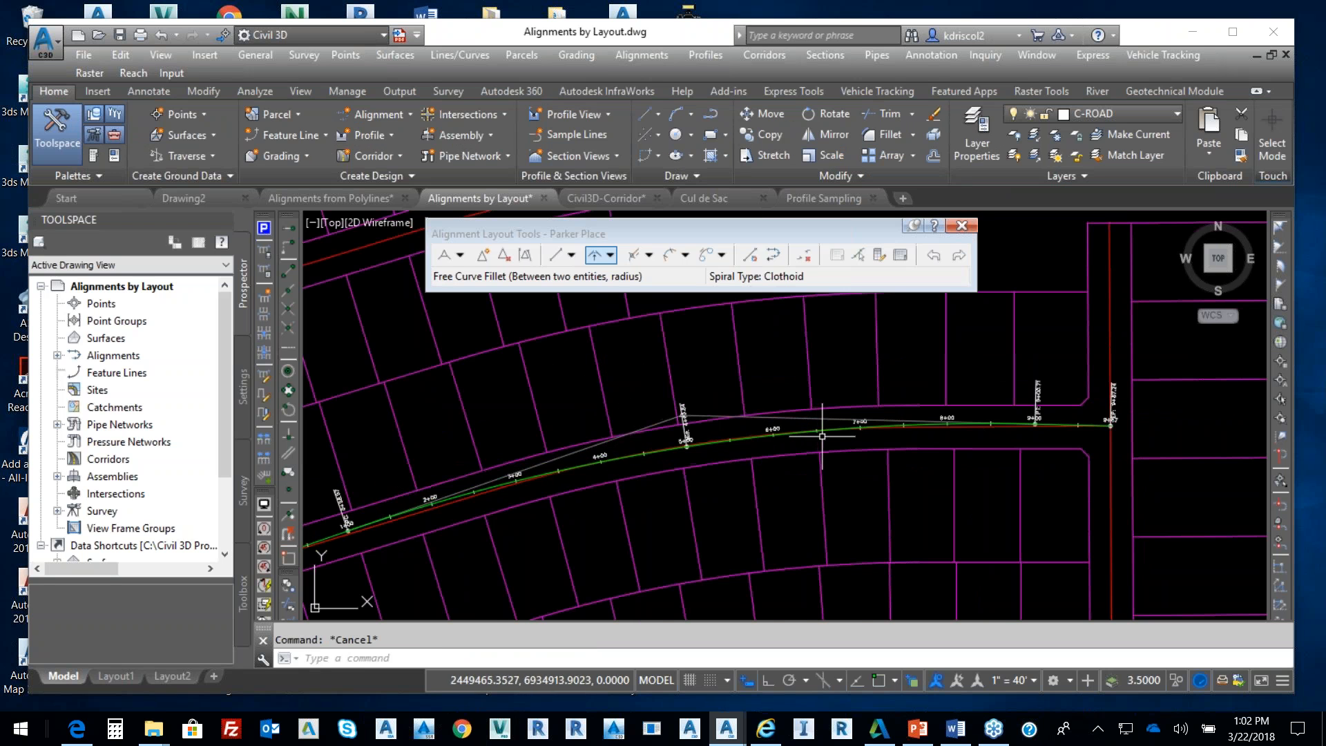
{"action": "scroll", "coordinate": [821, 436], "scroll_direction": "down", "scroll_amount": 2}
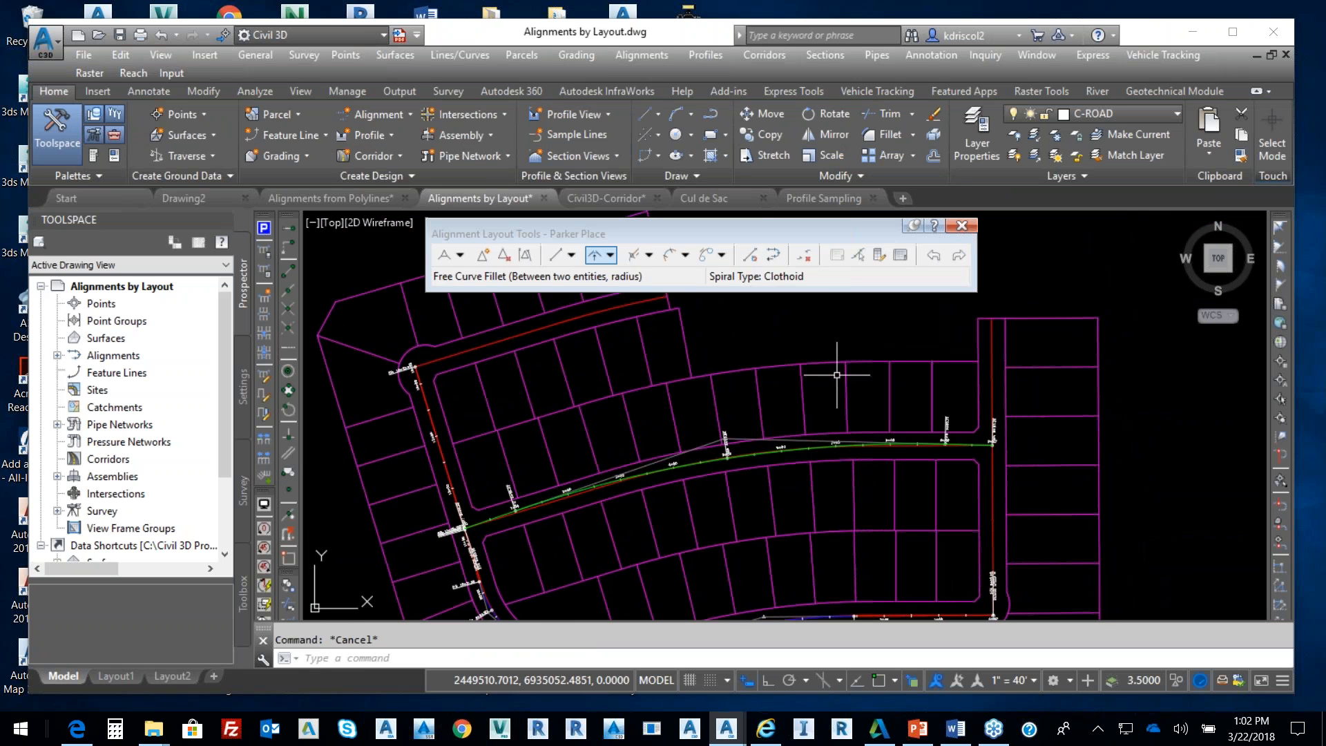
Move the curve start farther back along its tangent and readjust another curve grip
{"action": "mouse_move", "coordinate": [840, 371]}
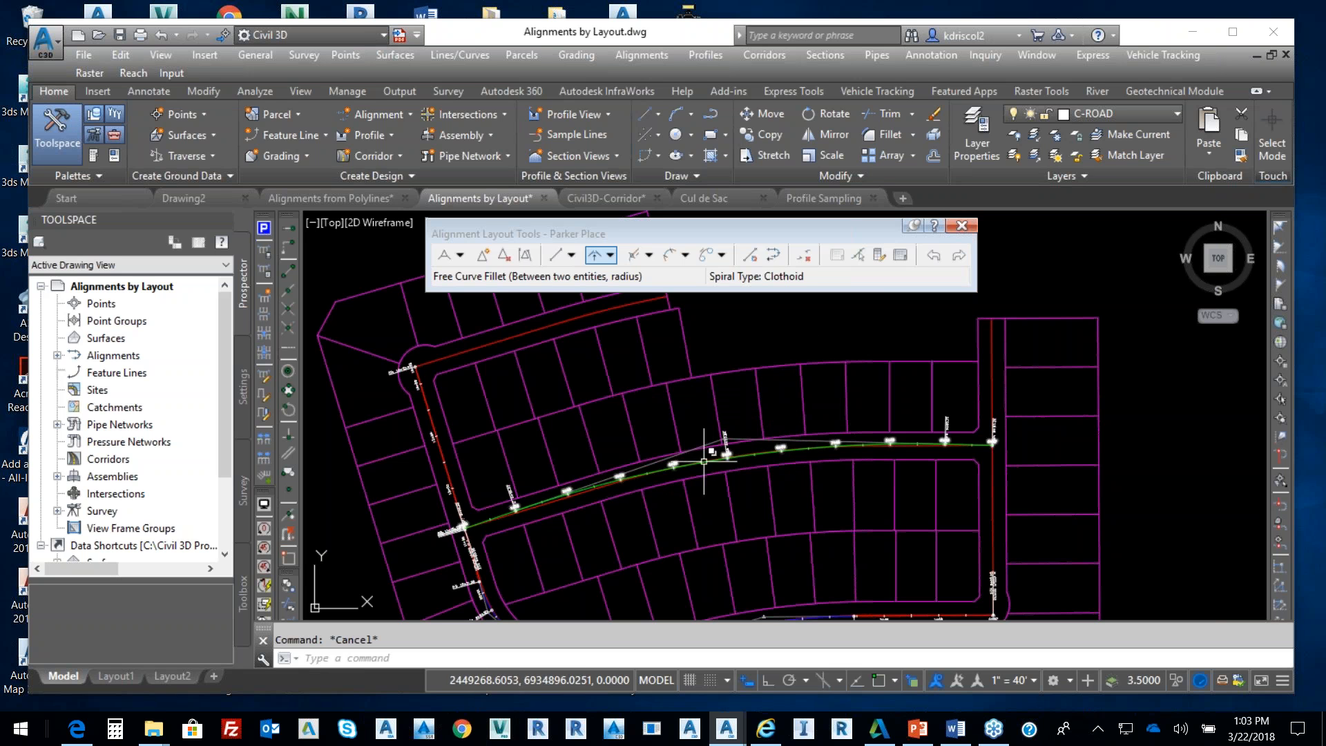
{"action": "left_click", "coordinate": [652, 480]}
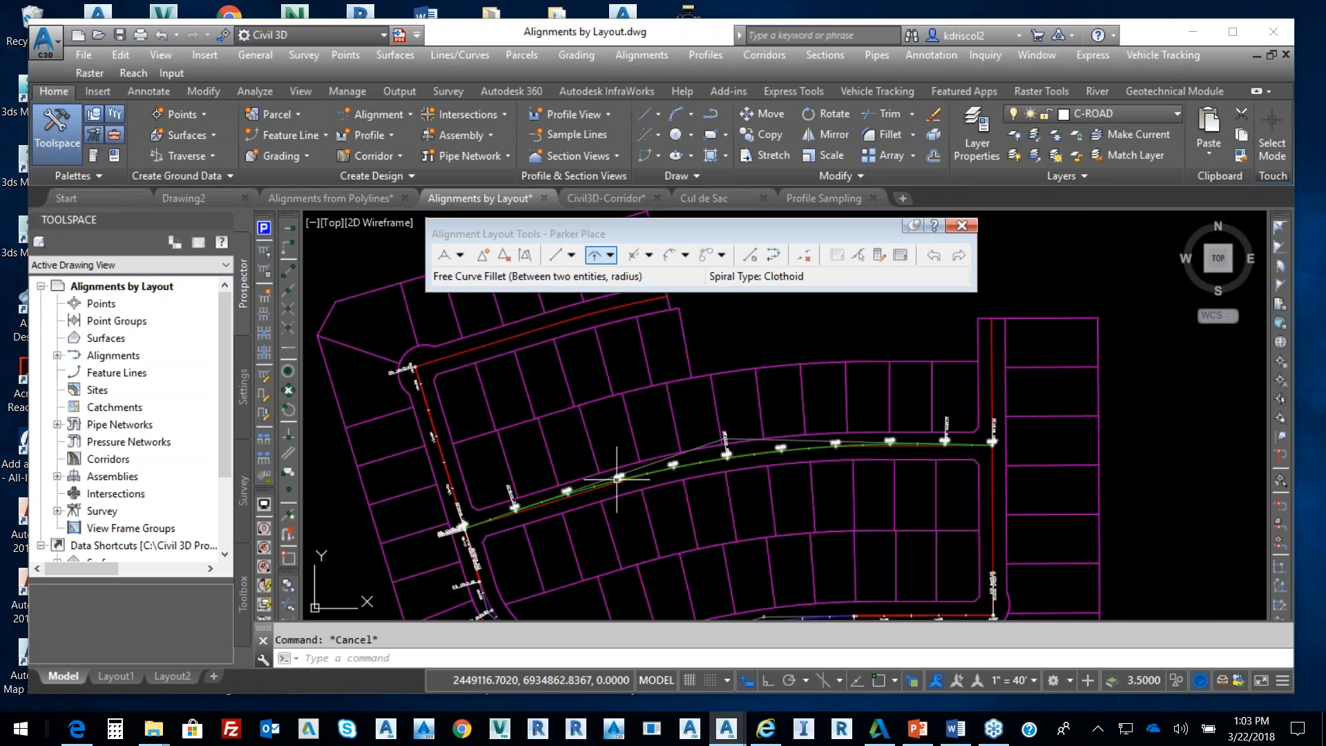
{"action": "scroll", "coordinate": [579, 502], "scroll_direction": "up", "scroll_amount": 3}
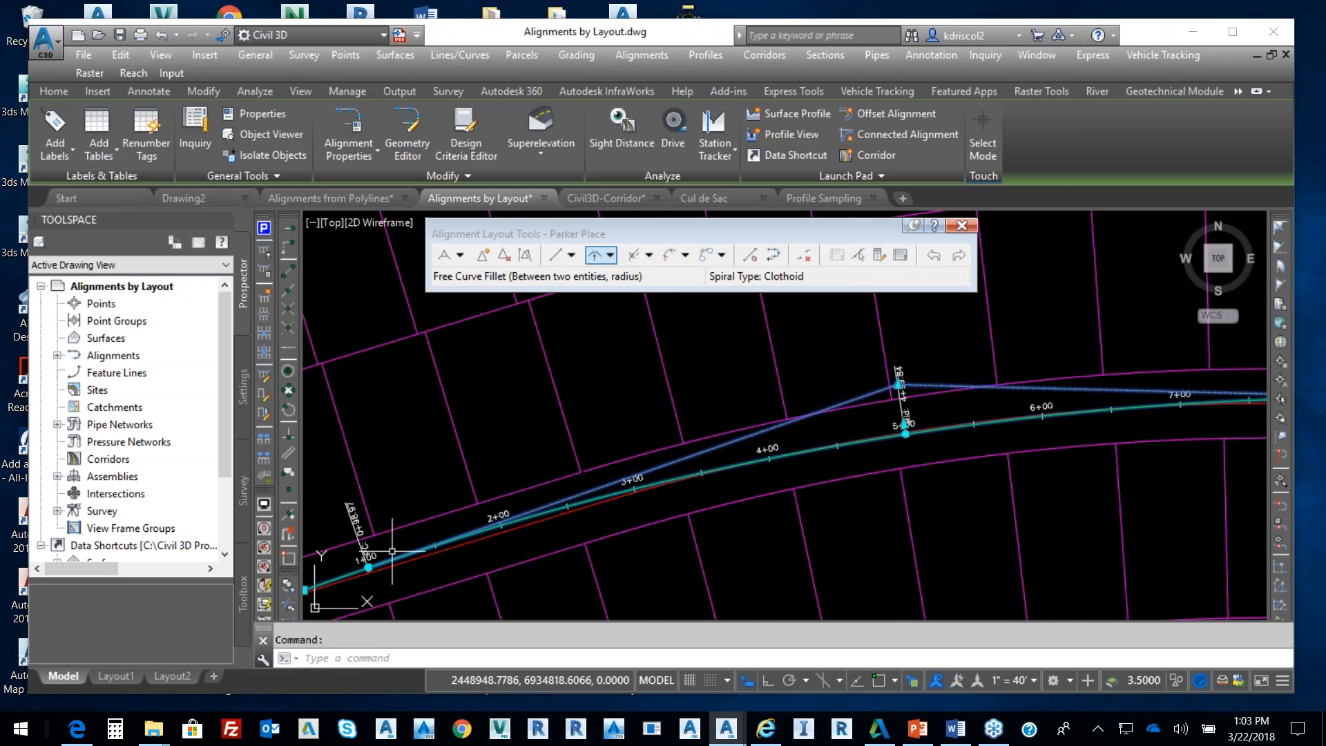
{"action": "left_click", "coordinate": [368, 567]}
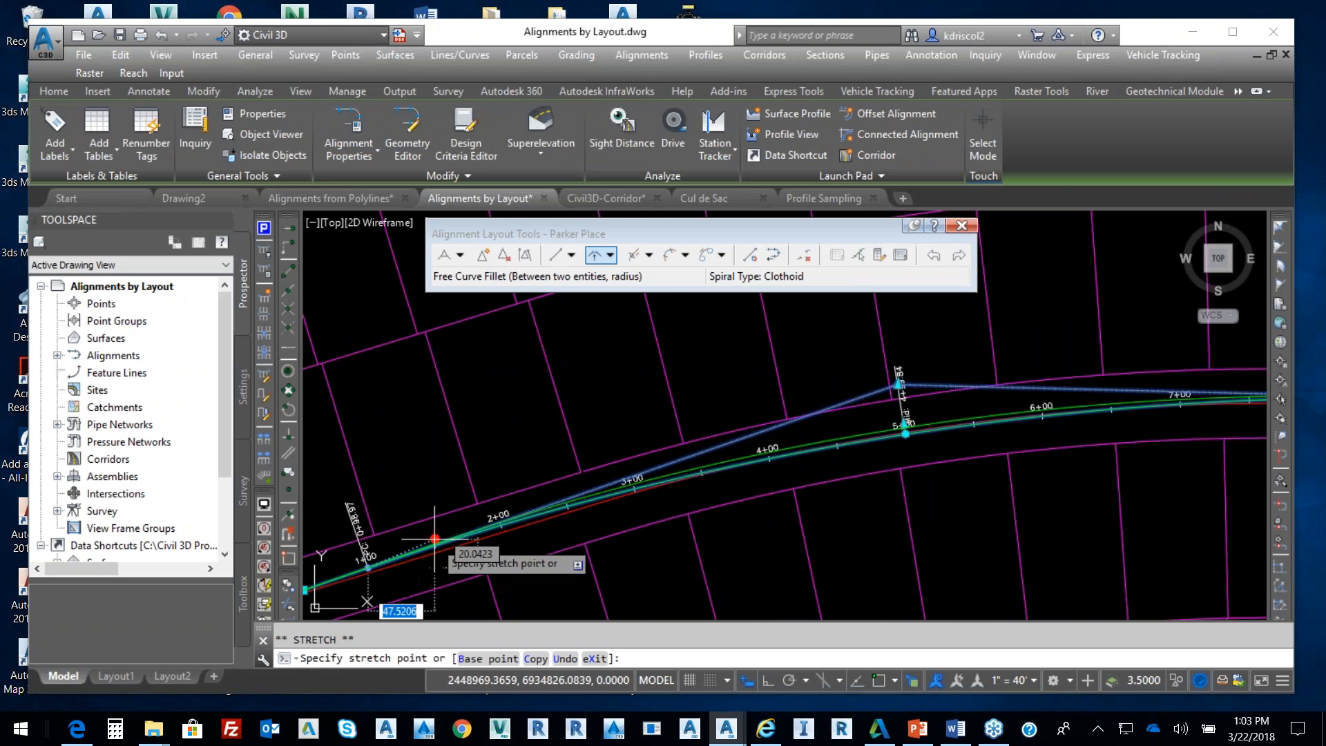
{"action": "left_click", "coordinate": [502, 533]}
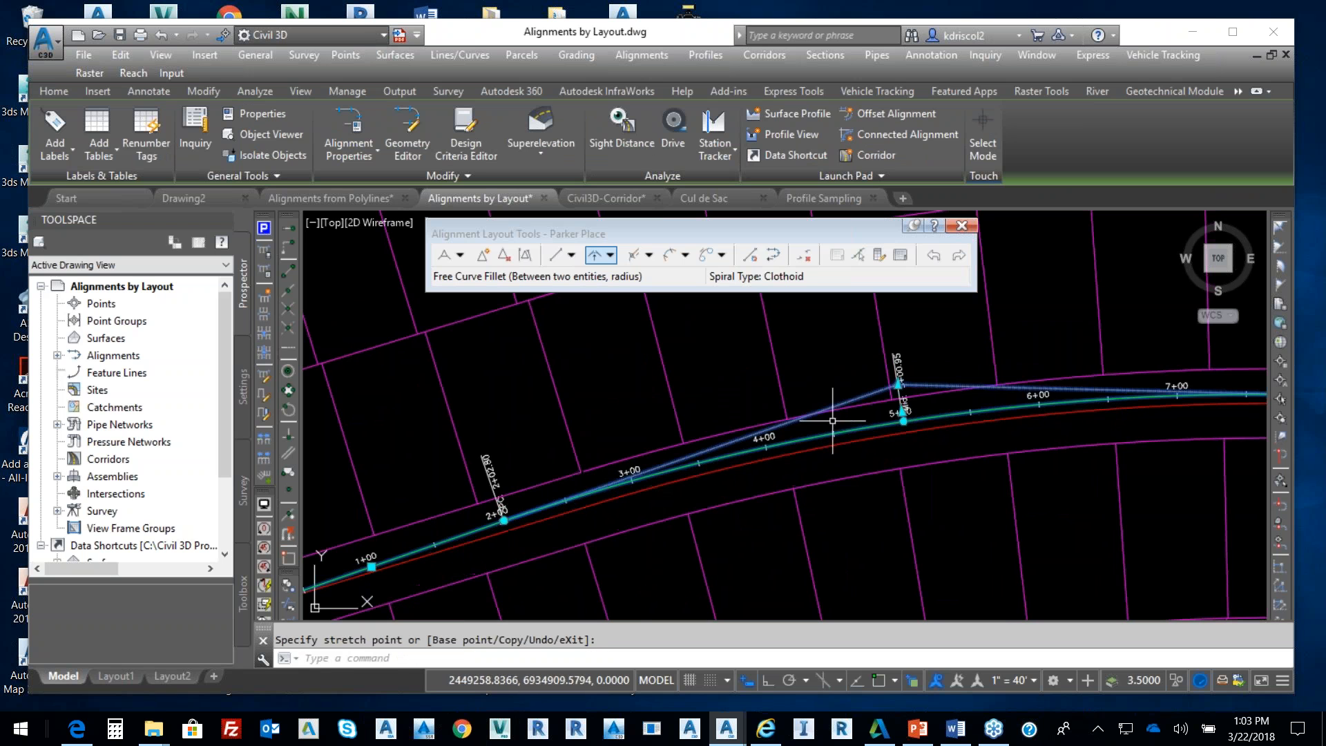
{"action": "left_click", "coordinate": [903, 420]}
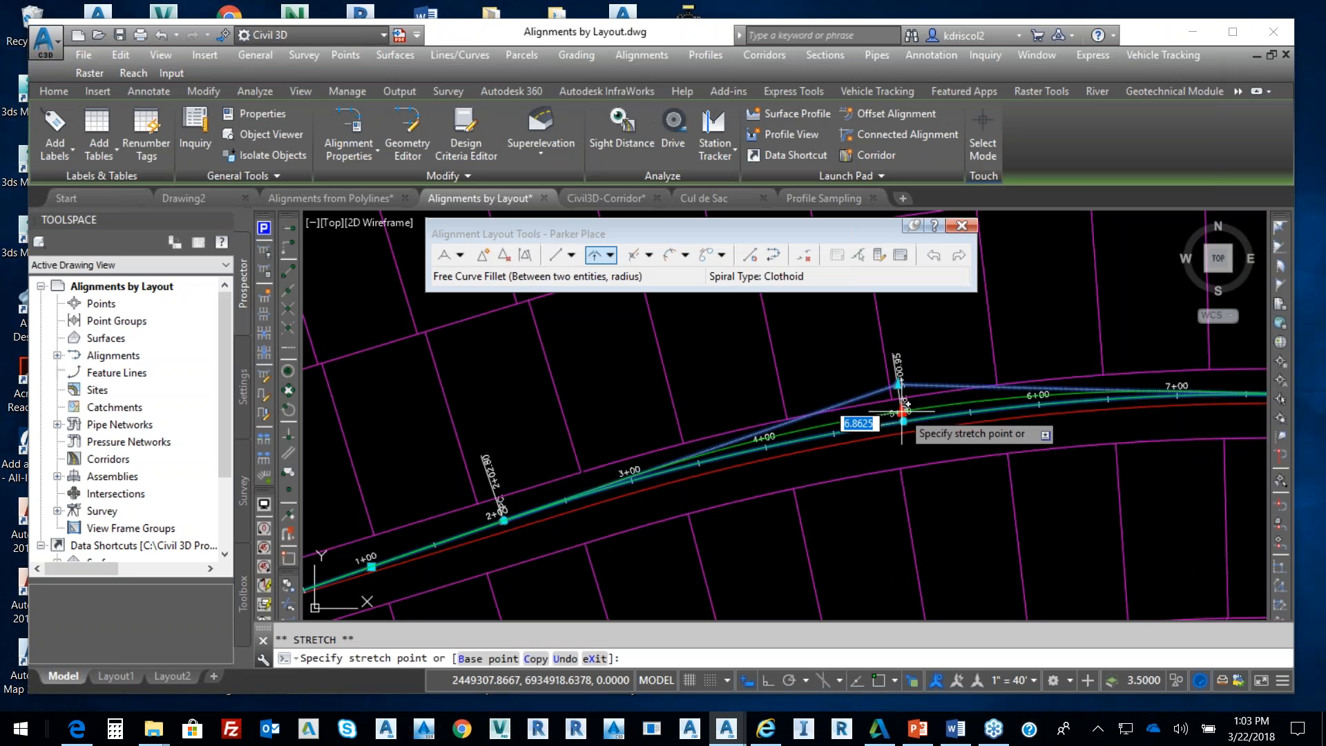
{"action": "left_click", "coordinate": [840, 402]}
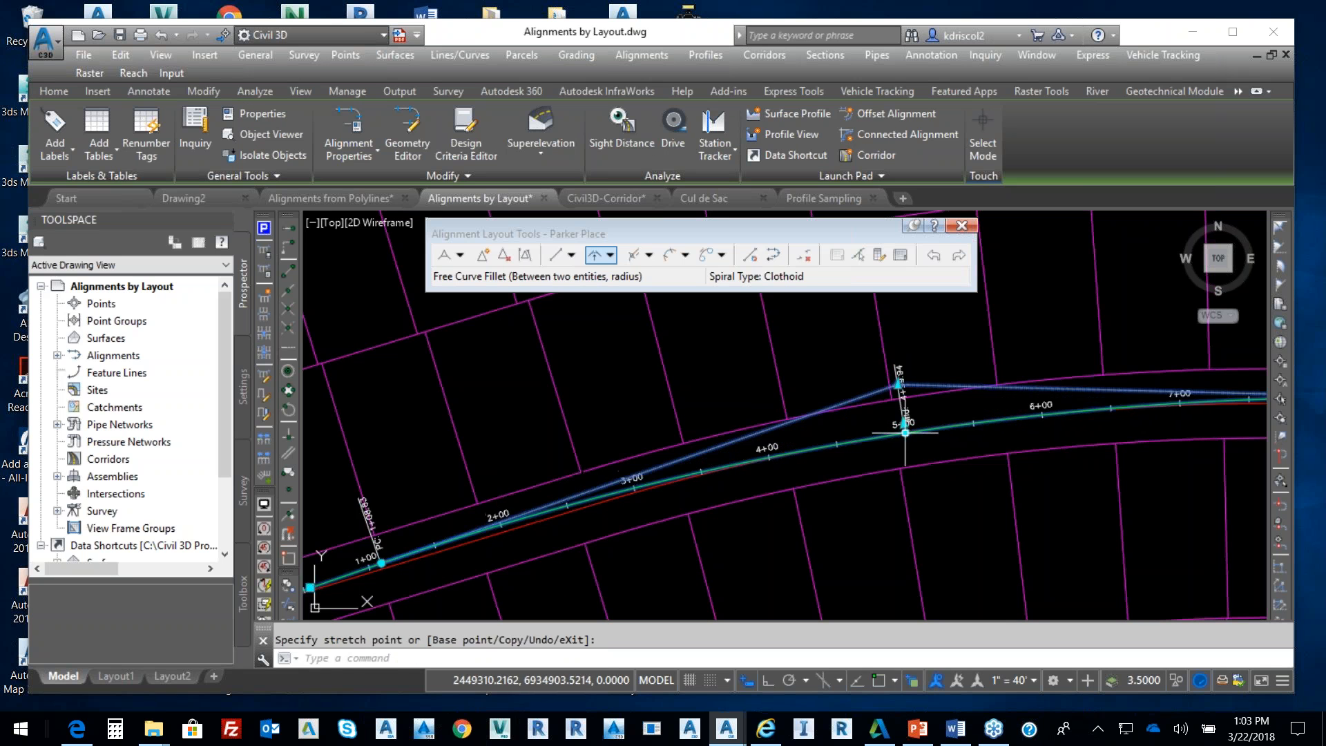
{"action": "key", "text": "Escape"}
{"action": "scroll", "coordinate": [822, 428], "scroll_direction": "down", "scroll_amount": 5}
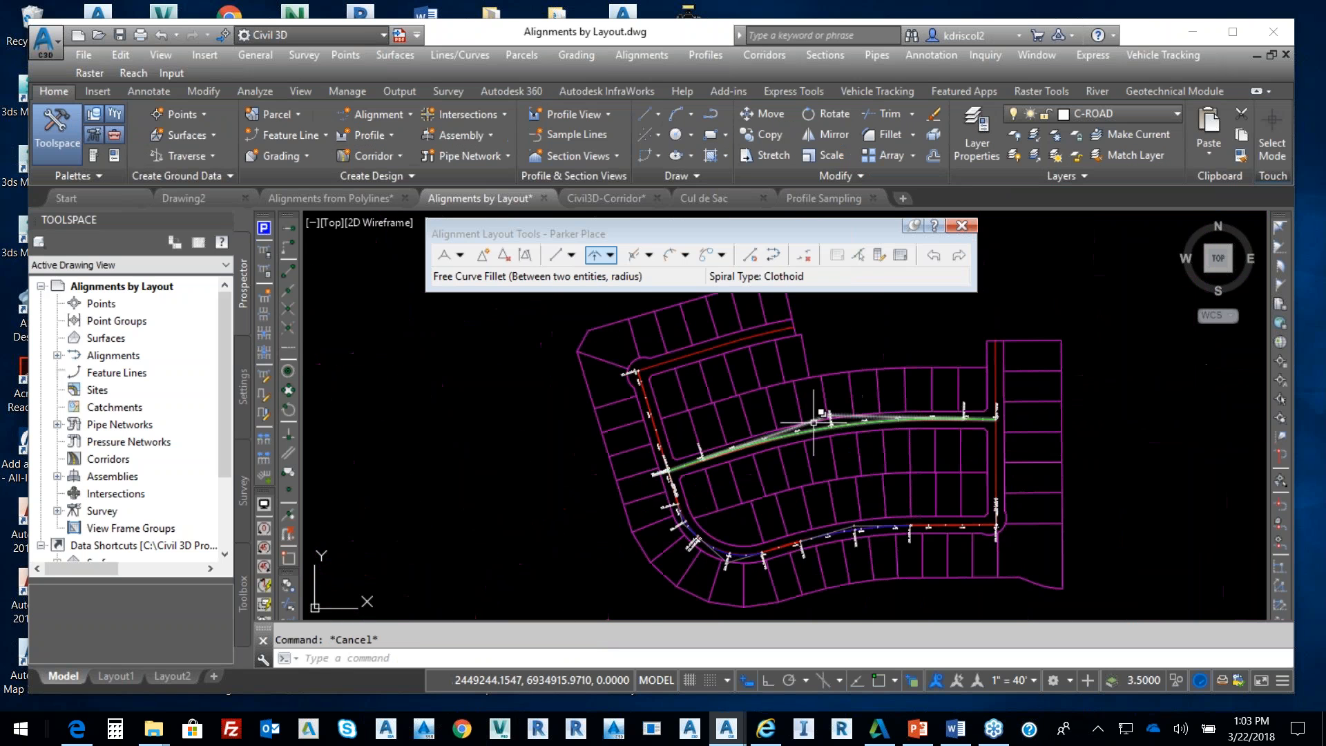
Close the Alignment Layout Tools toolbar
{"action": "middle_click_drag", "start_coordinate": [834, 418], "coordinate": [821, 448]}
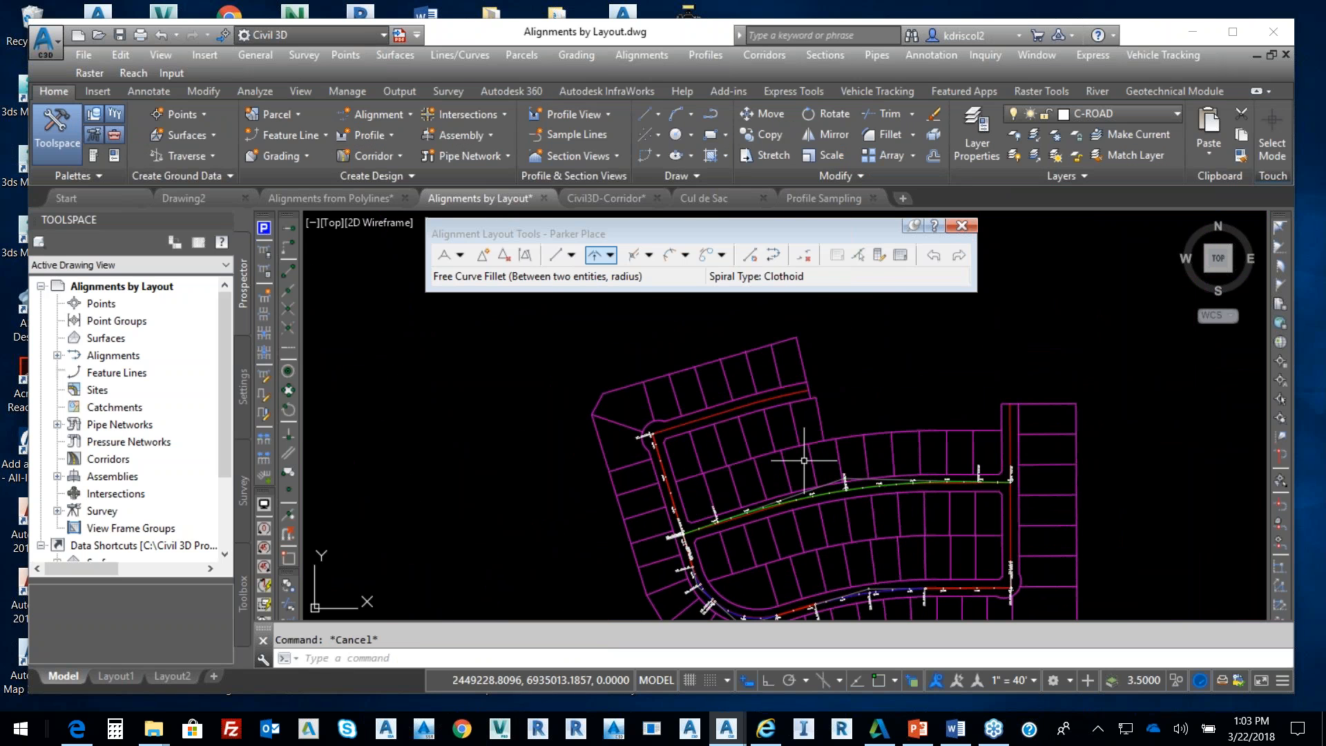
{"action": "scroll", "coordinate": [704, 462], "scroll_direction": "up", "scroll_amount": 4}
{"action": "middle_click_drag", "start_coordinate": [686, 411], "coordinate": [682, 461]}
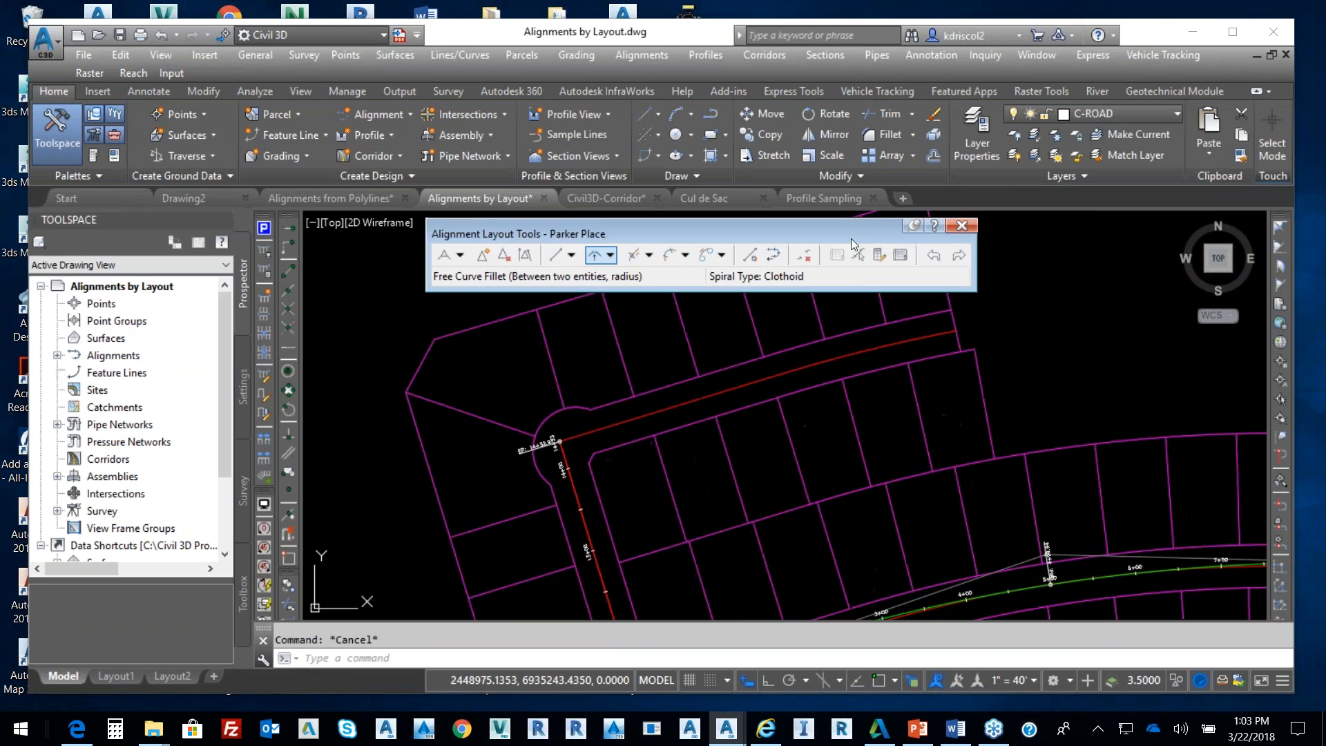
{"action": "left_click", "coordinate": [961, 227]}
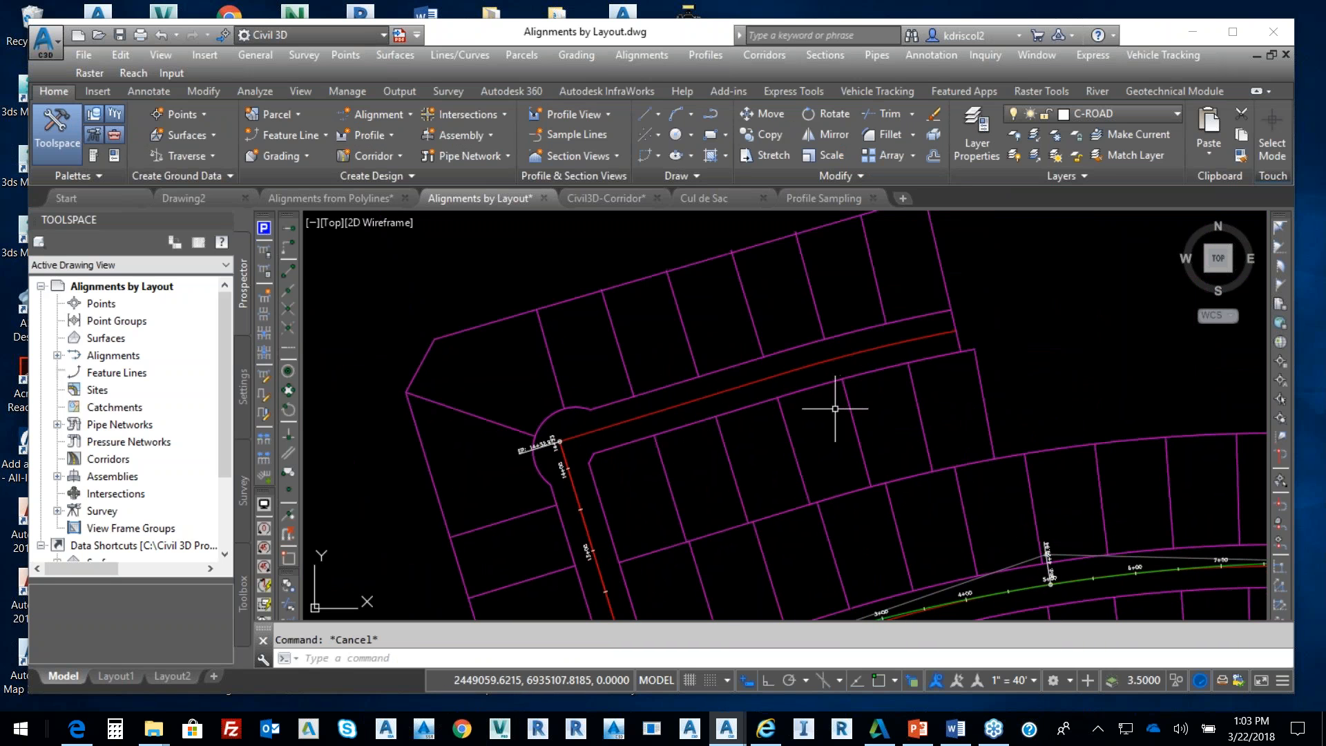
Select Parker Place over the overlapping polyline and choose Edit Alignment Geometry
{"action": "middle_click_drag", "start_coordinate": [929, 407], "coordinate": [798, 326]}
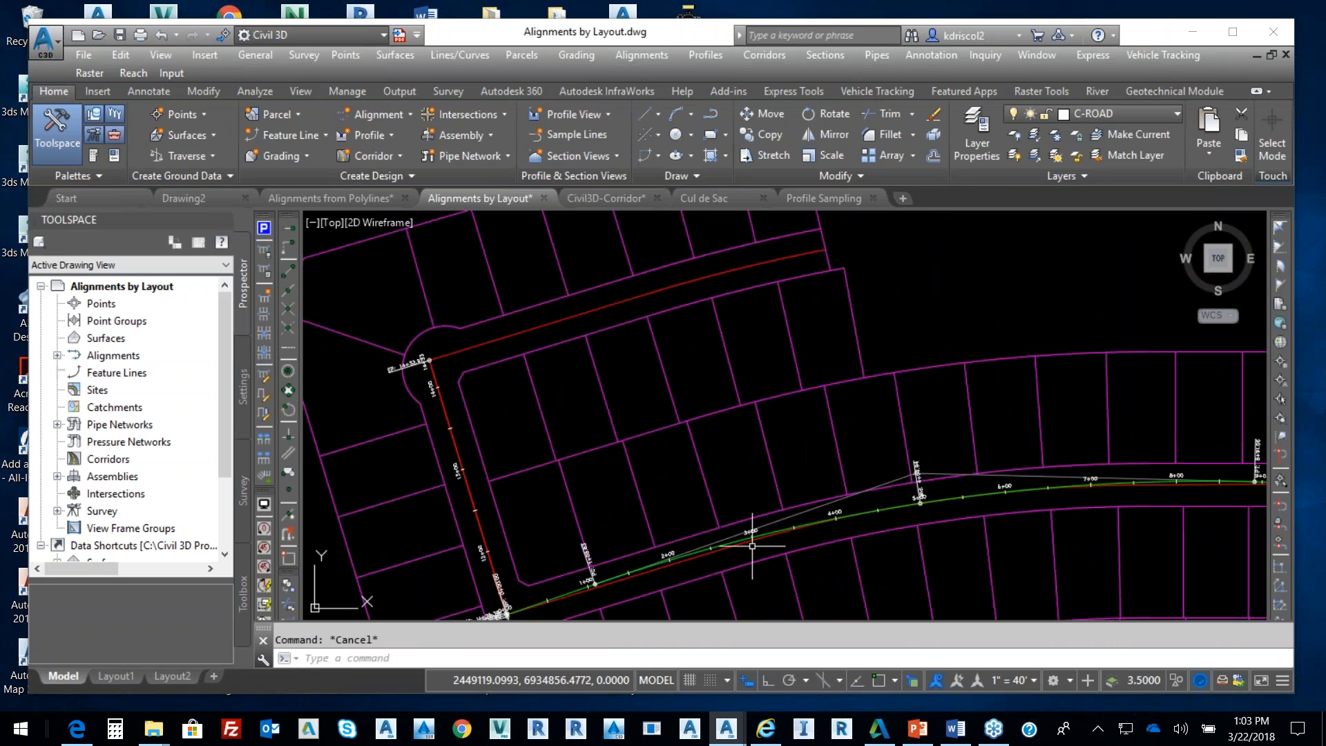
{"action": "left_click", "coordinate": [724, 544]}
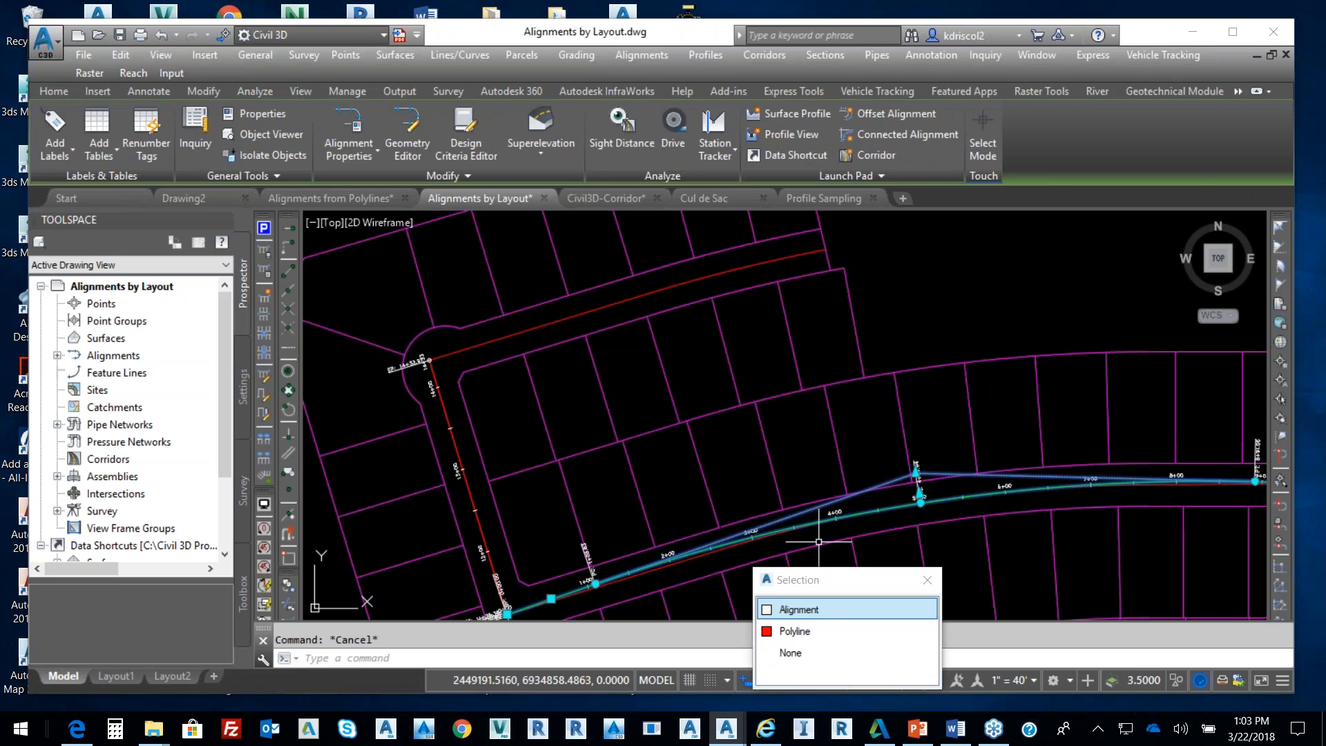
{"action": "left_click", "coordinate": [818, 610]}
{"action": "right_click", "coordinate": [930, 440]}
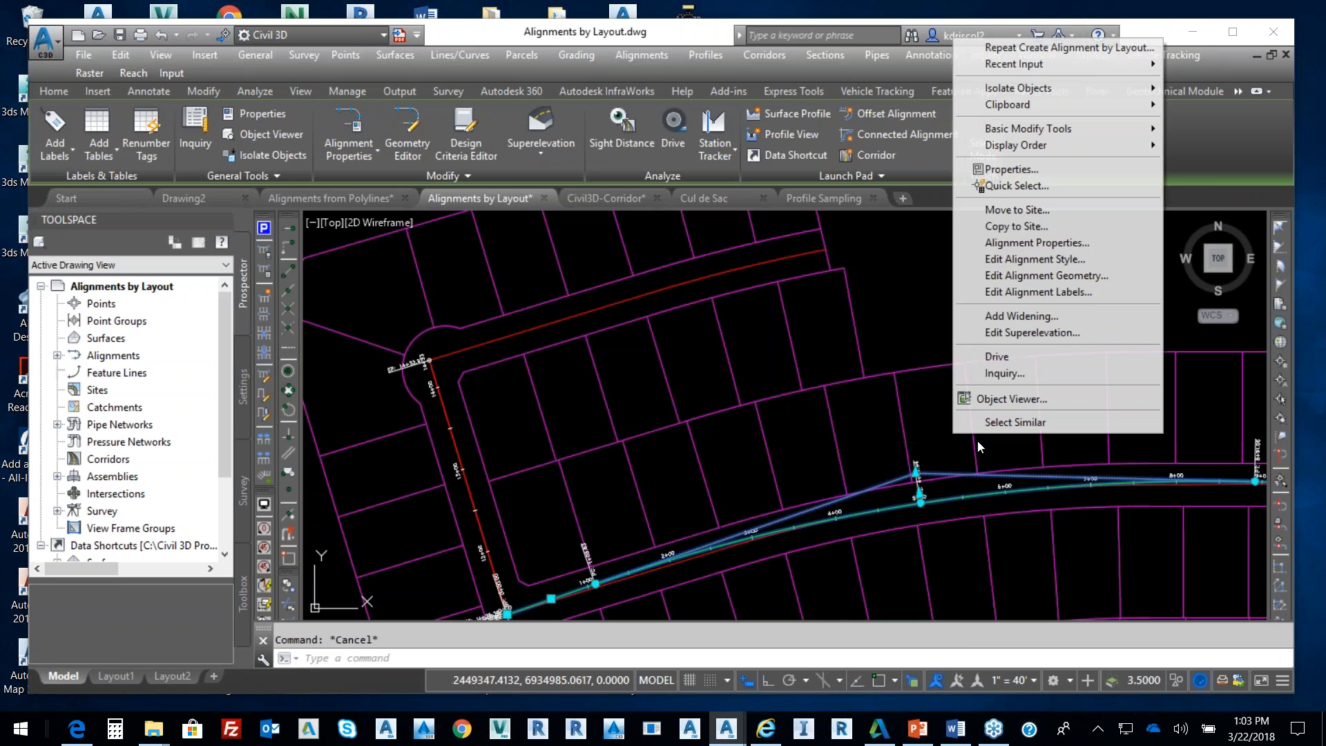
{"action": "left_click", "coordinate": [1086, 276]}
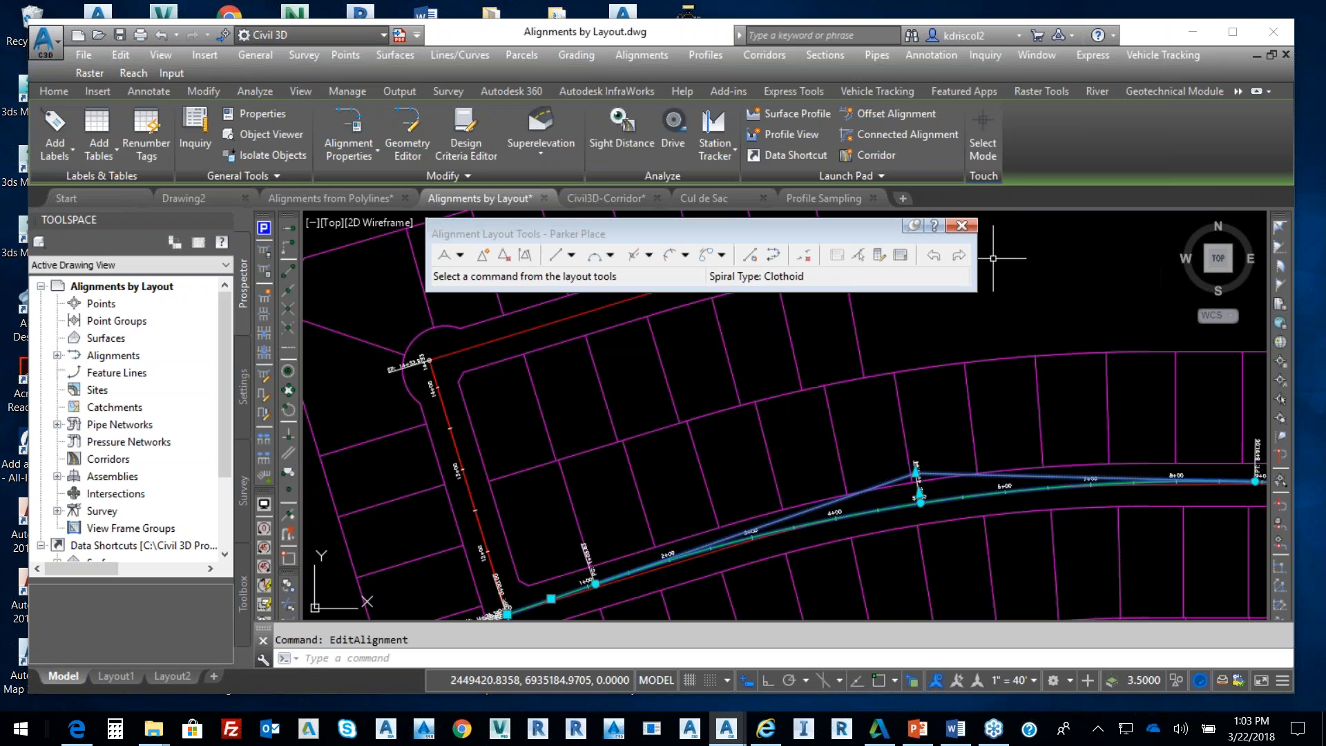
In Layout Parameters, pick the Parker Place curve and set its radius to 1500
{"action": "left_click", "coordinate": [879, 256]}
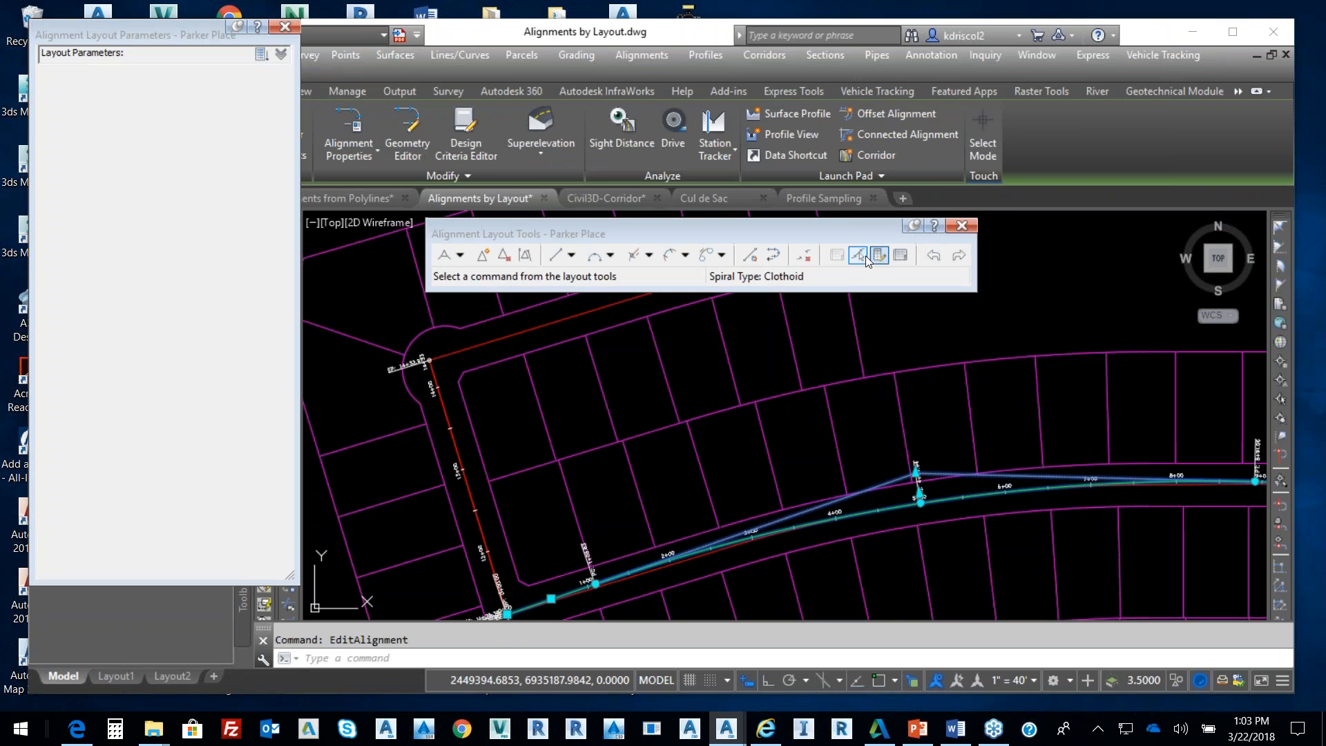
{"action": "left_click", "coordinate": [859, 257]}
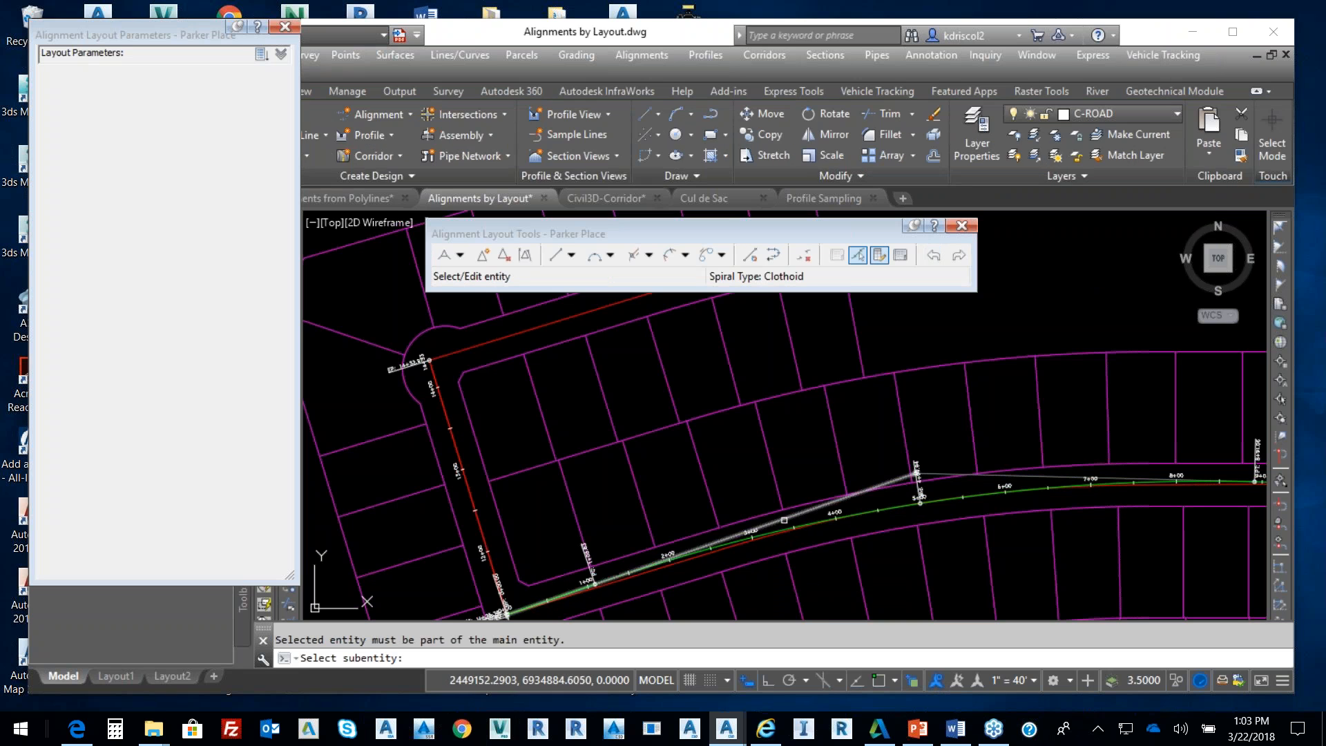
{"action": "left_click", "coordinate": [780, 528]}
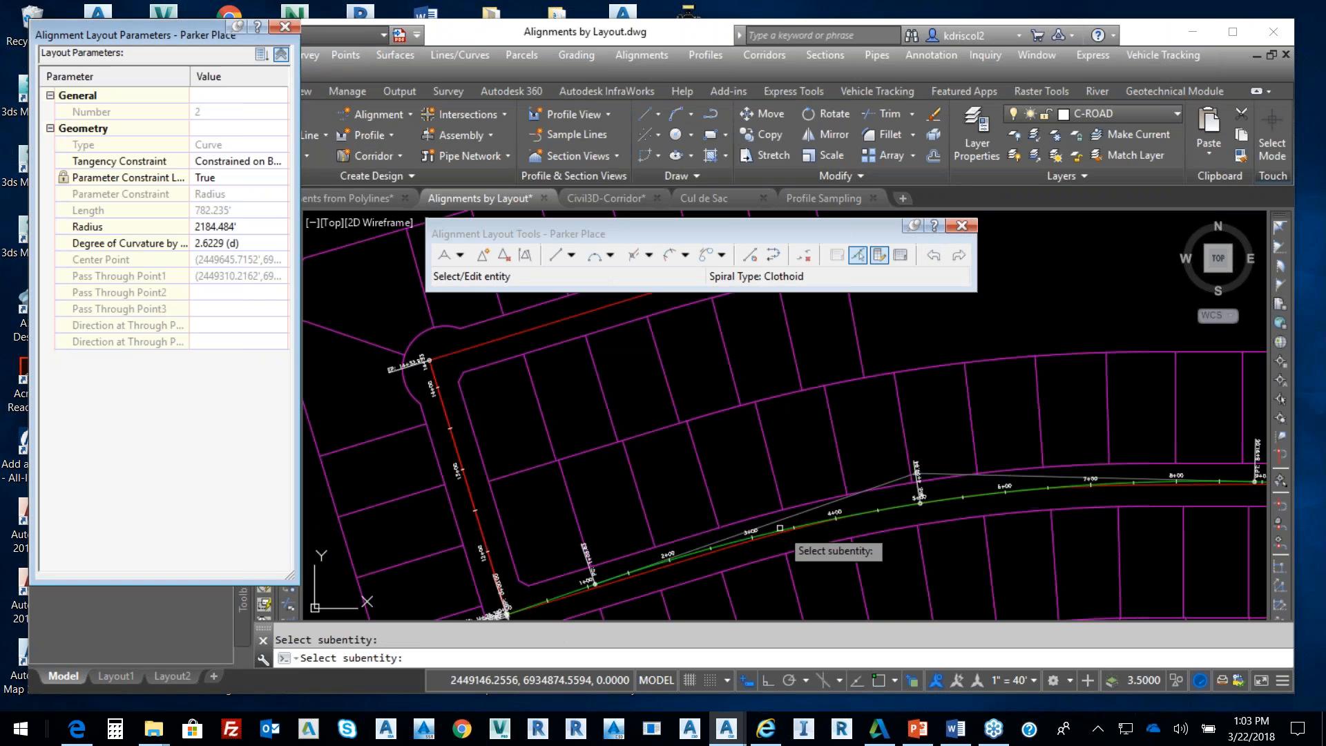
{"action": "left_click", "coordinate": [262, 227]}
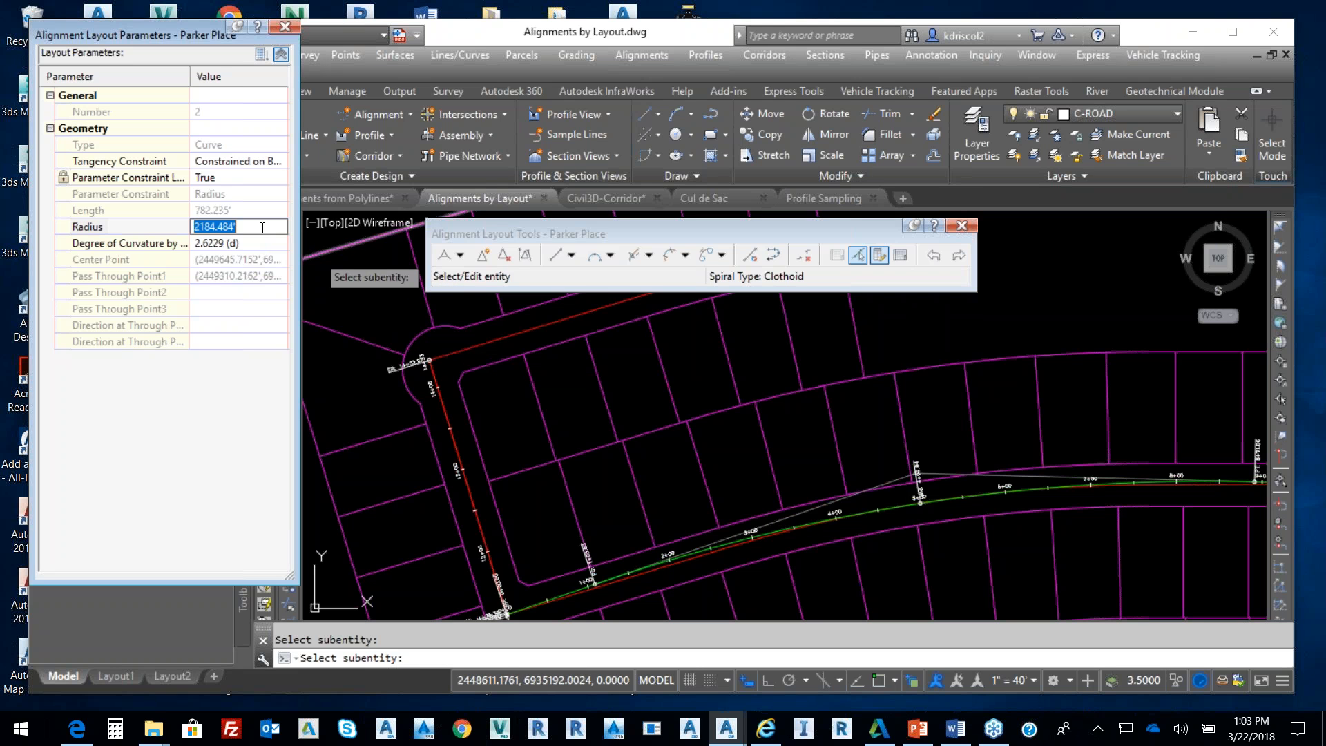
{"action": "type", "text": "1500"}
{"action": "key", "text": "Return"}
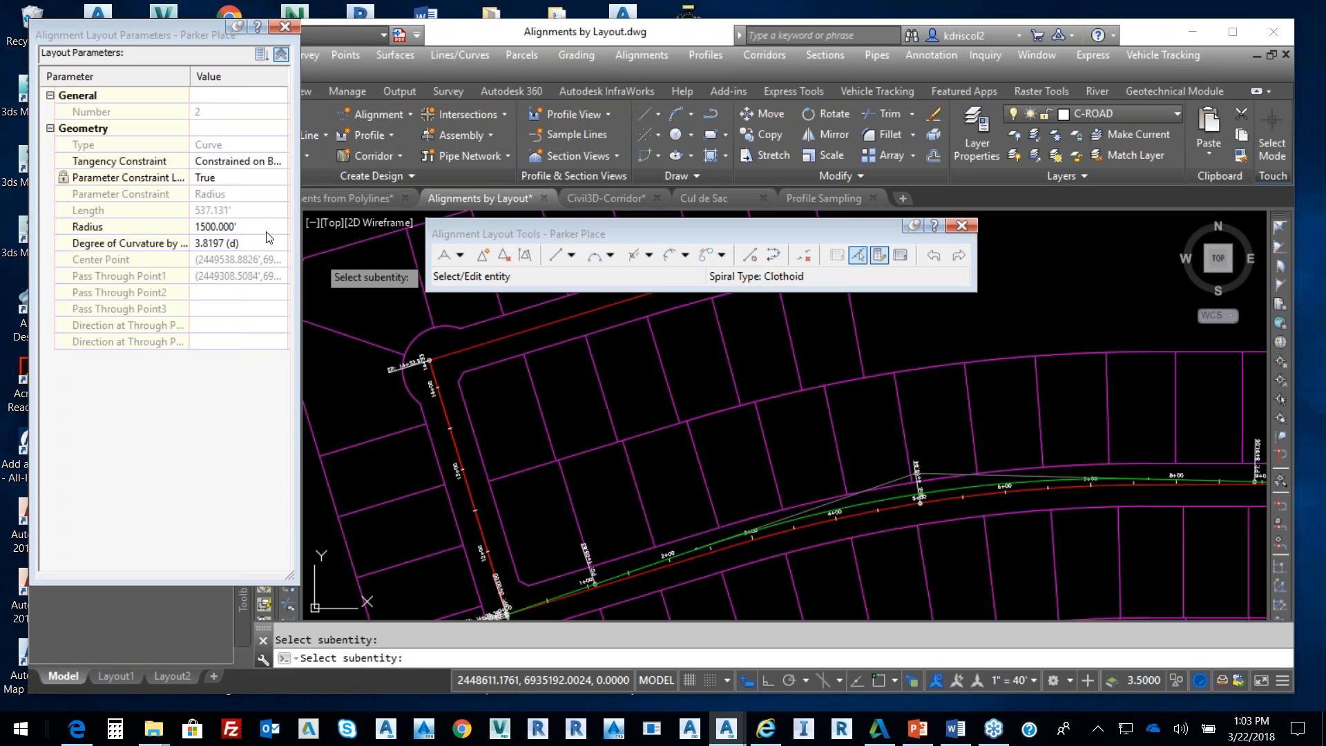
{"action": "key", "text": "Escape"}
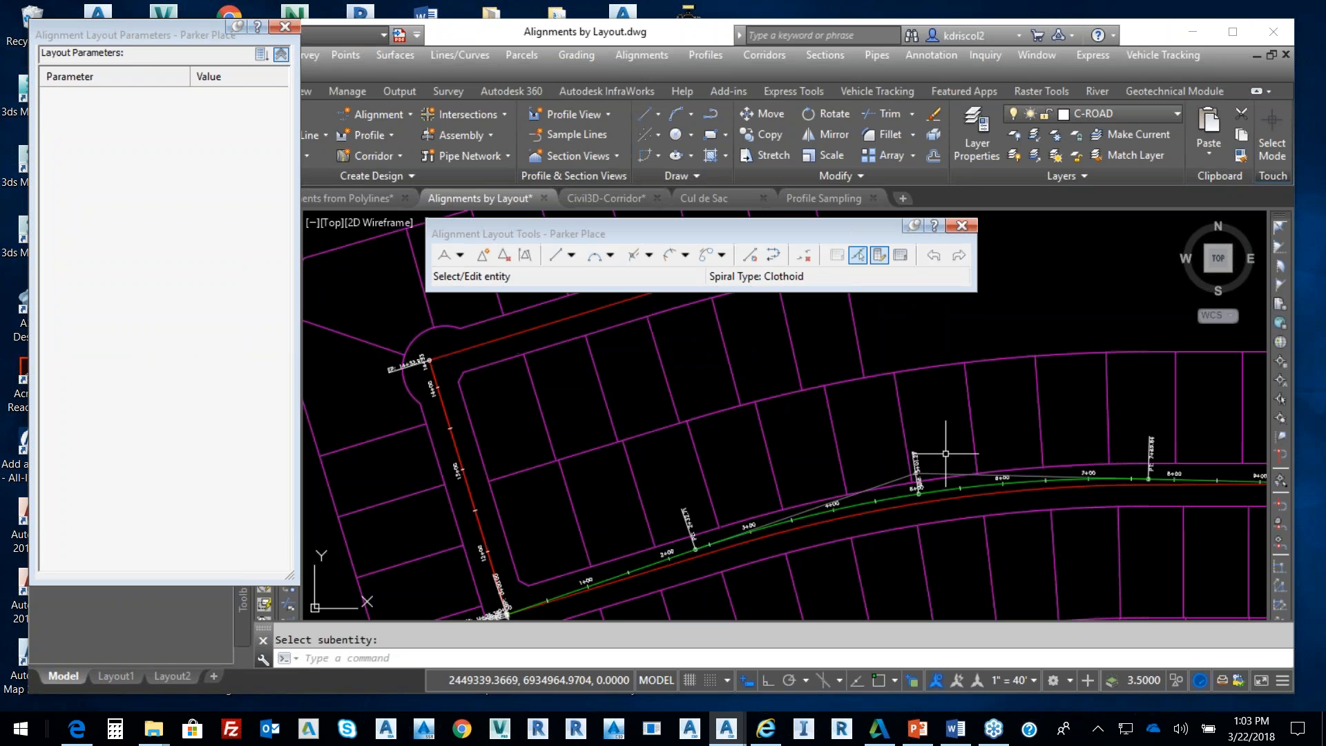
Drag the Parker Place PI grip to a new spot at the bend
{"action": "left_click", "coordinate": [921, 476]}
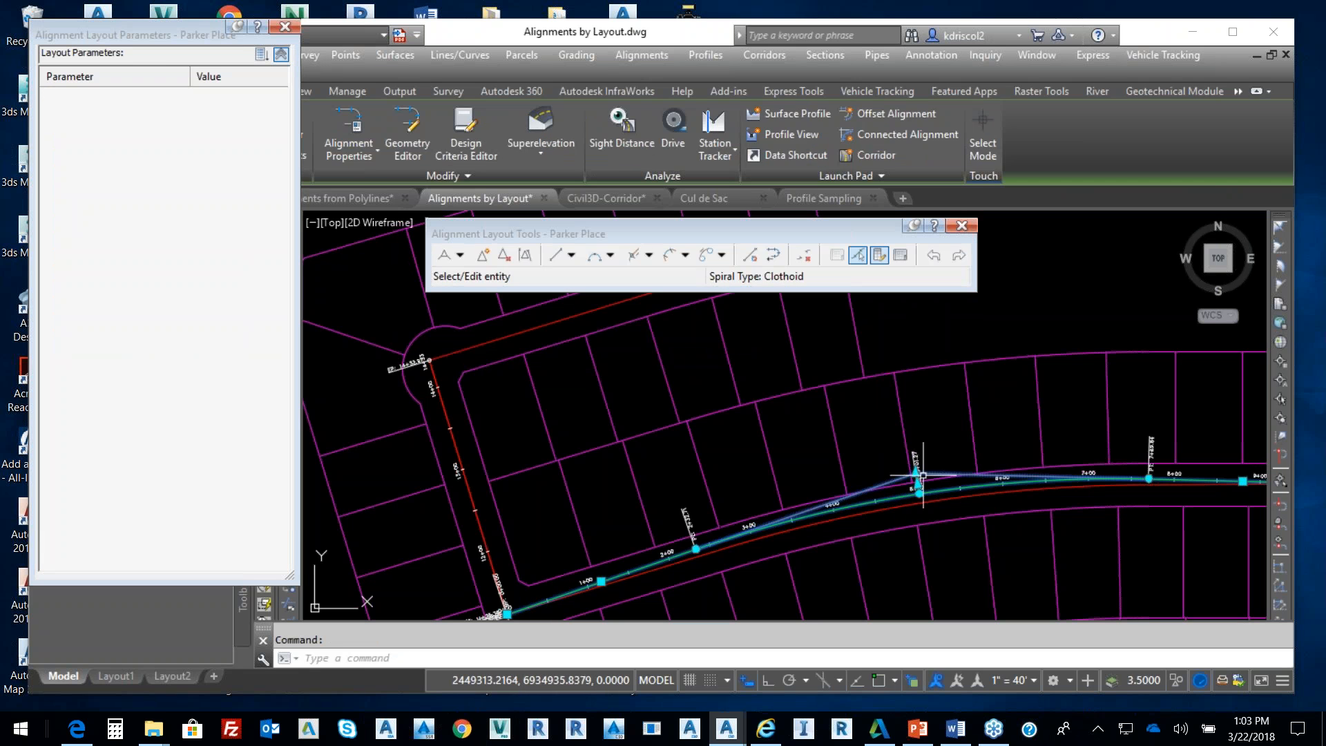
{"action": "left_click", "coordinate": [923, 476]}
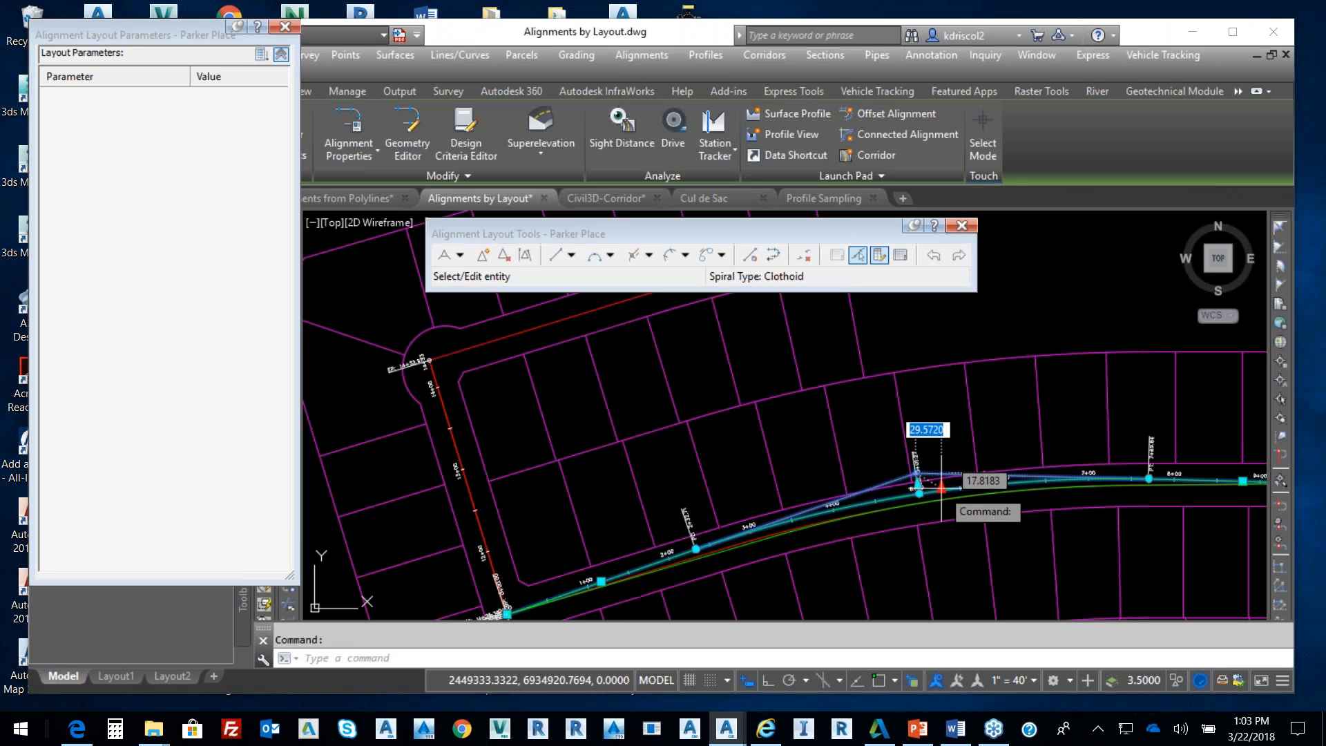
{"action": "left_click", "coordinate": [940, 487]}
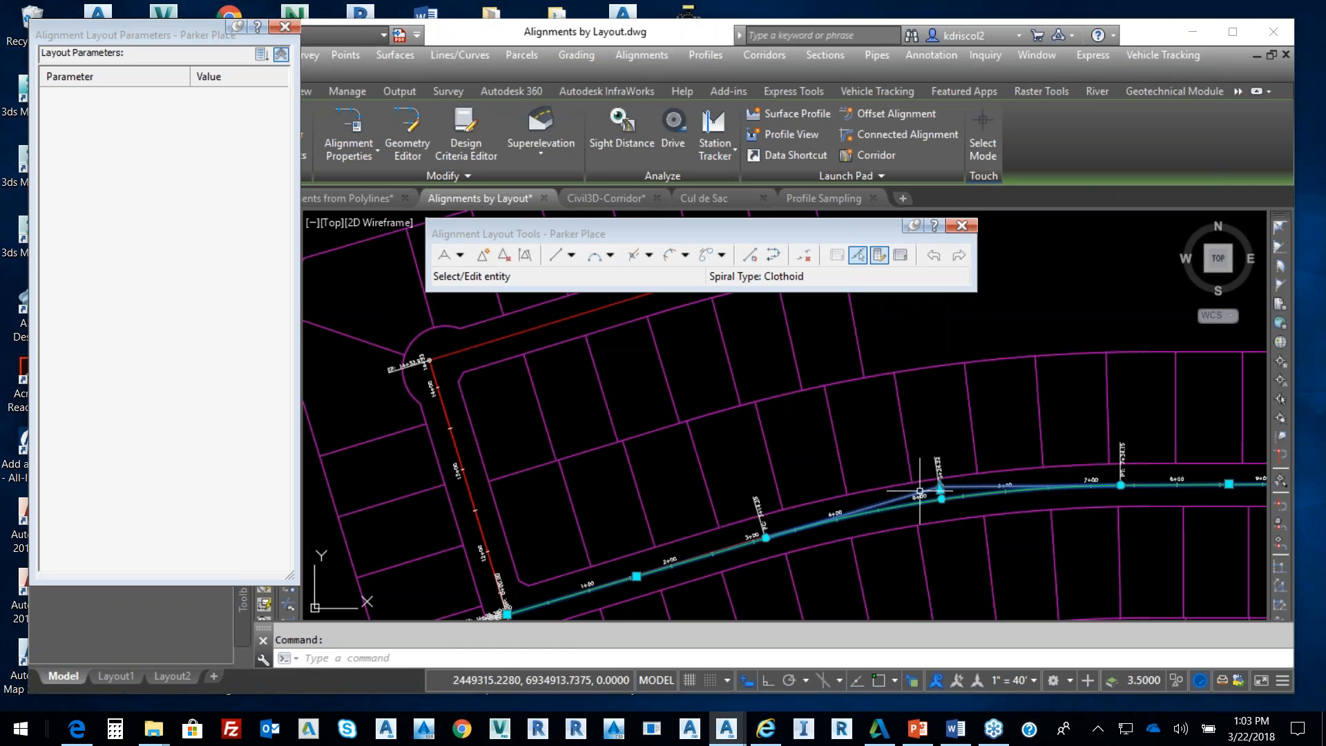
{"action": "key", "text": "Escape"}
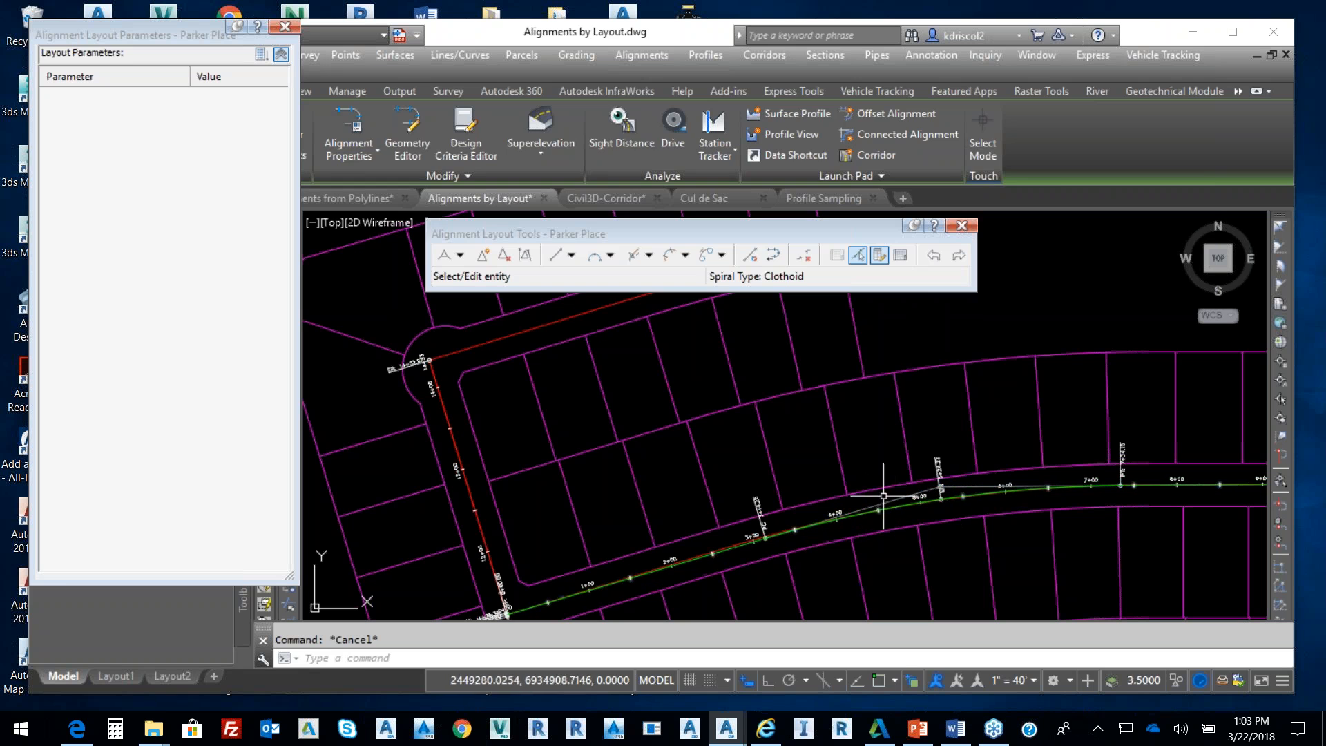
Close the layout tools and pan up to the upper street
{"action": "left_click", "coordinate": [962, 226]}
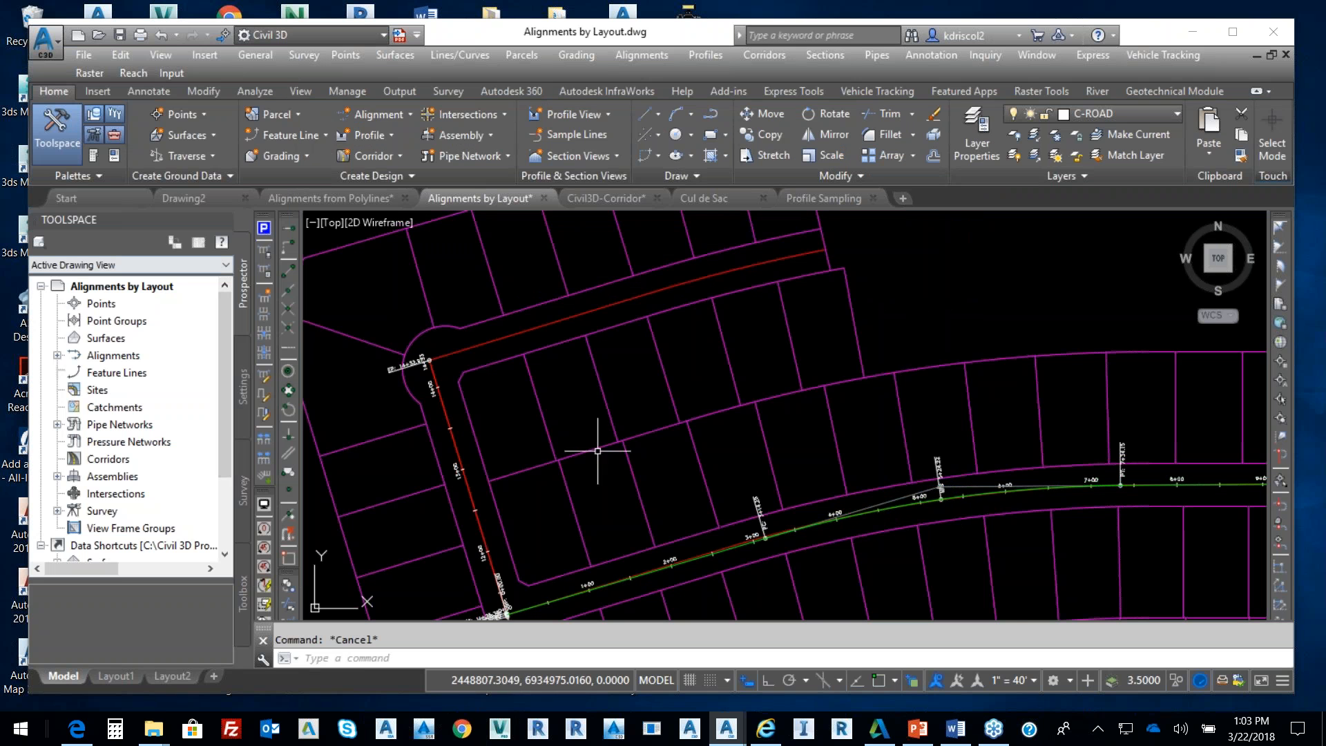
{"action": "scroll", "coordinate": [829, 449], "scroll_direction": "down", "scroll_amount": 3}
{"action": "scroll", "coordinate": [761, 445], "scroll_direction": "up", "scroll_amount": 5}
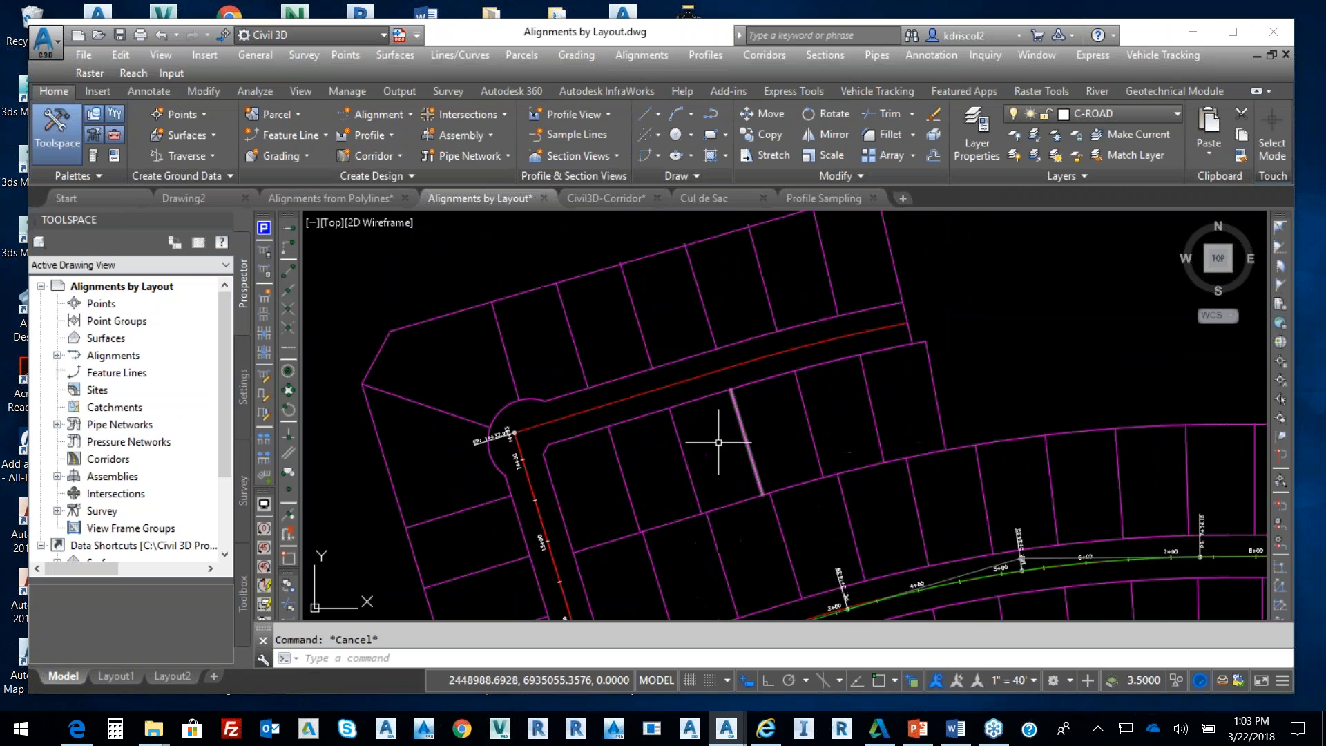
{"action": "middle_click_drag", "start_coordinate": [705, 445], "coordinate": [670, 435]}
{"action": "mouse_move", "coordinate": [670, 434]}
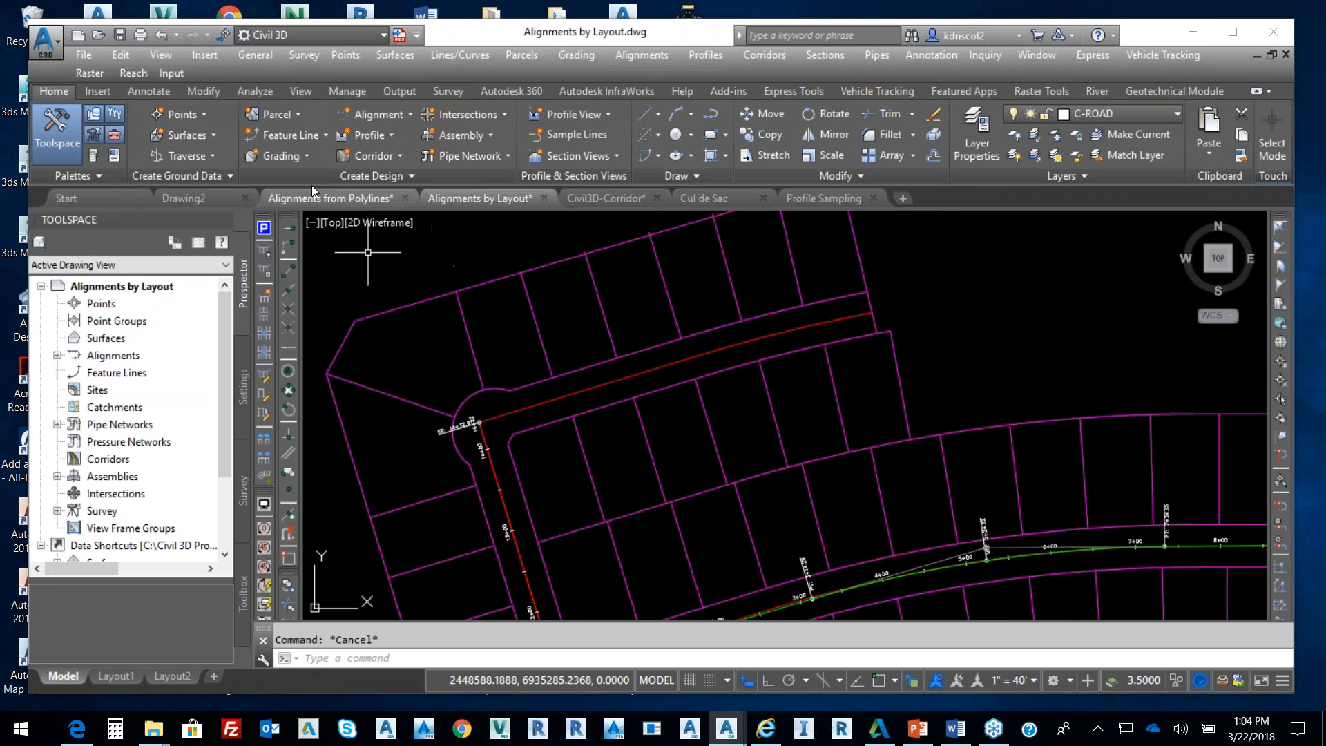
{"action": "left_click", "coordinate": [396, 113]}
Try Create Alignment from Objects on the upper street's red centerline, then cancel it
{"action": "left_click", "coordinate": [388, 199]}
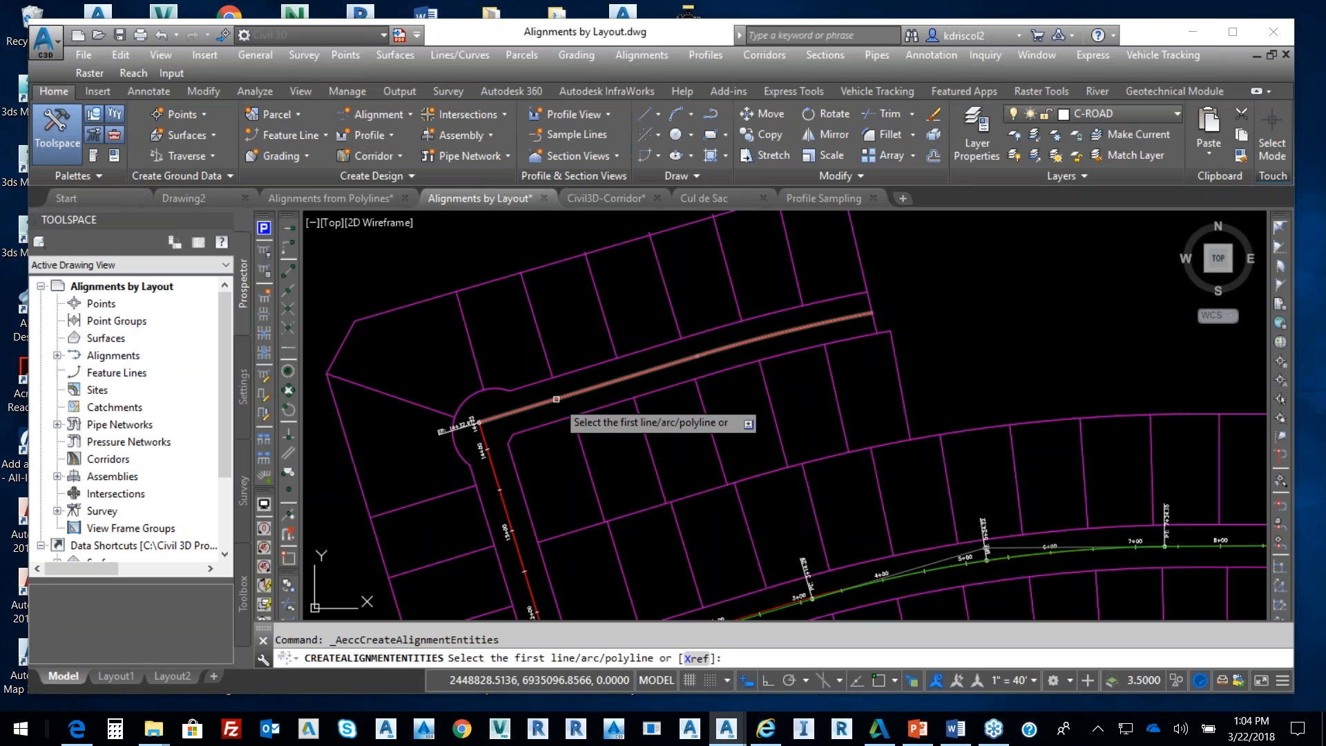
{"action": "key", "text": "Escape"}
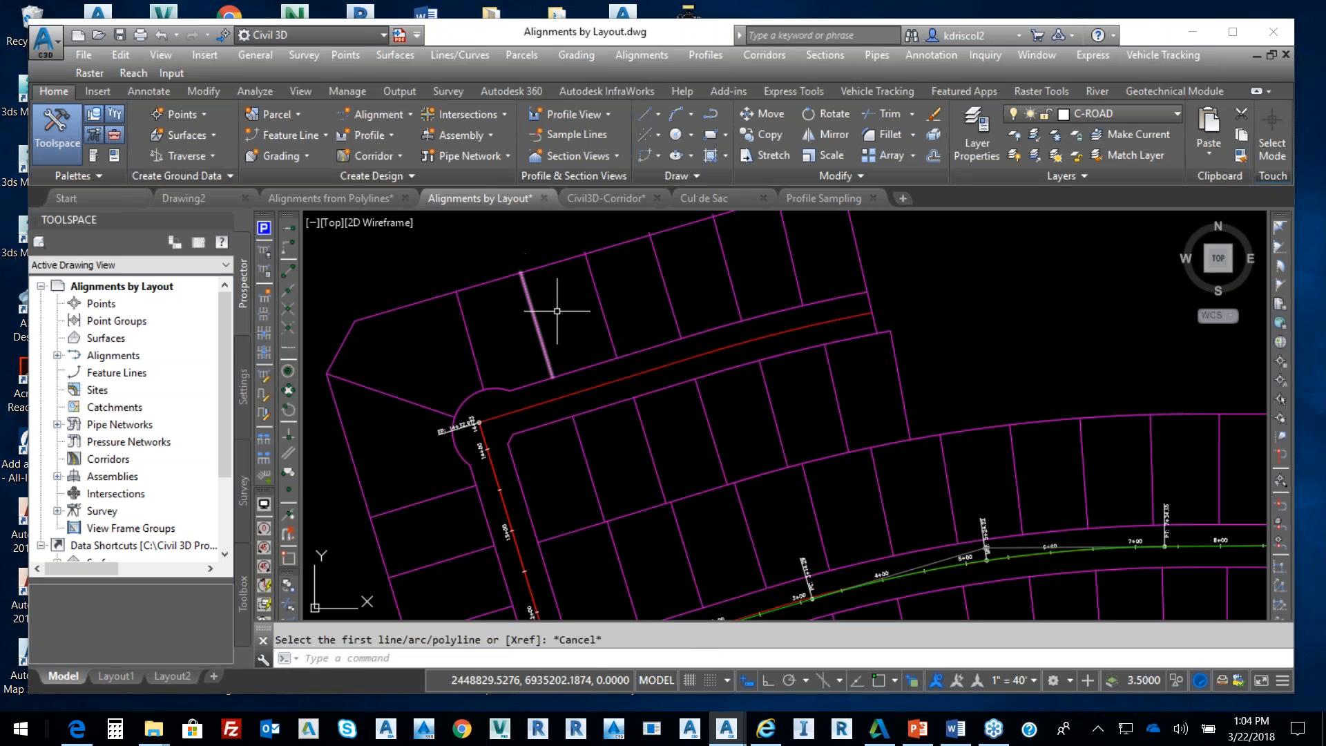
{"action": "left_click", "coordinate": [639, 377]}
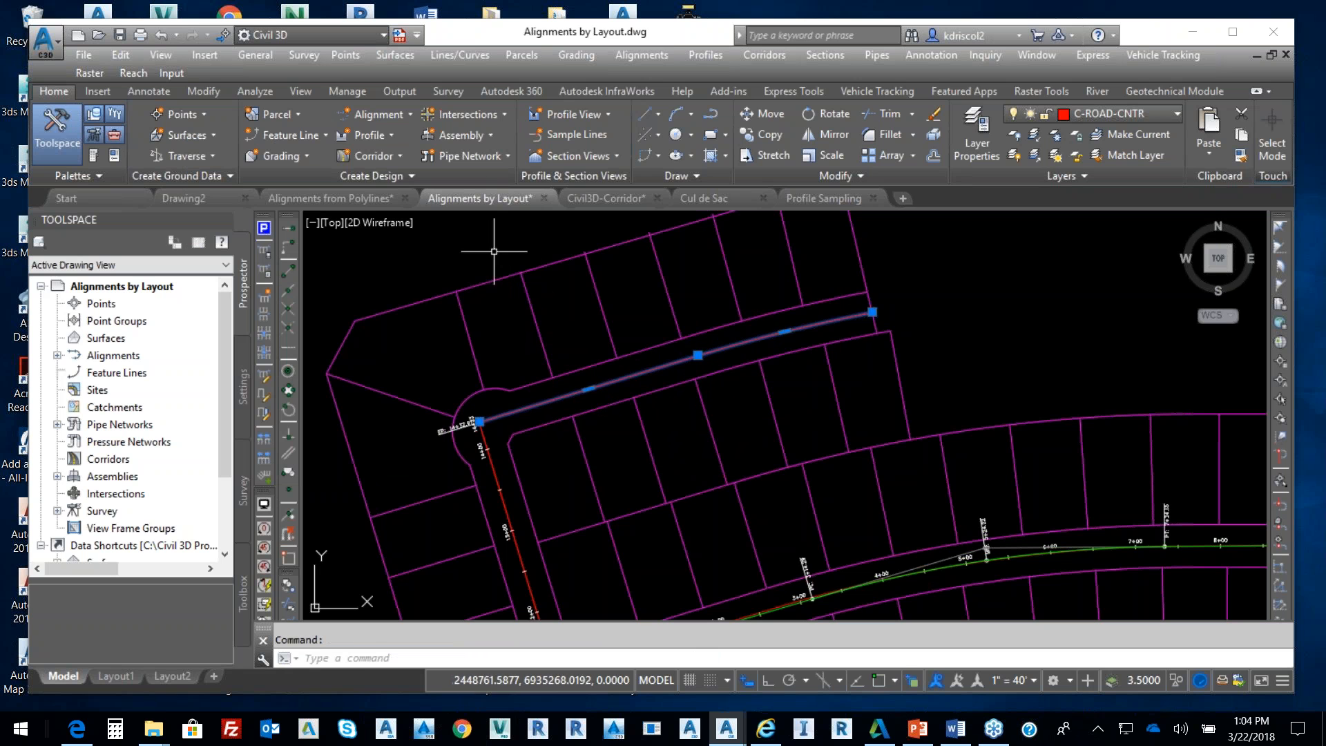
{"action": "key", "text": "Escape"}
Create a centerline alignment by layout named Mary Park Place
{"action": "left_click", "coordinate": [635, 57]}
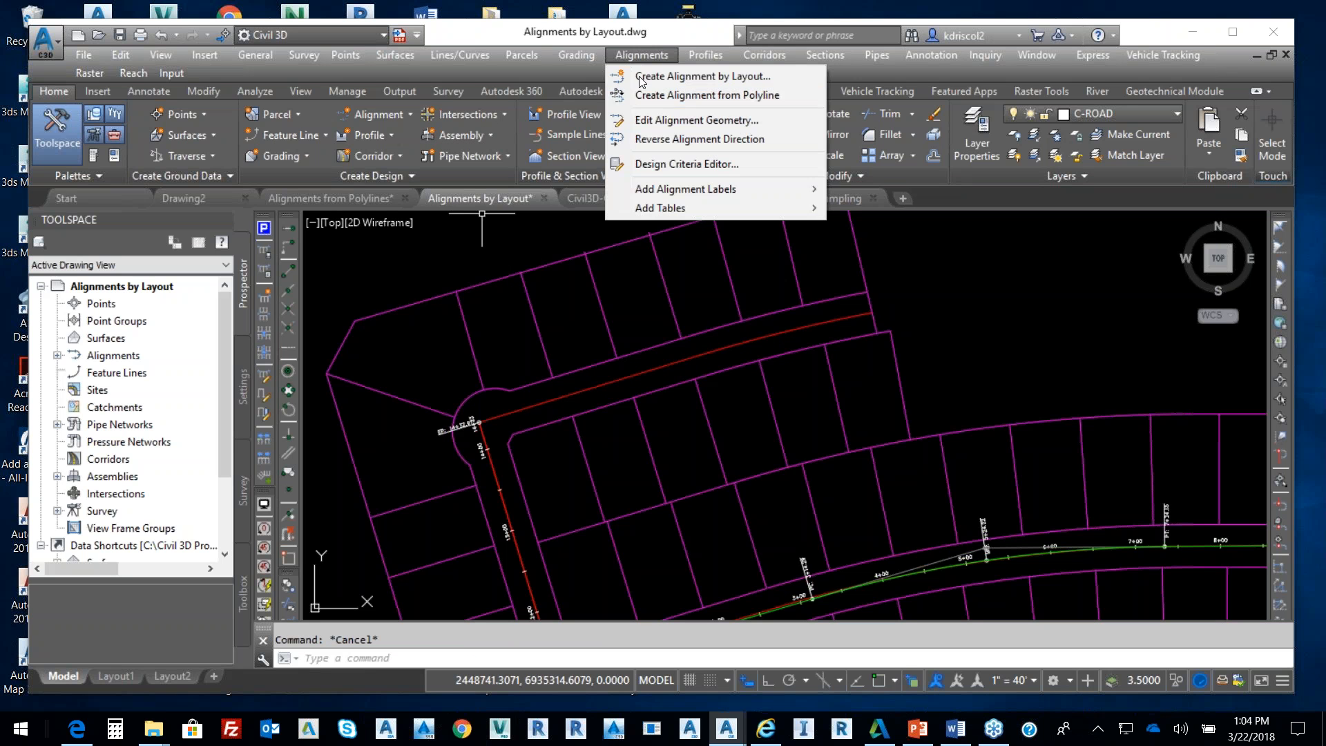
{"action": "left_click", "coordinate": [674, 75]}
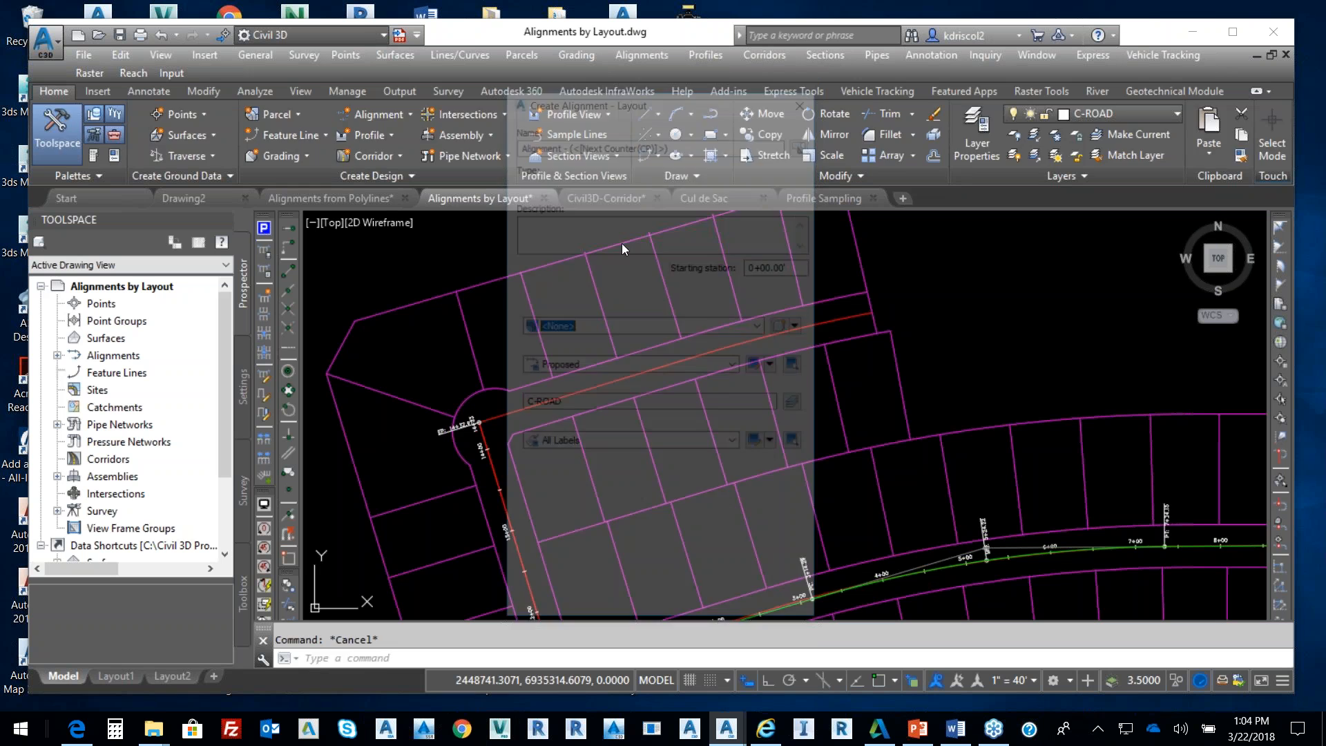
{"action": "left_click_drag", "start_coordinate": [686, 144], "coordinate": [519, 144]}
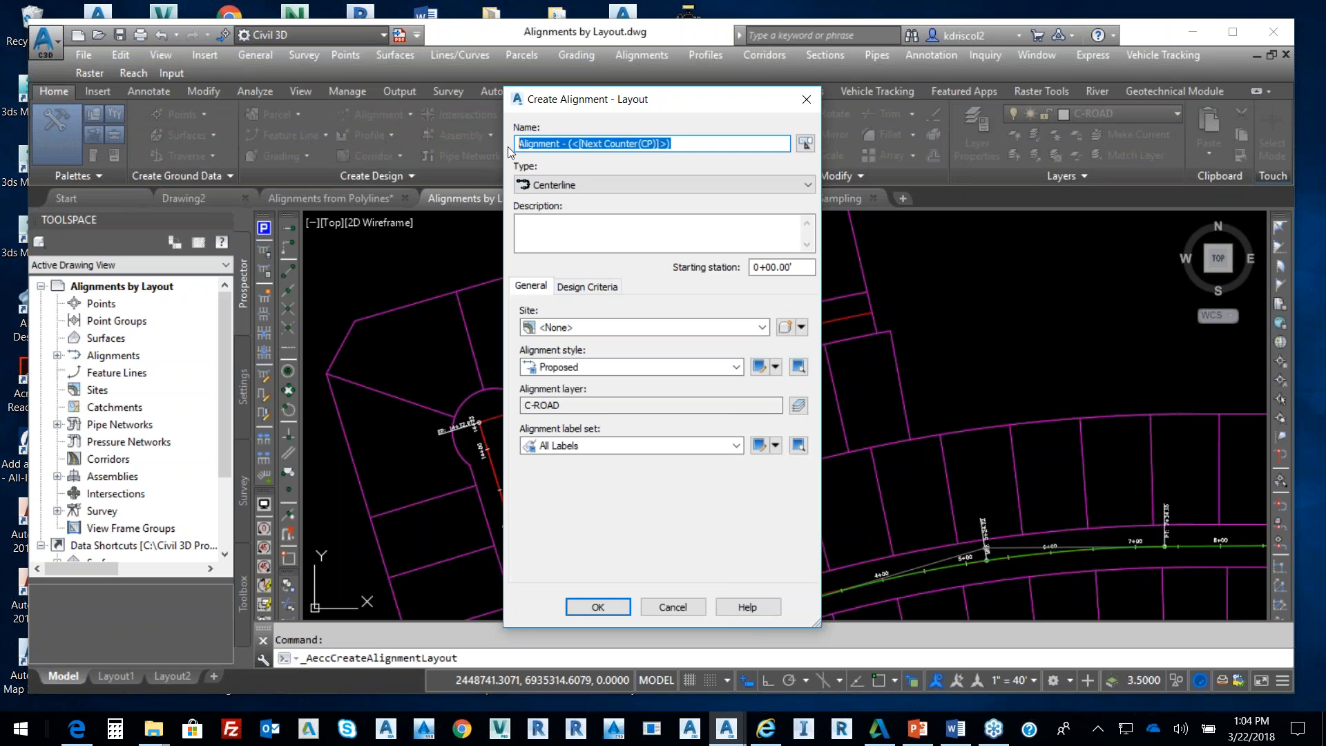
{"action": "type", "text": "Mary Park Place"}
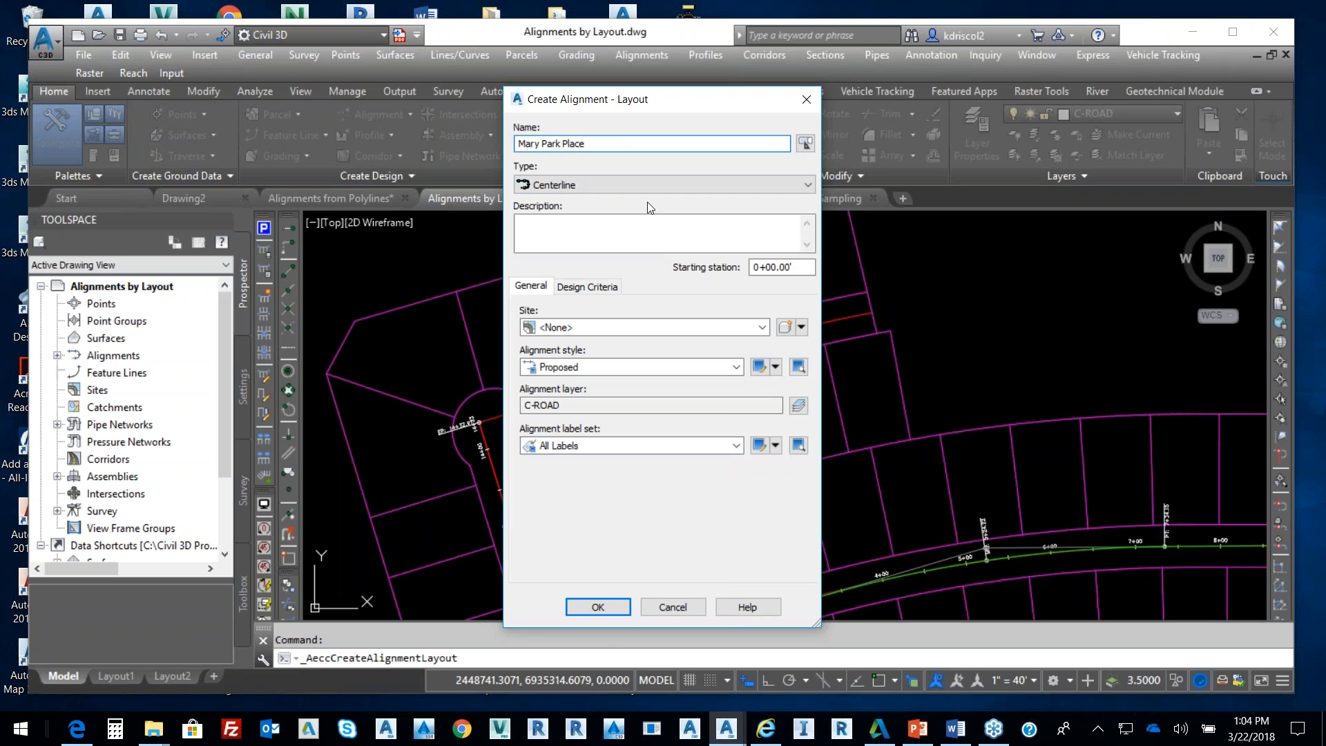
{"action": "left_click", "coordinate": [598, 608]}
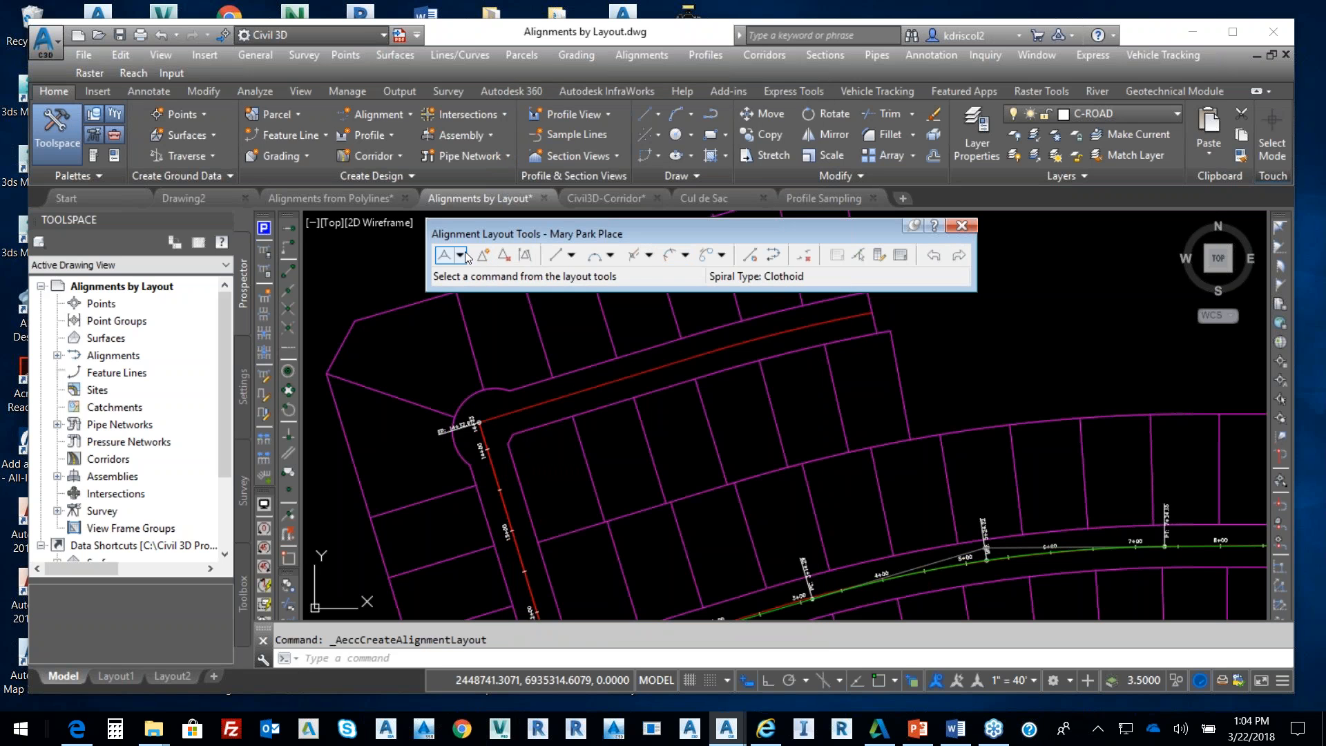
{"action": "left_click", "coordinate": [461, 255]}
Choose the tangent layout option with no automatic curves
{"action": "left_click", "coordinate": [460, 255]}
{"action": "left_click", "coordinate": [460, 256]}
{"action": "left_click", "coordinate": [492, 291]}
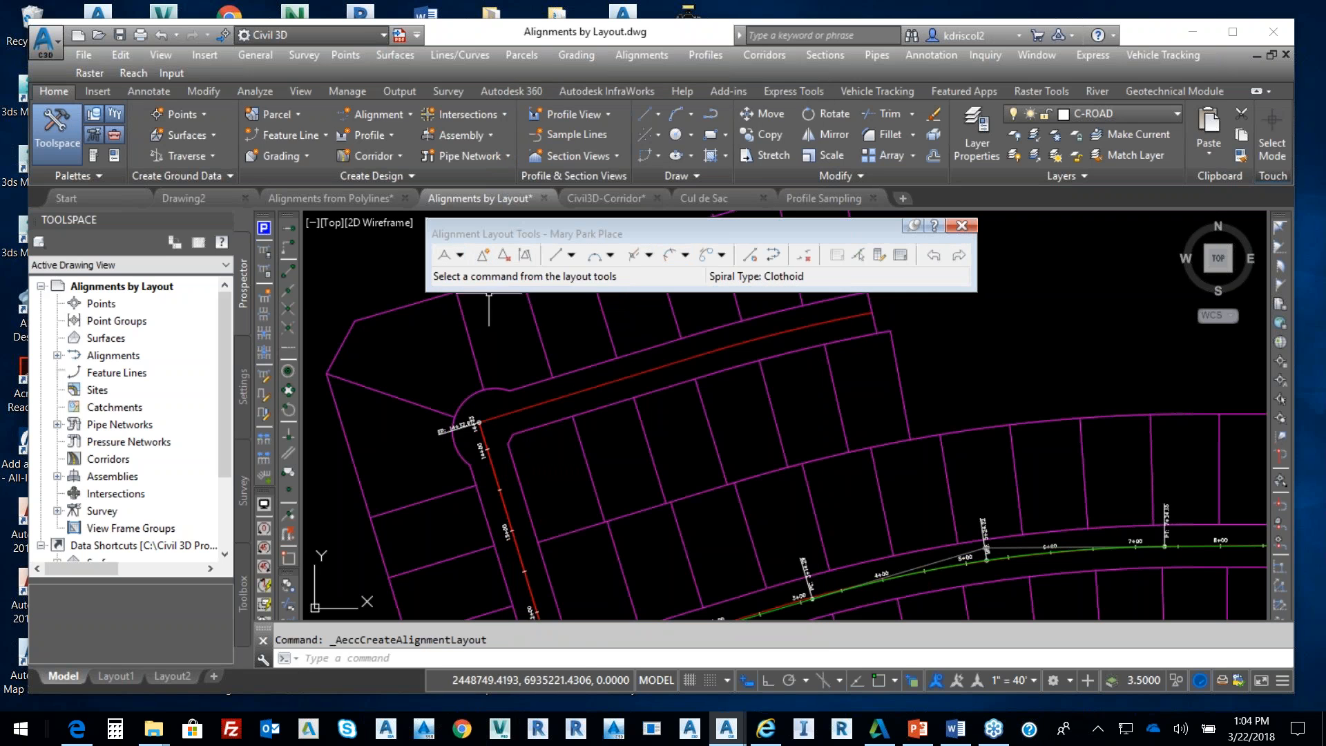
{"action": "left_click", "coordinate": [460, 256]}
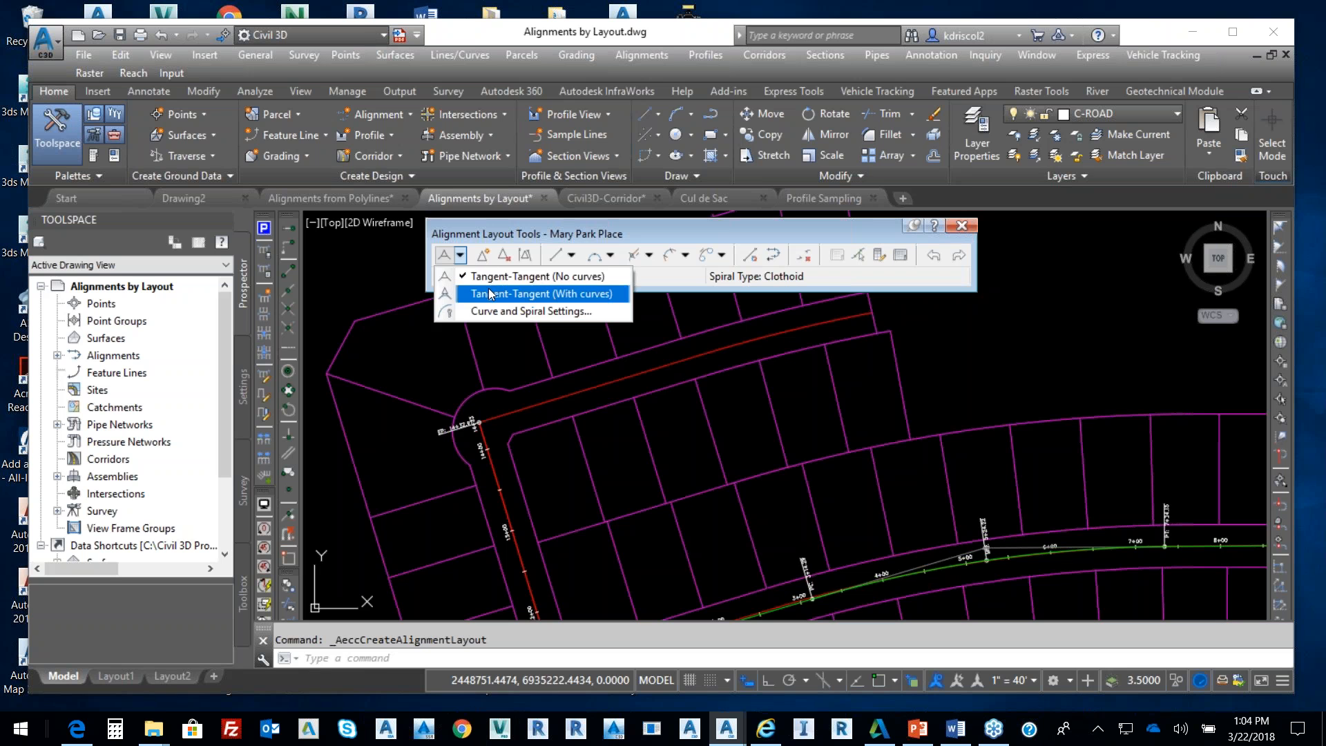
{"action": "left_click", "coordinate": [511, 277]}
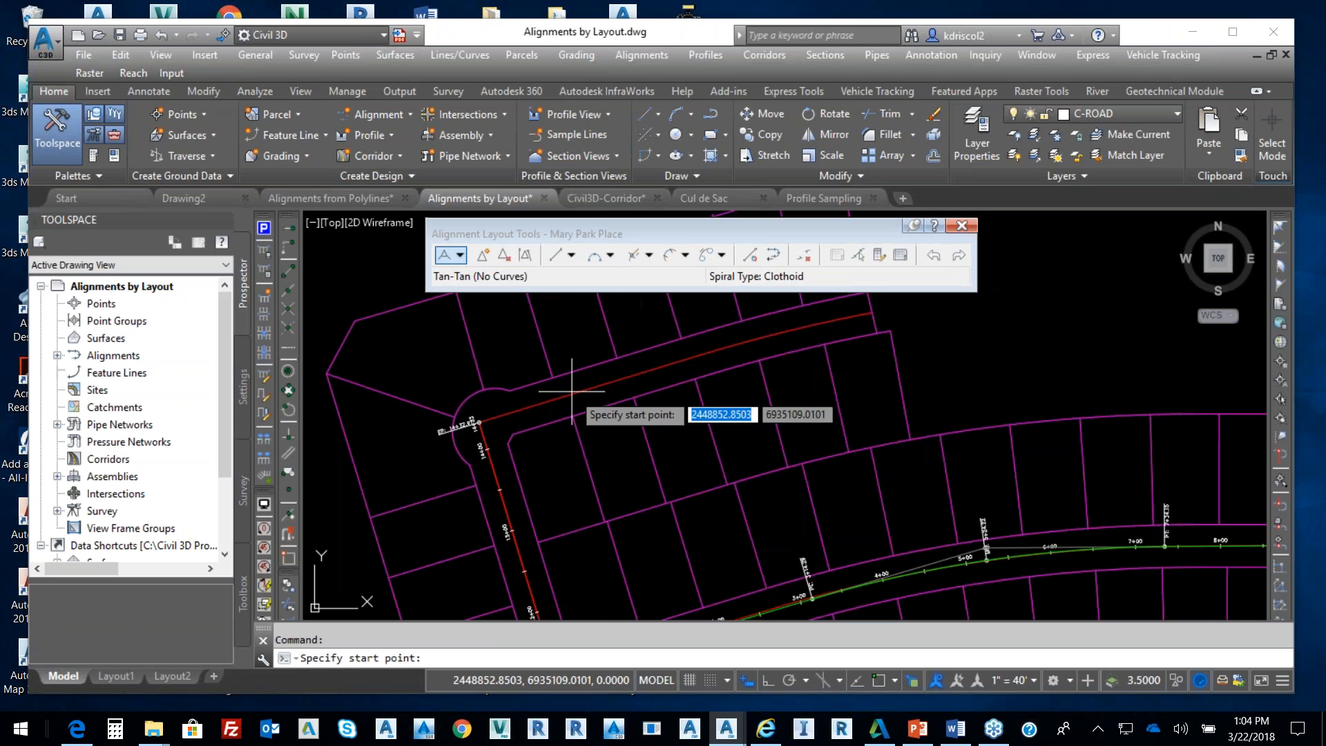
Draw Mary Park Place tangents between endpoint-snapped points, ending at the road's end
{"action": "left_click", "coordinate": [289, 268]}
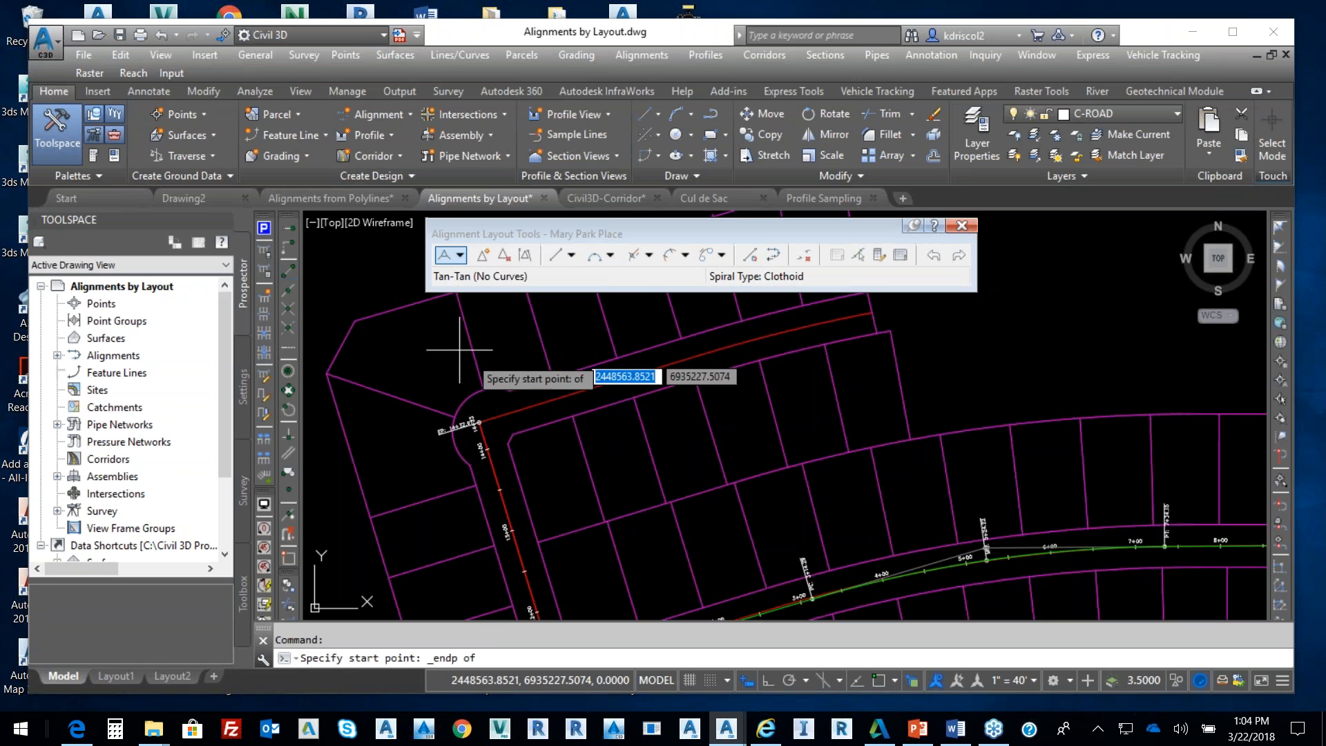
{"action": "left_click", "coordinate": [480, 421]}
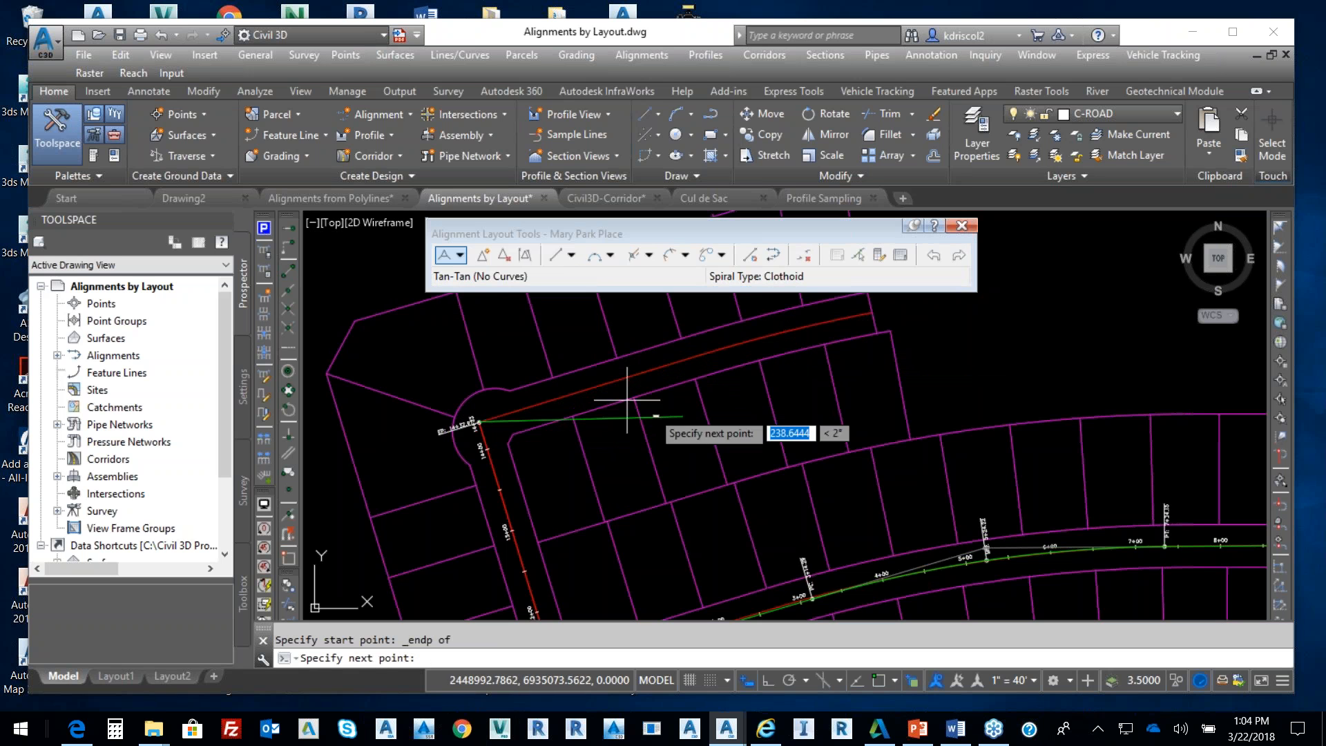
{"action": "left_click", "coordinate": [289, 267]}
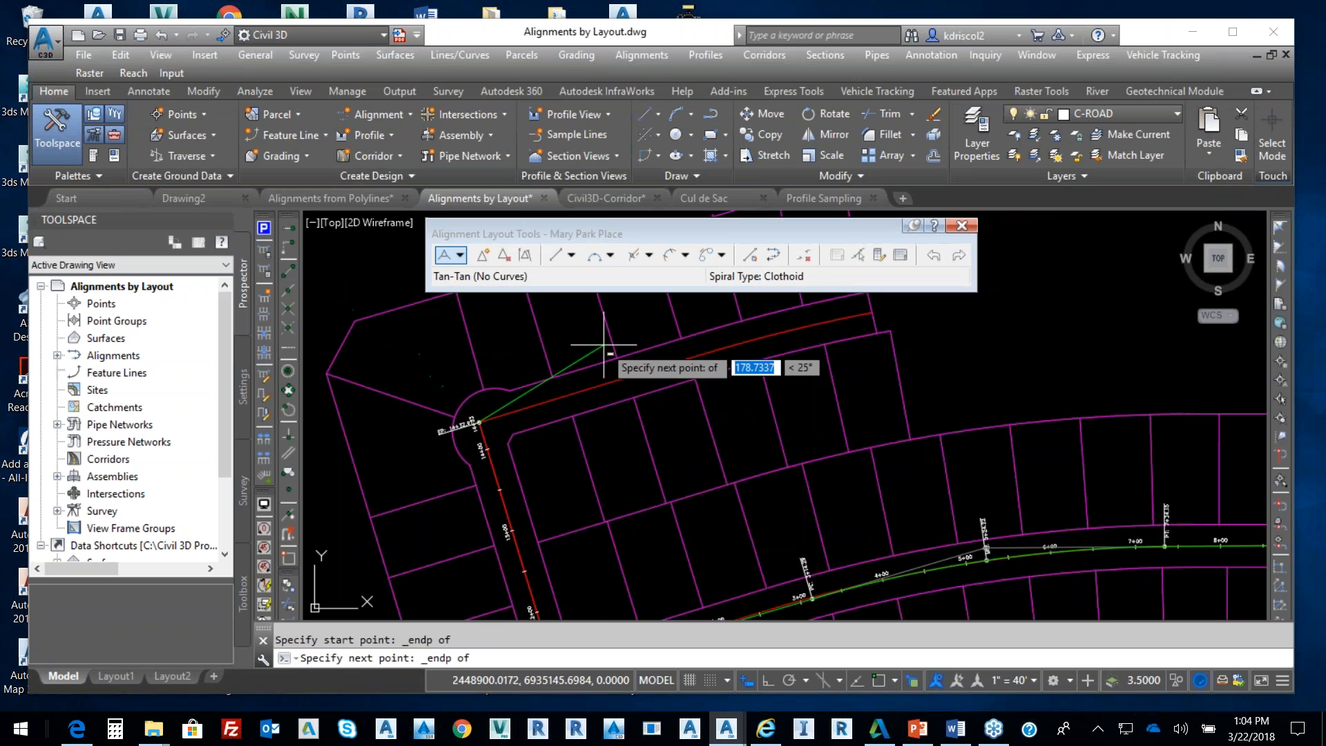
{"action": "left_click", "coordinate": [699, 354]}
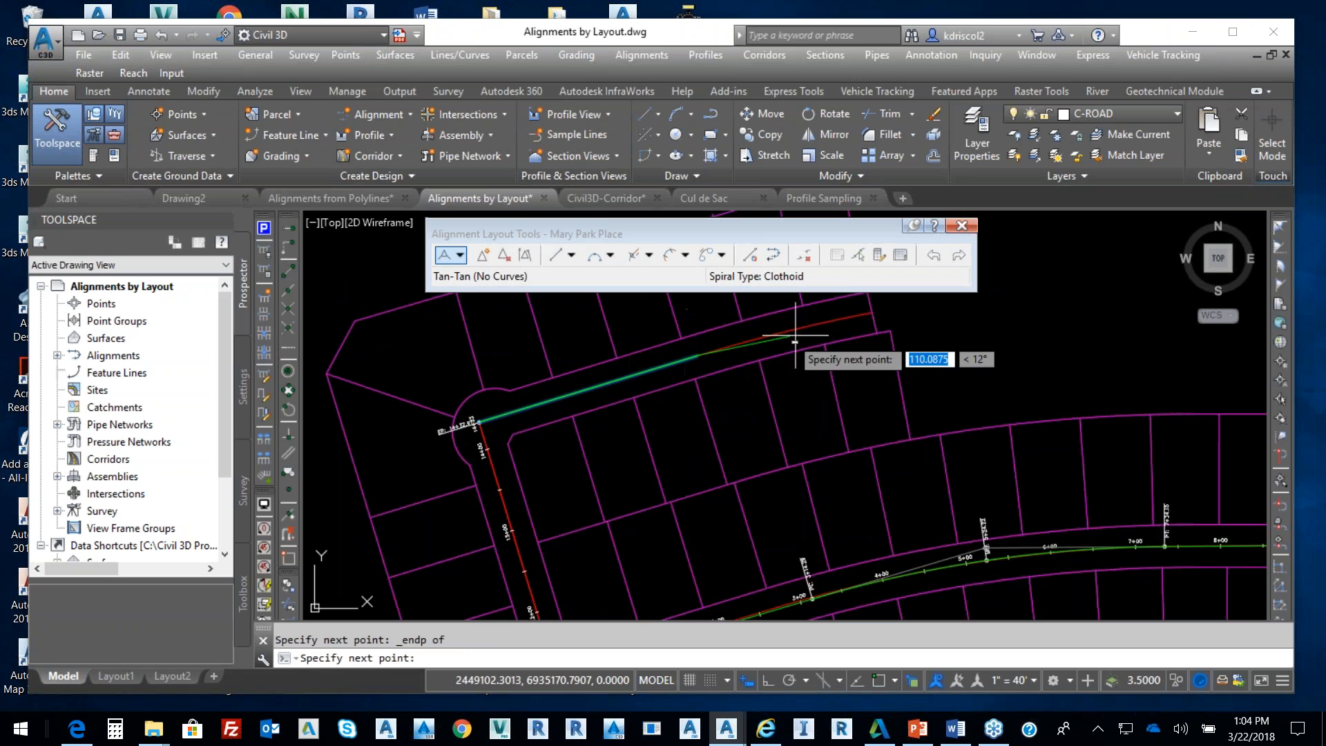
{"action": "left_click", "coordinate": [288, 275]}
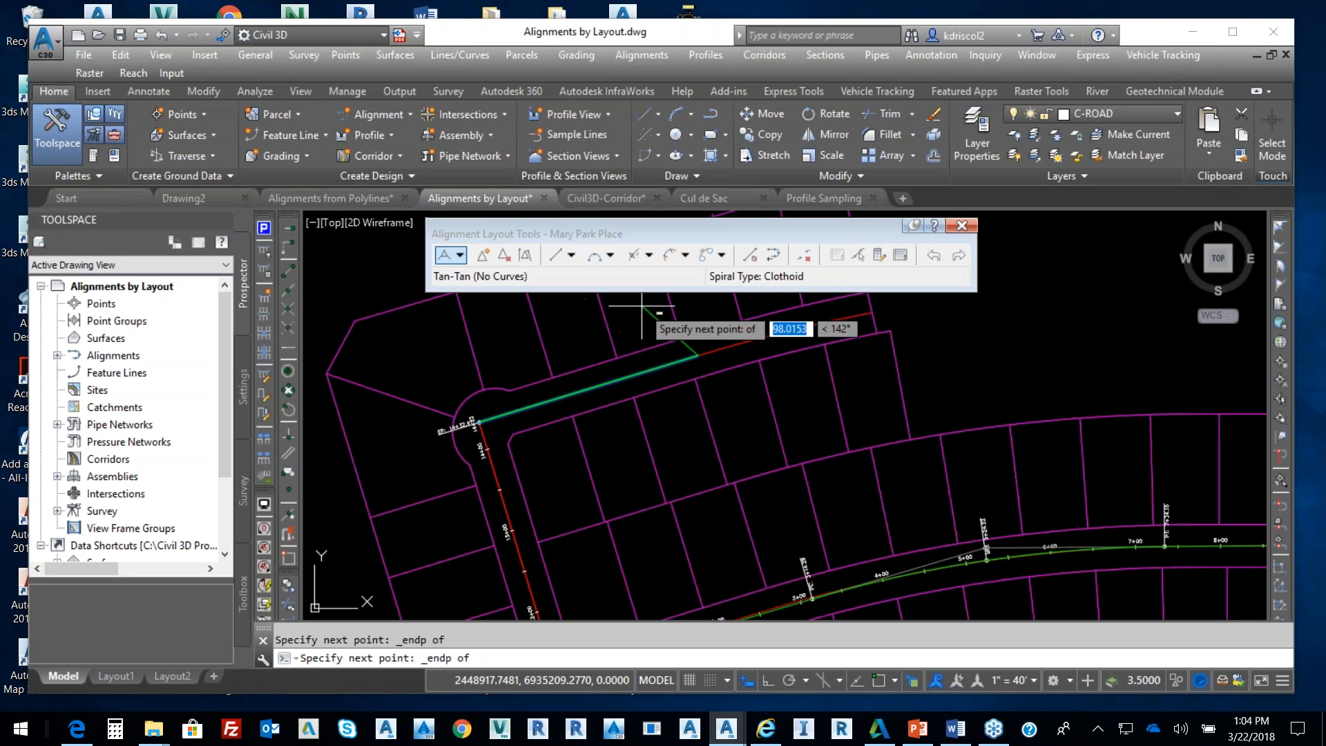
{"action": "left_click", "coordinate": [850, 323]}
{"action": "key", "text": "Return"}
Insert a new PI on Mary Park Place near station 4+00
{"action": "scroll", "coordinate": [760, 346], "scroll_direction": "up", "scroll_amount": 3}
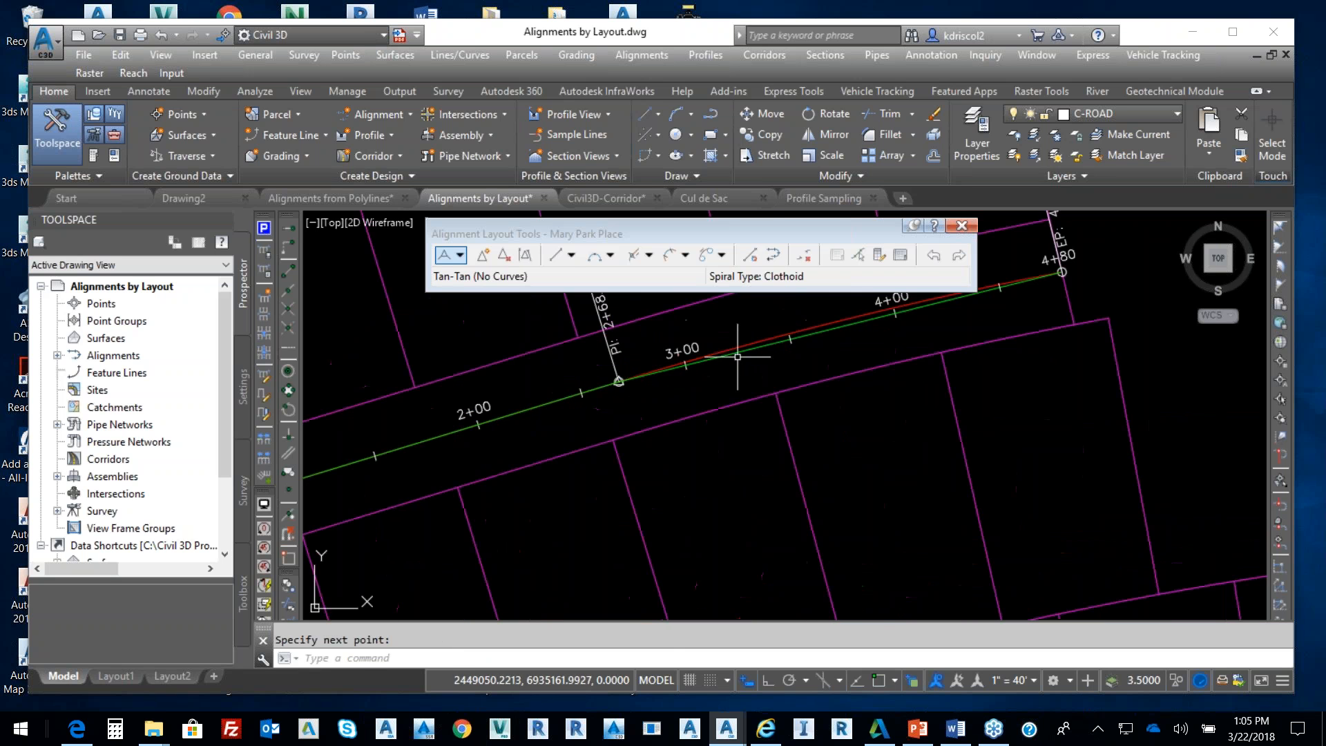
{"action": "scroll", "coordinate": [730, 347], "scroll_direction": "up", "scroll_amount": 3}
{"action": "middle_click_drag", "start_coordinate": [730, 348], "coordinate": [473, 447]}
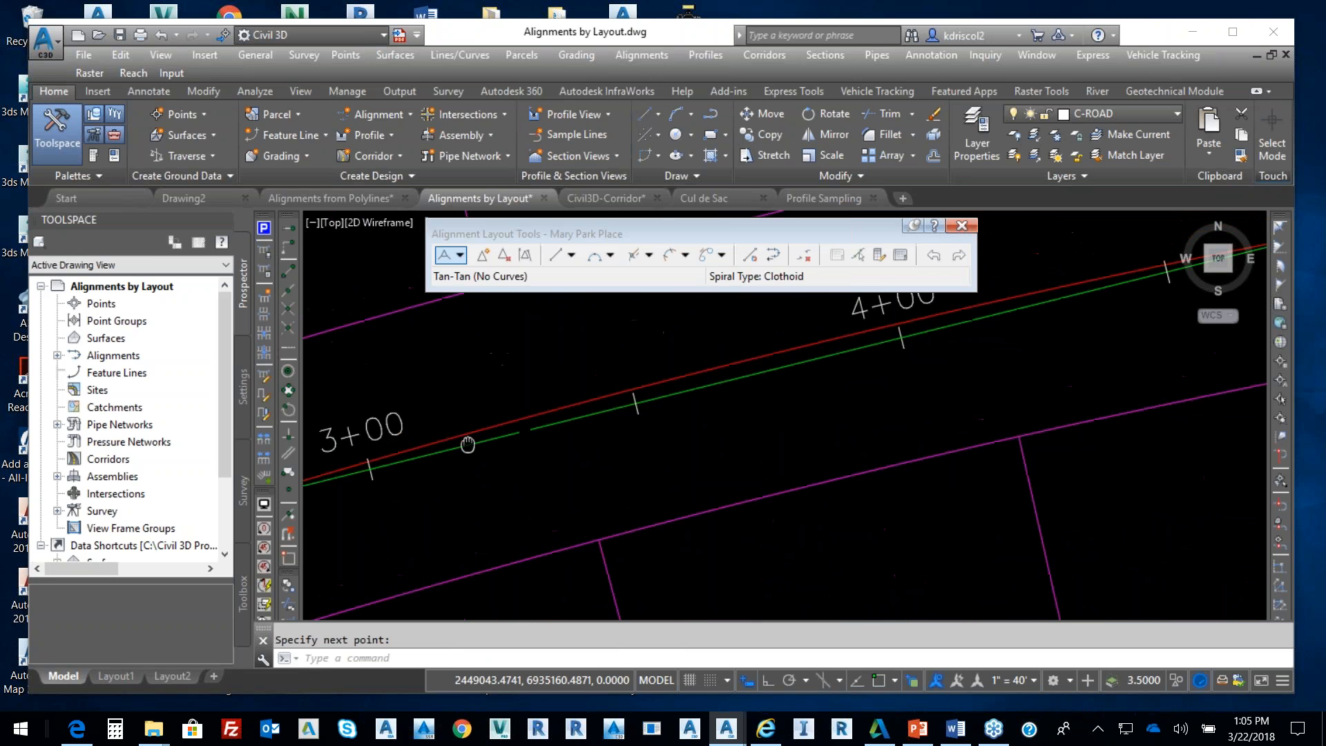
{"action": "left_click", "coordinate": [487, 257]}
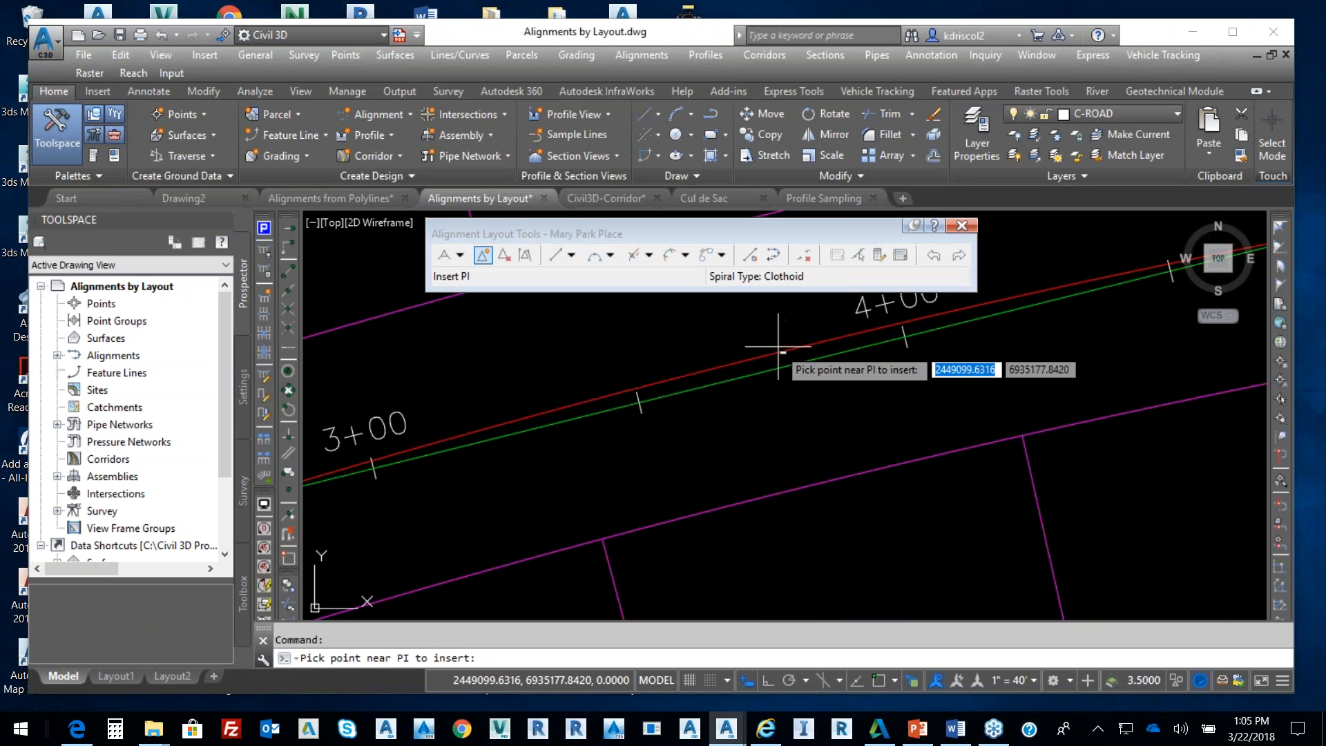
{"action": "left_click", "coordinate": [777, 330]}
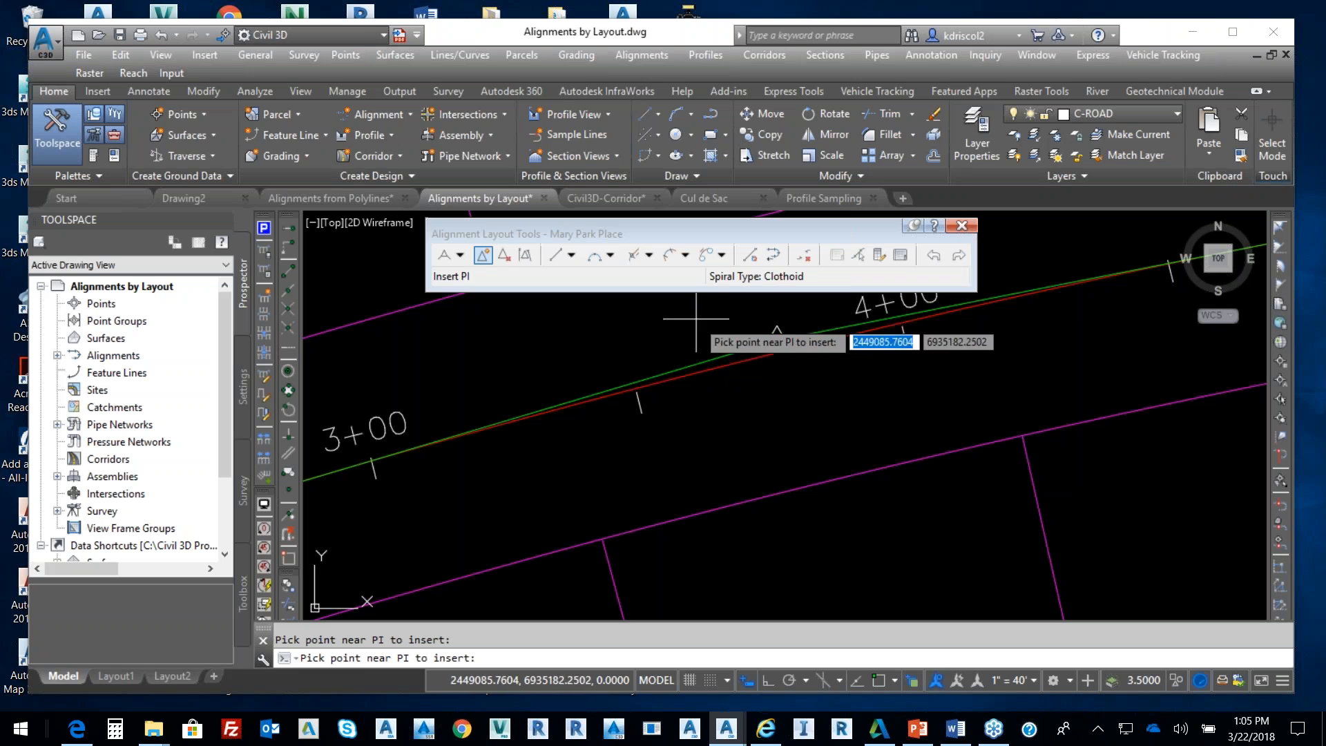
{"action": "key", "text": "Return"}
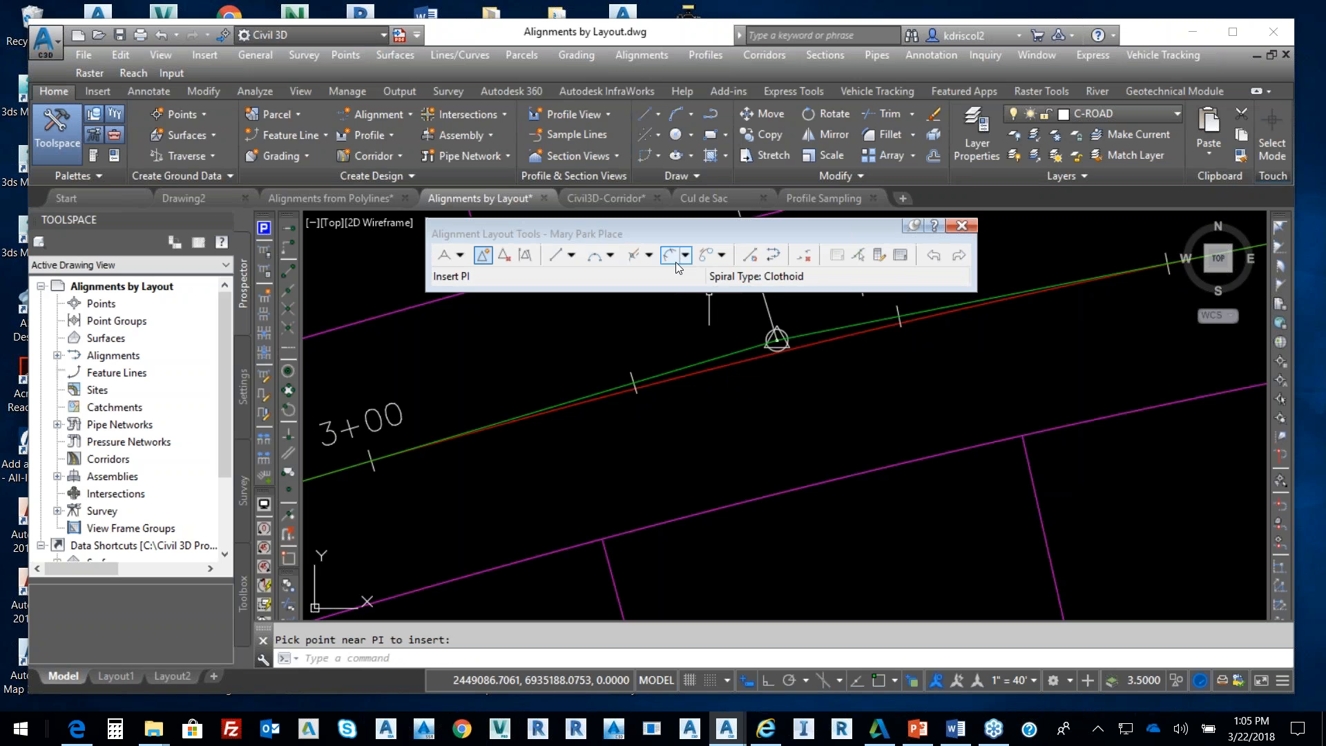
Fillet a free curve between the two tangents, accepting the under-180° angle and default 200' radius
{"action": "left_click", "coordinate": [611, 256]}
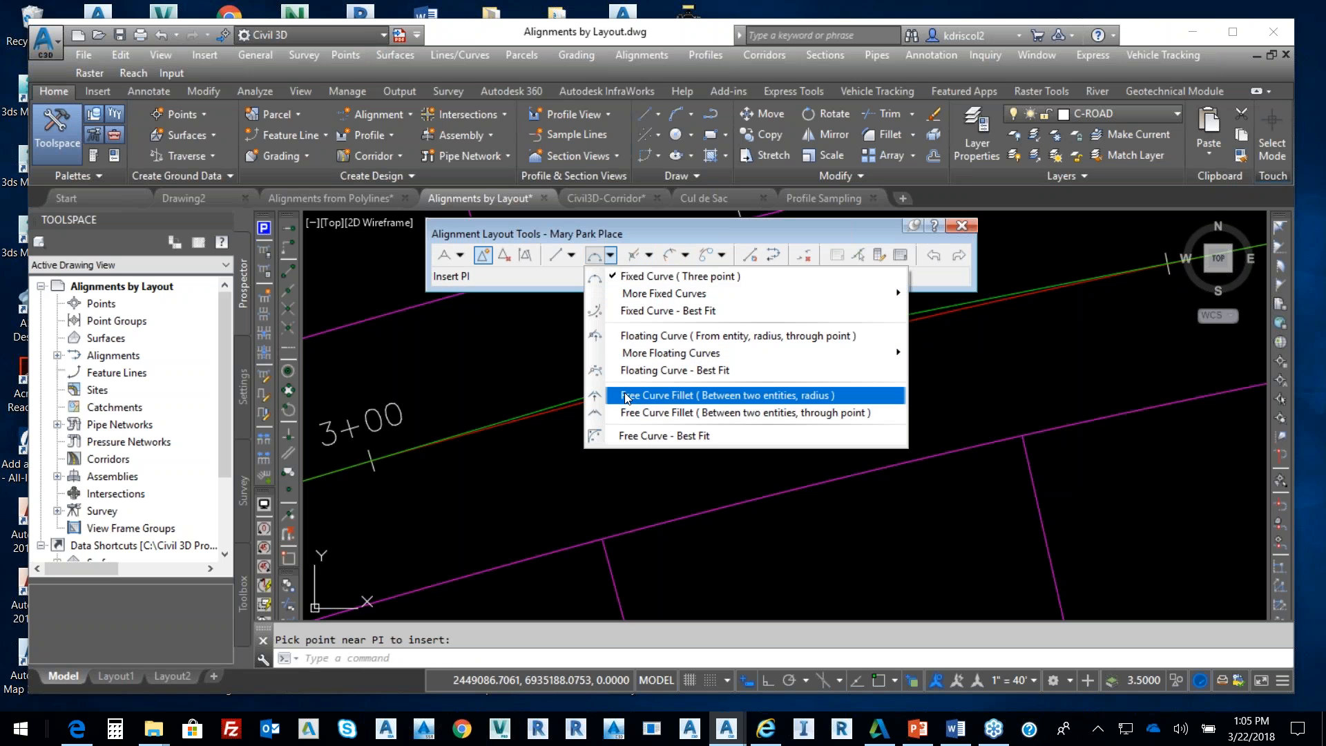
{"action": "left_click", "coordinate": [647, 400]}
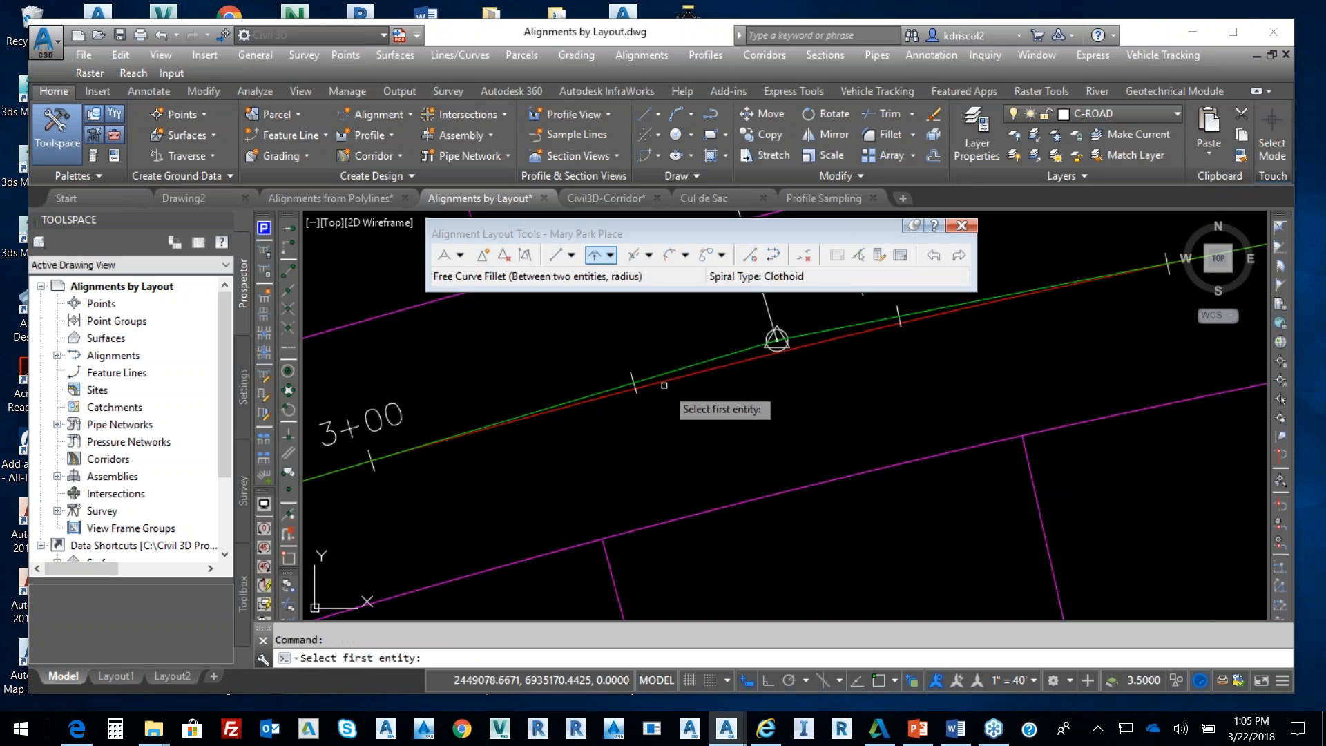
{"action": "left_click", "coordinate": [602, 391]}
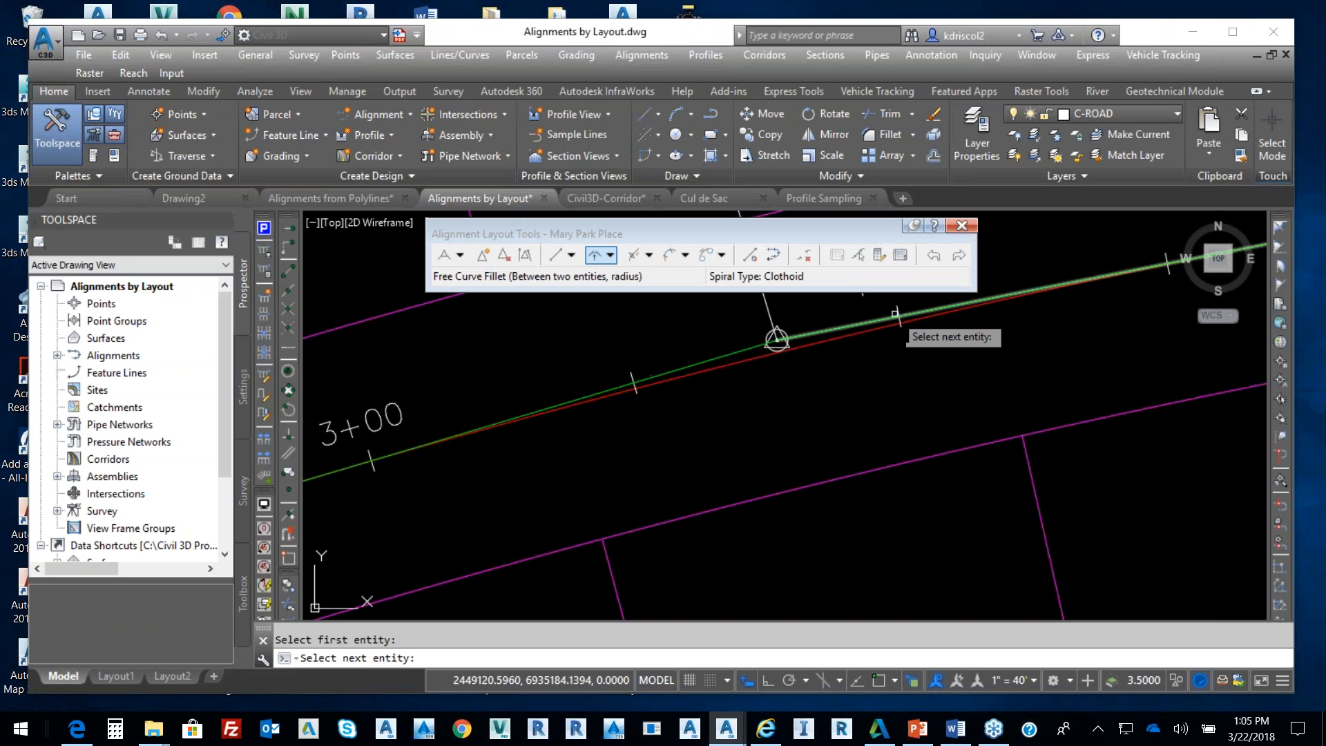
{"action": "left_click", "coordinate": [926, 308]}
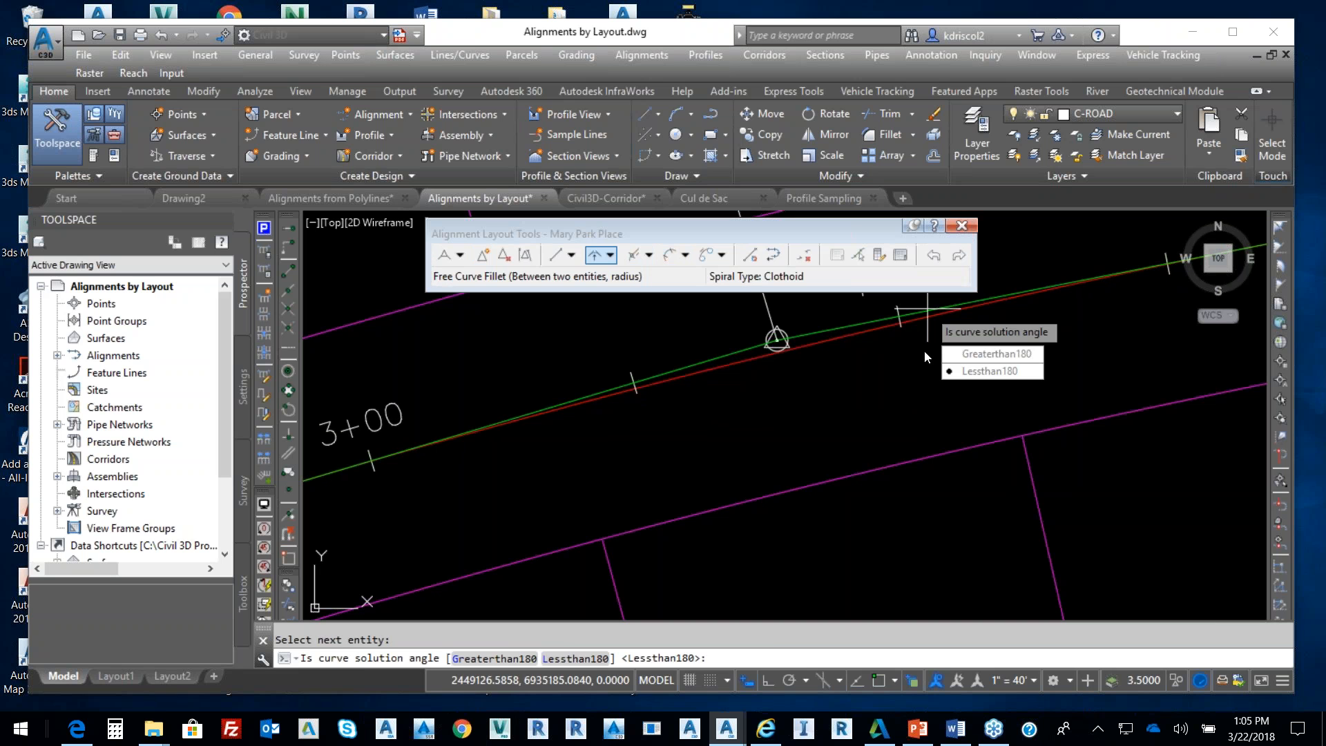
{"action": "left_click", "coordinate": [989, 372]}
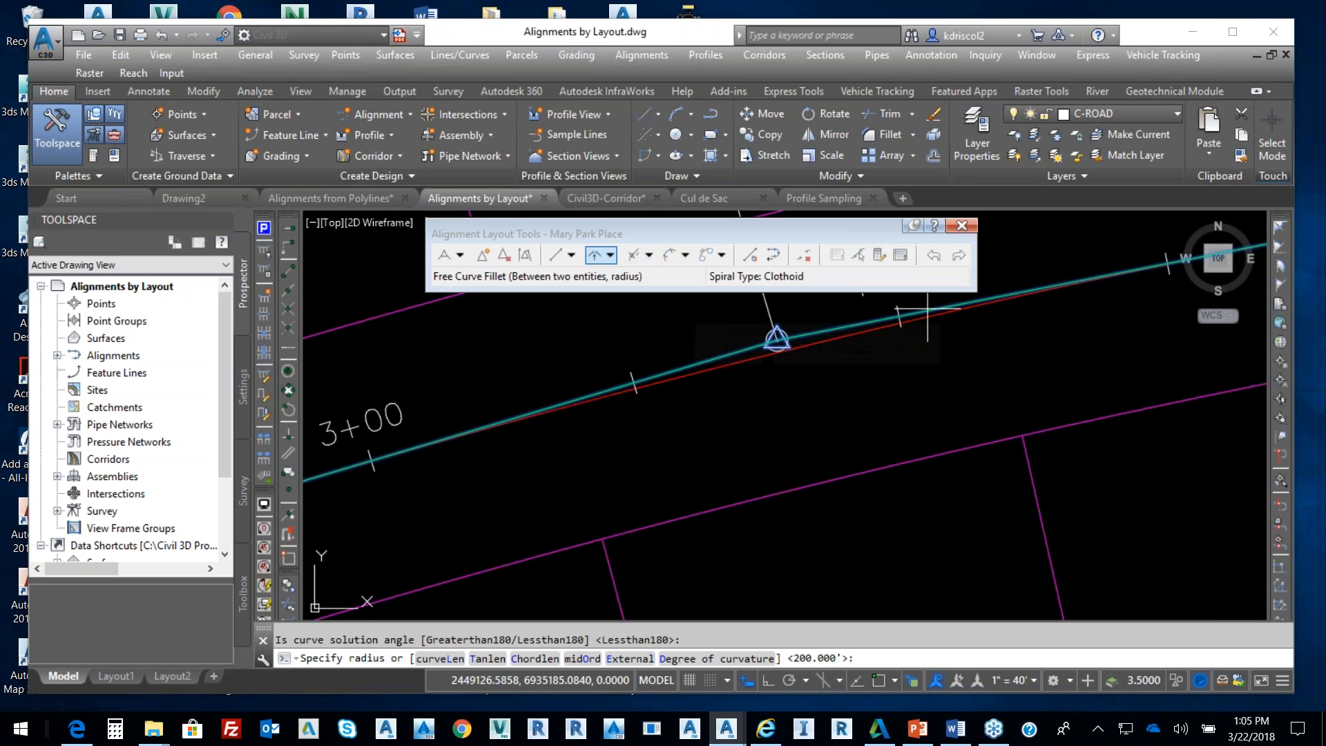
{"action": "key", "text": "Return"}
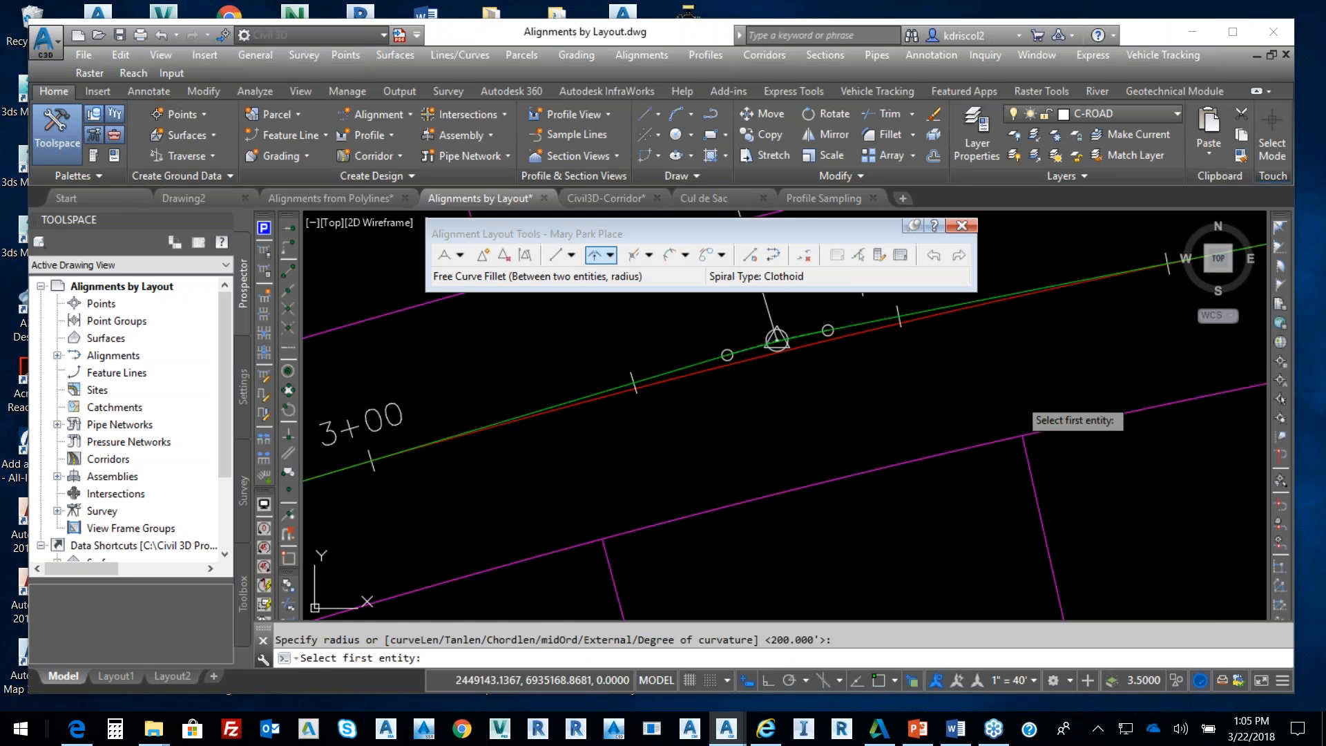
{"action": "scroll", "coordinate": [820, 322], "scroll_direction": "up", "scroll_amount": 8}
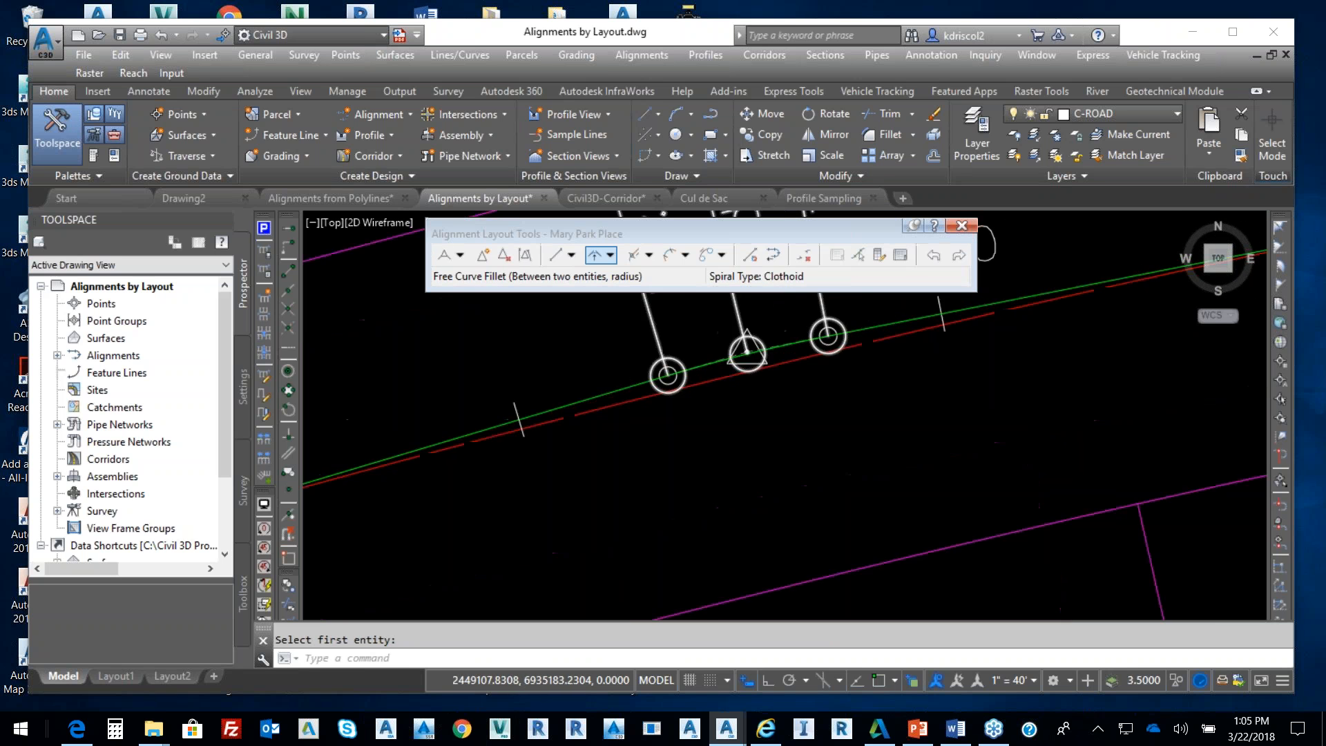
{"action": "key", "text": "Escape"}
Drag the alignment's PI grip down onto the existing line
{"action": "left_click", "coordinate": [641, 415]}
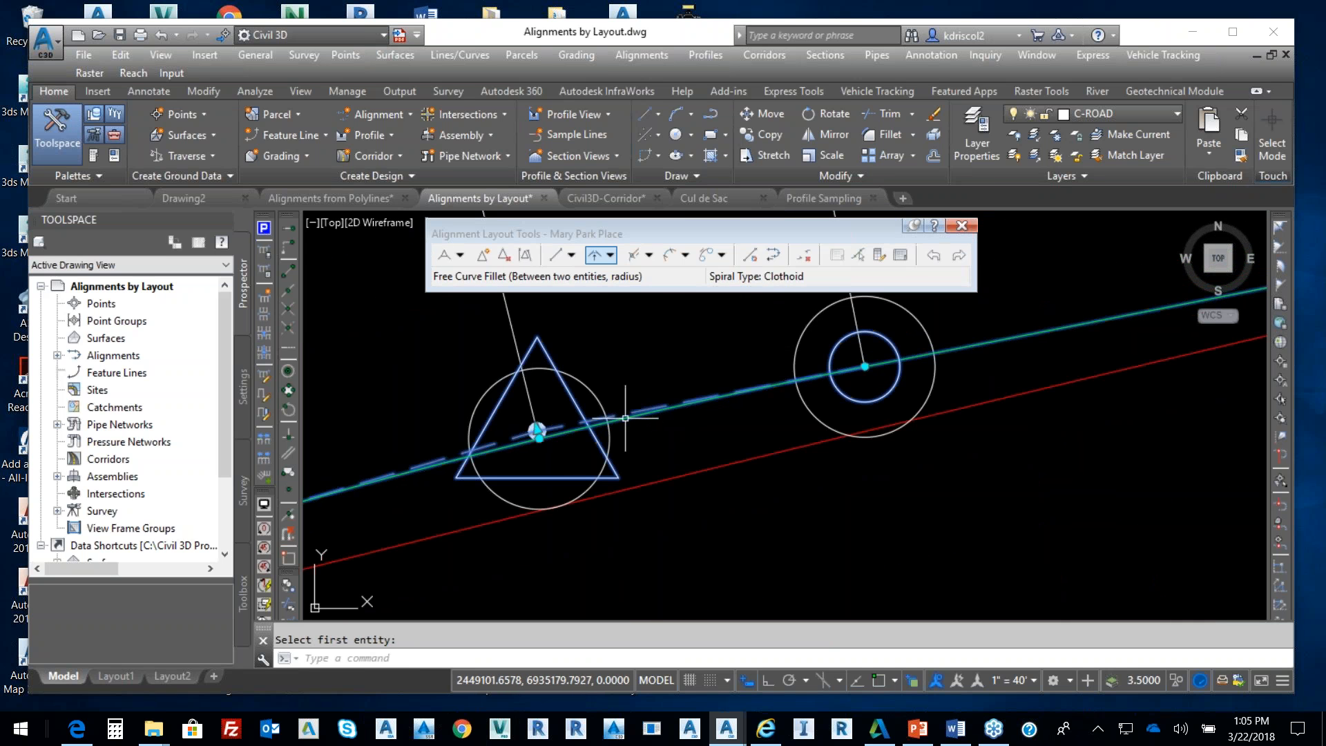
{"action": "left_click", "coordinate": [539, 438]}
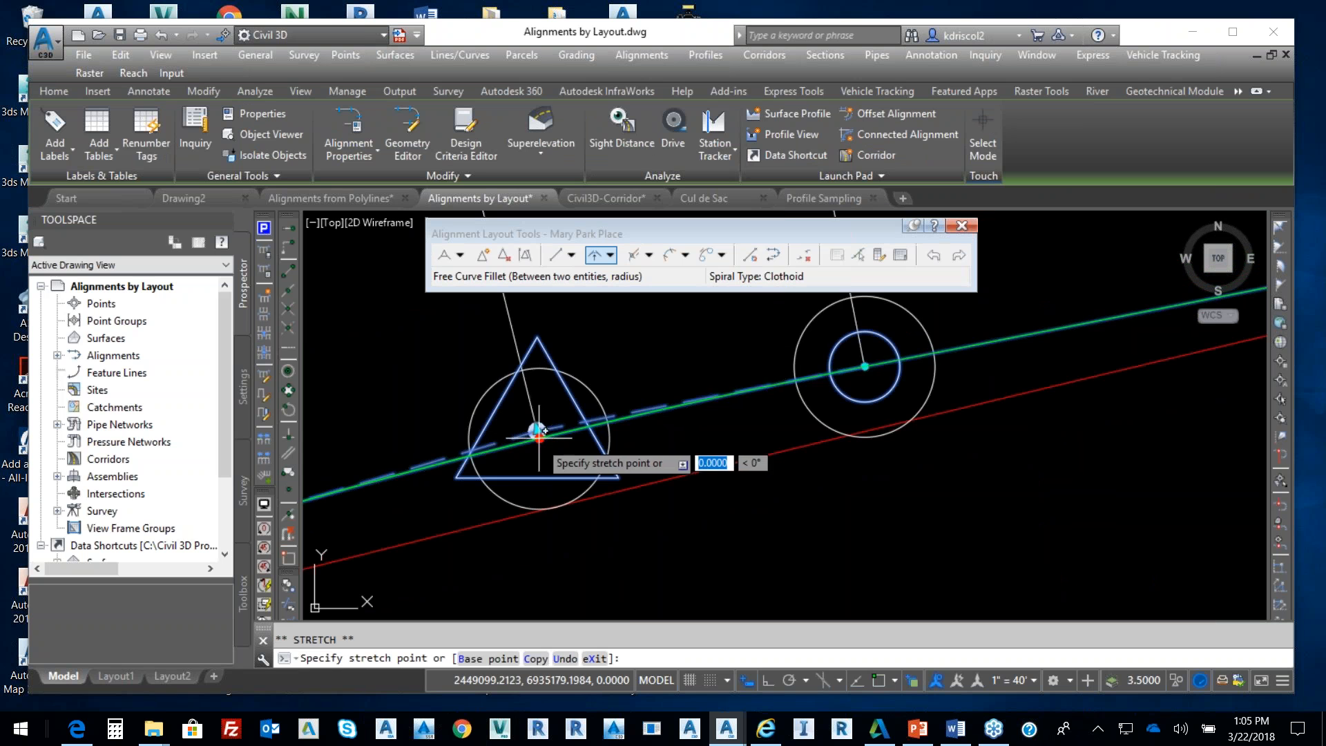
{"action": "left_click", "coordinate": [577, 497]}
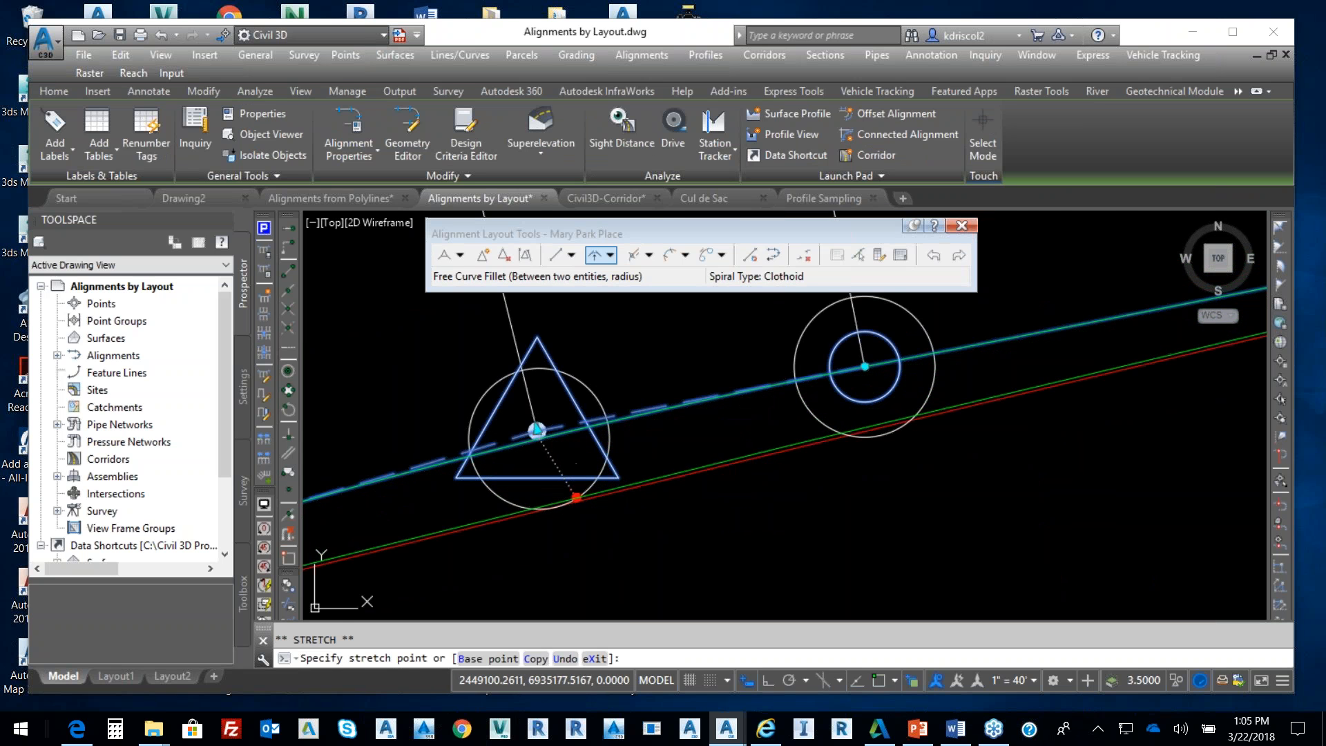
{"action": "scroll", "coordinate": [774, 397], "scroll_direction": "down", "scroll_amount": 2}
{"action": "scroll", "coordinate": [753, 408], "scroll_direction": "down", "scroll_amount": 3}
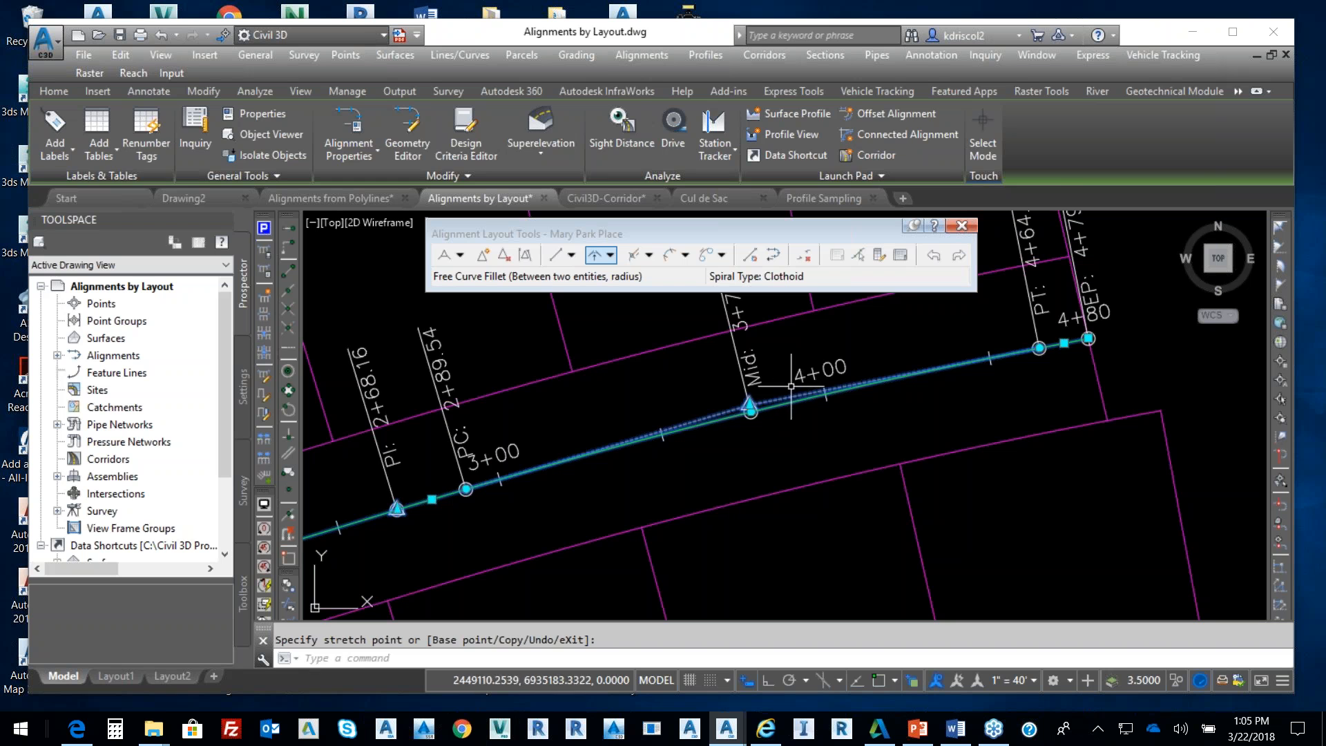
{"action": "key", "text": "Escape"}
{"action": "key", "text": "Escape"}
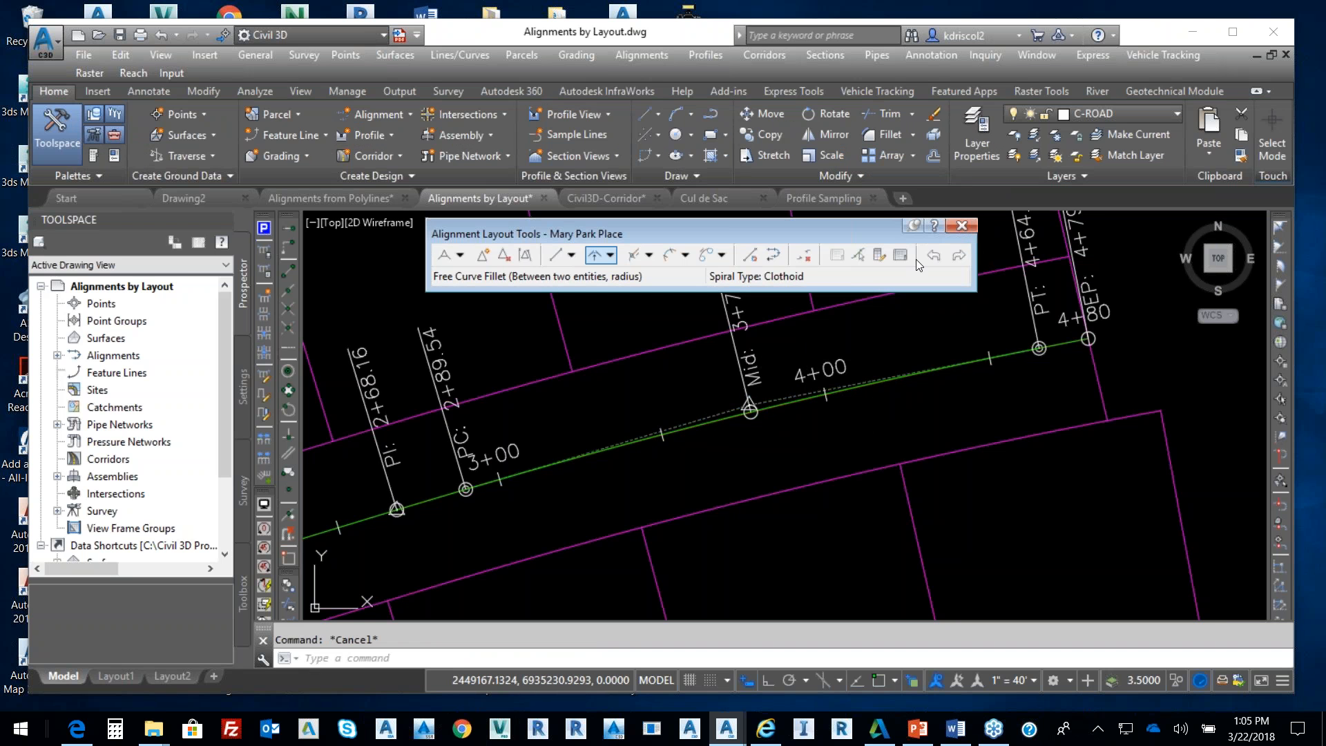
In Layout Parameters, pick the Mary Park Place curve and set its radius to 1850'
{"action": "left_click", "coordinate": [880, 256]}
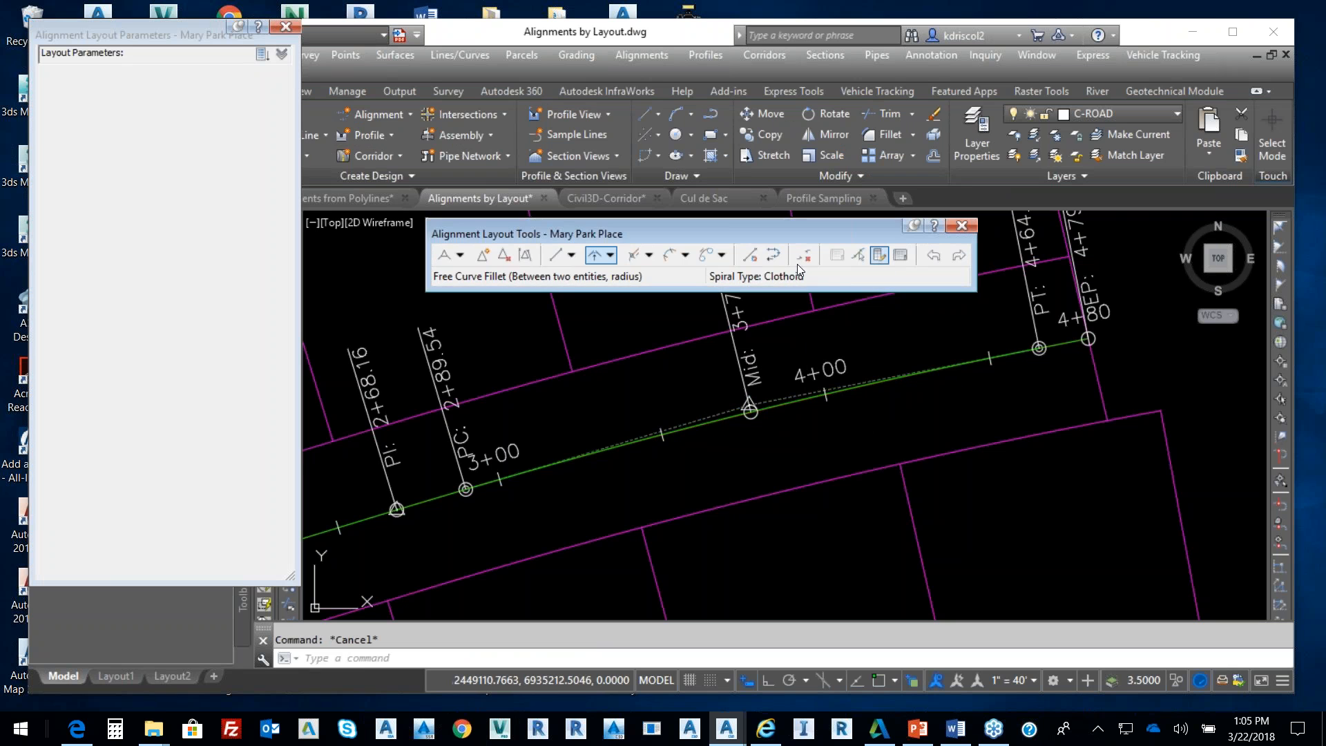
{"action": "left_click", "coordinate": [858, 255]}
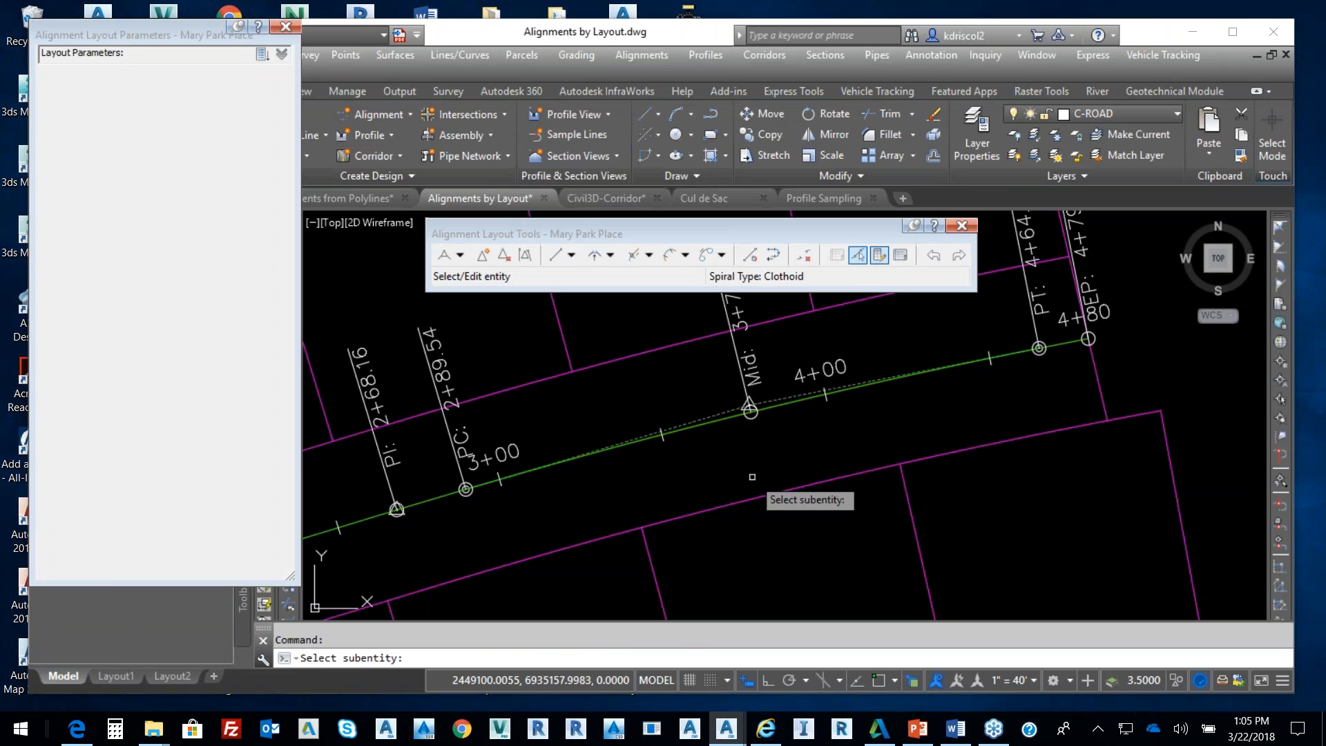
{"action": "left_click", "coordinate": [780, 410]}
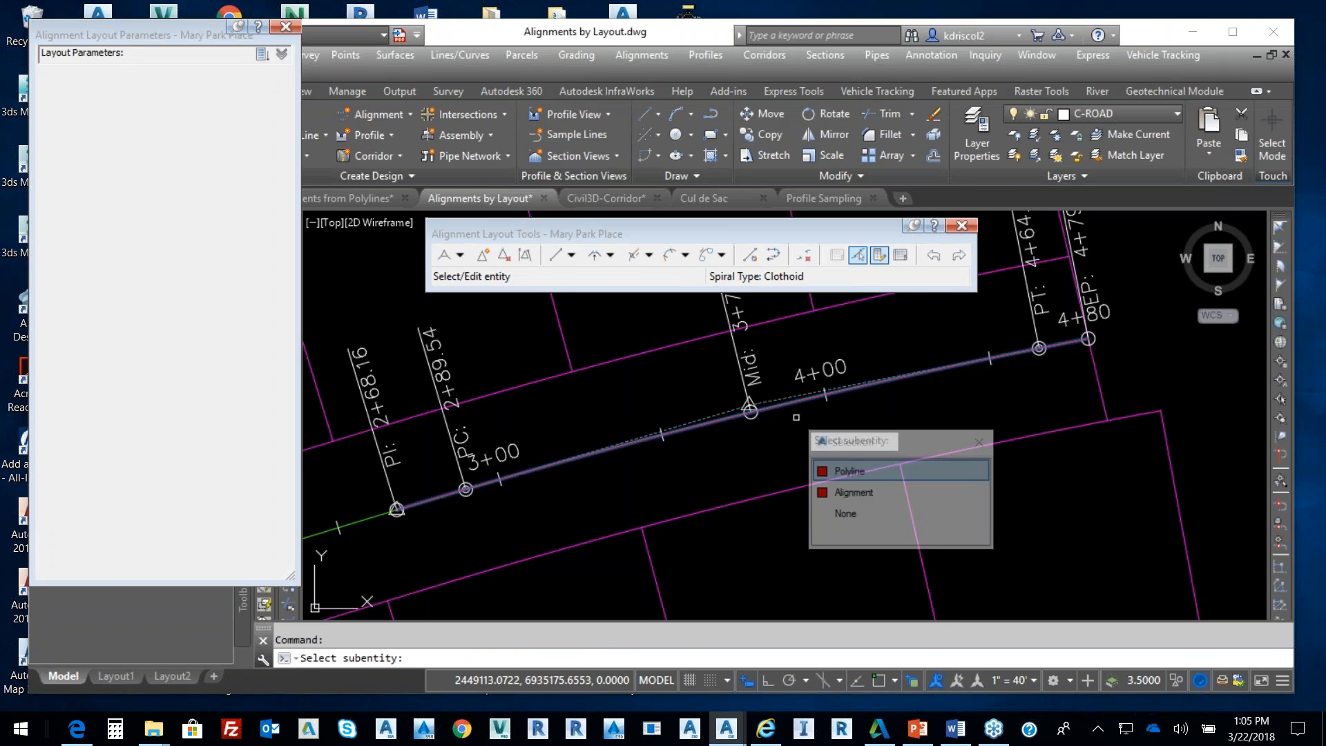
{"action": "left_click", "coordinate": [859, 492]}
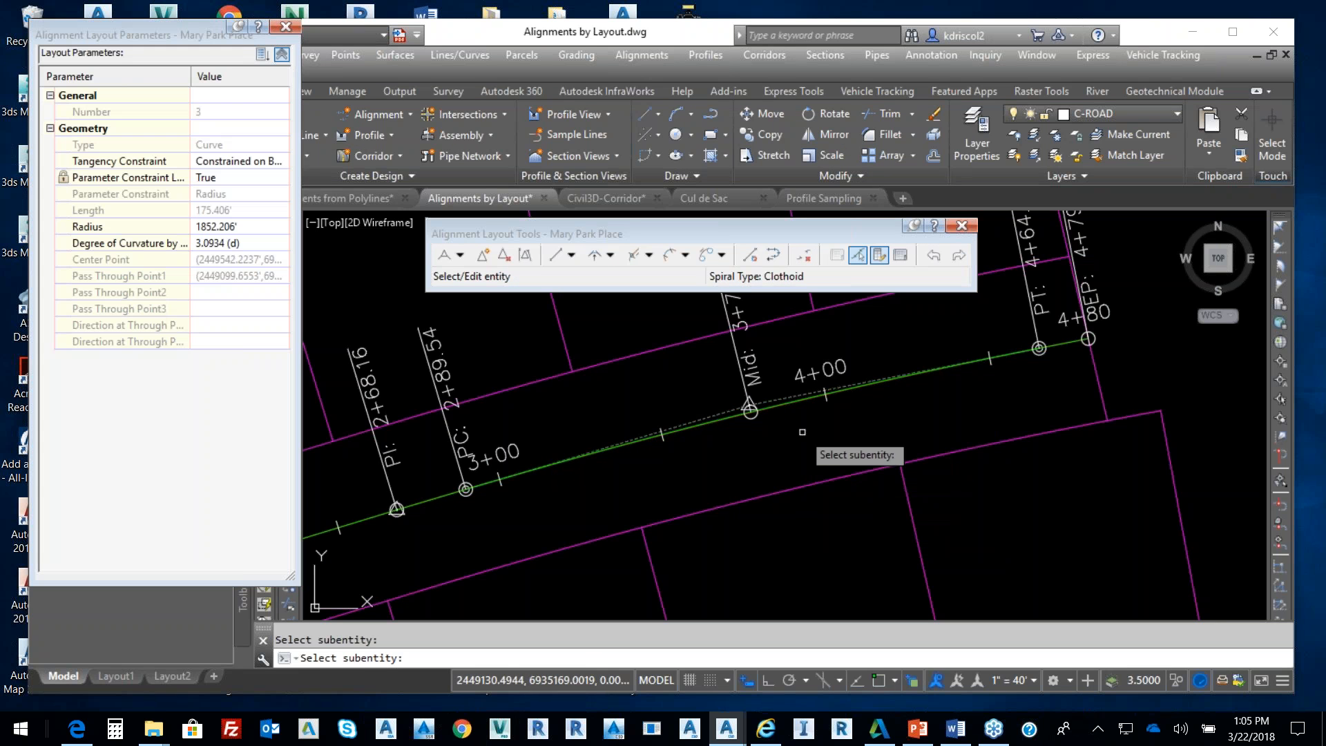
{"action": "left_click", "coordinate": [239, 227]}
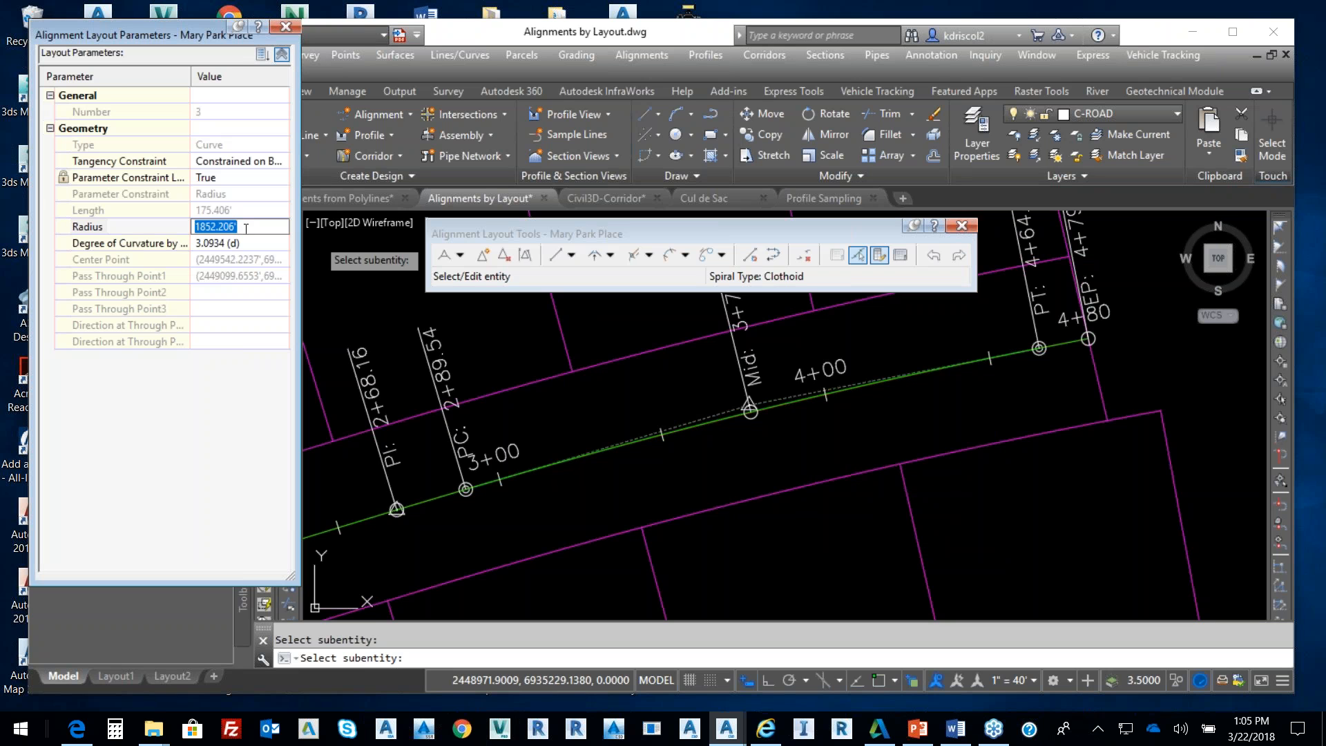
{"action": "type", "text": "1850"}
{"action": "key", "text": "Return"}
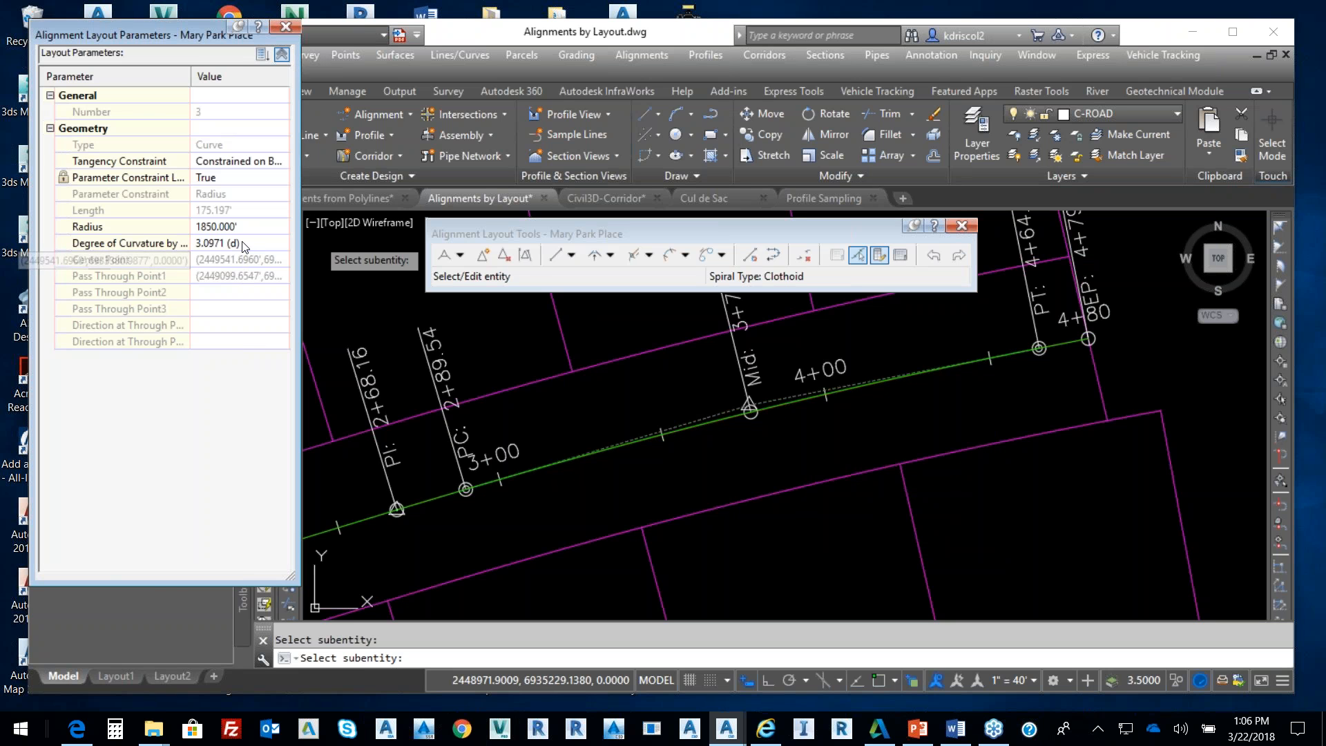
Close the Layout Parameters palette and the Alignment Layout Tools toolbar
{"action": "left_click", "coordinate": [286, 27]}
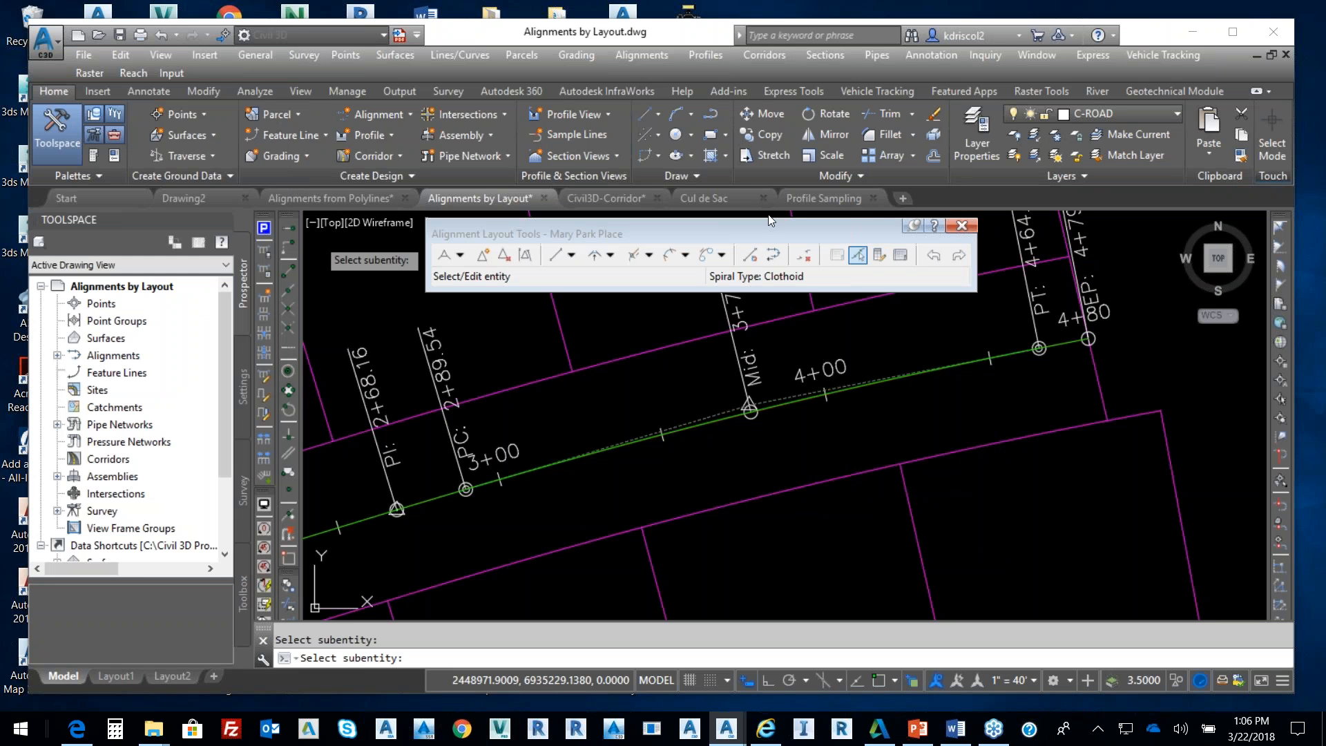
{"action": "left_click", "coordinate": [961, 225]}
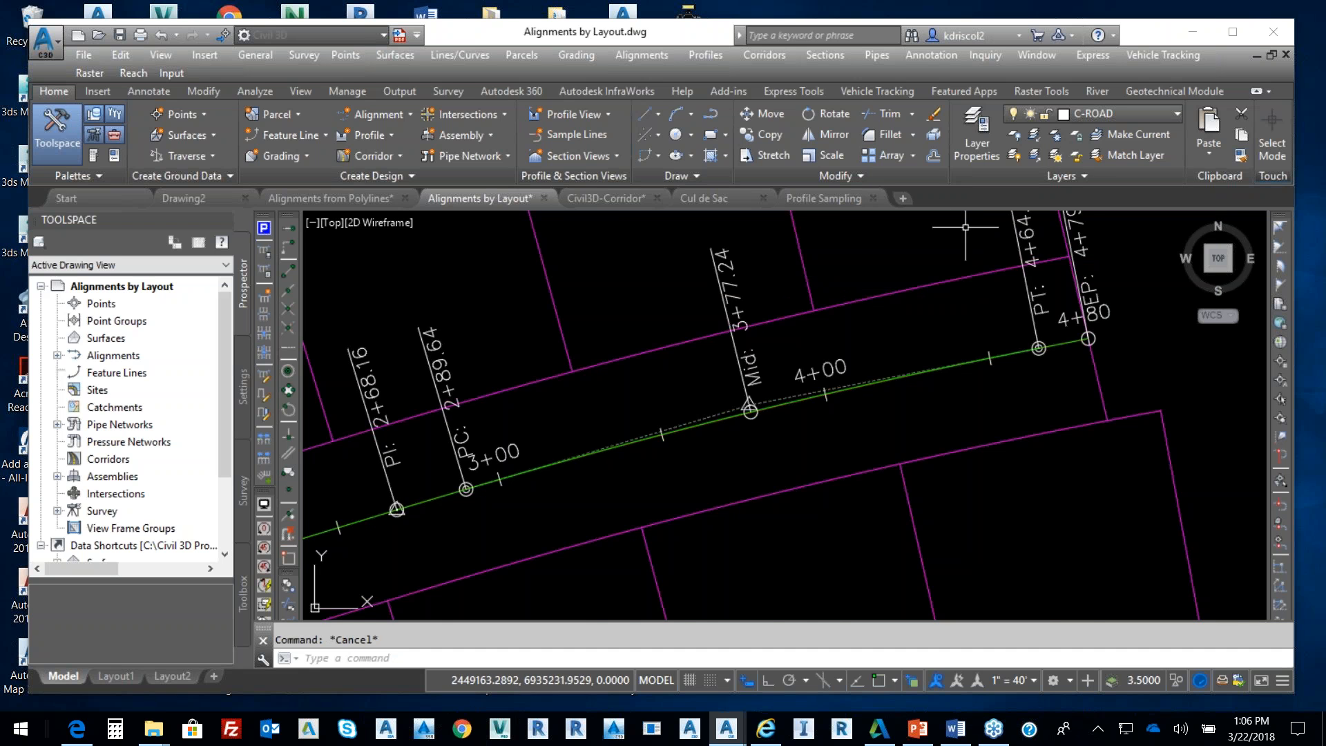
{"action": "scroll", "coordinate": [745, 323], "scroll_direction": "down", "scroll_amount": 5}
{"action": "mouse_move", "coordinate": [745, 323]}
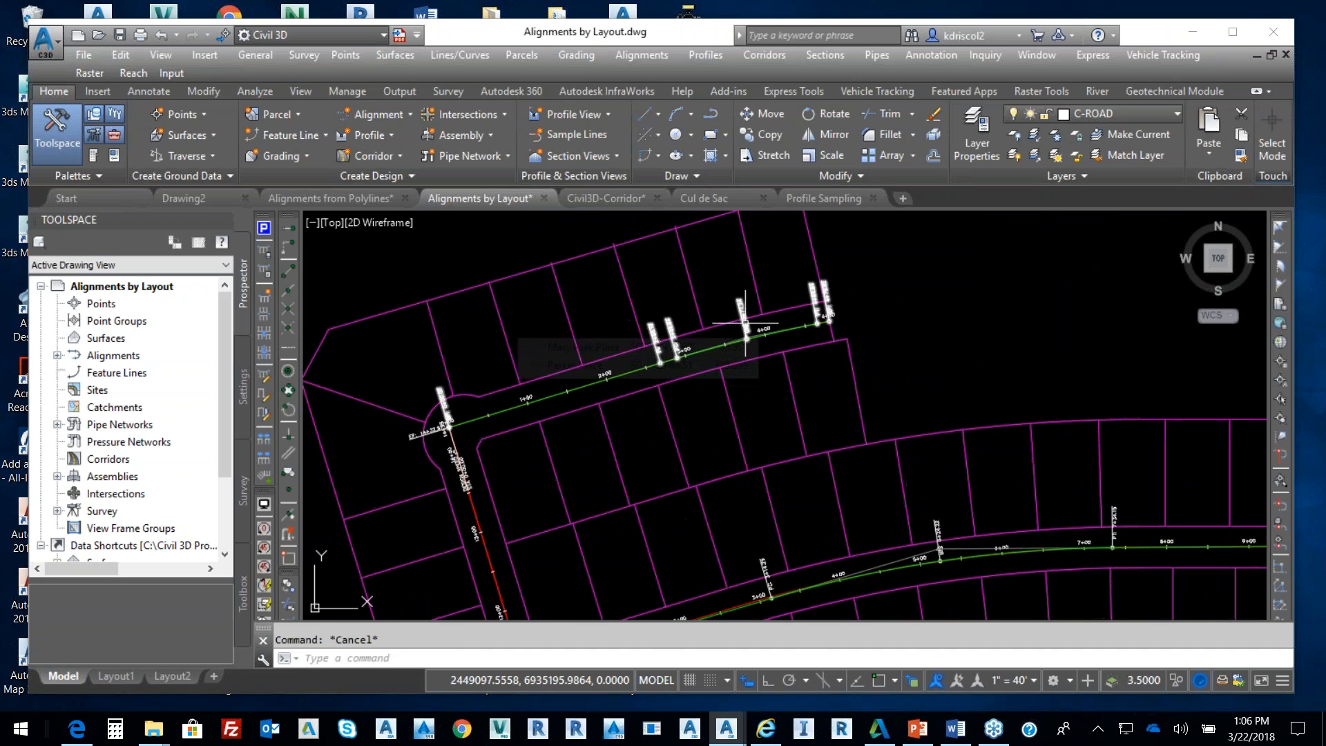
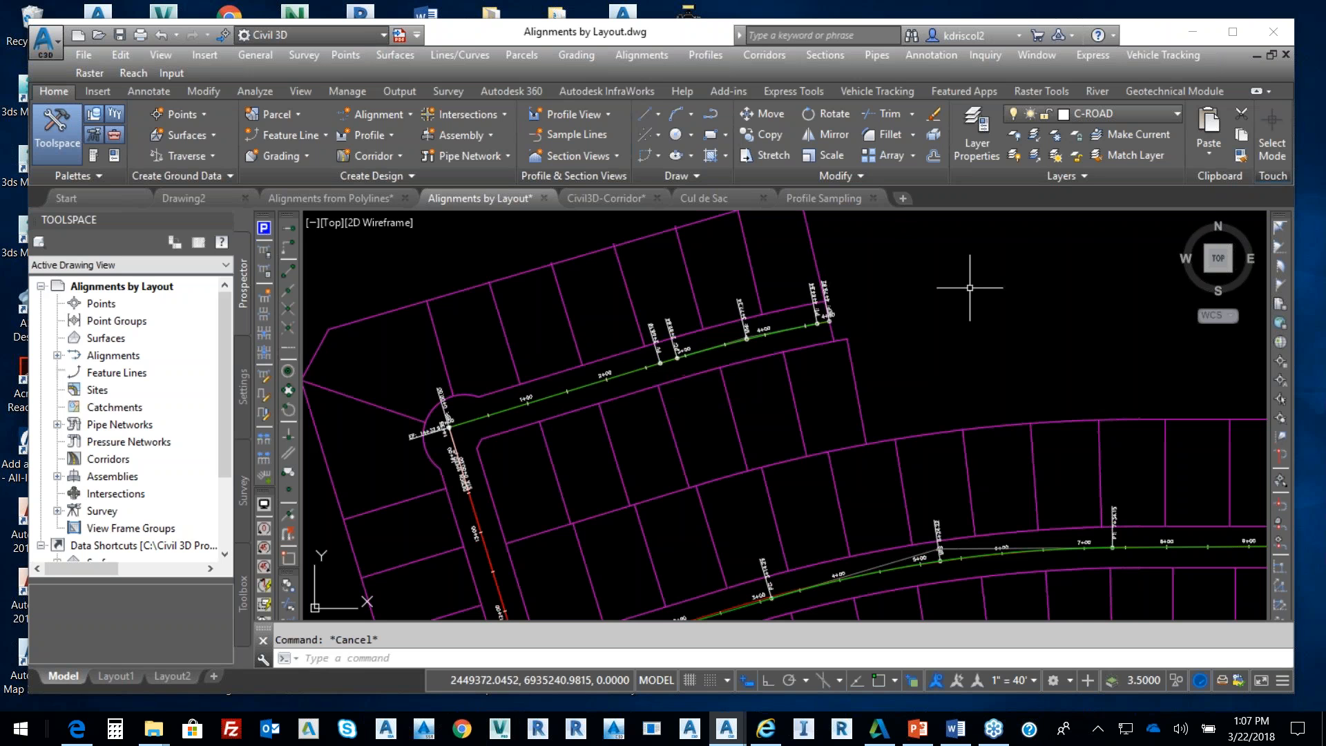
Create an alignment from the red vertical polyline, accepting its proposed direction
{"action": "scroll", "coordinate": [818, 306], "scroll_direction": "down", "scroll_amount": 5}
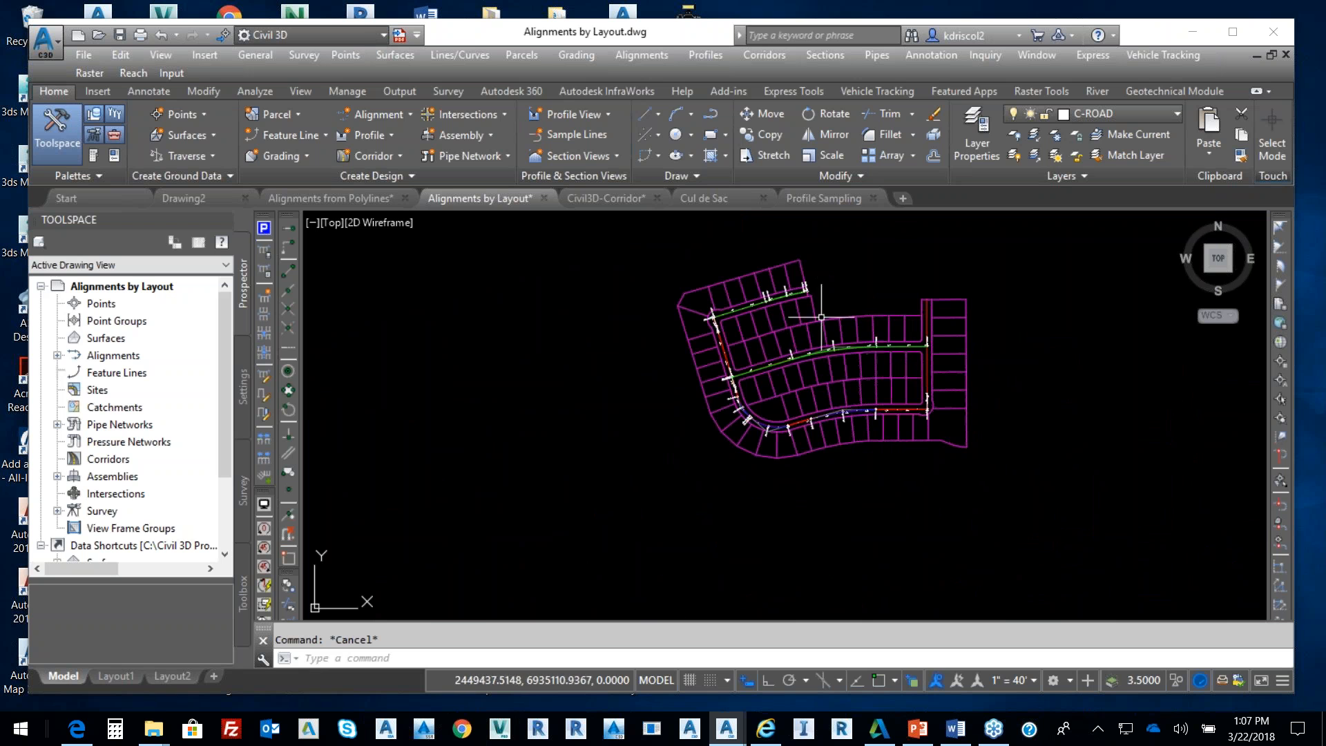
{"action": "scroll", "coordinate": [805, 353], "scroll_direction": "up", "scroll_amount": 2}
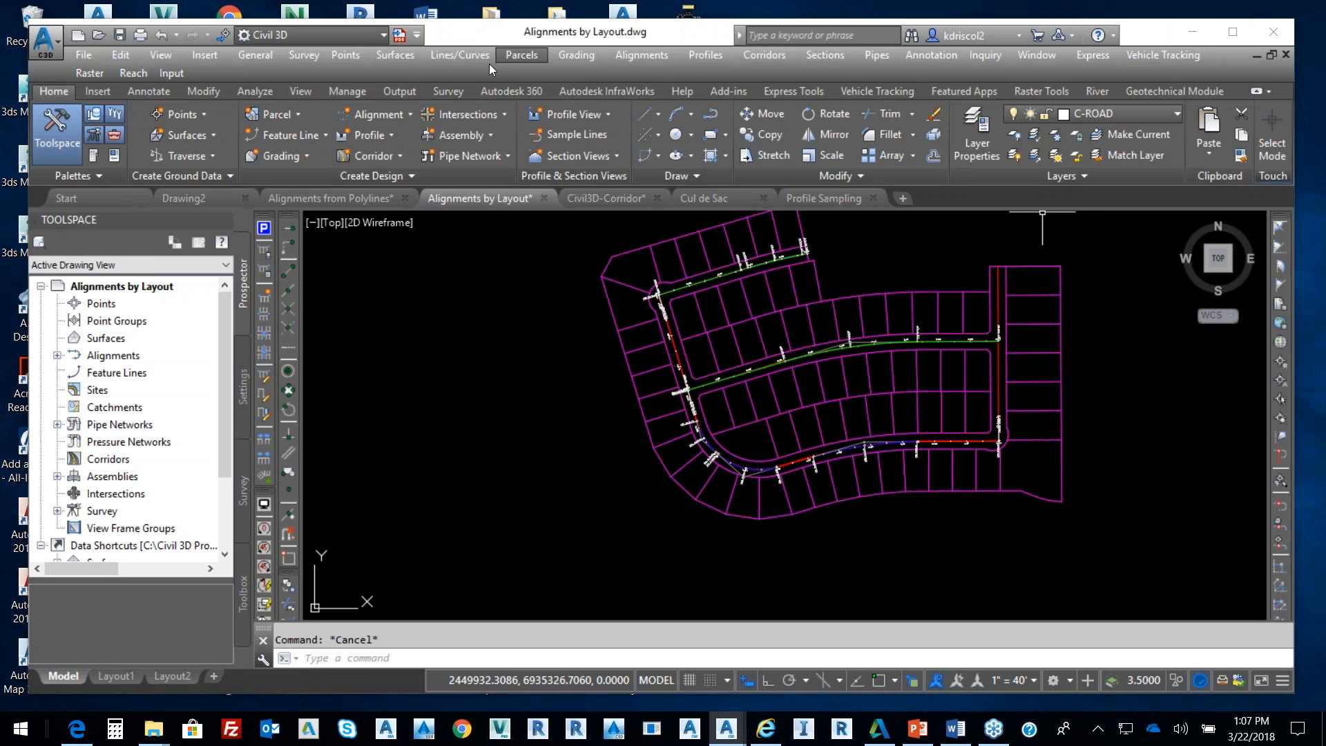
{"action": "left_click", "coordinate": [634, 52]}
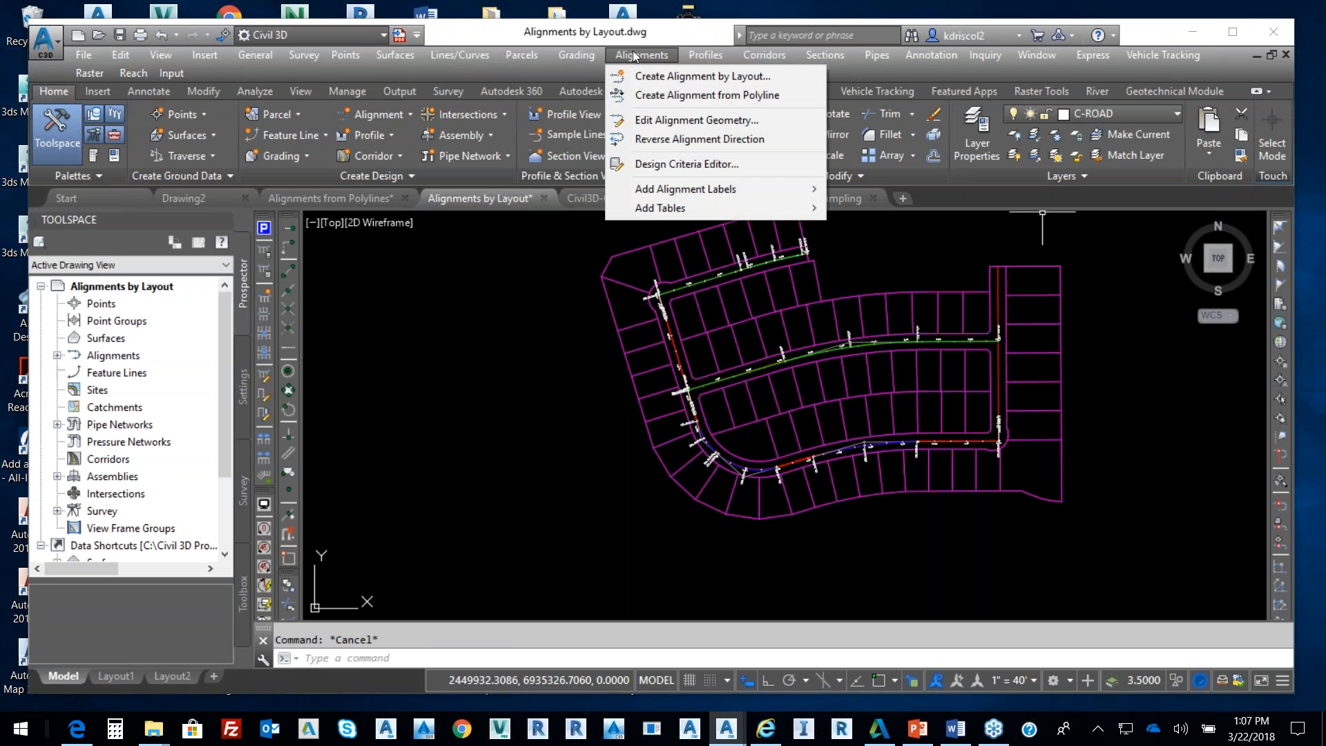
{"action": "left_click", "coordinate": [711, 95]}
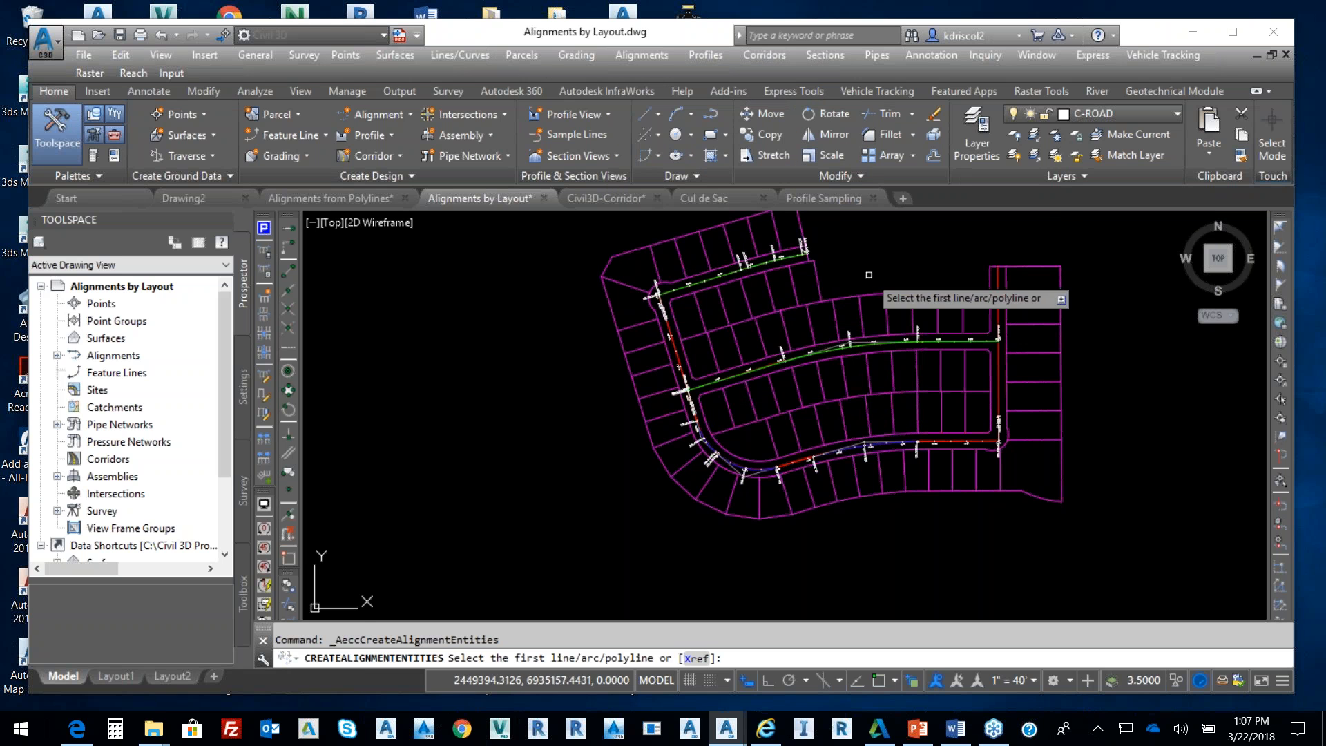
{"action": "left_click", "coordinate": [999, 396]}
{"action": "key", "text": "Return"}
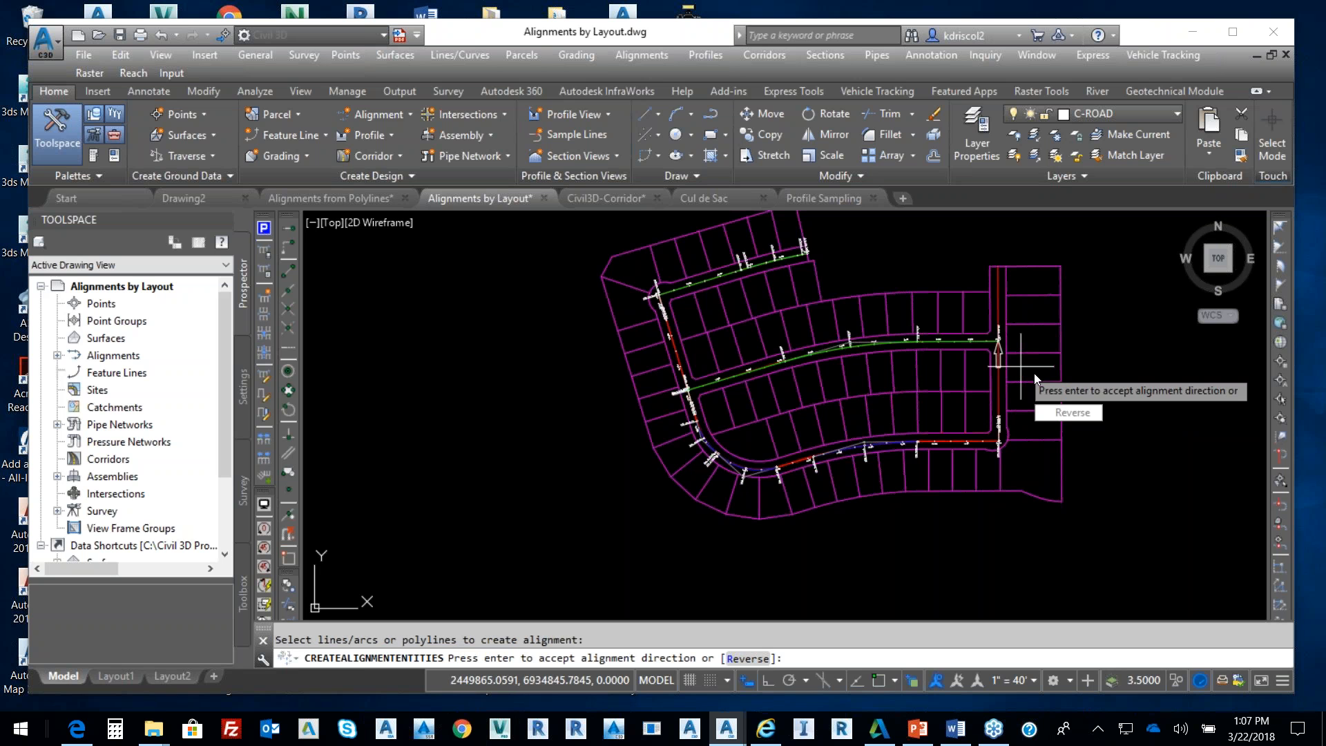
{"action": "key", "text": "Return"}
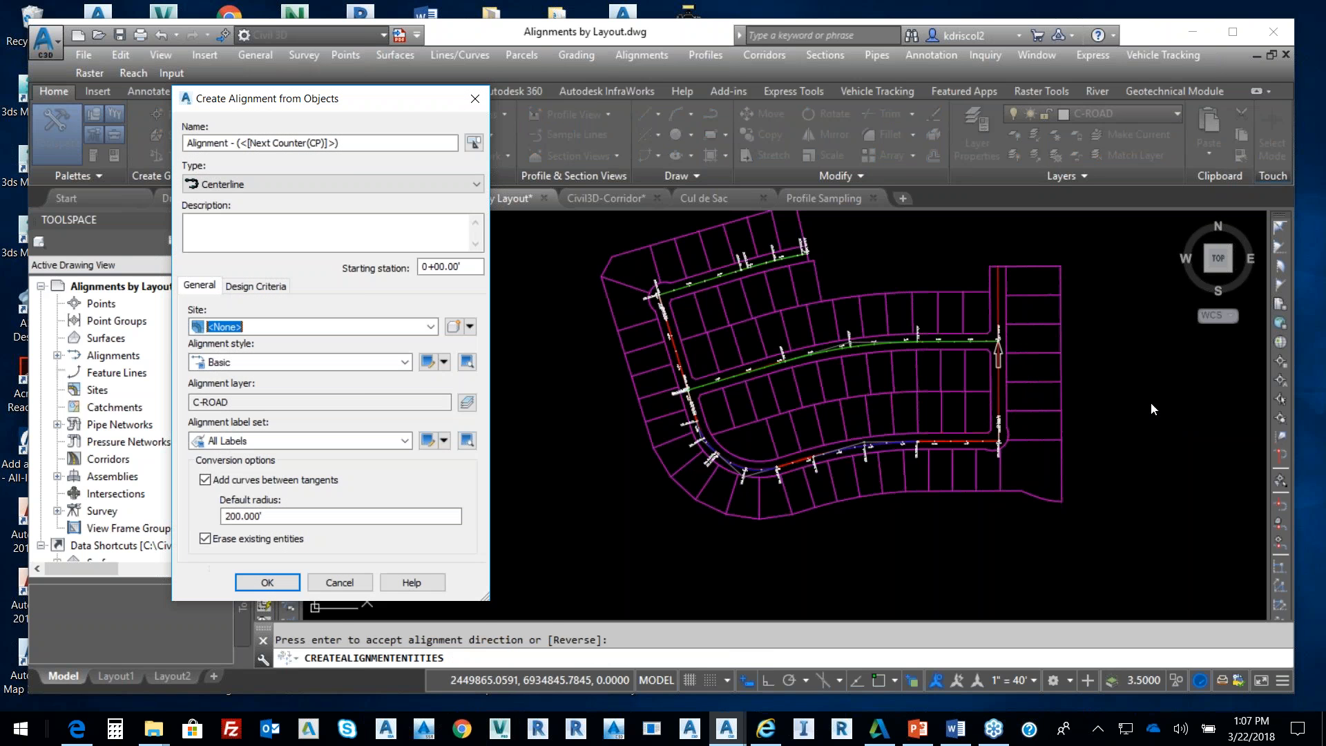
Name the new alignment 'Alex Ave' and create it
{"action": "left_click_drag", "start_coordinate": [342, 143], "coordinate": [185, 143]}
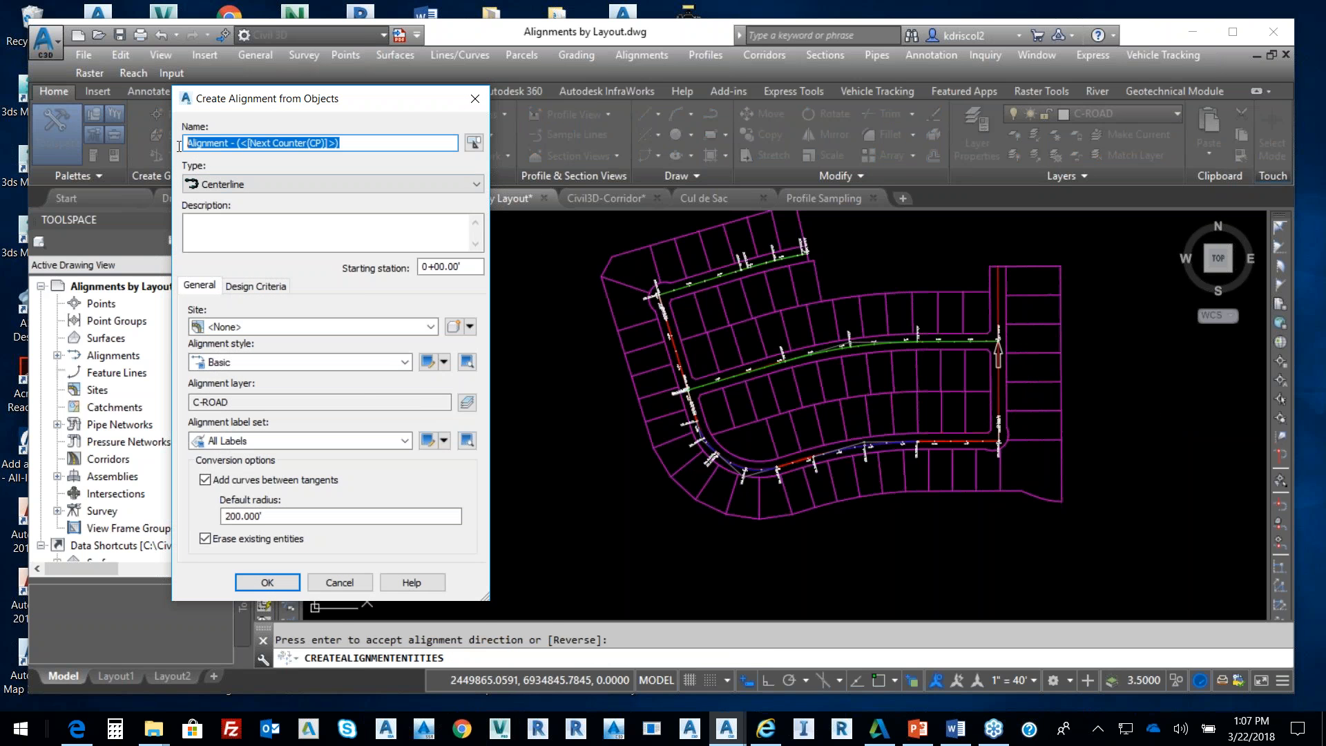
{"action": "type", "text": "Alen"}
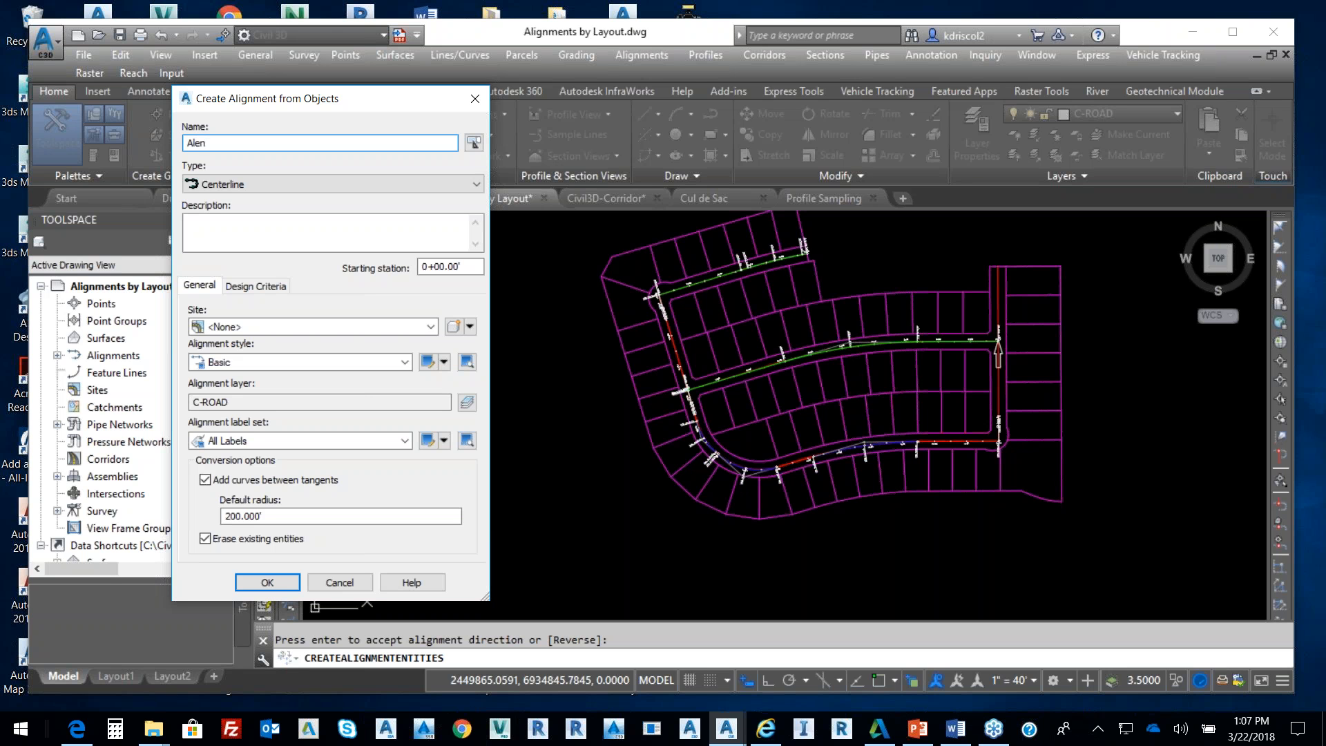
{"action": "key", "text": "BackSpace"}
{"action": "type", "text": "x Ave"}
{"action": "key", "text": "BackSpace"}
{"action": "type", "text": "."}
{"action": "key", "text": "BackSpace"}
{"action": "type", "text": "e"}
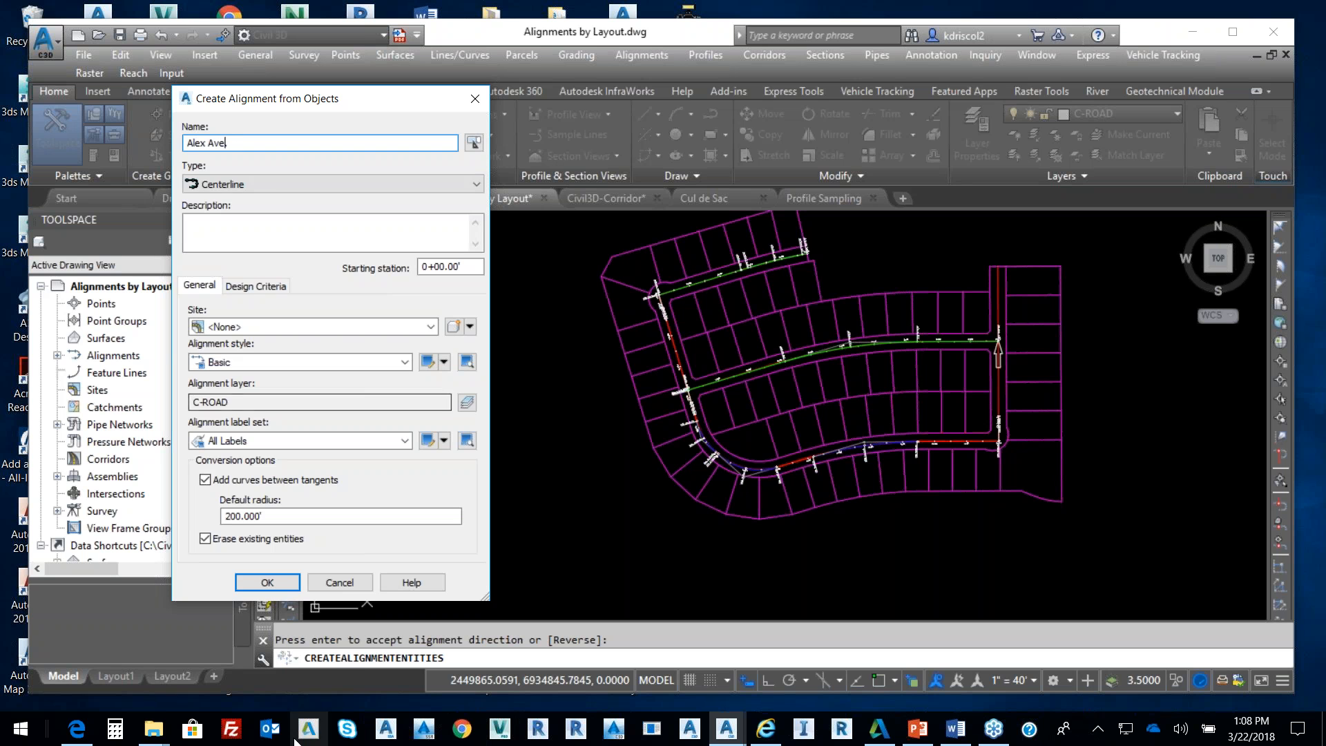
{"action": "left_click", "coordinate": [283, 583]}
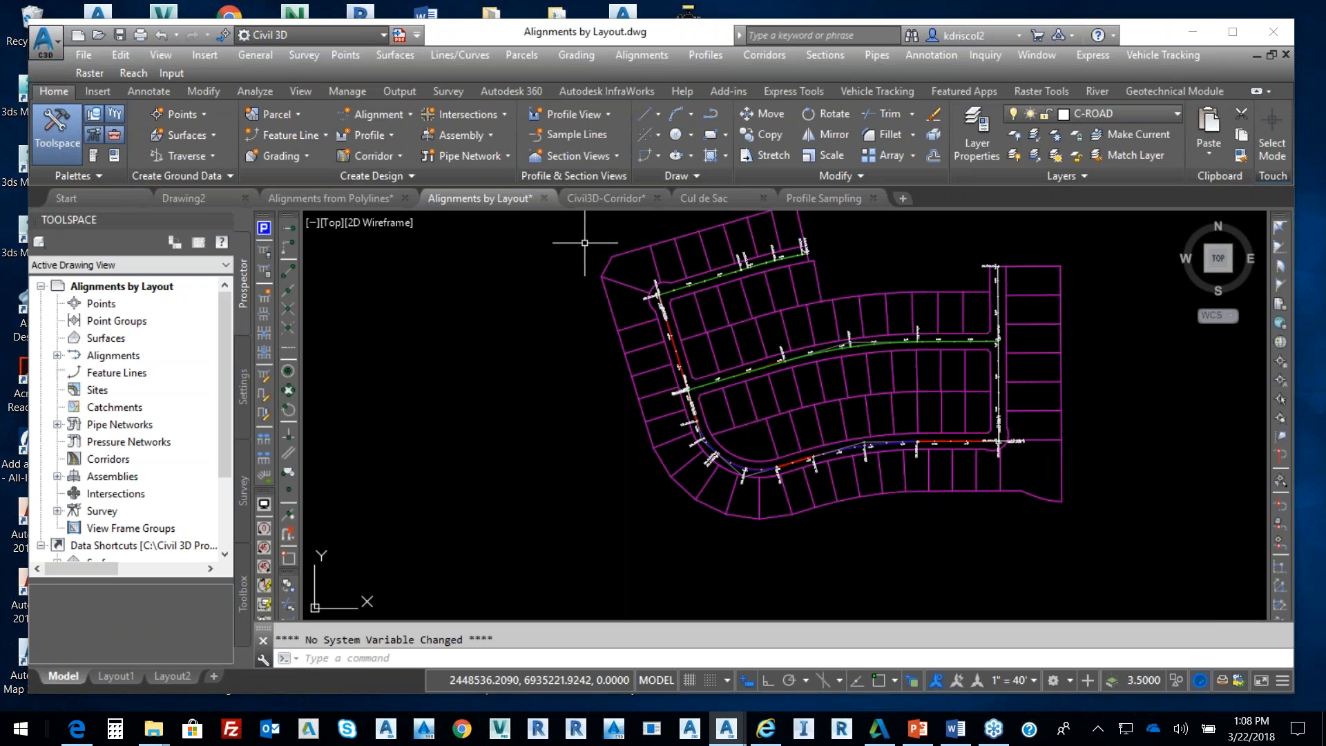
Pan the subdivision, then switch to the Profile Sampling drawing
{"action": "middle_click_drag", "start_coordinate": [778, 270], "coordinate": [636, 333]}
{"action": "mouse_move", "coordinate": [663, 362]}
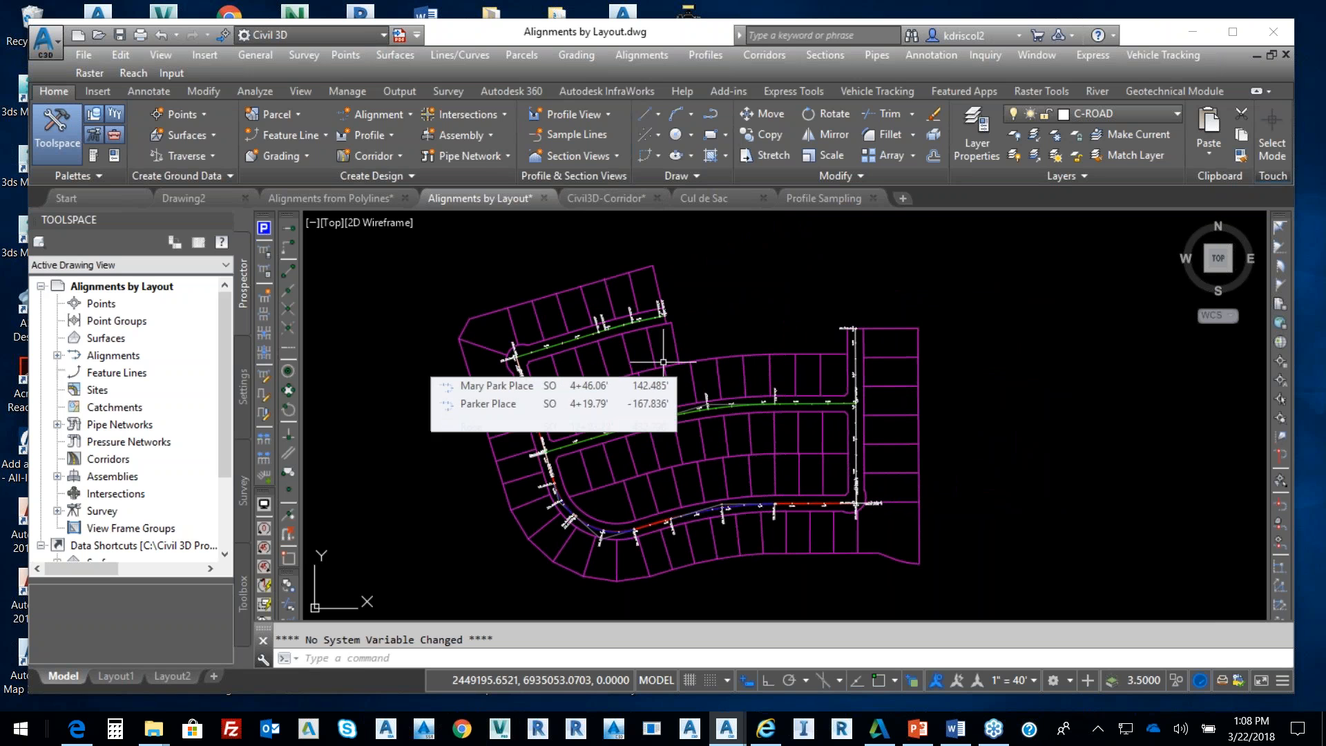
{"action": "left_click", "coordinate": [840, 199]}
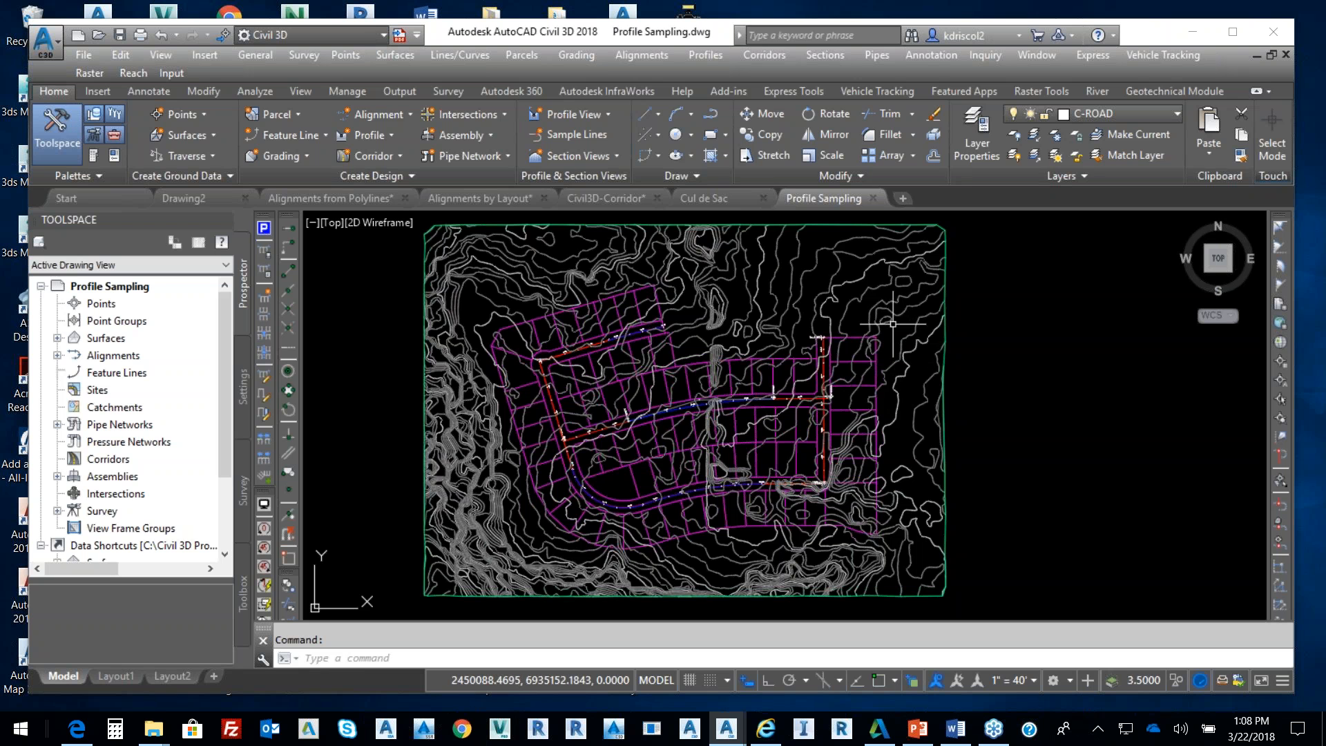
Select the TIN surface Surface1 and open its Surface Properties
{"action": "left_click", "coordinate": [869, 326]}
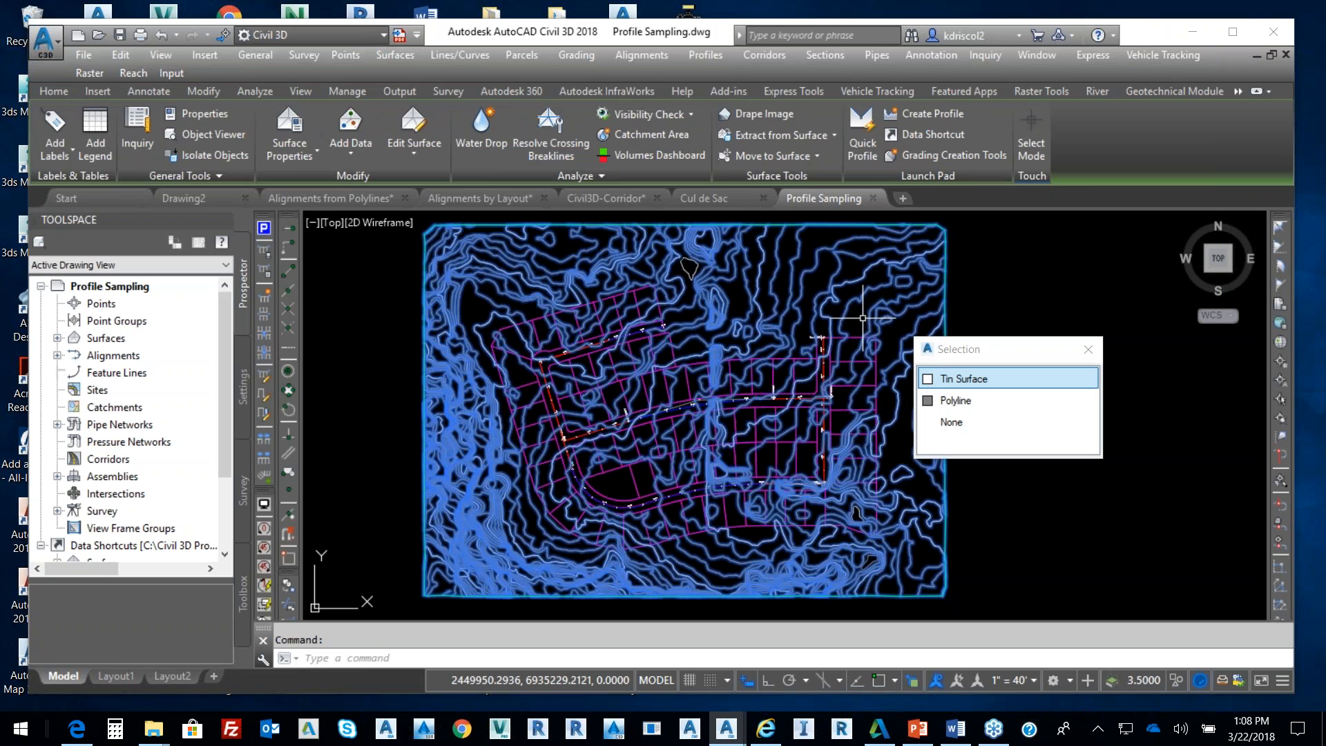
{"action": "key", "text": "Escape"}
{"action": "scroll", "coordinate": [759, 352], "scroll_direction": "up", "scroll_amount": 4}
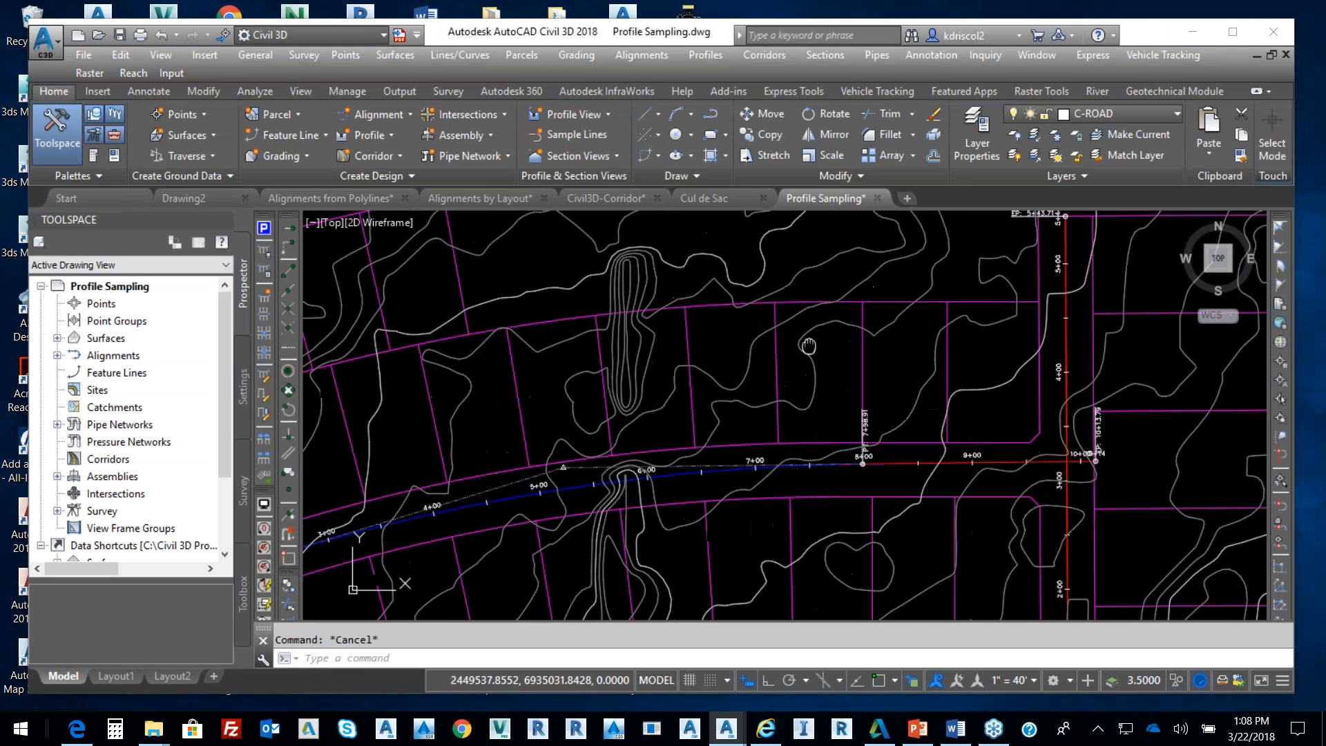
{"action": "middle_click_drag", "start_coordinate": [864, 361], "coordinate": [919, 353]}
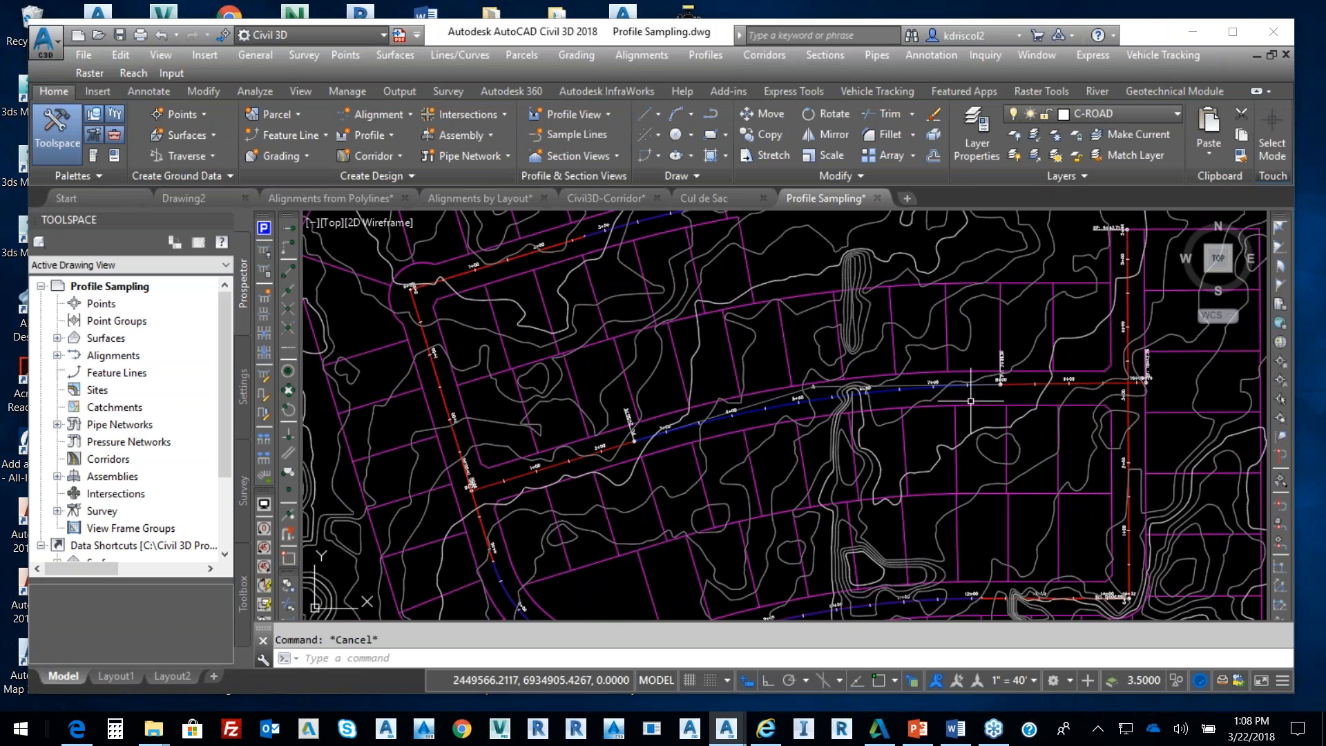
{"action": "scroll", "coordinate": [967, 397], "scroll_direction": "down", "scroll_amount": 6}
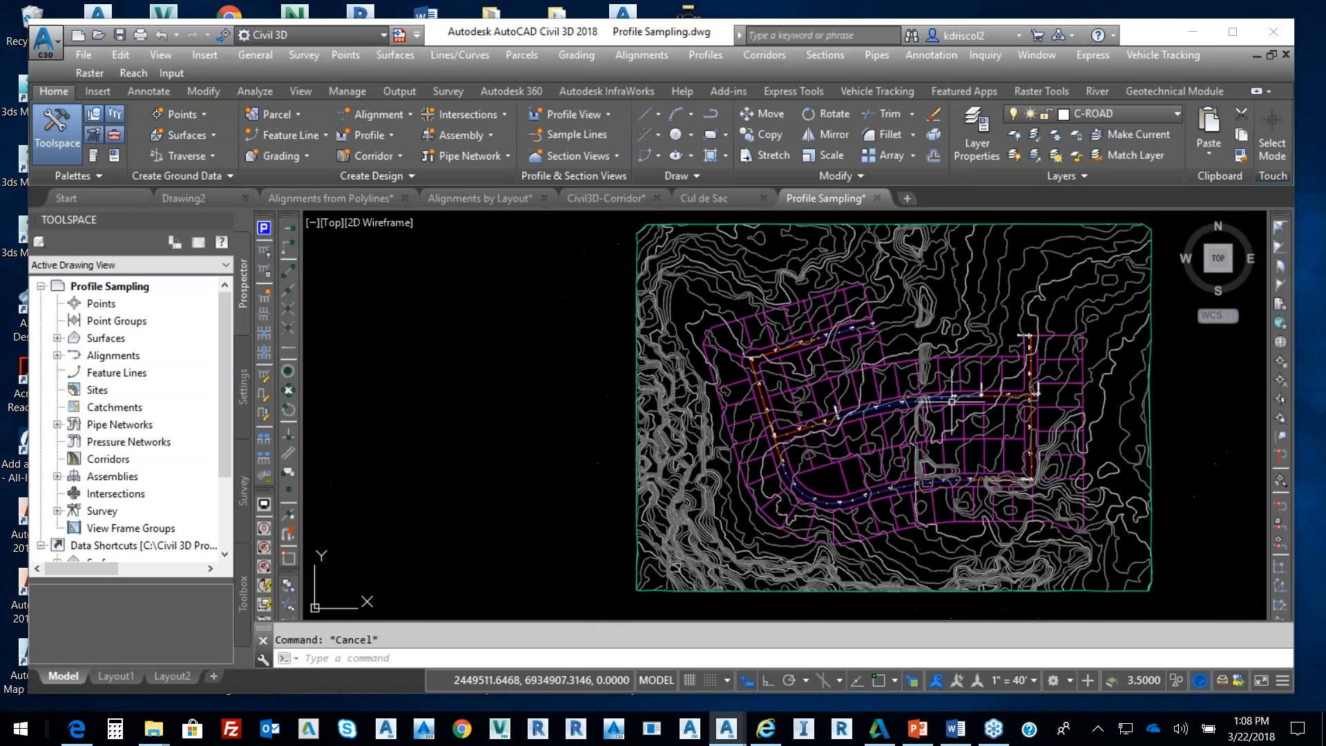
{"action": "left_click", "coordinate": [694, 429]}
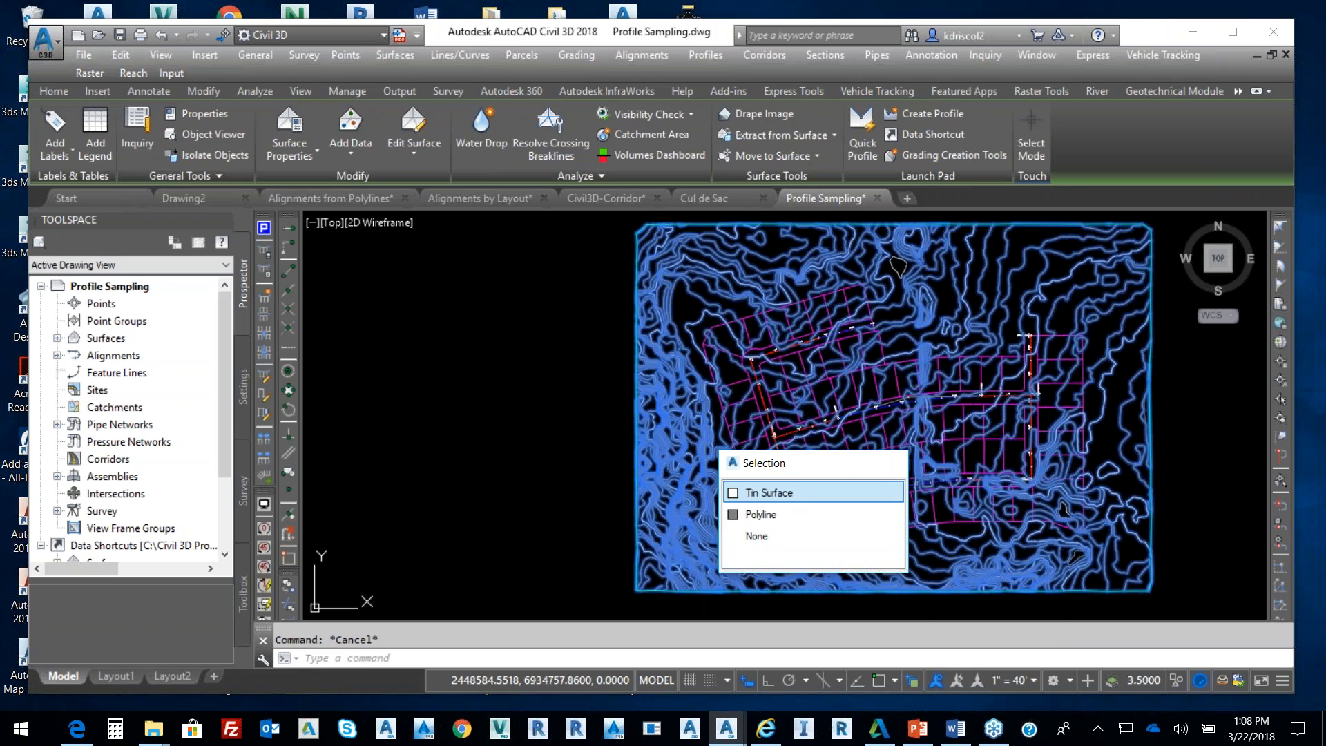
{"action": "left_click", "coordinate": [793, 491]}
{"action": "right_click", "coordinate": [953, 390]}
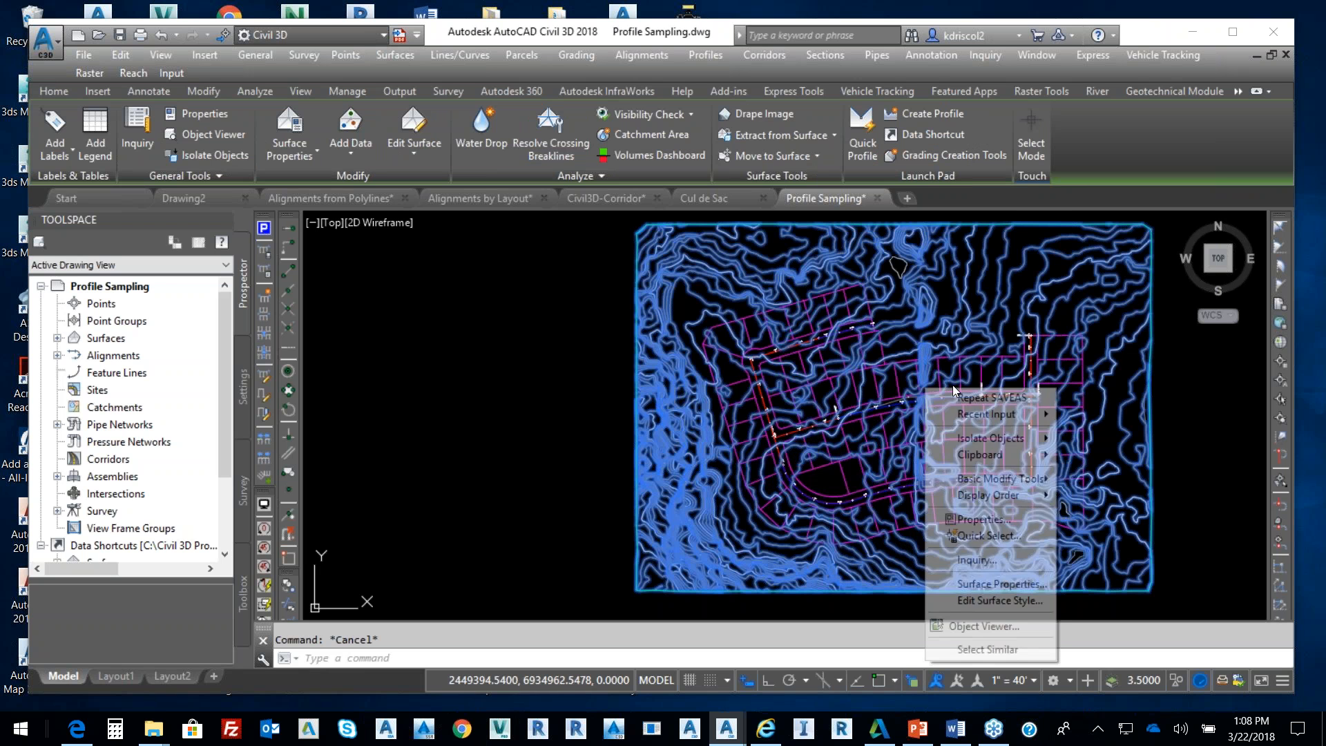
{"action": "left_click", "coordinate": [1001, 581]}
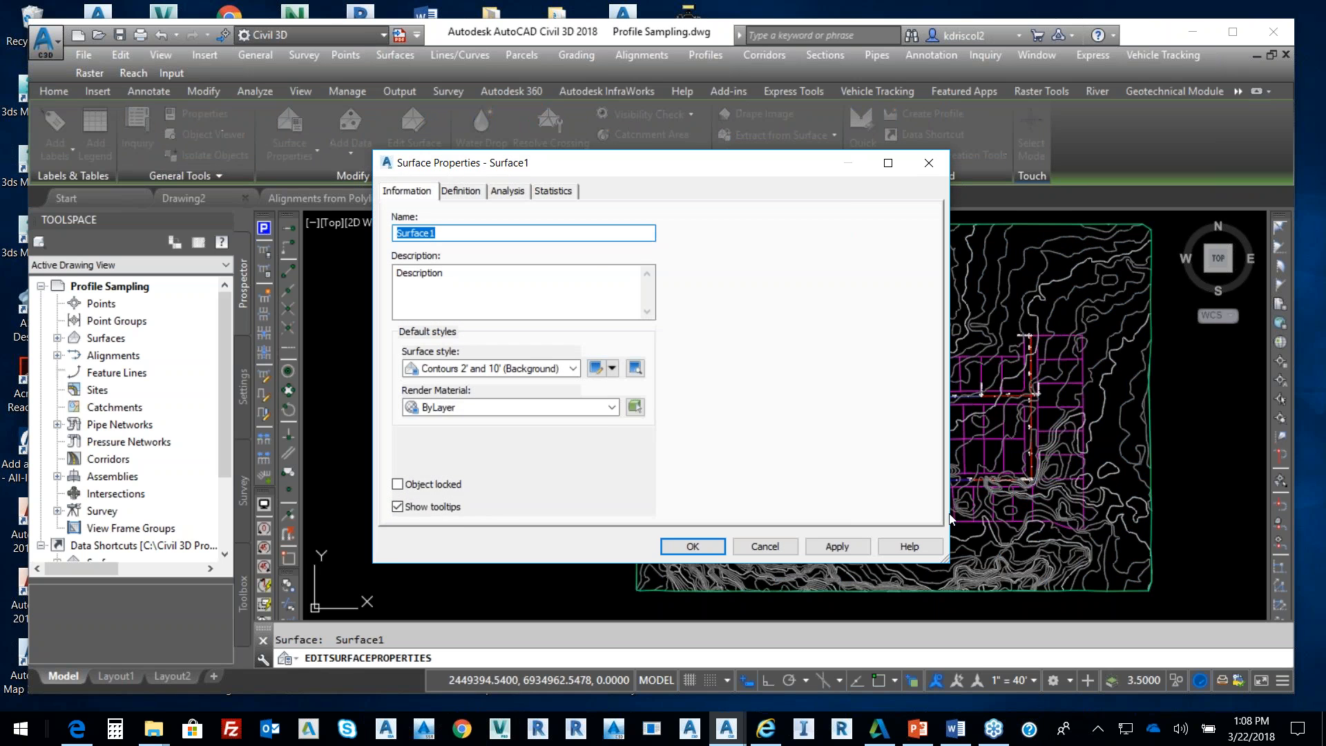
Apply the Border Only style to Surface1, then select the stream polyline
{"action": "left_click", "coordinate": [573, 368]}
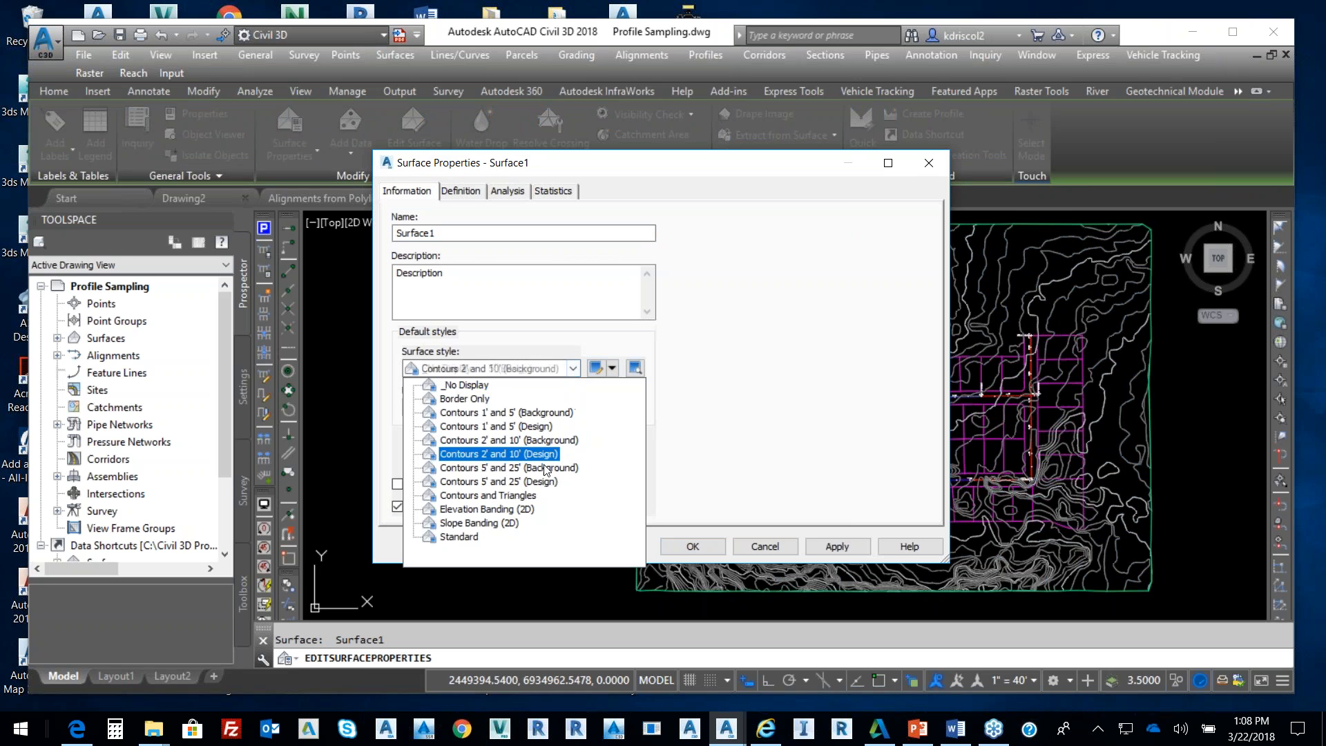
{"action": "left_click", "coordinate": [483, 399]}
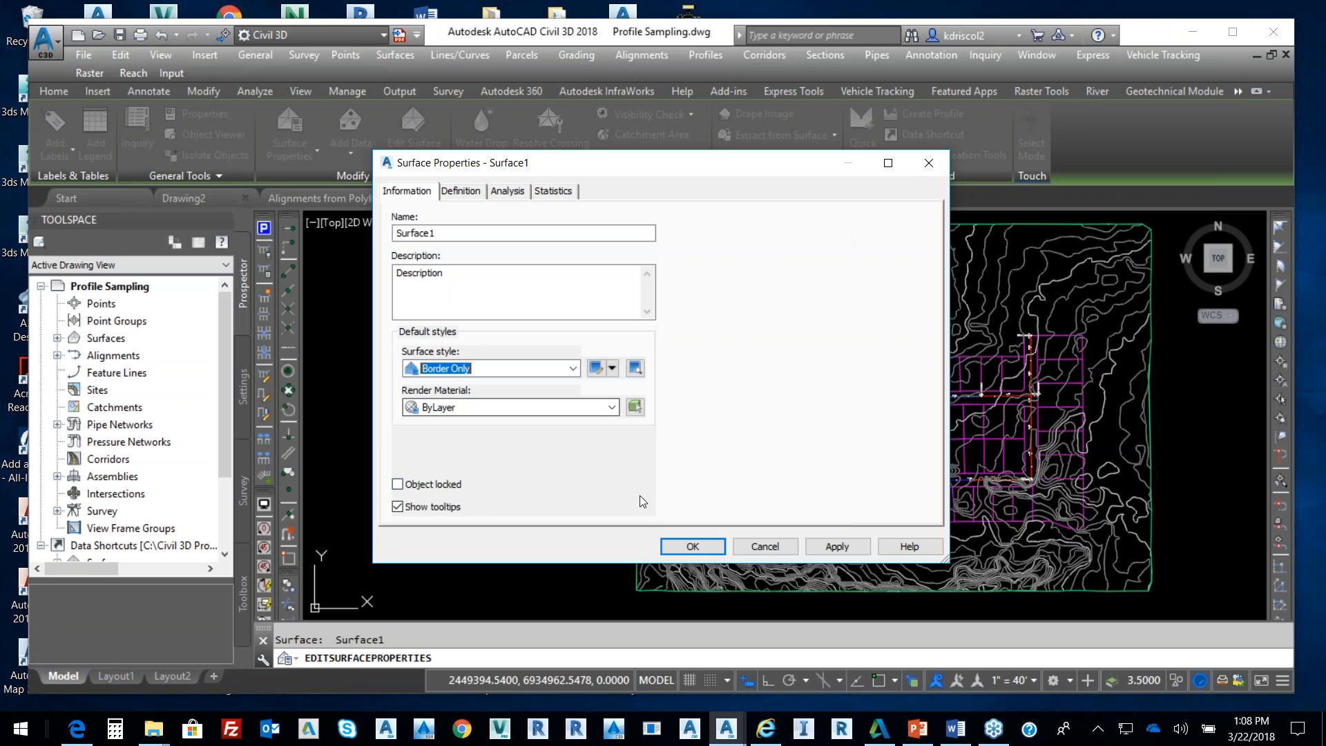
{"action": "left_click", "coordinate": [836, 547]}
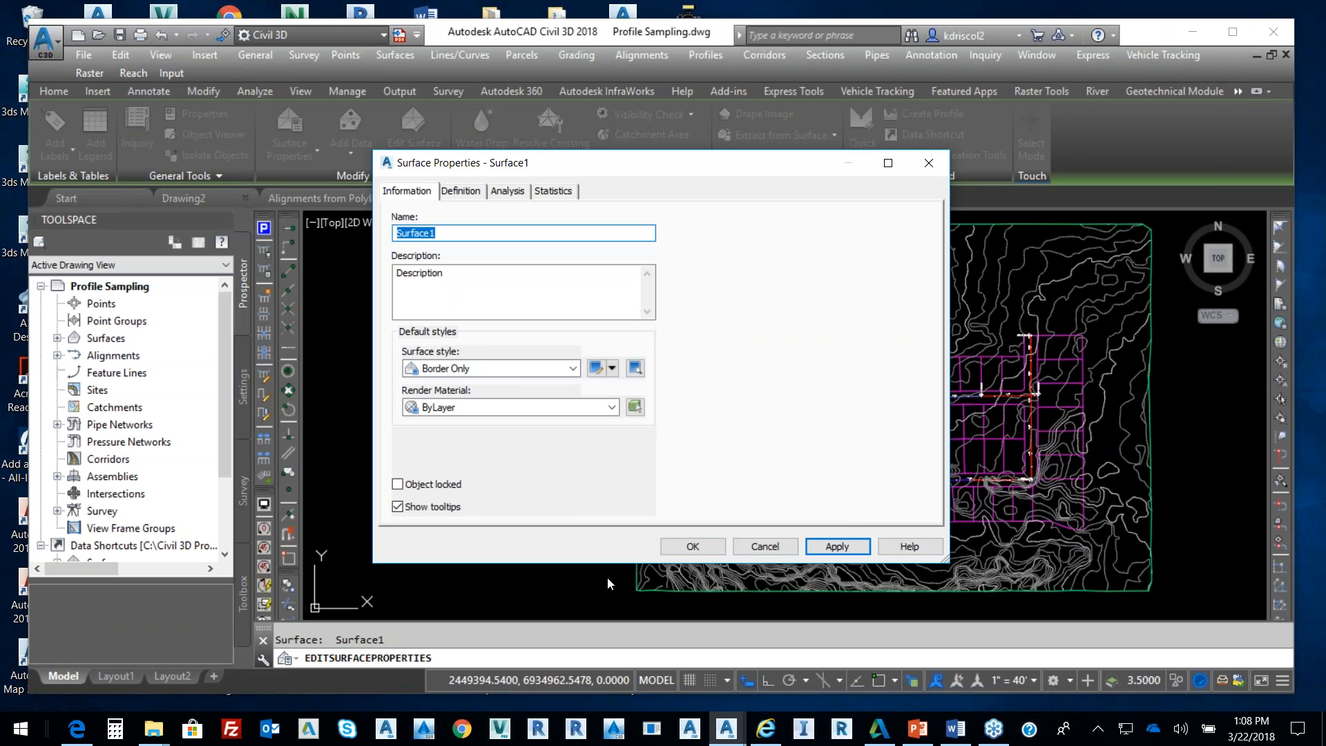
{"action": "left_click", "coordinate": [834, 550]}
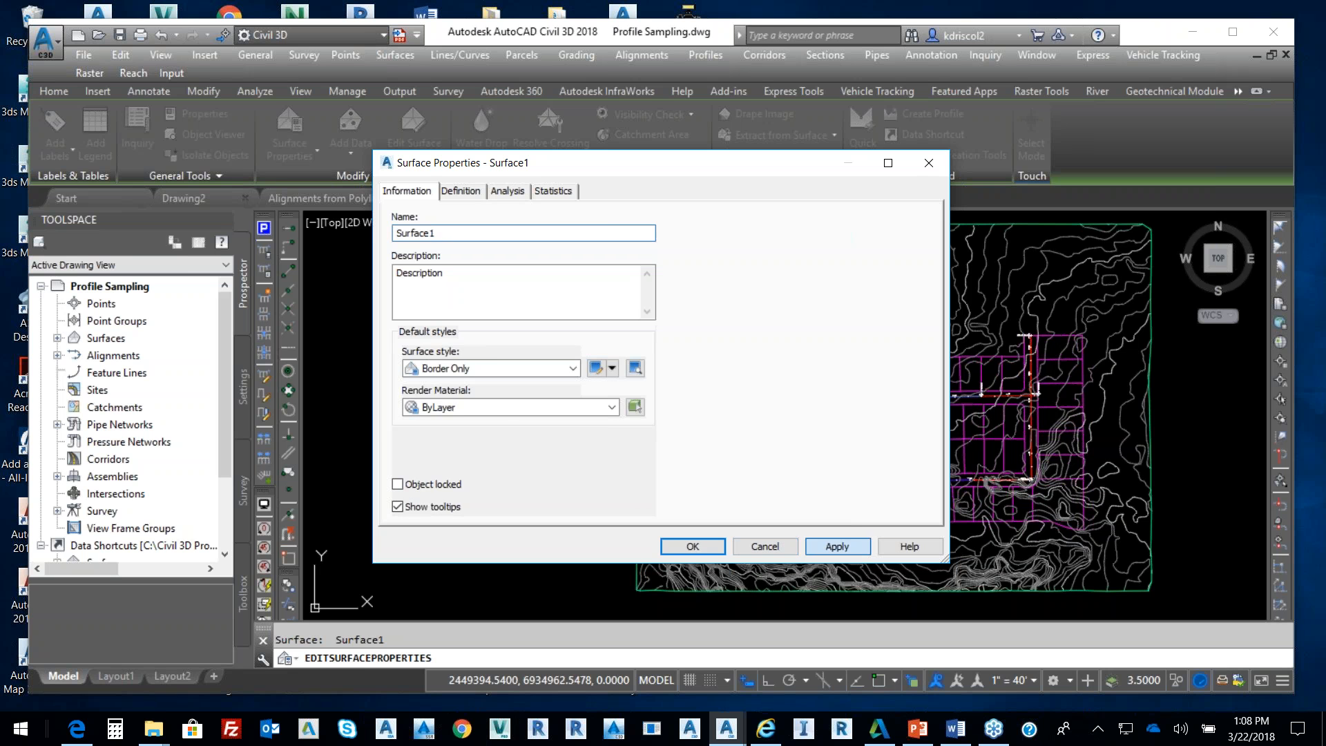
{"action": "left_click", "coordinate": [715, 546]}
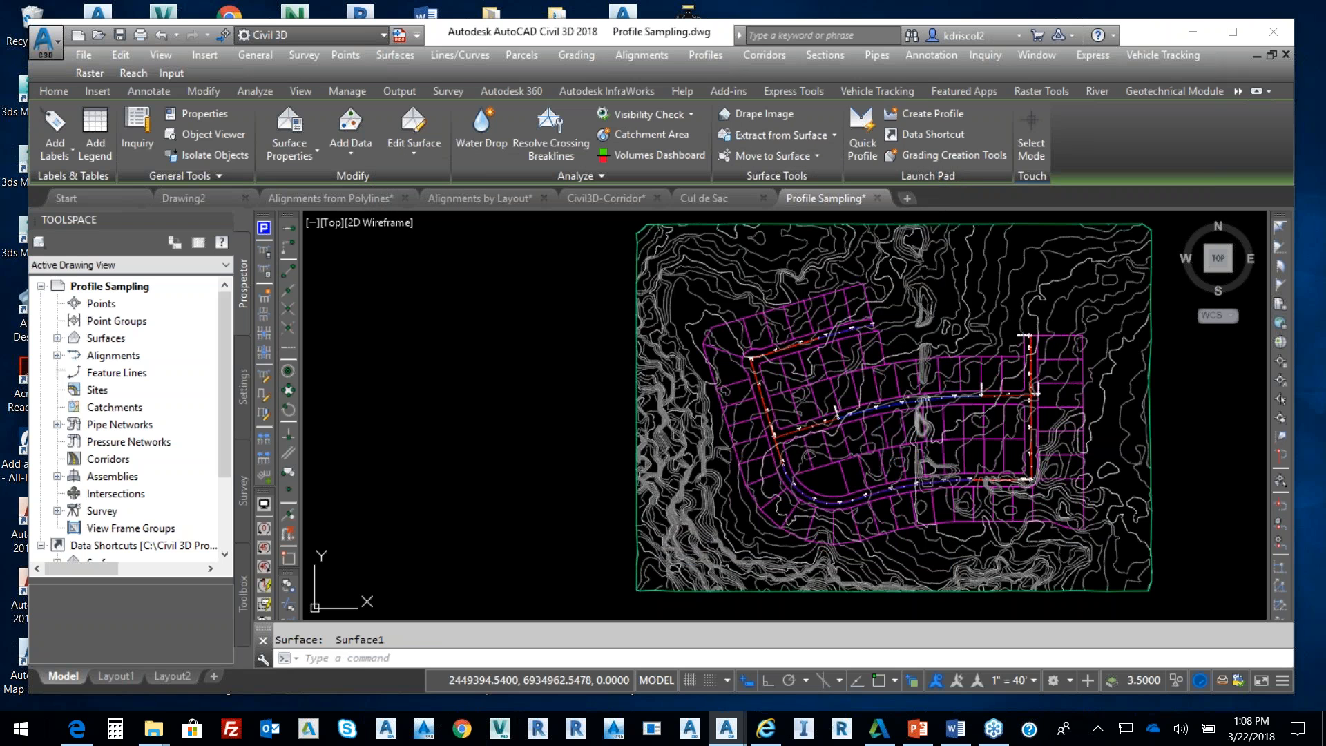
{"action": "left_click", "coordinate": [957, 304]}
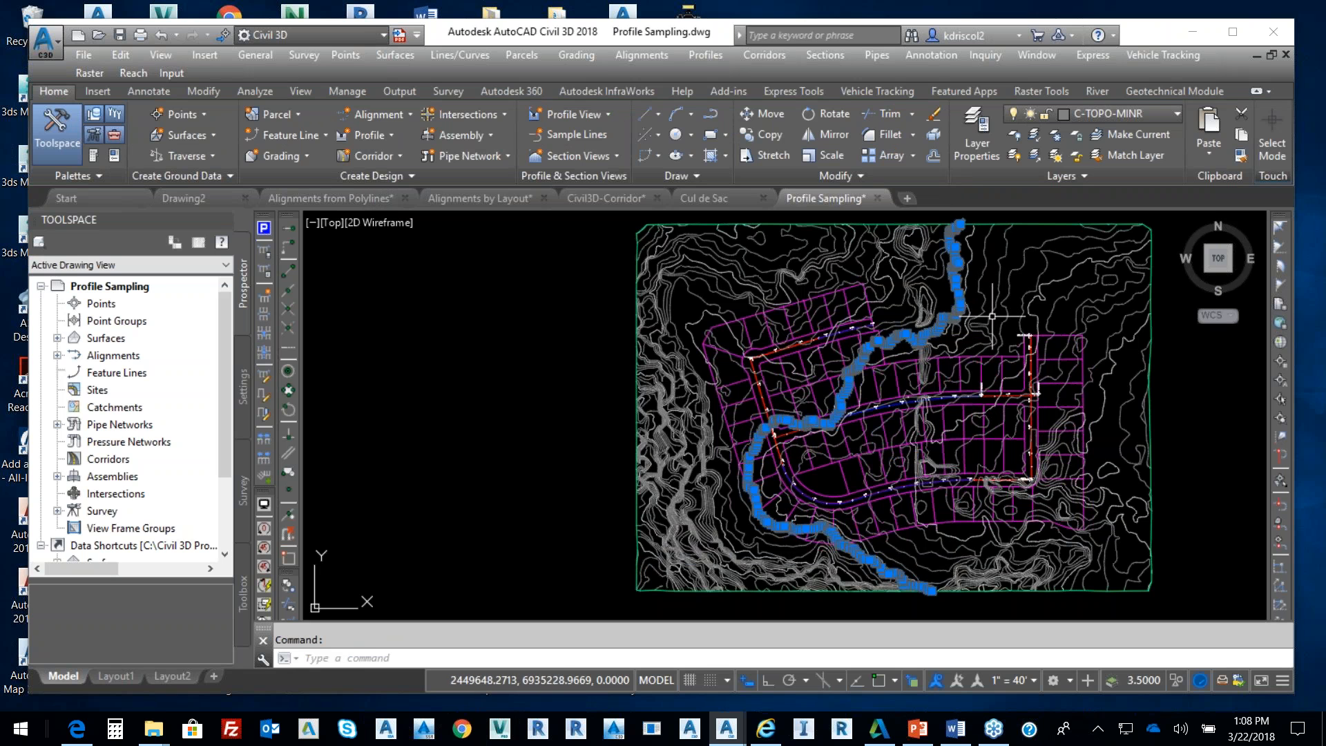
Delete the stream polyline and expand Surface1's definition in Prospector
{"action": "key", "text": "Delete"}
{"action": "mouse_move", "coordinate": [1029, 329]}
{"action": "middle_mouse_down"}
{"action": "mouse_move", "coordinate": [952, 359]}
{"action": "mouse_move", "coordinate": [902, 329]}
{"action": "middle_mouse_up"}
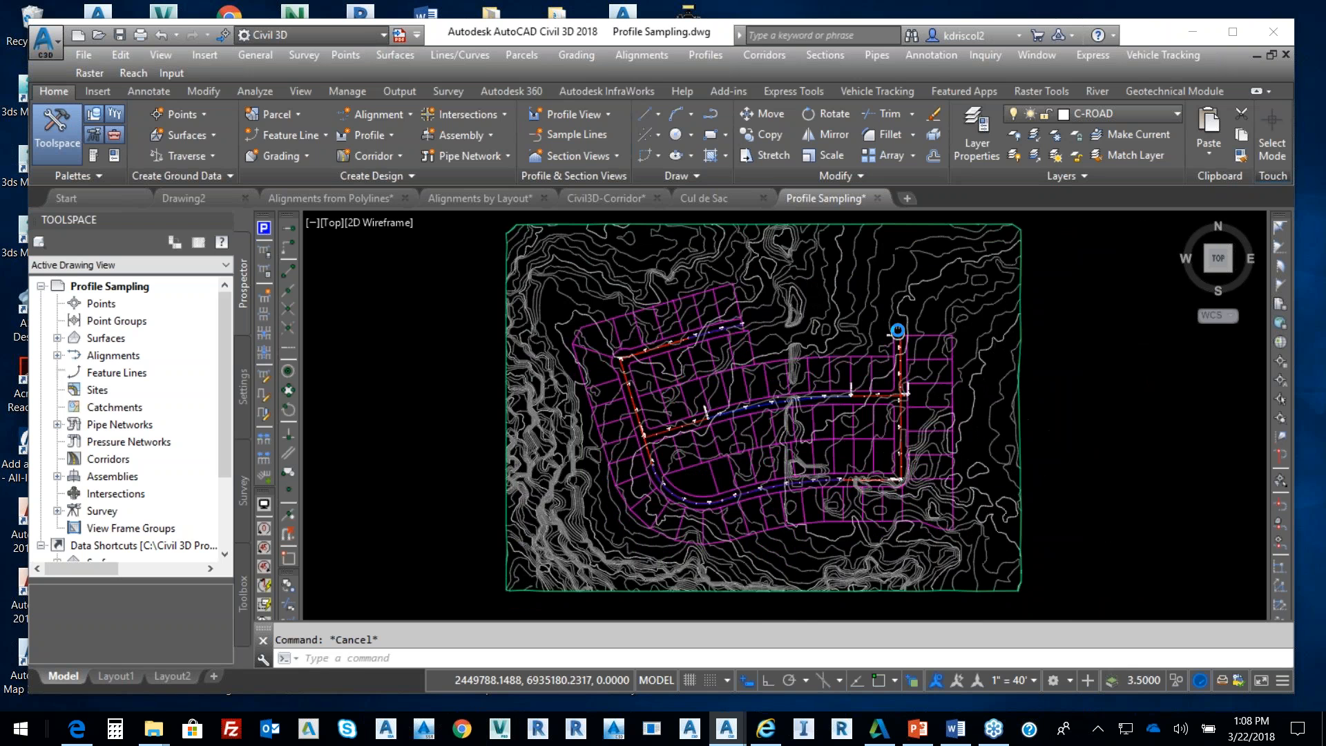
{"action": "left_click", "coordinate": [57, 338]}
{"action": "left_click", "coordinate": [74, 355]}
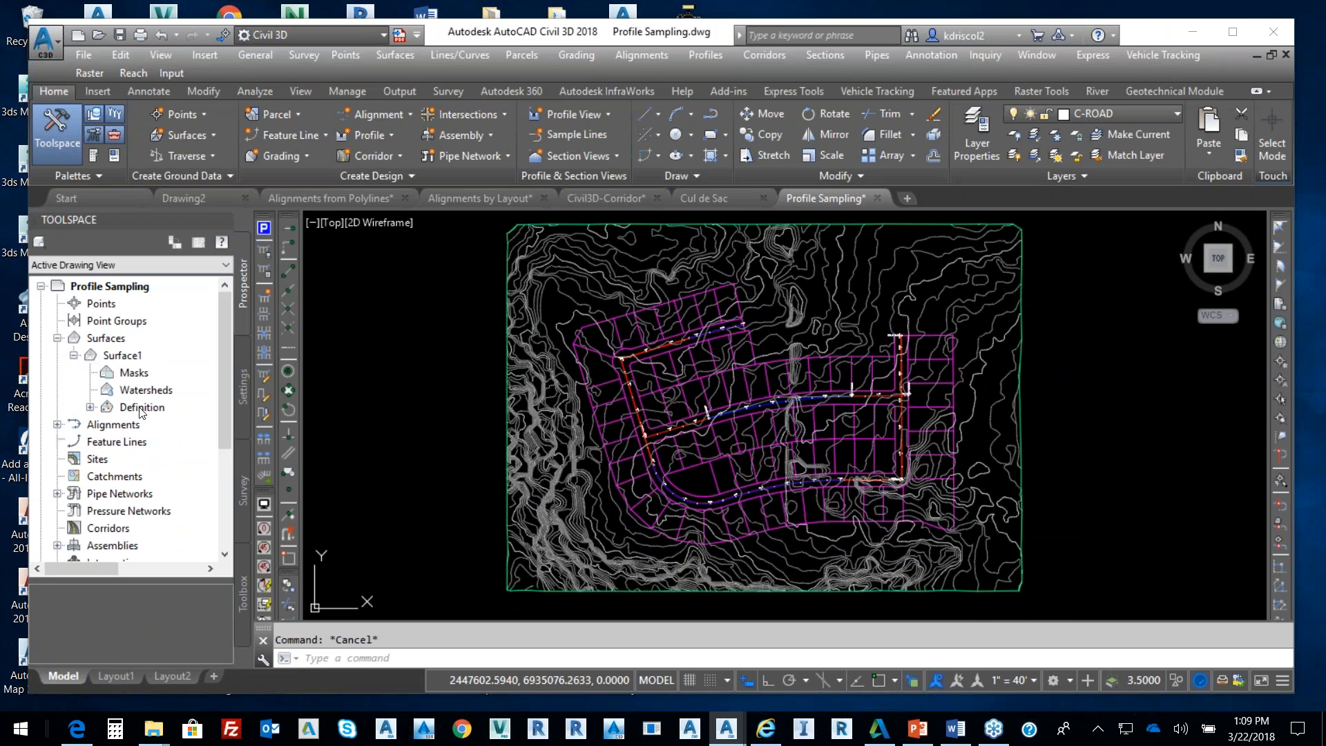
{"action": "left_click", "coordinate": [90, 407]}
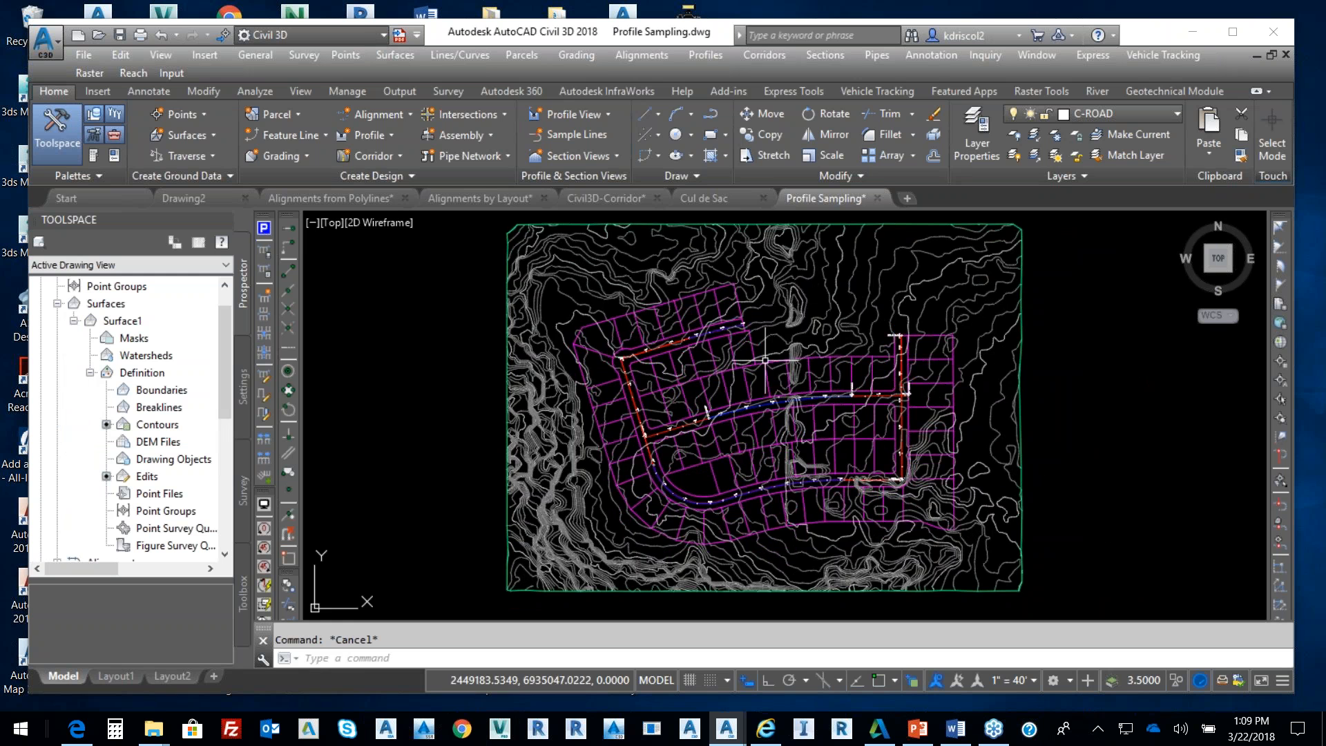
Zoom and pan around the subdivision to inspect the road alignments
{"action": "scroll", "coordinate": [788, 308], "scroll_direction": "up", "scroll_amount": 4}
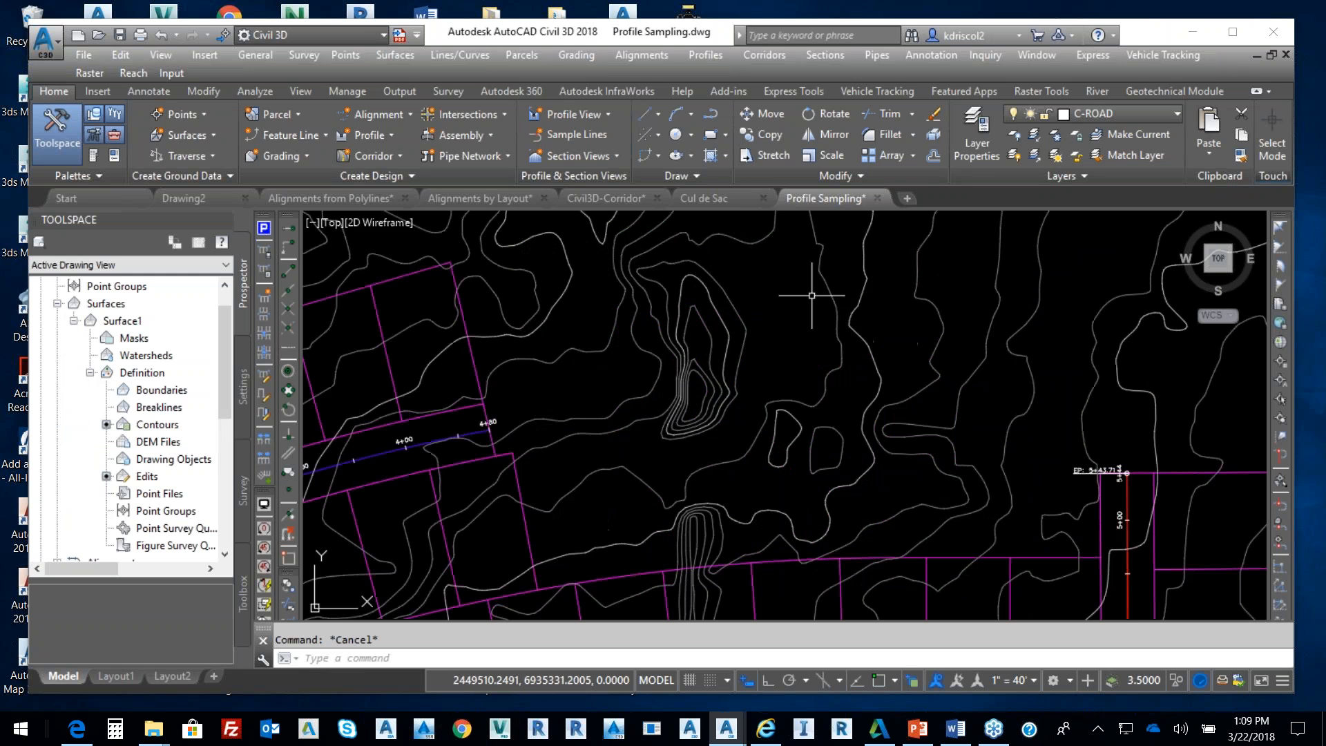
{"action": "mouse_move", "coordinate": [786, 309]}
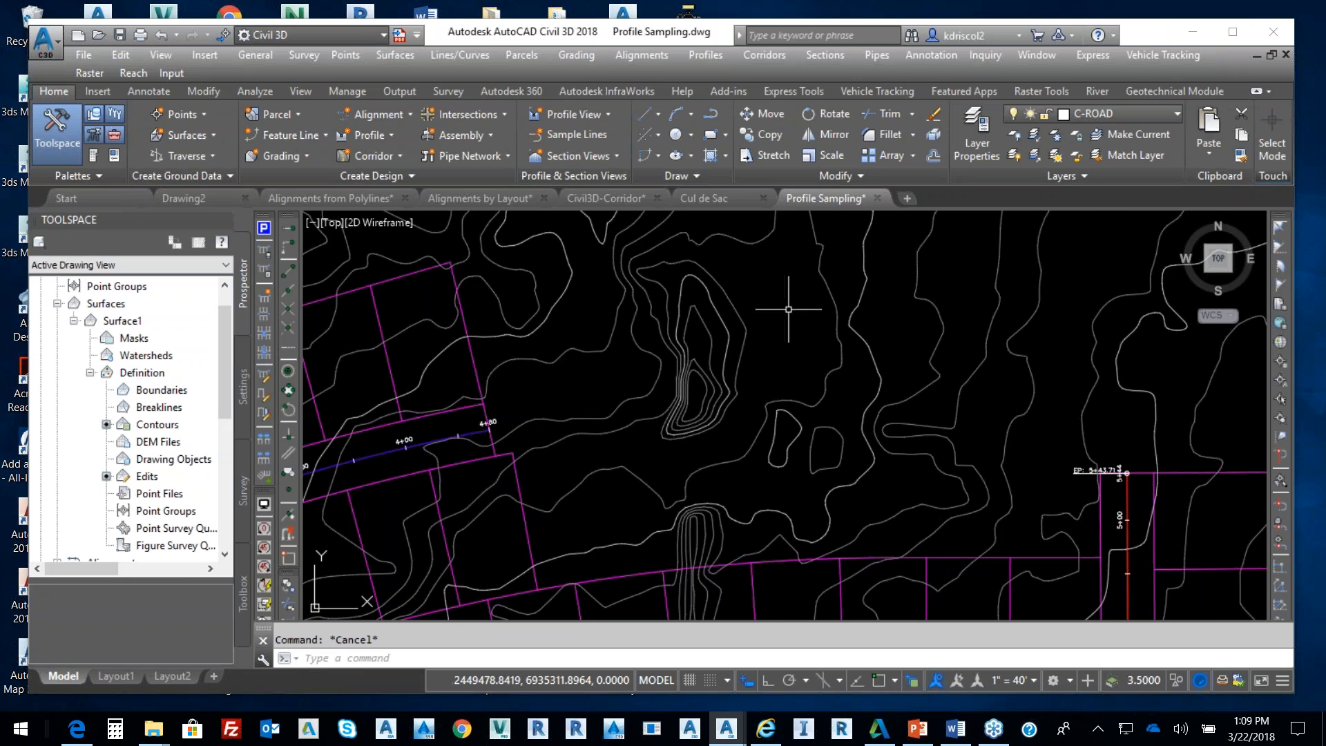
{"action": "scroll", "coordinate": [786, 306], "scroll_direction": "down", "scroll_amount": 3}
{"action": "middle_click_drag", "start_coordinate": [781, 298], "coordinate": [780, 332]}
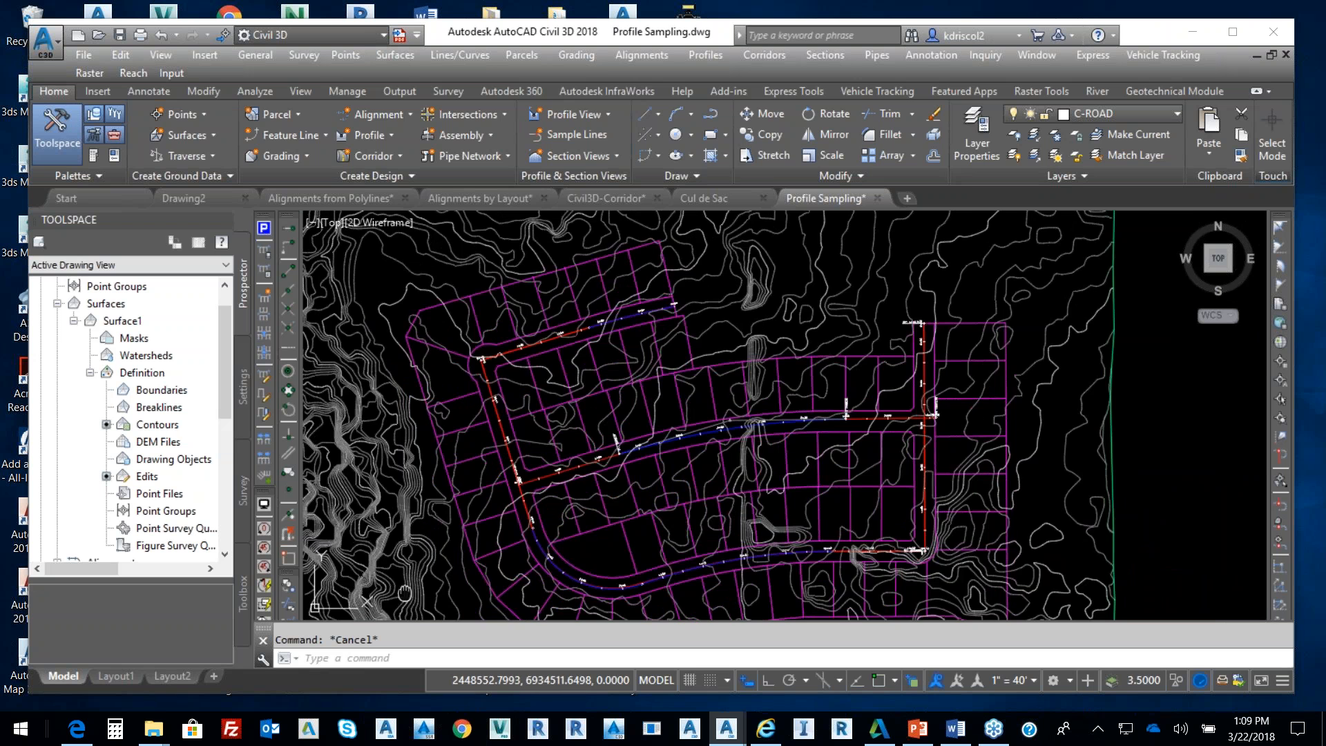
{"action": "scroll", "coordinate": [512, 466], "scroll_direction": "up", "scroll_amount": 8}
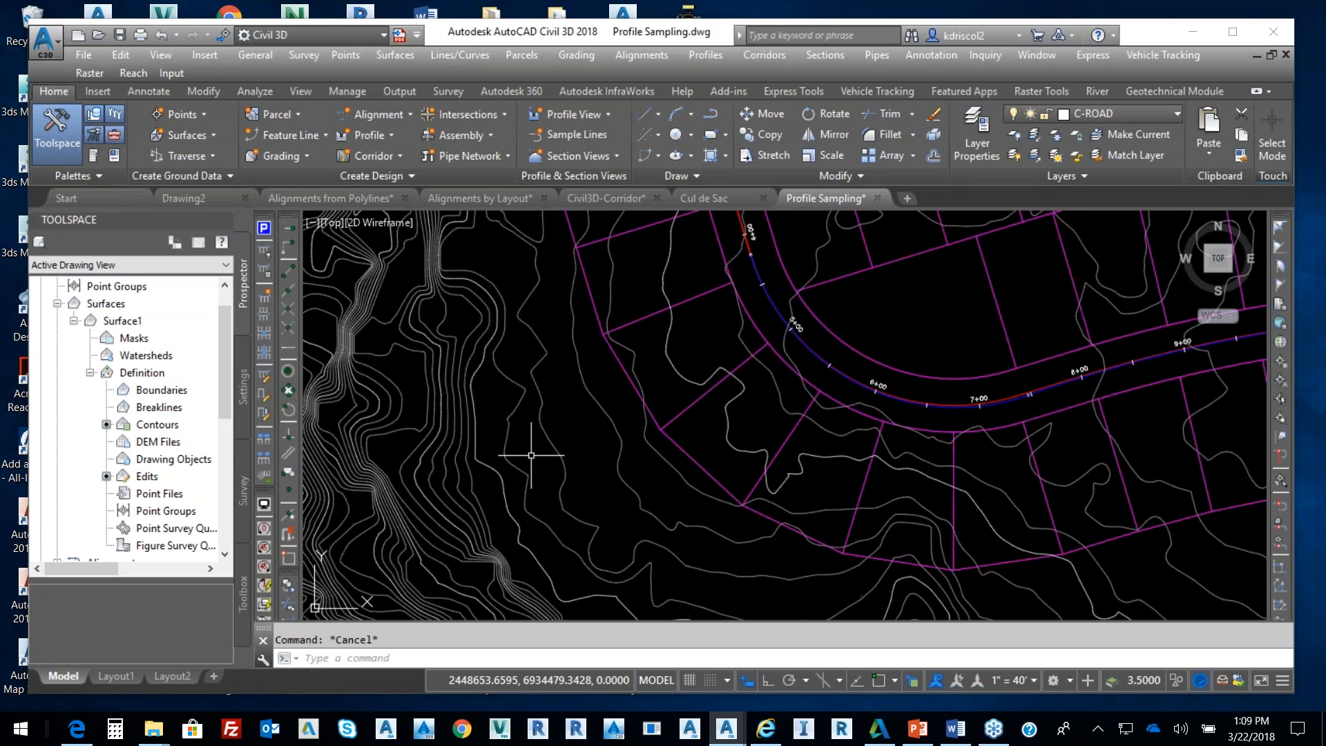
{"action": "mouse_move", "coordinate": [534, 454]}
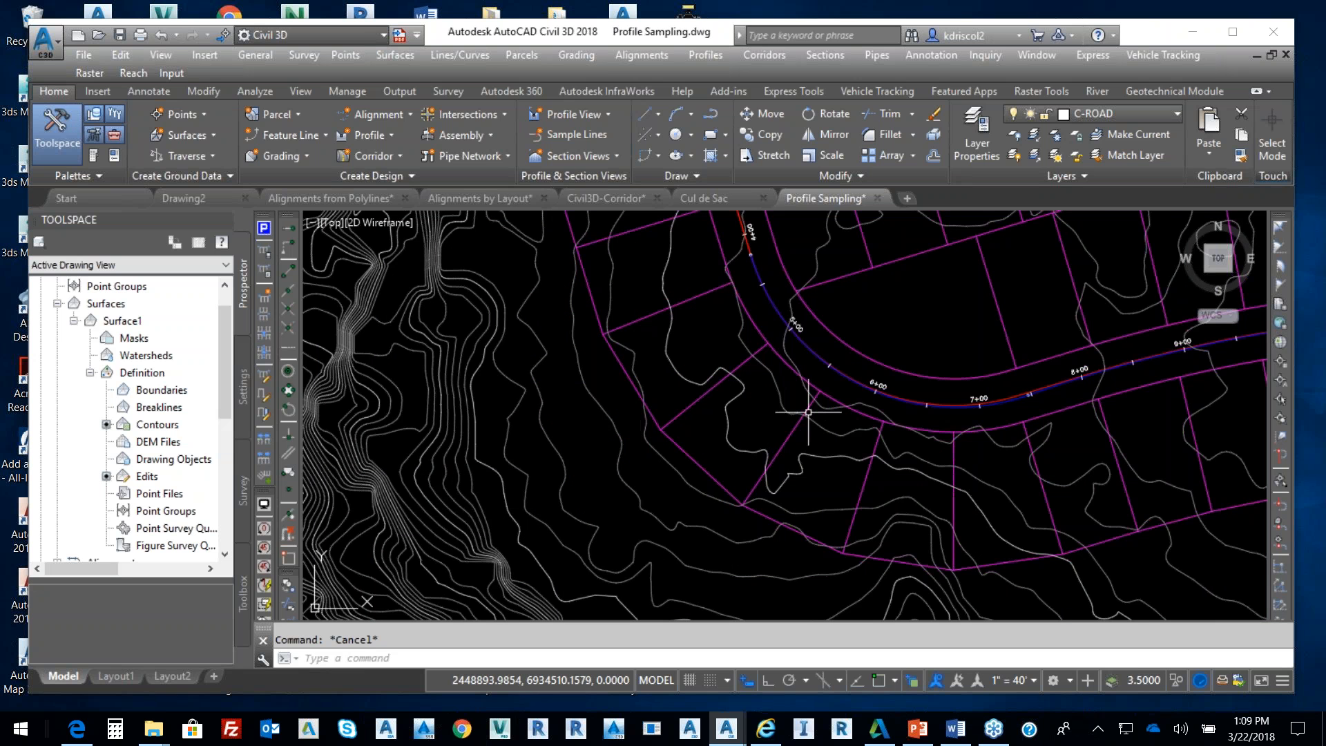
{"action": "scroll", "coordinate": [764, 447], "scroll_direction": "down", "scroll_amount": 5}
{"action": "middle_click_drag", "start_coordinate": [763, 447], "coordinate": [714, 505]}
{"action": "mouse_move", "coordinate": [796, 423]}
{"action": "middle_mouse_down"}
{"action": "mouse_move", "coordinate": [681, 476]}
{"action": "mouse_move", "coordinate": [754, 462]}
{"action": "middle_mouse_up"}
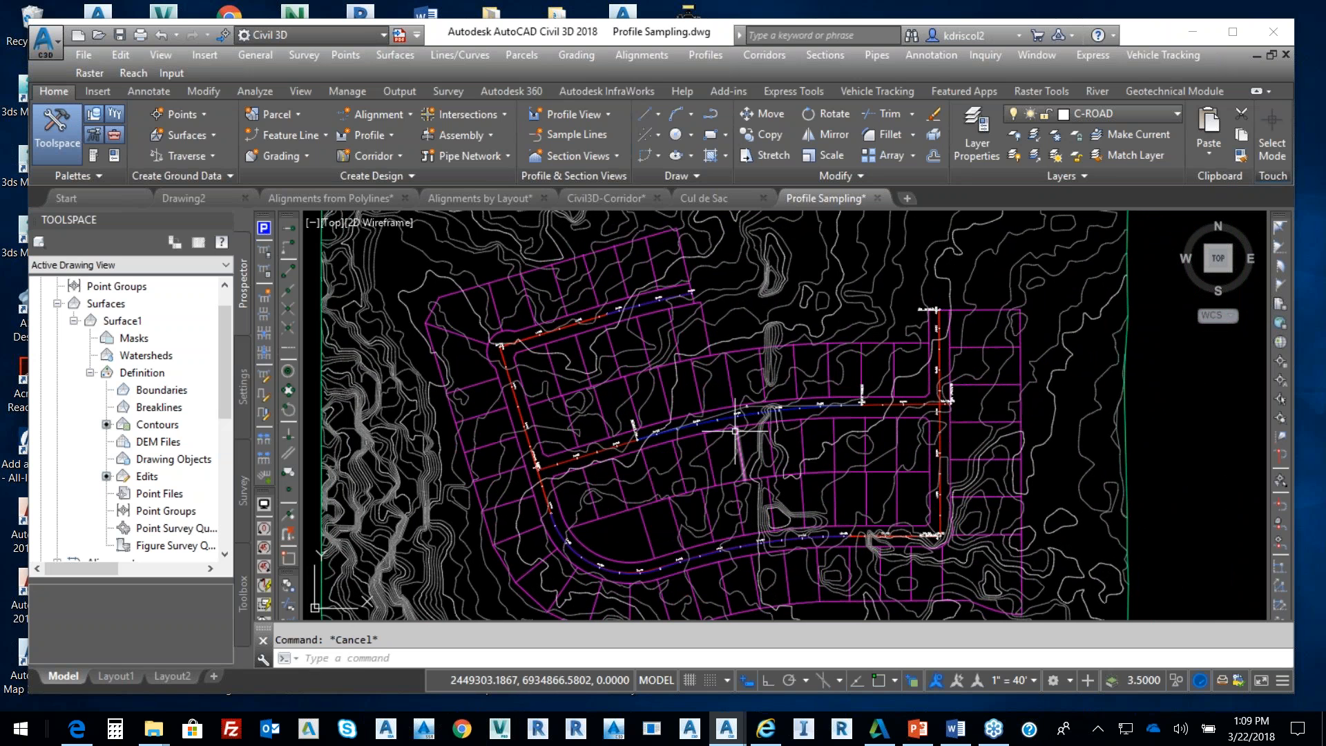
{"action": "middle_click_drag", "start_coordinate": [736, 430], "coordinate": [711, 385]}
{"action": "scroll", "coordinate": [711, 385], "scroll_direction": "down", "scroll_amount": 2}
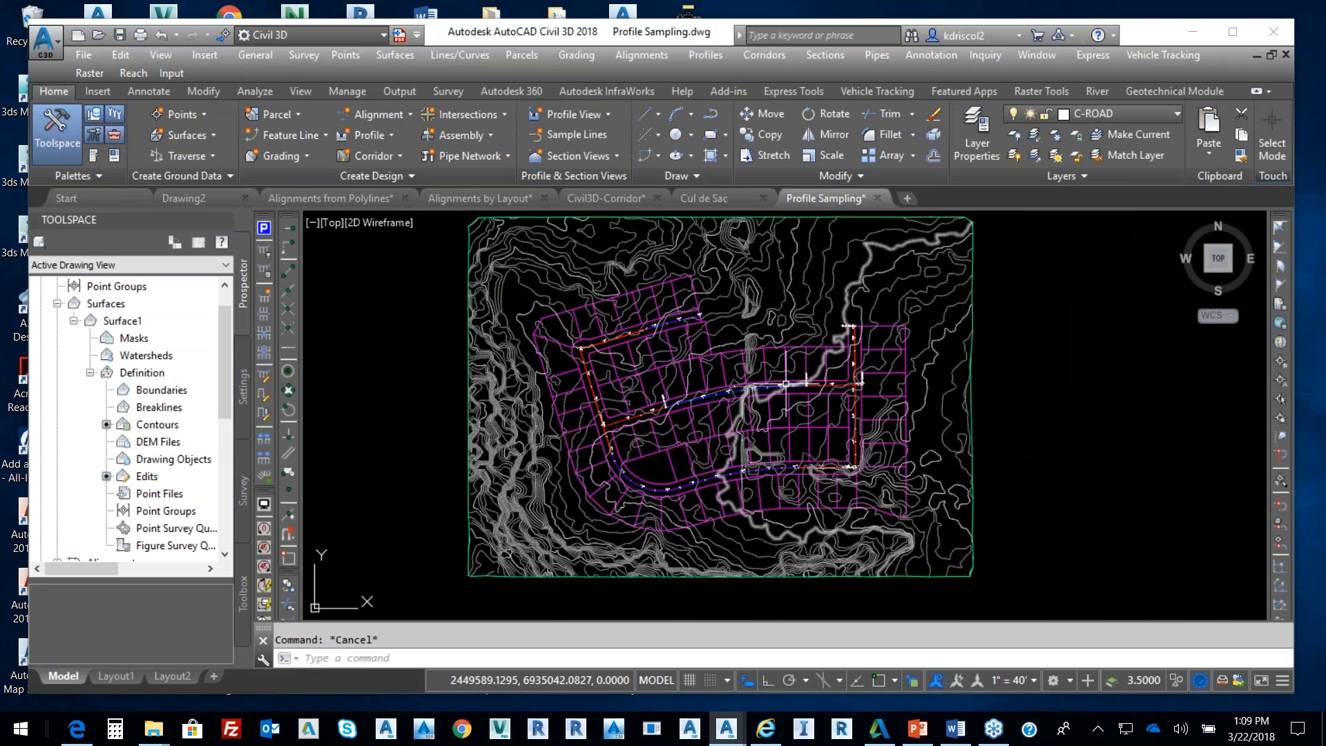
{"action": "scroll", "coordinate": [671, 493], "scroll_direction": "up", "scroll_amount": 5}
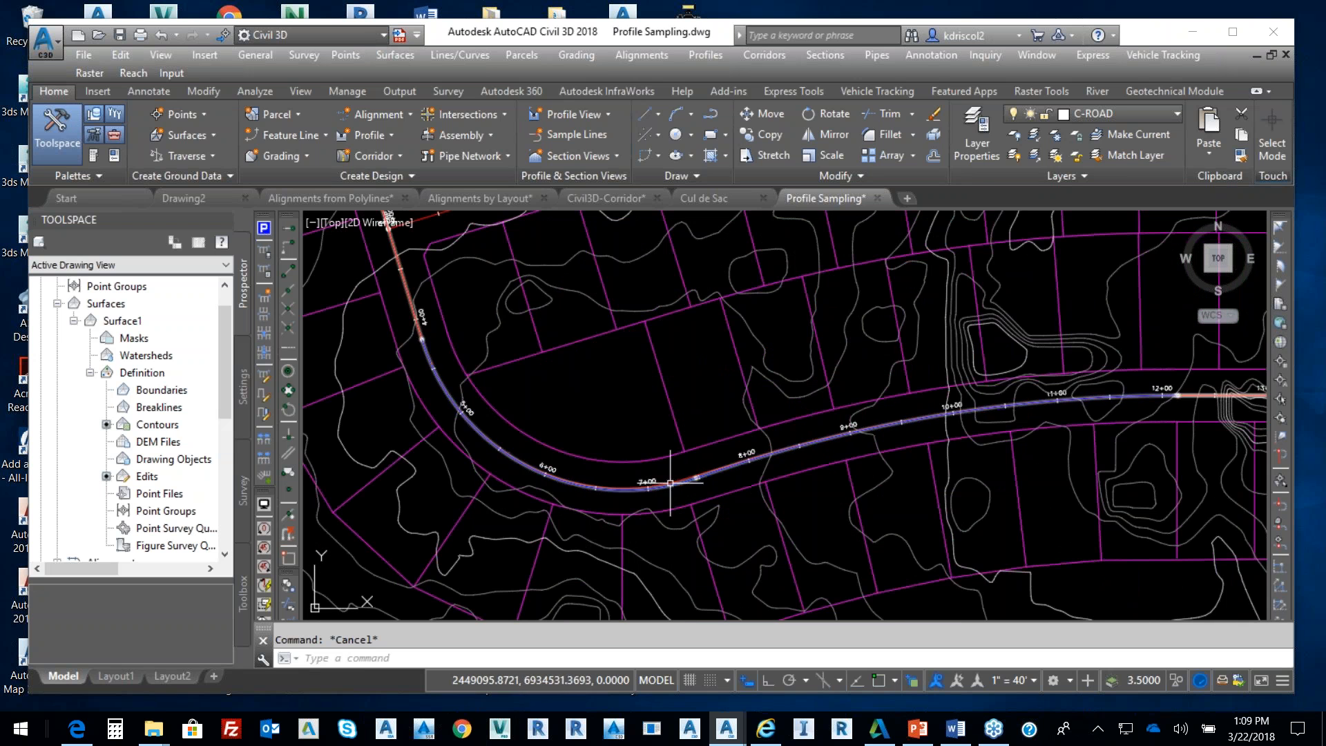
Select and deselect the curved road alignment, then open the Profiles menu
{"action": "left_click", "coordinate": [679, 485]}
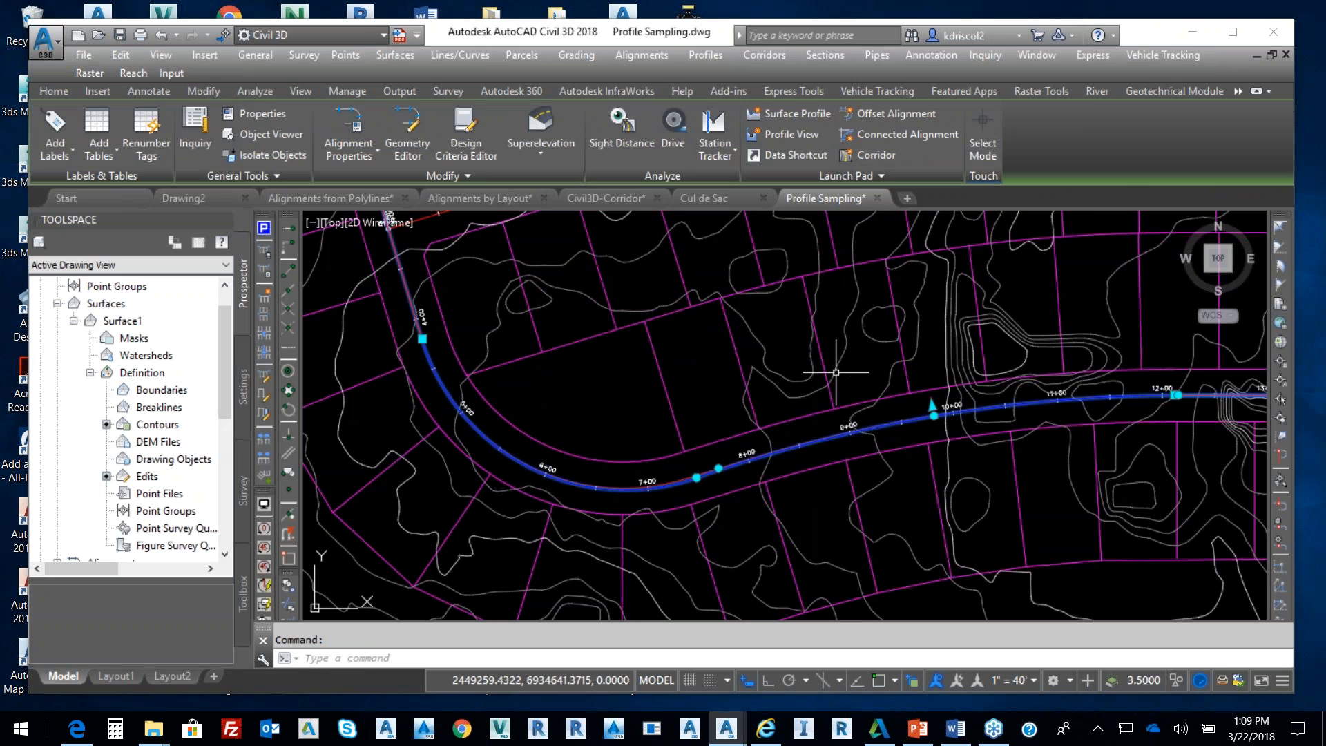
{"action": "key", "text": "Escape"}
{"action": "scroll", "coordinate": [836, 463], "scroll_direction": "down", "scroll_amount": 5}
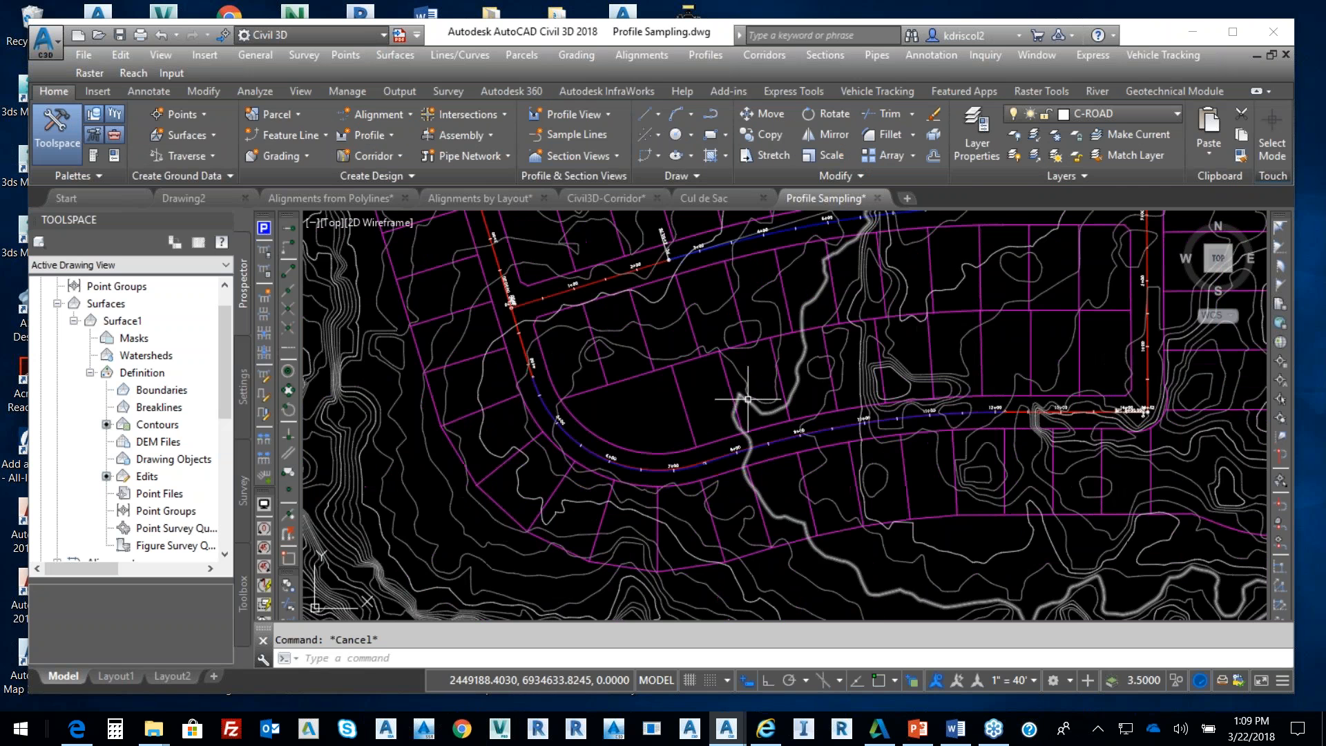
{"action": "left_click", "coordinate": [704, 55]}
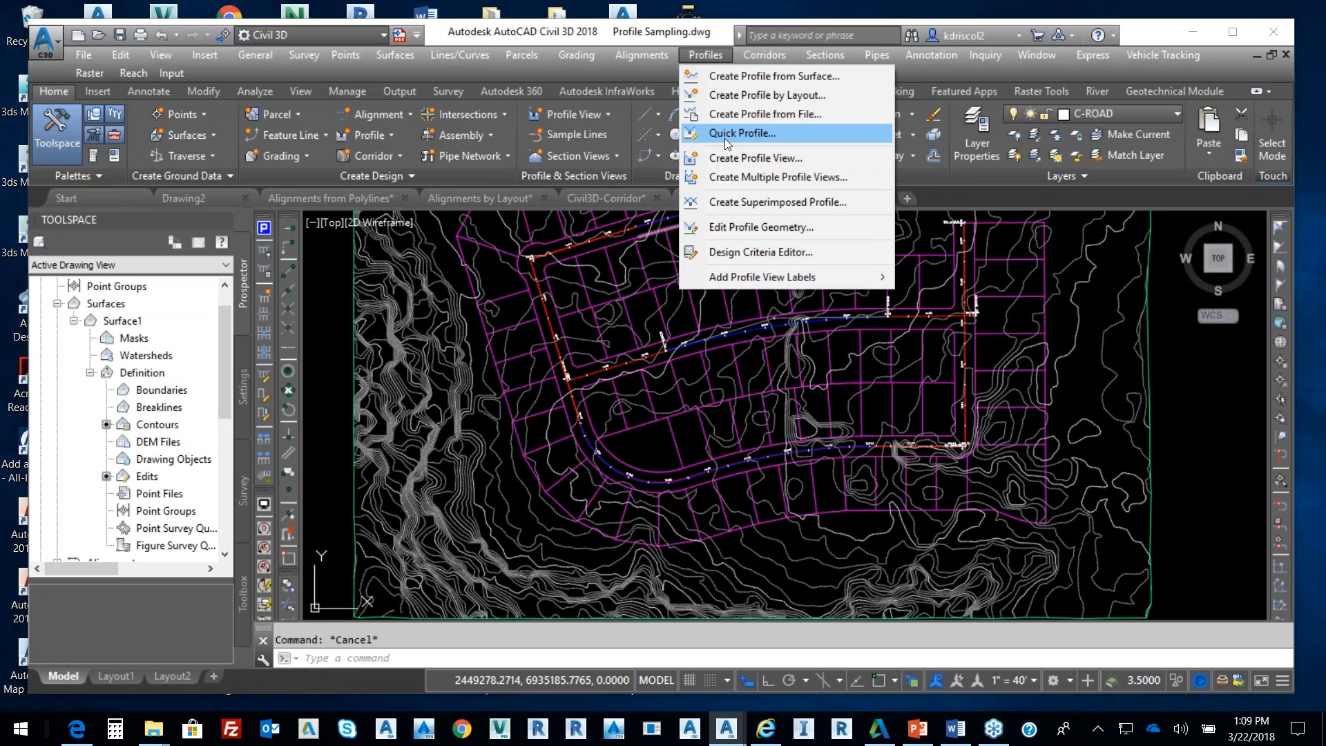
Pick the curved Alignment - (3) in the drawing and add its Surface1 profile, 0+00.00' to 14+32.48'
{"action": "left_click", "coordinate": [770, 76]}
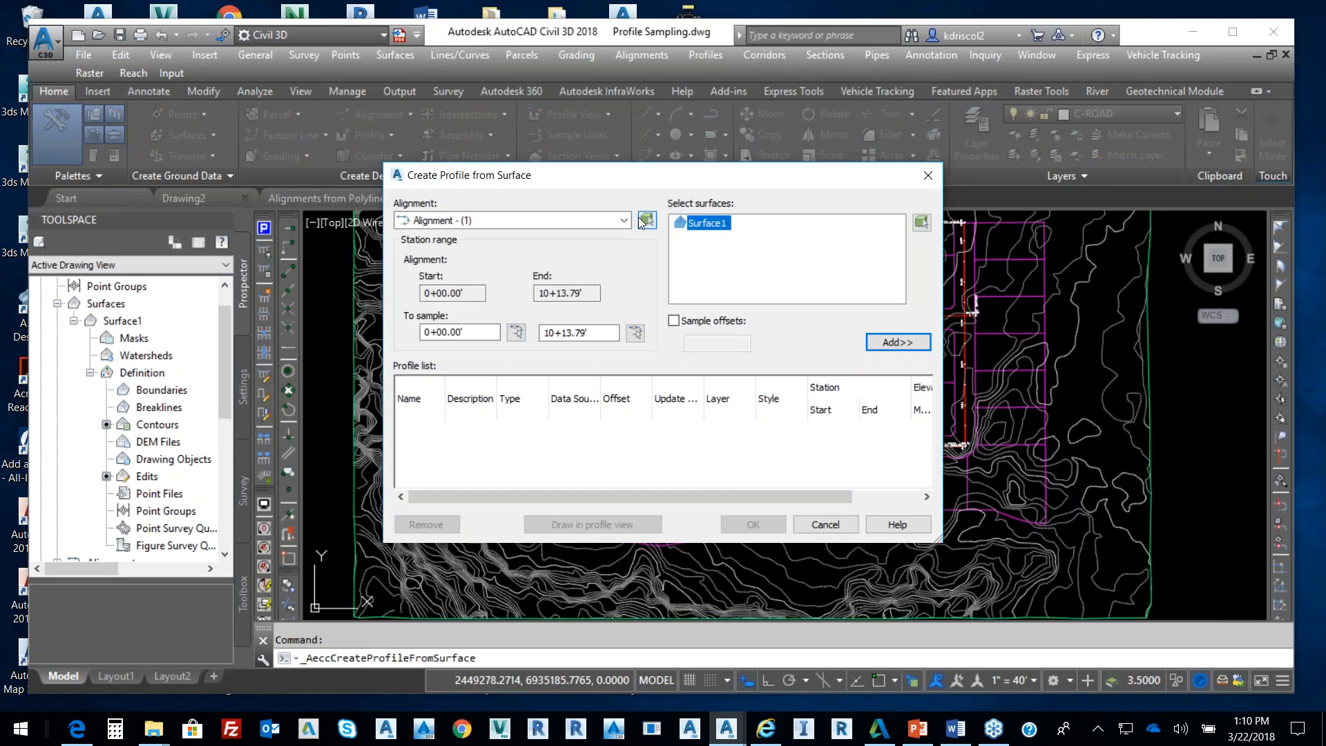
{"action": "left_click", "coordinate": [624, 221]}
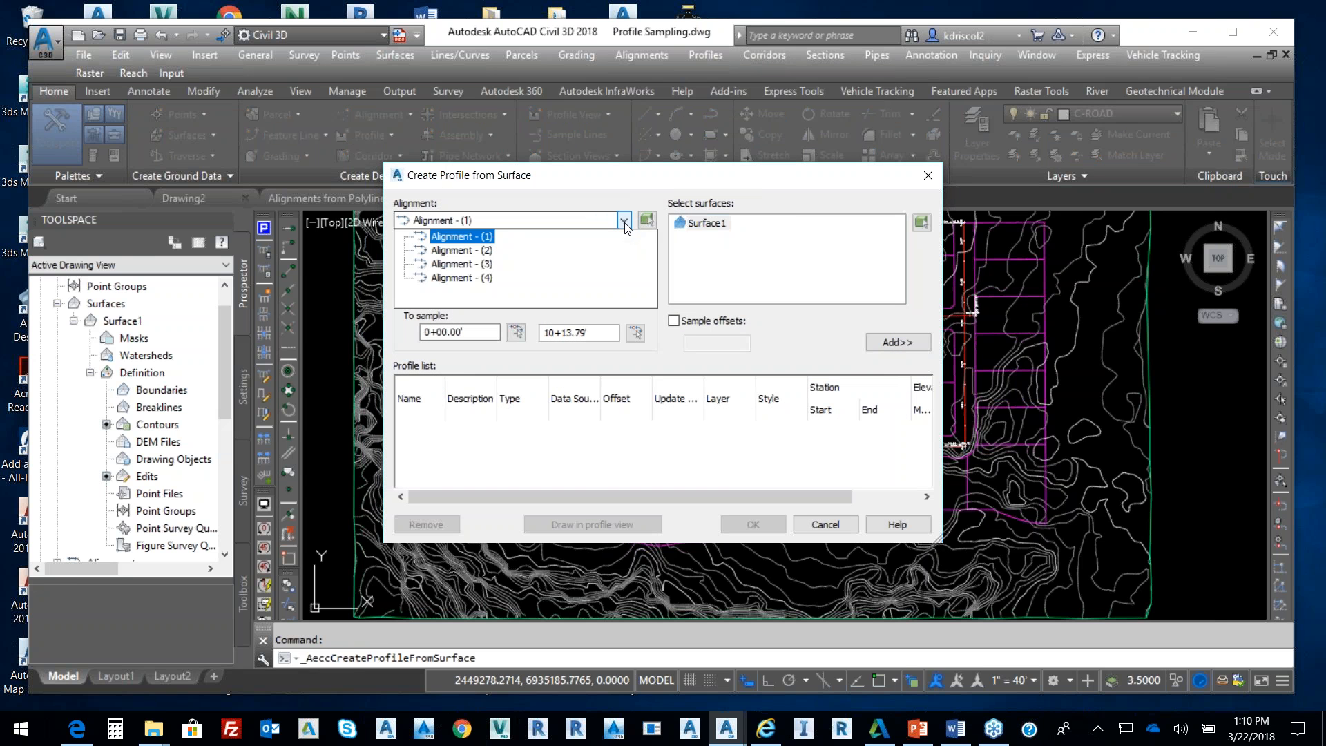
{"action": "left_click", "coordinate": [636, 174]}
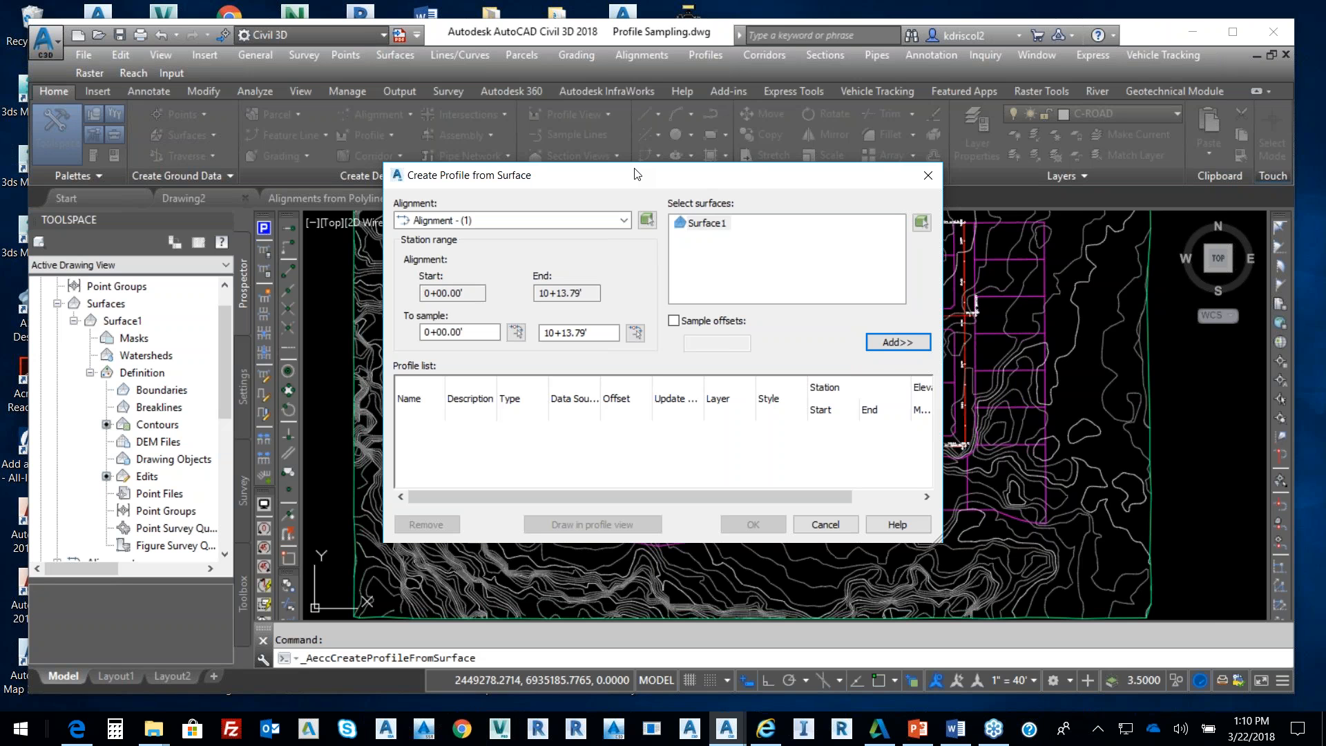
{"action": "left_click", "coordinate": [648, 219]}
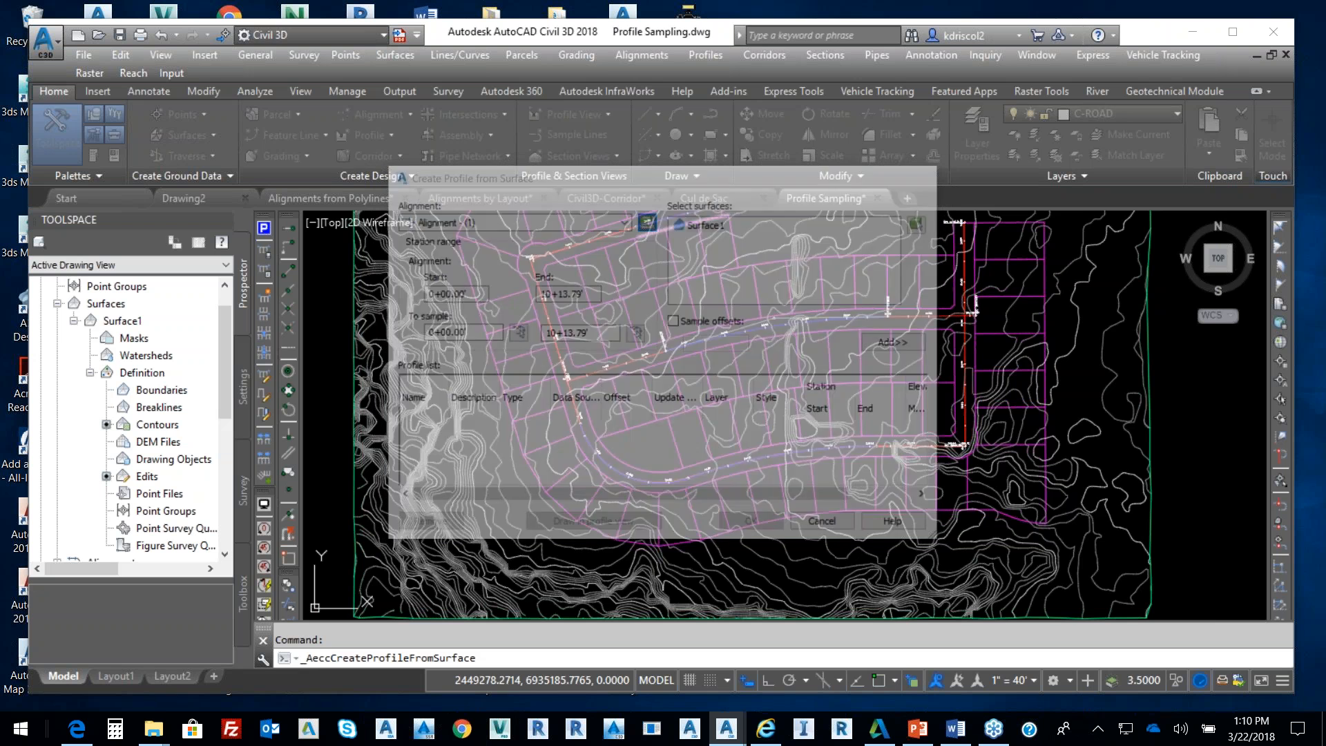
{"action": "scroll", "coordinate": [660, 456], "scroll_direction": "up", "scroll_amount": 5}
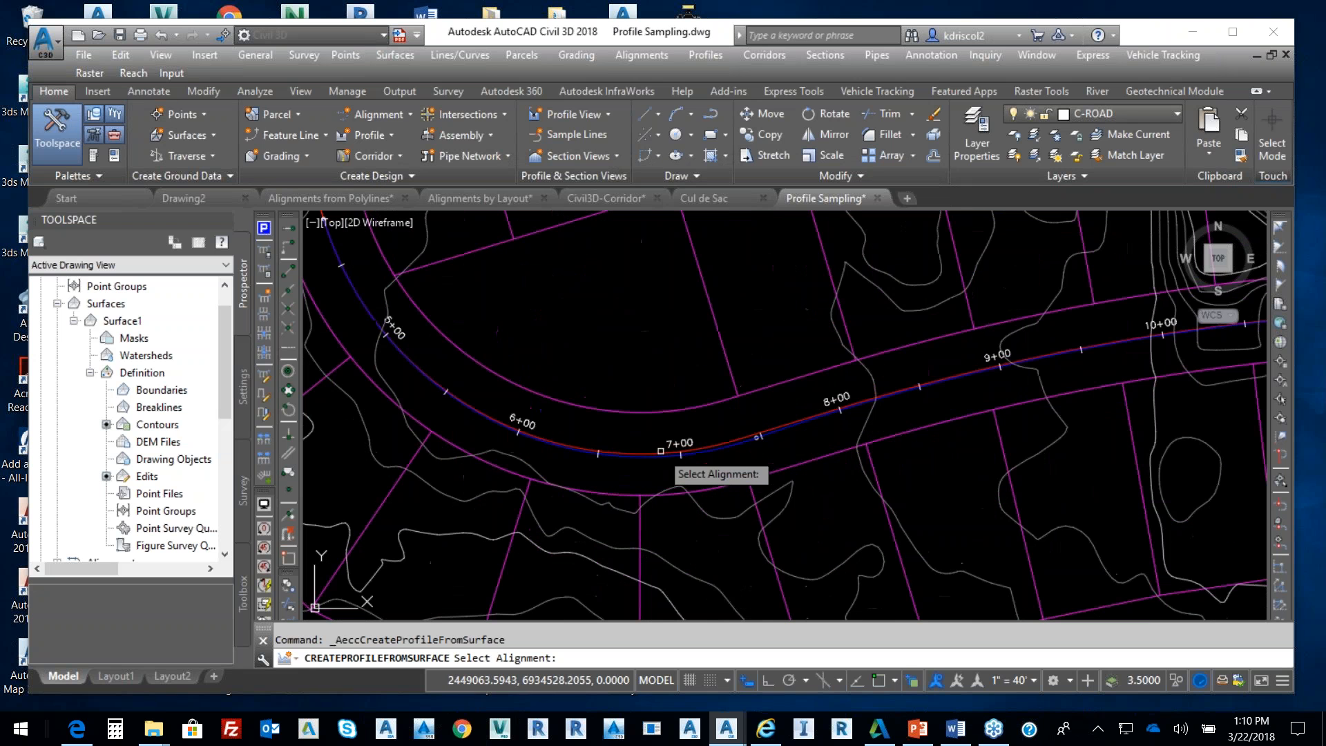
{"action": "left_click", "coordinate": [661, 454]}
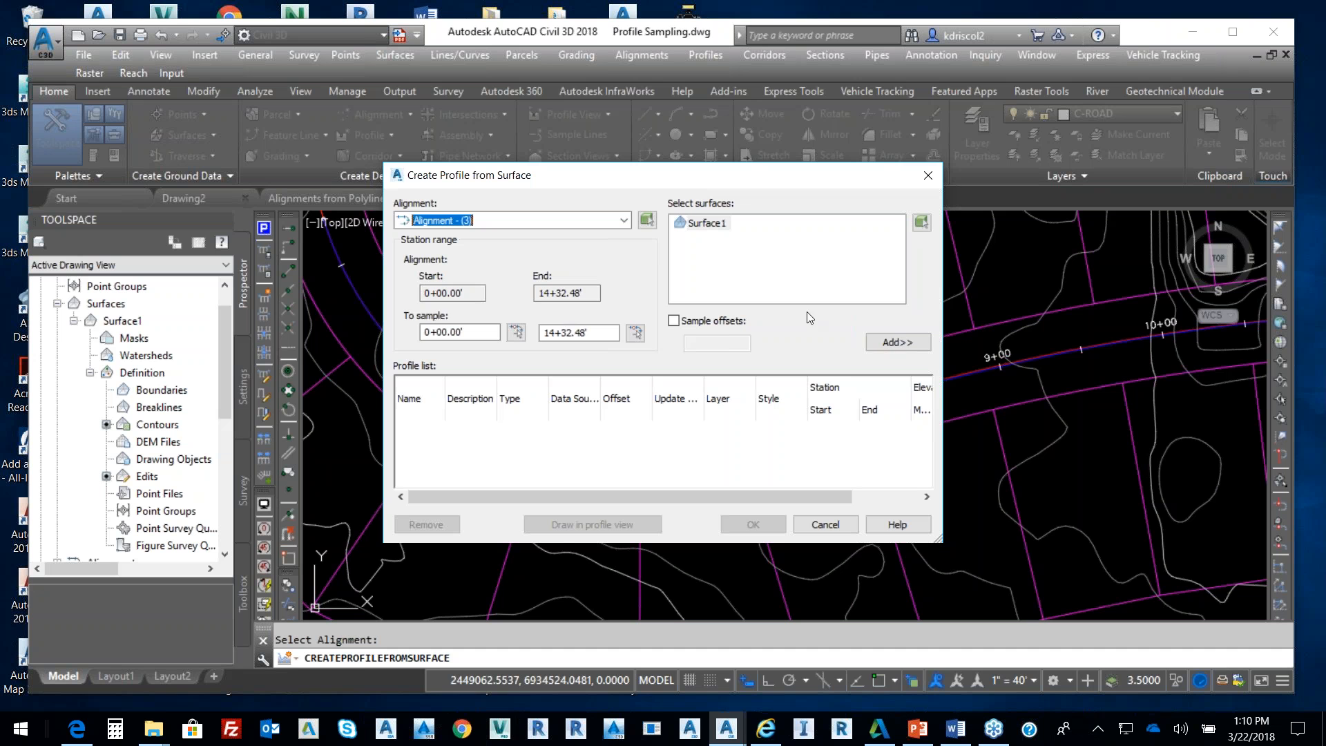
{"action": "left_click", "coordinate": [895, 342]}
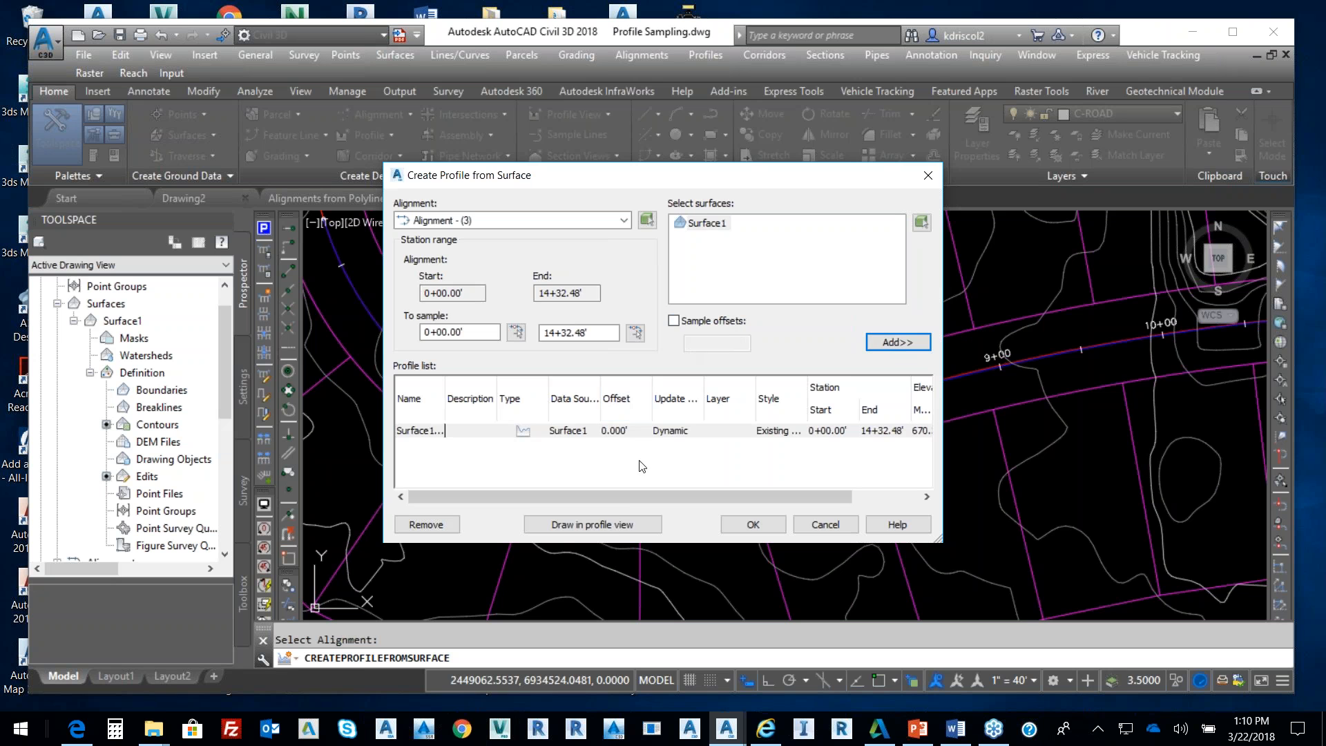
{"action": "left_click", "coordinate": [614, 529]}
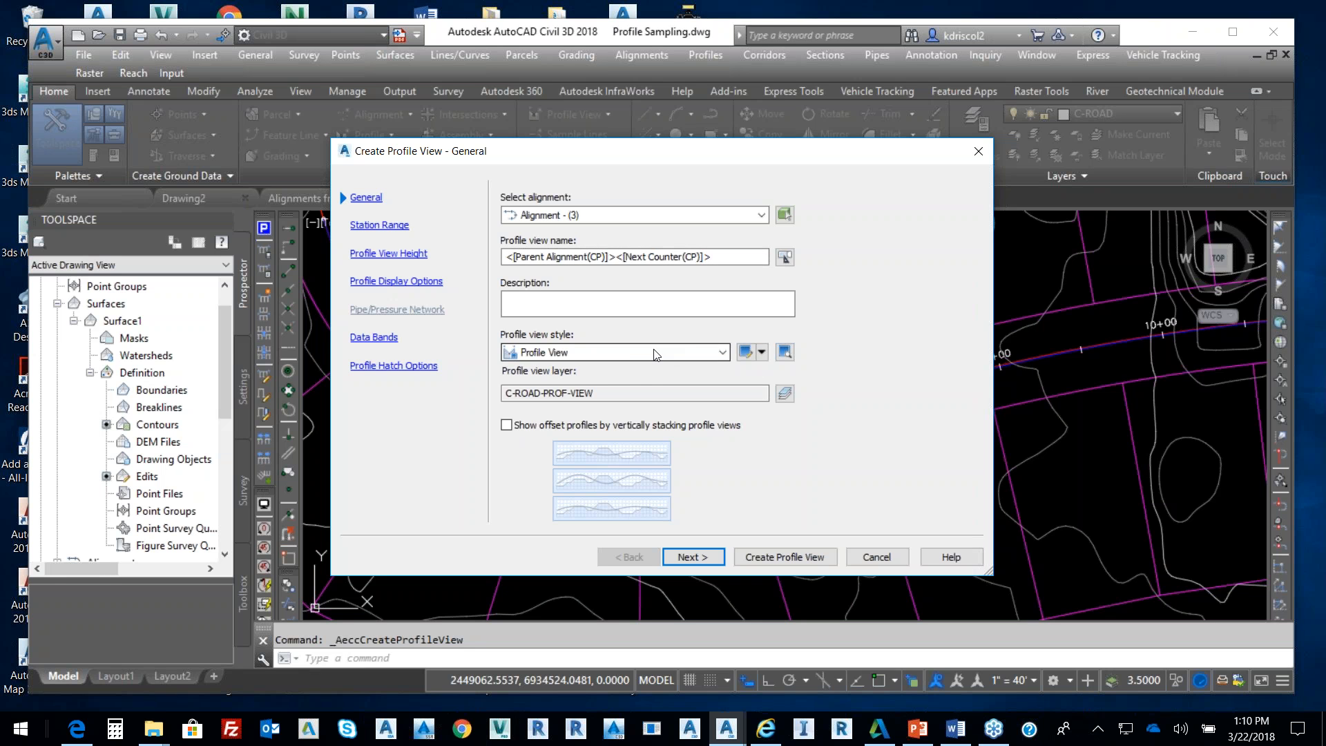
Keep the EG-FG Elevations and Stations bands at the bottom and create the profile view
{"action": "left_click", "coordinate": [696, 561]}
{"action": "left_click", "coordinate": [698, 561]}
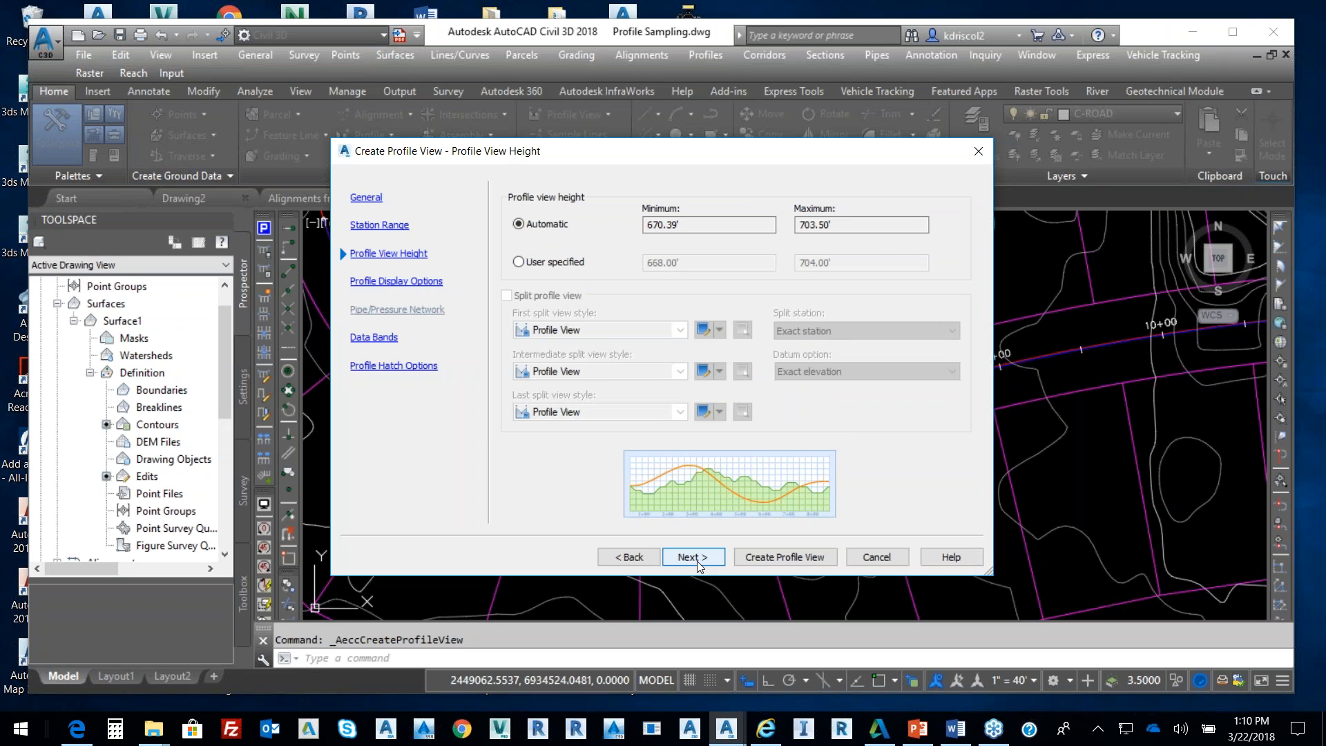
{"action": "left_click", "coordinate": [698, 561]}
{"action": "left_click", "coordinate": [694, 557]}
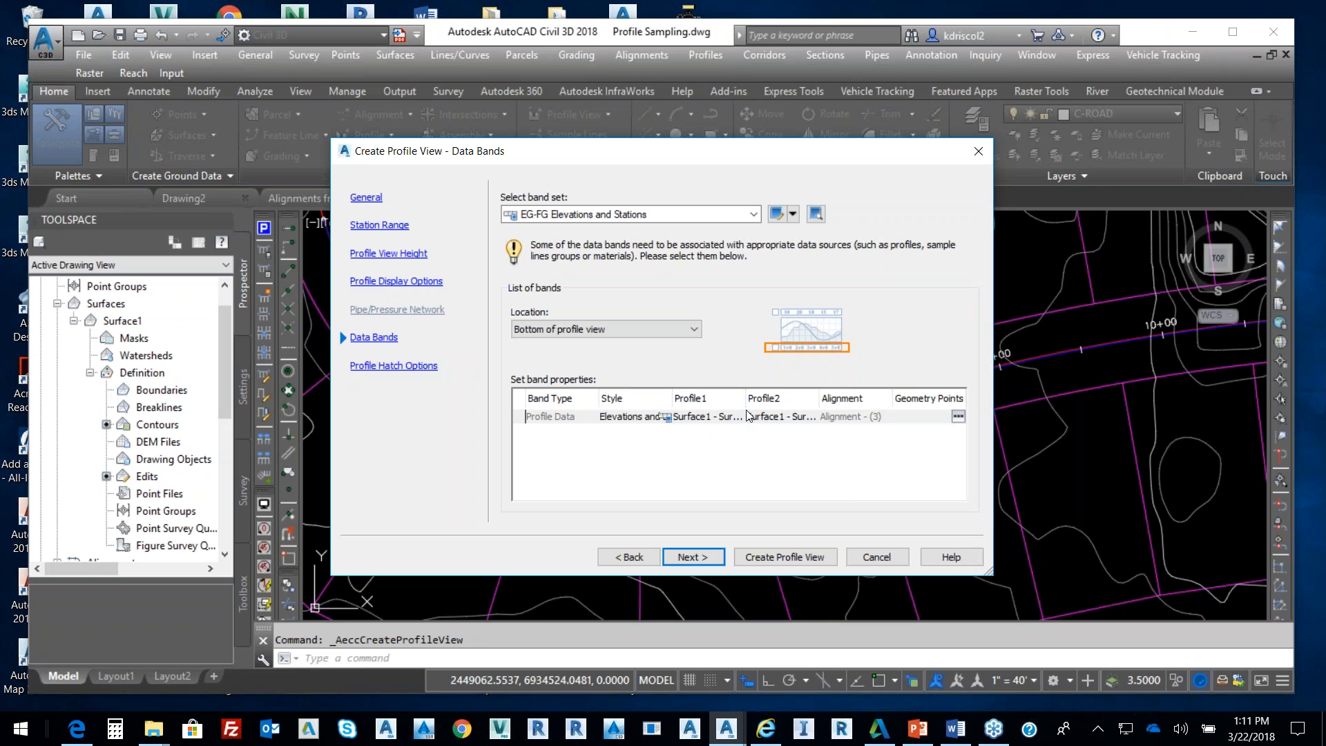
{"action": "left_click", "coordinate": [587, 330]}
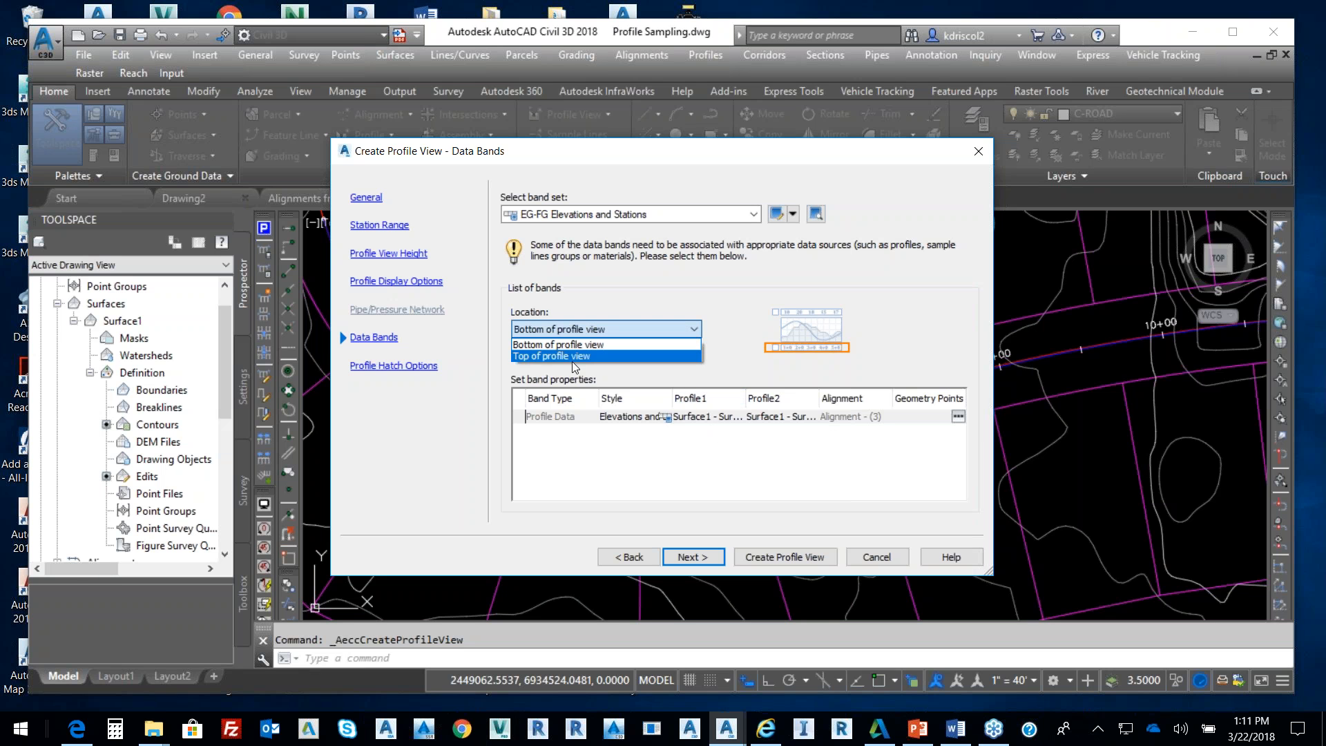
{"action": "left_click", "coordinate": [575, 357]}
{"action": "left_click", "coordinate": [600, 325]}
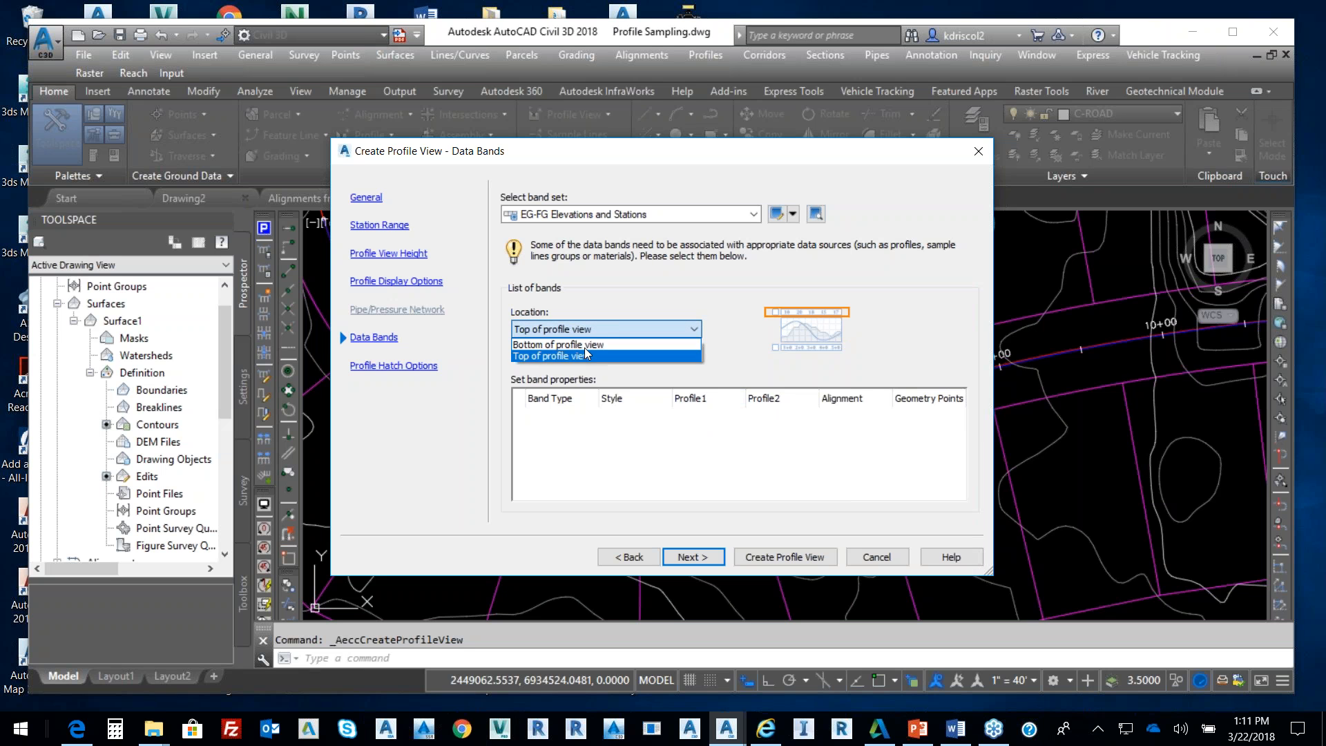
{"action": "left_click", "coordinate": [574, 345]}
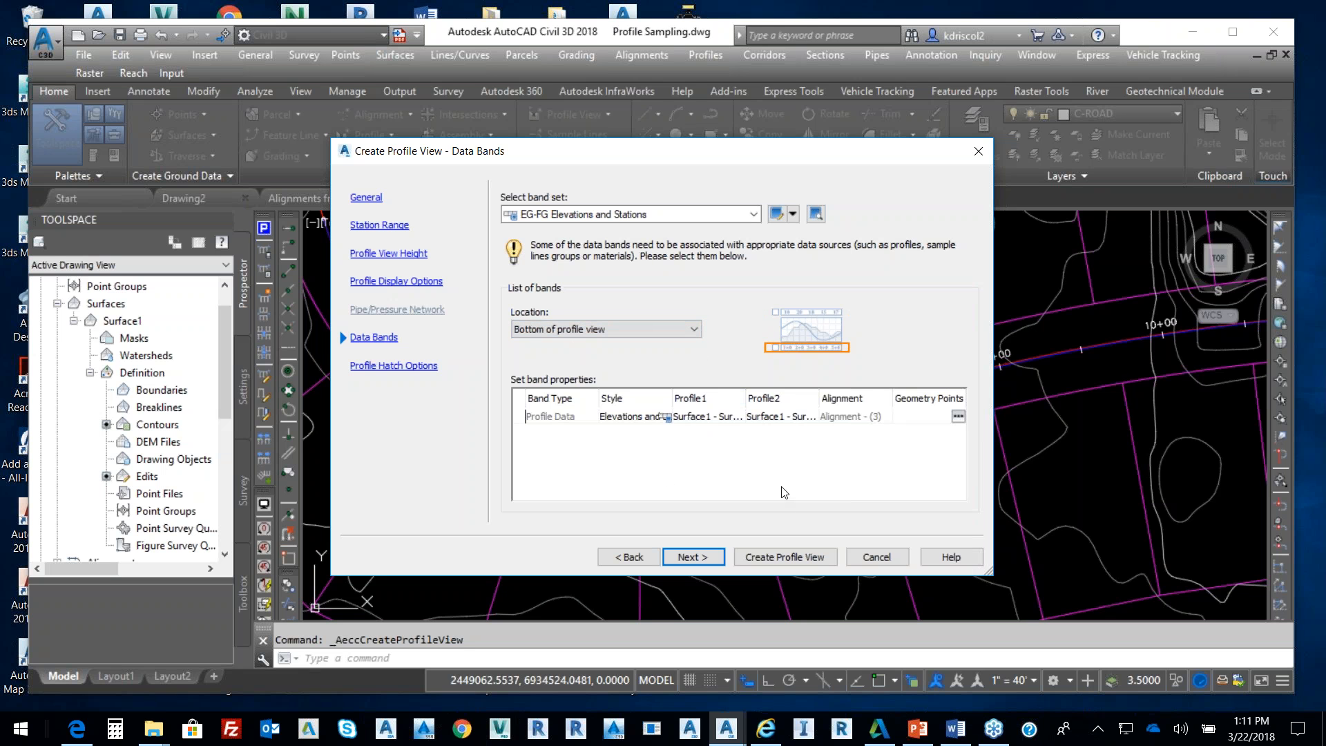
{"action": "left_click", "coordinate": [700, 556]}
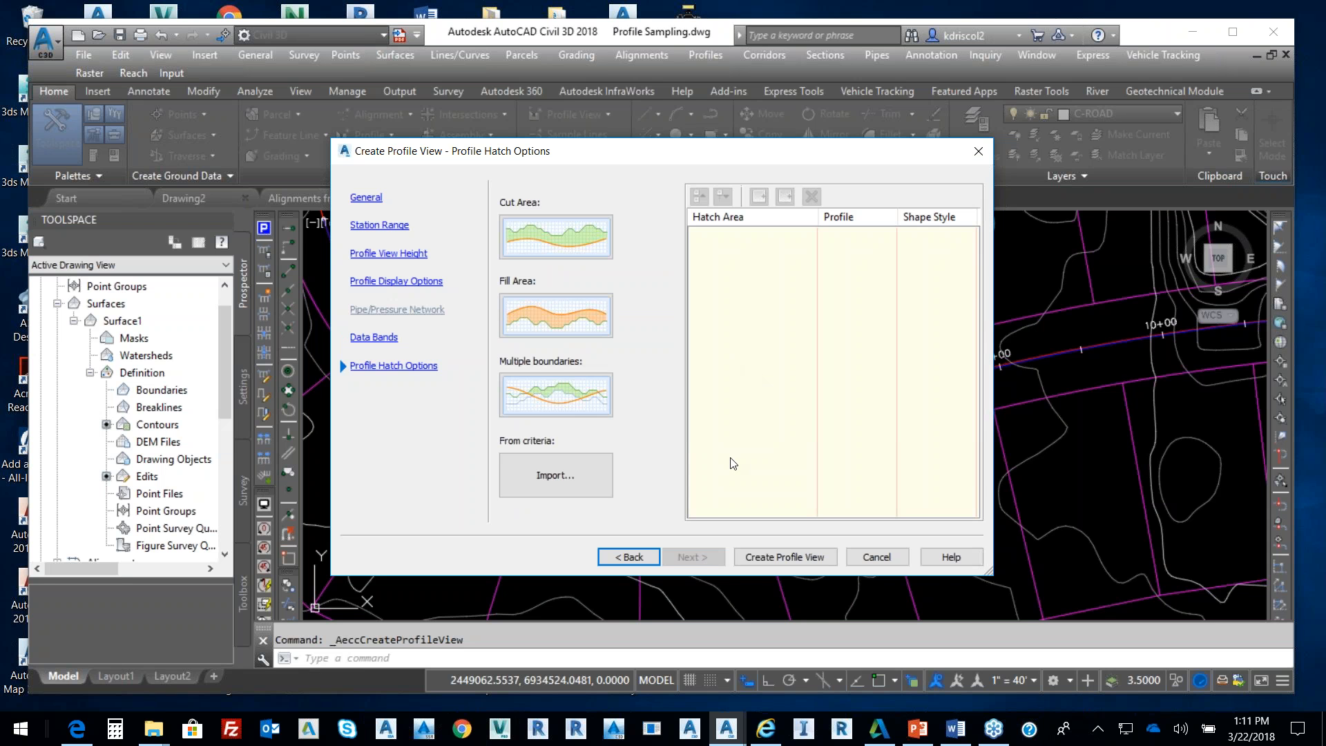
{"action": "left_click", "coordinate": [791, 556]}
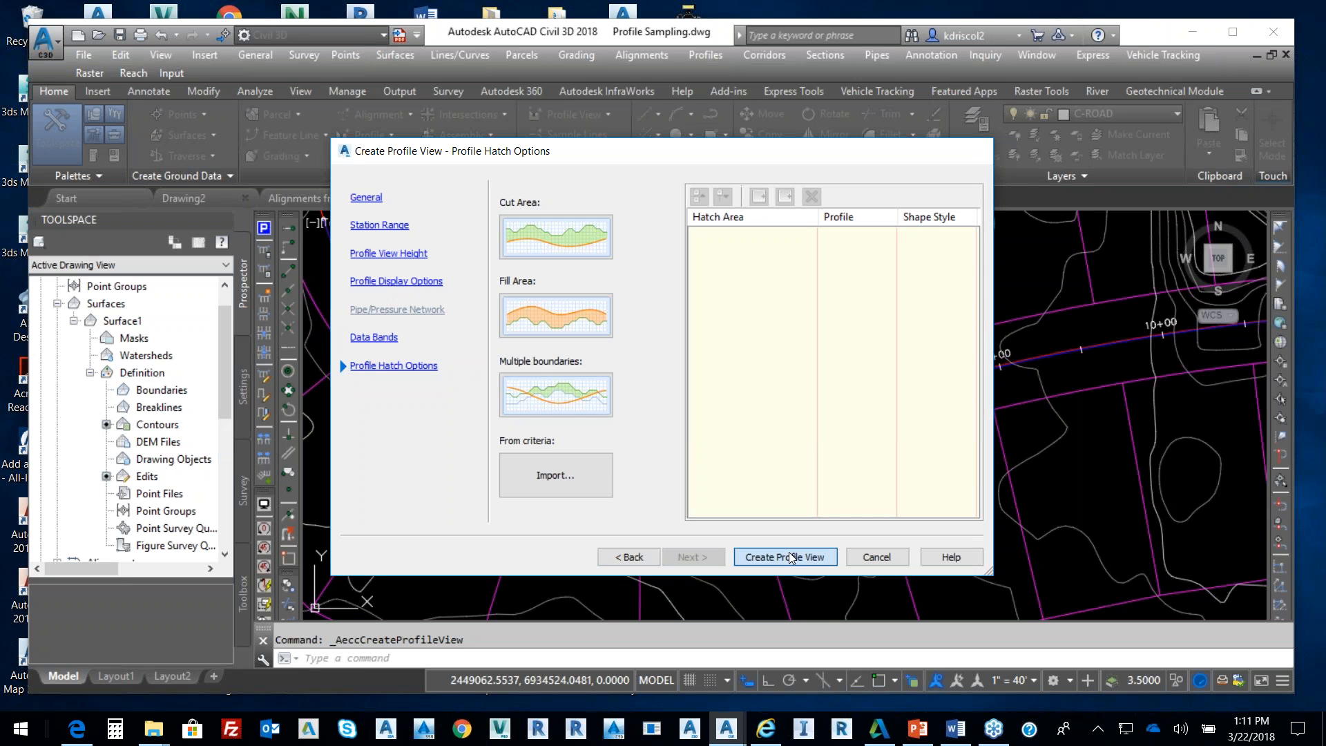
{"action": "scroll", "coordinate": [857, 536], "scroll_direction": "down", "scroll_amount": 5}
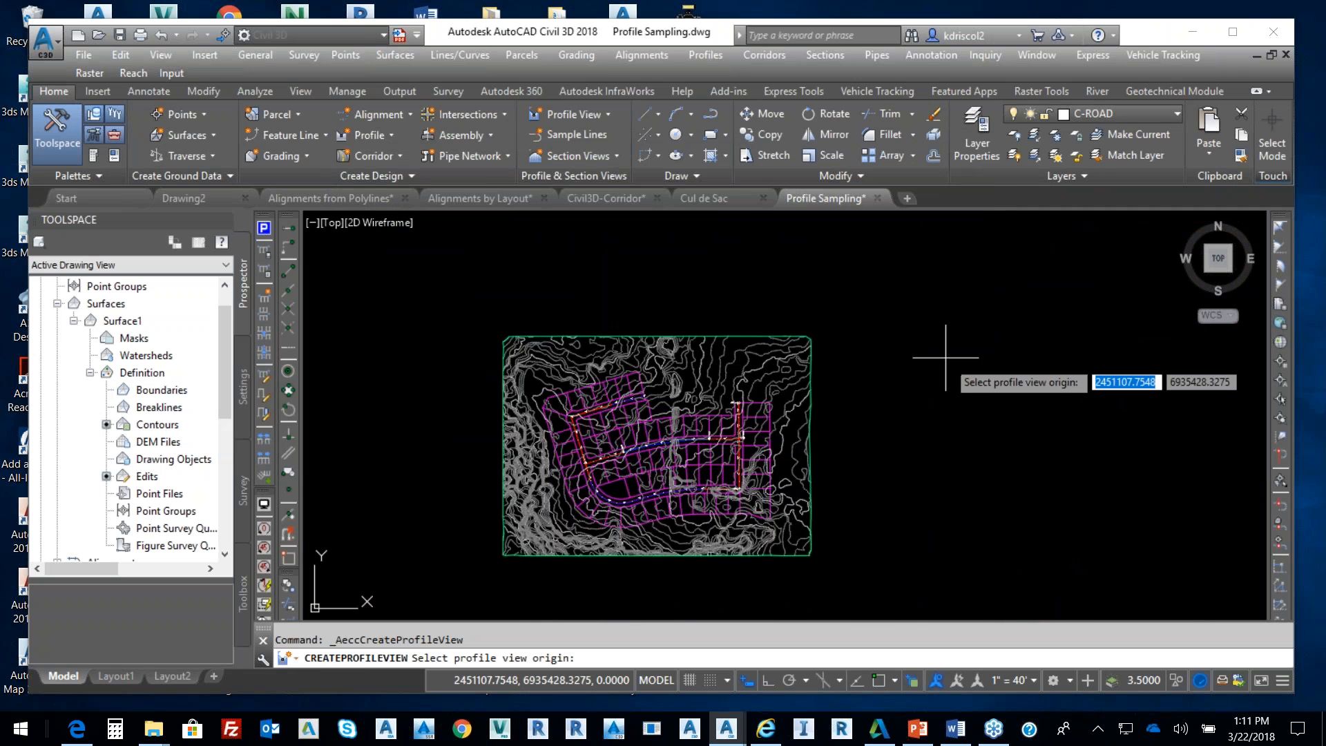
Set the profile view origin right of the site, then zoom to inspect it
{"action": "left_click", "coordinate": [934, 499]}
{"action": "scroll", "coordinate": [1150, 484], "scroll_direction": "up", "scroll_amount": 6}
{"action": "scroll", "coordinate": [956, 385], "scroll_direction": "up", "scroll_amount": 5}
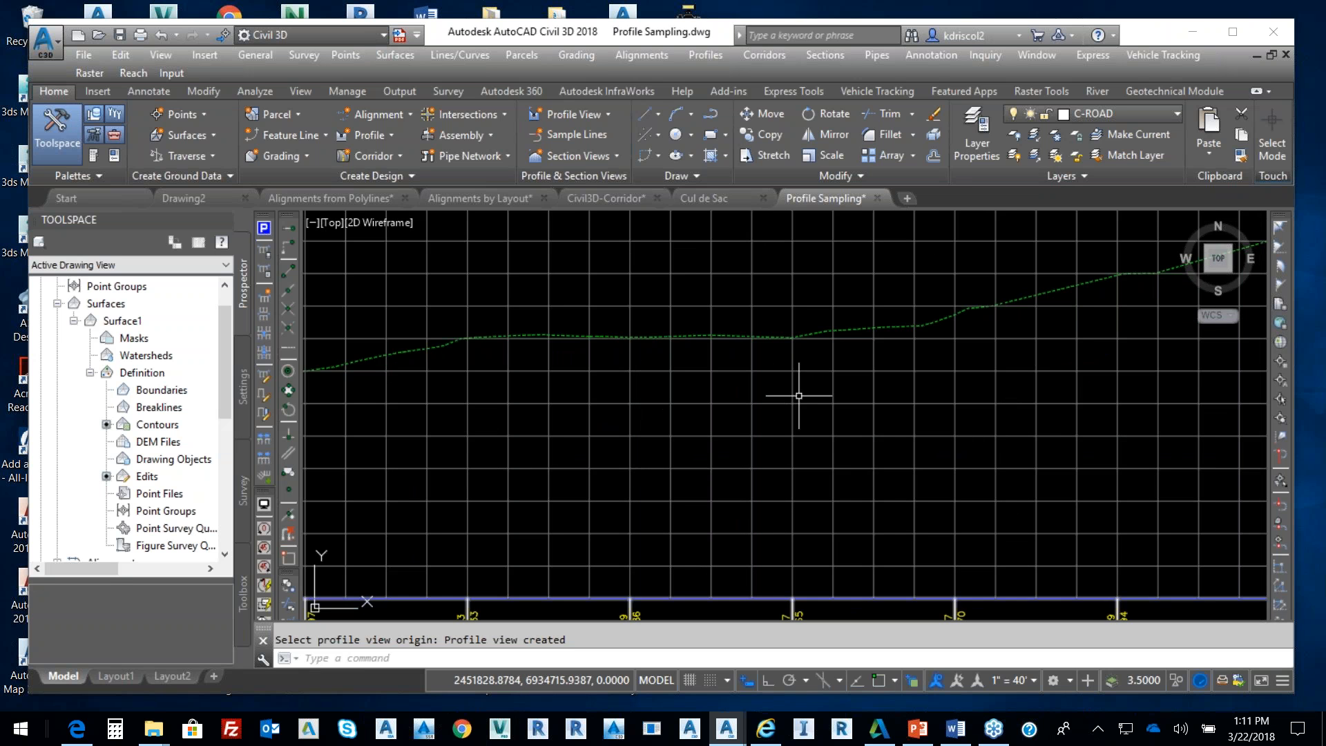
{"action": "scroll", "coordinate": [1034, 311], "scroll_direction": "down", "scroll_amount": 4}
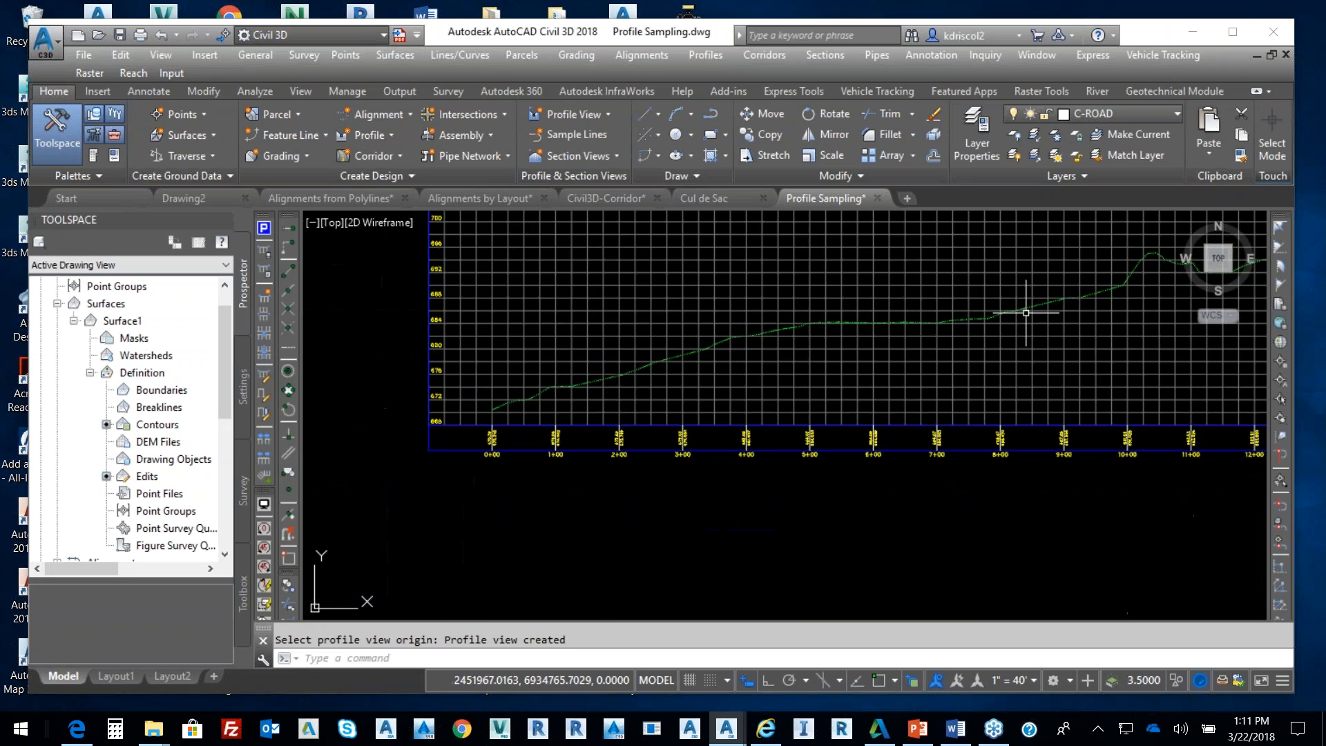
{"action": "scroll", "coordinate": [984, 357], "scroll_direction": "down", "scroll_amount": 5}
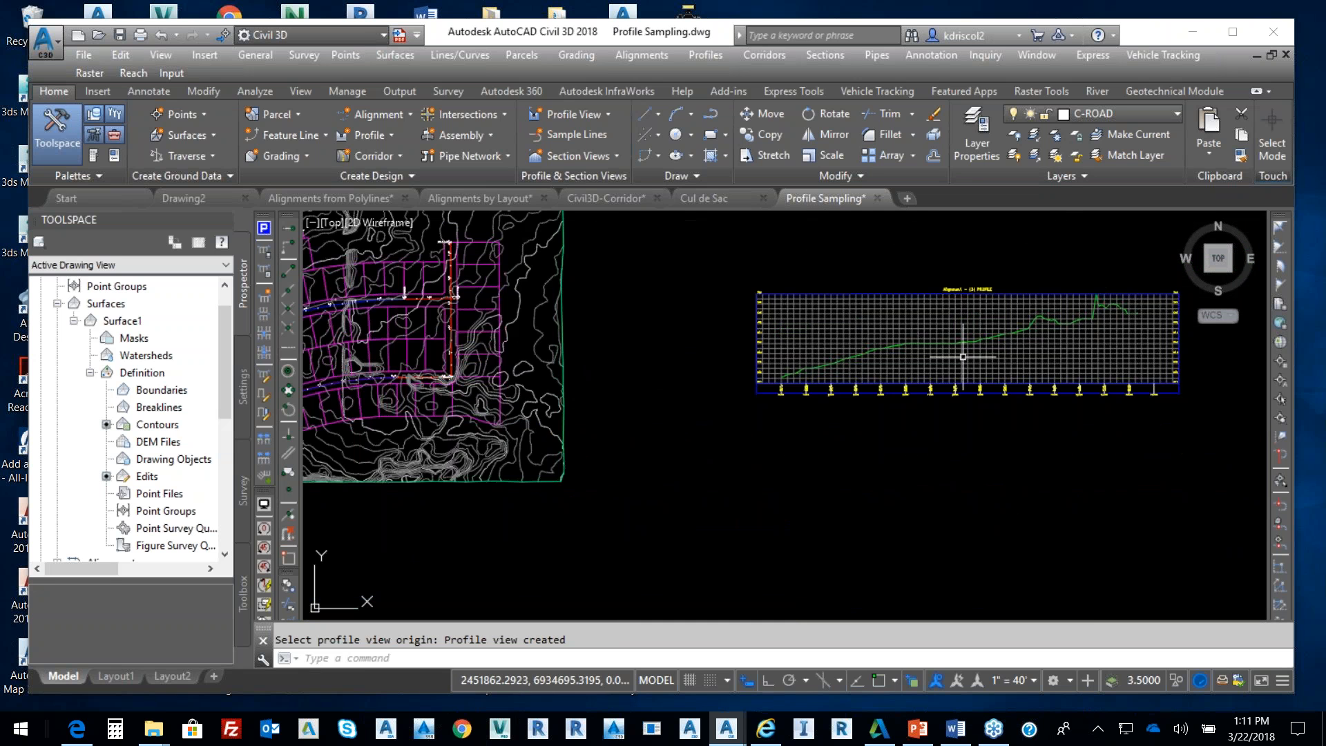
{"action": "middle_click_drag", "start_coordinate": [883, 334], "coordinate": [849, 365]}
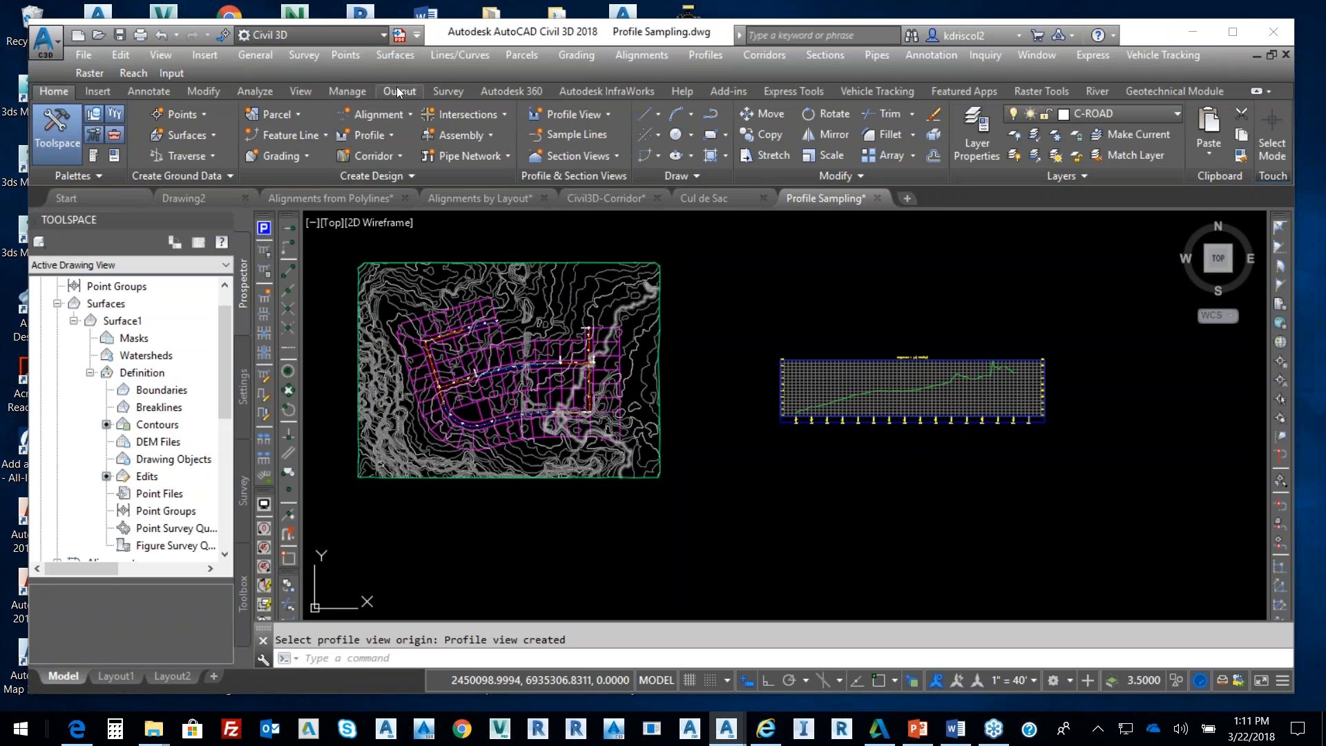
{"action": "left_click", "coordinate": [649, 55]}
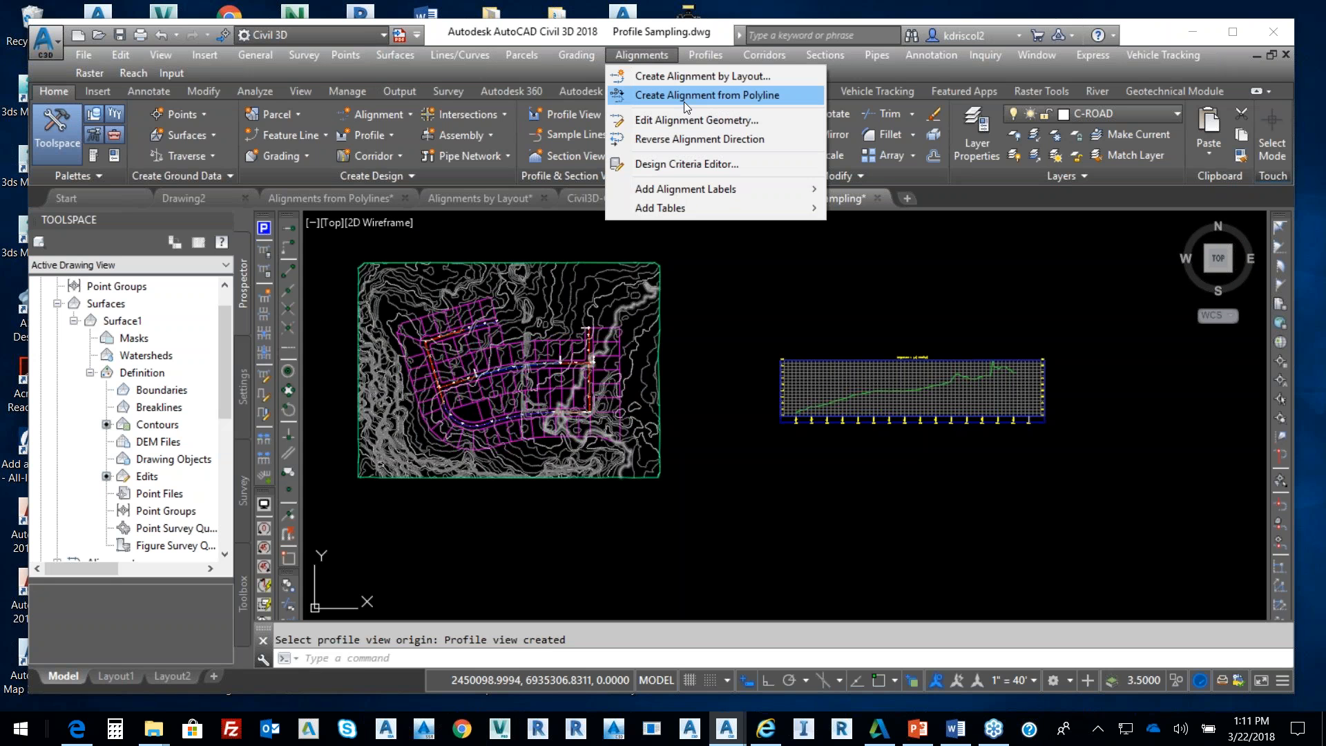
Pick Alignment - (1) in the drawing and add its Surface1 profile, 0+00.00' to 10+13.79'
{"action": "mouse_move", "coordinate": [707, 55]}
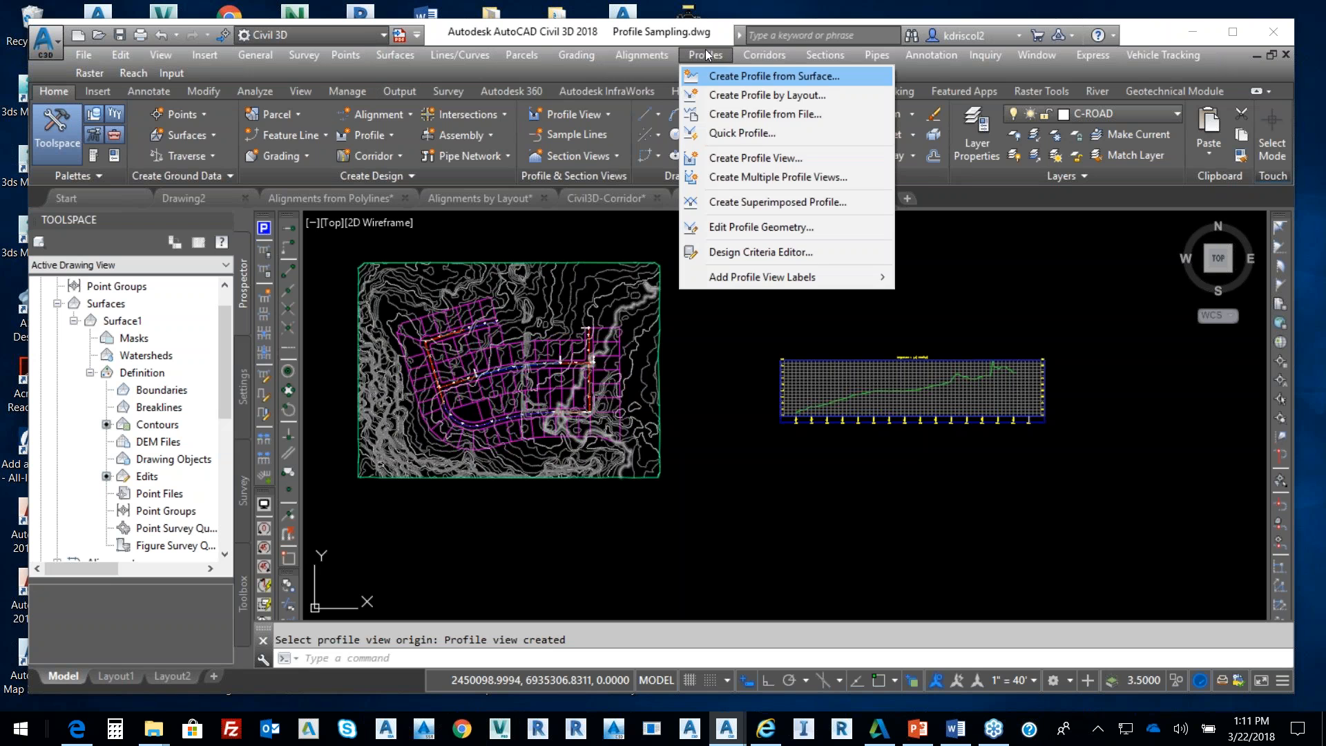
{"action": "left_click", "coordinate": [769, 77]}
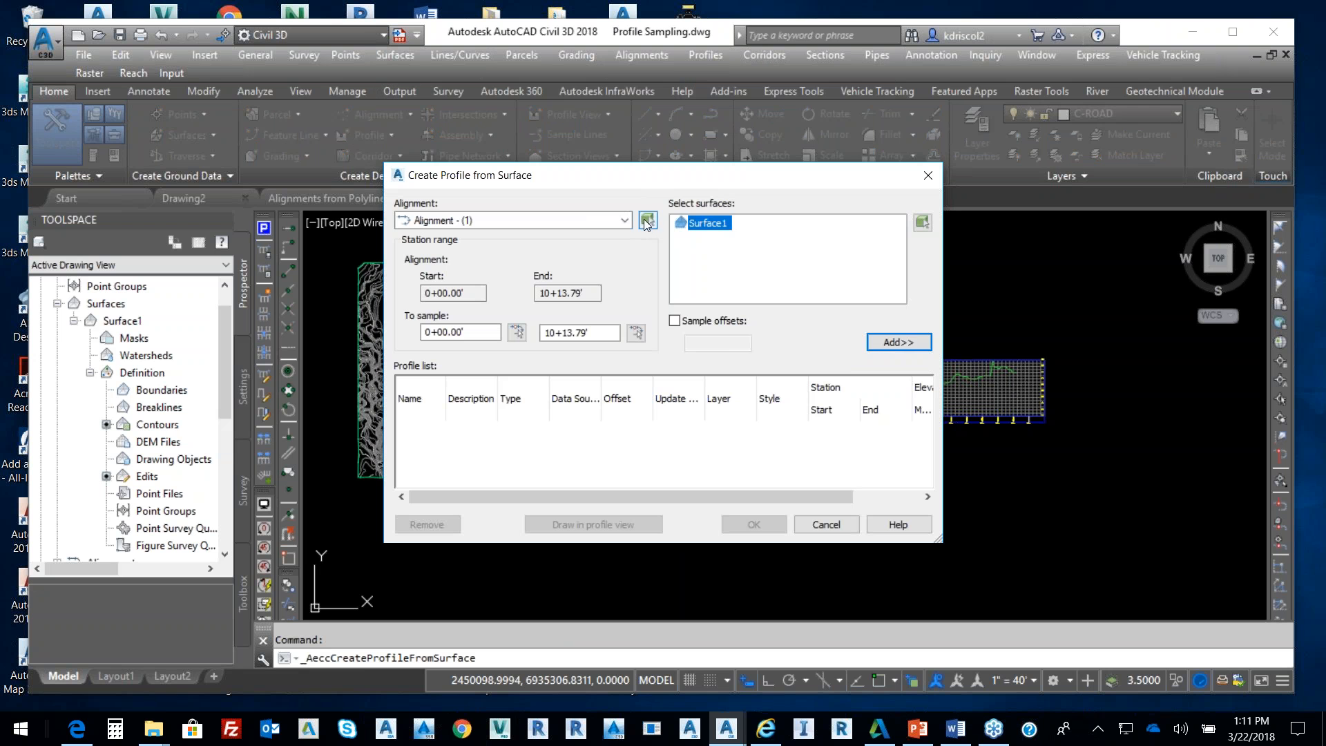
{"action": "left_click", "coordinate": [647, 222]}
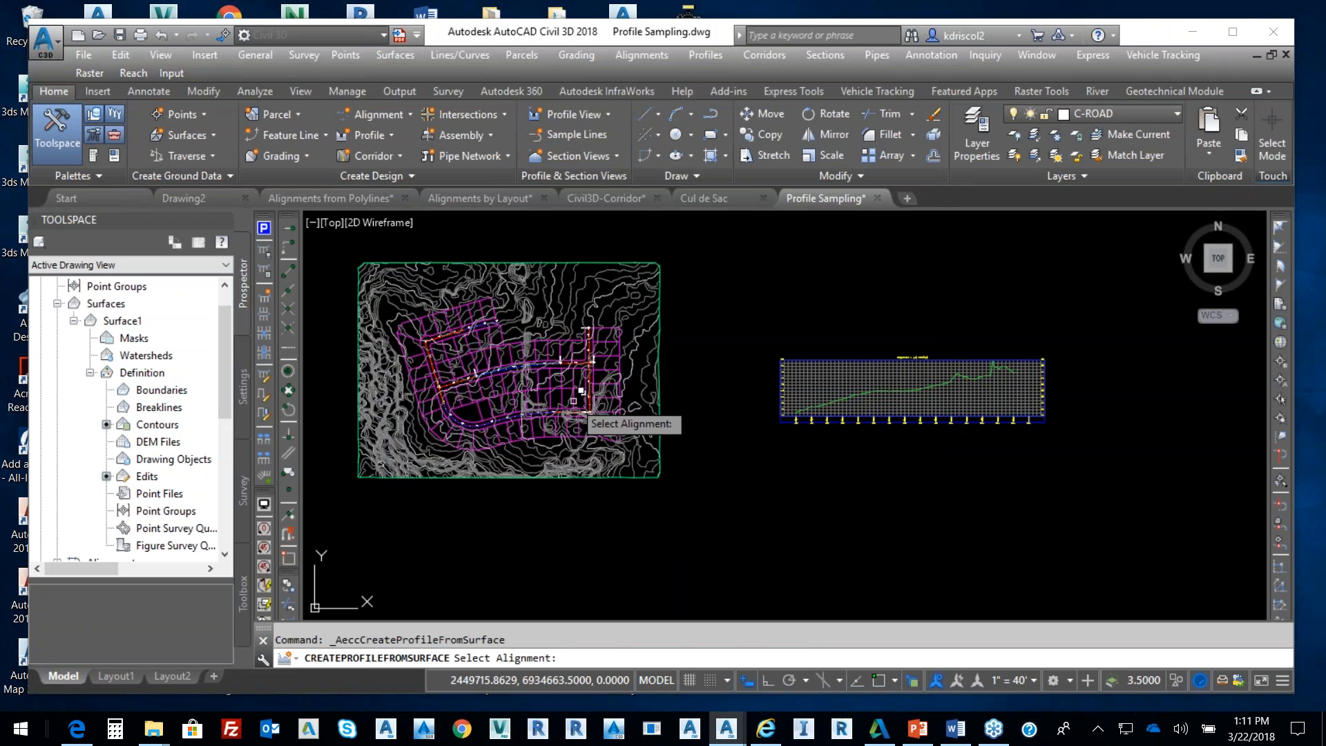
{"action": "scroll", "coordinate": [574, 401], "scroll_direction": "up", "scroll_amount": 5}
{"action": "scroll", "coordinate": [518, 314], "scroll_direction": "up", "scroll_amount": 5}
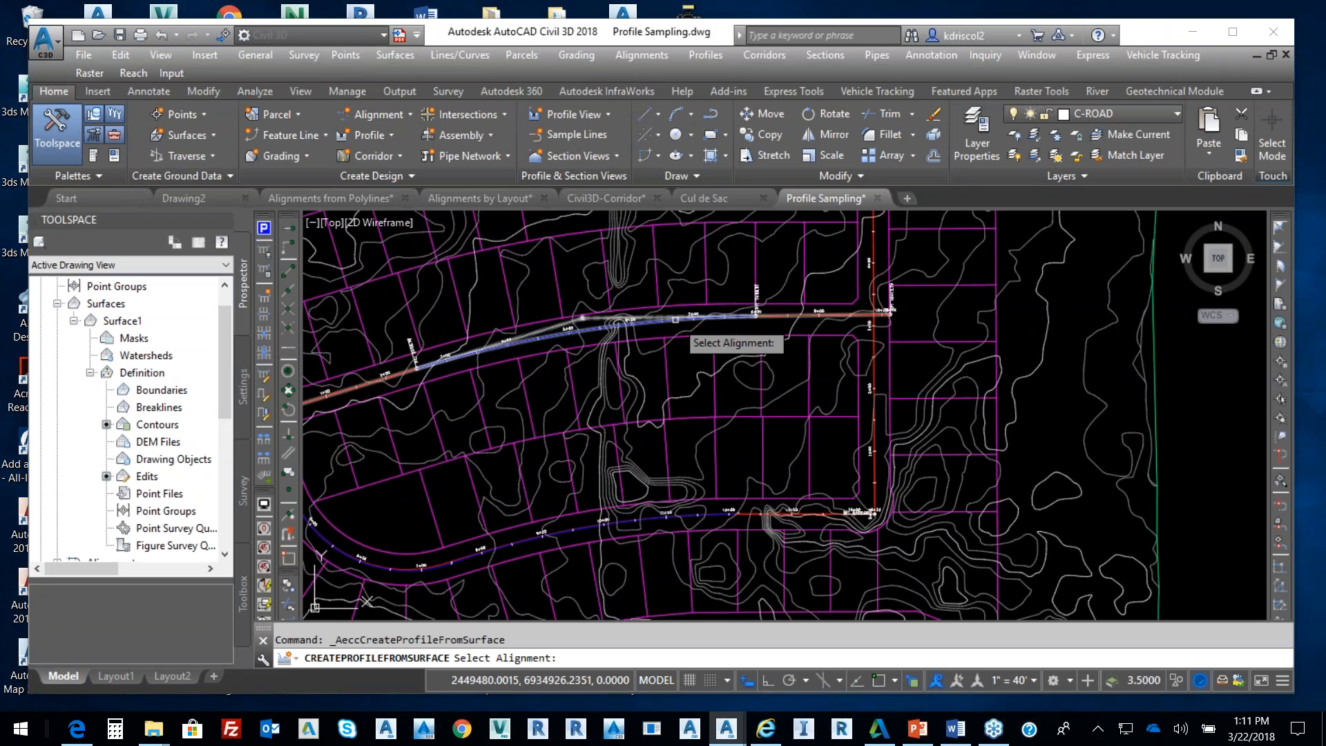
{"action": "left_click", "coordinate": [681, 320]}
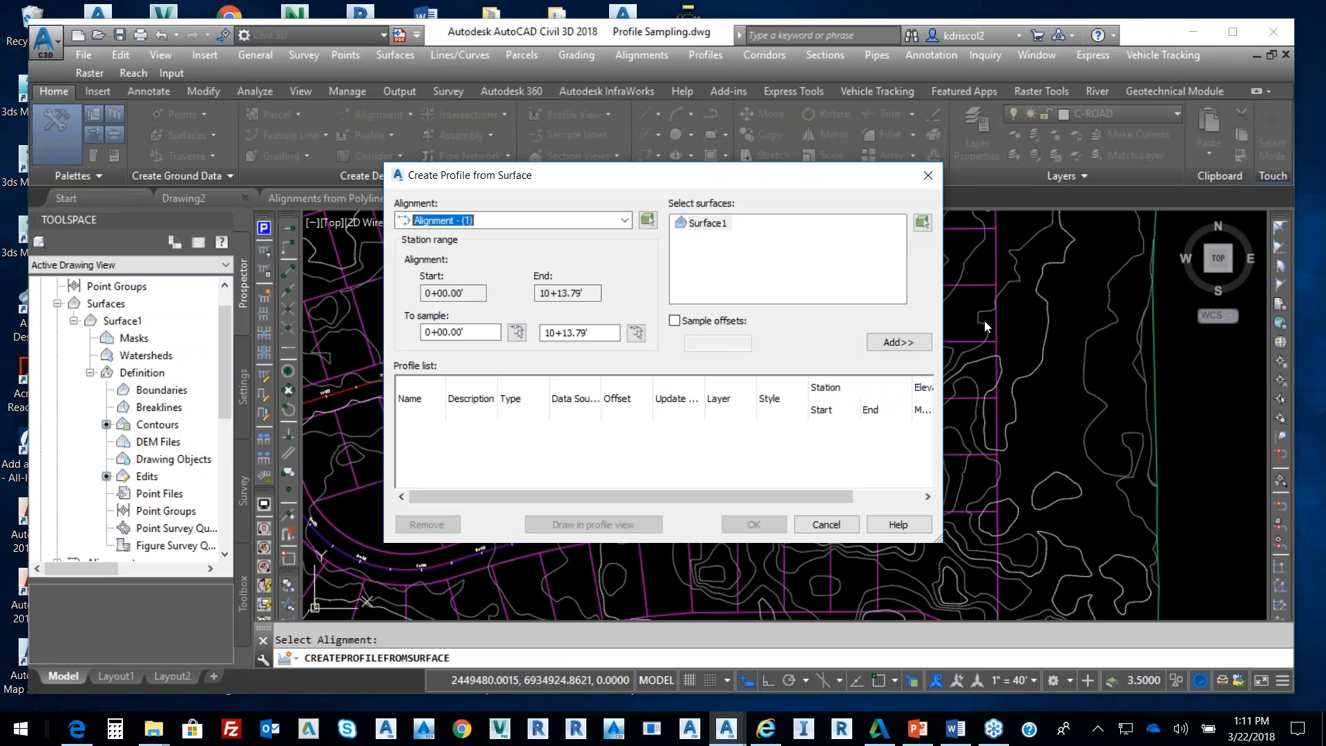
{"action": "left_click", "coordinate": [891, 343]}
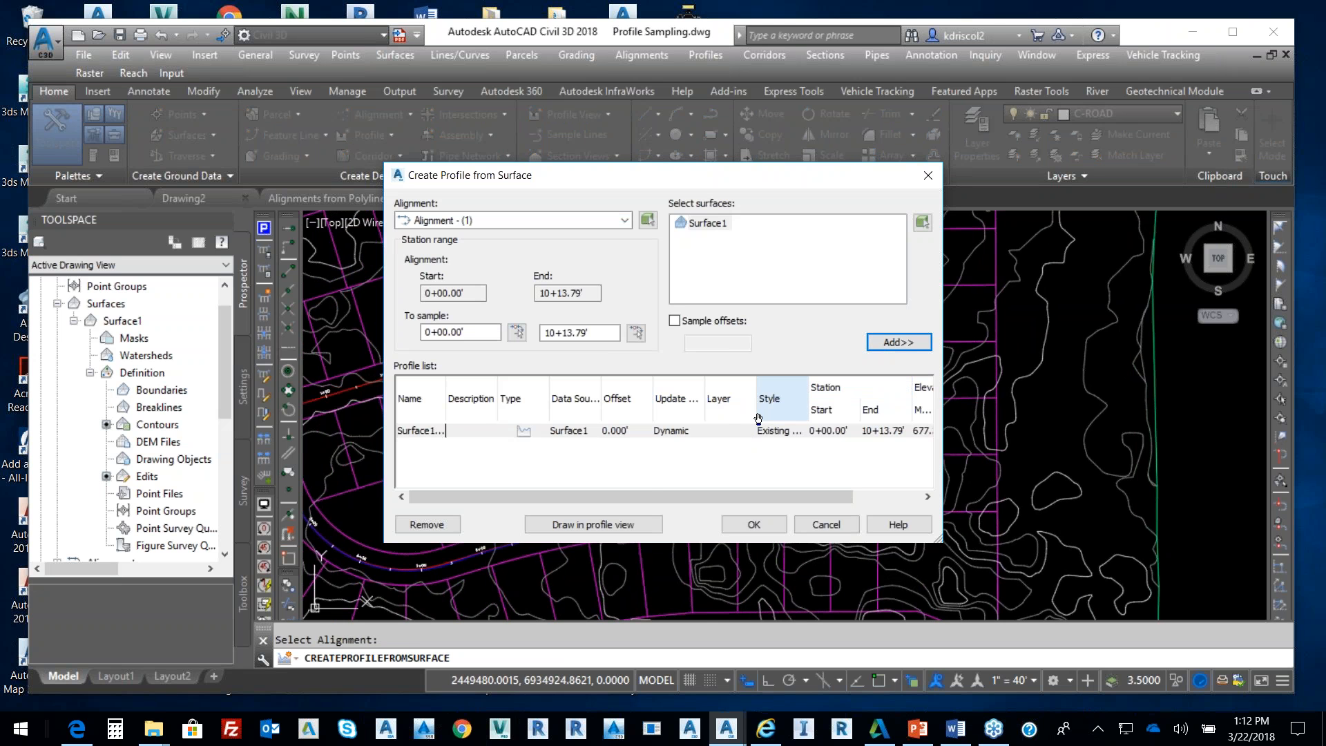
{"action": "left_click", "coordinate": [632, 522]}
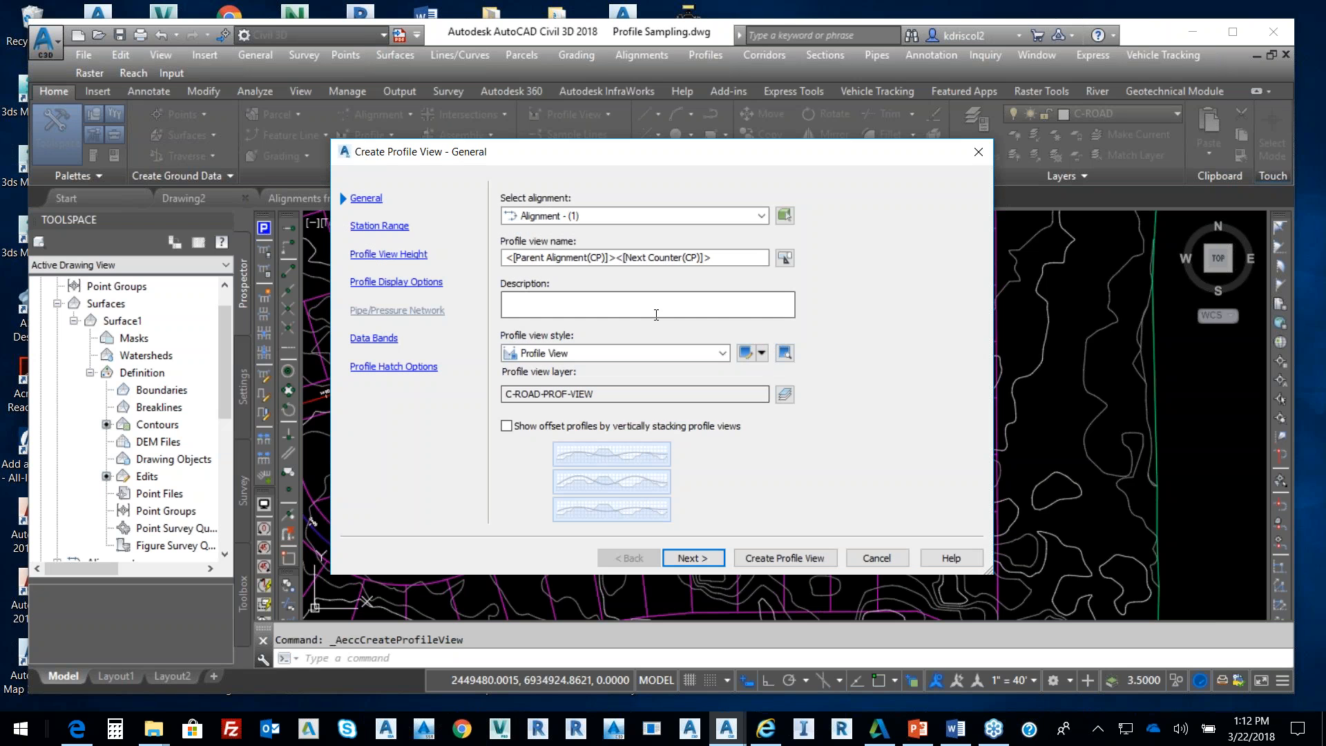
Create the Alignment - (1) profile view with default settings and switch Object Snap on
{"action": "left_click", "coordinate": [719, 561]}
{"action": "left_click", "coordinate": [720, 563]}
{"action": "left_click", "coordinate": [718, 560]}
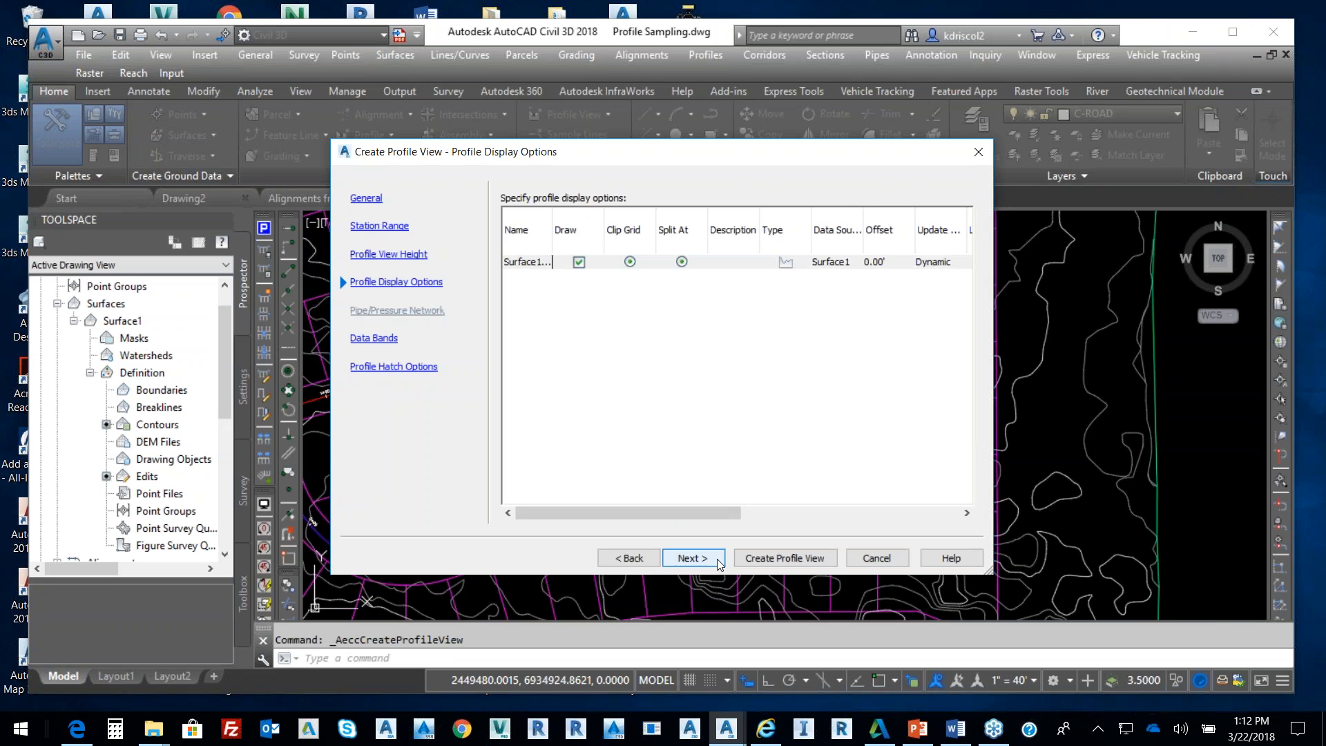
{"action": "left_click", "coordinate": [782, 558]}
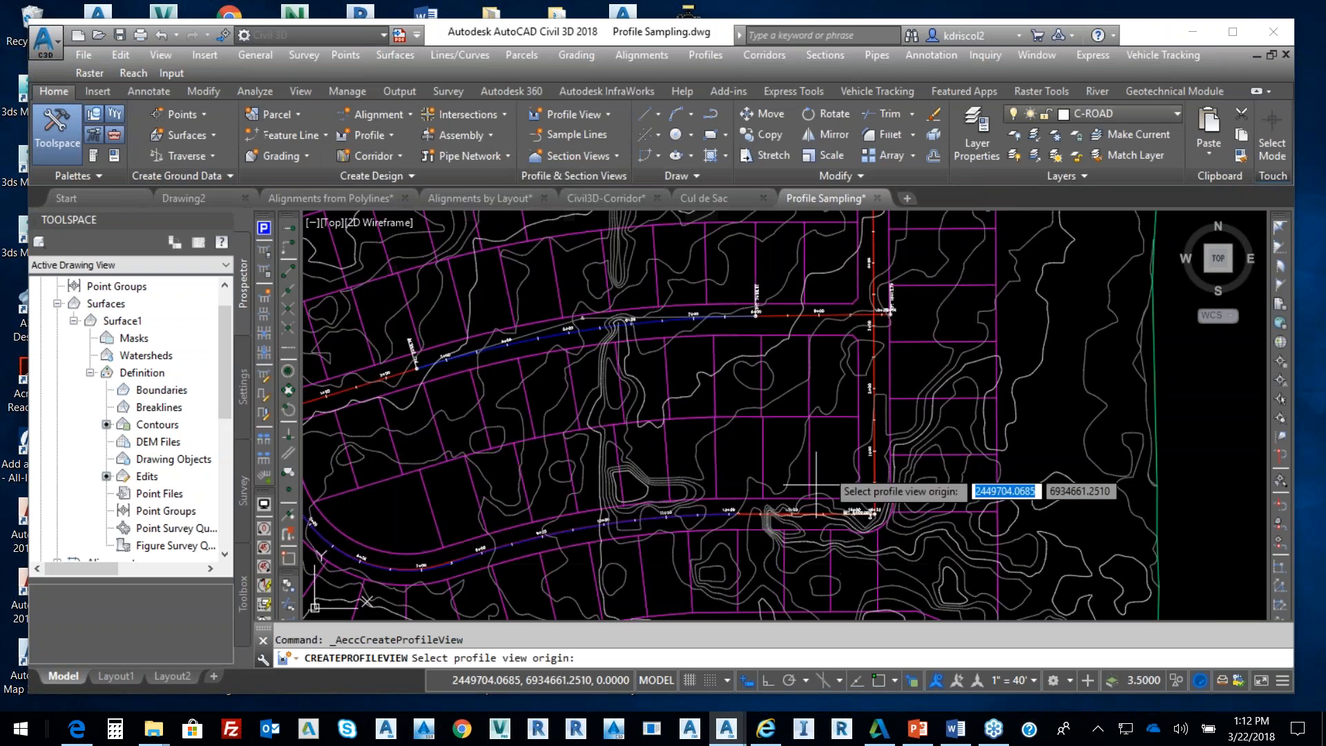
{"action": "scroll", "coordinate": [912, 400], "scroll_direction": "down", "scroll_amount": 5}
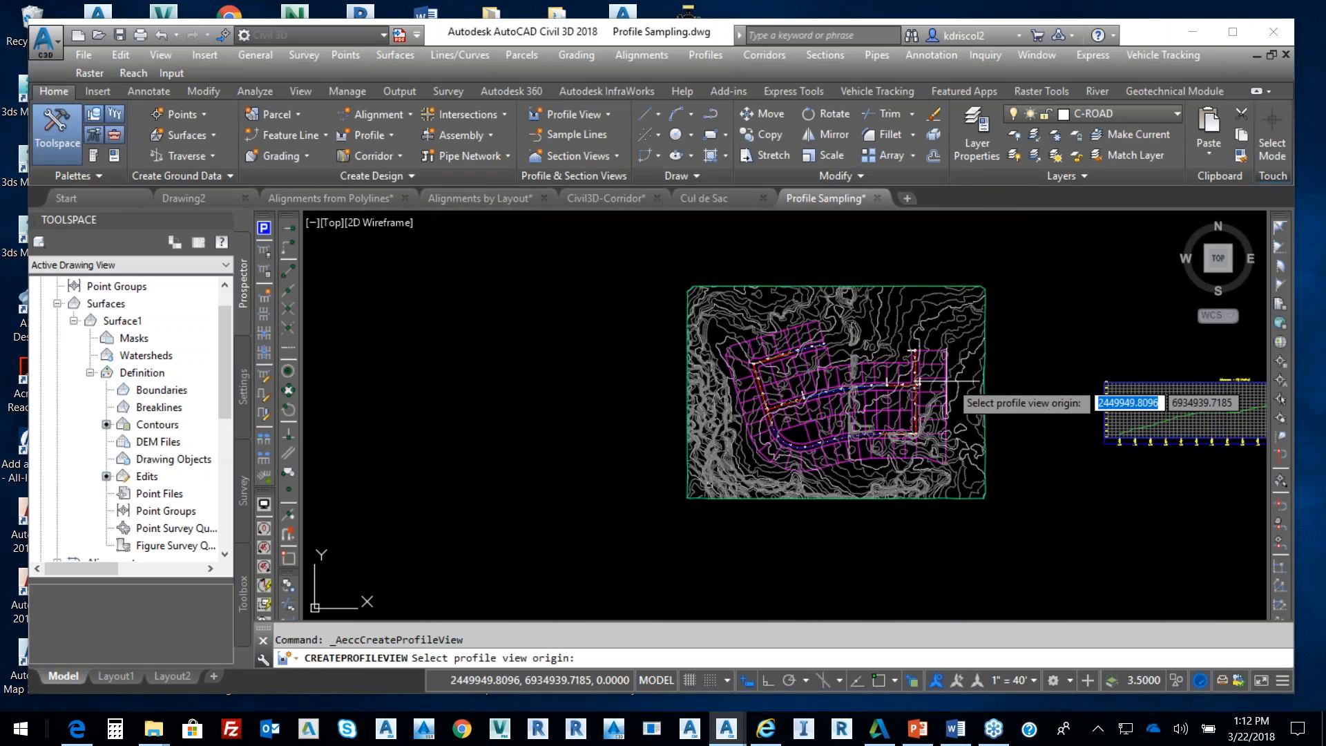
{"action": "middle_click_drag", "start_coordinate": [1035, 370], "coordinate": [844, 414]}
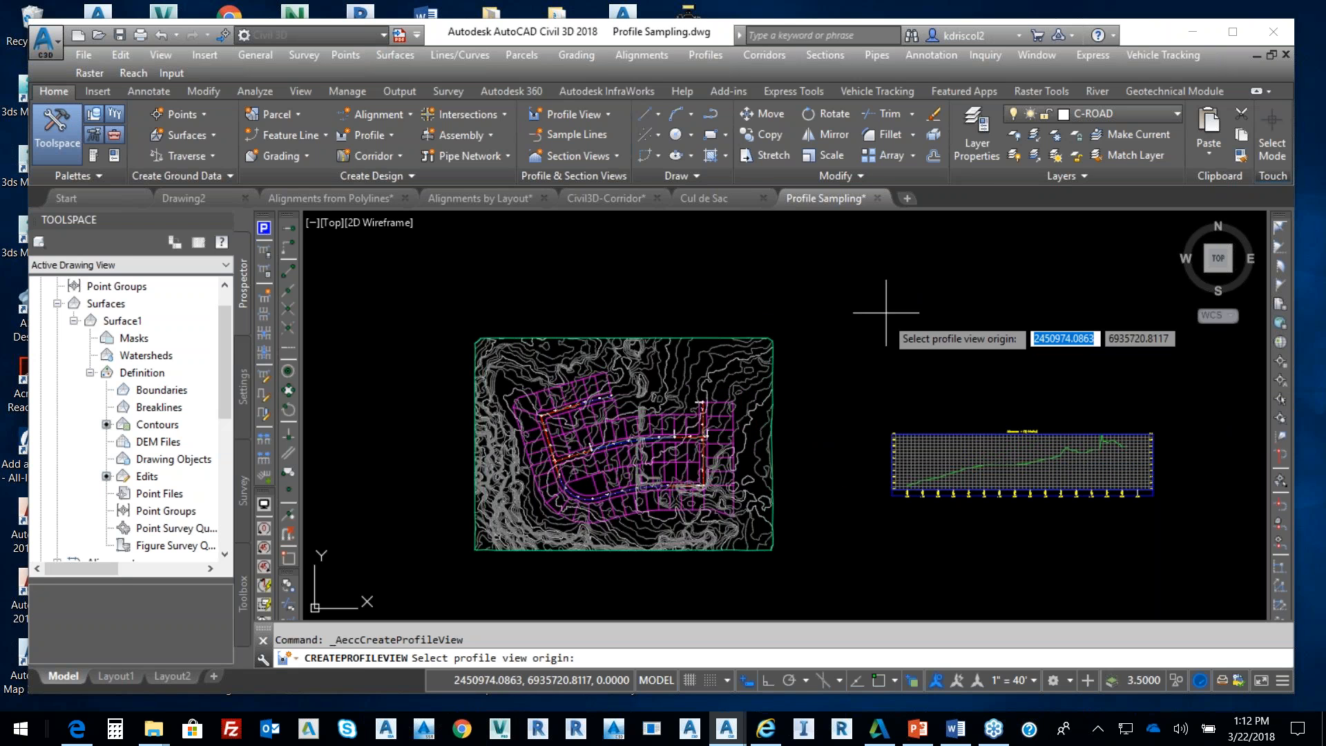
{"action": "left_click", "coordinate": [876, 410]}
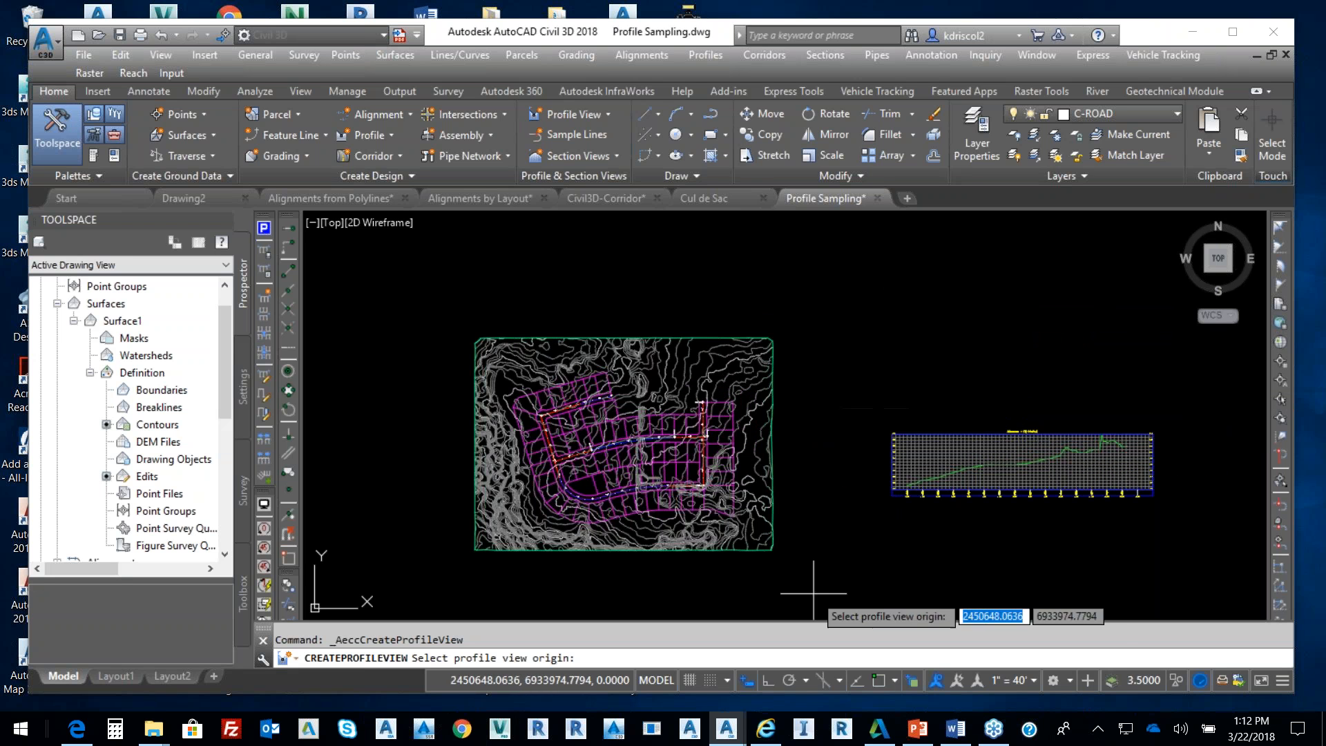
{"action": "left_click", "coordinate": [885, 679]}
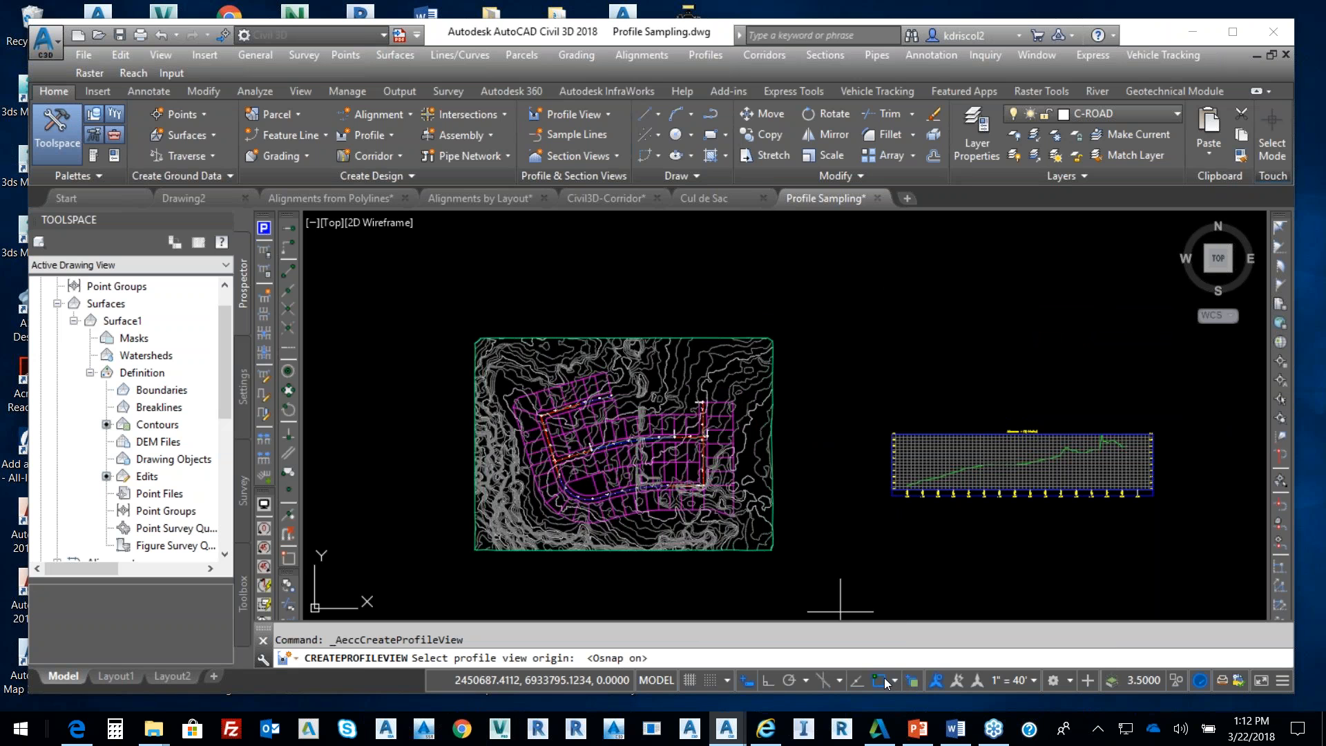
Turn on Object Snap Tracking in the Object Snap settings
{"action": "right_click", "coordinate": [879, 680]}
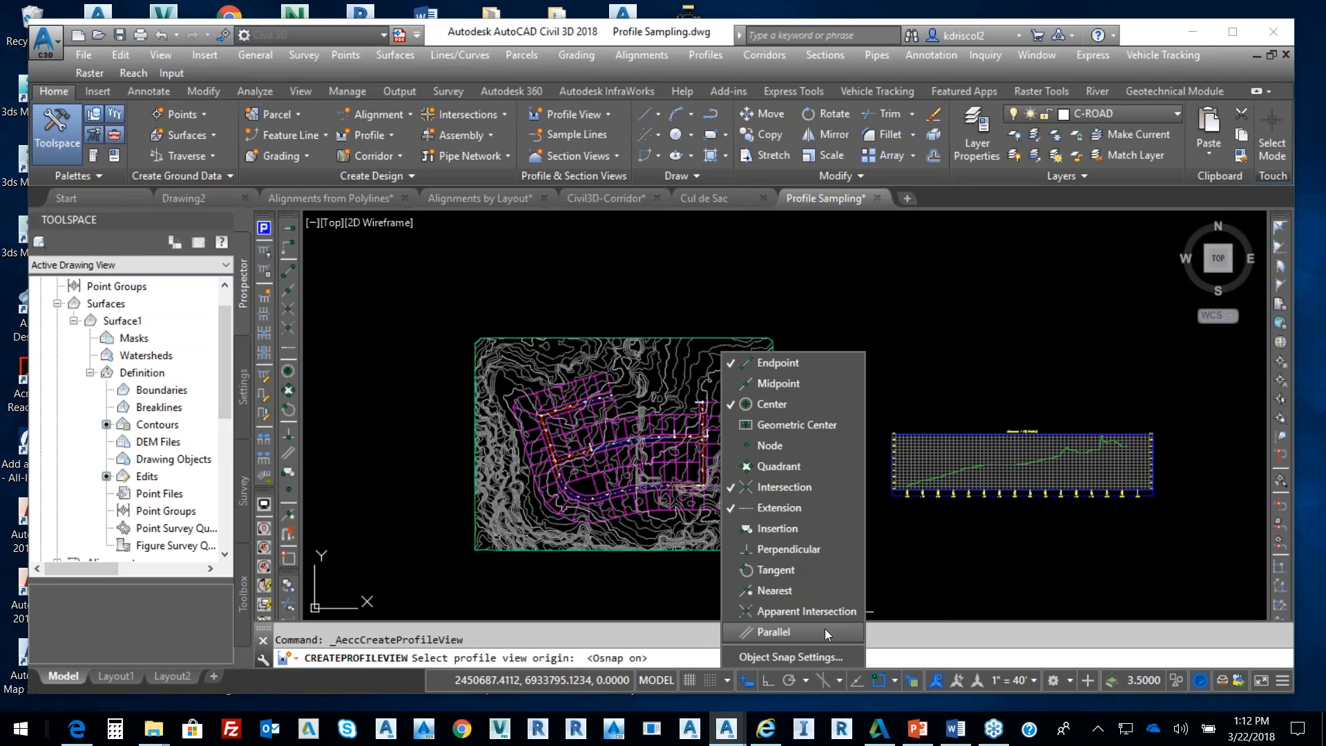
{"action": "left_click", "coordinate": [787, 657]}
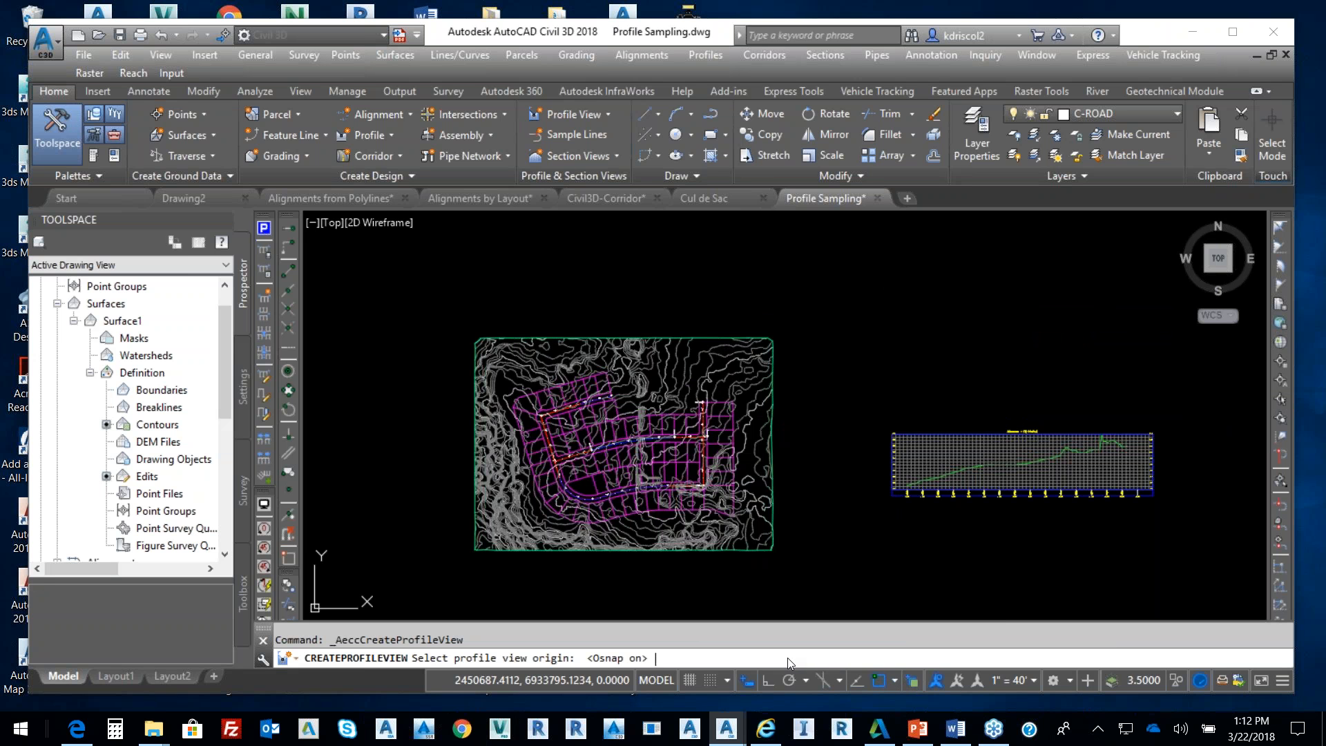
{"action": "left_click", "coordinate": [674, 227]}
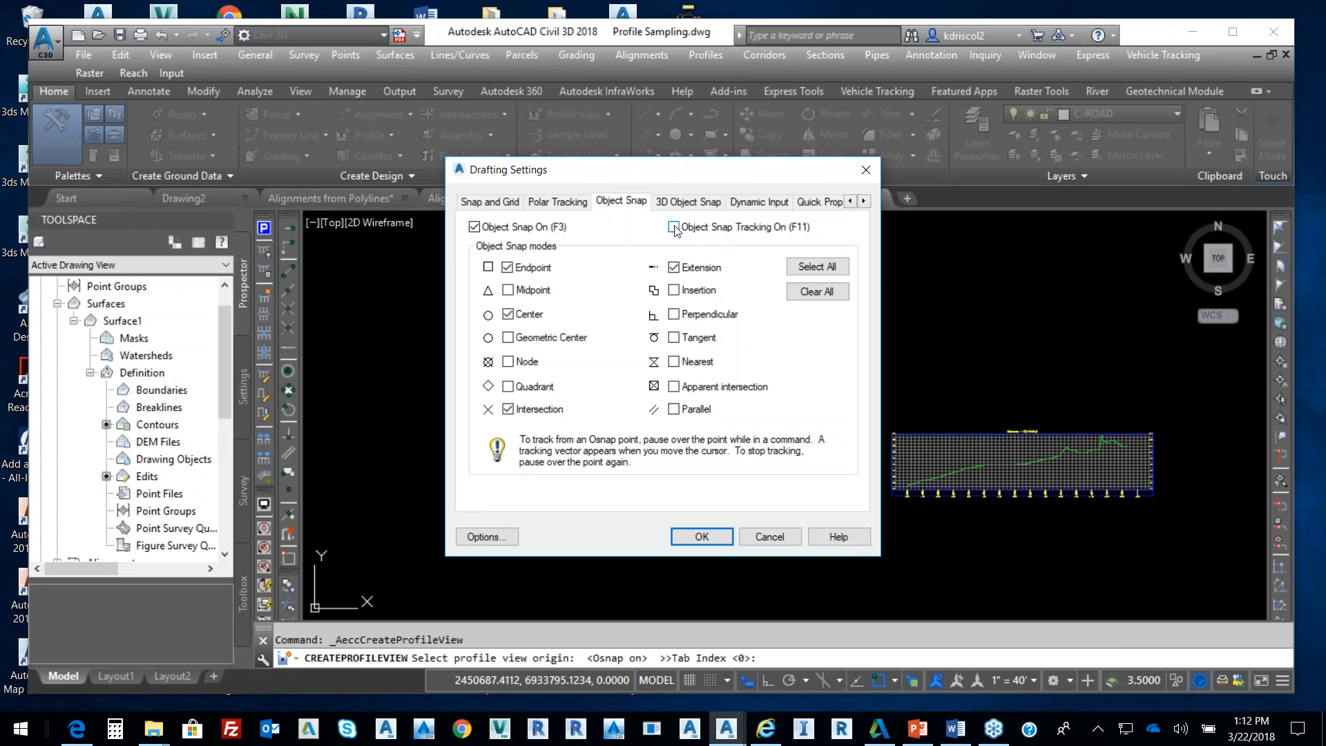
{"action": "left_click", "coordinate": [702, 536]}
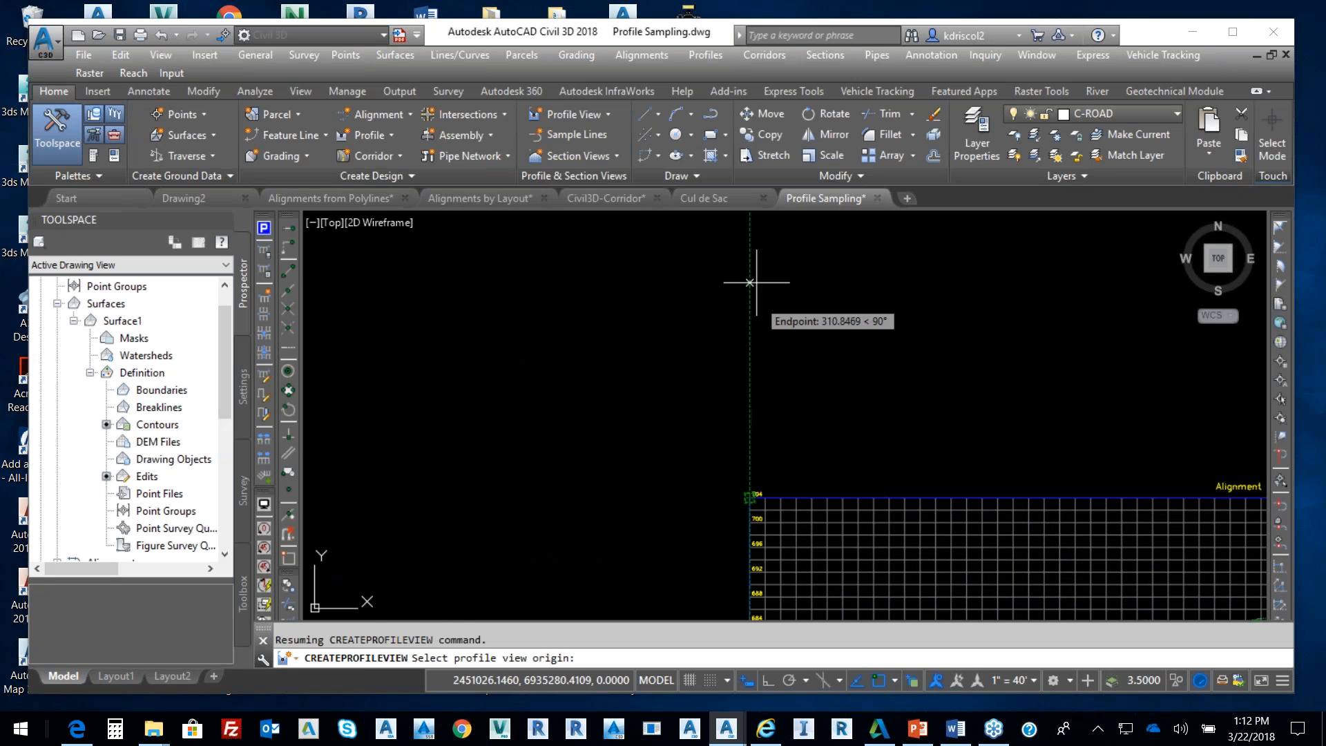
Place the new profile view origin directly above the existing profile grid
{"action": "middle_click_drag", "start_coordinate": [725, 252], "coordinate": [734, 444]}
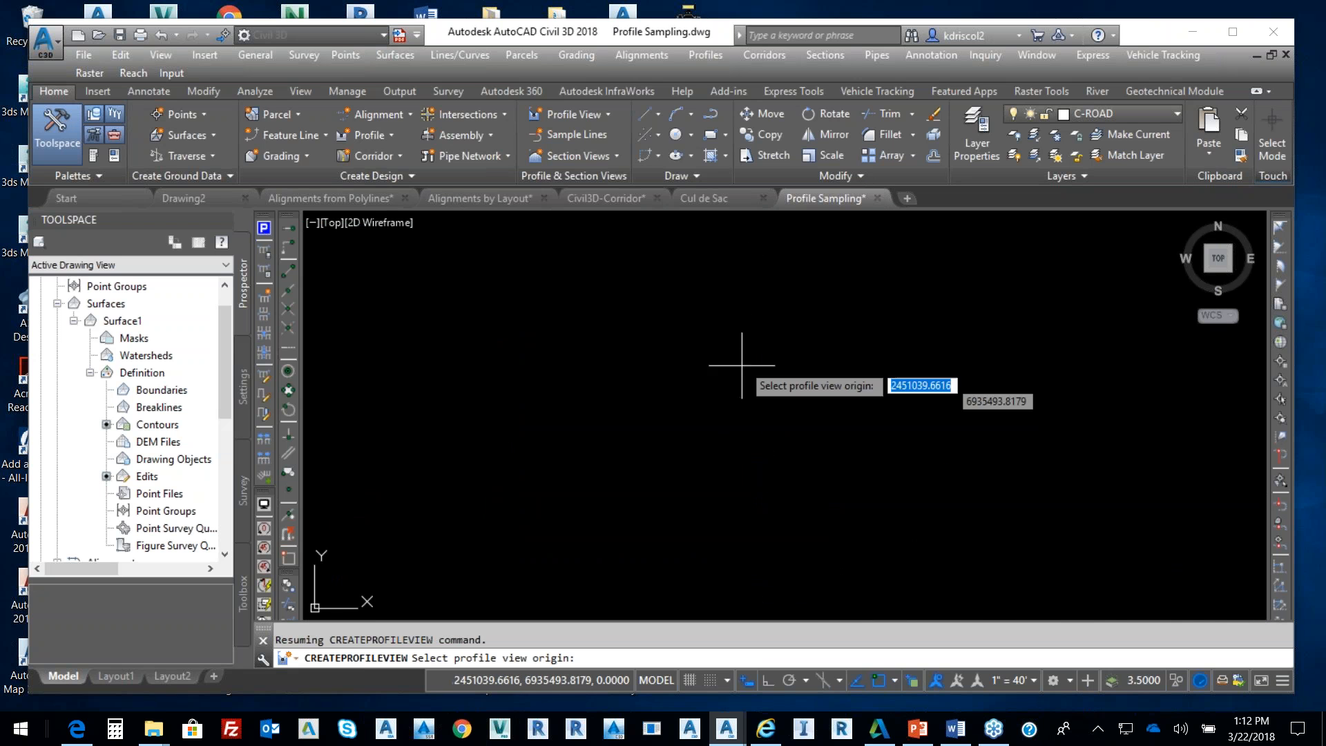
{"action": "scroll", "coordinate": [738, 285], "scroll_direction": "down", "scroll_amount": 2}
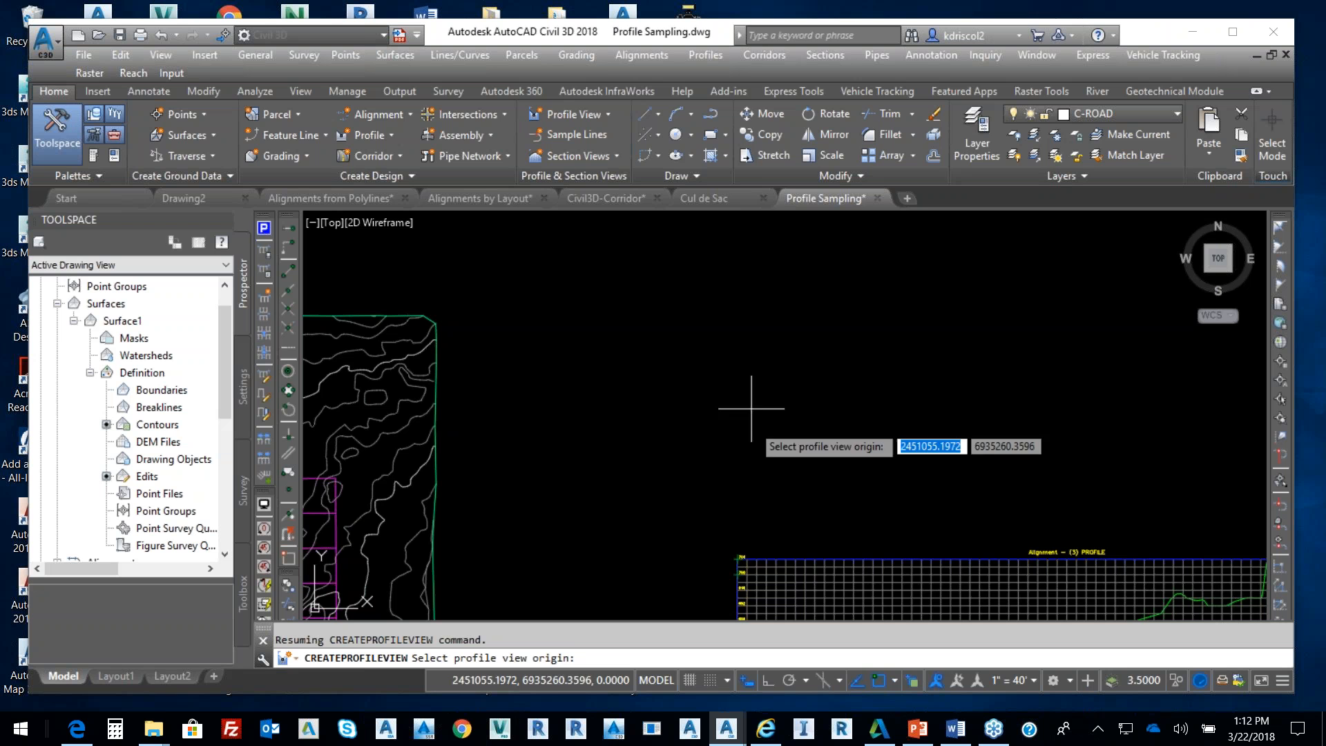
{"action": "left_click", "coordinate": [737, 256]}
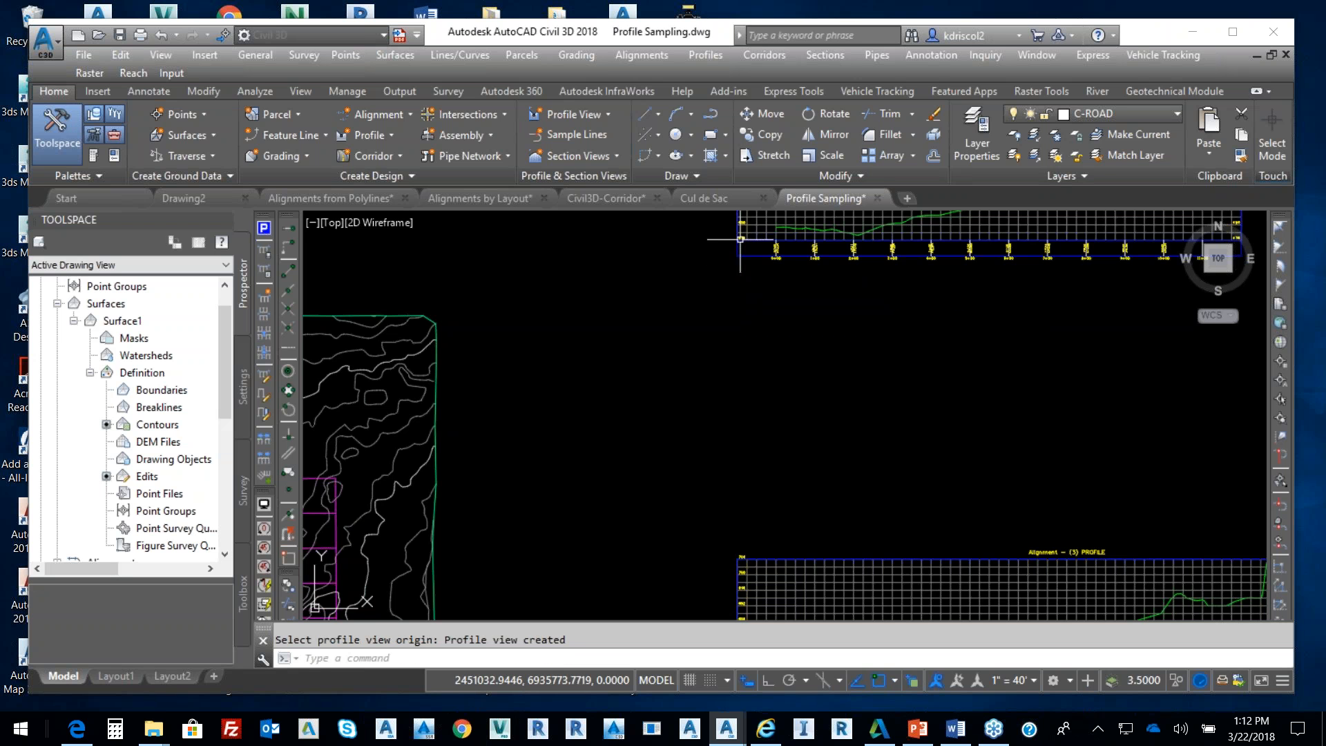
{"action": "scroll", "coordinate": [792, 366], "scroll_direction": "down", "scroll_amount": 2}
{"action": "middle_click_drag", "start_coordinate": [823, 390], "coordinate": [831, 395]}
{"action": "mouse_move", "coordinate": [552, 342]}
{"action": "middle_mouse_down"}
{"action": "mouse_move", "coordinate": [885, 263]}
{"action": "mouse_move", "coordinate": [944, 265]}
{"action": "middle_mouse_up"}
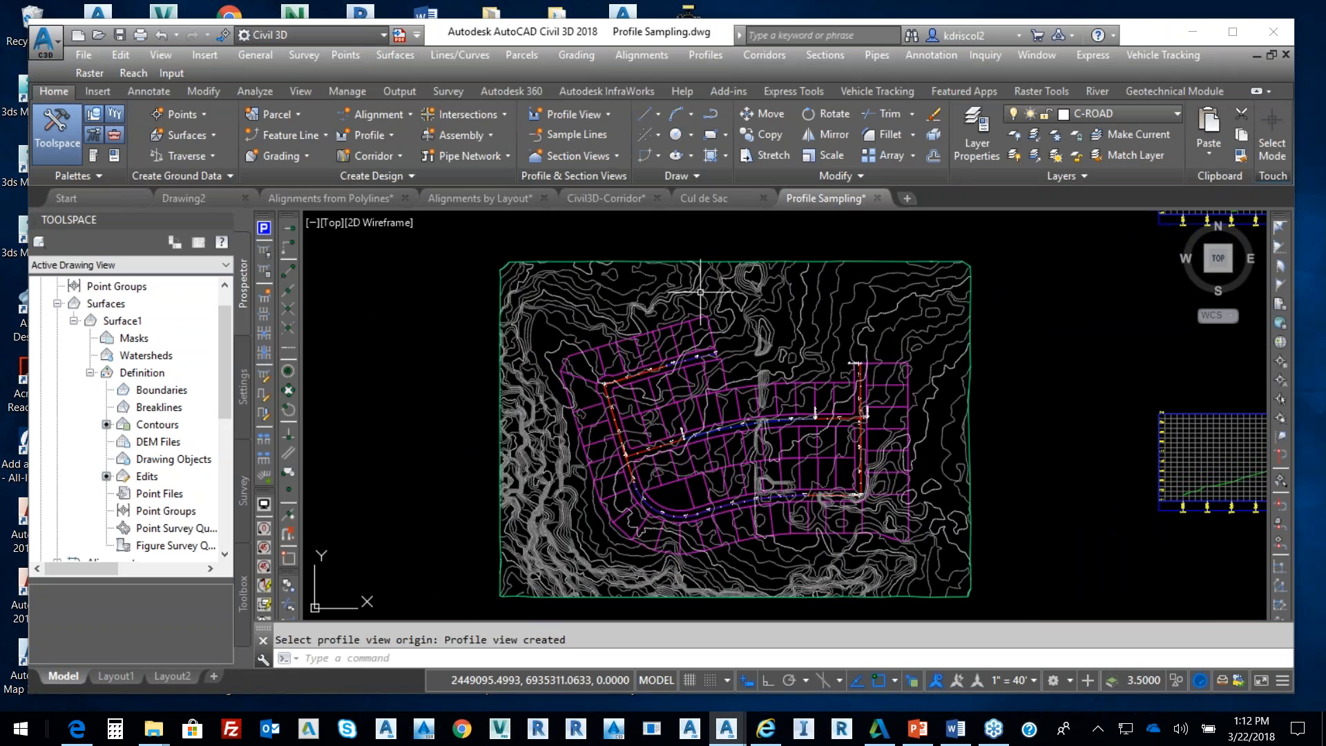
Pick Alignment - (2) in the drawing and add its Surface1 ground profile
{"action": "left_click", "coordinate": [701, 54]}
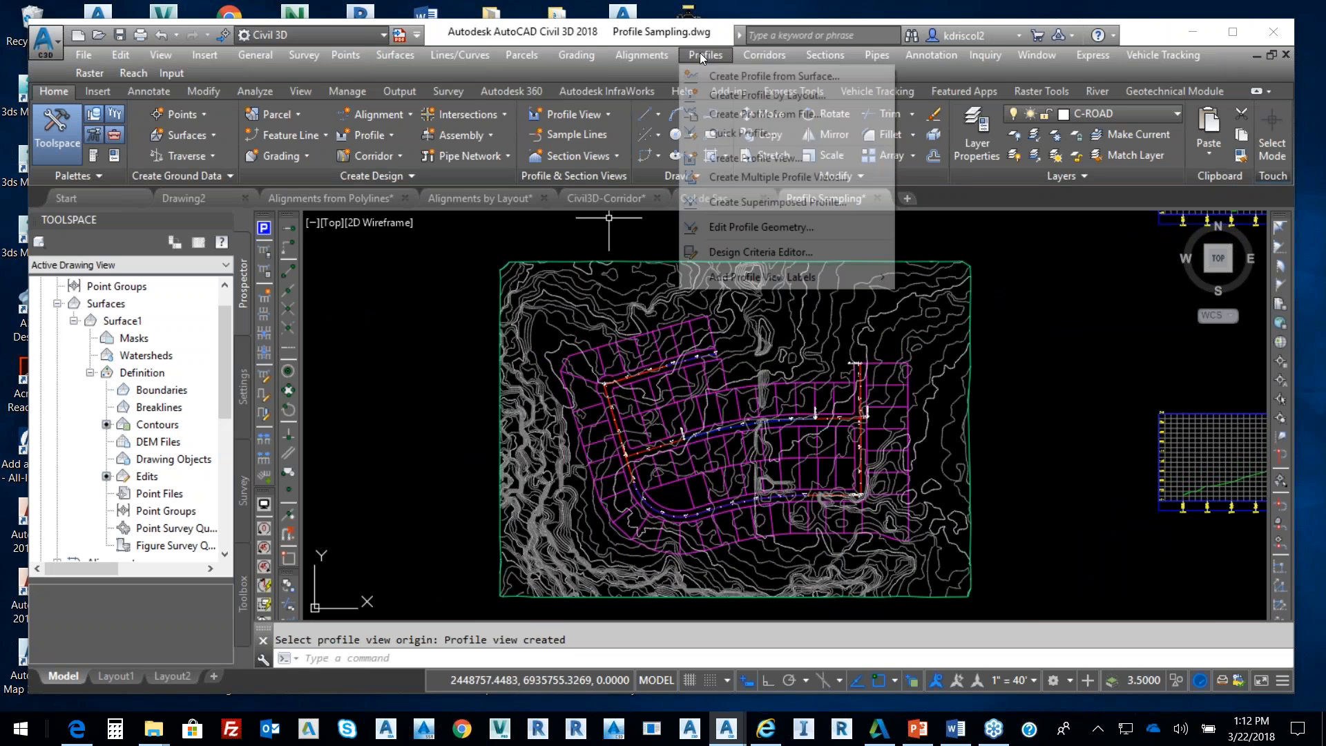
{"action": "left_click", "coordinate": [723, 78]}
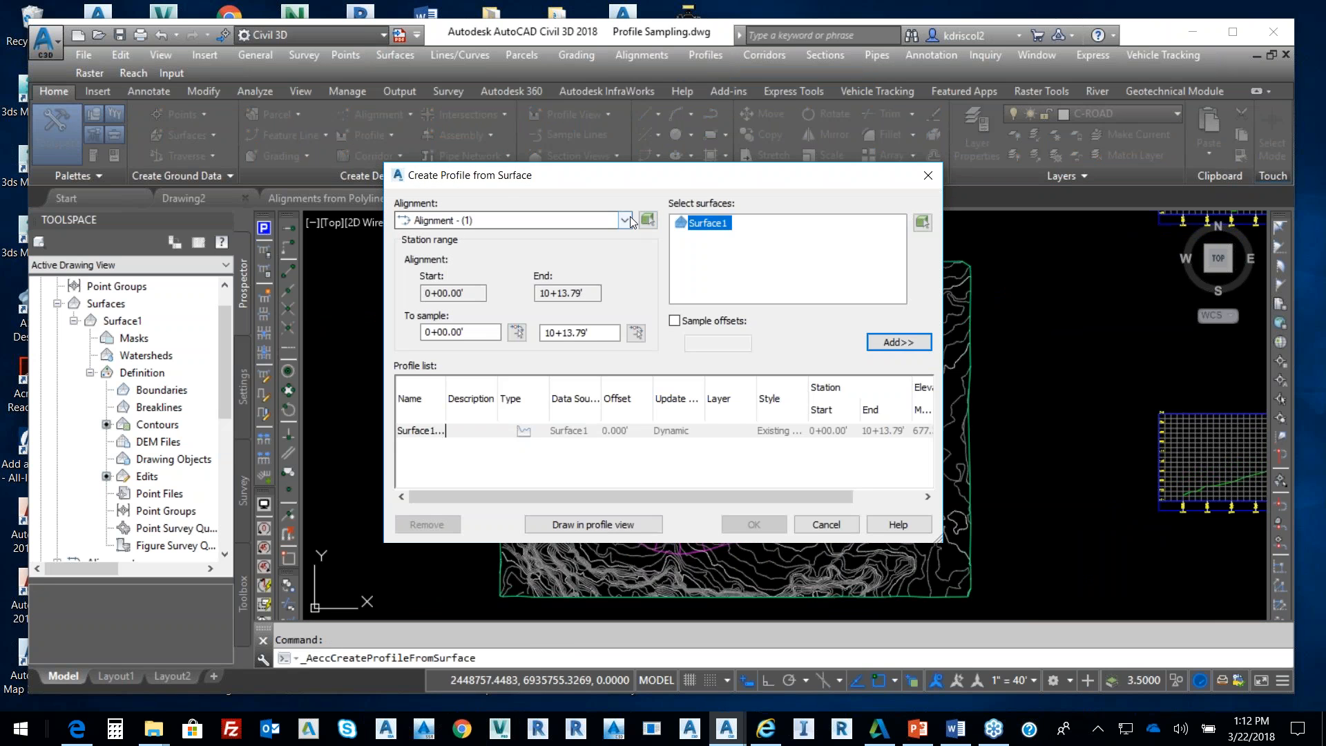
{"action": "left_click", "coordinate": [627, 220]}
{"action": "left_click", "coordinate": [627, 219]}
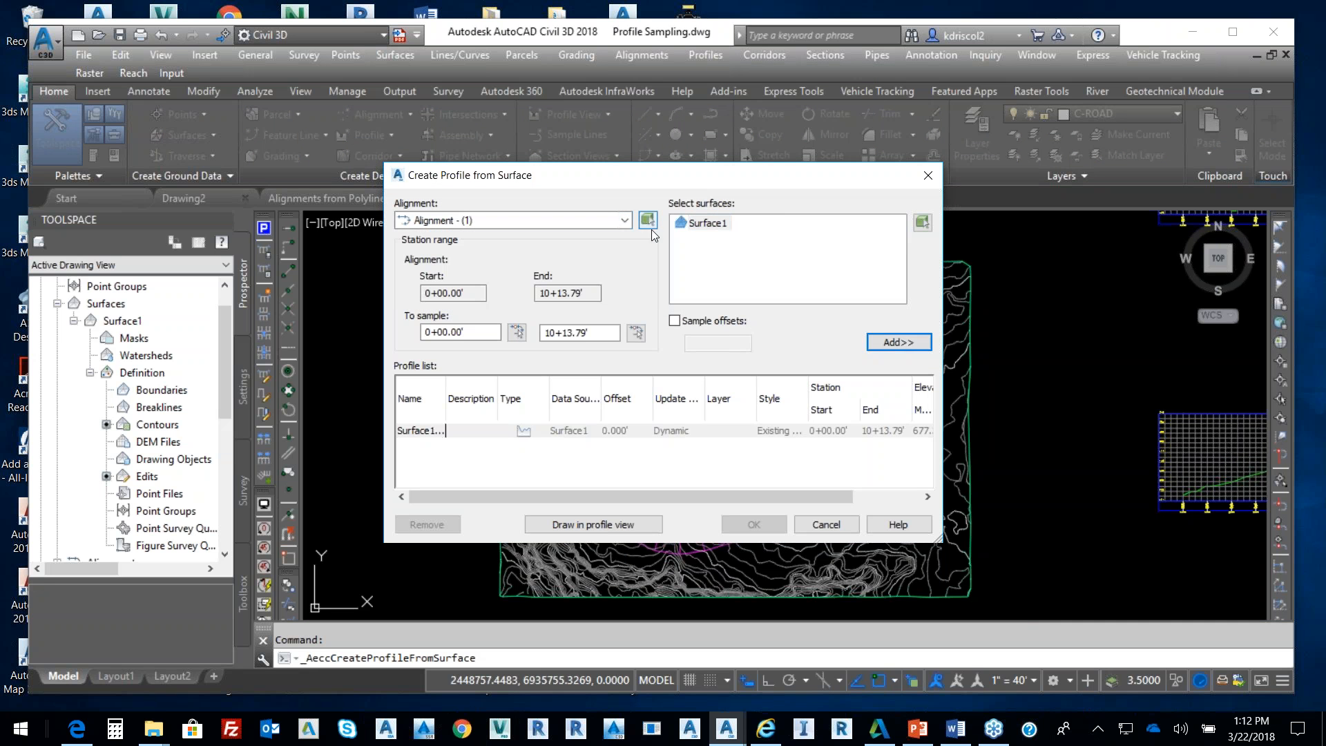
{"action": "left_click", "coordinate": [648, 219]}
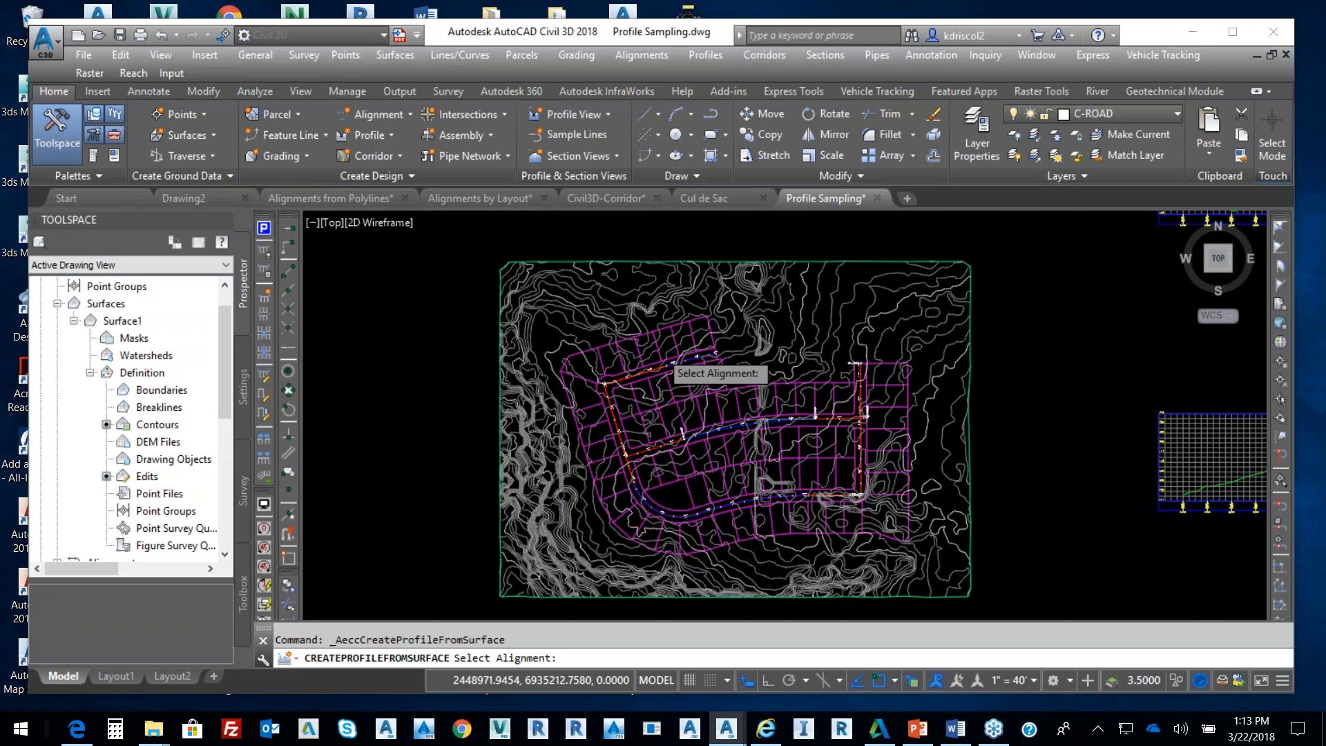
{"action": "scroll", "coordinate": [673, 355], "scroll_direction": "up", "scroll_amount": 5}
{"action": "left_click", "coordinate": [640, 433]}
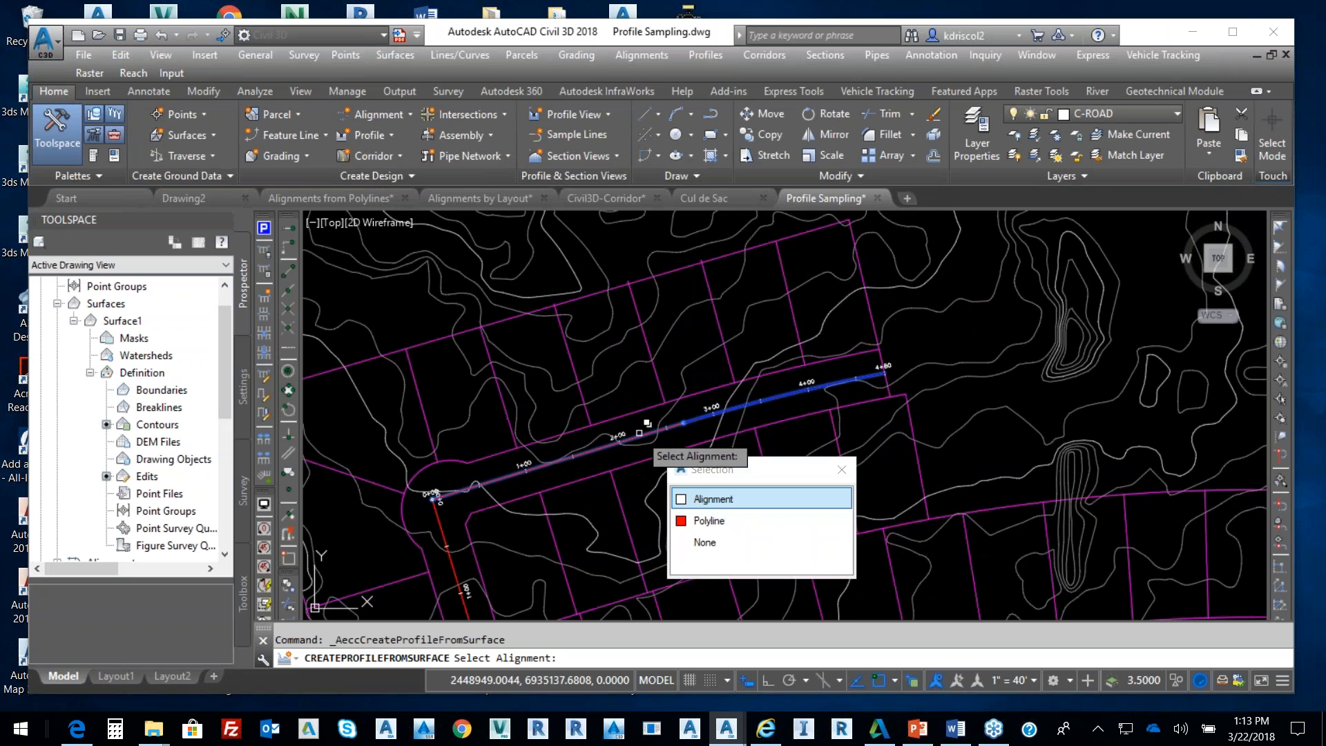
{"action": "left_click", "coordinate": [732, 495]}
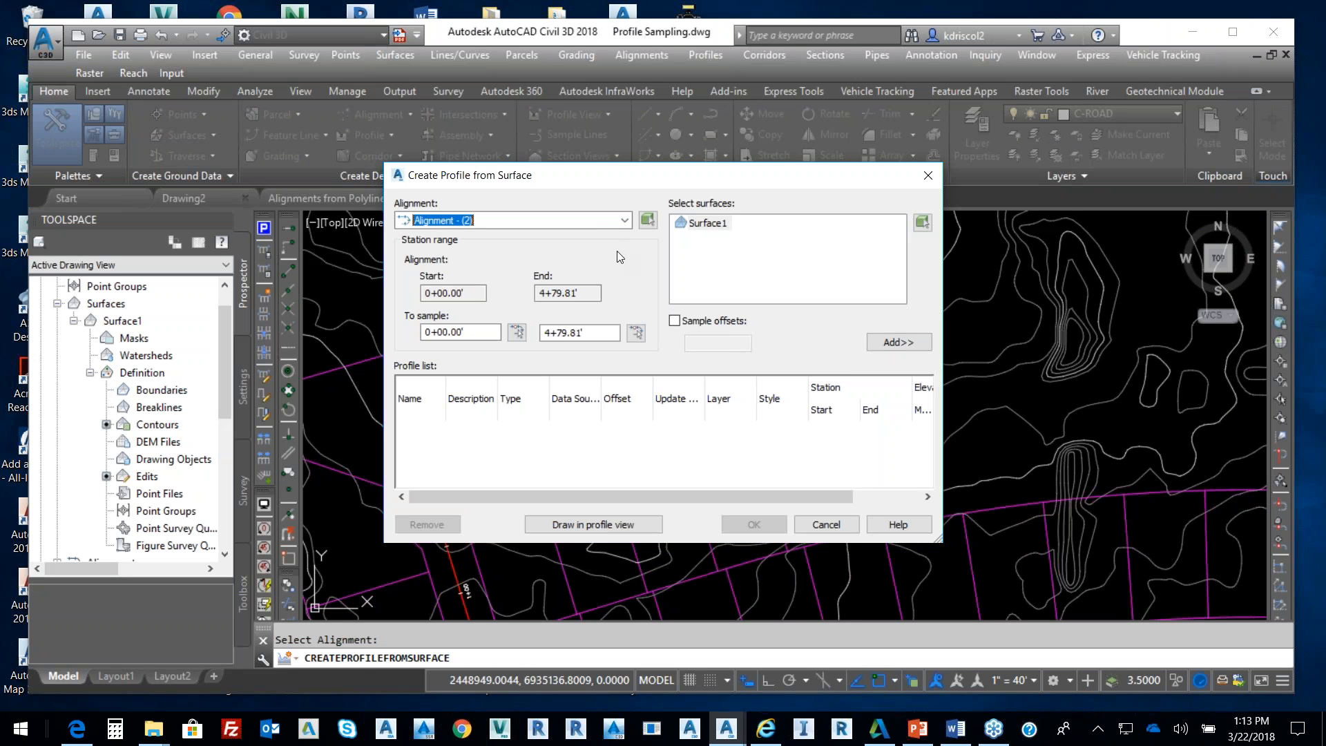
{"action": "left_click", "coordinate": [895, 335]}
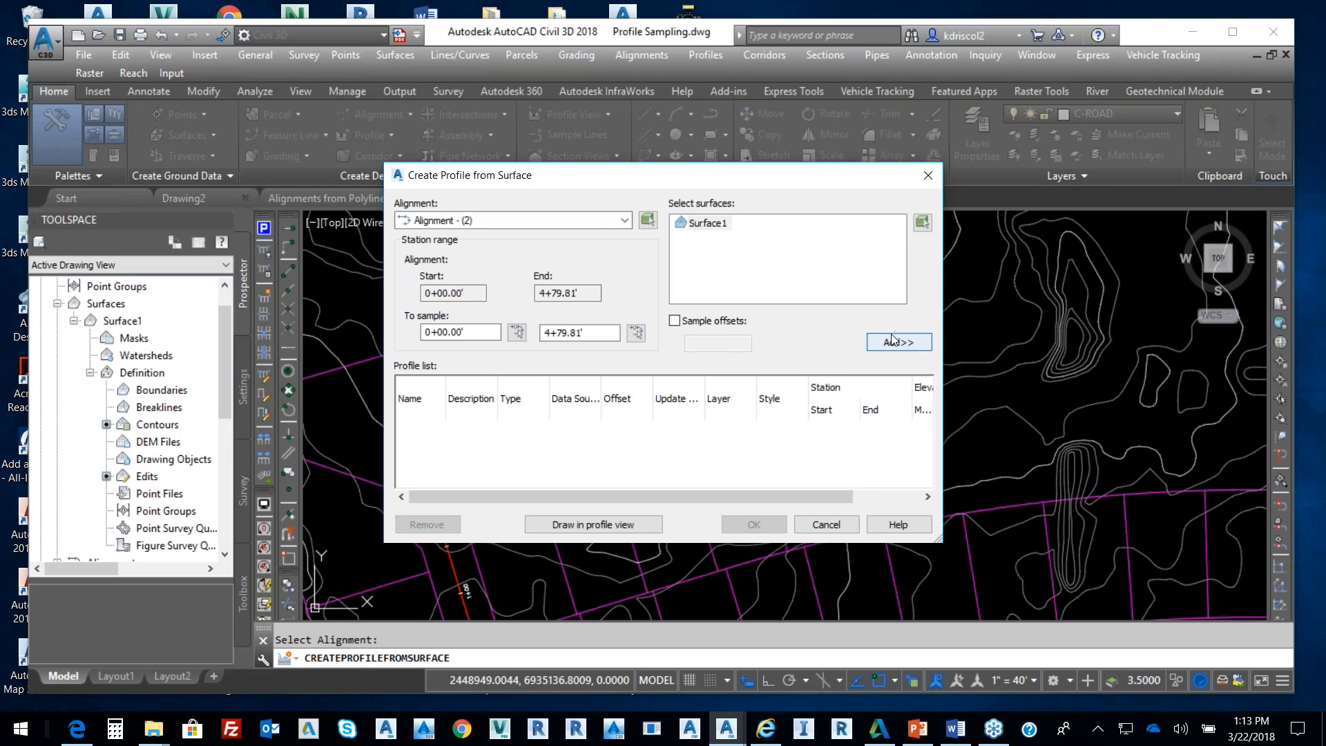
Create its profile view with default settings and place it beside the other two
{"action": "left_click", "coordinate": [635, 526]}
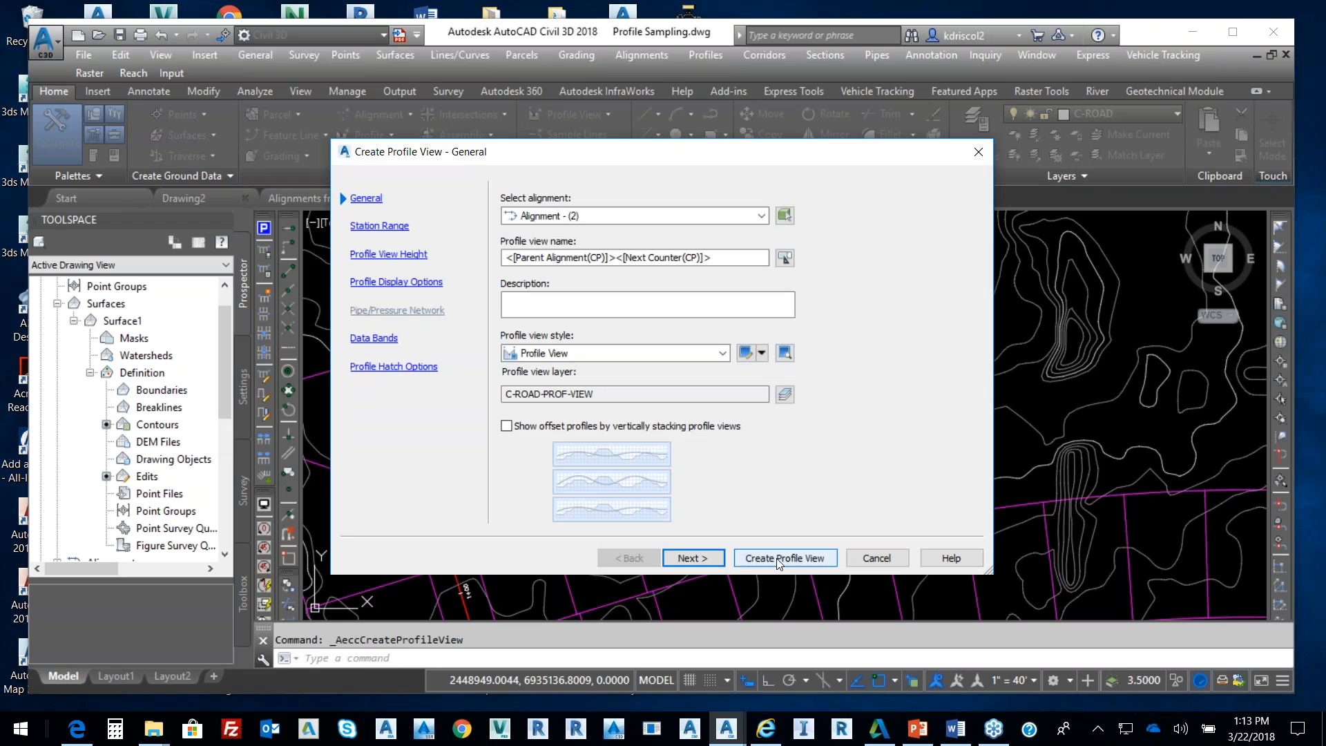
{"action": "left_click", "coordinate": [779, 557]}
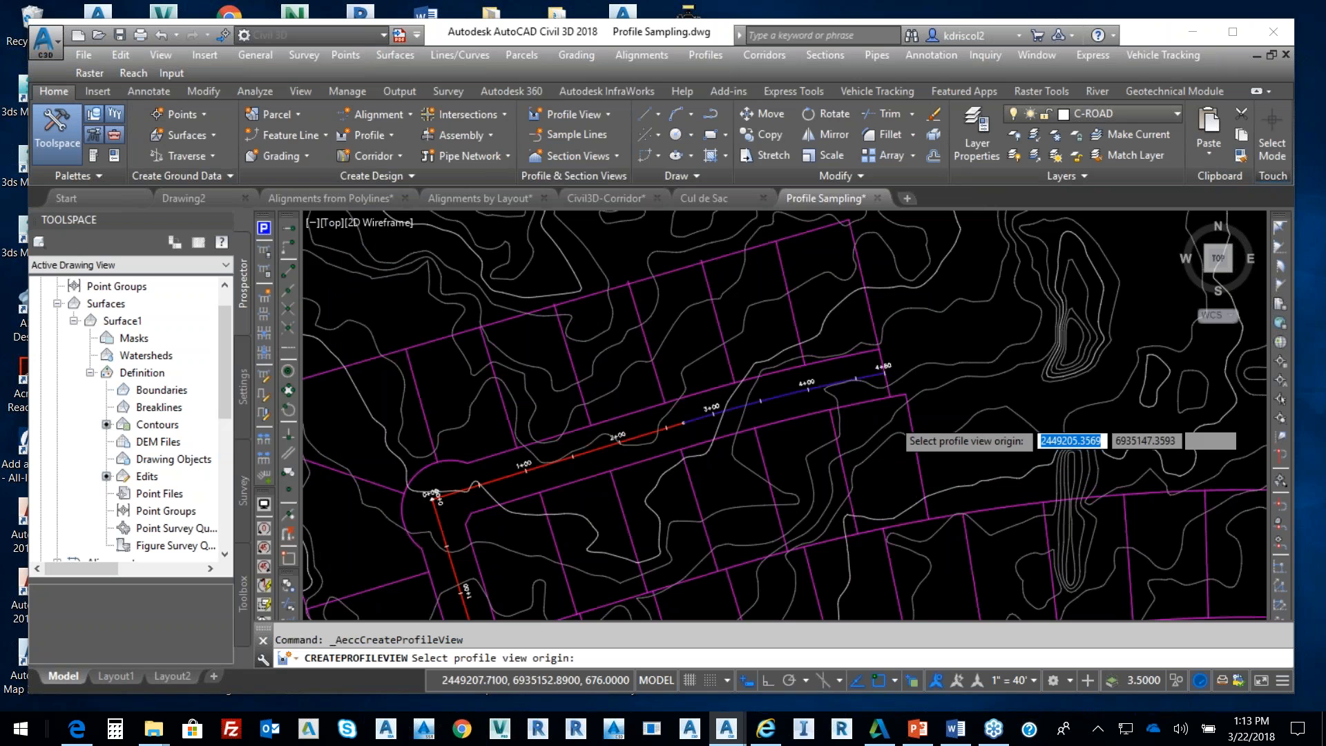
{"action": "scroll", "coordinate": [1055, 415], "scroll_direction": "down", "scroll_amount": 8}
{"action": "middle_click_drag", "start_coordinate": [1055, 416], "coordinate": [844, 376]}
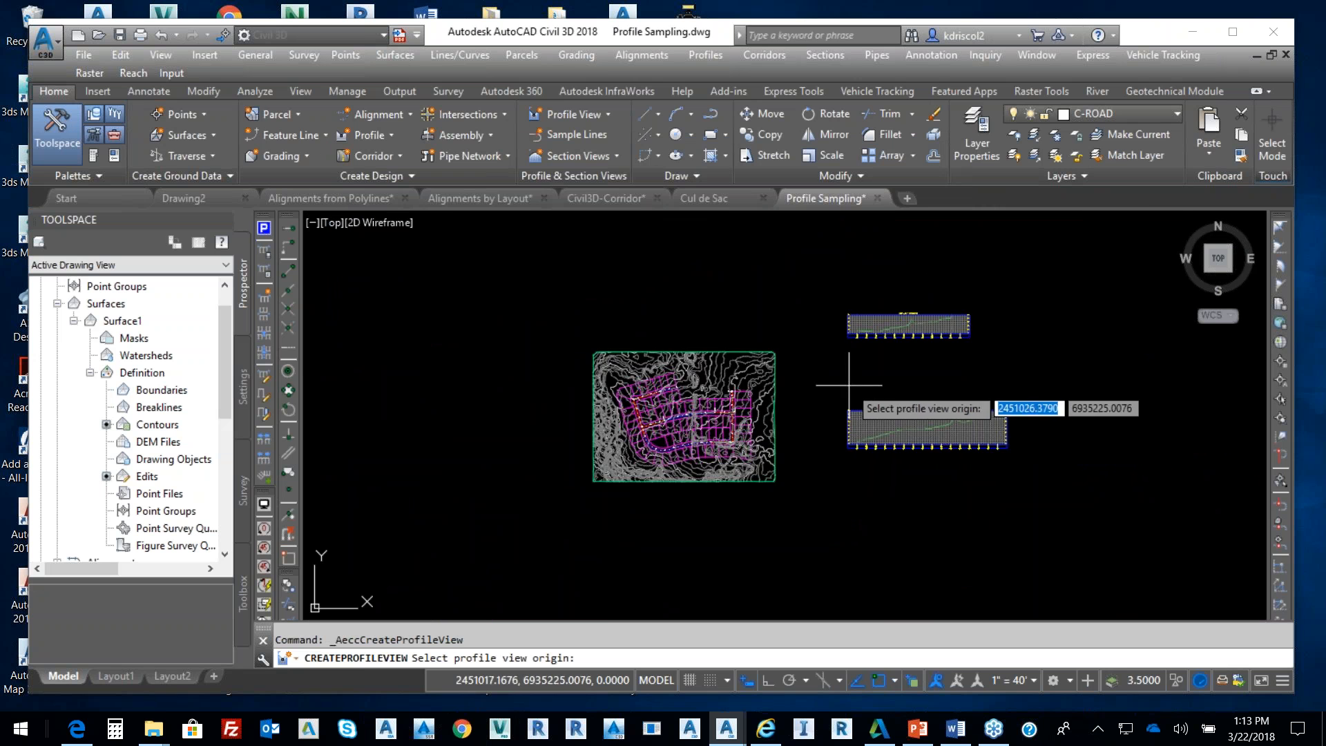
{"action": "scroll", "coordinate": [851, 446], "scroll_direction": "up", "scroll_amount": 6}
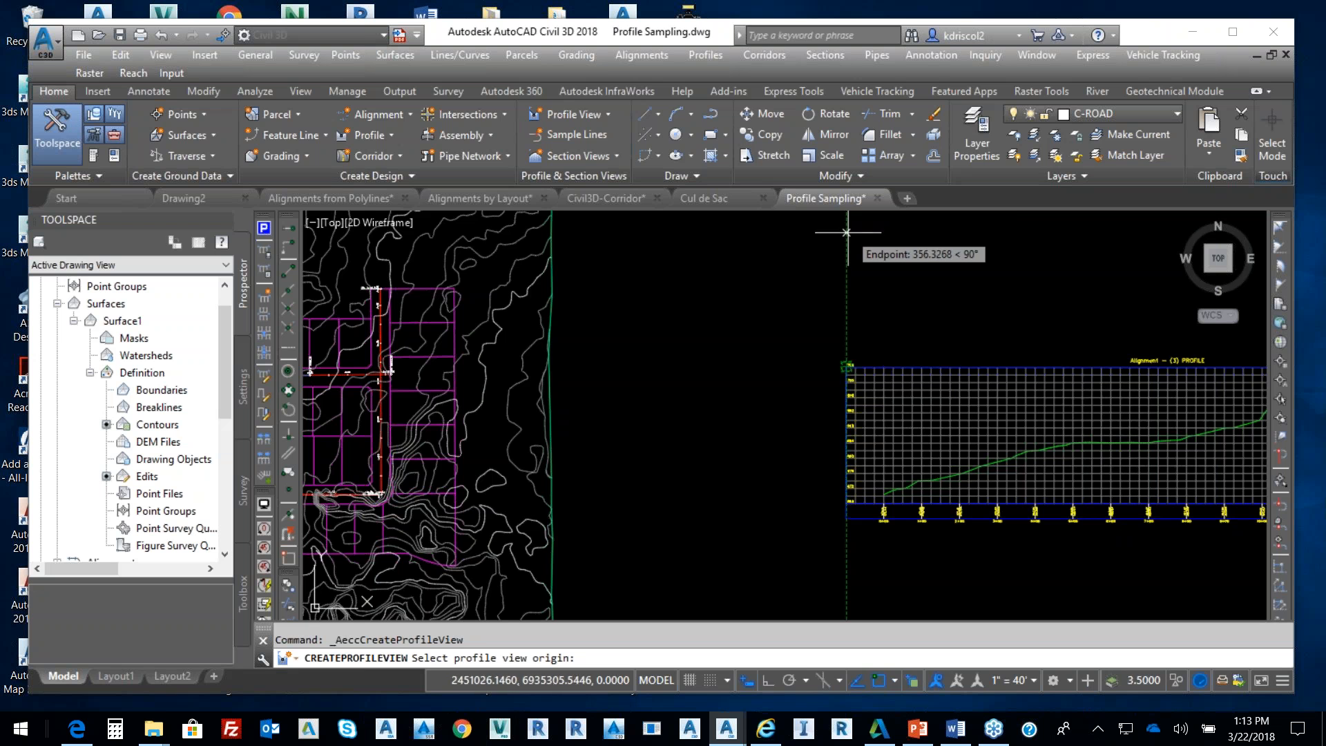
{"action": "left_click", "coordinate": [847, 231]}
{"action": "scroll", "coordinate": [873, 286], "scroll_direction": "down", "scroll_amount": 3}
{"action": "scroll", "coordinate": [948, 290], "scroll_direction": "down", "scroll_amount": 2}
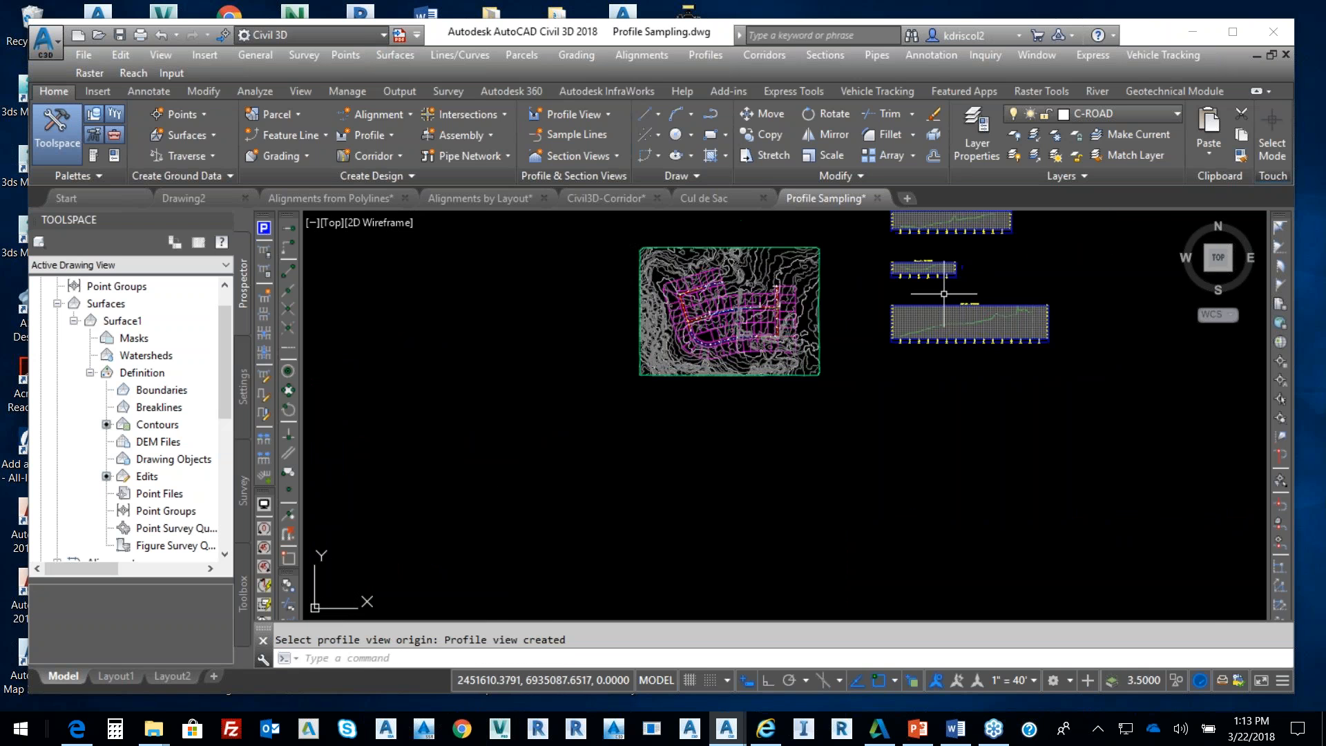
{"action": "scroll", "coordinate": [760, 287], "scroll_direction": "up", "scroll_amount": 8}
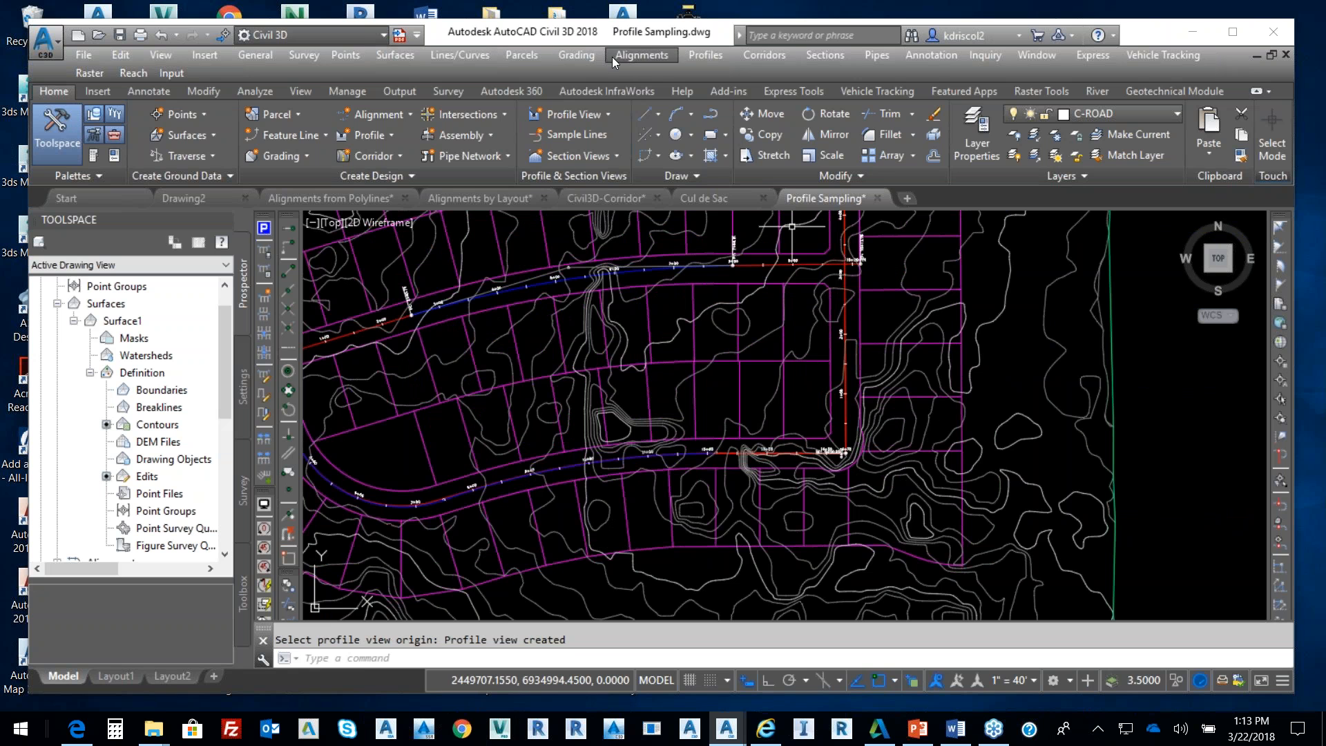
Sample Surface1 along Alignment - (4) as a new ground profile
{"action": "left_click", "coordinate": [697, 55]}
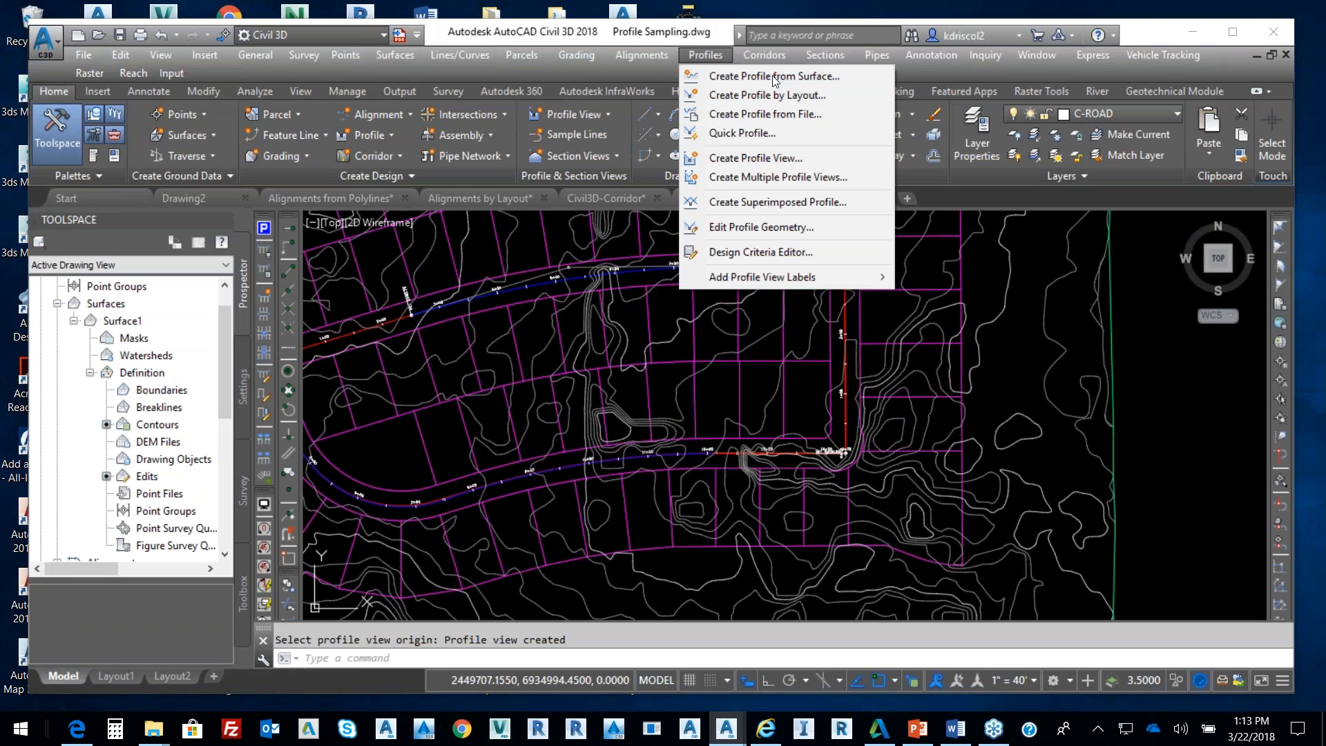
{"action": "left_click", "coordinate": [770, 76]}
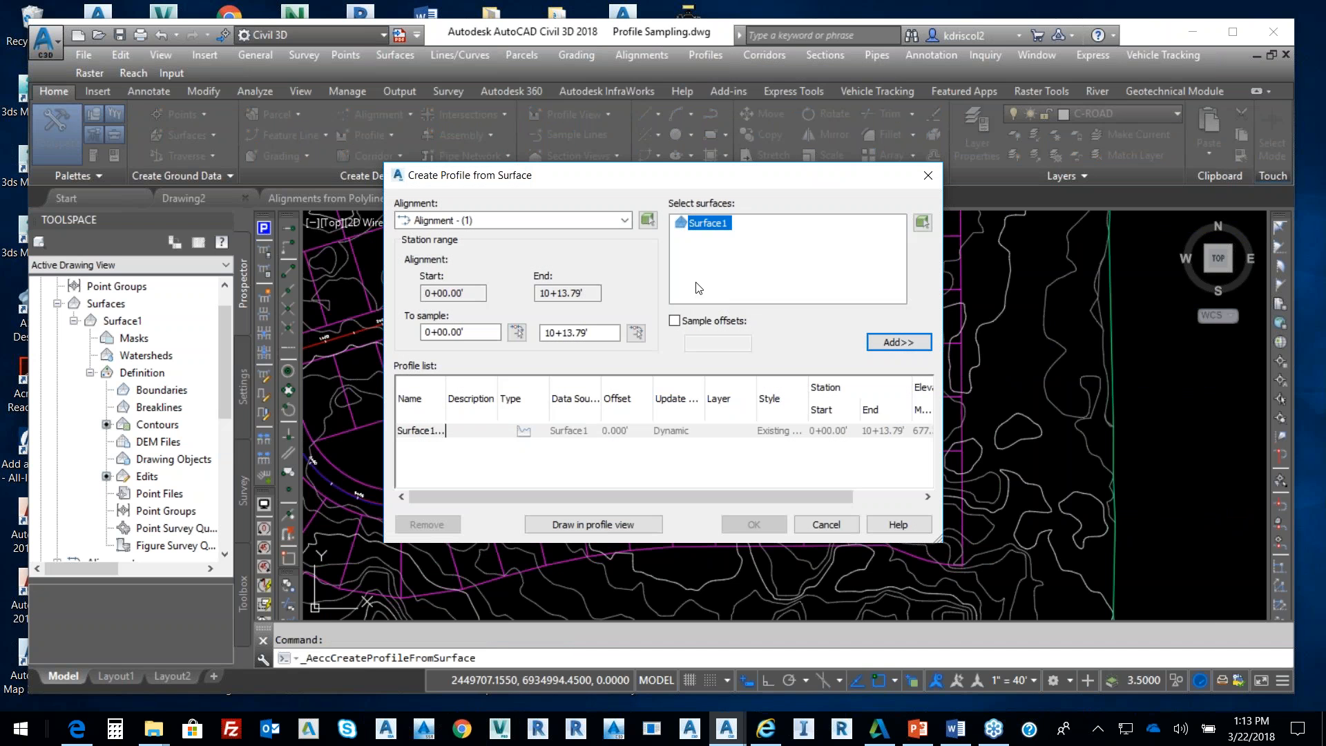
{"action": "left_click", "coordinate": [625, 220]}
{"action": "left_click", "coordinate": [446, 280]}
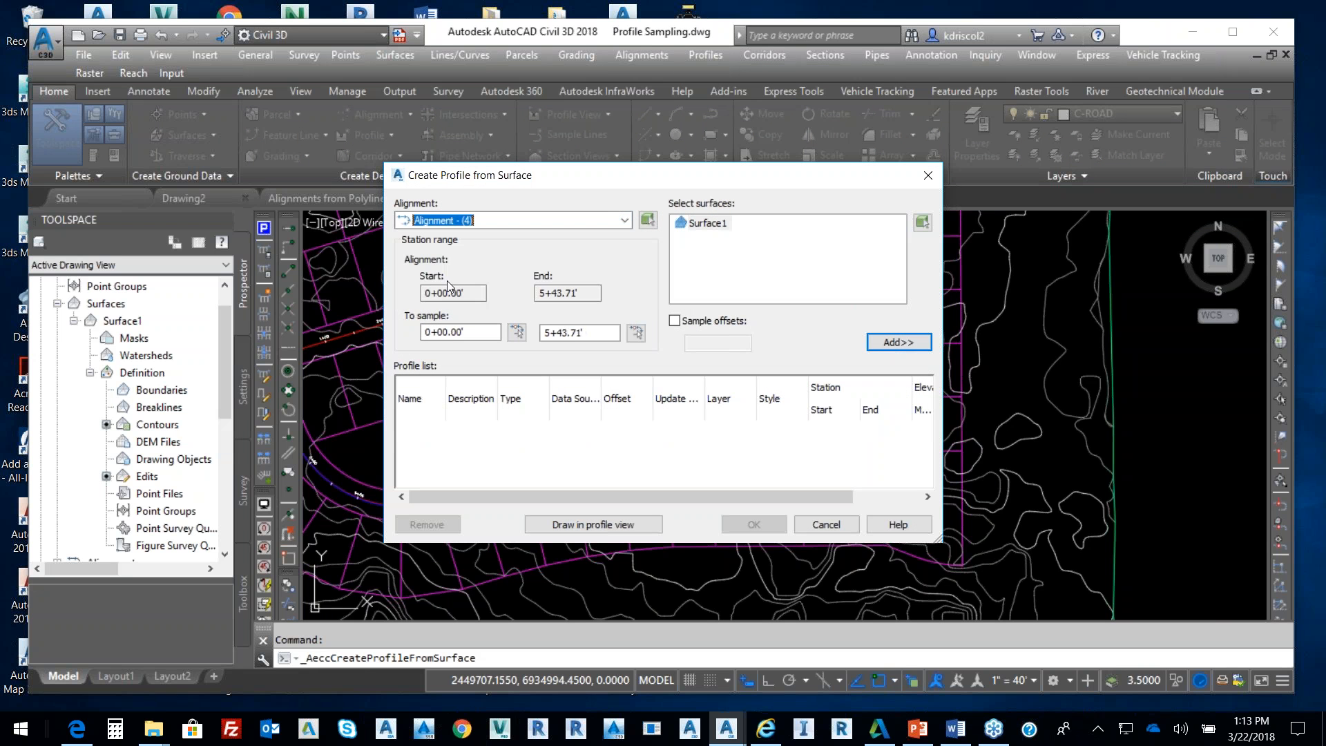
{"action": "left_click", "coordinate": [897, 343]}
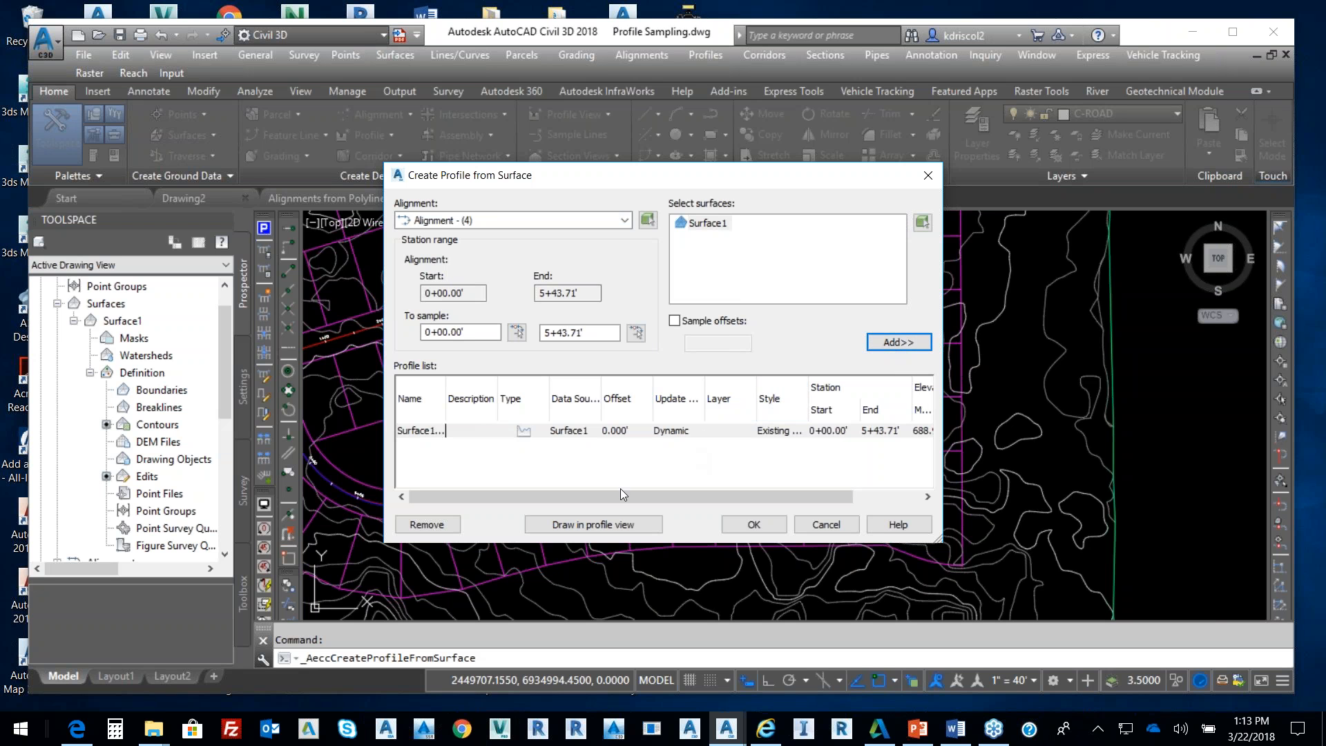
Draw that profile in a default profile view placed in empty drawing space
{"action": "left_click", "coordinate": [608, 520]}
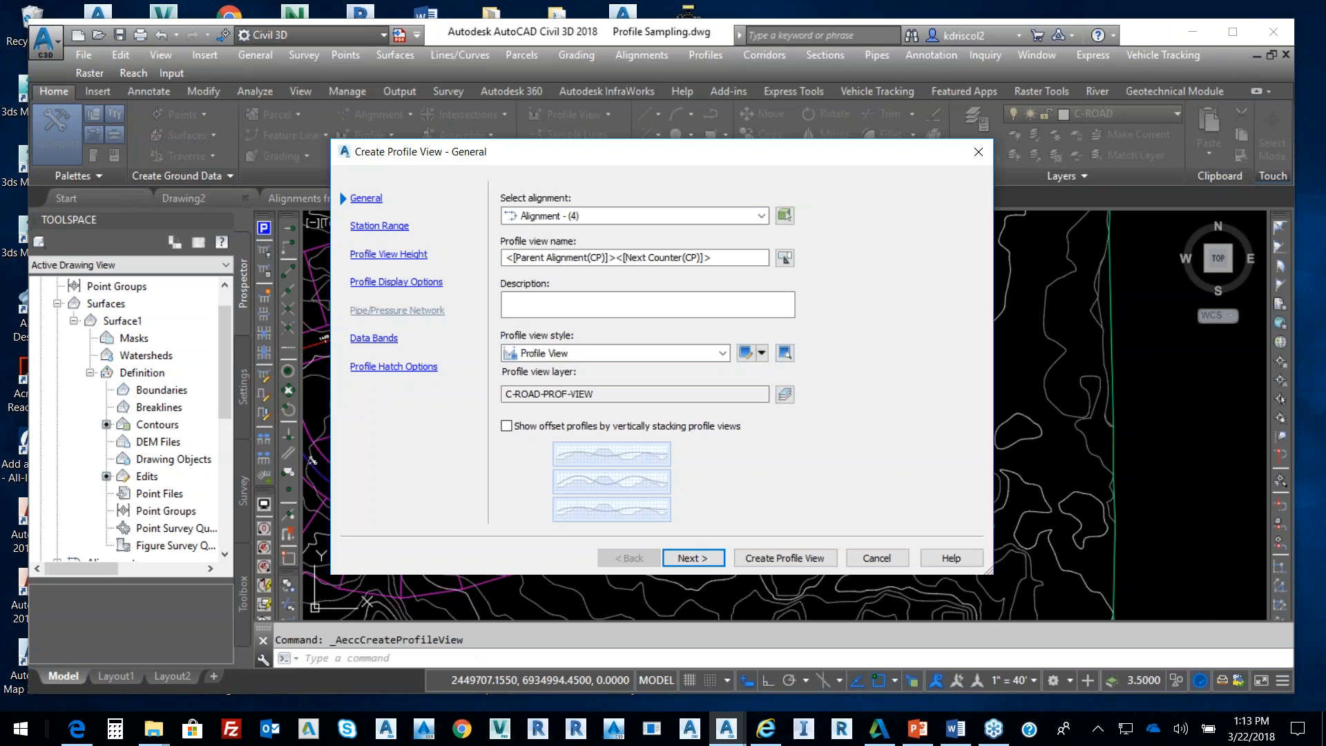
{"action": "left_click", "coordinate": [790, 558]}
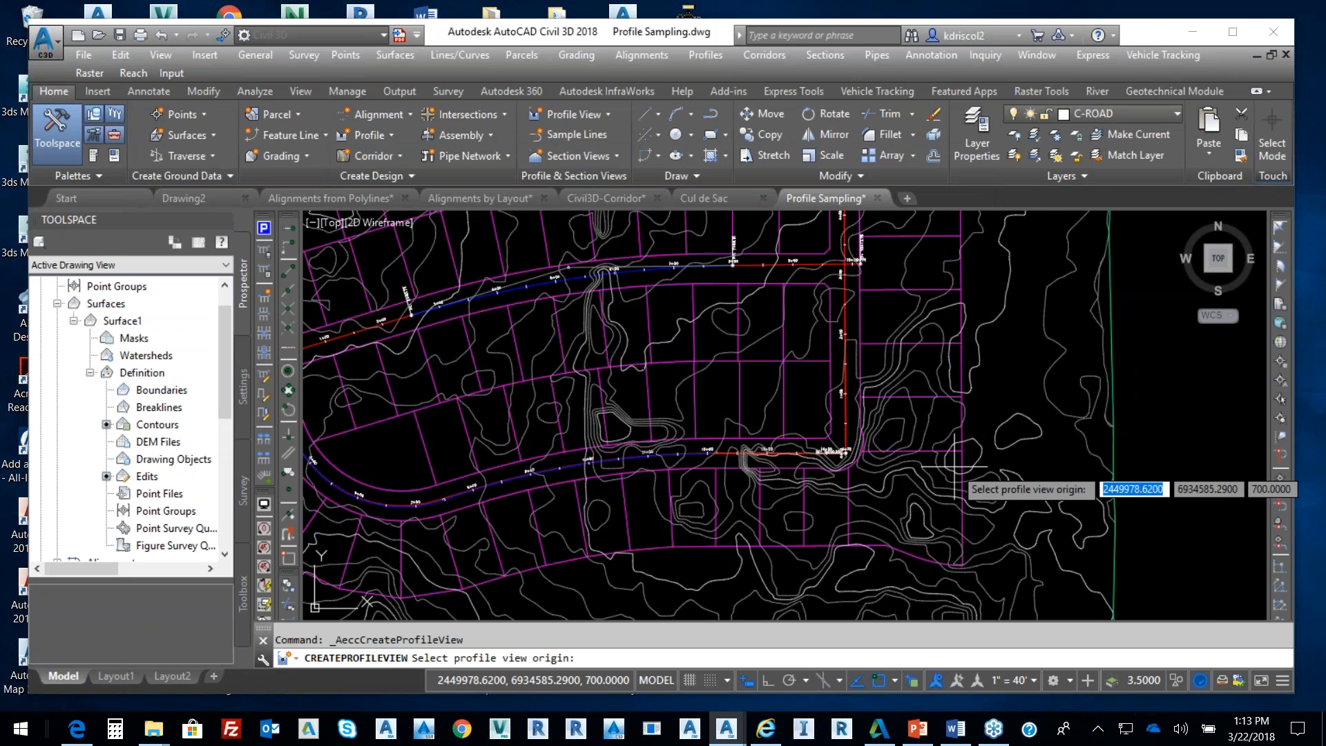
{"action": "scroll", "coordinate": [940, 470], "scroll_direction": "down", "scroll_amount": 5}
{"action": "middle_click_drag", "start_coordinate": [780, 518], "coordinate": [513, 519]}
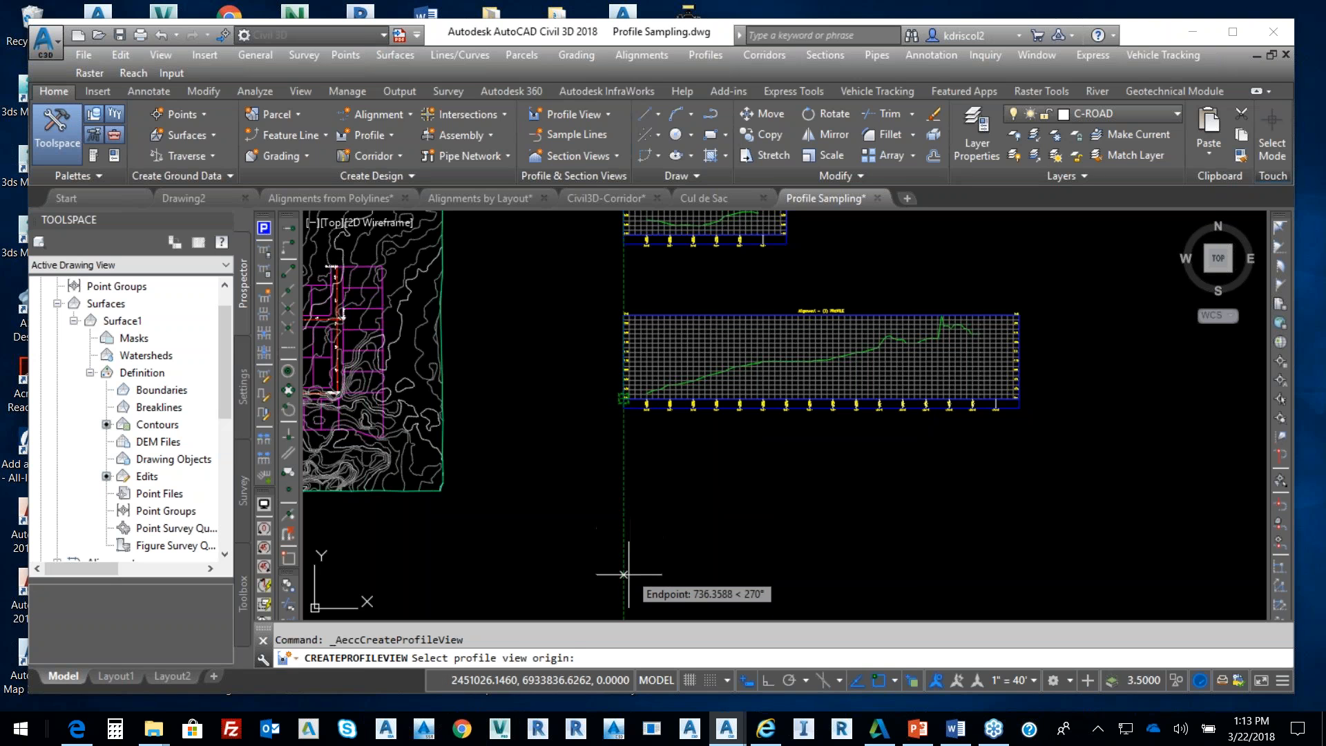
{"action": "left_click", "coordinate": [624, 573]}
{"action": "scroll", "coordinate": [594, 415], "scroll_direction": "down", "scroll_amount": 5}
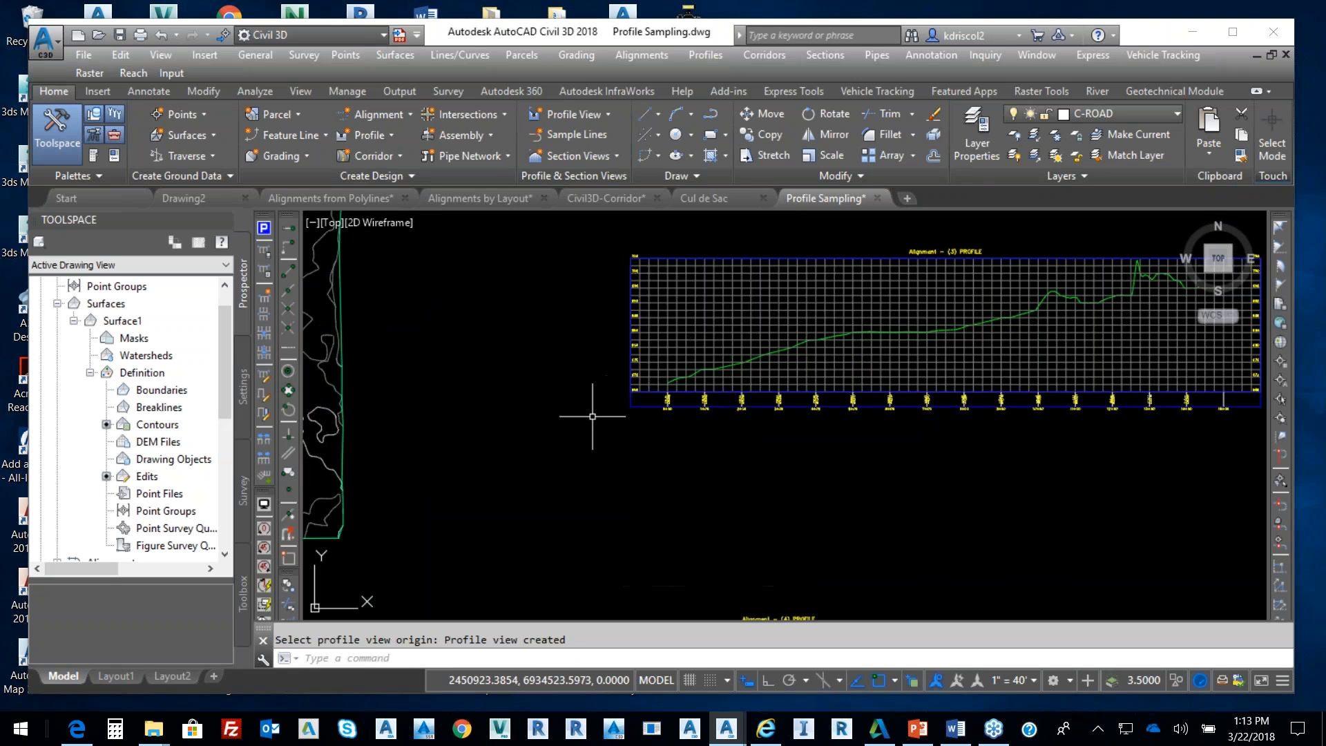
{"action": "scroll", "coordinate": [621, 356], "scroll_direction": "up", "scroll_amount": 4}
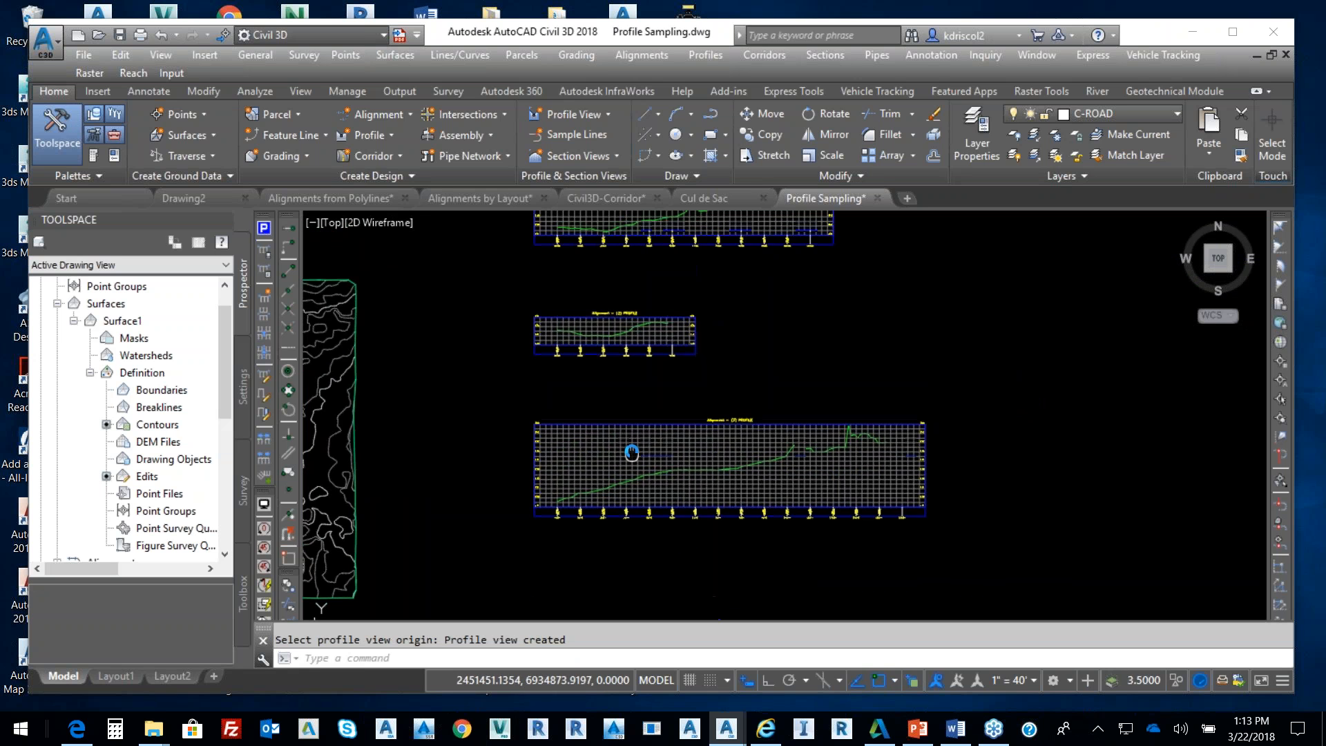
{"action": "middle_click_drag", "start_coordinate": [618, 336], "coordinate": [730, 421]}
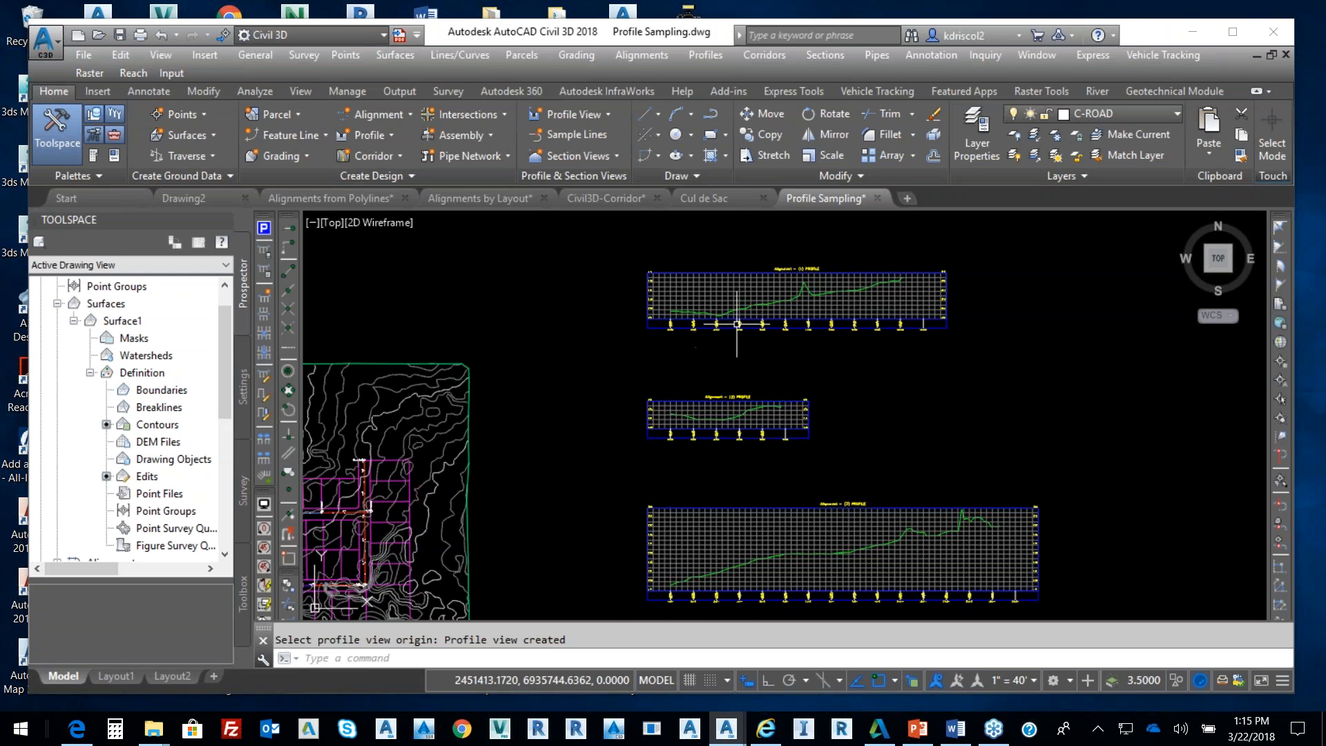
{"action": "scroll", "coordinate": [724, 280], "scroll_direction": "up", "scroll_amount": 3}
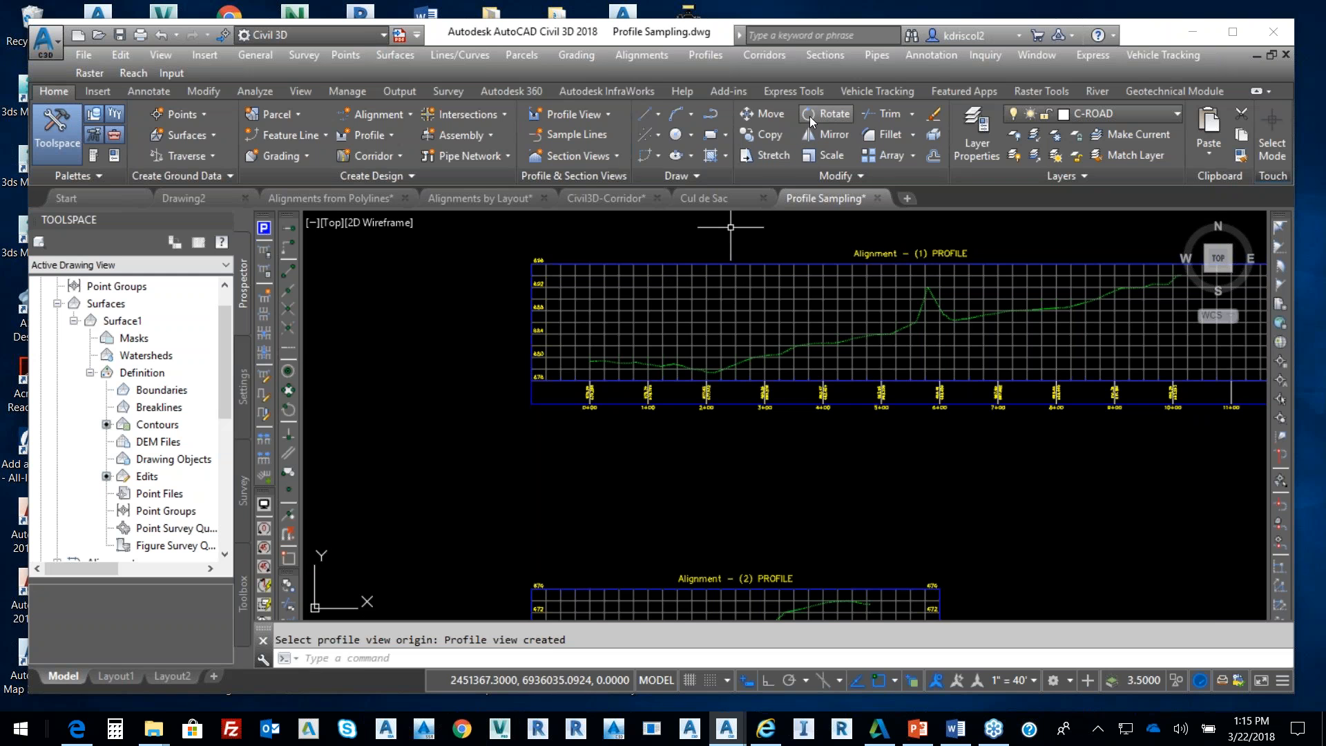
Start a layout design profile named Fg on the Alignment - (1) profile view
{"action": "left_click", "coordinate": [703, 55]}
{"action": "left_click", "coordinate": [728, 98]}
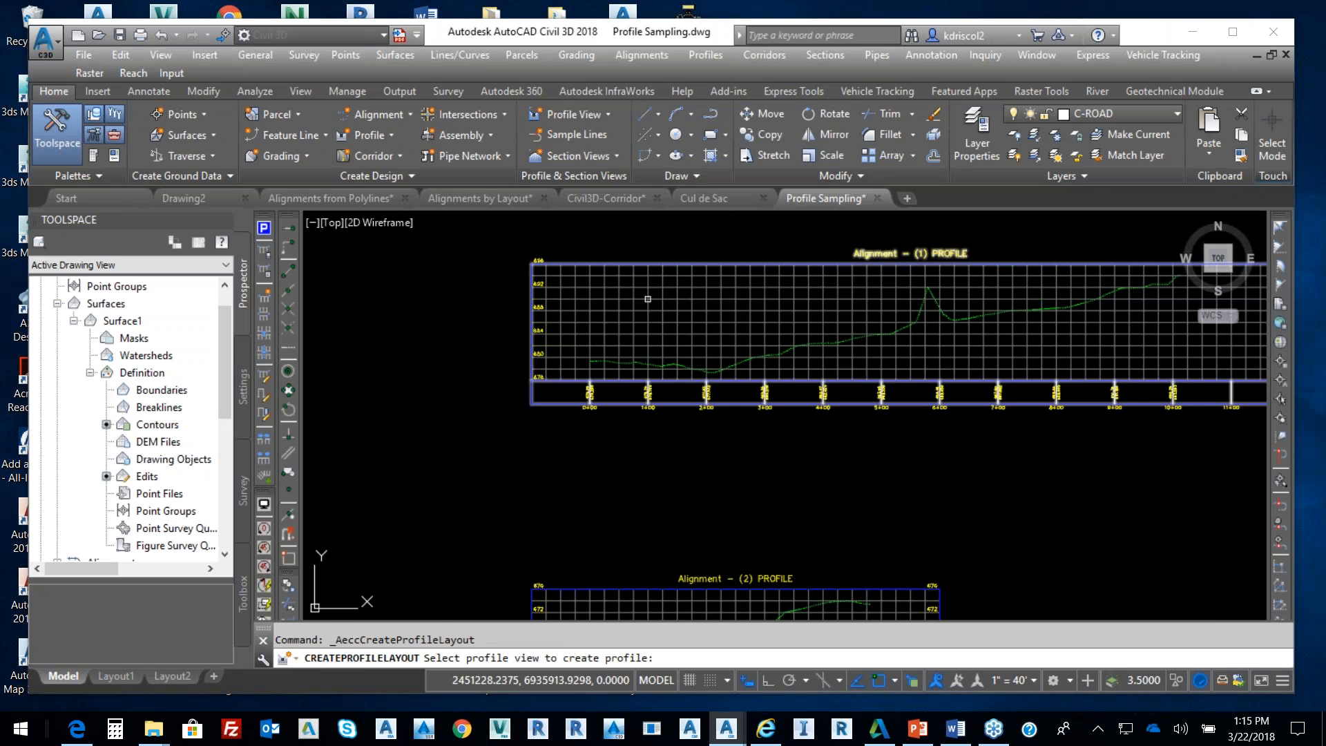
{"action": "left_click", "coordinate": [620, 327]}
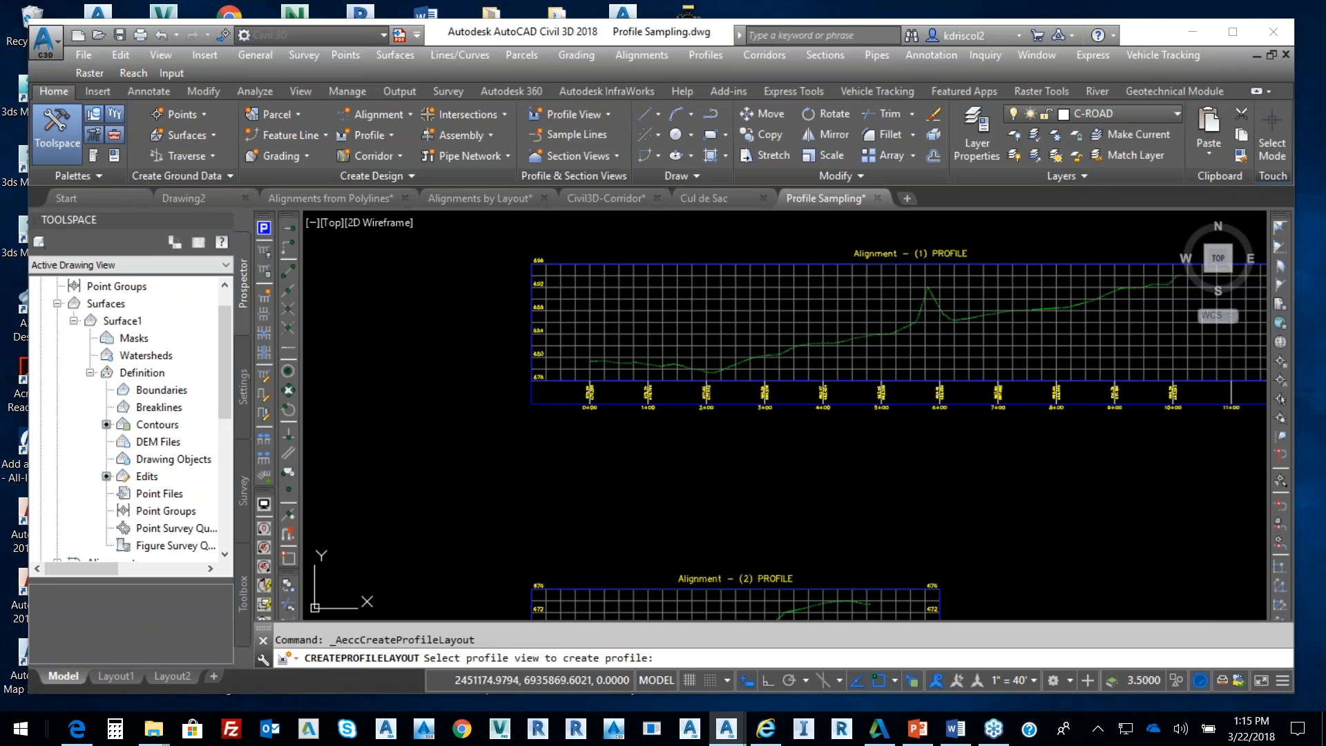
{"action": "left_click_drag", "start_coordinate": [712, 221], "coordinate": [477, 240]}
{"action": "type", "text": "Fg"}
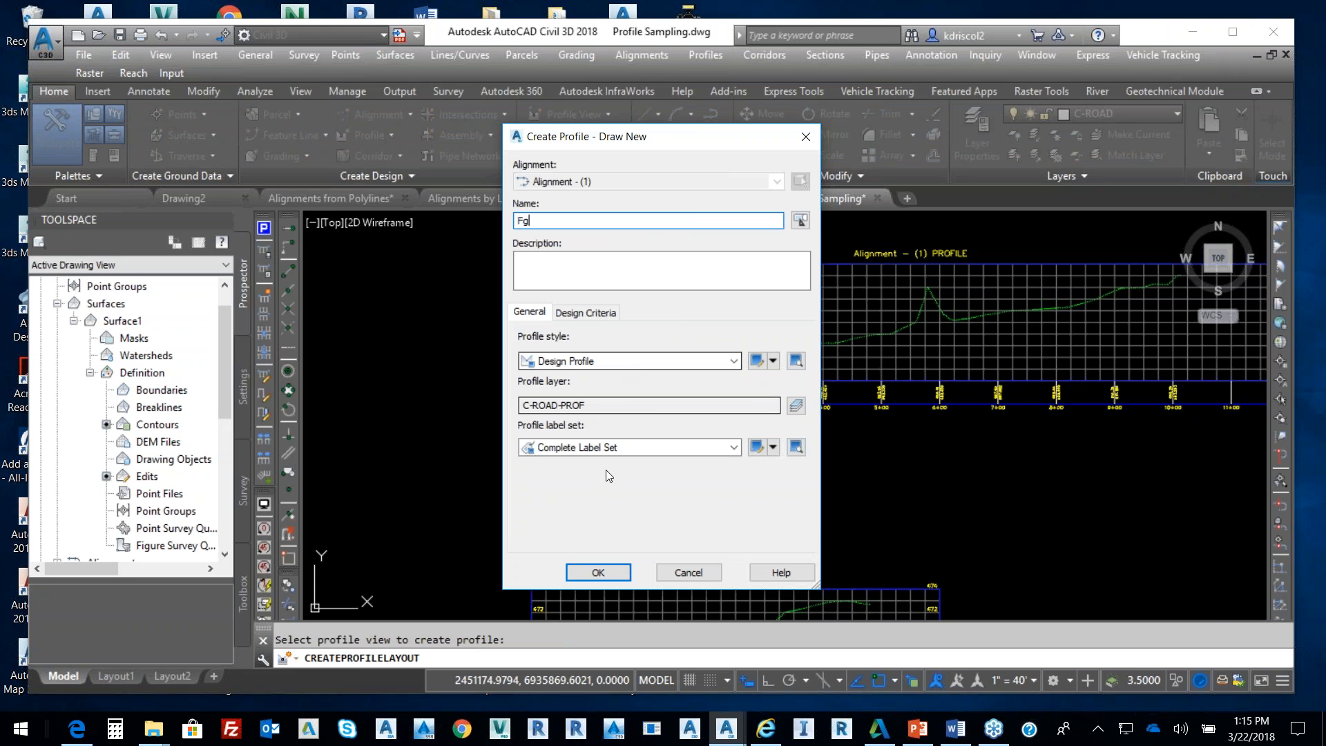
{"action": "left_click", "coordinate": [598, 572]}
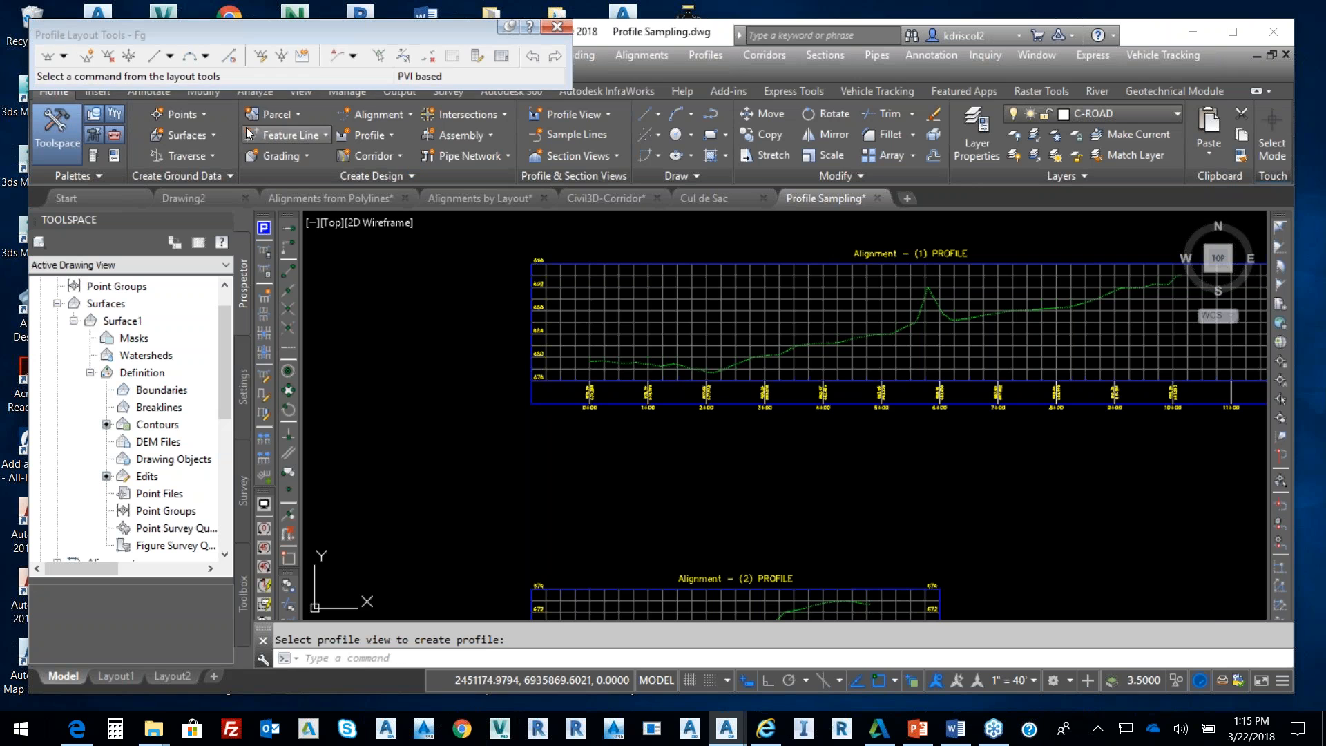
Keep parabolic vertical curves with 150' crest and sag lengths
{"action": "left_click", "coordinate": [63, 56]}
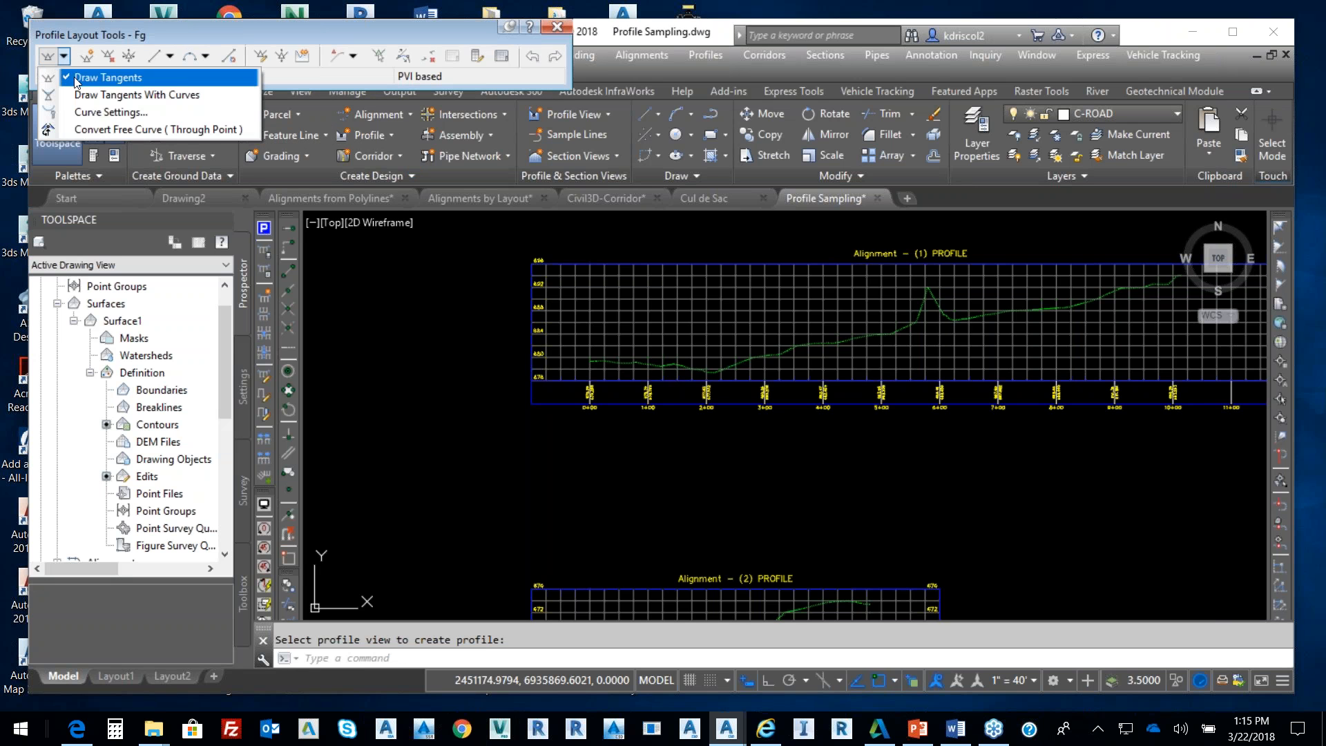
{"action": "left_click", "coordinate": [105, 114]}
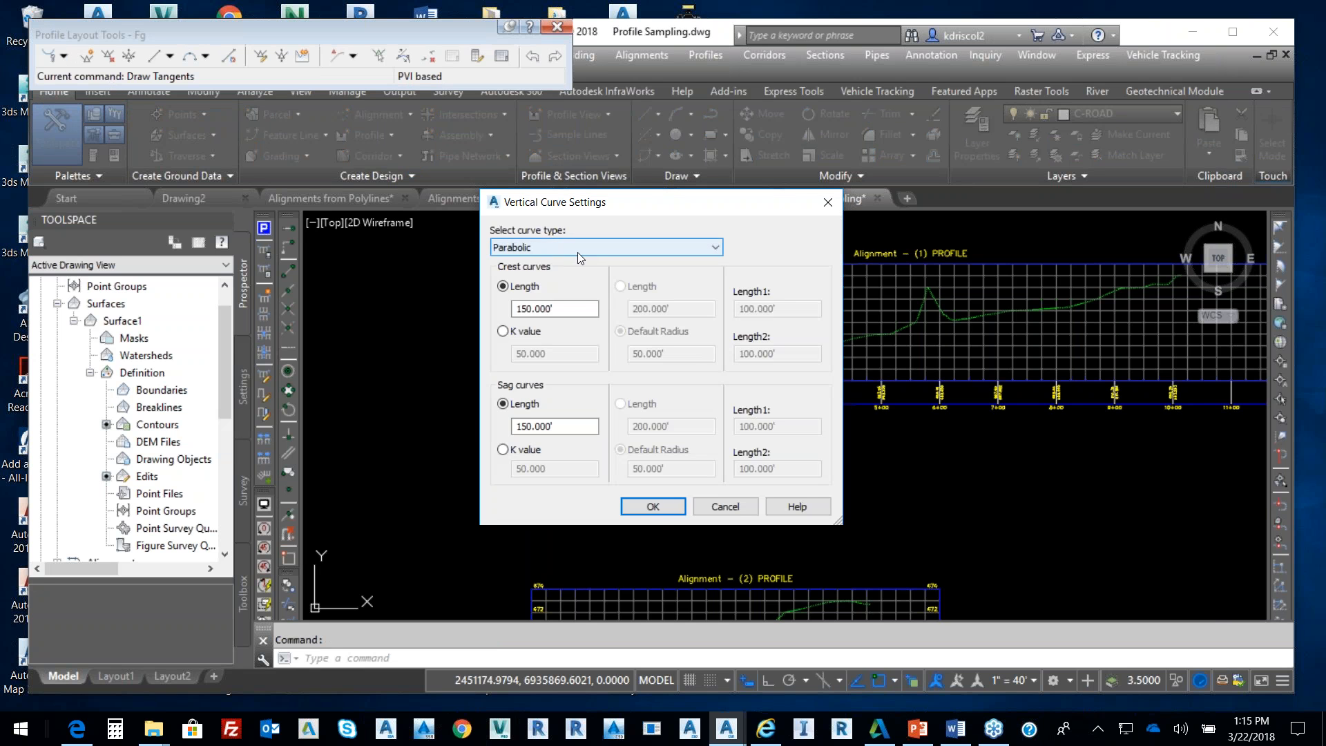
{"action": "left_click", "coordinate": [654, 508]}
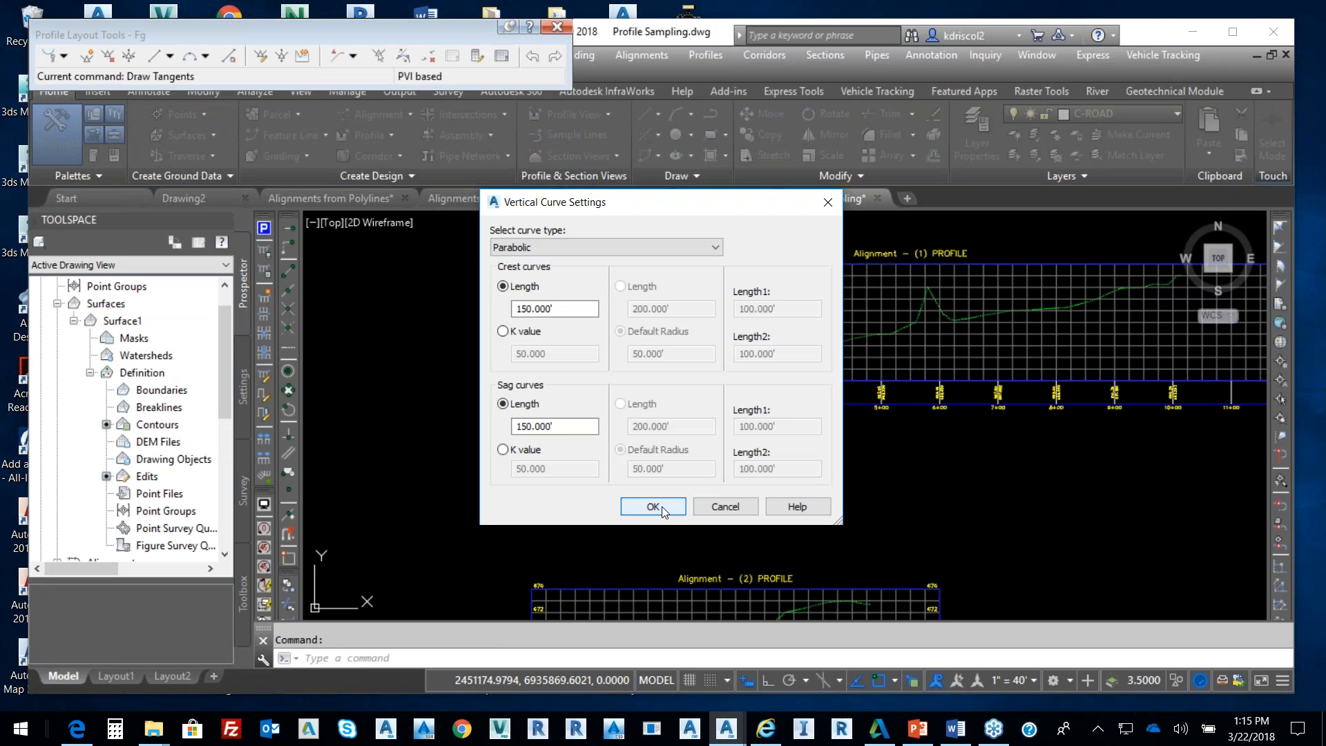
Draw tangents with curves from station 0+00 to a grade break near station 2+00
{"action": "left_click", "coordinate": [64, 56]}
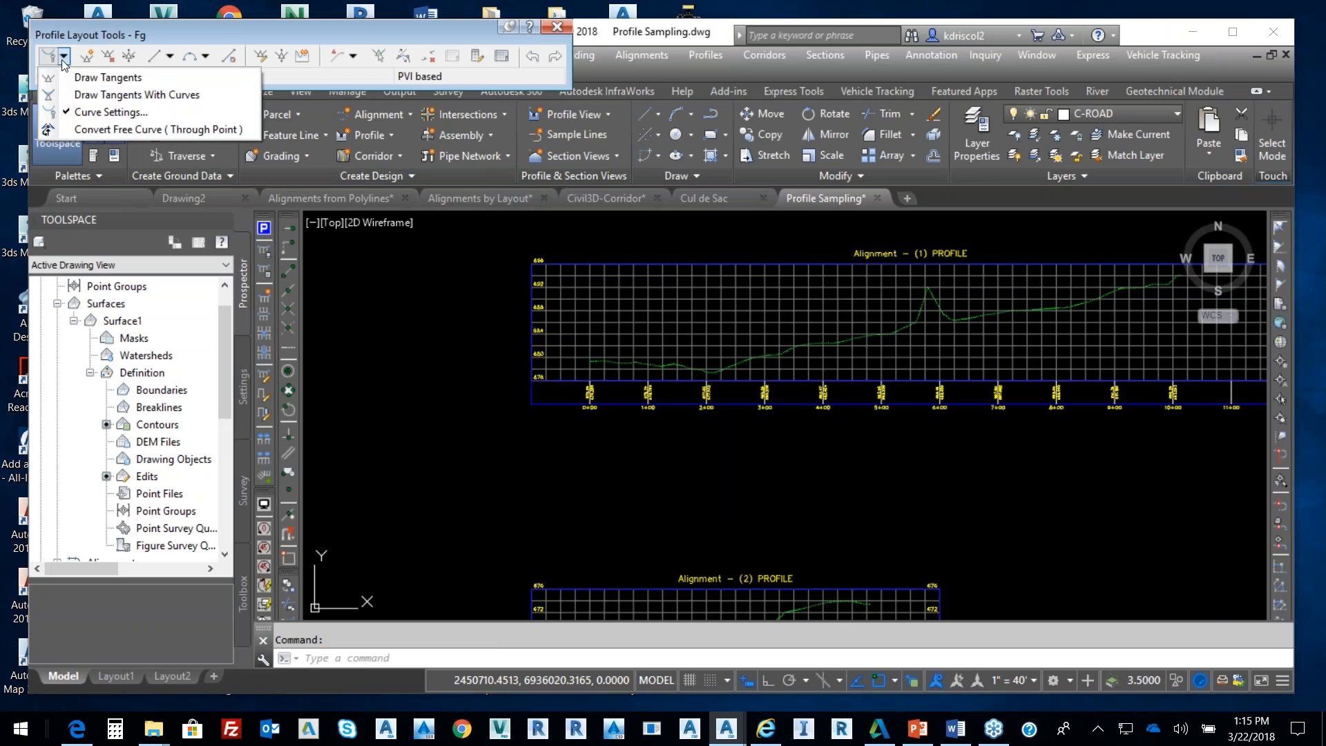
{"action": "left_click", "coordinate": [91, 96]}
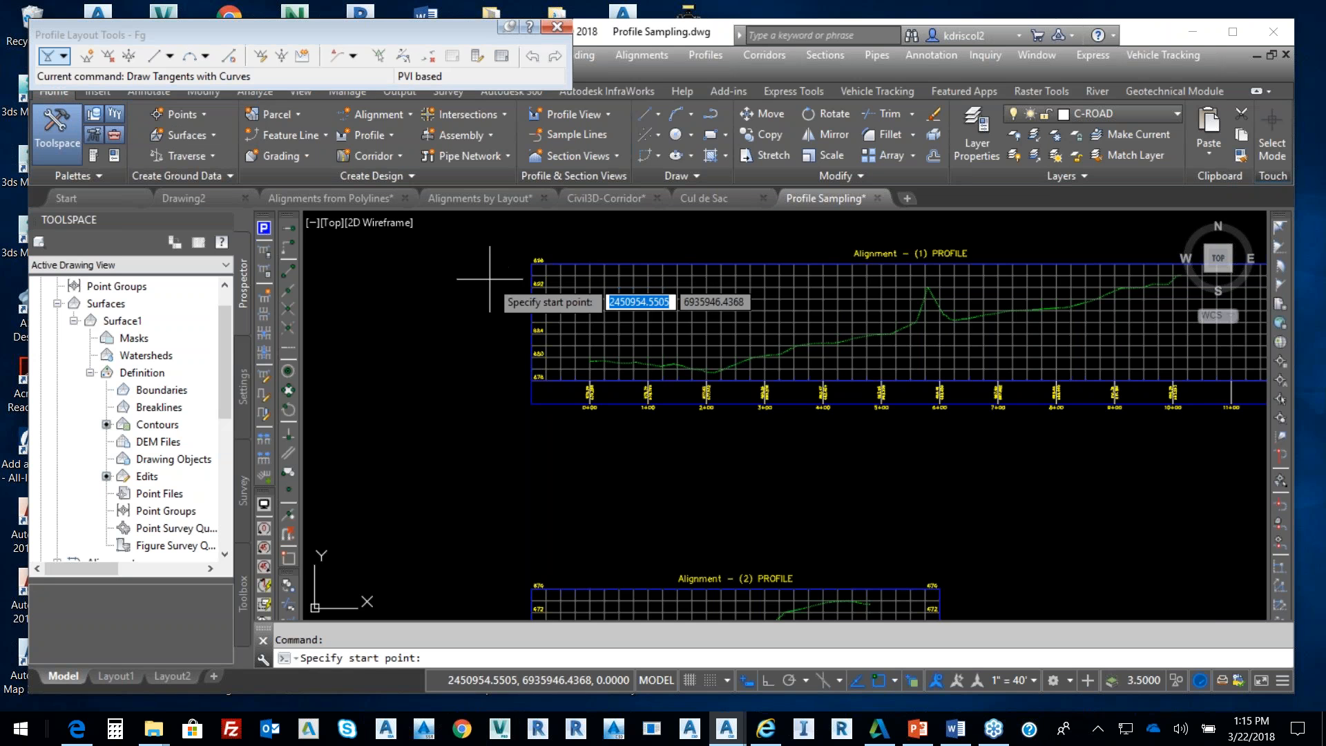
{"action": "scroll", "coordinate": [618, 370], "scroll_direction": "up", "scroll_amount": 5}
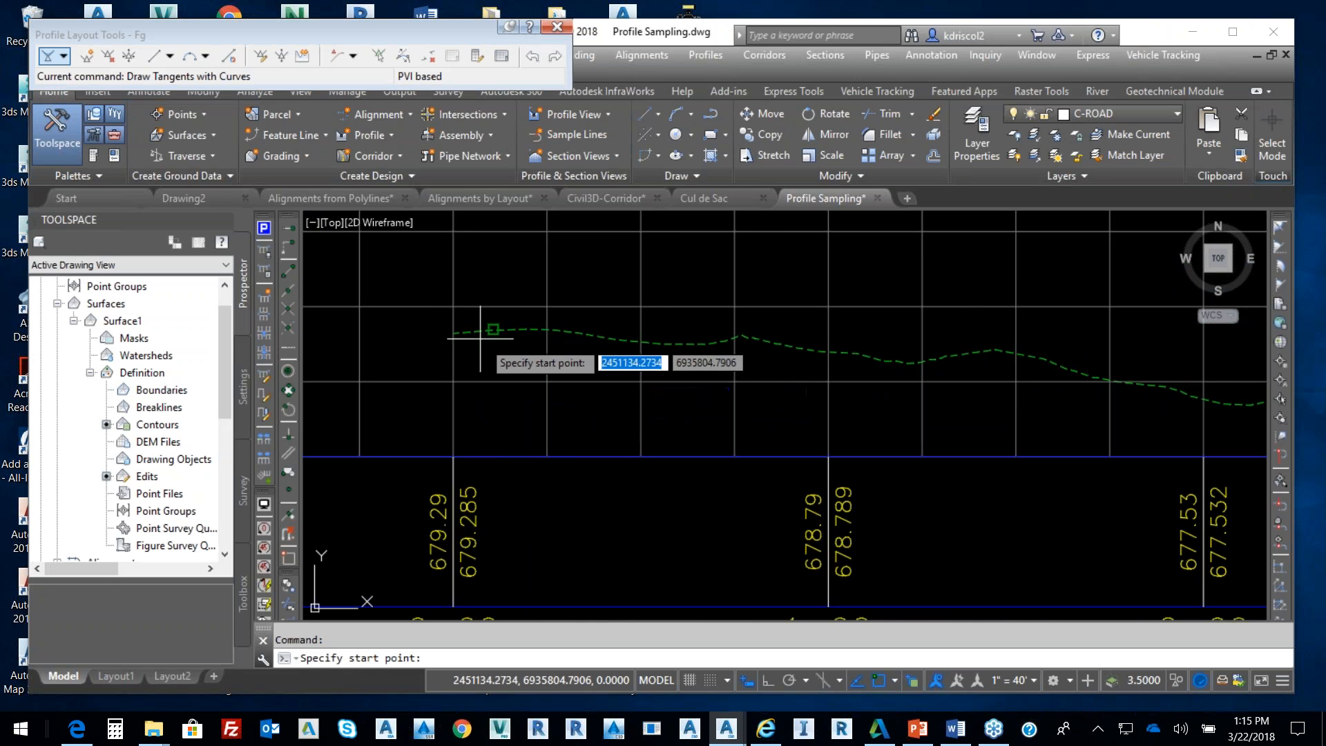
{"action": "left_click", "coordinate": [454, 333]}
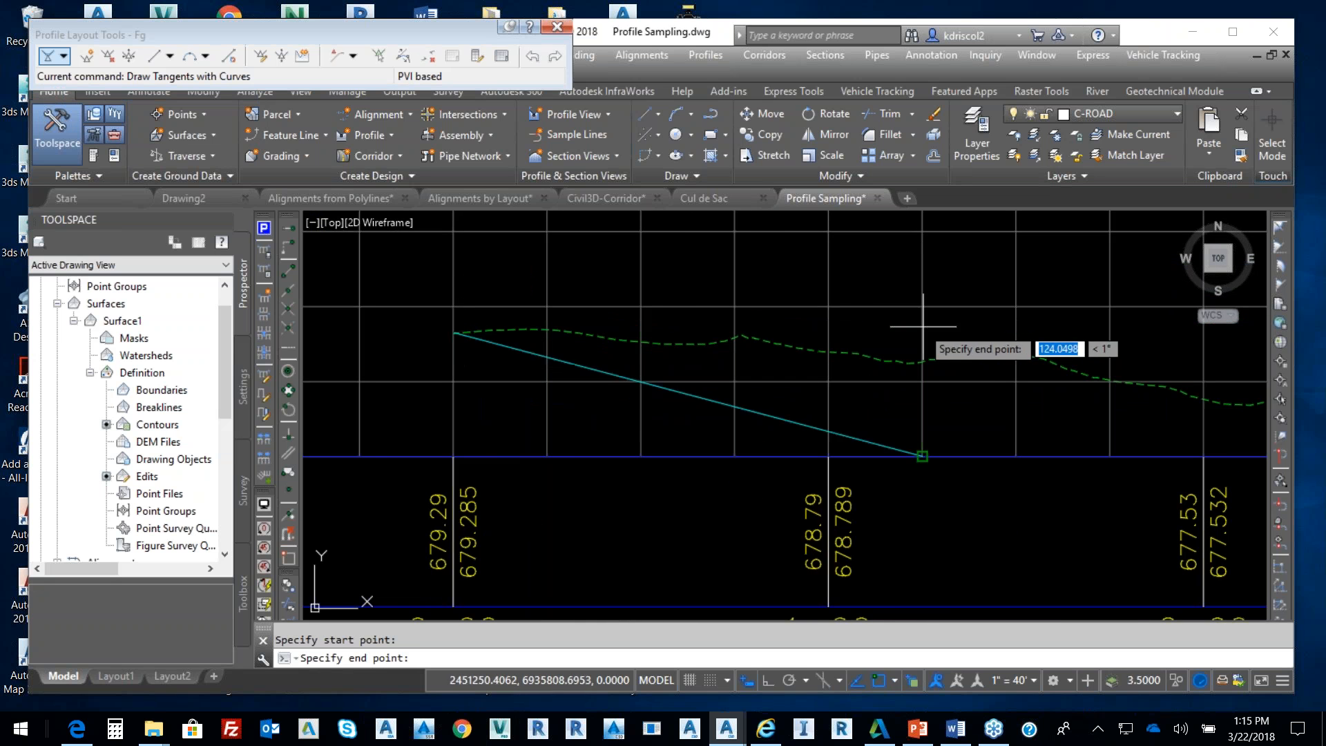
{"action": "scroll", "coordinate": [967, 353], "scroll_direction": "down", "scroll_amount": 5}
{"action": "left_click", "coordinate": [972, 340]}
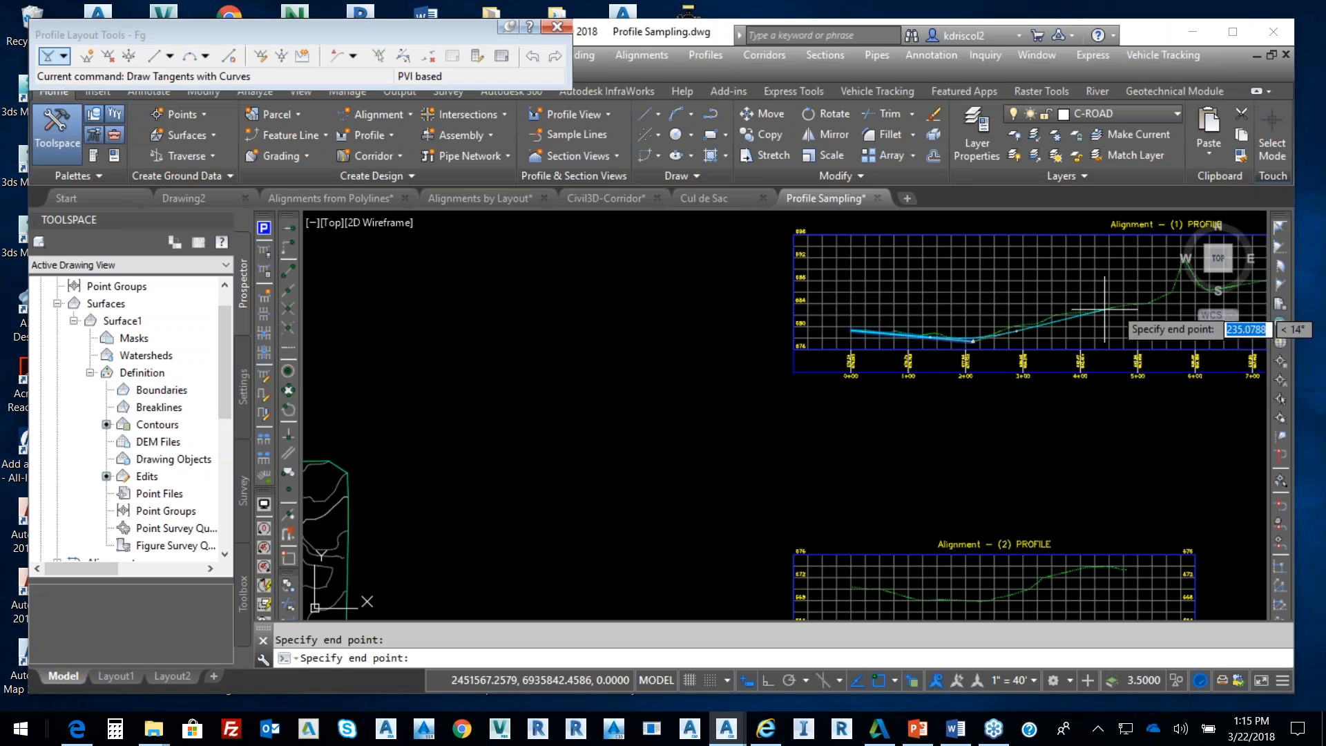
{"action": "middle_click_drag", "start_coordinate": [1145, 297], "coordinate": [837, 315]}
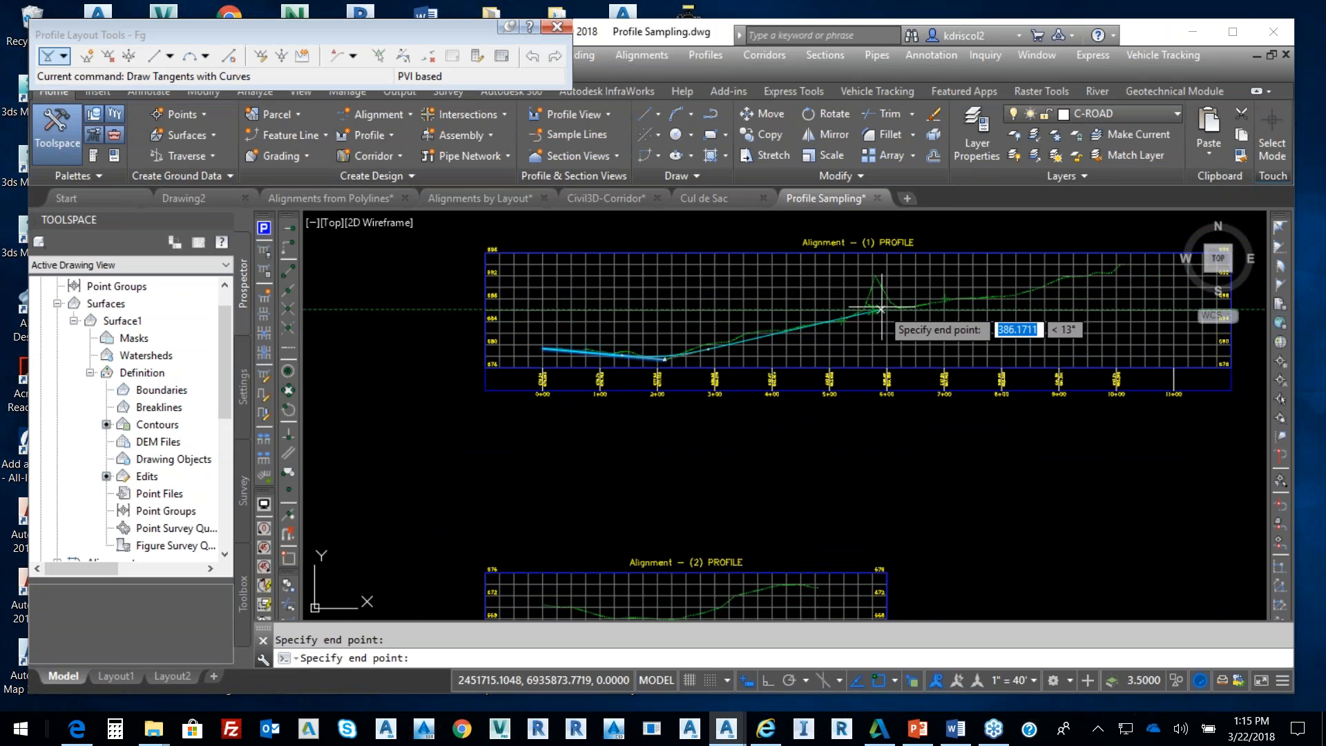
{"action": "scroll", "coordinate": [886, 310], "scroll_direction": "up", "scroll_amount": 4}
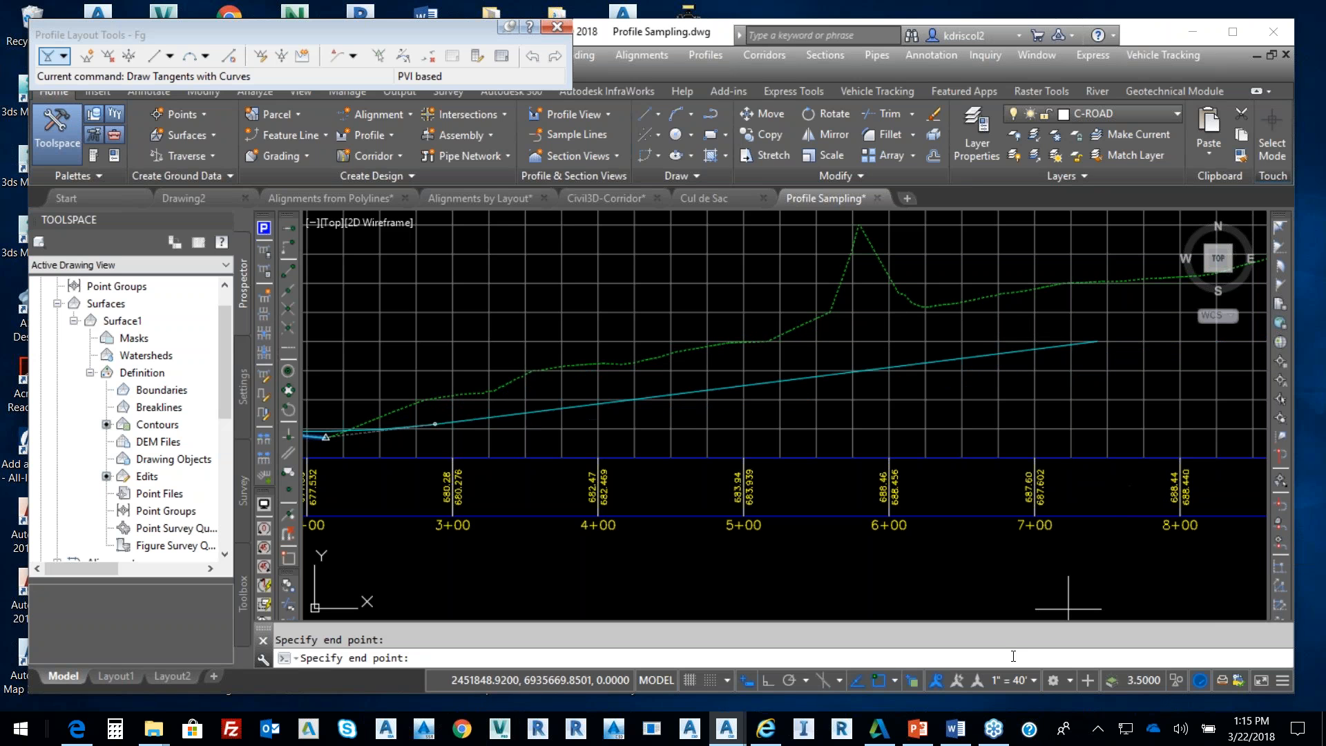
With object snap off, add grade breaks past the ground spike, rising to about elevation 692
{"action": "left_click", "coordinate": [879, 678]}
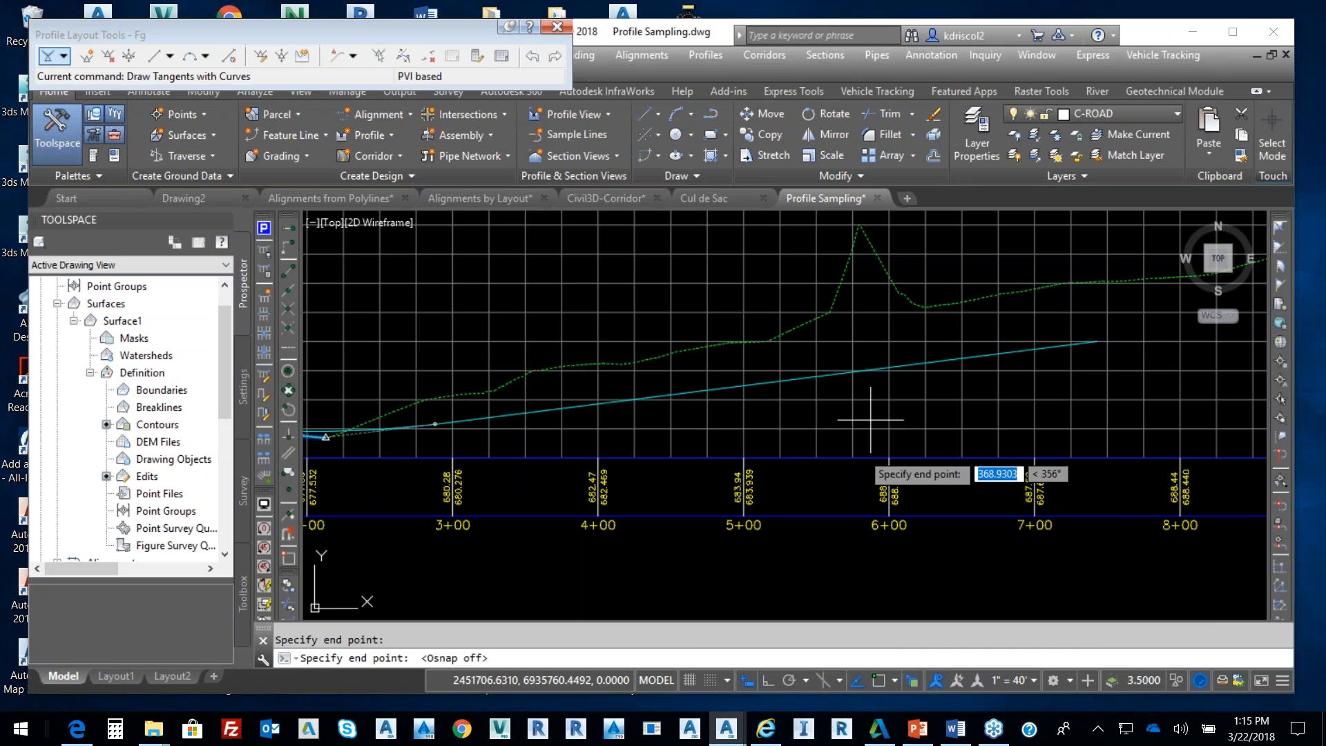
{"action": "left_click", "coordinate": [853, 301]}
{"action": "middle_click_drag", "start_coordinate": [1154, 269], "coordinate": [891, 333]}
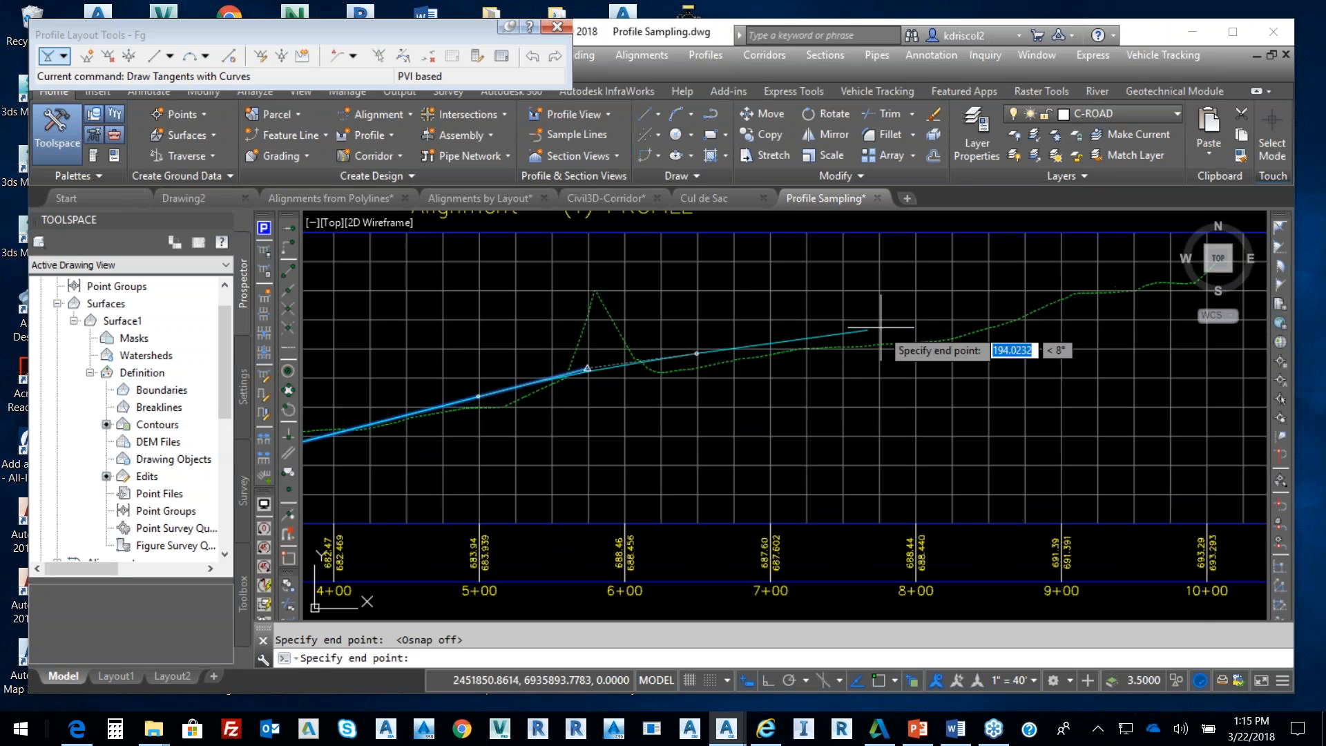
{"action": "left_click", "coordinate": [975, 338]}
{"action": "middle_click_drag", "start_coordinate": [1071, 283], "coordinate": [821, 350]}
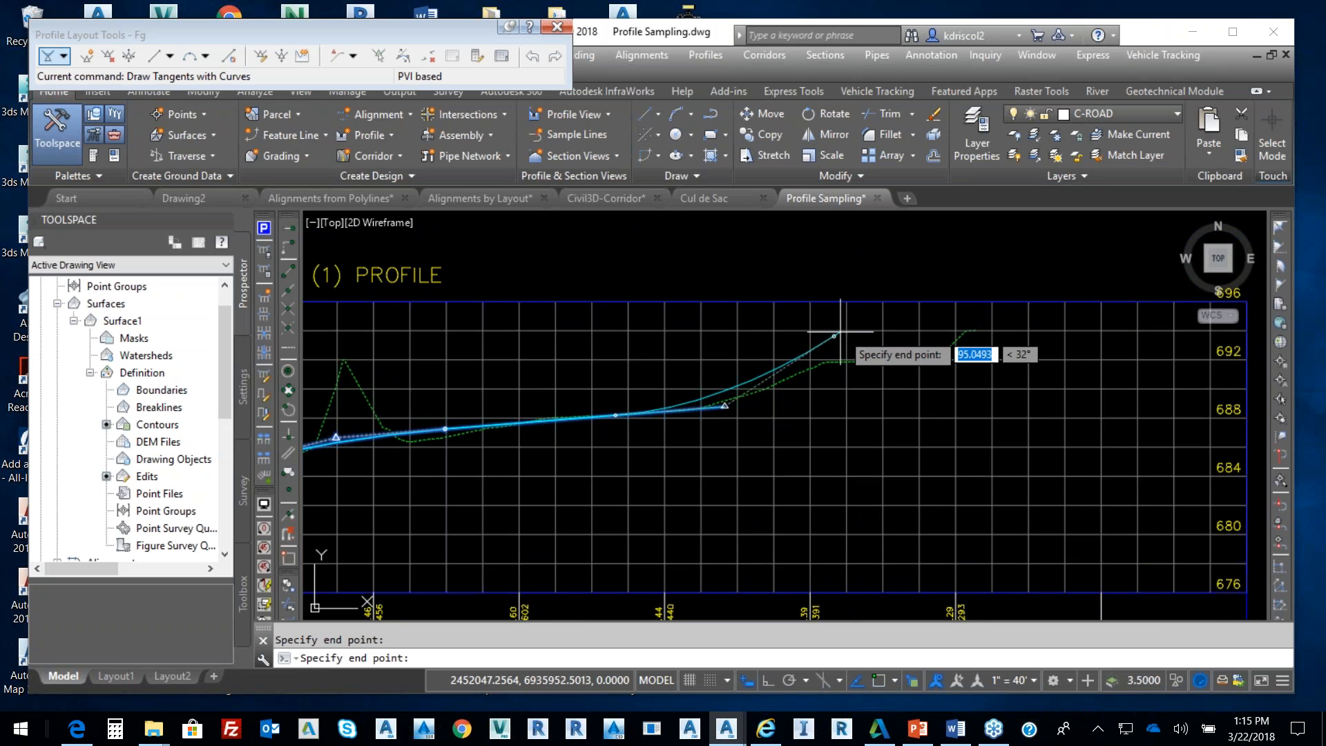
{"action": "left_click", "coordinate": [835, 336]}
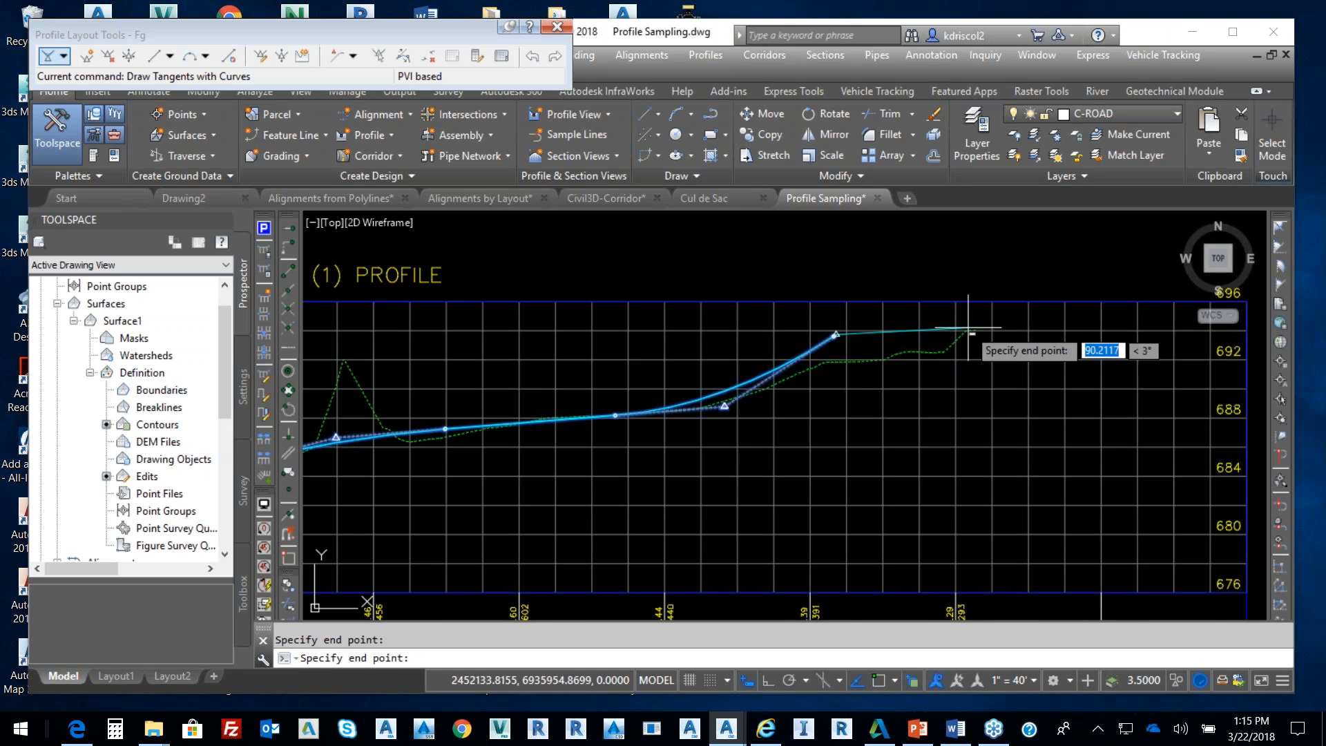
{"action": "scroll", "coordinate": [988, 338], "scroll_direction": "up", "scroll_amount": 4}
{"action": "scroll", "coordinate": [988, 338], "scroll_direction": "up", "scroll_amount": 6}
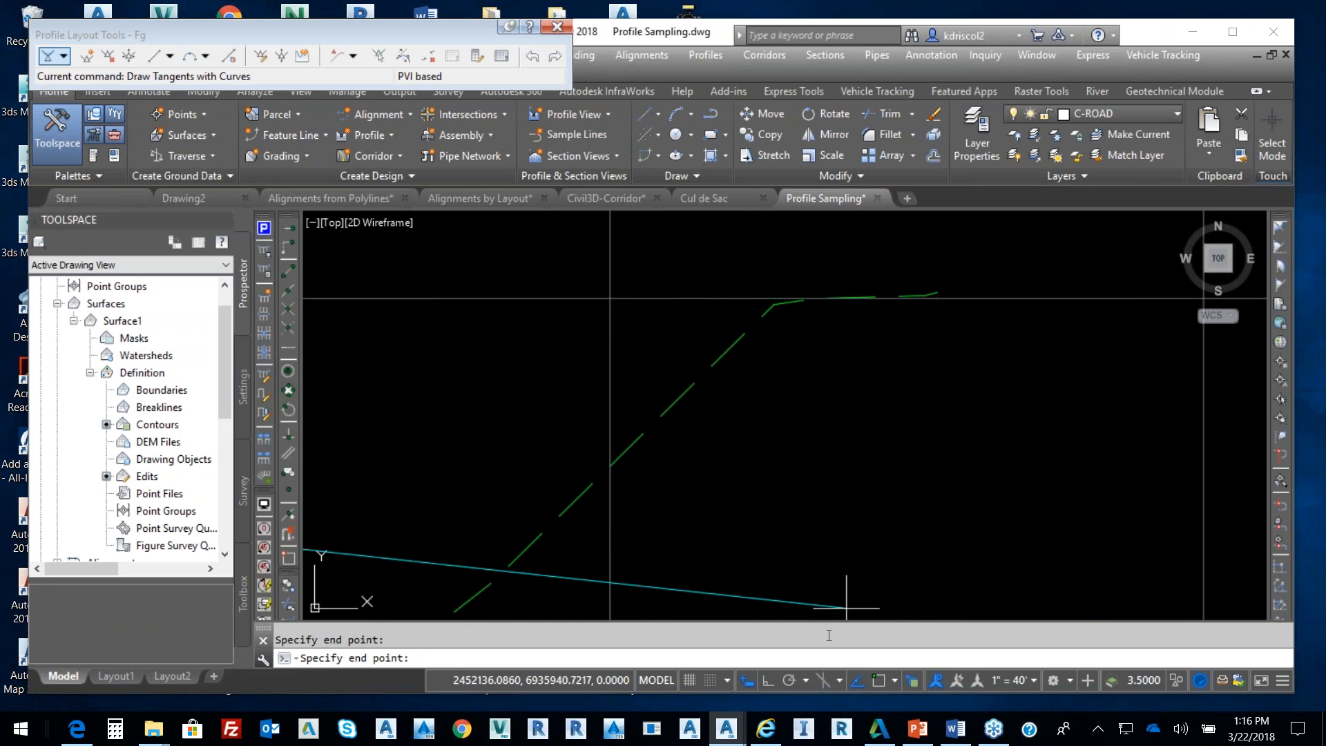
Snap the last tangent to the ground profile's end point and finish the Fg profile
{"action": "left_click", "coordinate": [877, 683]}
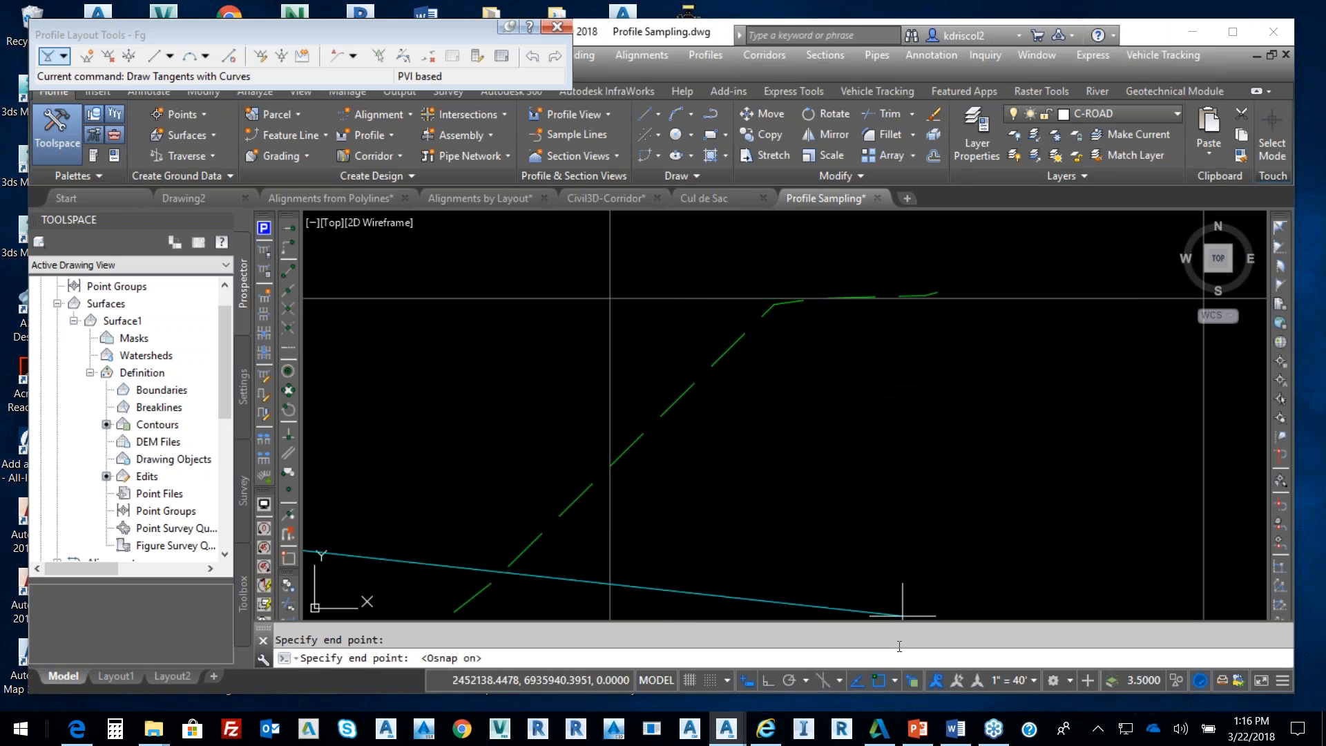
{"action": "left_click", "coordinate": [936, 291]}
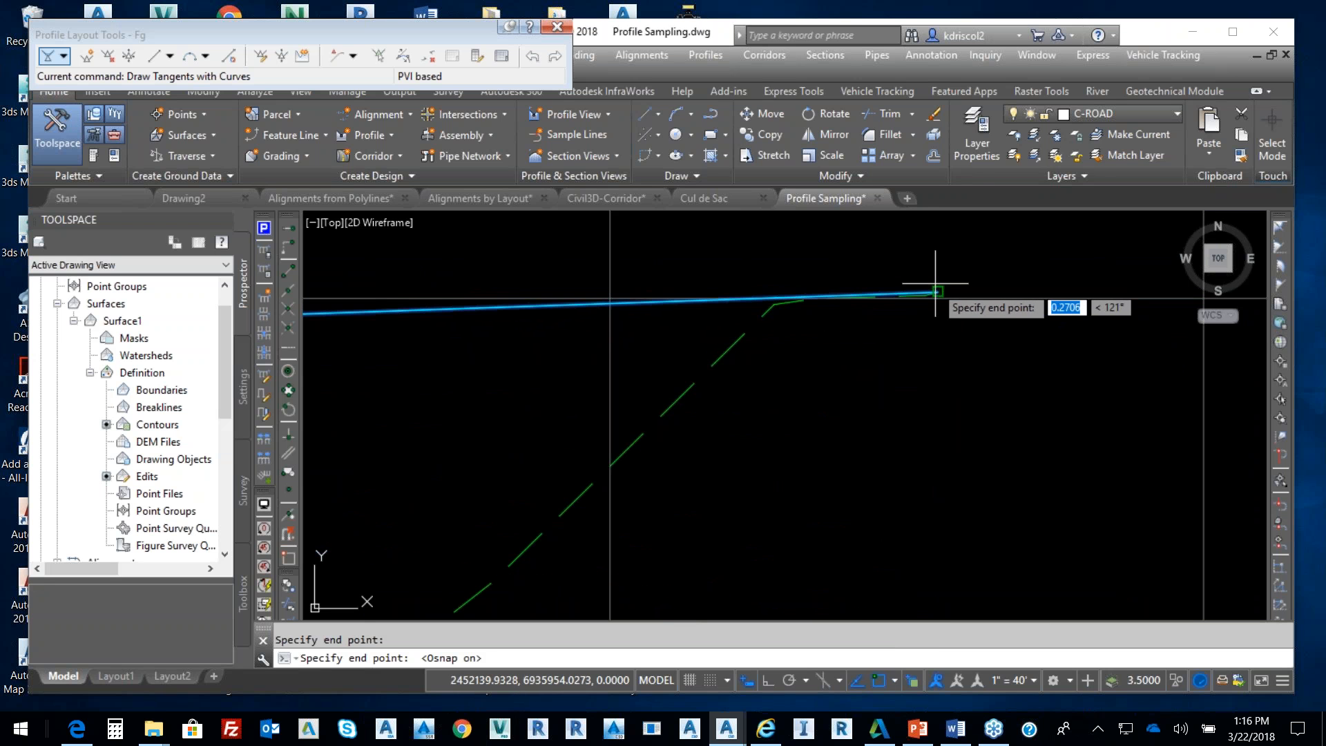
{"action": "key", "text": "Return"}
{"action": "scroll", "coordinate": [832, 355], "scroll_direction": "down", "scroll_amount": 5}
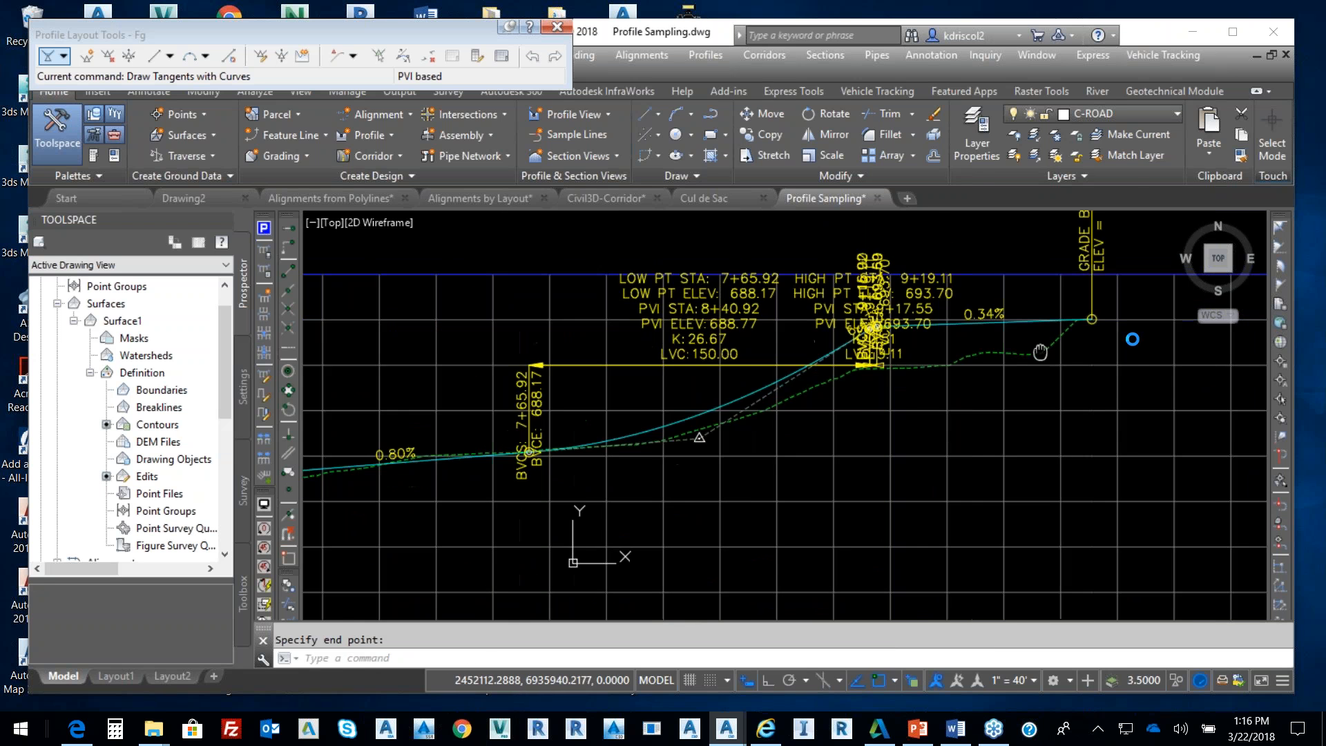
{"action": "scroll", "coordinate": [1125, 367], "scroll_direction": "down", "scroll_amount": 3}
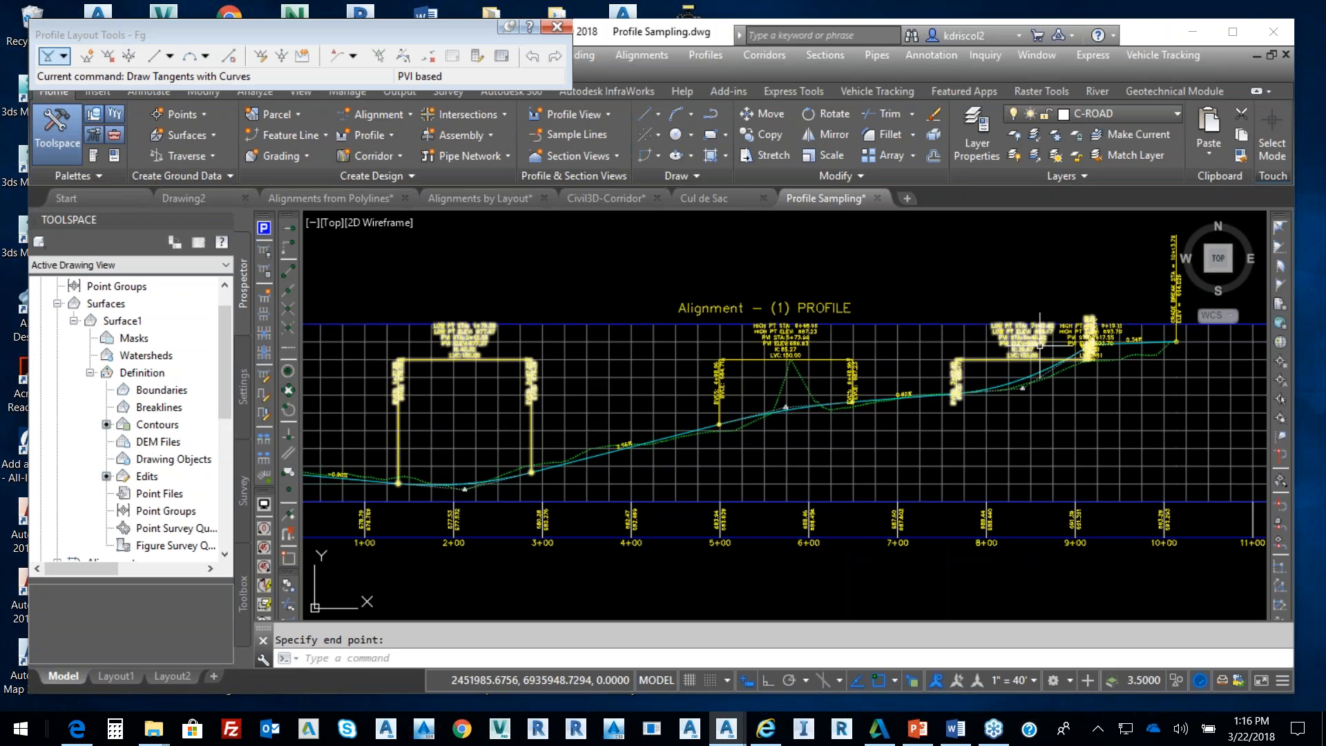
Drag the sag curve labels near stations 8+00 and 2+00 to clearer positions
{"action": "left_click", "coordinate": [1024, 359]}
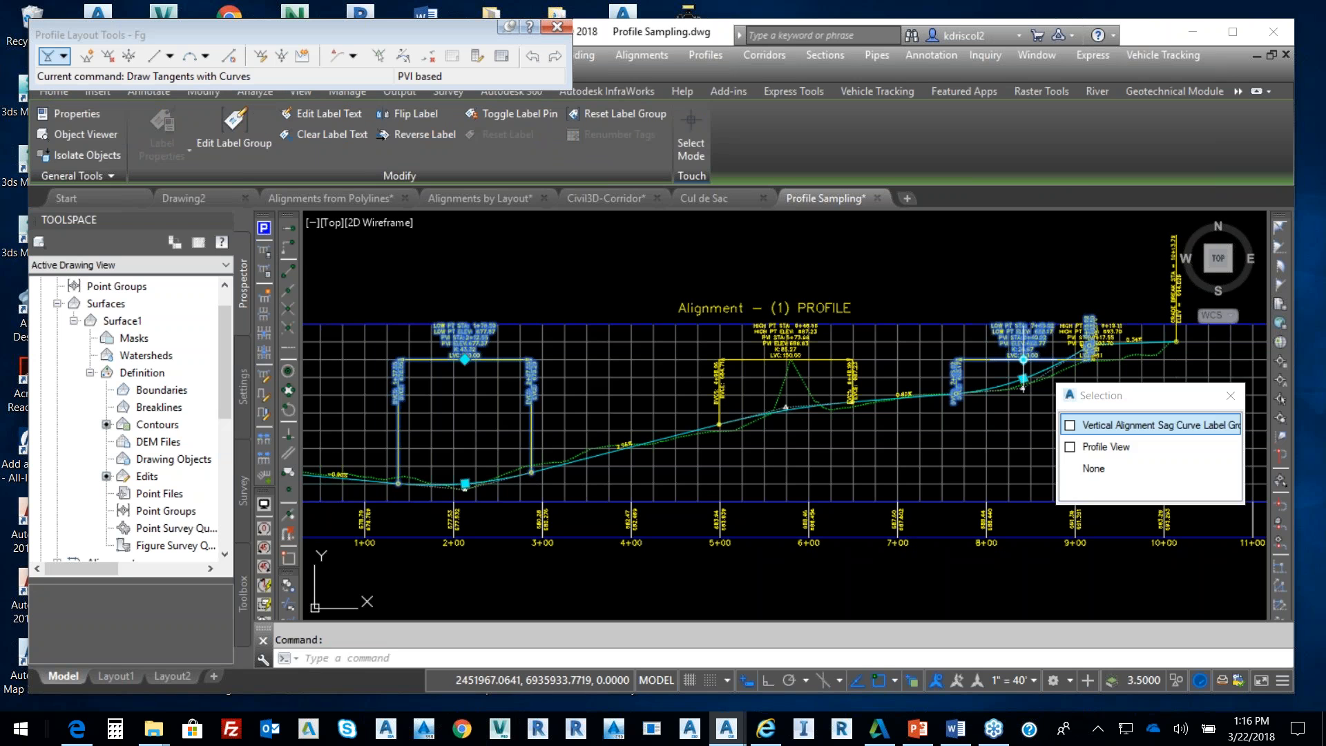
{"action": "left_click", "coordinate": [1035, 361]}
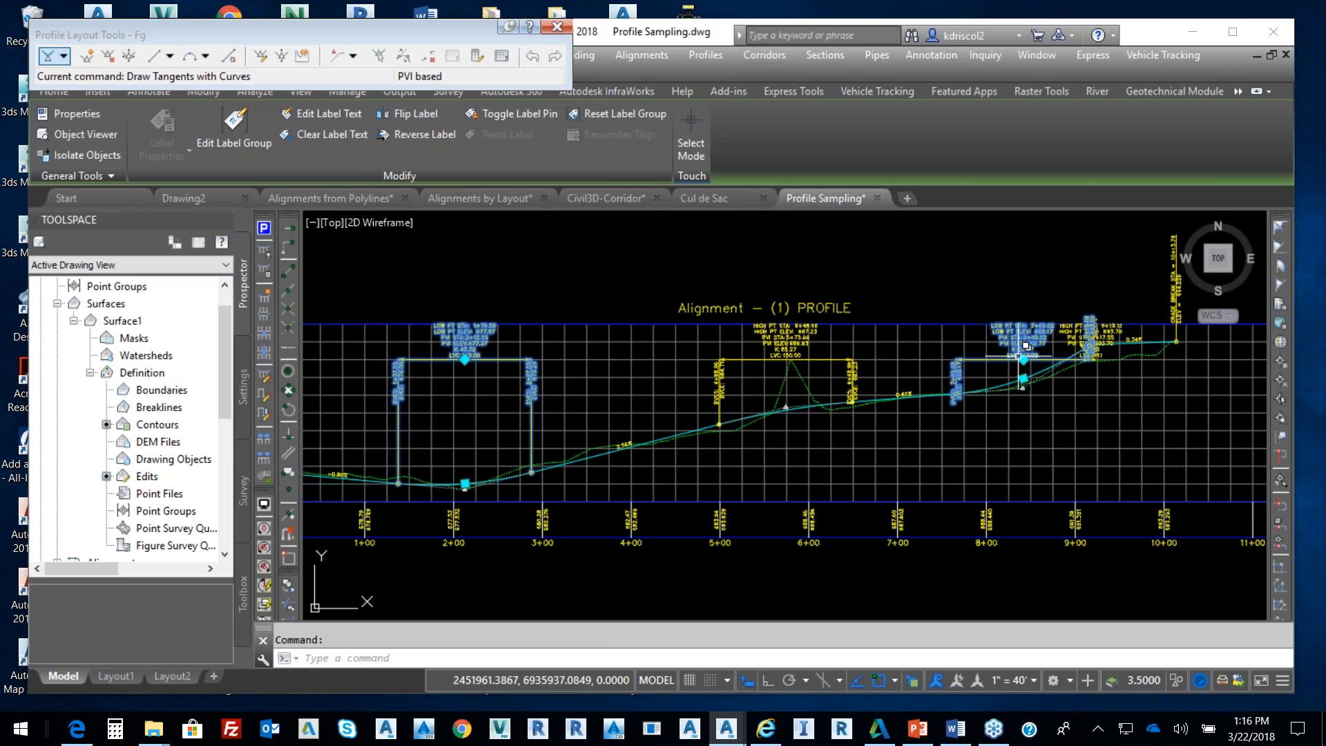
{"action": "left_click", "coordinate": [1024, 359]}
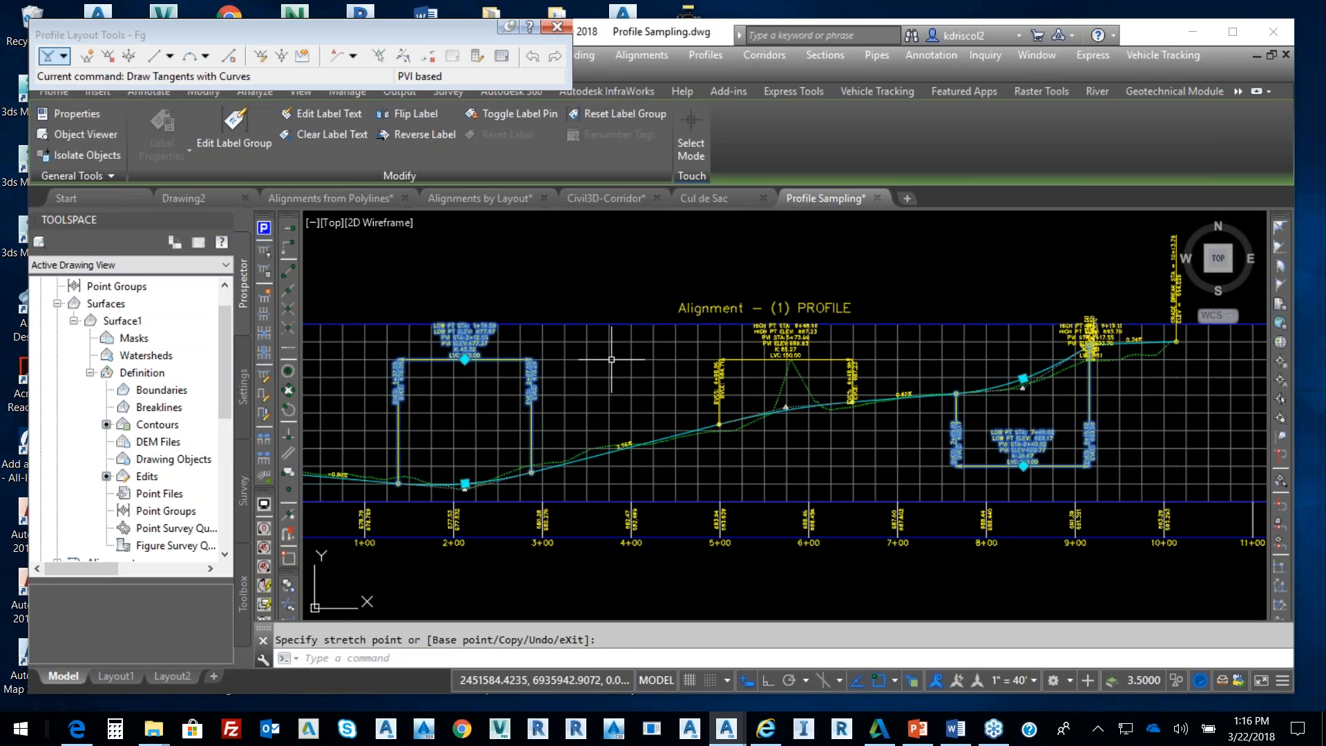
{"action": "left_click", "coordinate": [465, 360]}
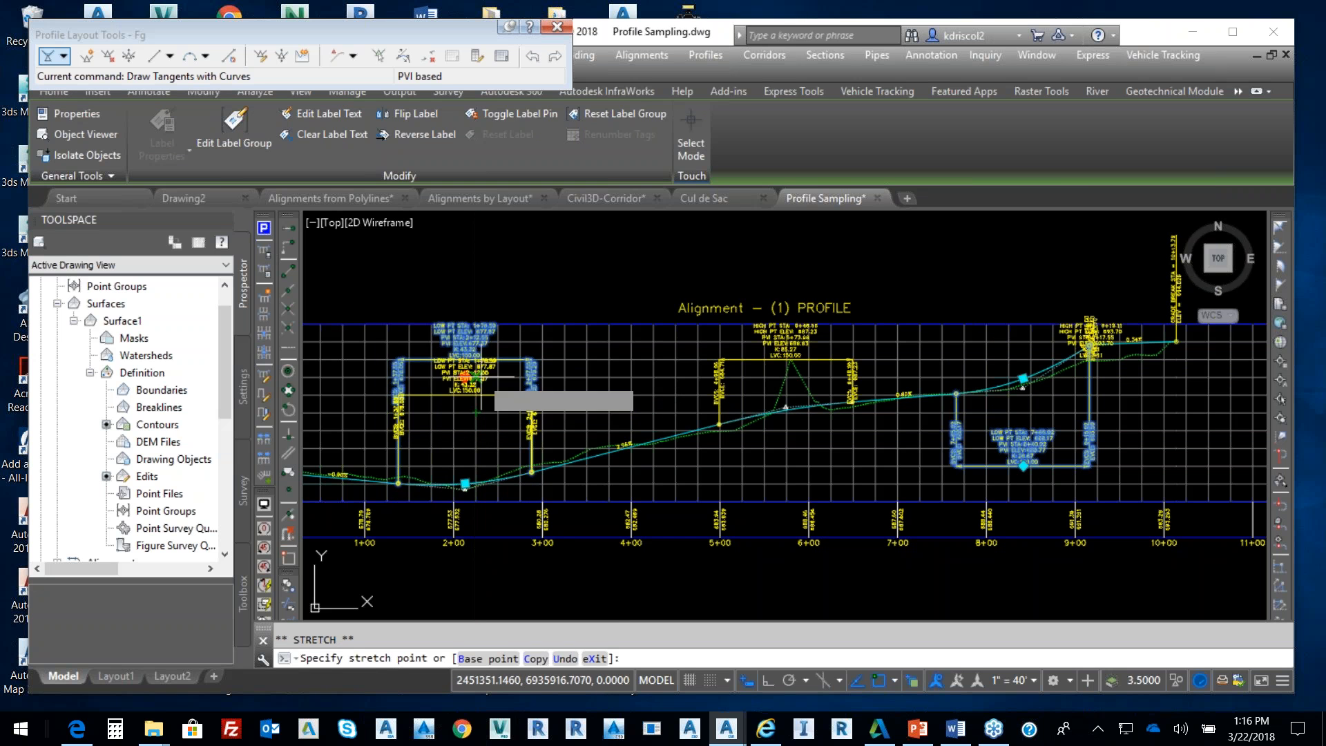
{"action": "left_click", "coordinate": [465, 395]}
{"action": "key", "text": "Escape"}
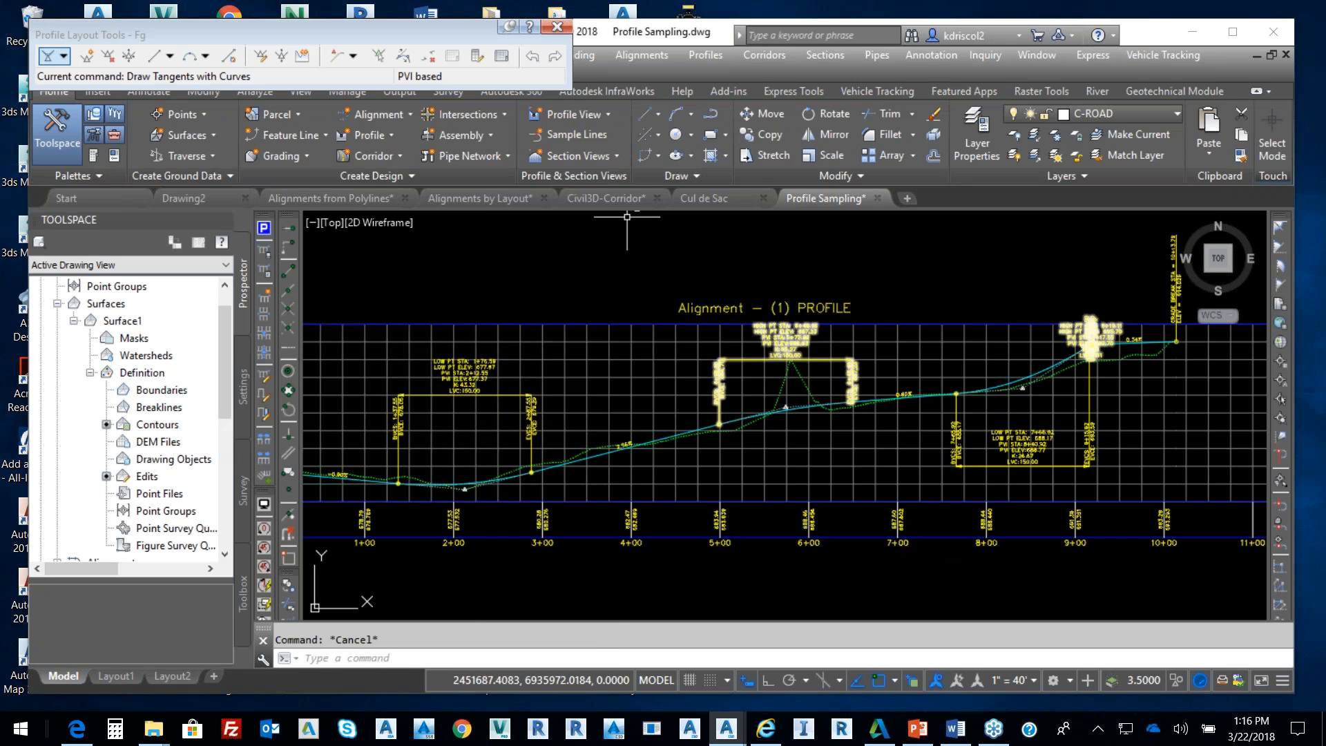
Close the floating Profile Layout Tools toolbar
{"action": "left_click", "coordinate": [556, 27]}
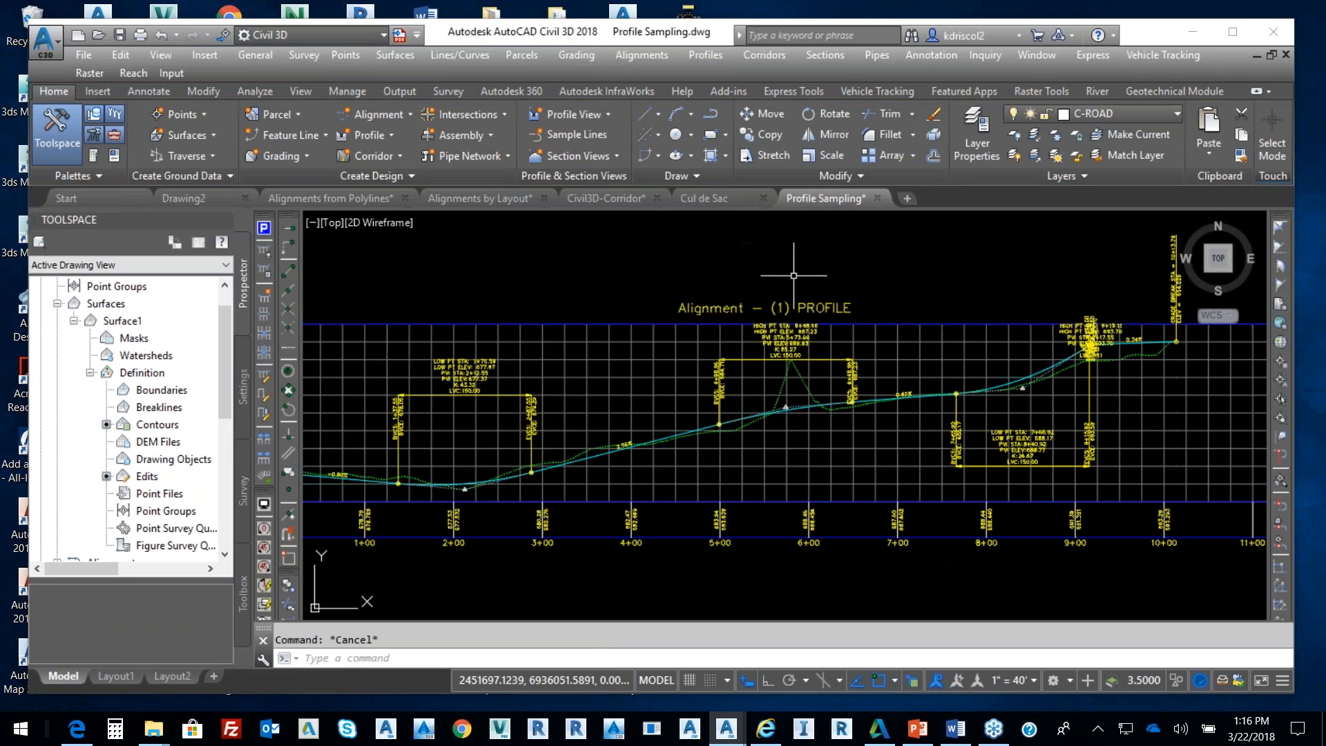
{"action": "middle_click_drag", "start_coordinate": [828, 335], "coordinate": [890, 290]}
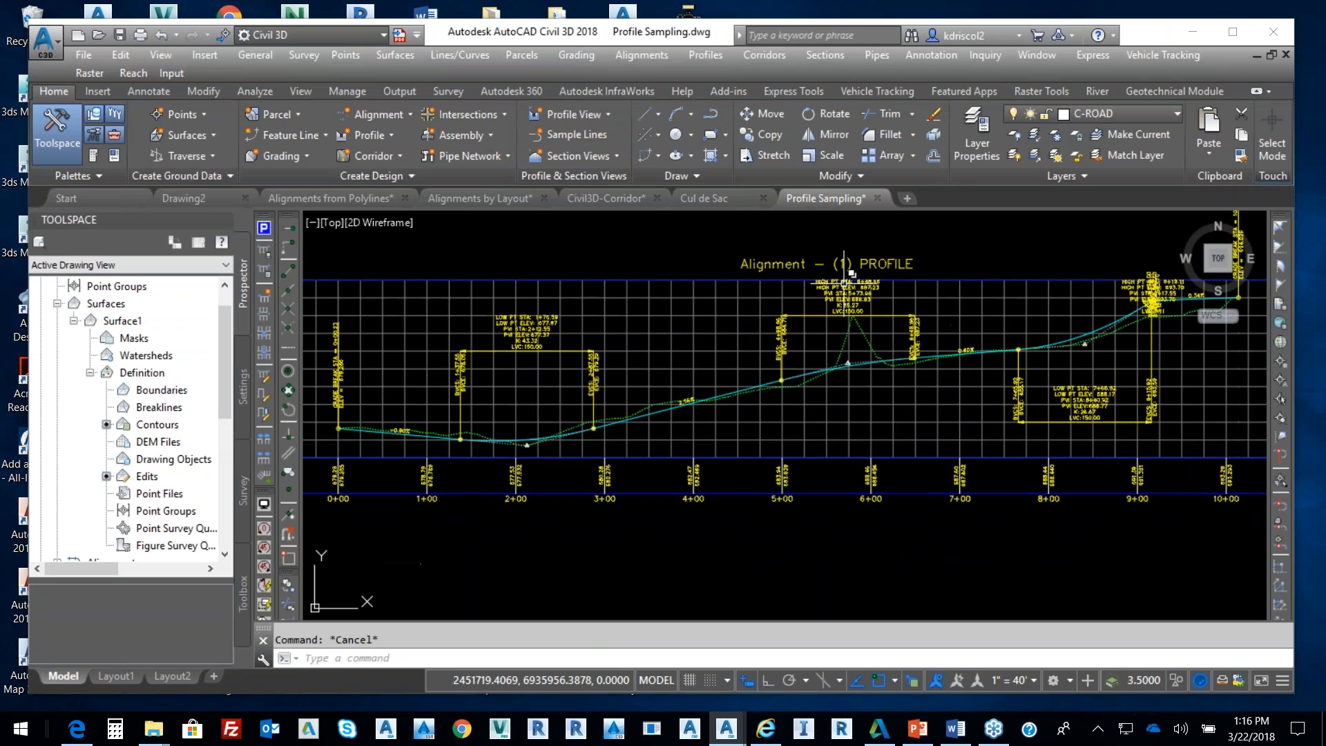
{"action": "scroll", "coordinate": [875, 311], "scroll_direction": "down", "scroll_amount": 3}
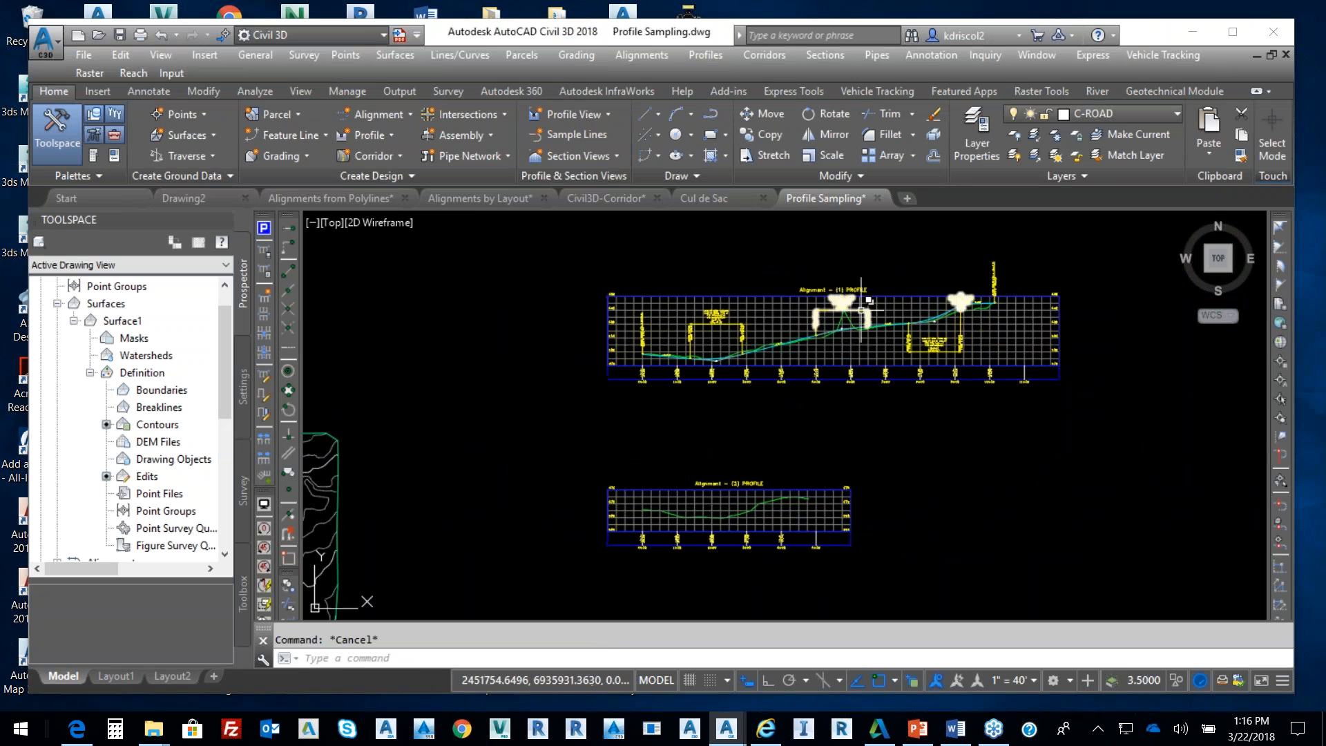
Set Profile2 of the Alignment - (1) profile view's data band to Fg
{"action": "left_click", "coordinate": [863, 331]}
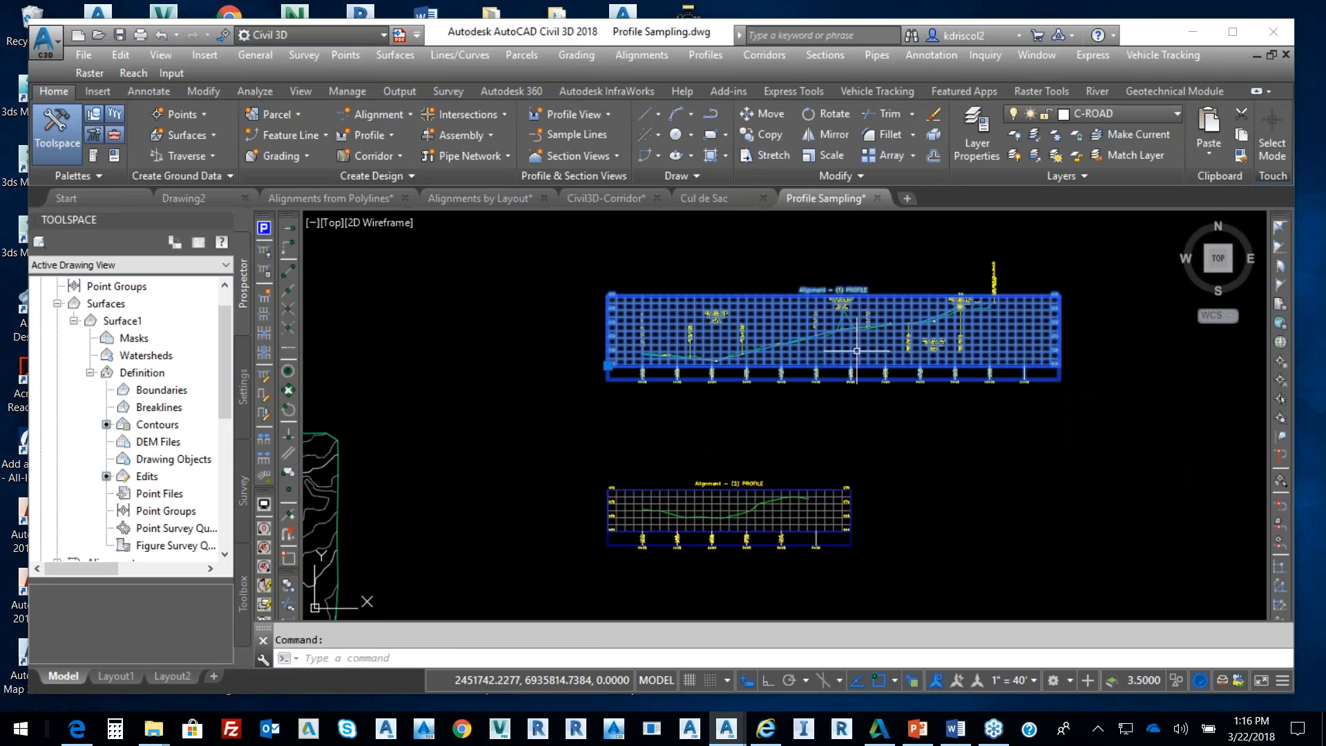
{"action": "right_click", "coordinate": [860, 334]}
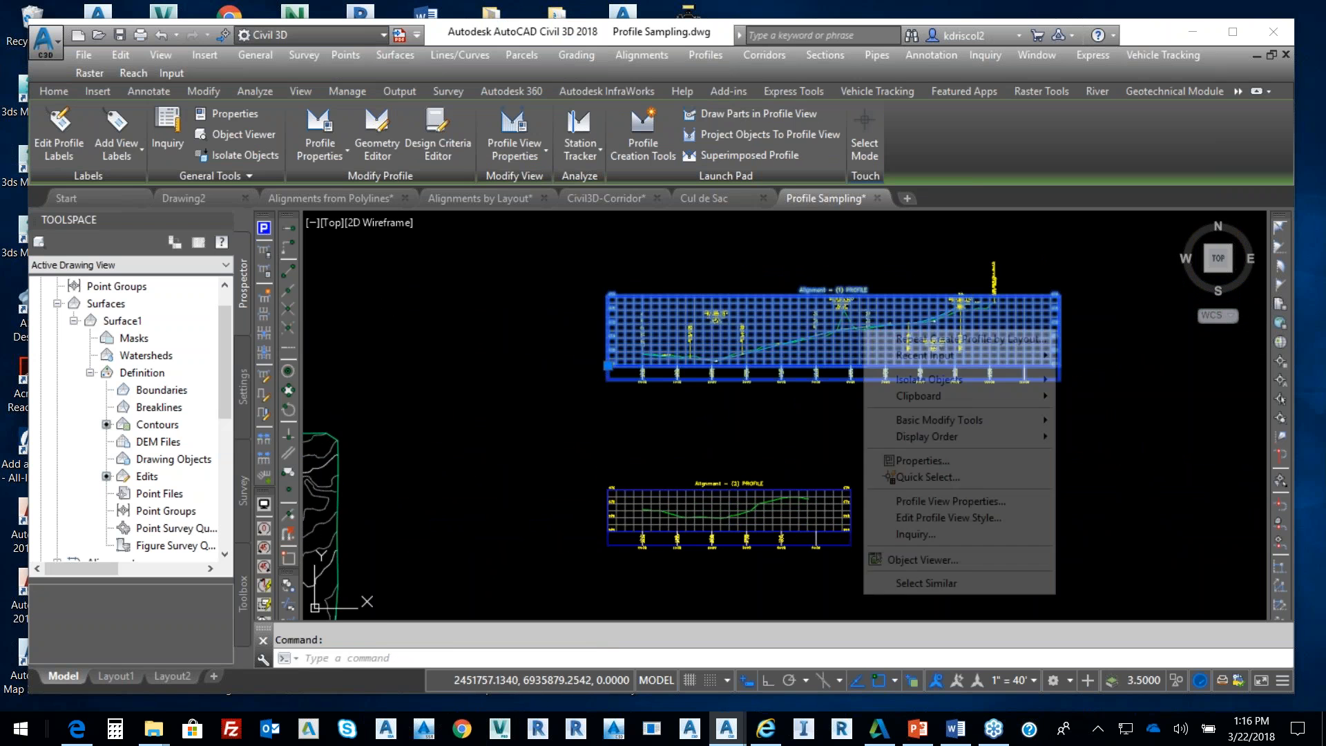
{"action": "left_click", "coordinate": [966, 503]}
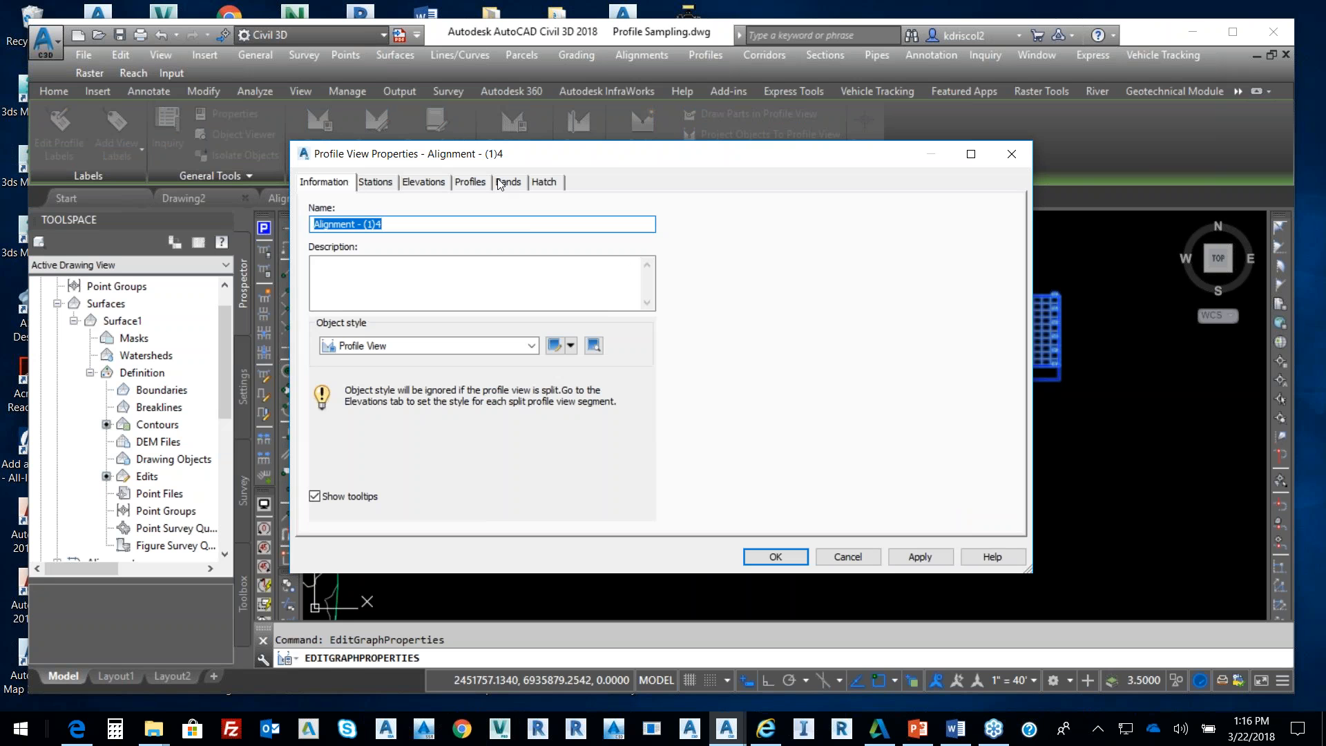
{"action": "left_click", "coordinate": [512, 181]}
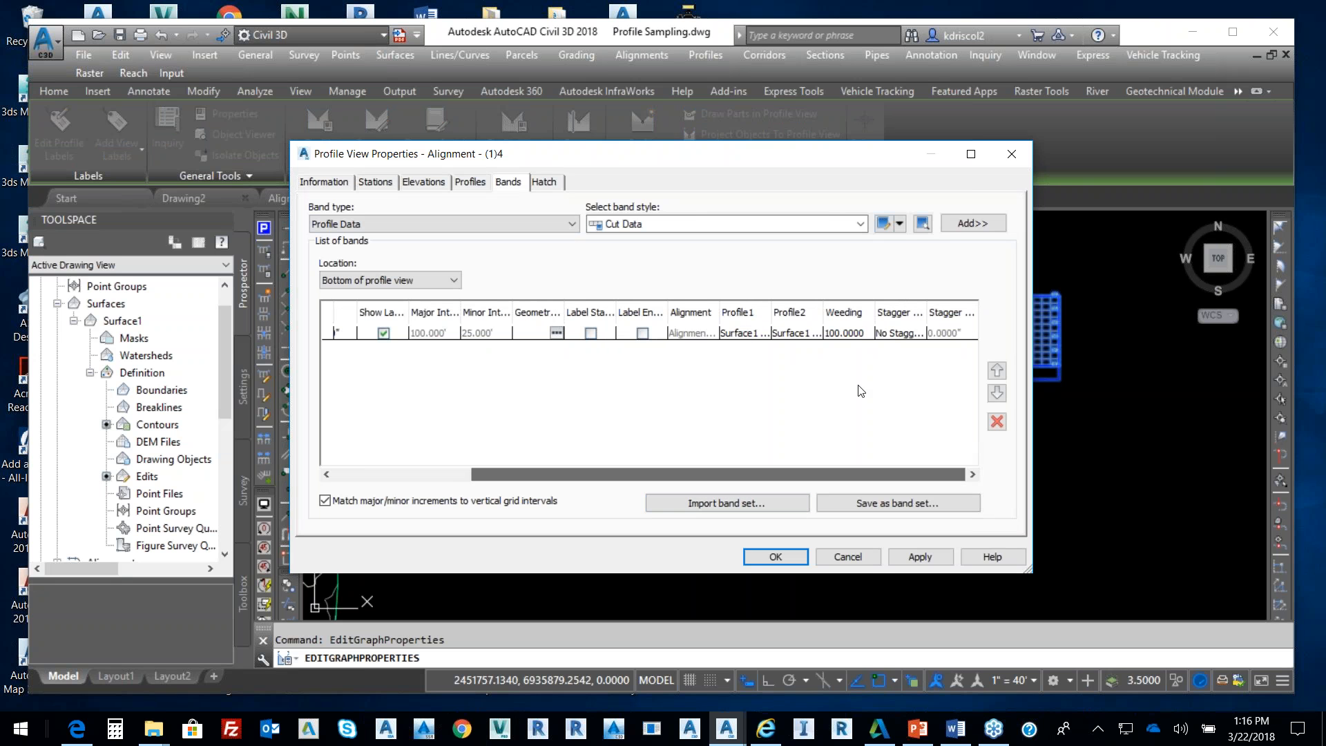
{"action": "left_click", "coordinate": [764, 333]}
{"action": "left_click", "coordinate": [761, 337]}
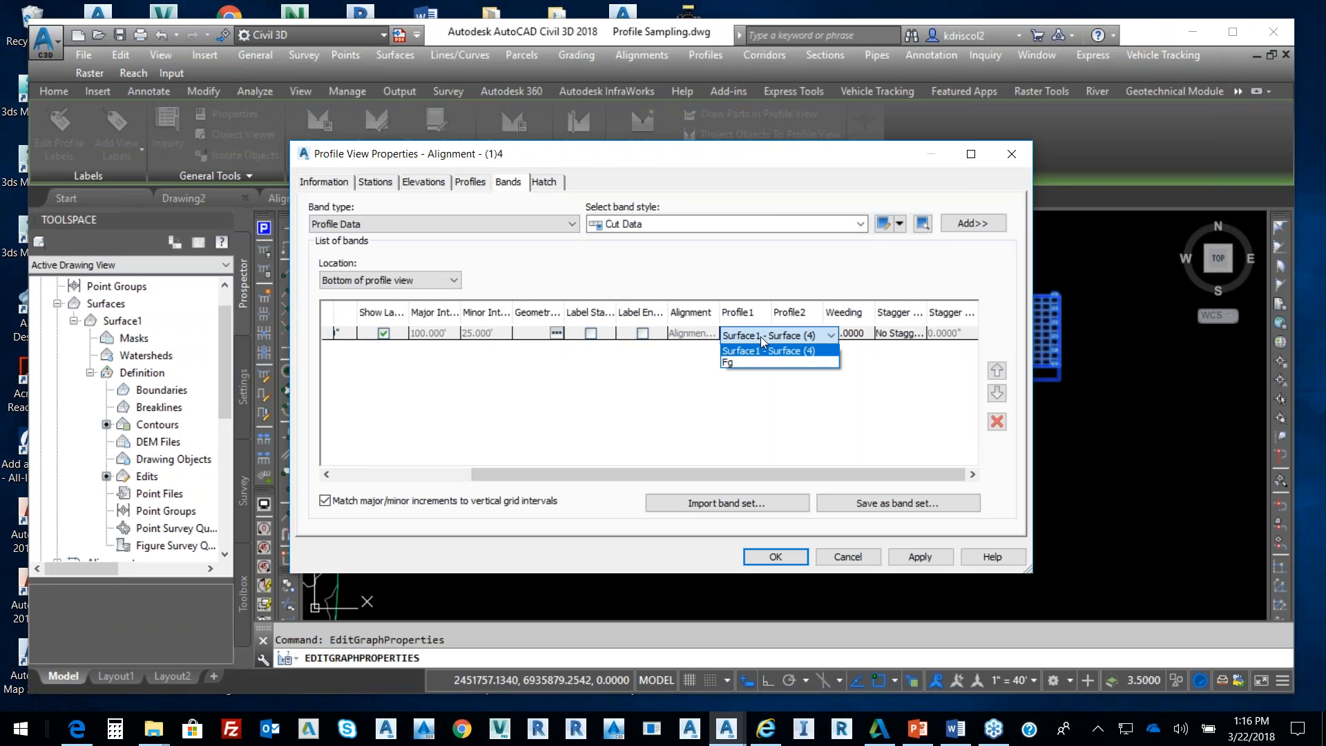
{"action": "left_click", "coordinate": [761, 337]}
{"action": "left_click", "coordinate": [799, 335]}
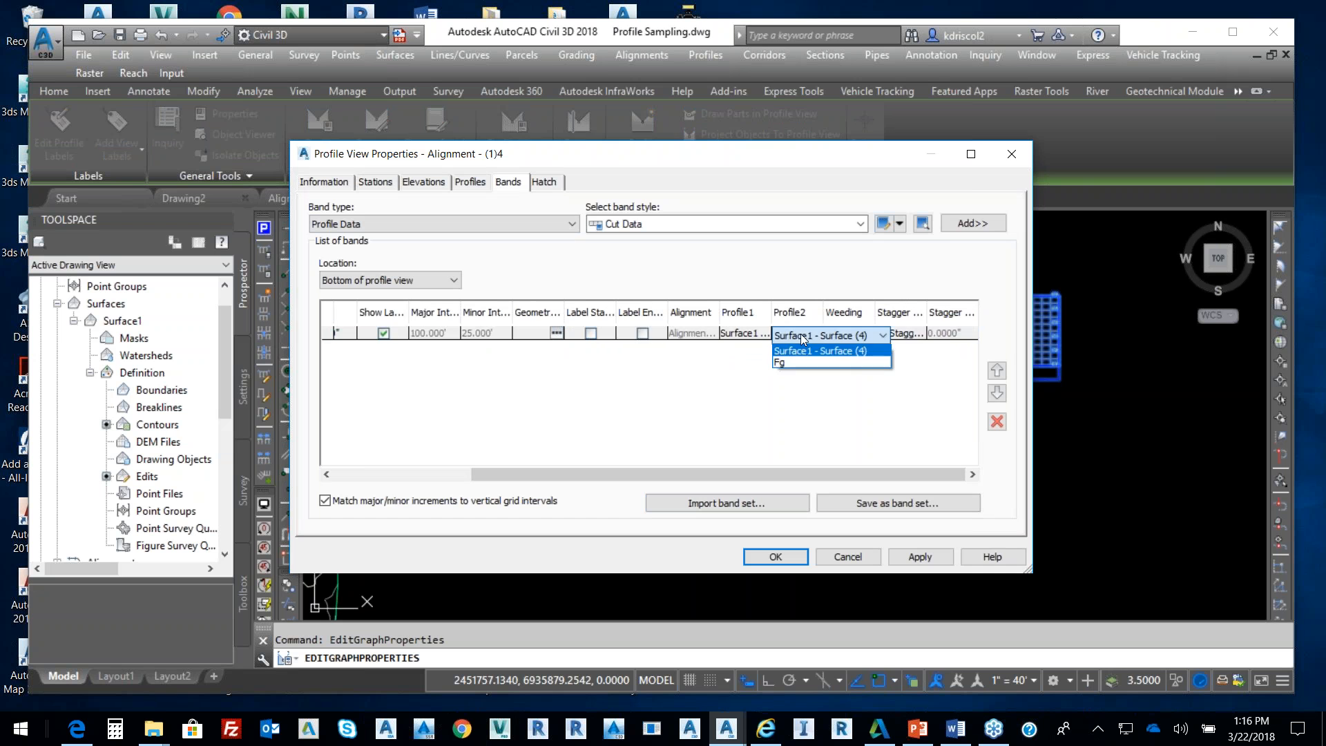
{"action": "left_click", "coordinate": [780, 363]}
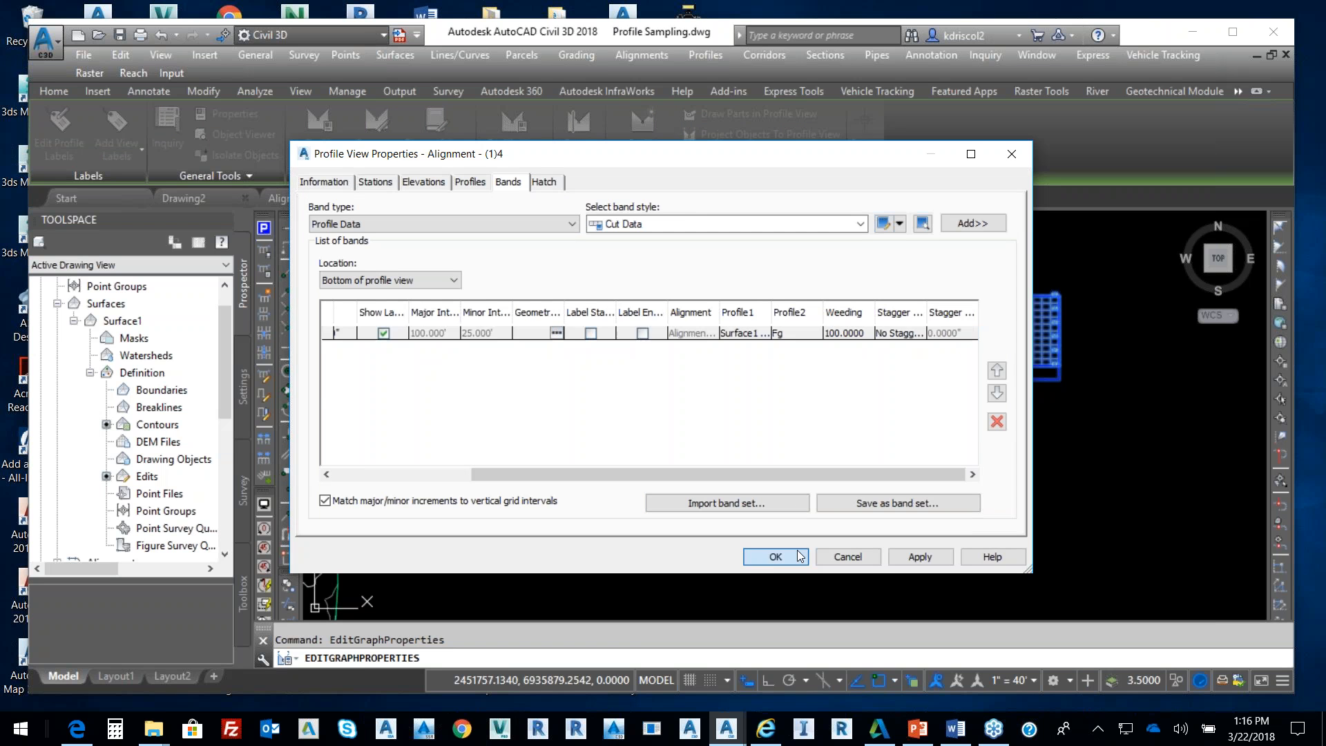
{"action": "left_click", "coordinate": [800, 556]}
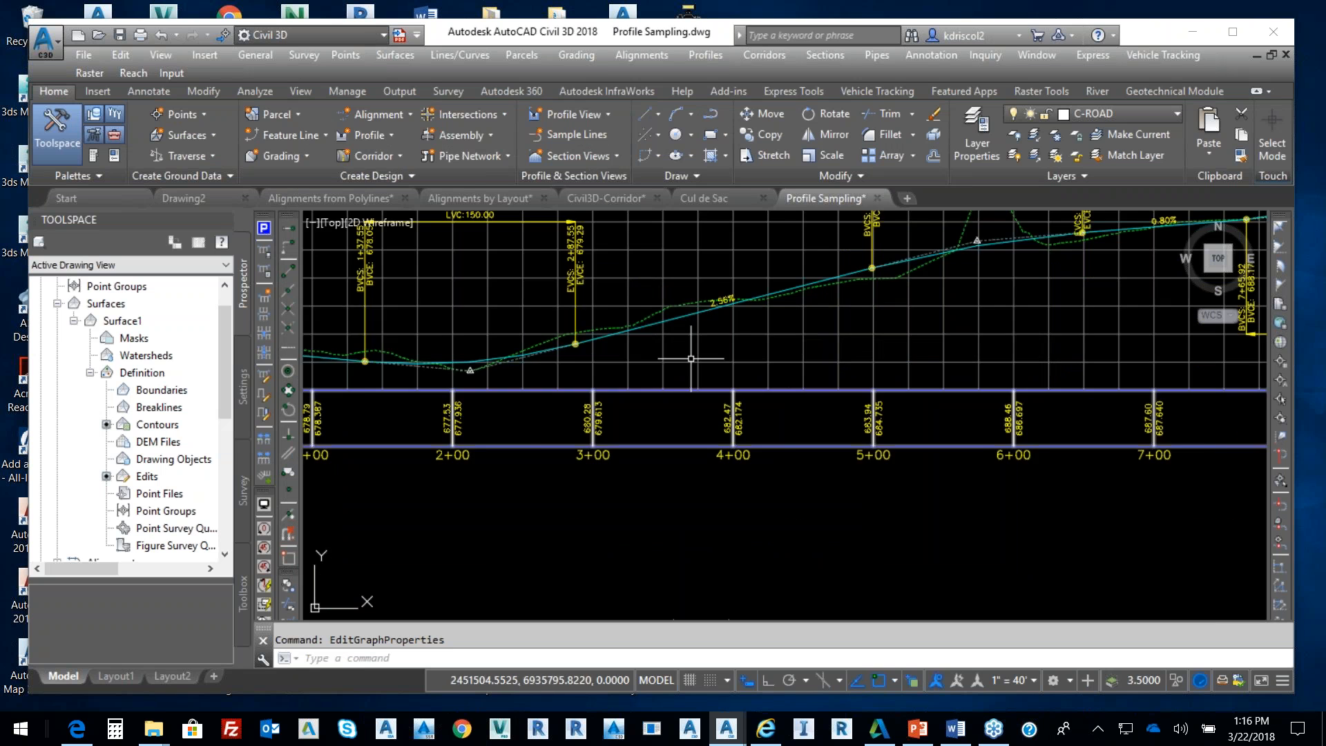
{"action": "scroll", "coordinate": [663, 362], "scroll_direction": "up", "scroll_amount": 2}
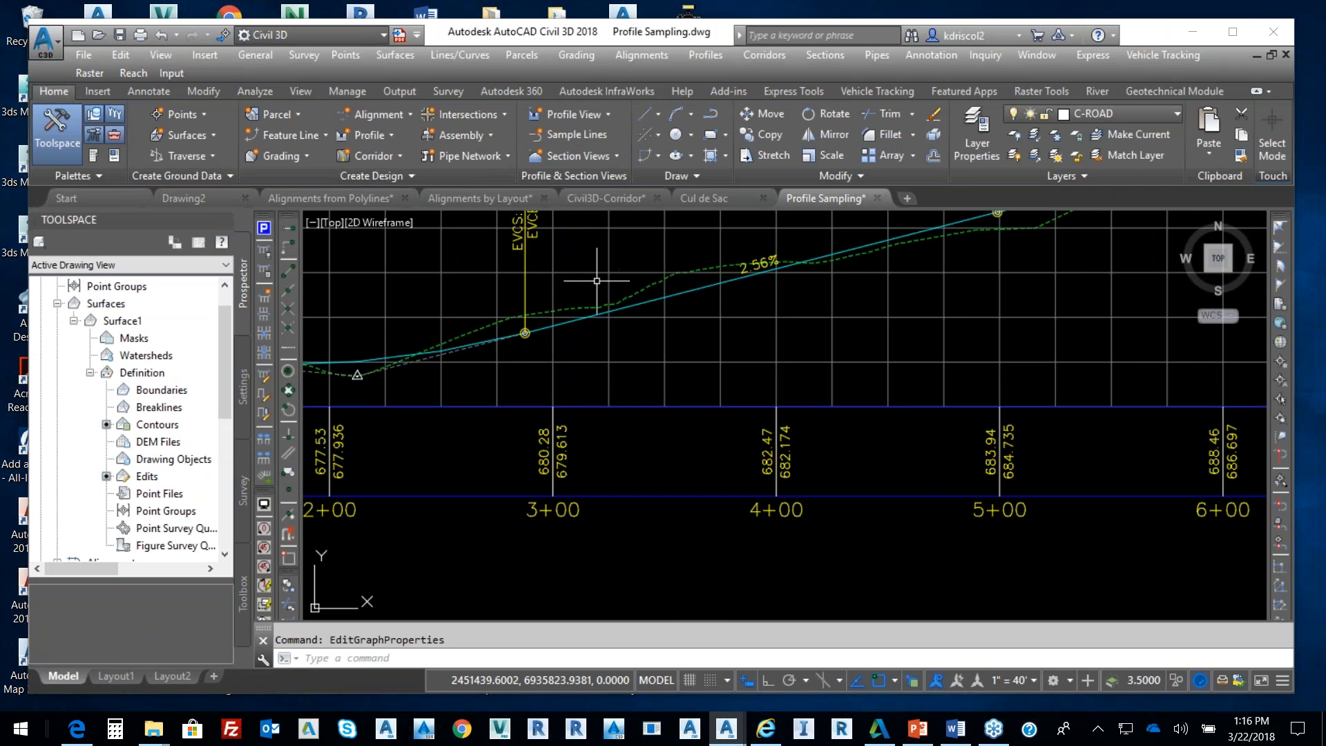
{"action": "scroll", "coordinate": [597, 280], "scroll_direction": "down", "scroll_amount": 6}
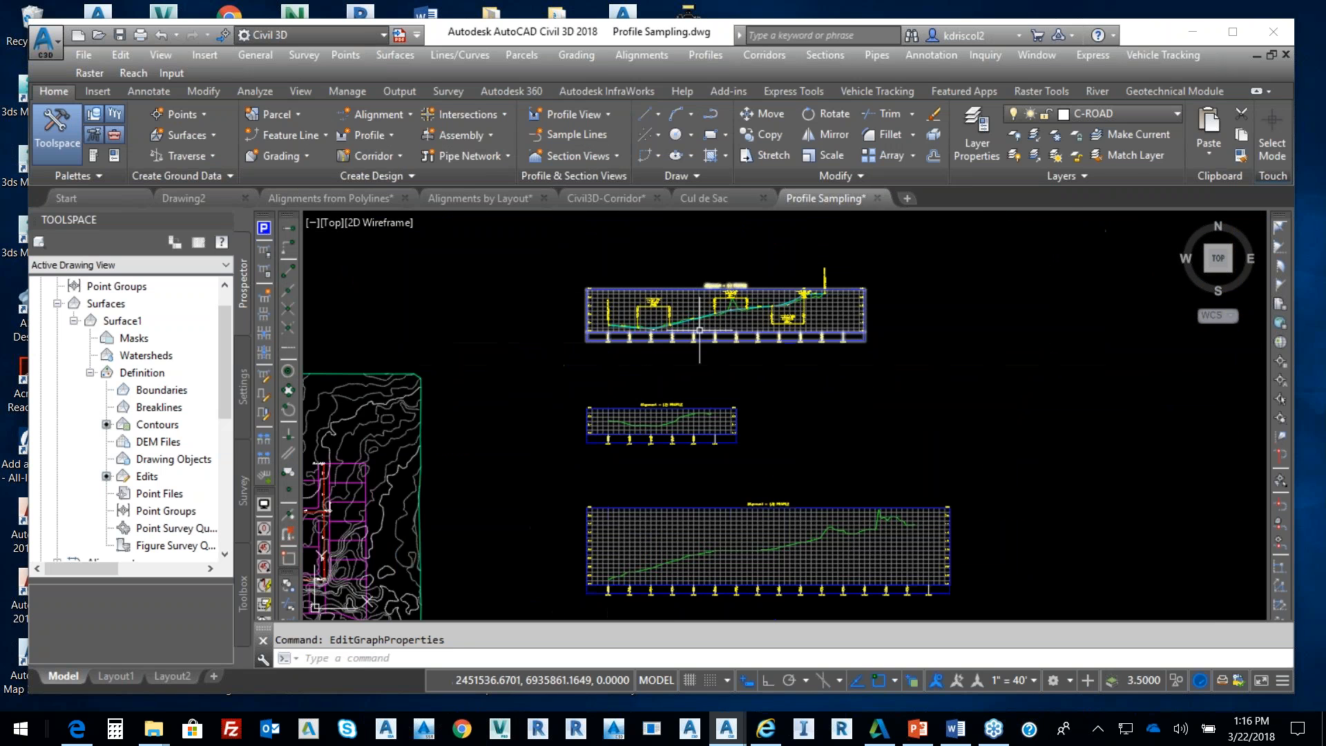
{"action": "middle_click_drag", "start_coordinate": [698, 313], "coordinate": [708, 308]}
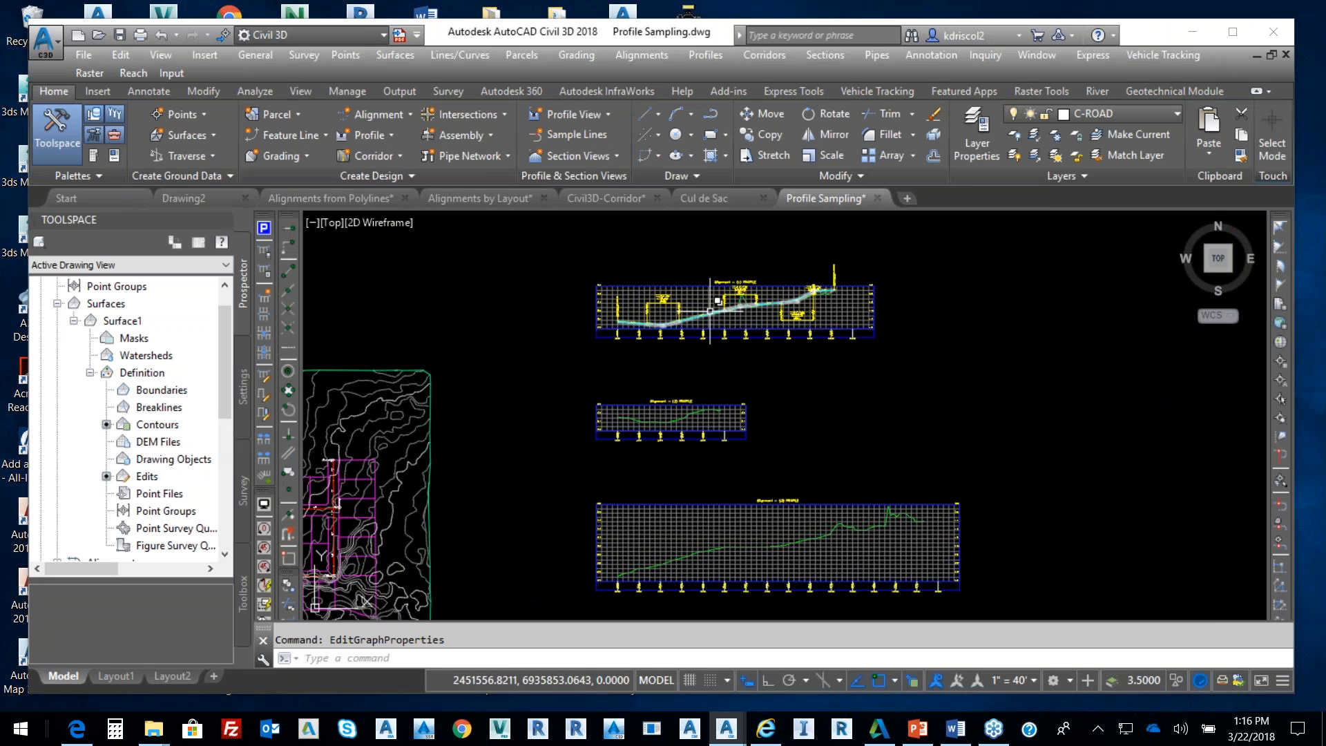
{"action": "middle_click_drag", "start_coordinate": [693, 335], "coordinate": [771, 334]}
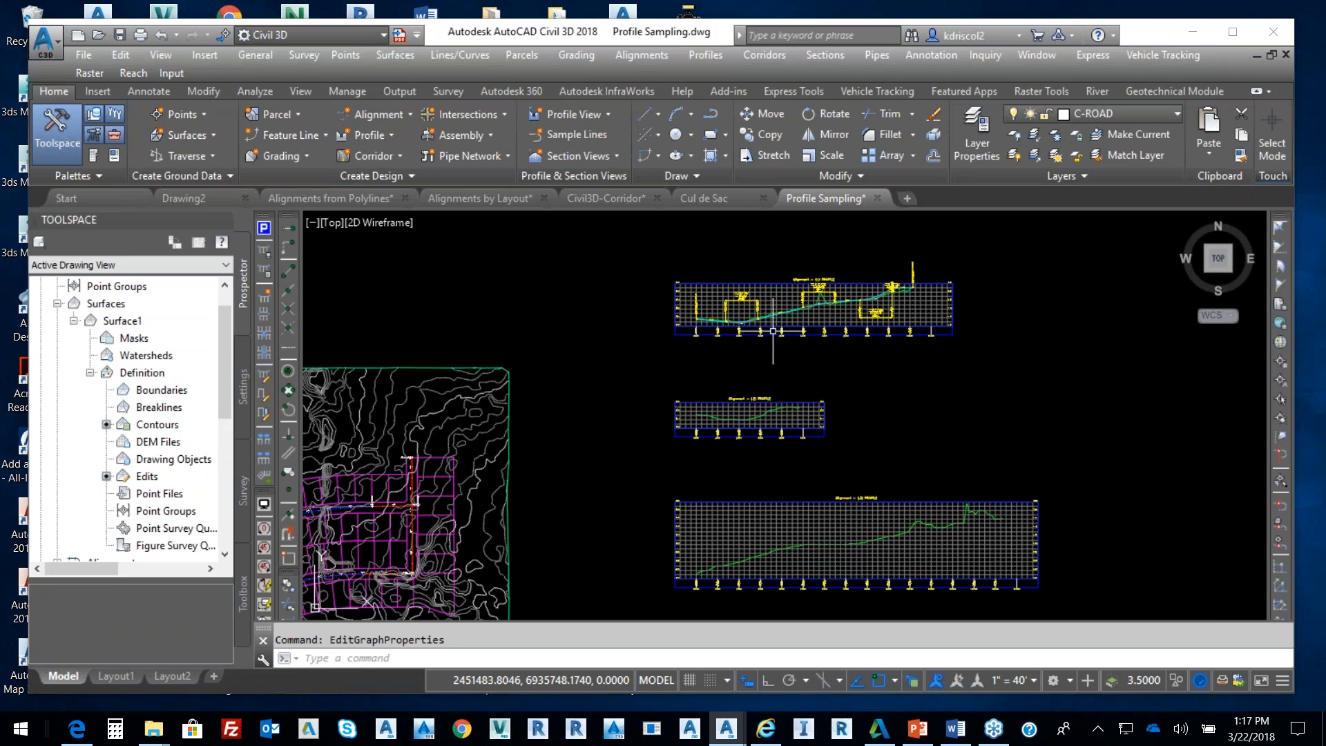
Browse the Daylight, Generic, Conditional, Trench Pipes, Retaining Walls, Rehab and Curbs subassembly palettes
{"action": "key", "text": "ctrl+3"}
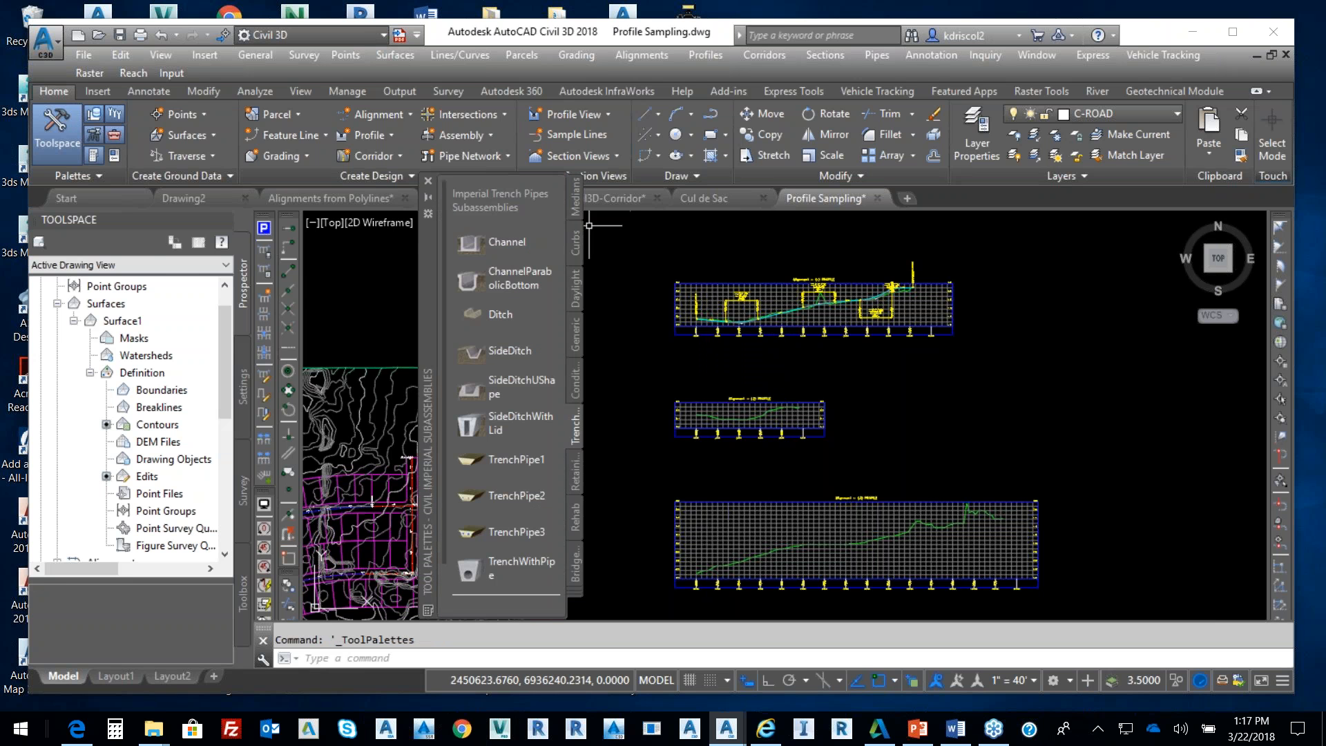
{"action": "left_click", "coordinate": [573, 305]}
{"action": "left_click", "coordinate": [575, 338]}
{"action": "left_click", "coordinate": [579, 377]}
{"action": "left_click", "coordinate": [577, 442]}
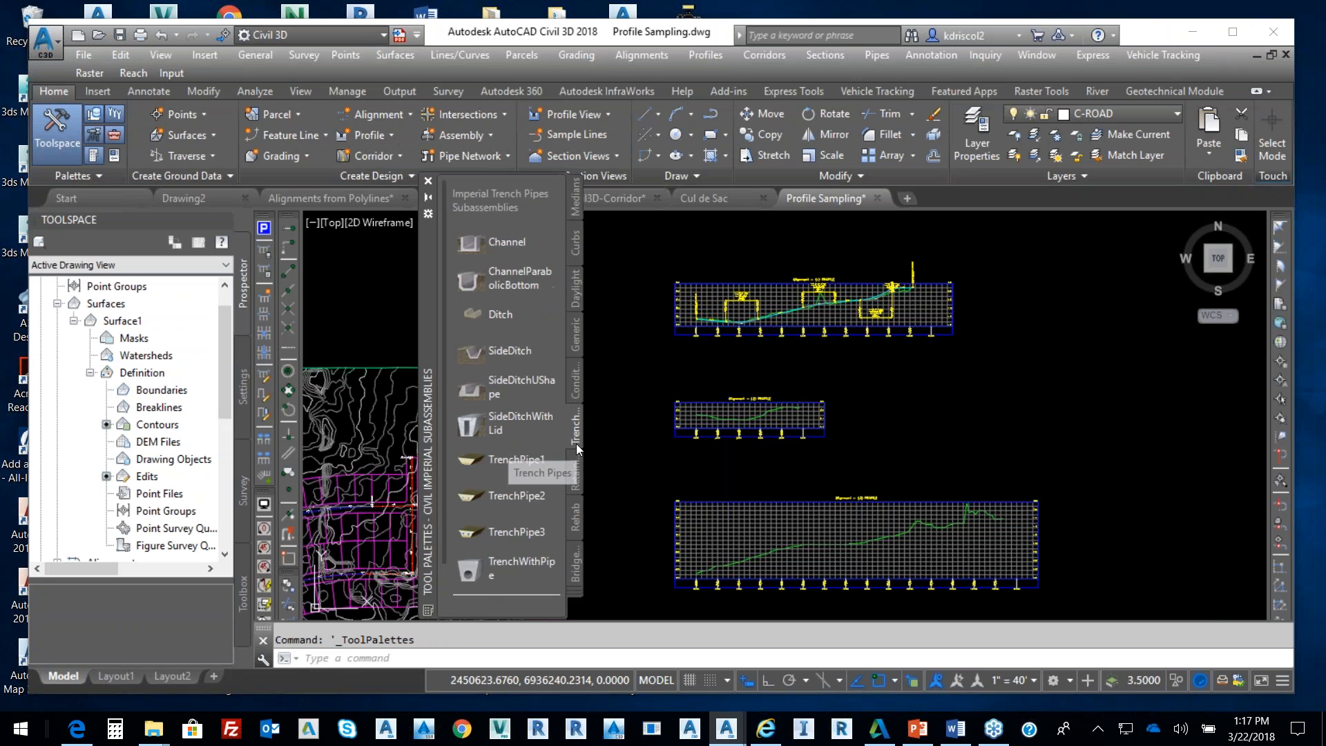
{"action": "left_click", "coordinate": [578, 464]}
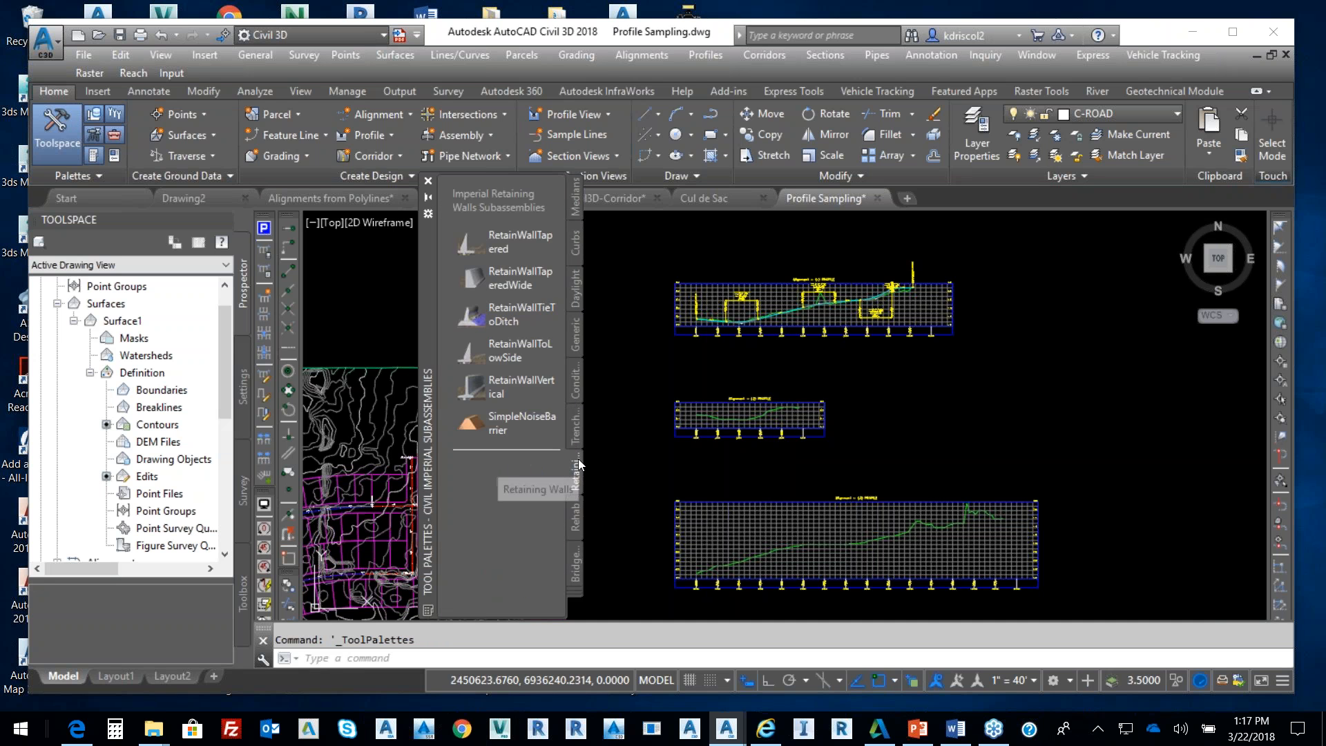
{"action": "left_click", "coordinate": [579, 522]}
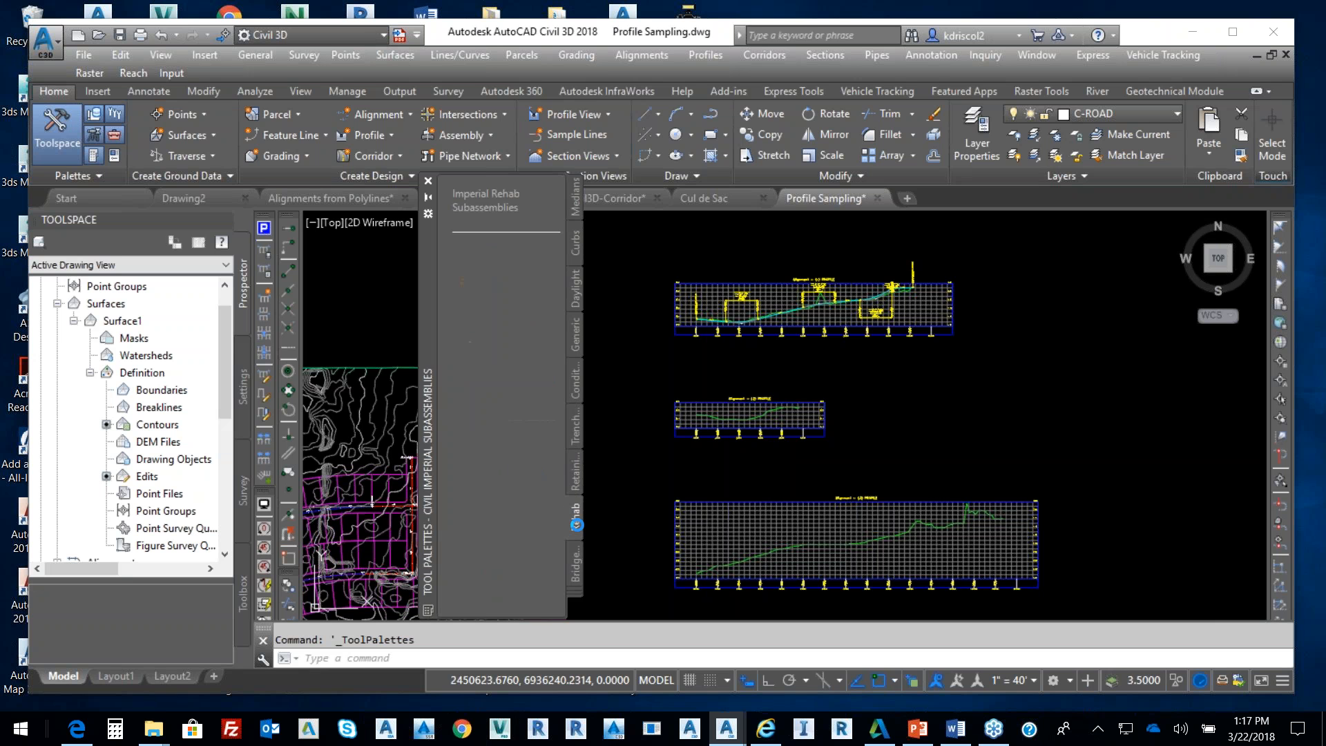
{"action": "left_click", "coordinate": [576, 257]}
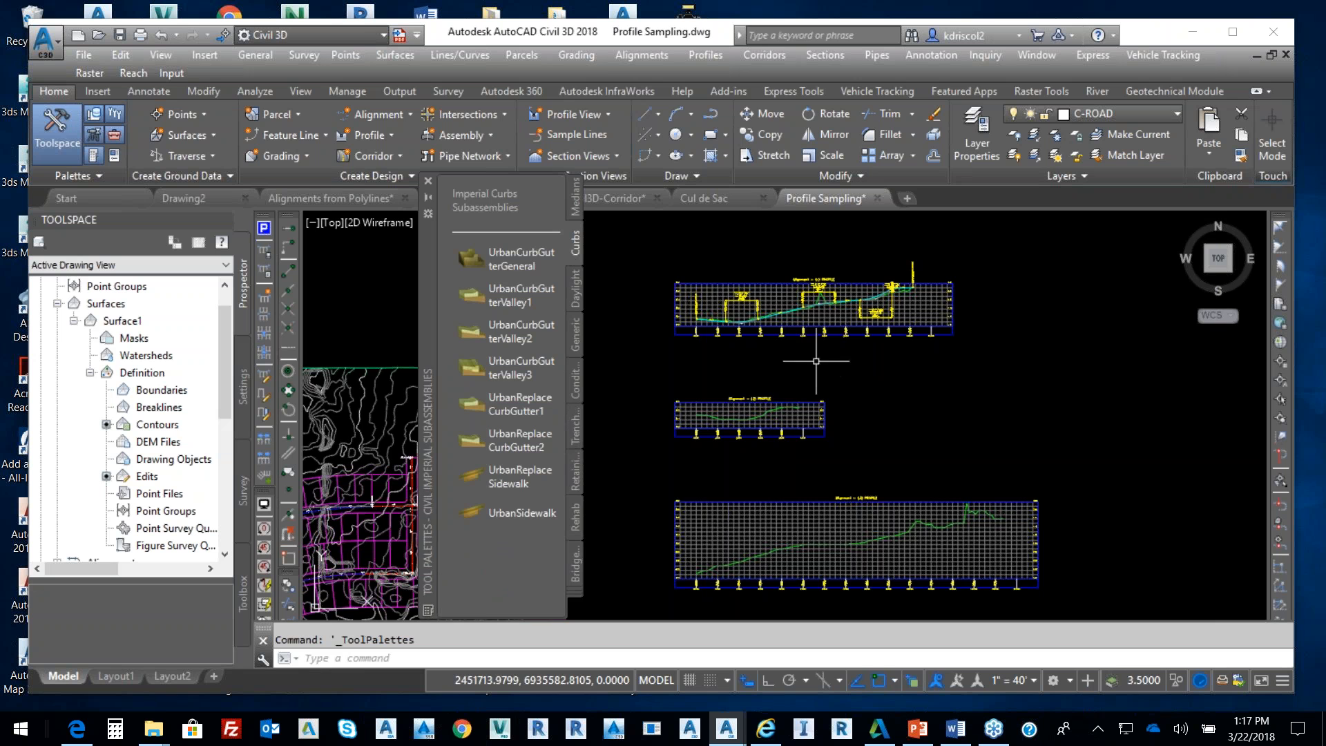
{"action": "scroll", "coordinate": [815, 349], "scroll_direction": "up", "scroll_amount": 3}
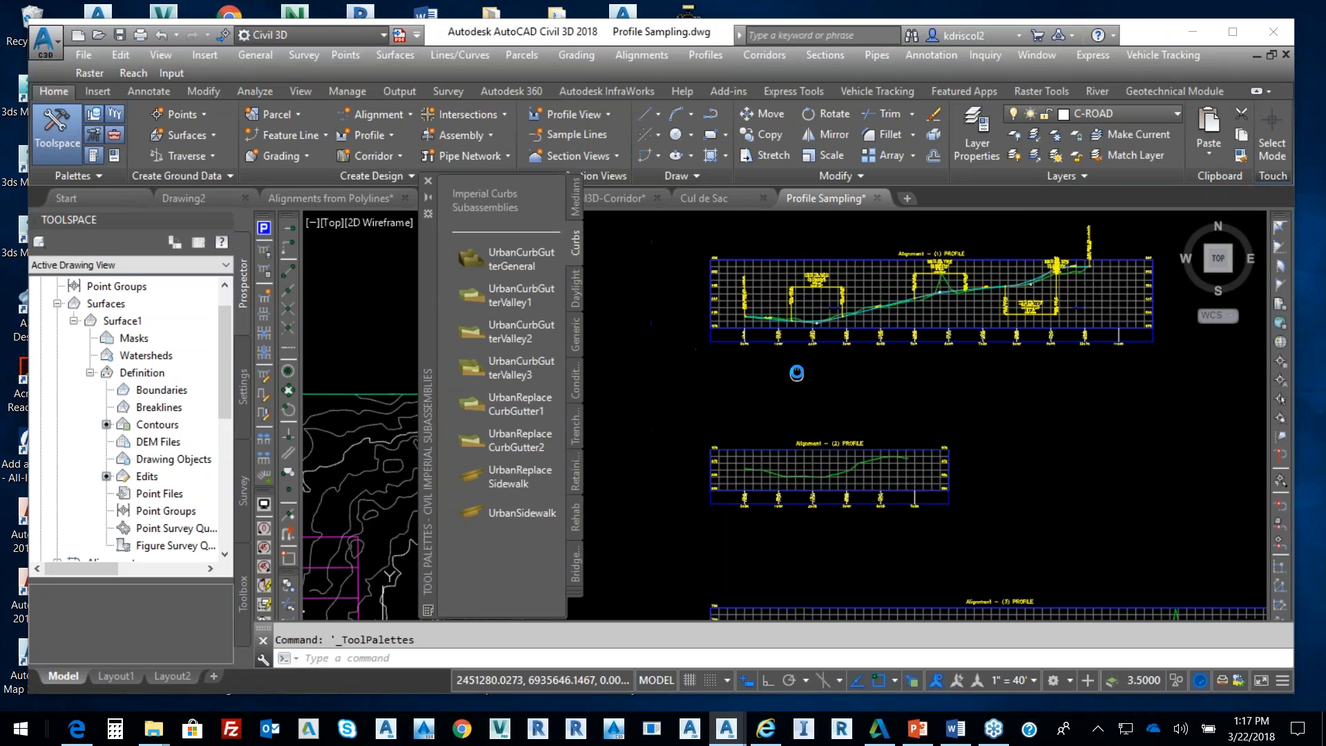
Switch the tool palette group to Assemblies - Imperial and launch Create Assembly
{"action": "left_click", "coordinate": [570, 596]}
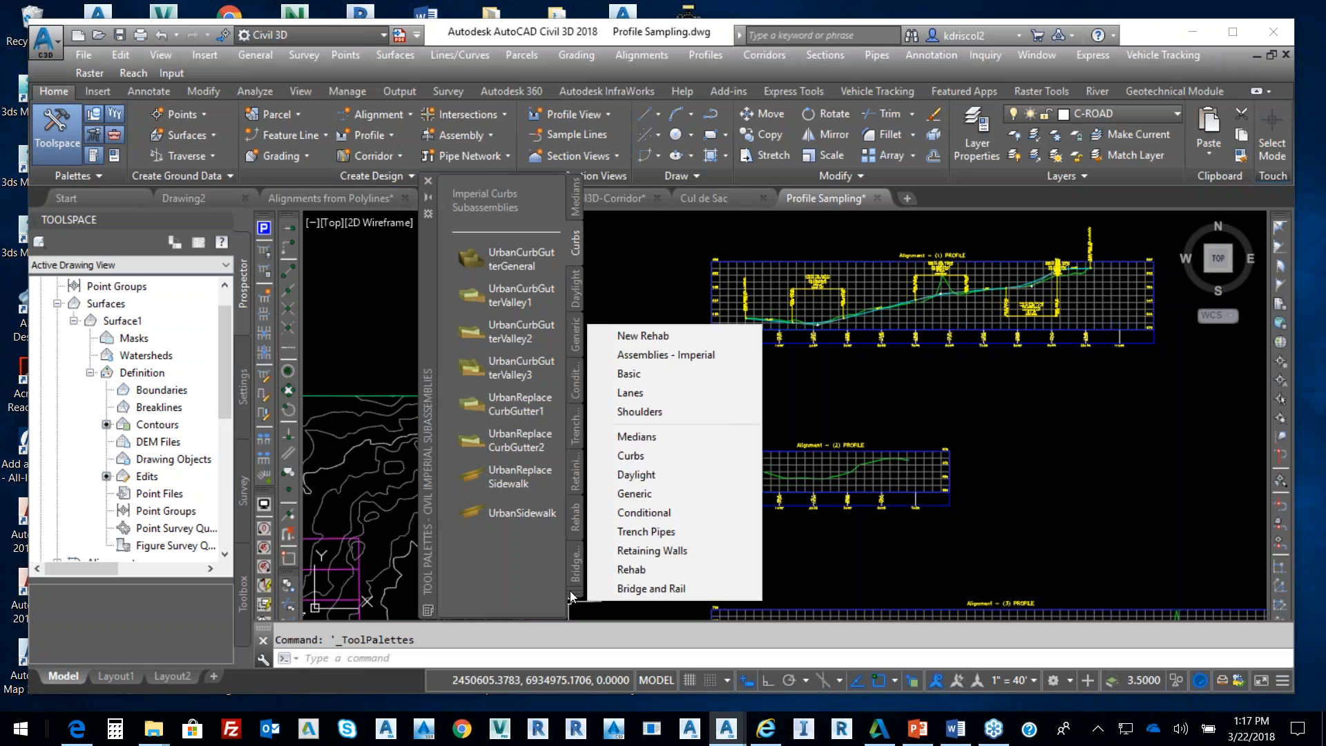
{"action": "left_click", "coordinate": [645, 355]}
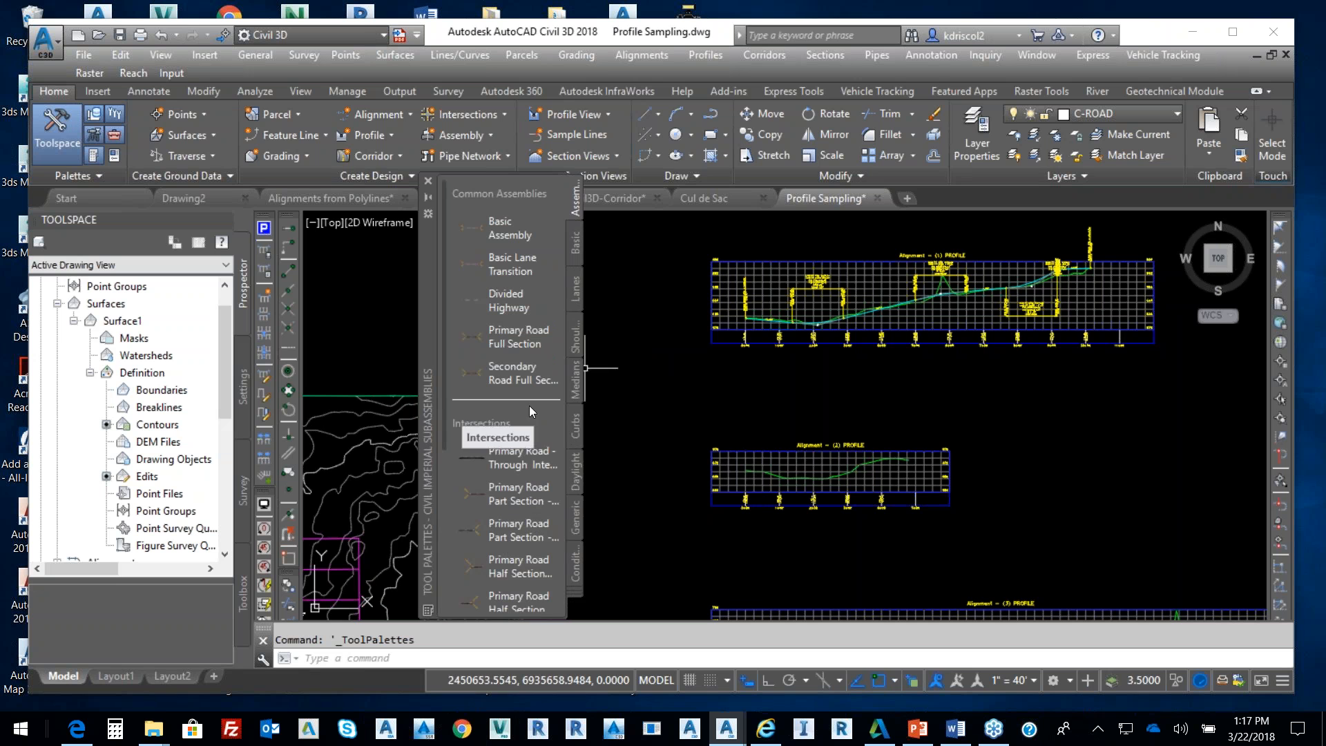
{"action": "left_click", "coordinate": [776, 61]}
{"action": "left_click", "coordinate": [799, 74]}
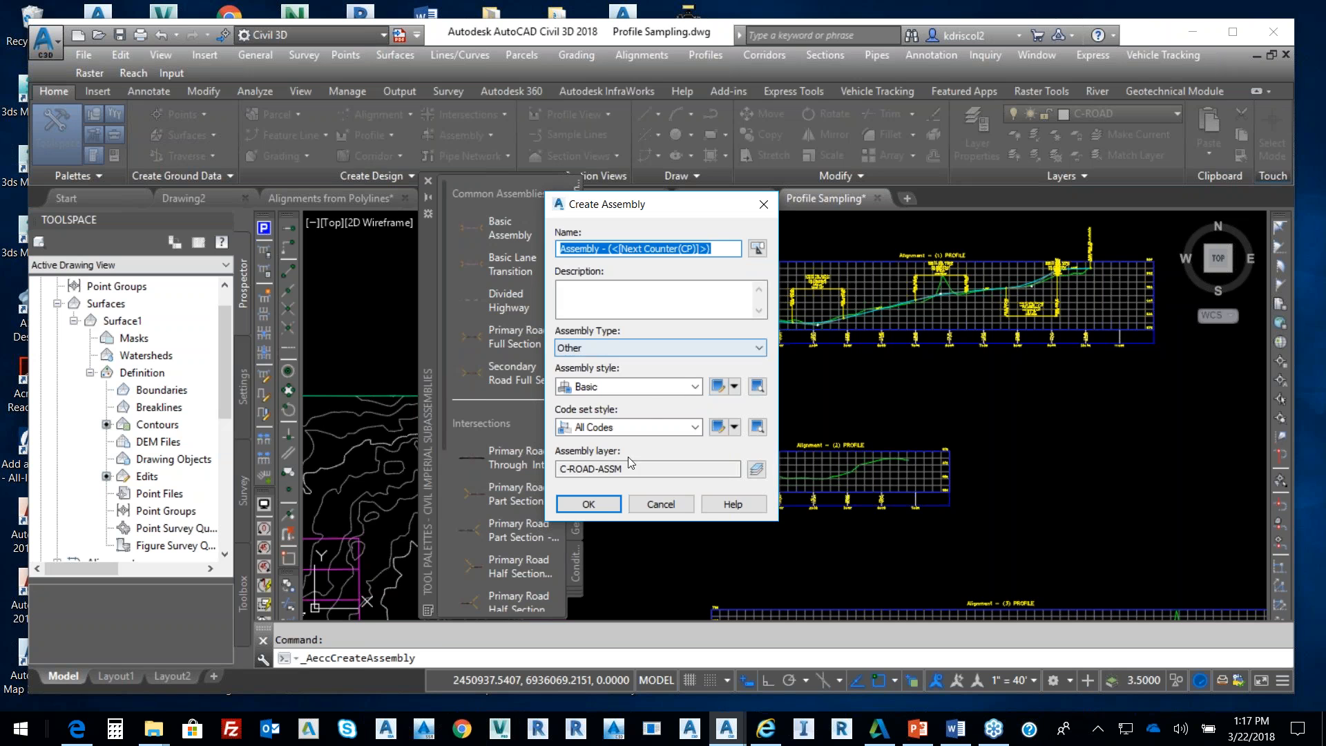
Accept the default assembly settings and place its baseline in empty drawing space
{"action": "left_click", "coordinate": [601, 504]}
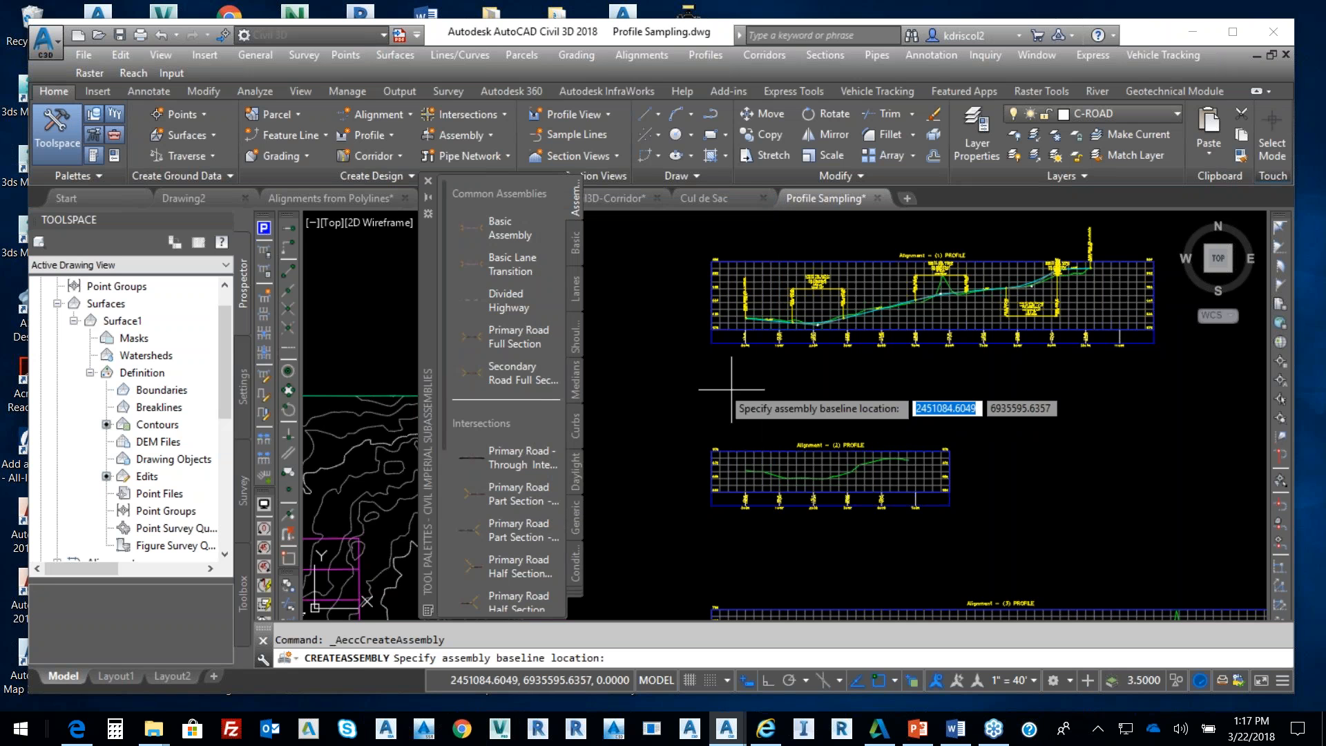
{"action": "left_click", "coordinate": [710, 371]}
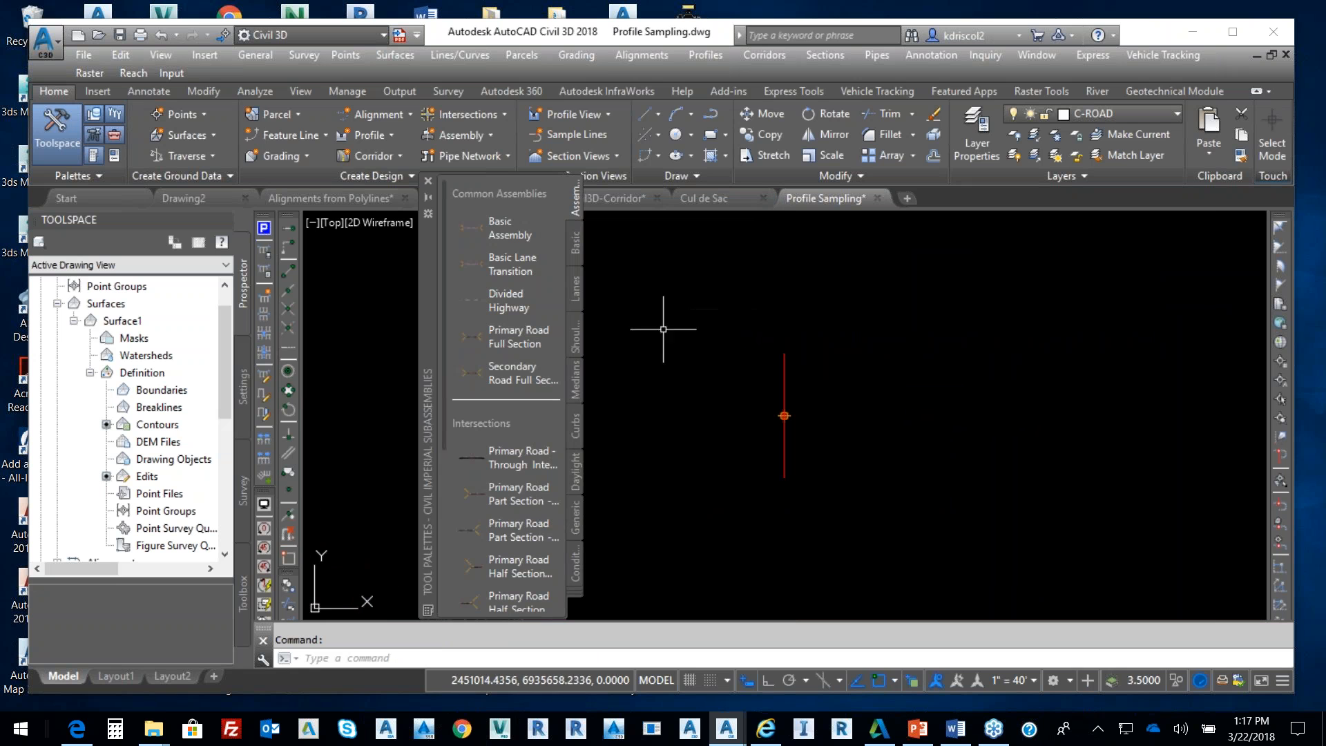
{"action": "left_click", "coordinate": [577, 287]}
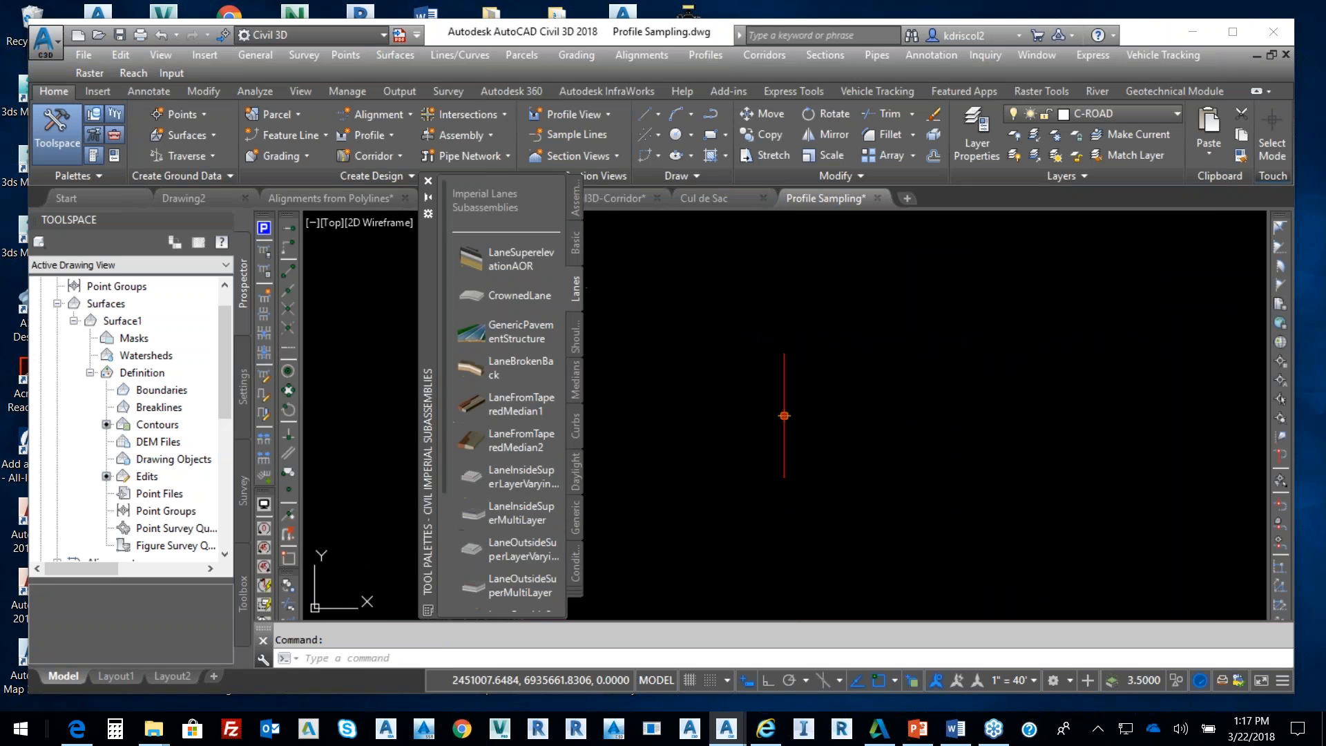
Add a 12-foot BasicLane from the Basic palette to the right of the baseline
{"action": "left_click", "coordinate": [573, 242]}
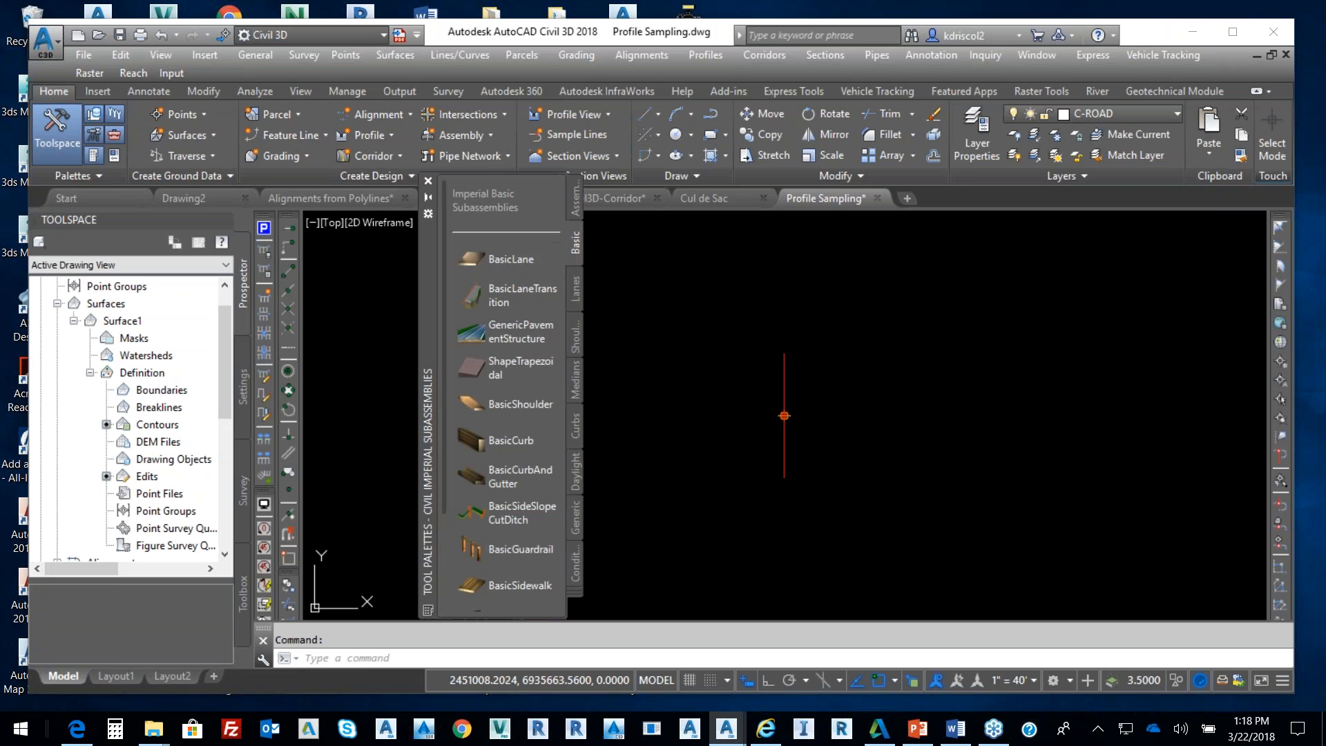
{"action": "left_click", "coordinate": [512, 259]}
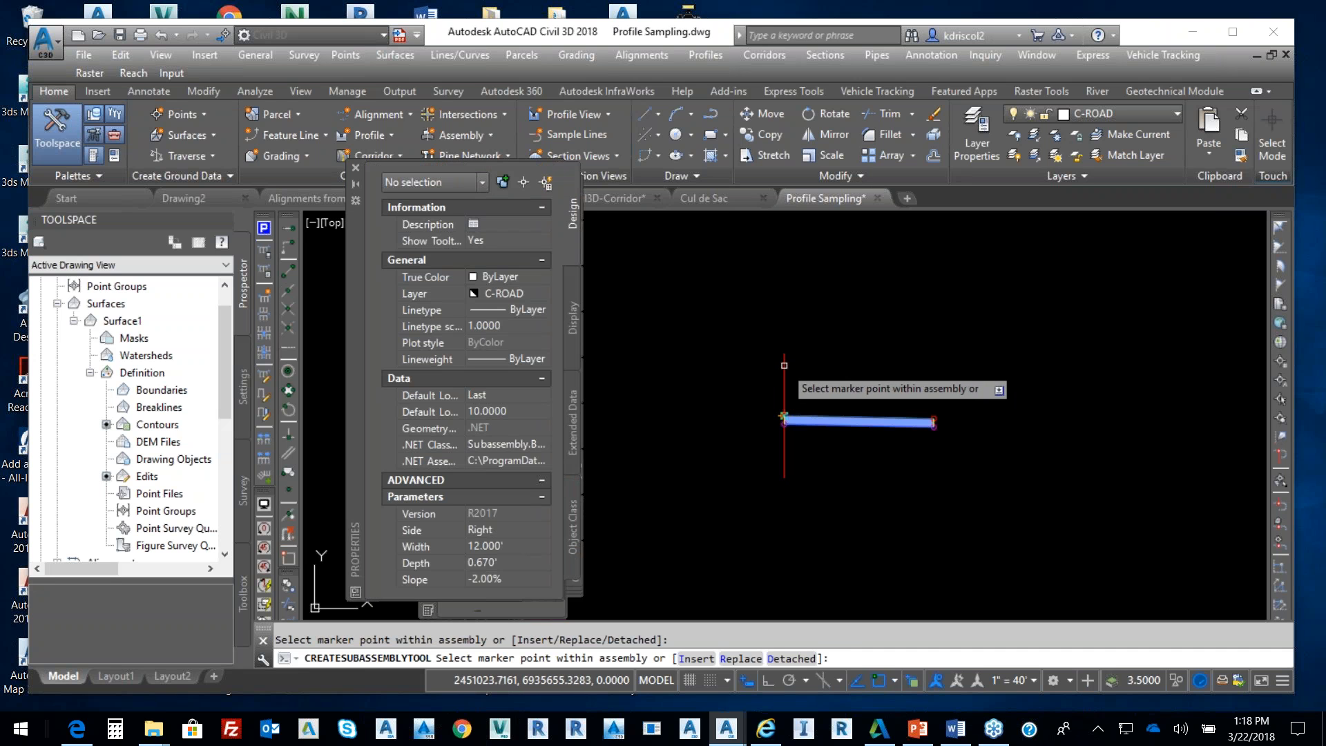
{"action": "scroll", "coordinate": [810, 453], "scroll_direction": "up", "scroll_amount": 4}
{"action": "scroll", "coordinate": [810, 453], "scroll_direction": "down", "scroll_amount": 3}
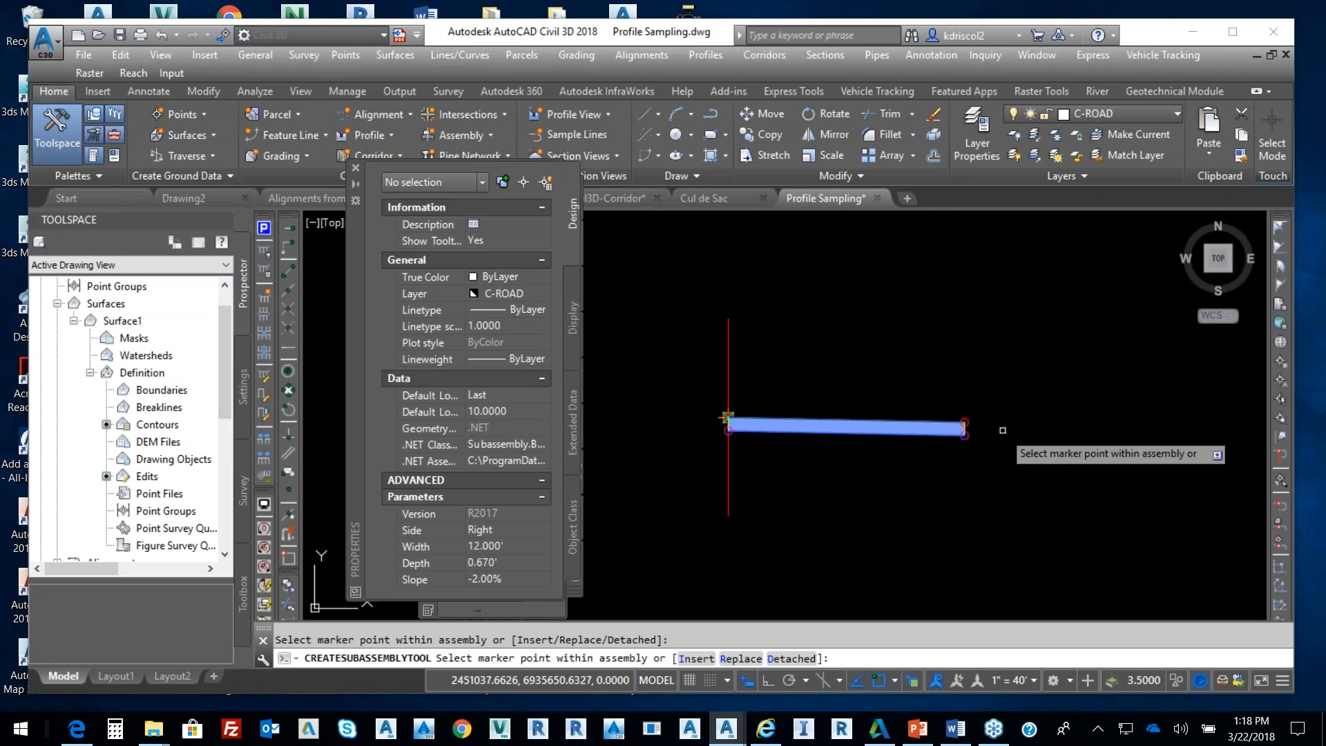
{"action": "scroll", "coordinate": [970, 425], "scroll_direction": "up", "scroll_amount": 4}
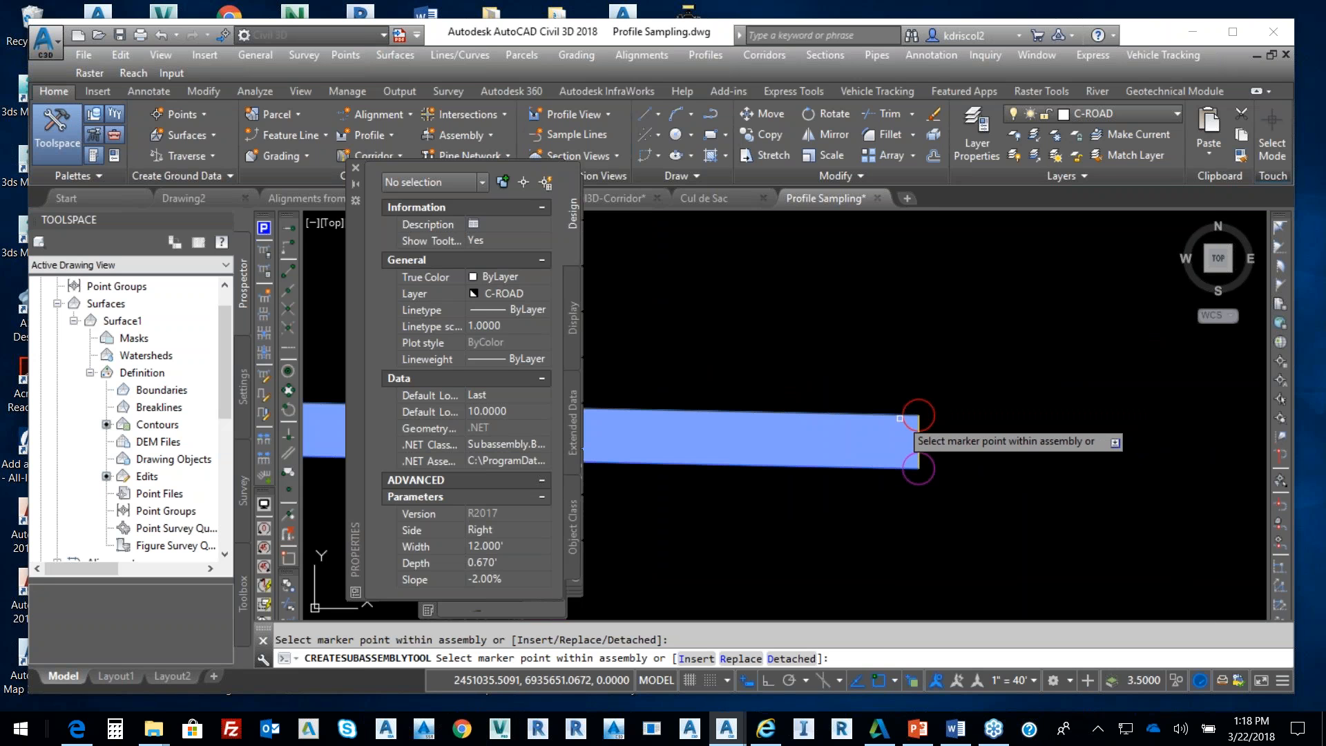
{"action": "scroll", "coordinate": [899, 421], "scroll_direction": "down", "scroll_amount": 4}
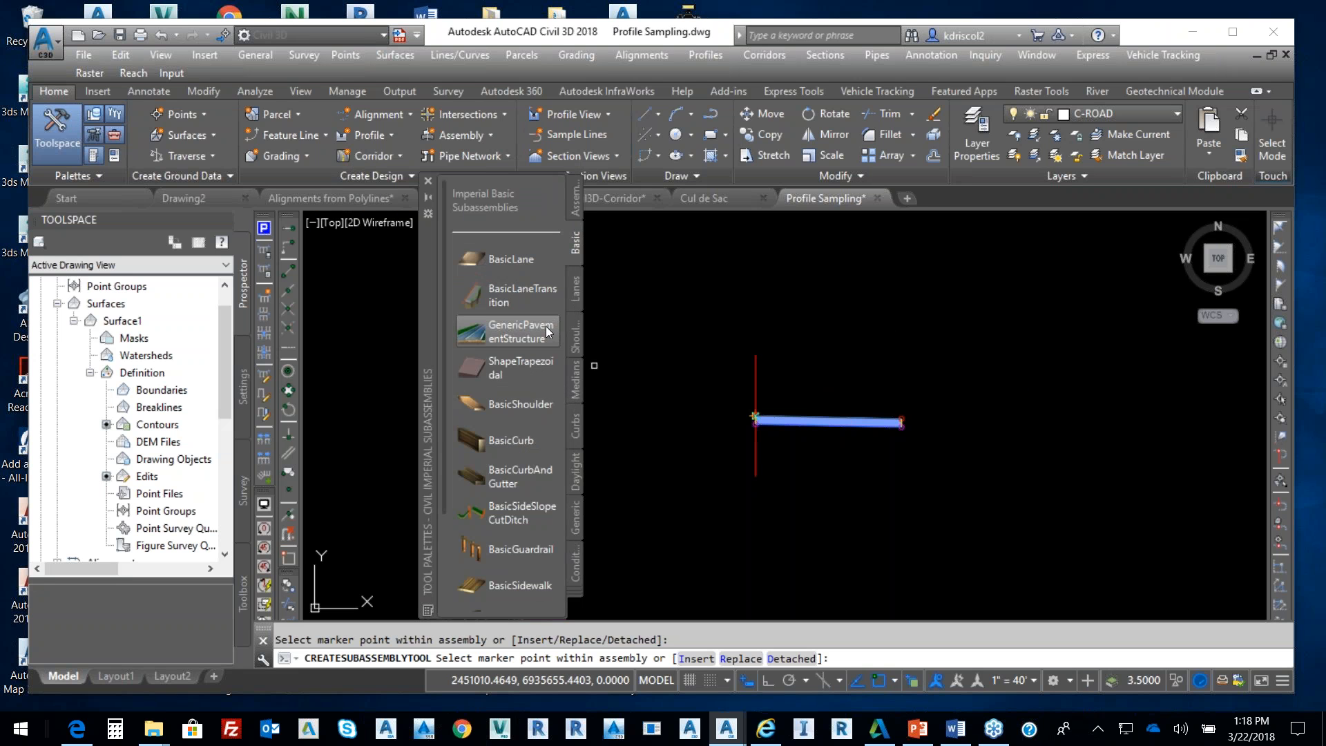
Attach a BasicCurbAndGutter (1.500' gutter, -6.00% slope) at the lane's outer end
{"action": "left_click", "coordinate": [526, 470]}
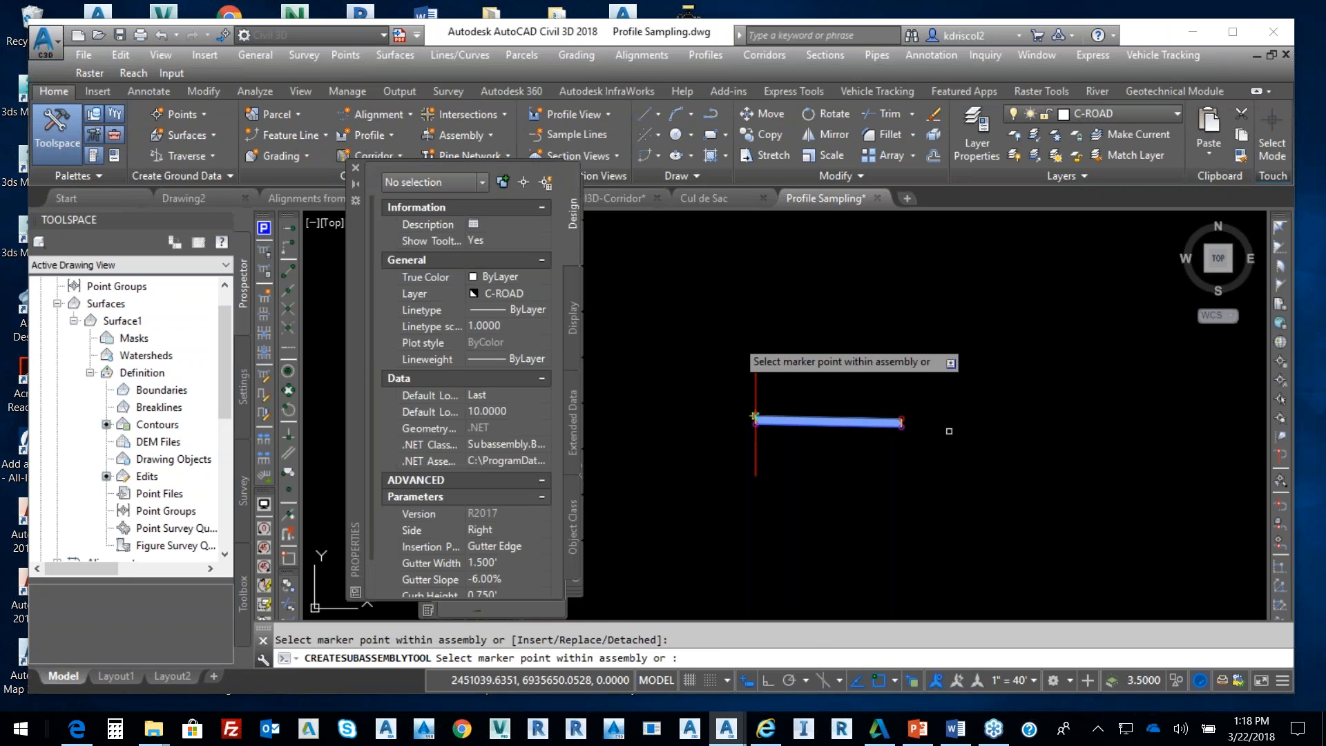
{"action": "mouse_move", "coordinate": [359, 313]}
{"action": "left_mouse_down"}
{"action": "mouse_move", "coordinate": [795, 305]}
{"action": "mouse_move", "coordinate": [1013, 322]}
{"action": "mouse_move", "coordinate": [1021, 289]}
{"action": "left_mouse_up"}
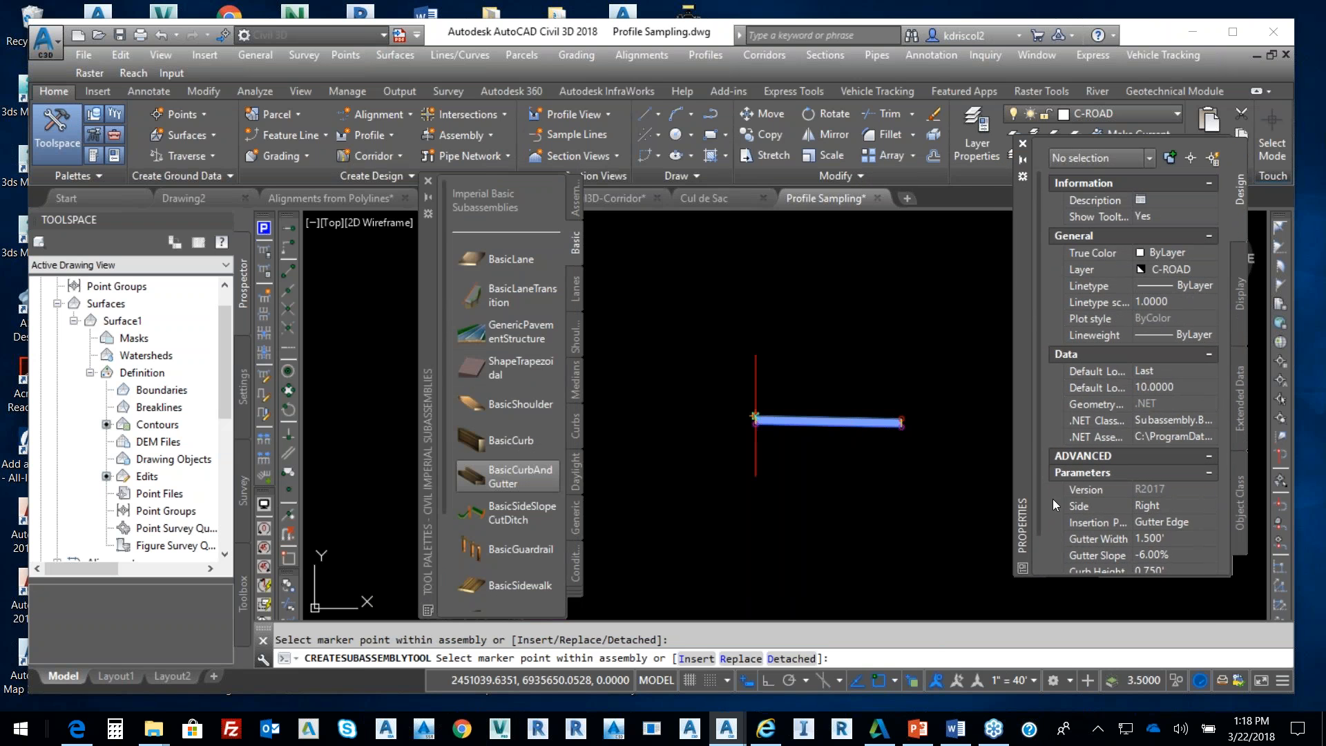
{"action": "scroll", "coordinate": [1043, 517], "scroll_direction": "down", "scroll_amount": 3}
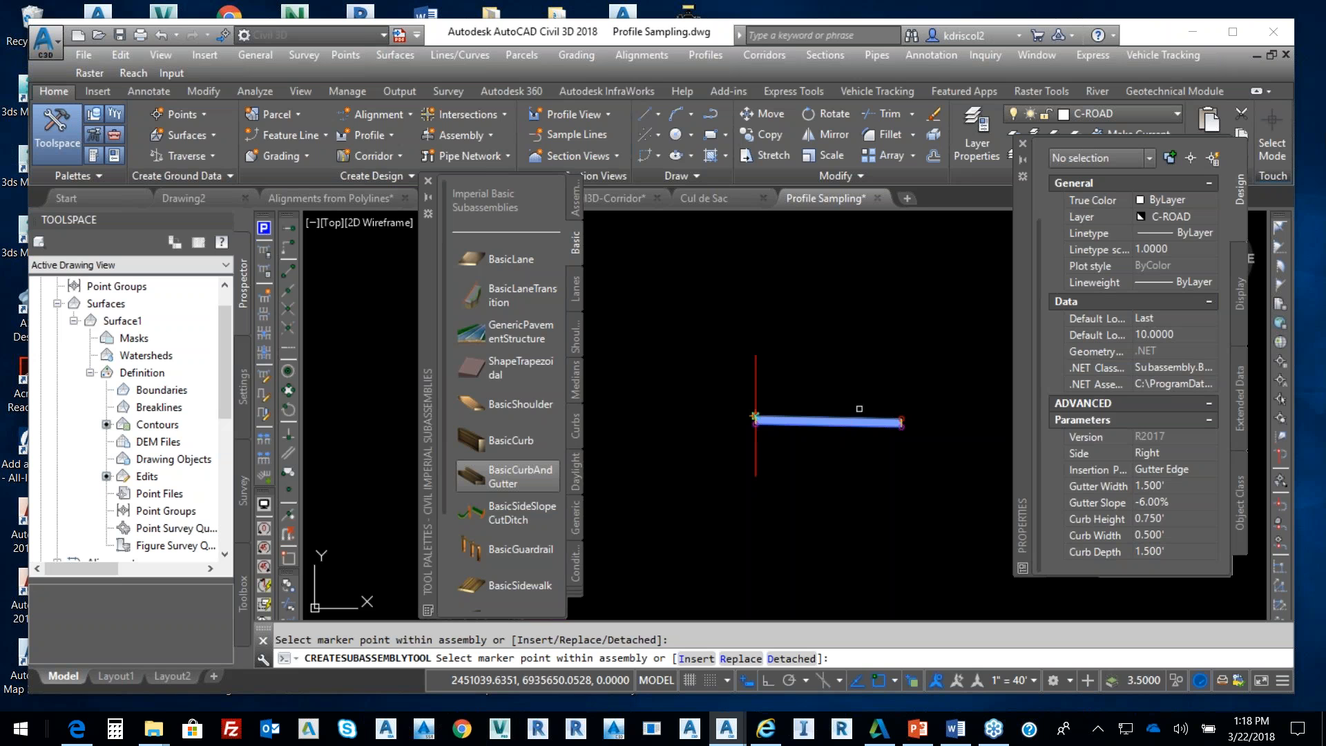
{"action": "scroll", "coordinate": [900, 423], "scroll_direction": "up", "scroll_amount": 4}
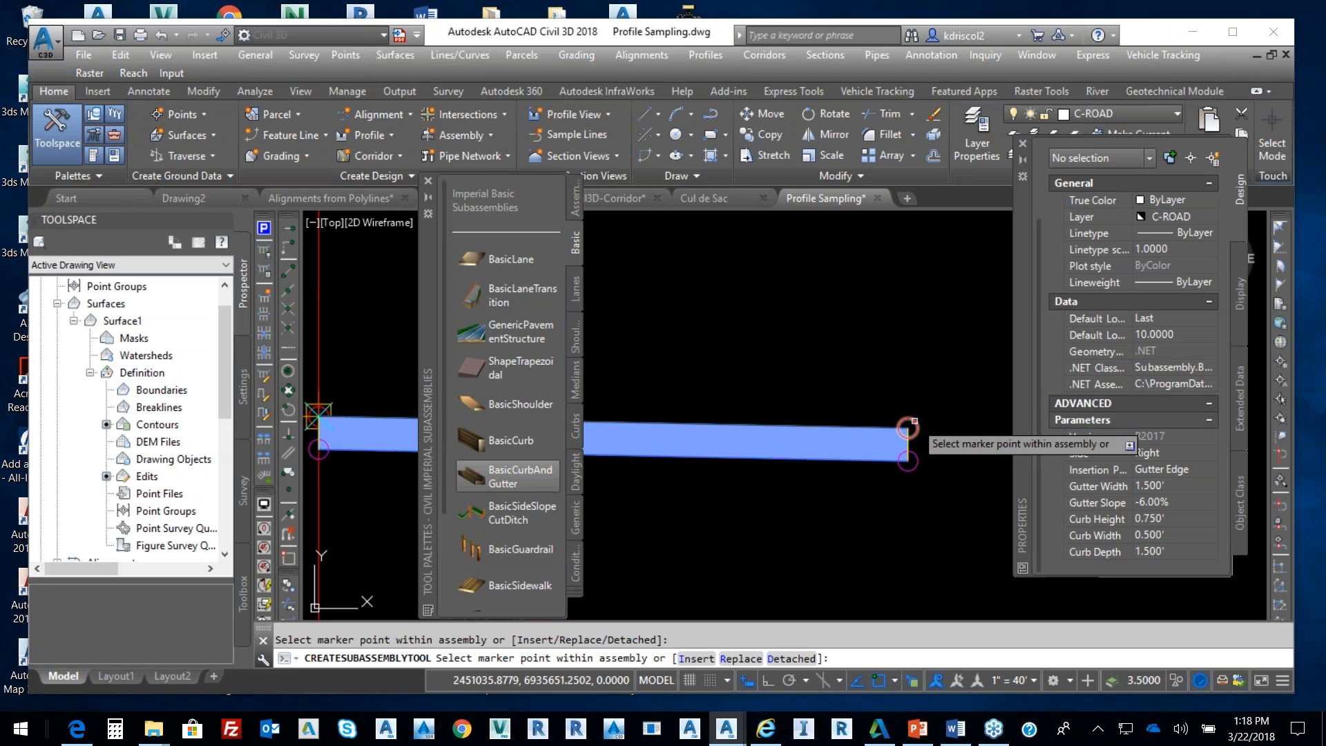
{"action": "left_click", "coordinate": [916, 425]}
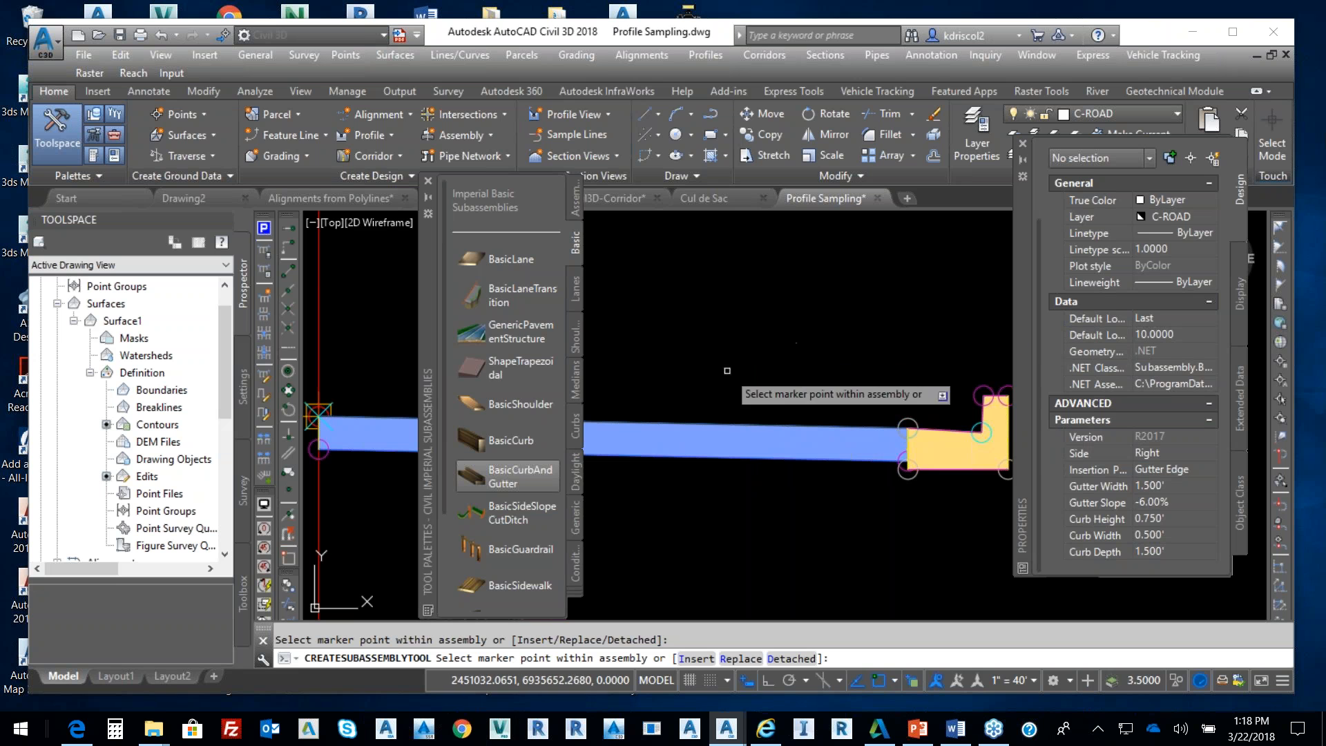
{"action": "left_click", "coordinate": [524, 408]}
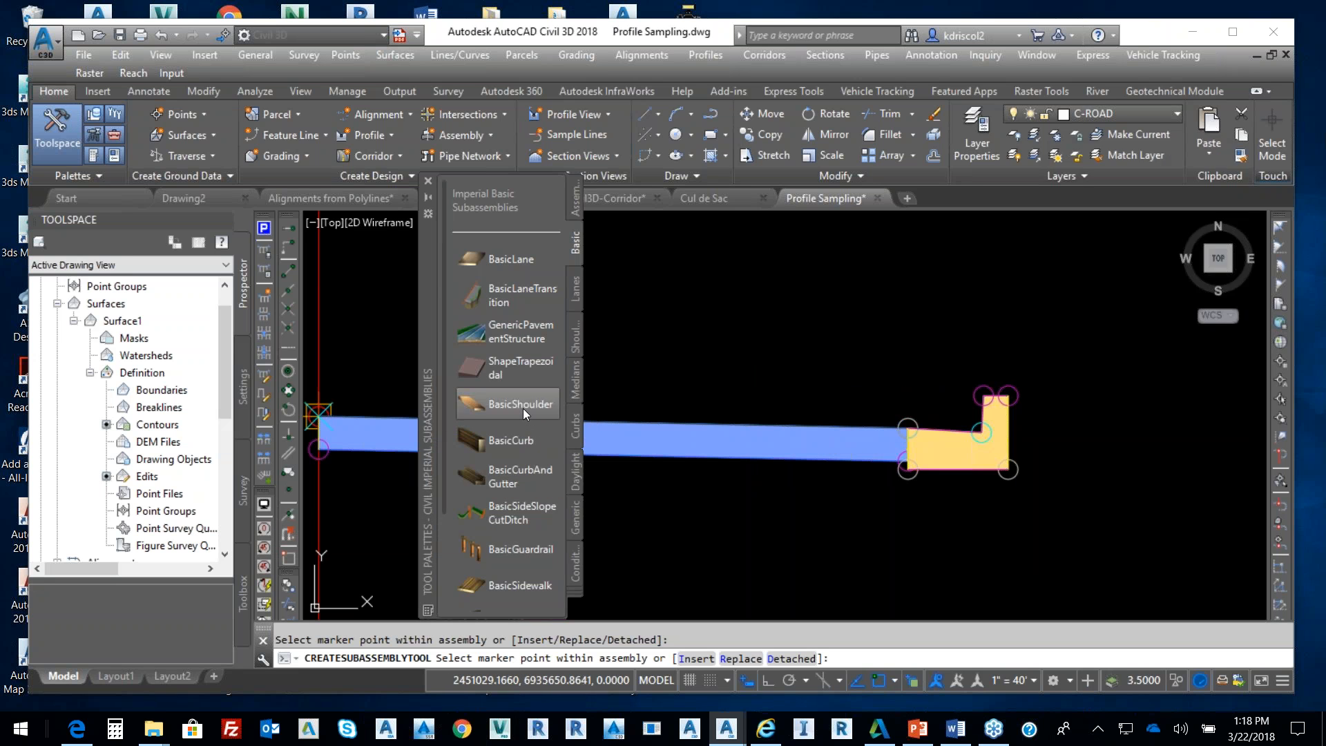
Set the BasicShoulder width to 5 and slope to positive 4.00% in Properties
{"action": "scroll", "coordinate": [924, 381], "scroll_direction": "down", "scroll_amount": 4}
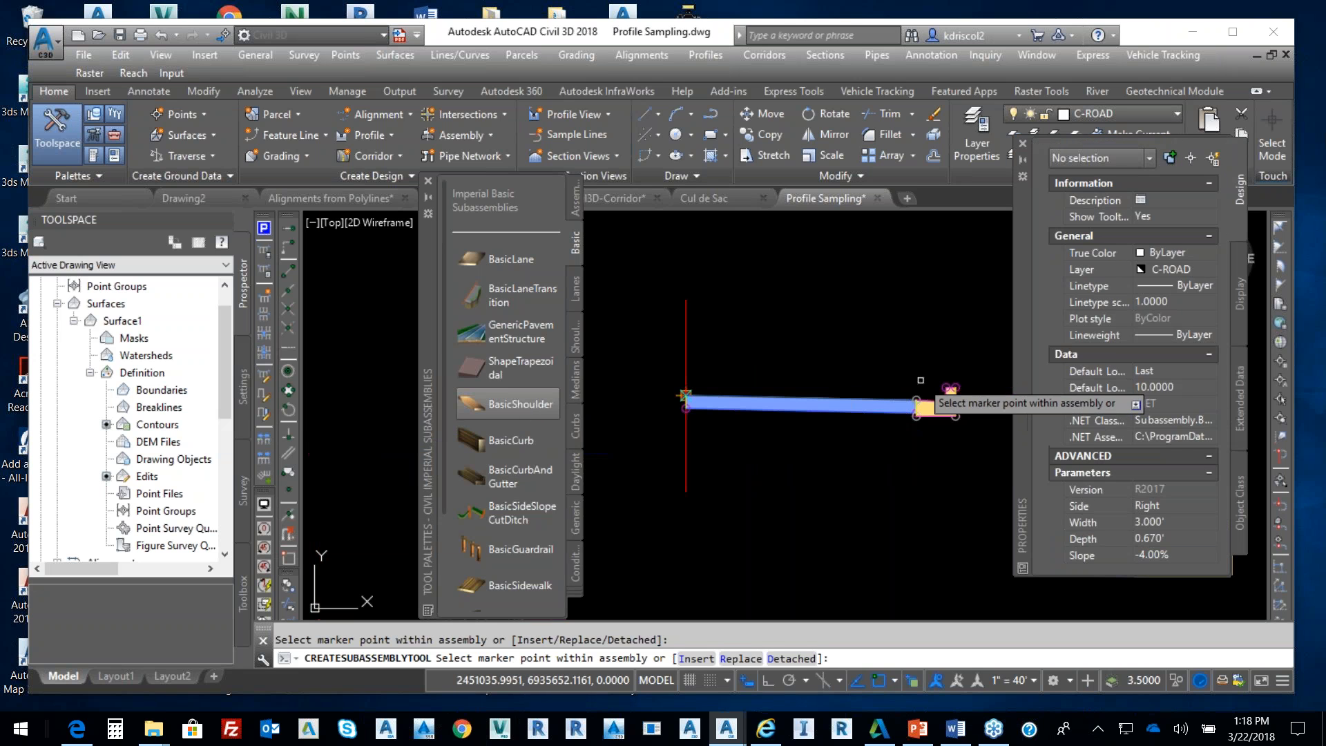
{"action": "left_click", "coordinate": [1178, 523]}
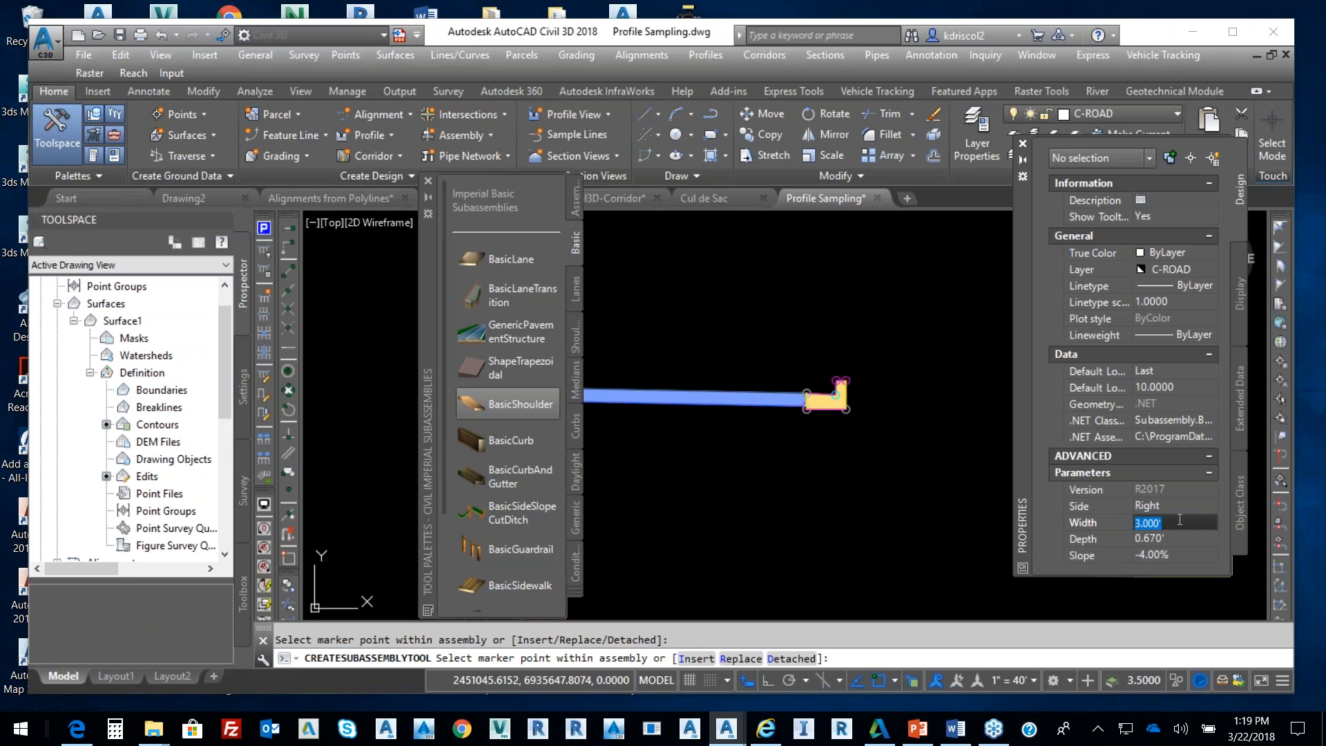
{"action": "type", "text": "5"}
{"action": "left_click", "coordinate": [1166, 554]}
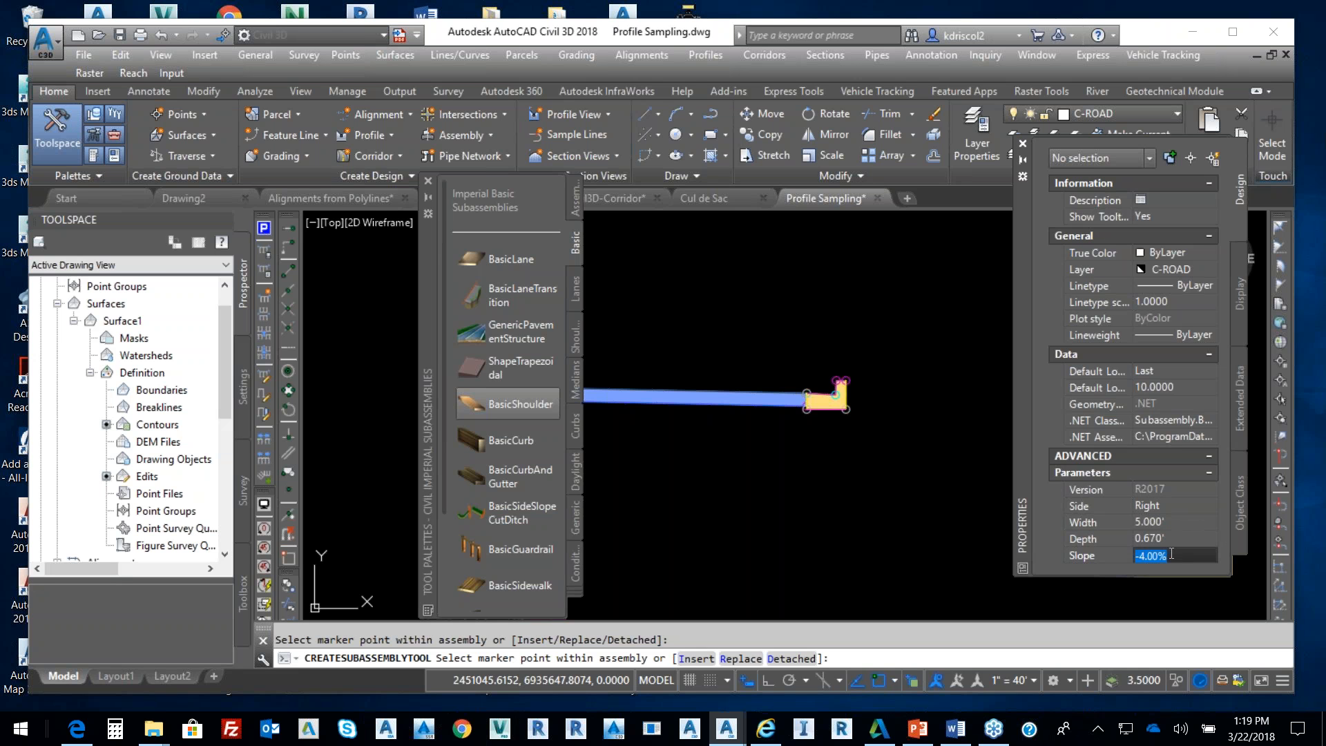
{"action": "left_click", "coordinate": [1144, 556]}
{"action": "key", "text": "BackSpace"}
{"action": "scroll", "coordinate": [867, 375], "scroll_direction": "up", "scroll_amount": 4}
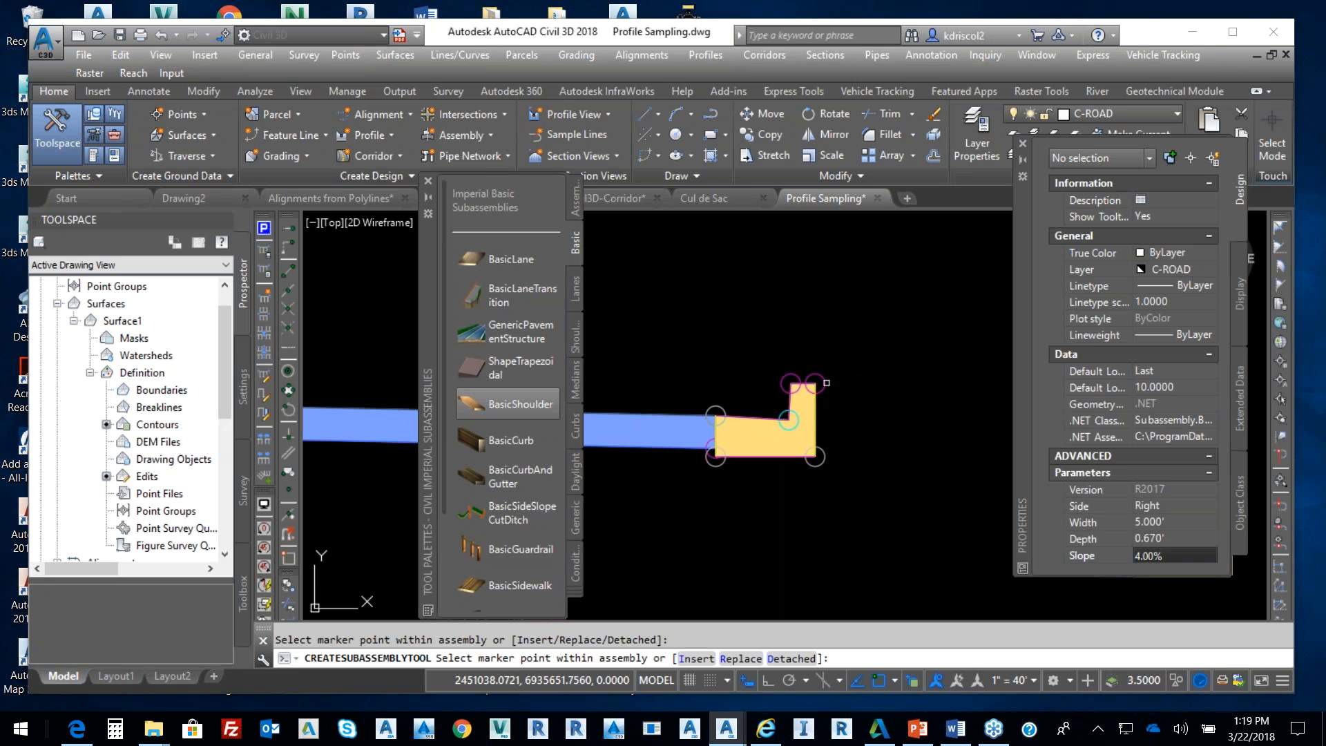
{"action": "scroll", "coordinate": [828, 437], "scroll_direction": "down", "scroll_amount": 4}
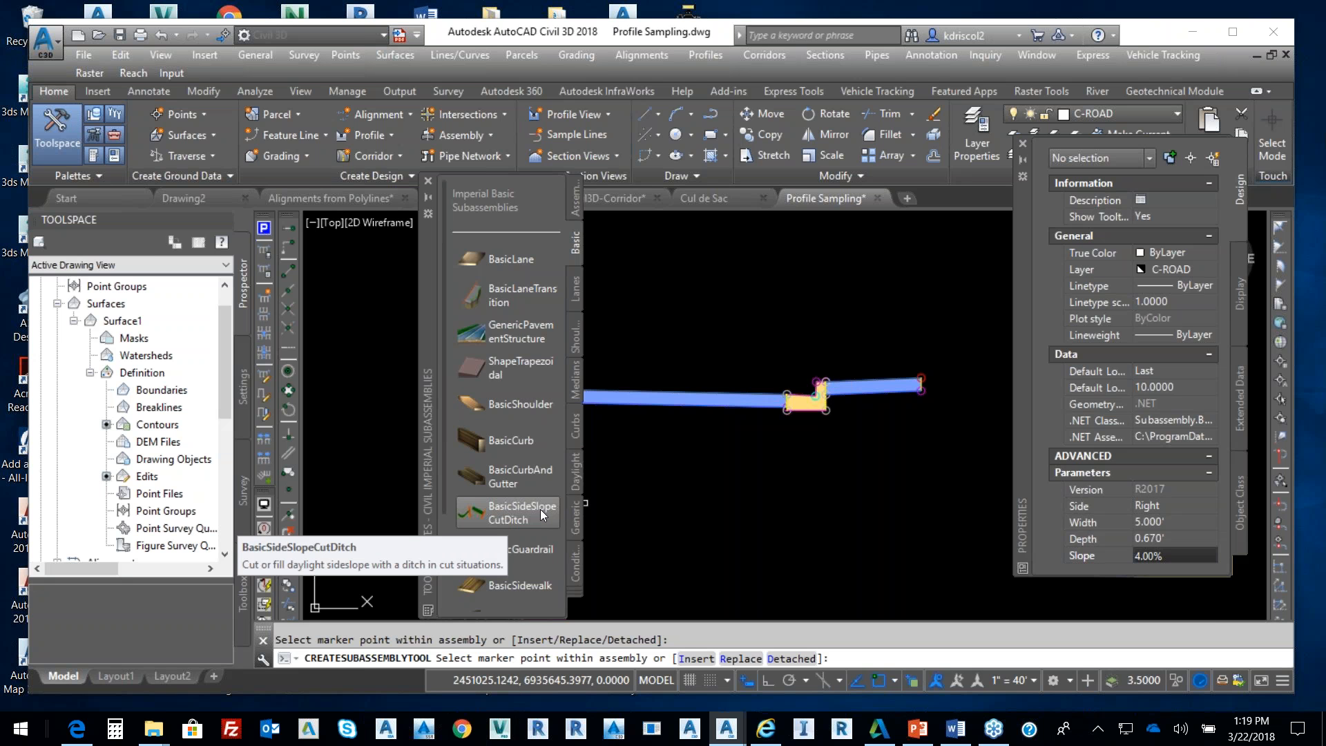
{"action": "right_click", "coordinate": [515, 514]}
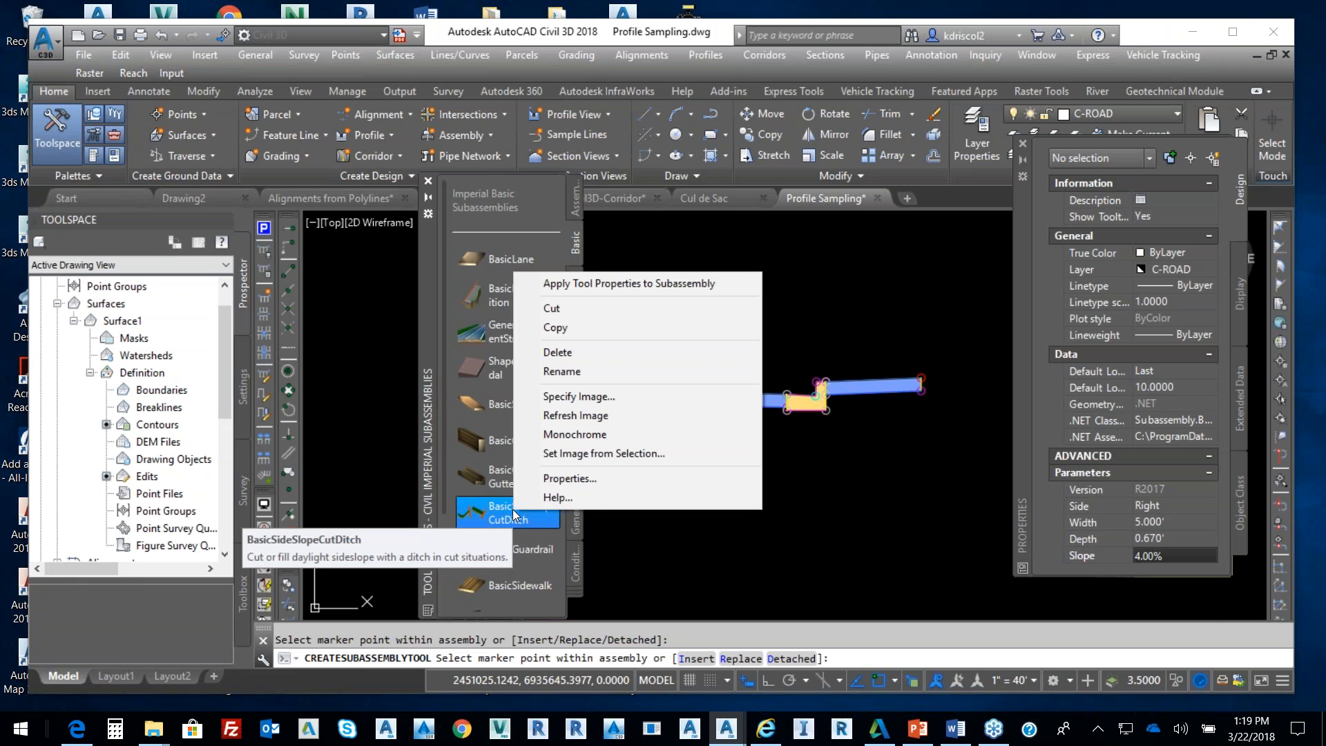
{"action": "left_click", "coordinate": [578, 497]}
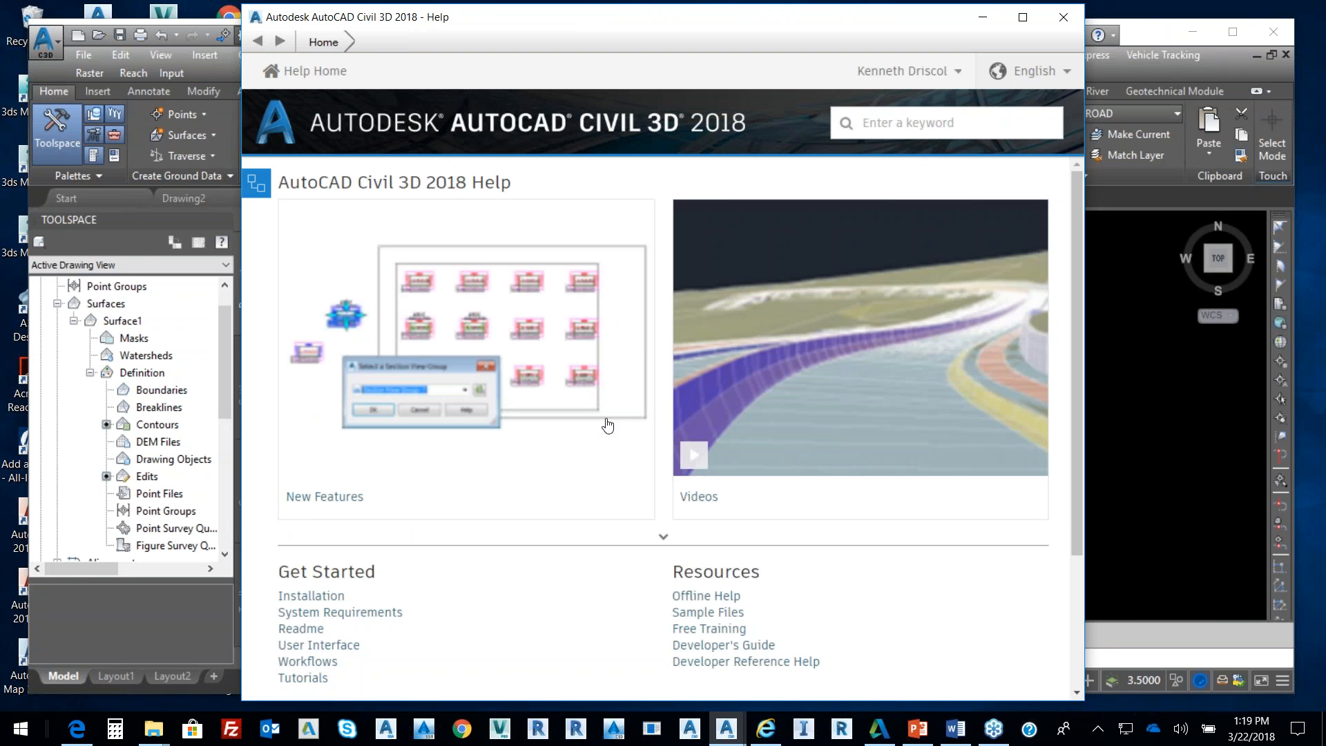
{"action": "scroll", "coordinate": [628, 375], "scroll_direction": "down", "scroll_amount": 3}
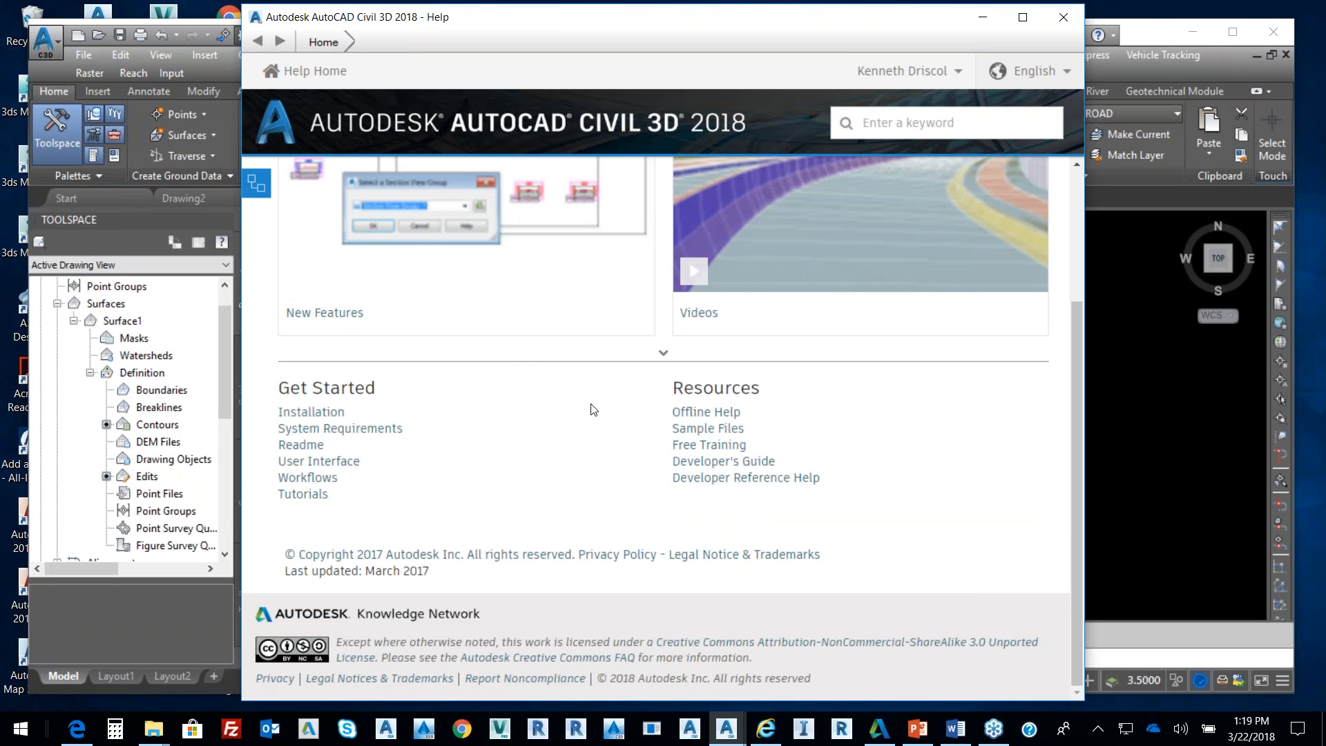
{"action": "scroll", "coordinate": [607, 420], "scroll_direction": "up", "scroll_amount": 3}
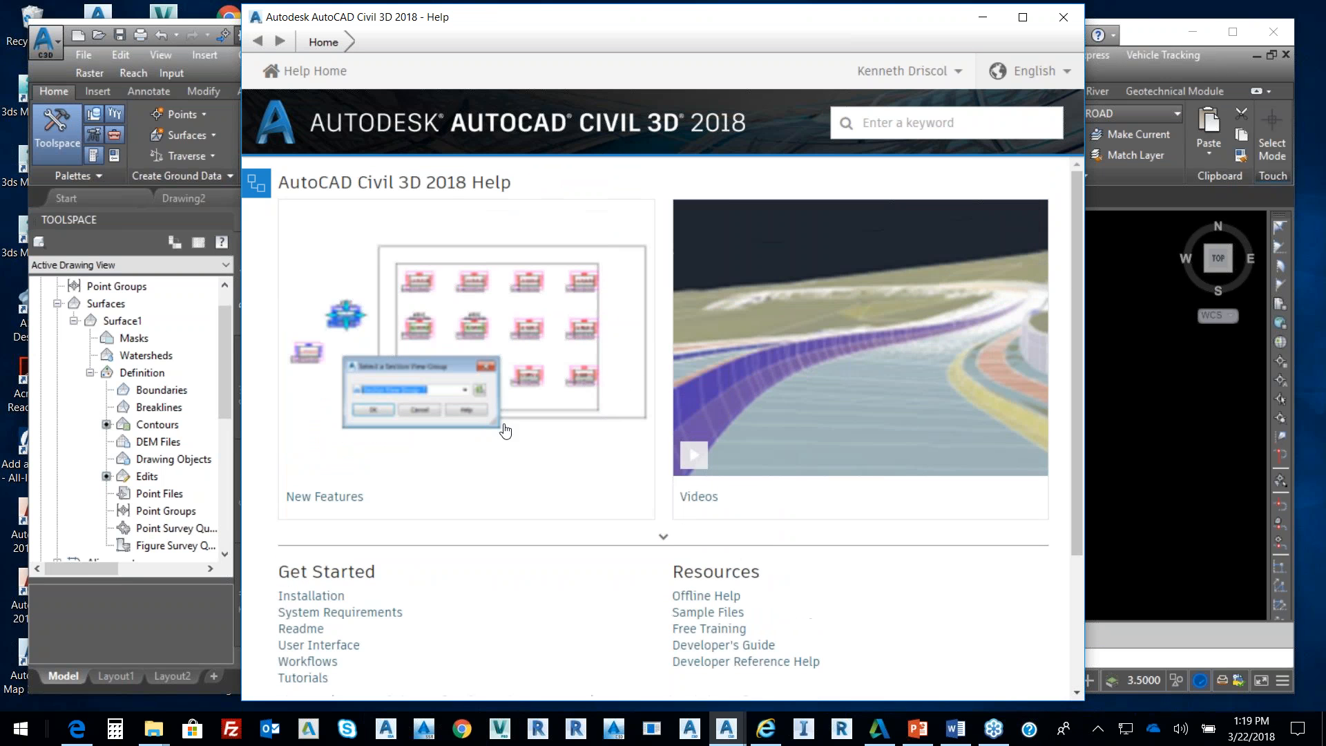
{"action": "left_click", "coordinate": [901, 123]}
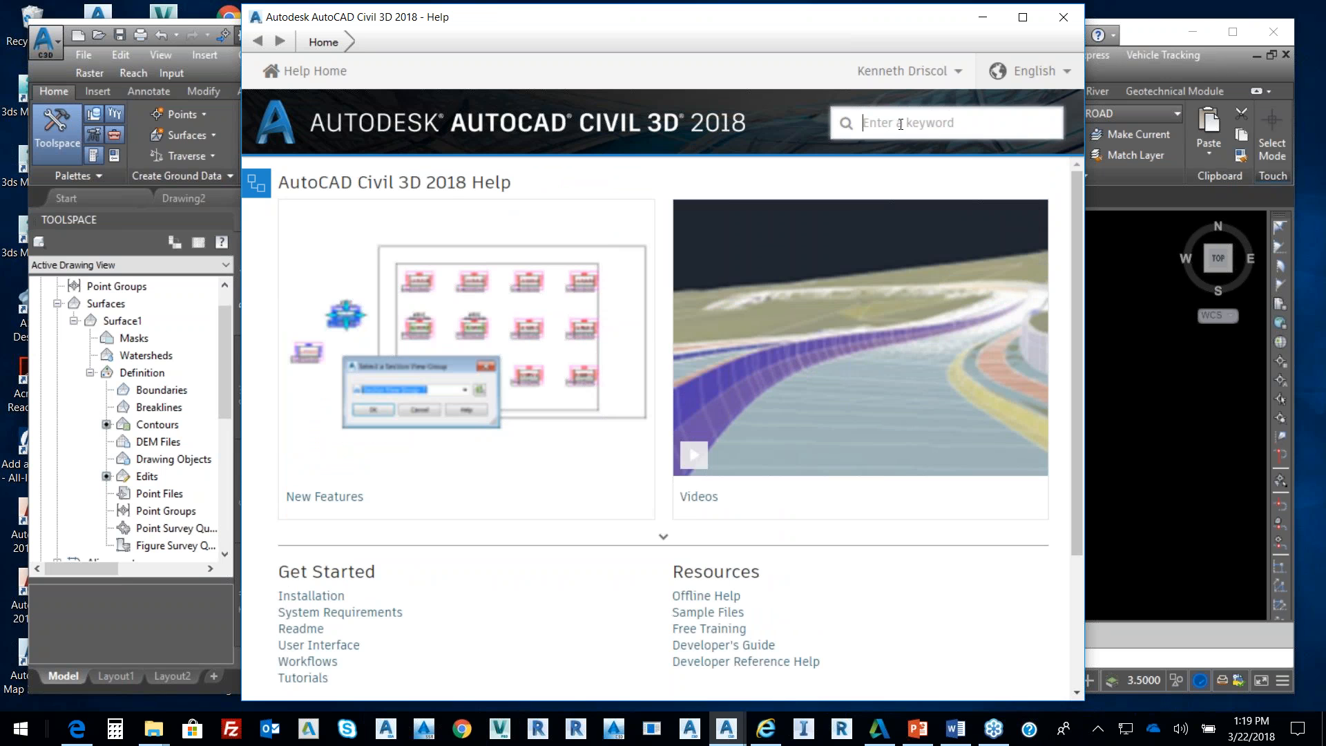
{"action": "left_click", "coordinate": [1064, 18]}
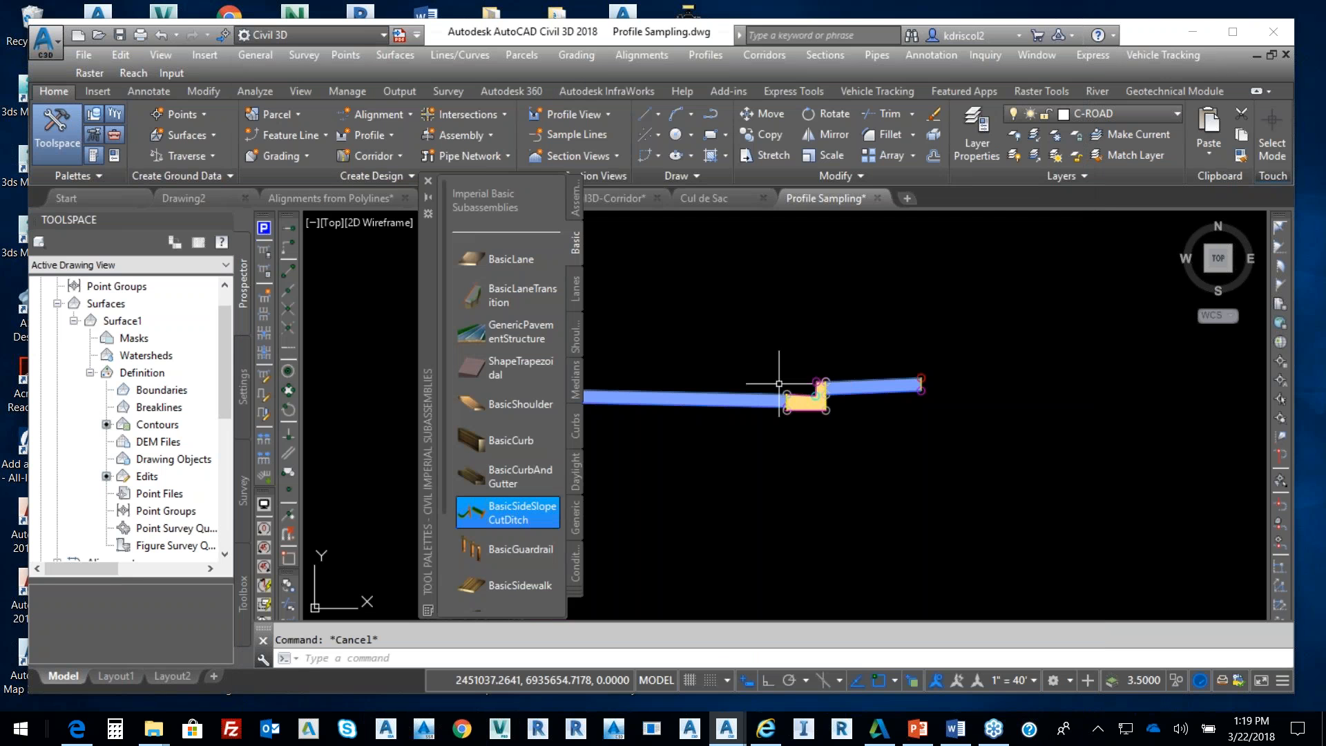
Attach a BasicSideSlopeCutDitch (2.00:1 cut, 4.00:1 fill) at the right lane's outer edge
{"action": "right_click", "coordinate": [536, 520]}
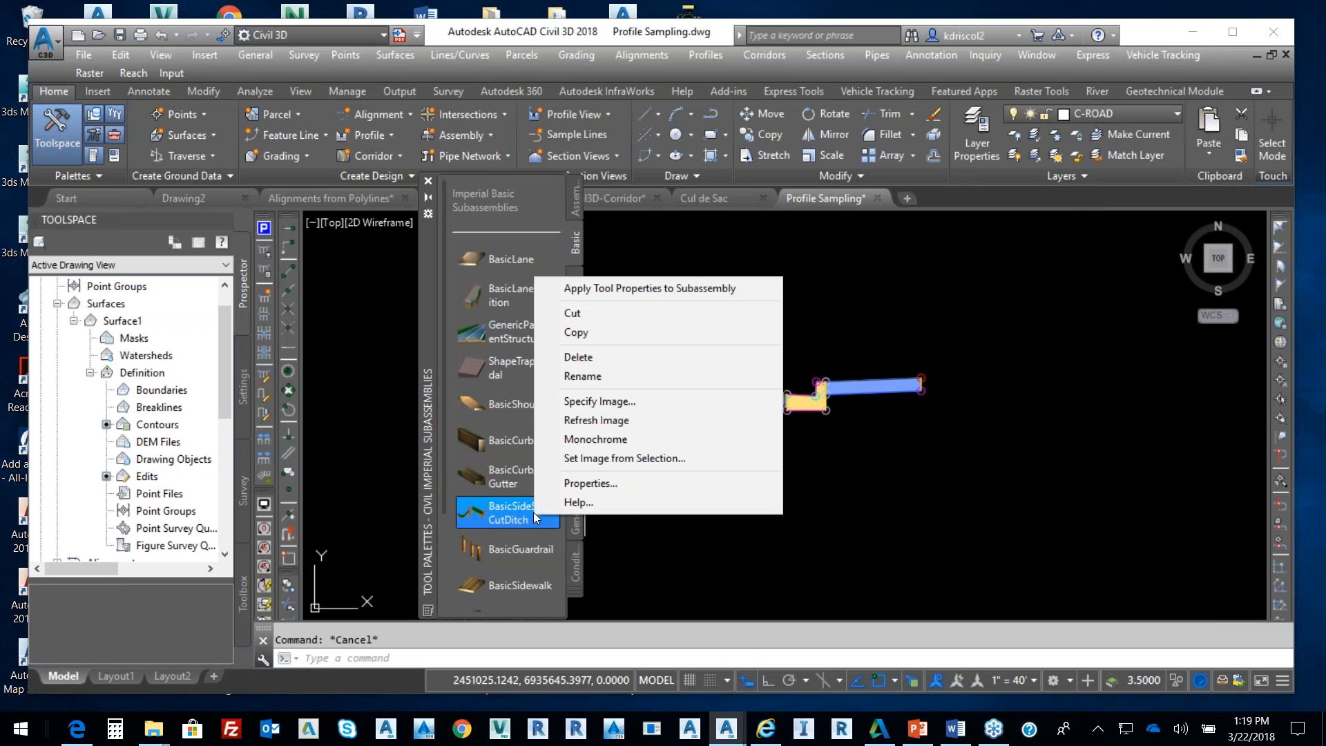
{"action": "left_click", "coordinate": [736, 549]}
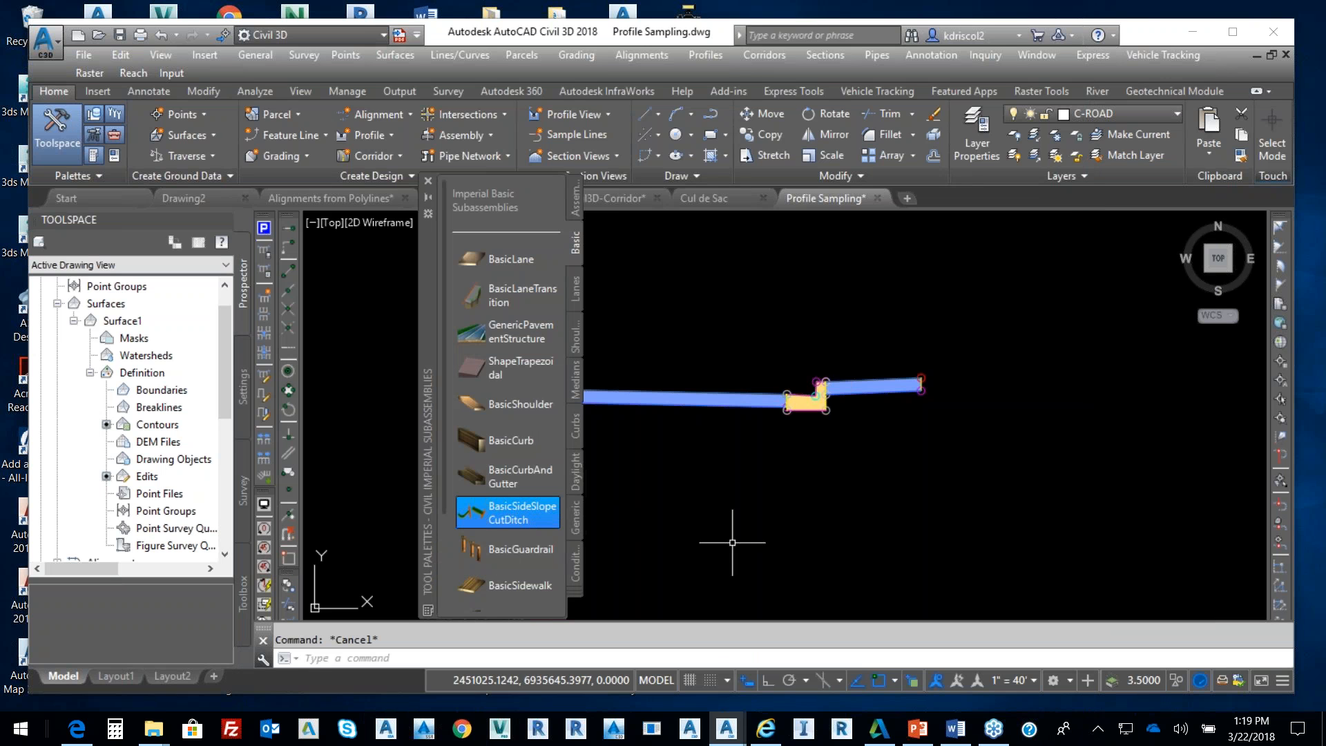
{"action": "left_click", "coordinate": [511, 512]}
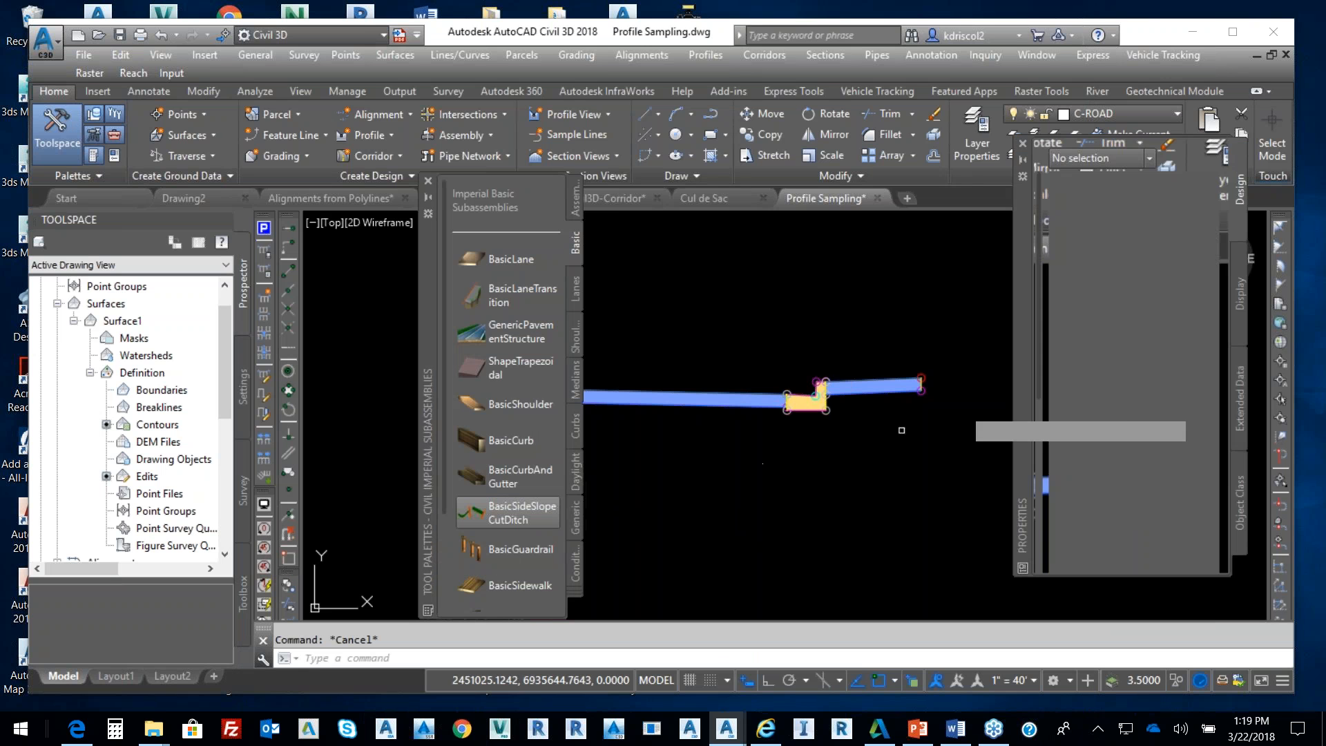
{"action": "scroll", "coordinate": [911, 401], "scroll_direction": "up", "scroll_amount": 5}
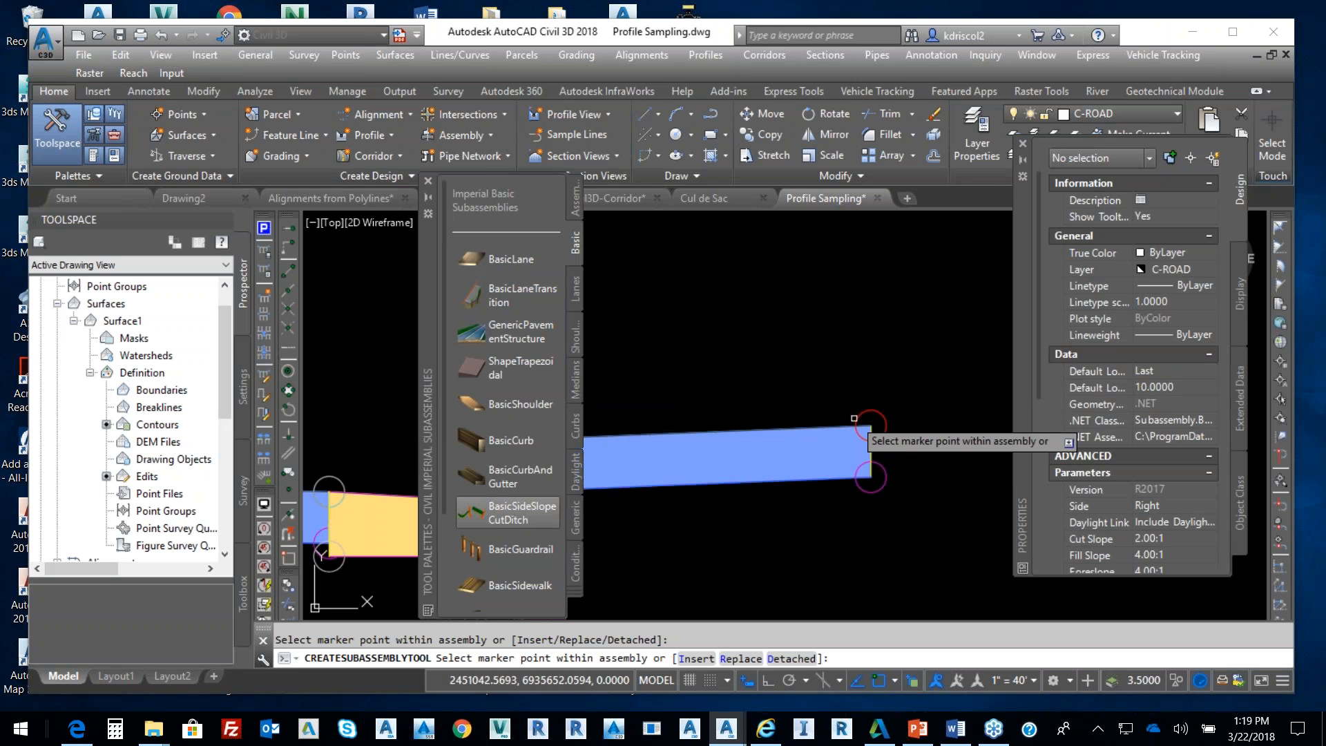
{"action": "left_click_drag", "start_coordinate": [1040, 380], "coordinate": [1034, 516]}
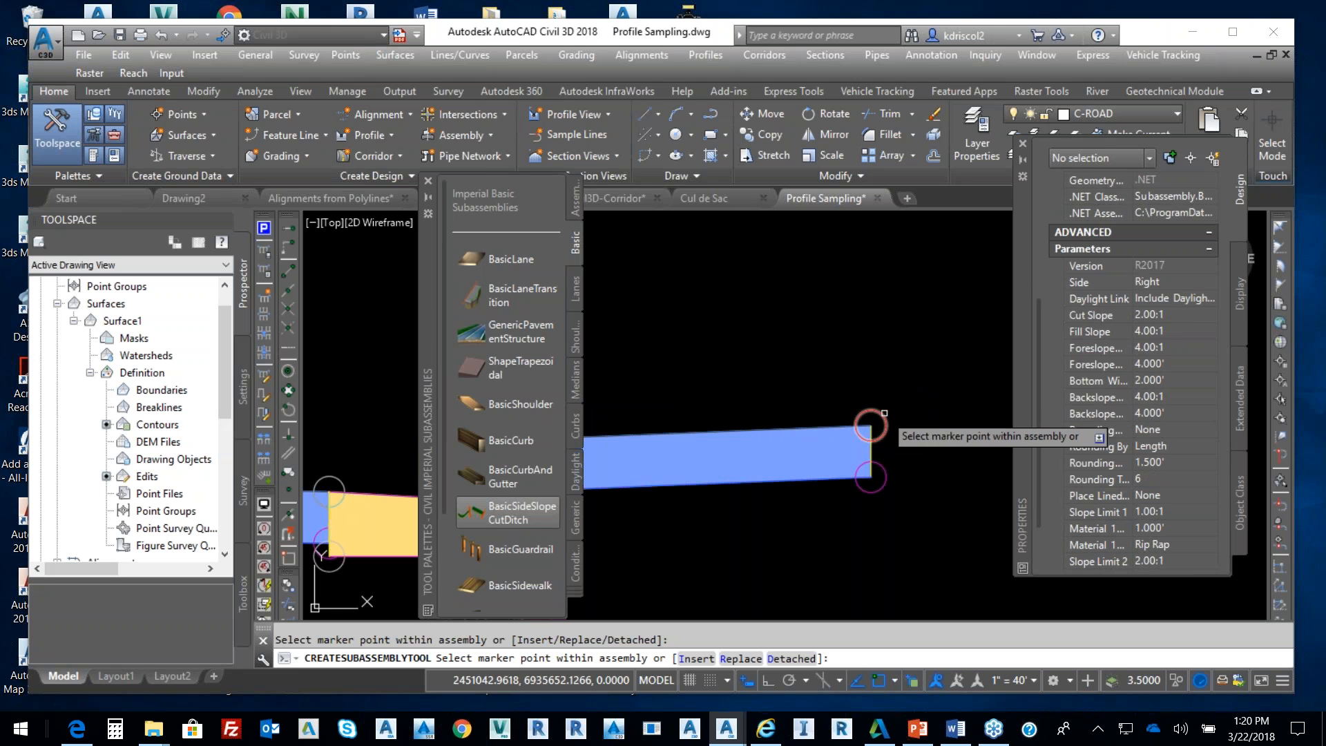
{"action": "left_click", "coordinate": [884, 413]}
{"action": "scroll", "coordinate": [871, 401], "scroll_direction": "down", "scroll_amount": 5}
{"action": "scroll", "coordinate": [882, 383], "scroll_direction": "down", "scroll_amount": 2}
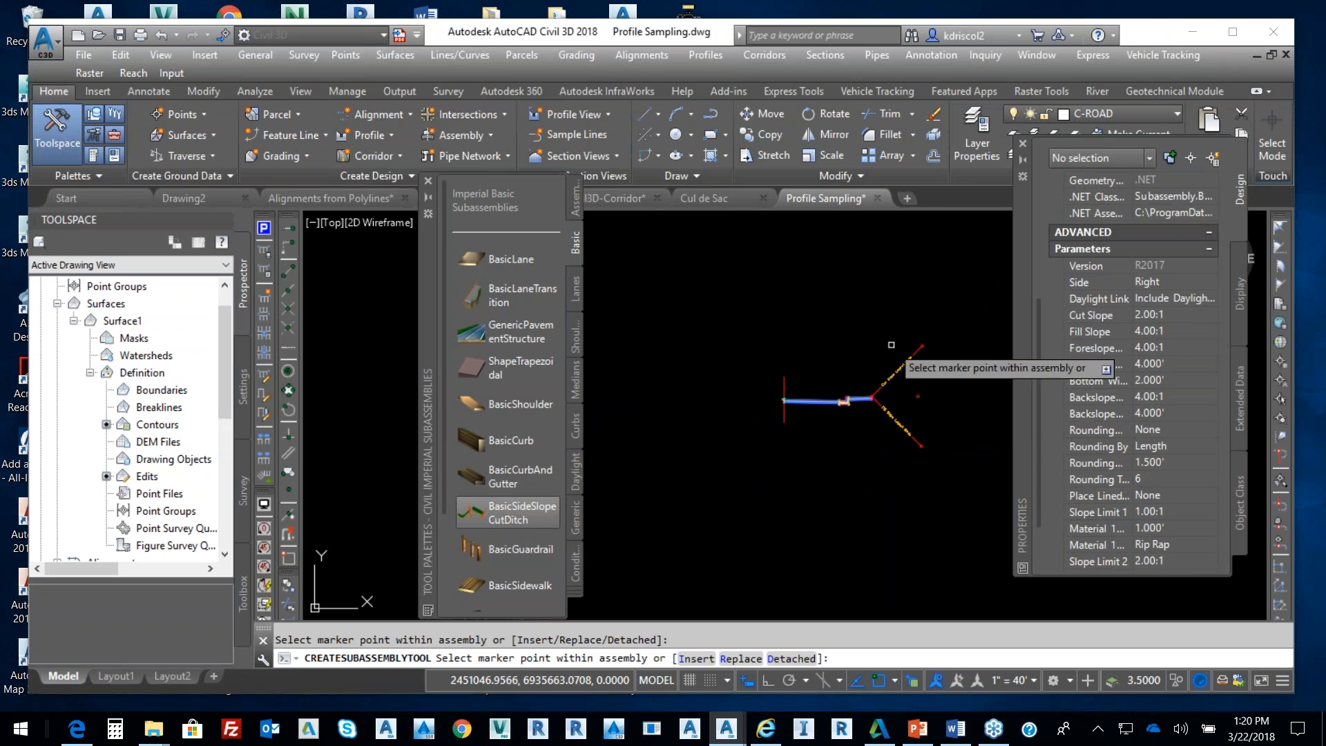
Close the Properties and Tool Palettes and stop placing subassemblies
{"action": "left_click", "coordinate": [1023, 147]}
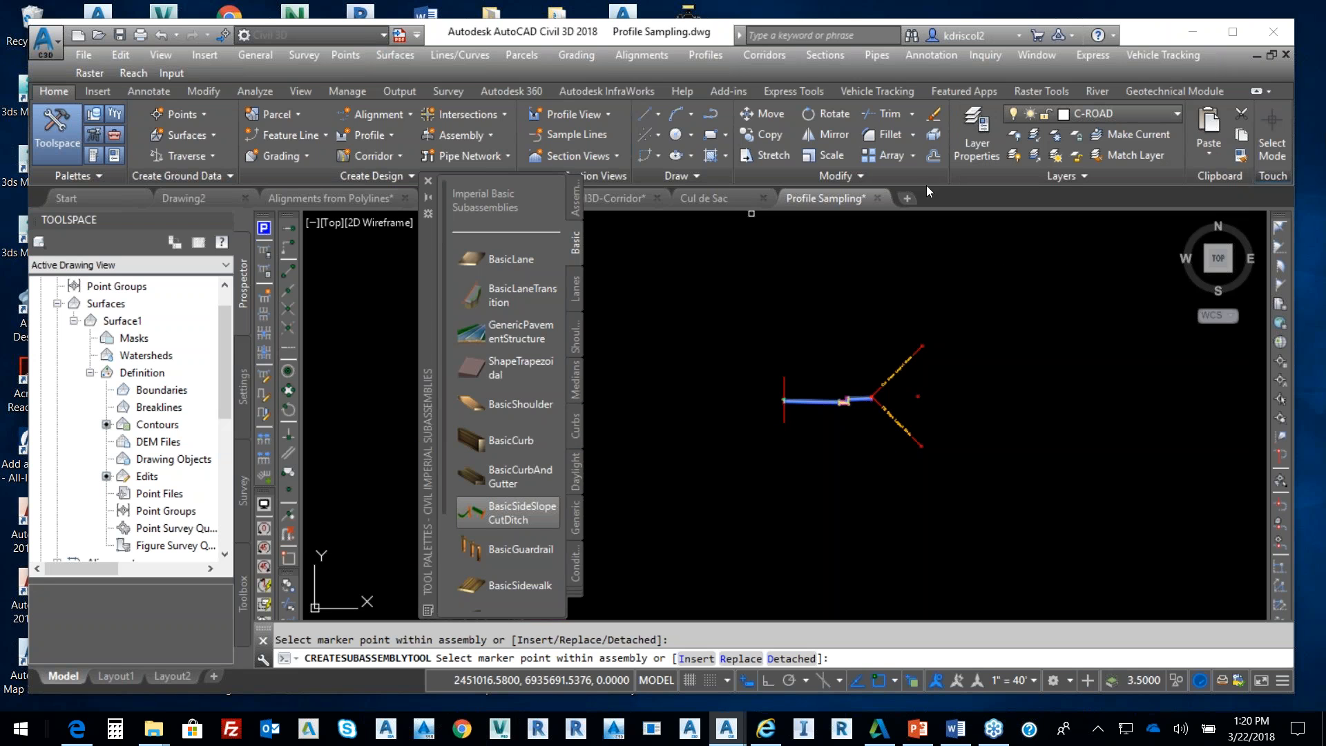
{"action": "left_click", "coordinate": [429, 181]}
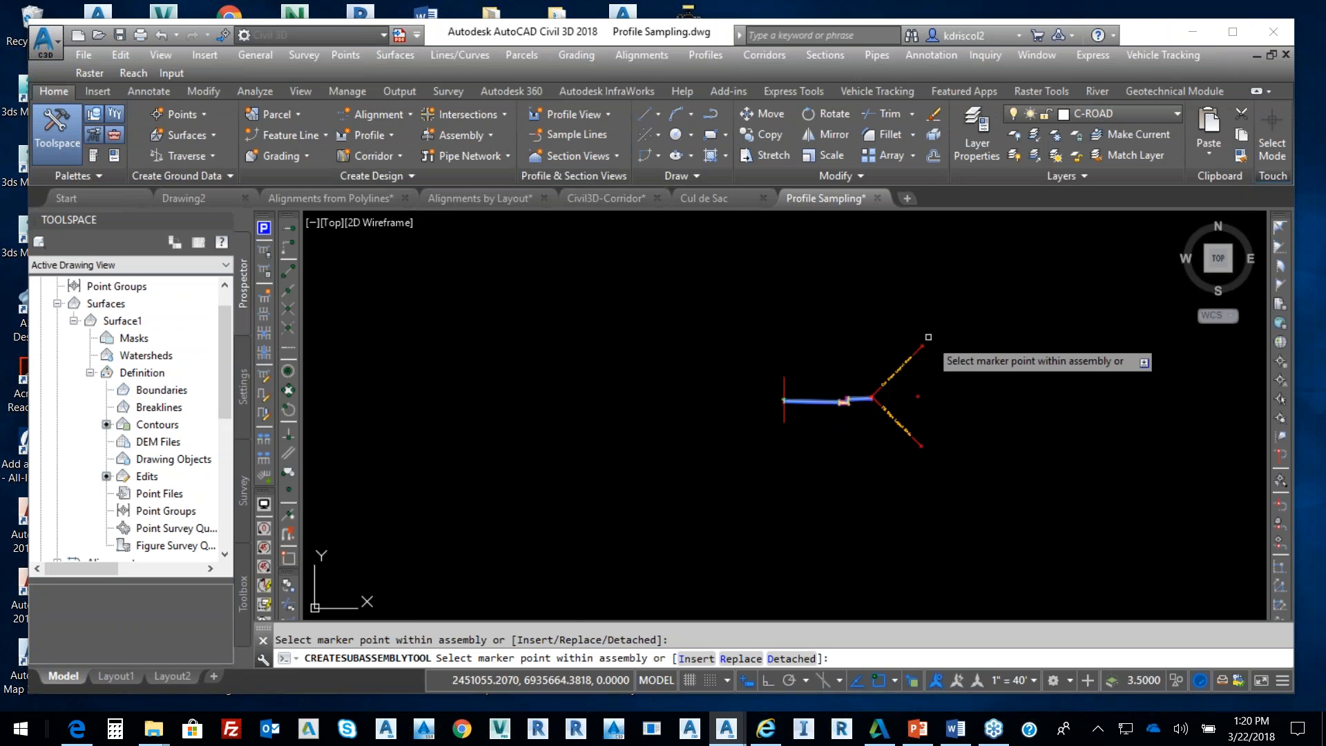
{"action": "key", "text": "Escape"}
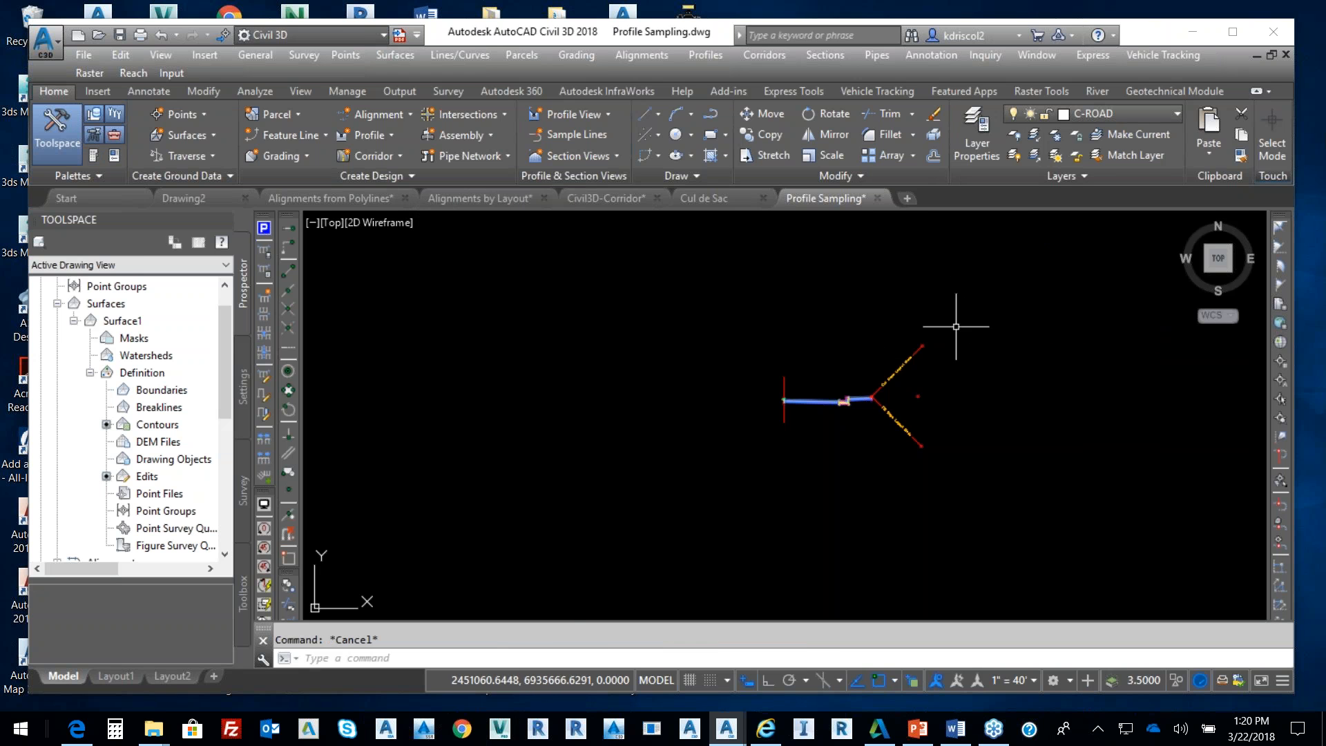
{"action": "left_click", "coordinate": [968, 311]}
Mirror the selected right lane and side slope subassemblies about the assembly's centre baseline marker
{"action": "left_click", "coordinate": [781, 487]}
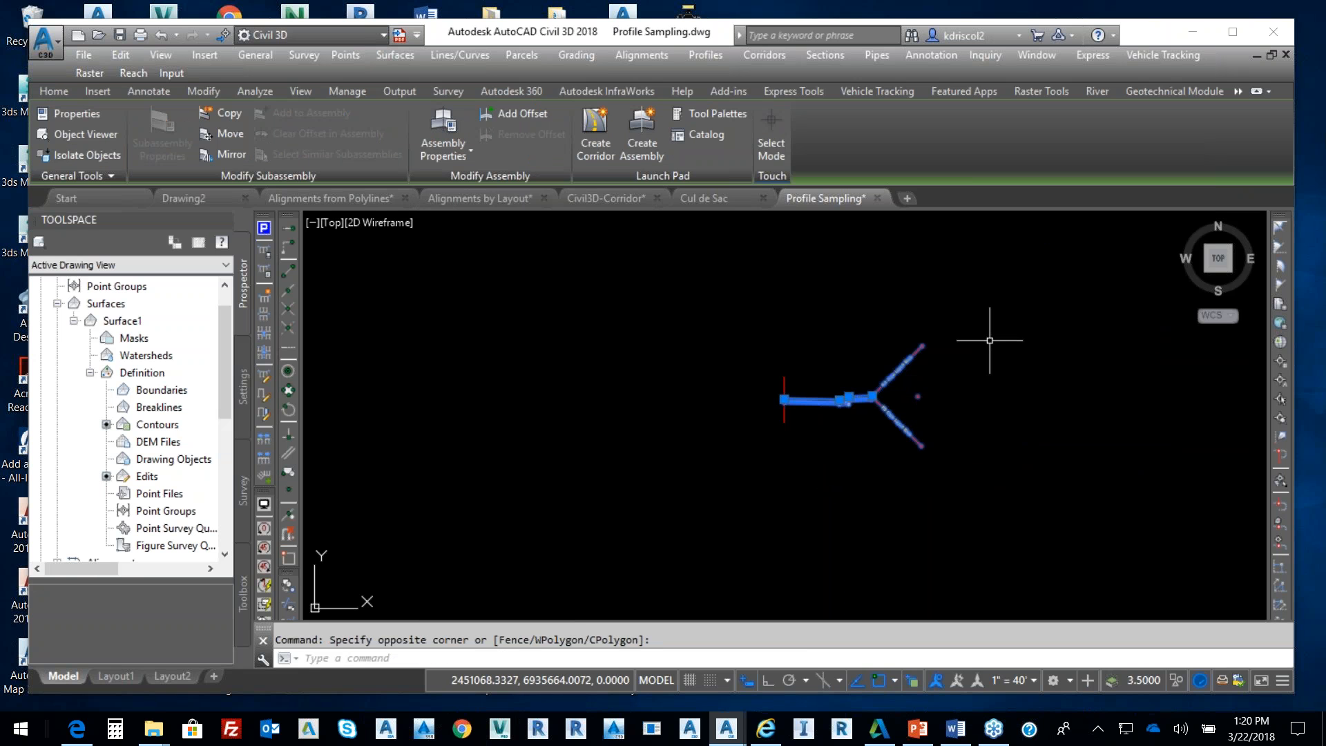
{"action": "left_click", "coordinate": [233, 155]}
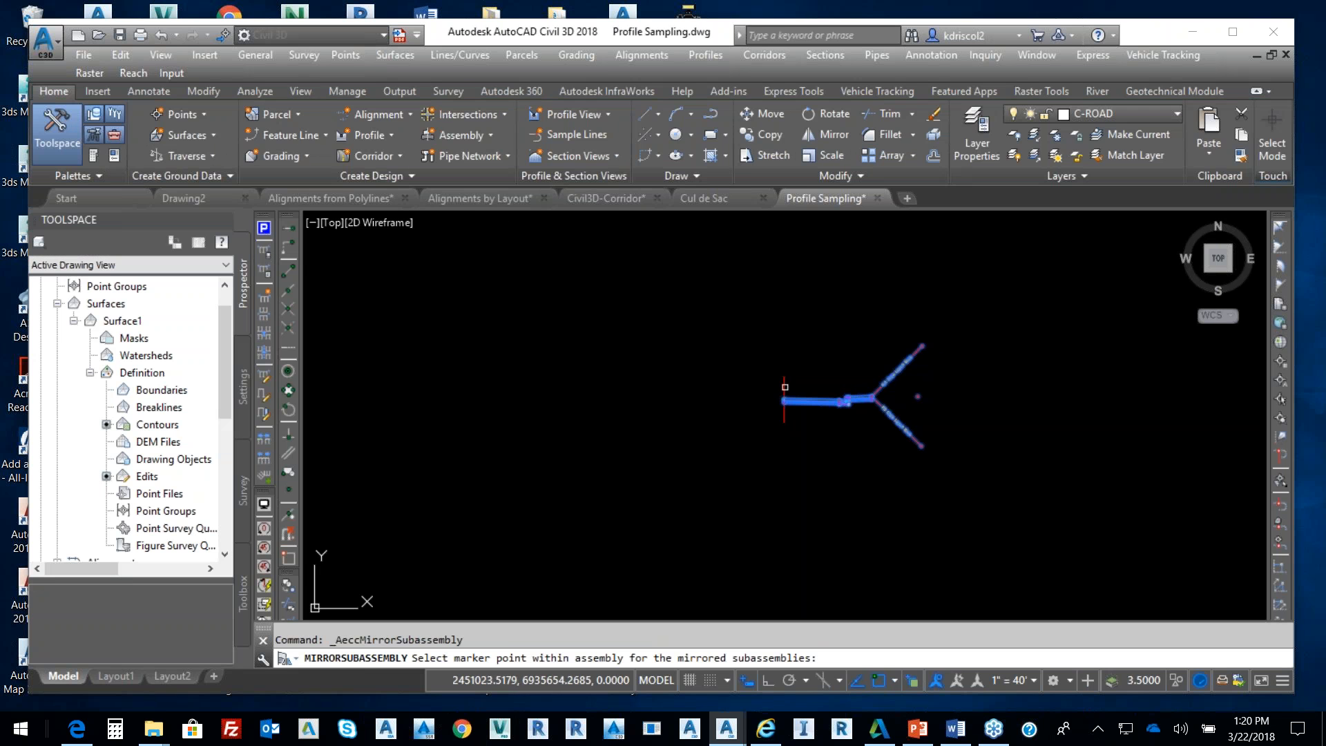
{"action": "left_click", "coordinate": [784, 401]}
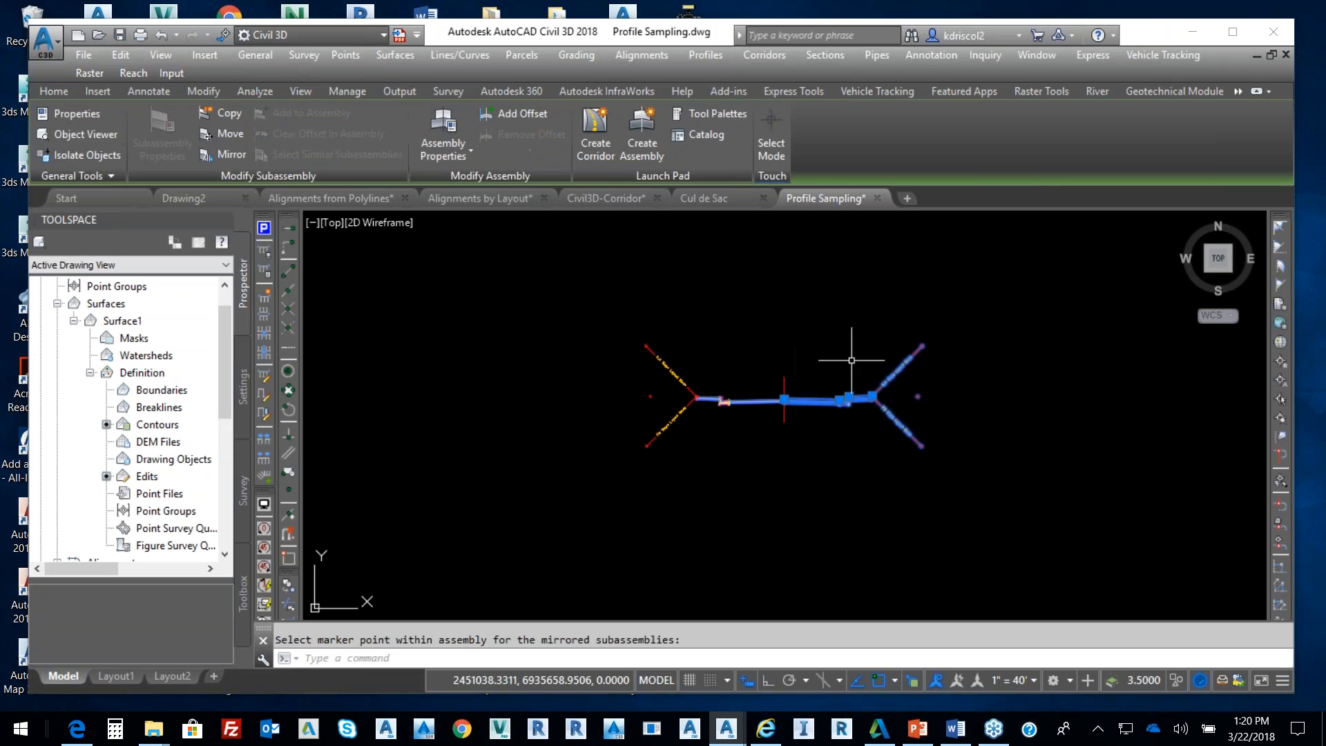
{"action": "key", "text": "Escape"}
{"action": "scroll", "coordinate": [812, 419], "scroll_direction": "up", "scroll_amount": 2}
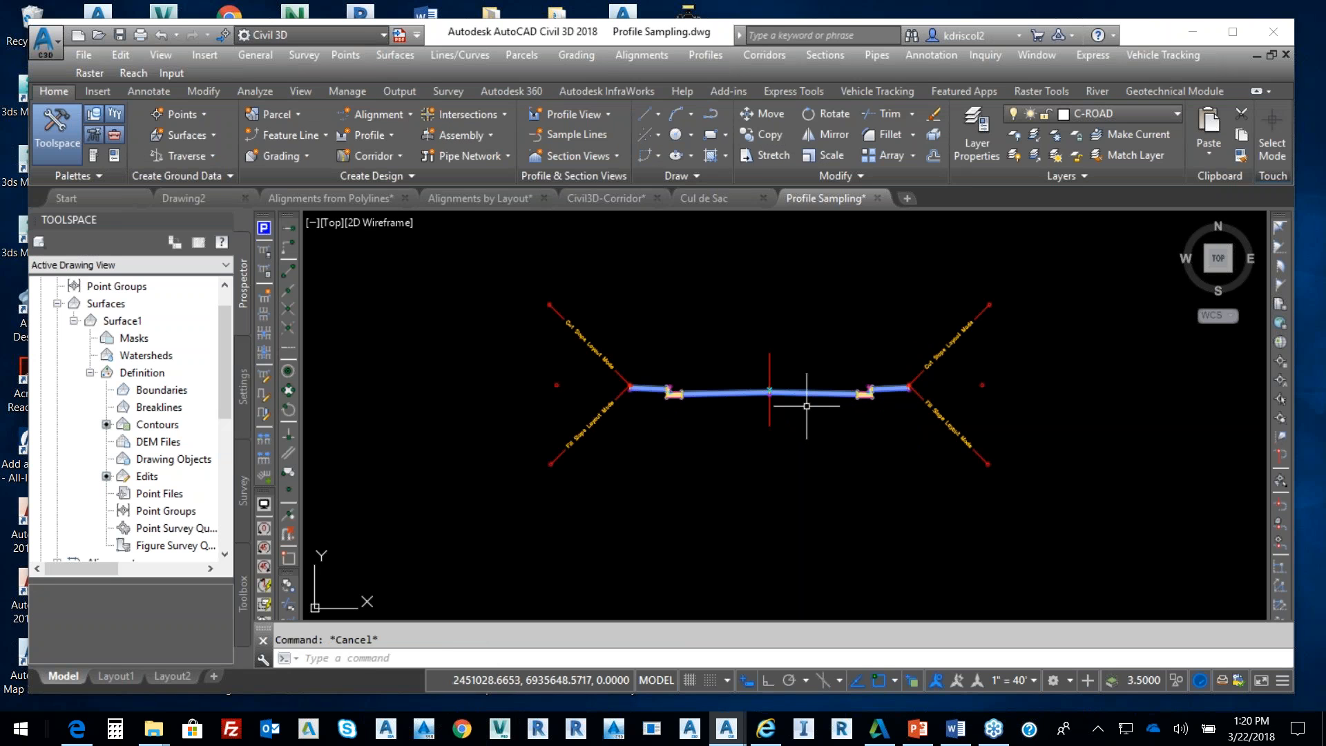
{"action": "left_click", "coordinate": [770, 359]}
{"action": "right_click", "coordinate": [892, 320]}
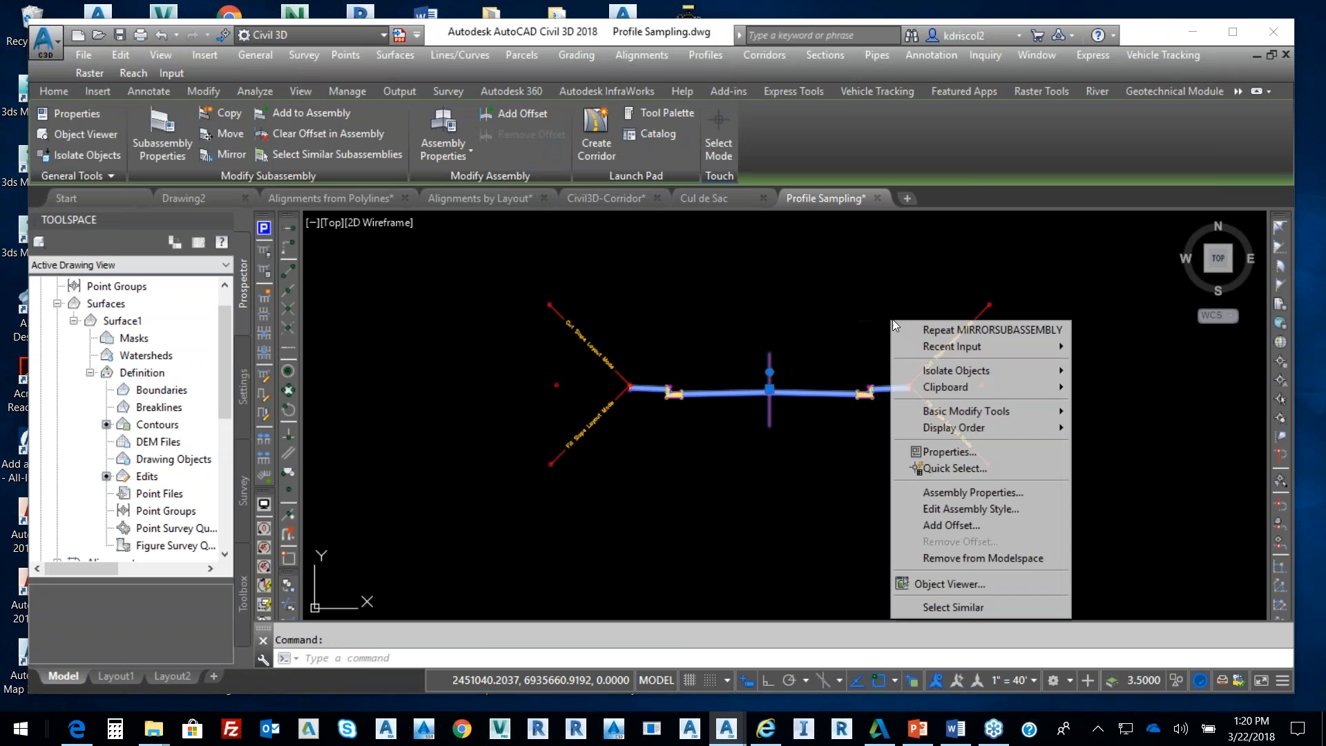
{"action": "left_click", "coordinate": [988, 491]}
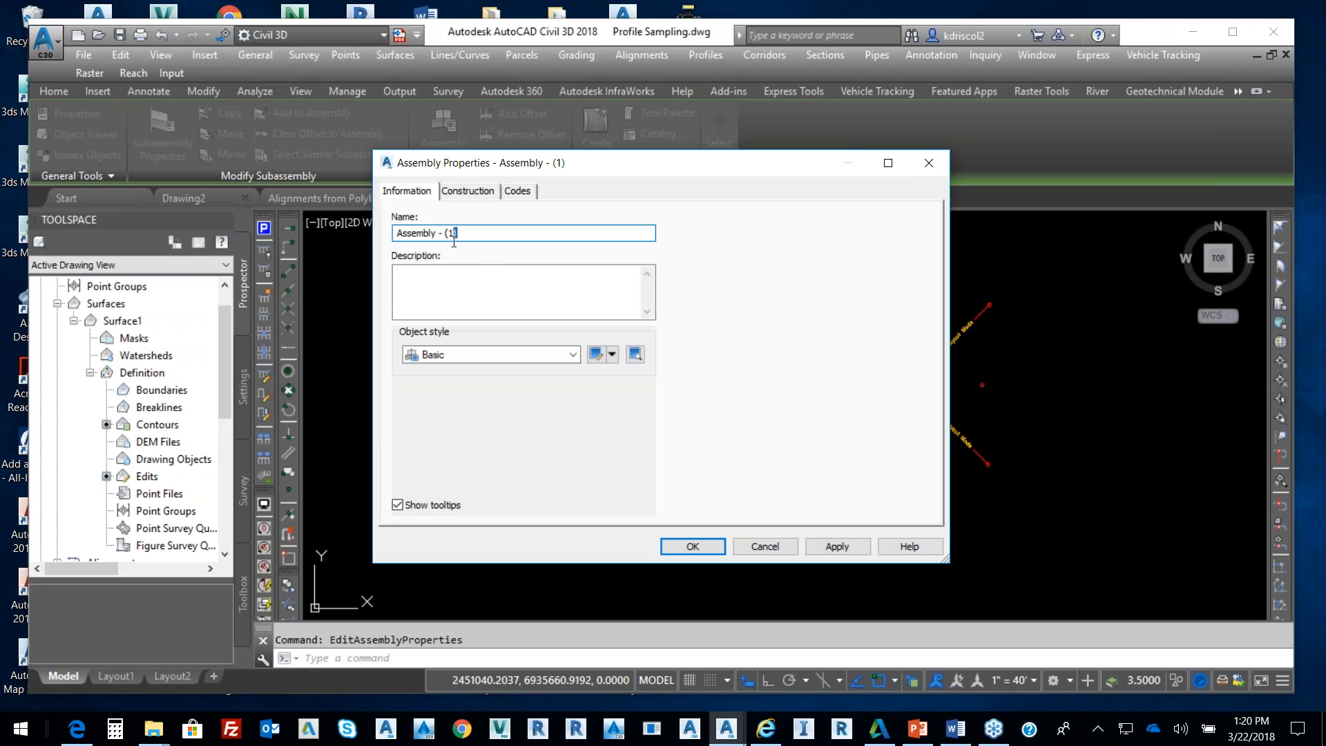
{"action": "left_click", "coordinate": [706, 549]}
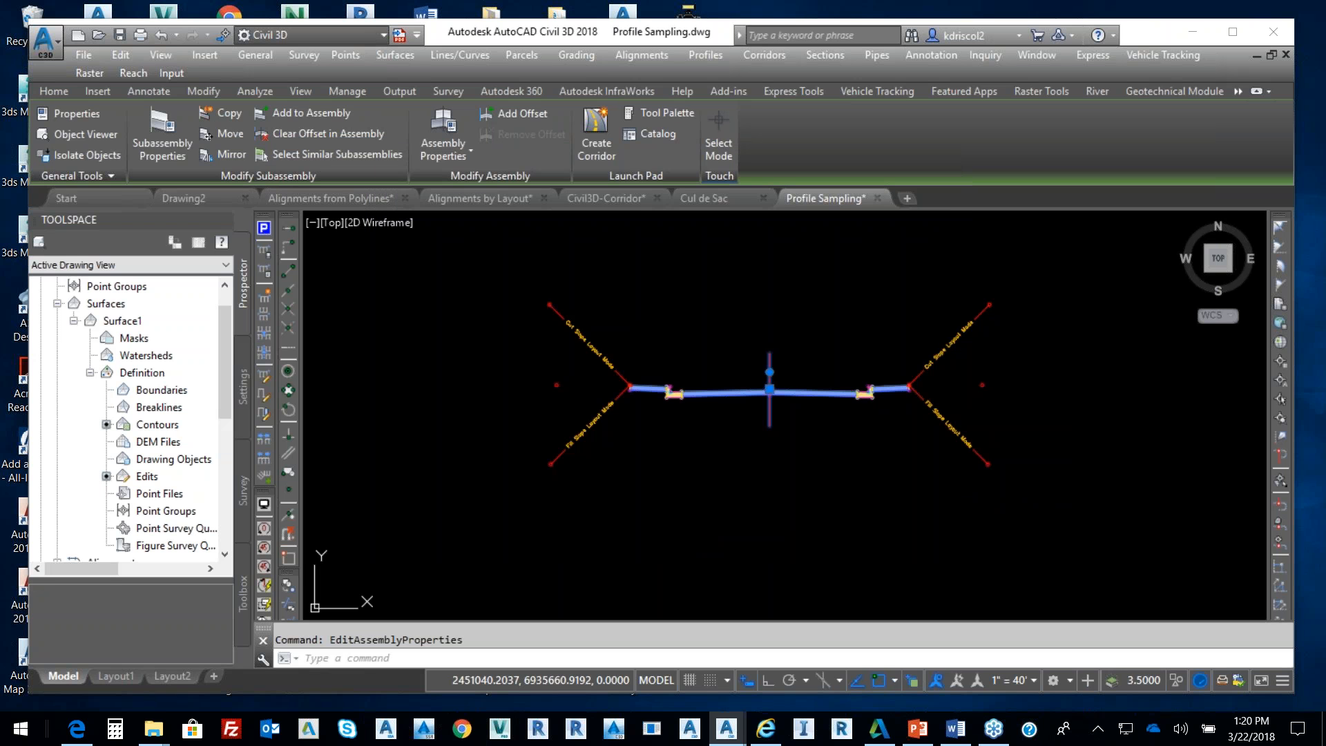
{"action": "middle_click_drag", "start_coordinate": [865, 452], "coordinate": [788, 396]}
{"action": "key", "text": "Escape"}
{"action": "scroll", "coordinate": [788, 396], "scroll_direction": "up", "scroll_amount": 2}
Insert a Basic Lane Transition assembly from the Assemblies palette below the first assembly
{"action": "key", "text": "ctrl+3"}
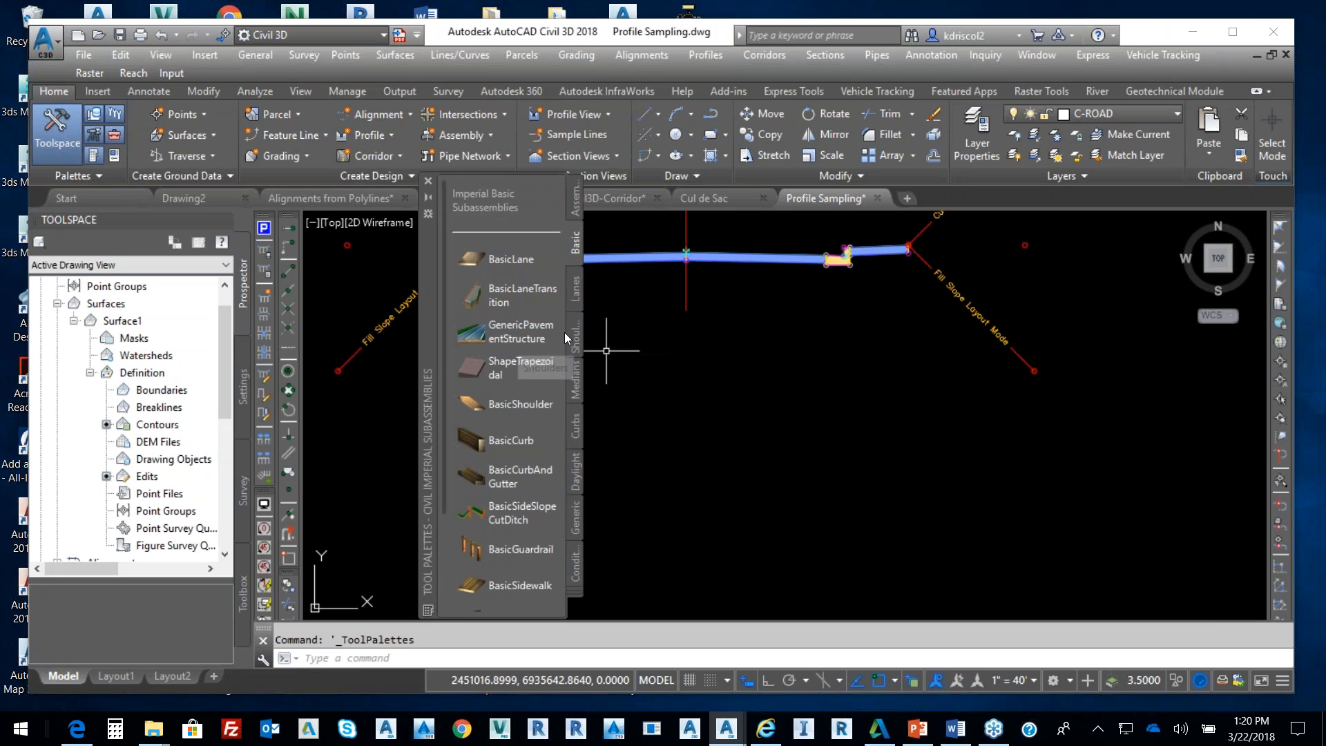
{"action": "left_click", "coordinate": [576, 201]}
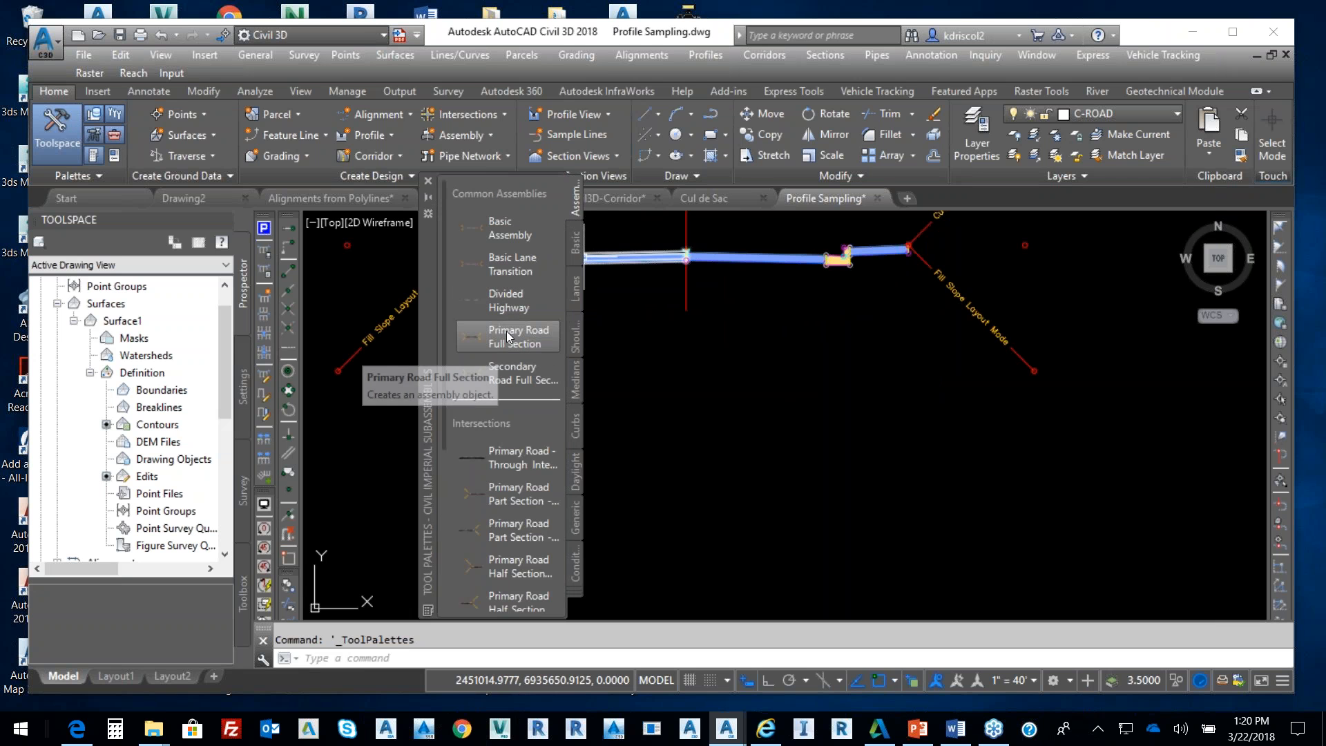
{"action": "left_click", "coordinate": [523, 265]}
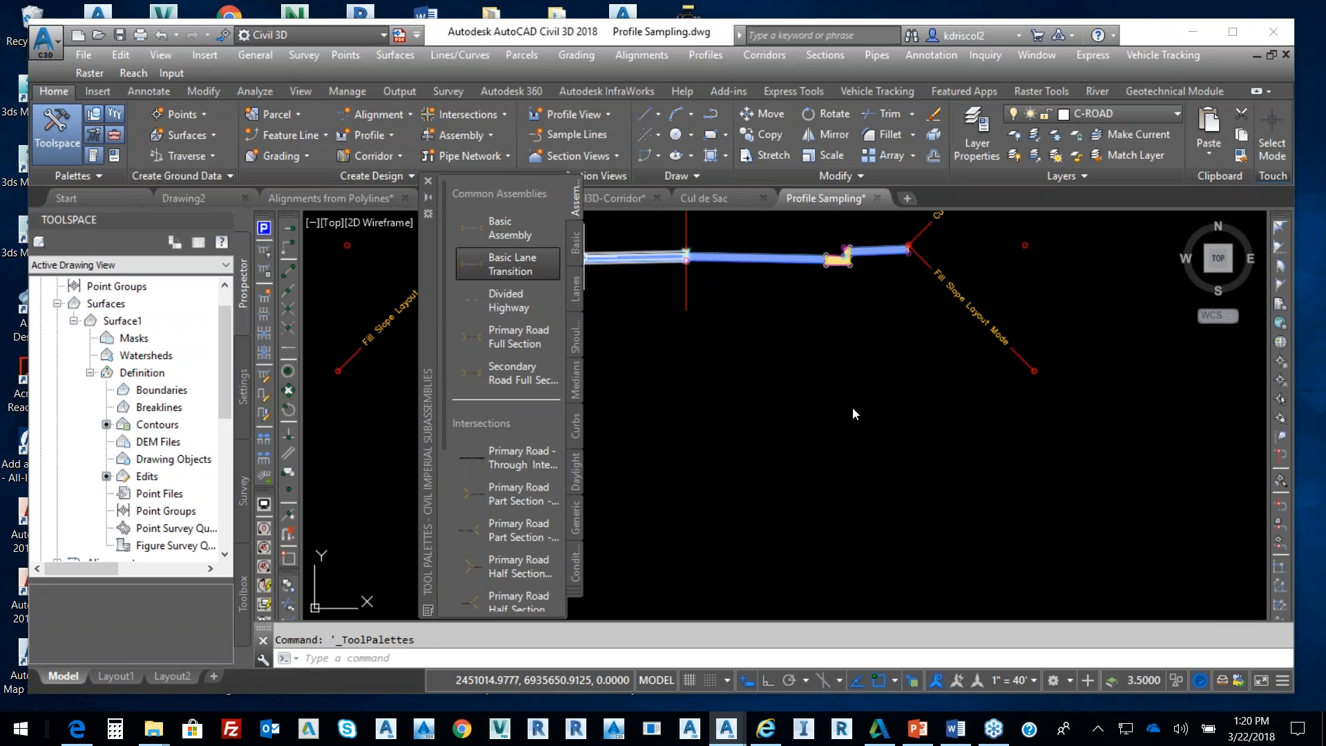
{"action": "scroll", "coordinate": [798, 458], "scroll_direction": "down", "scroll_amount": 2}
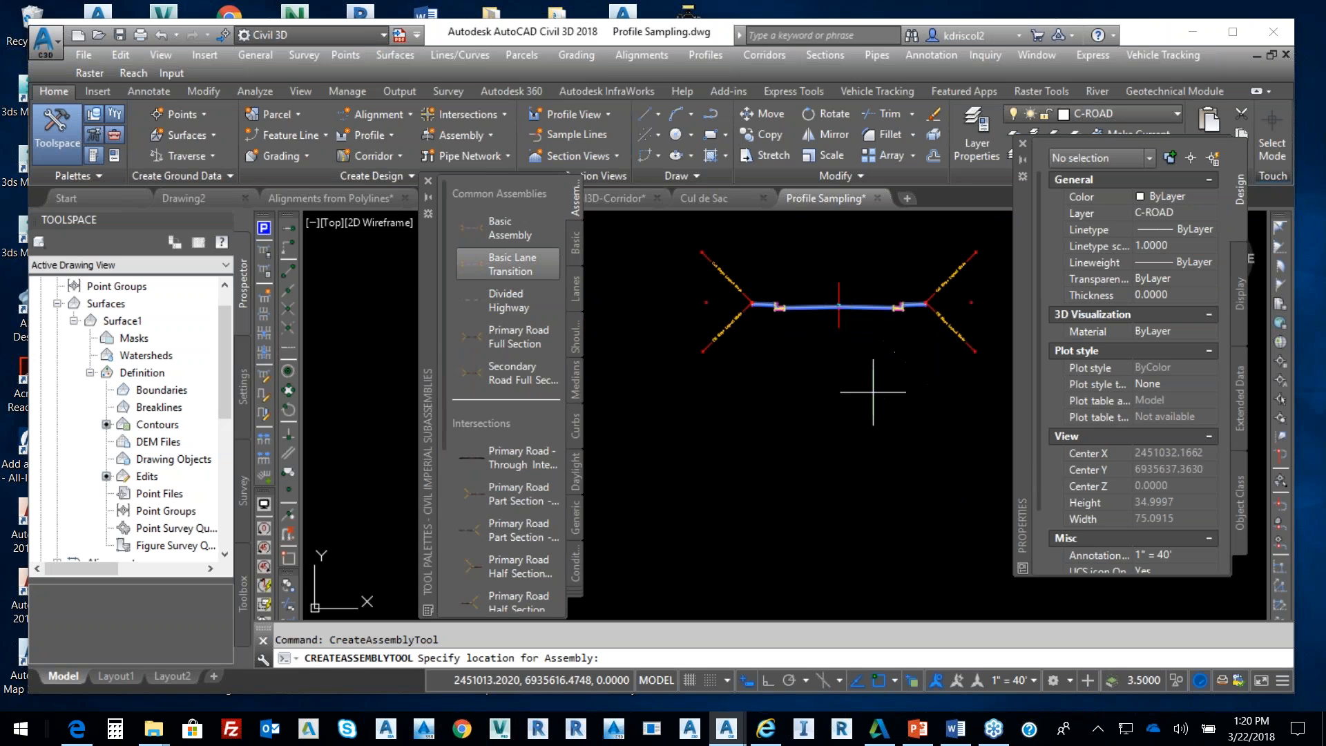
{"action": "scroll", "coordinate": [846, 455], "scroll_direction": "up", "scroll_amount": 4}
{"action": "scroll", "coordinate": [851, 455], "scroll_direction": "down", "scroll_amount": 3}
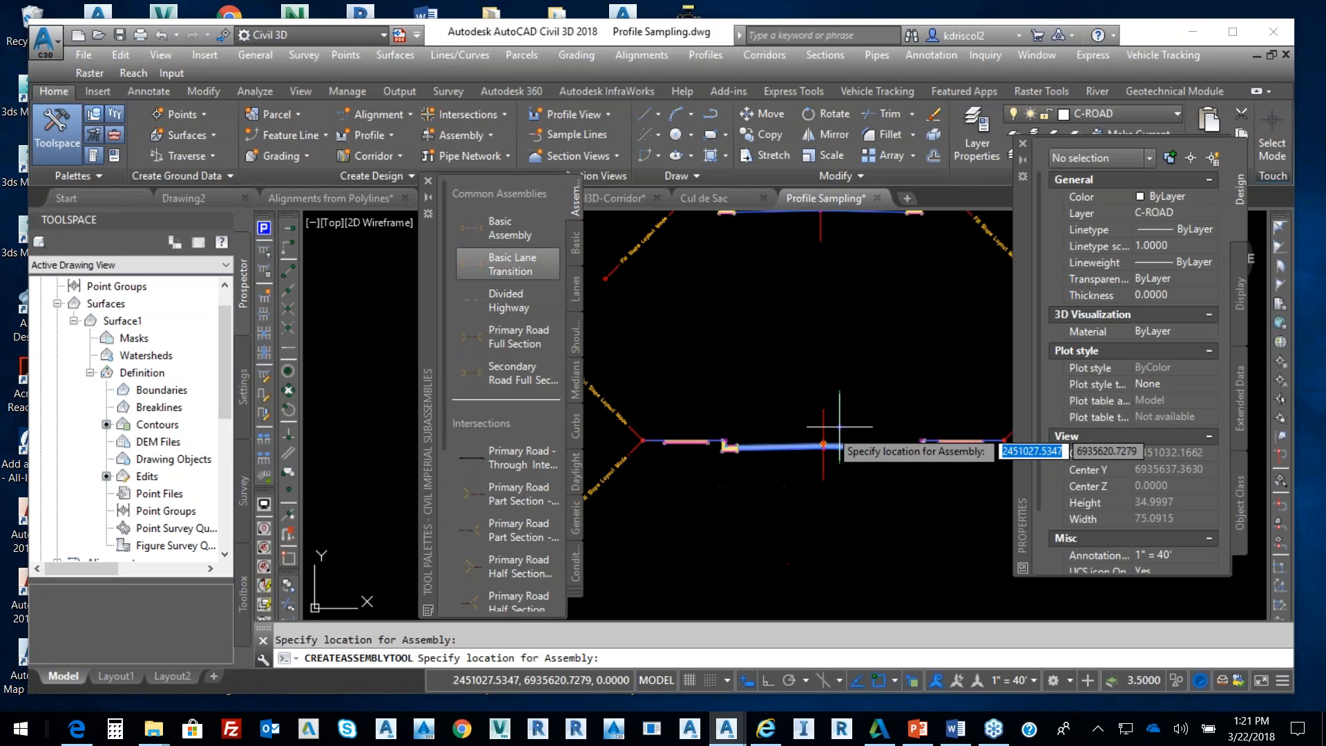
{"action": "scroll", "coordinate": [844, 436], "scroll_direction": "down", "scroll_amount": 2}
{"action": "middle_click_drag", "start_coordinate": [857, 423], "coordinate": [751, 446]}
{"action": "left_click", "coordinate": [753, 420]}
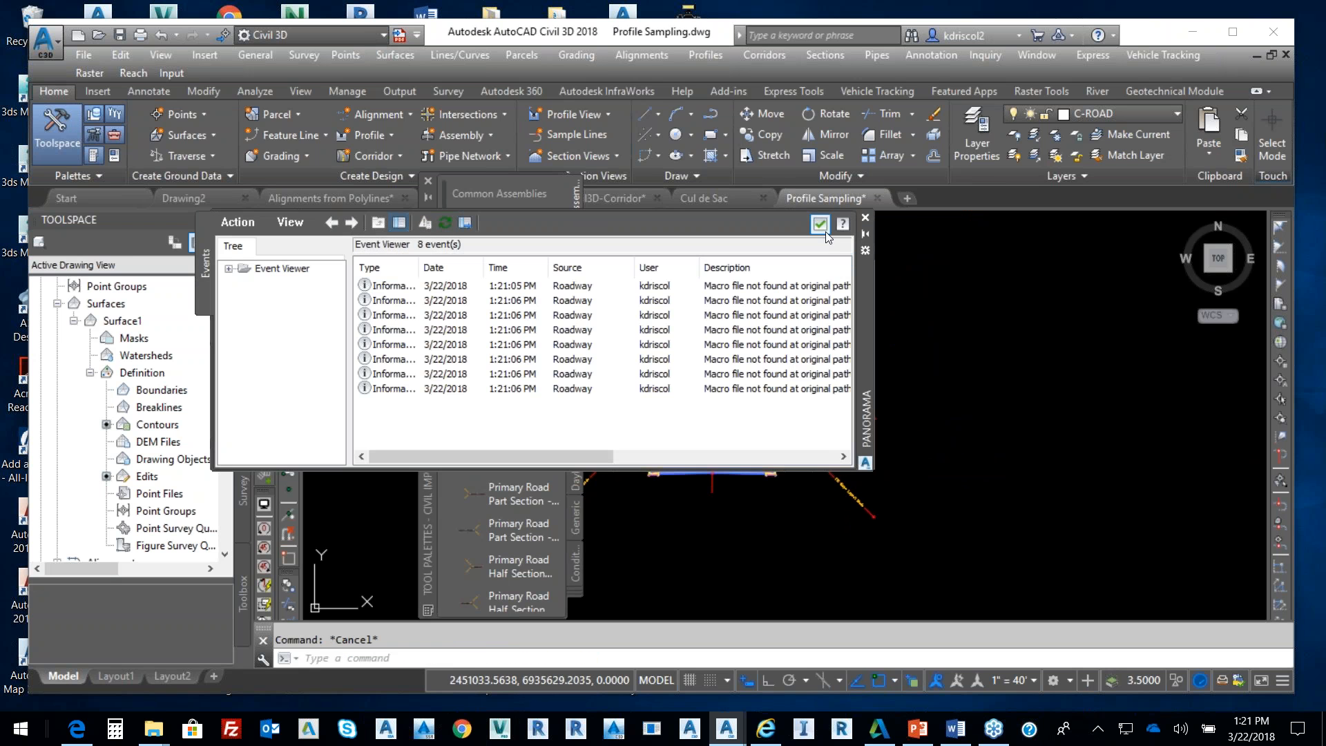
{"action": "left_click", "coordinate": [821, 223]}
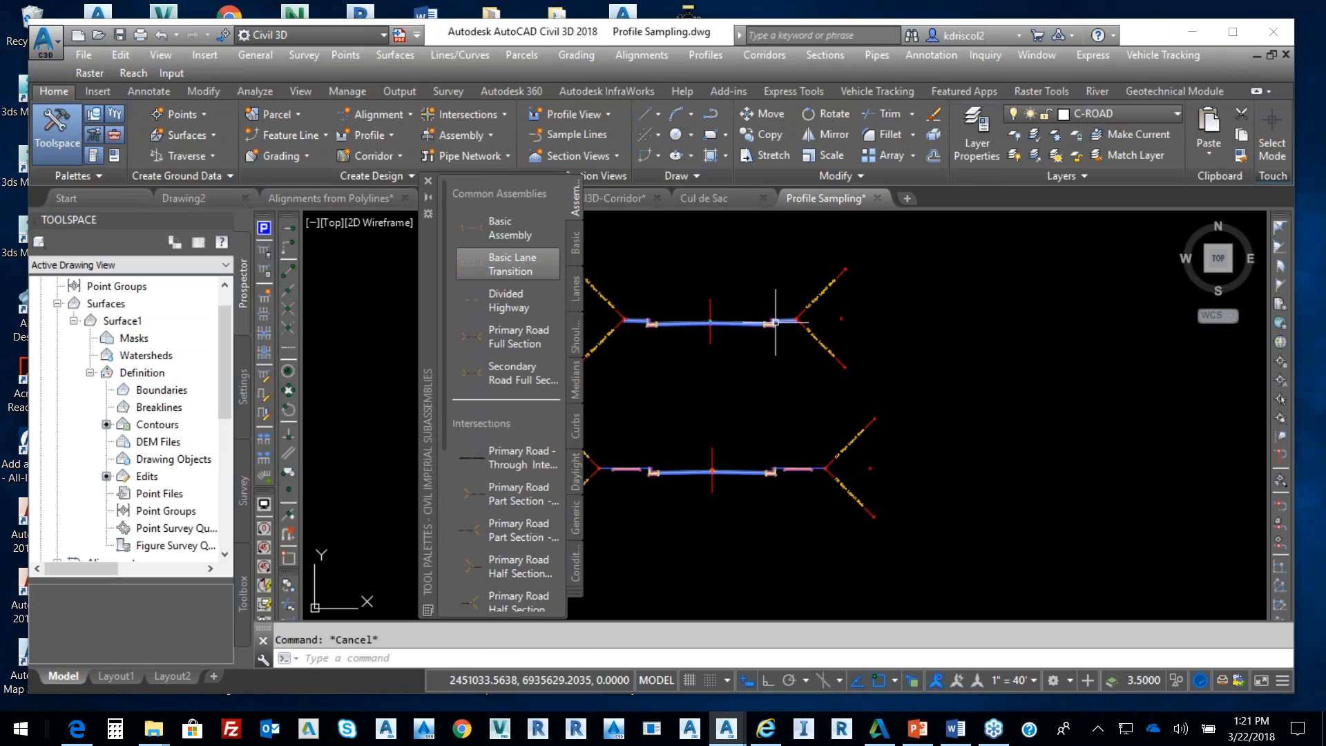
{"action": "left_click", "coordinate": [428, 181]}
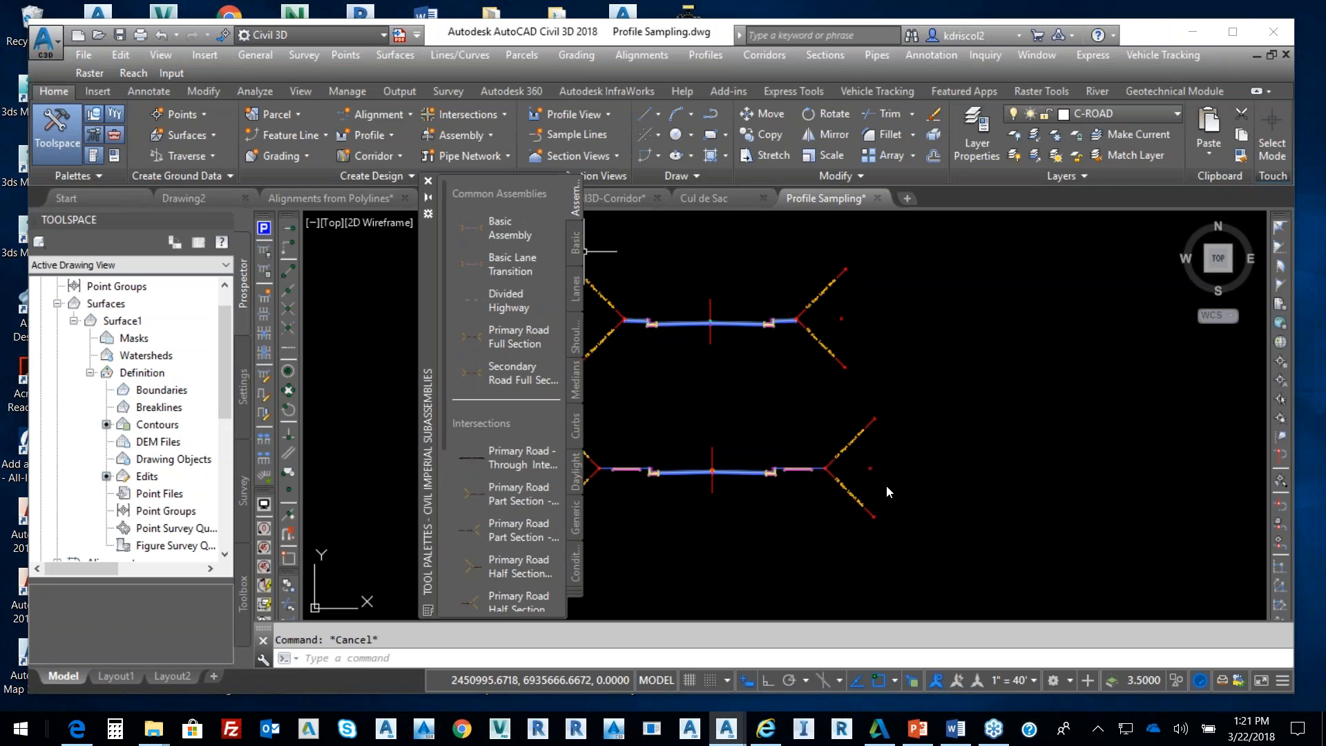
Confirm the new assembly's name as Transition in its Assembly Properties
{"action": "left_click", "coordinate": [715, 449]}
{"action": "right_click", "coordinate": [776, 439]}
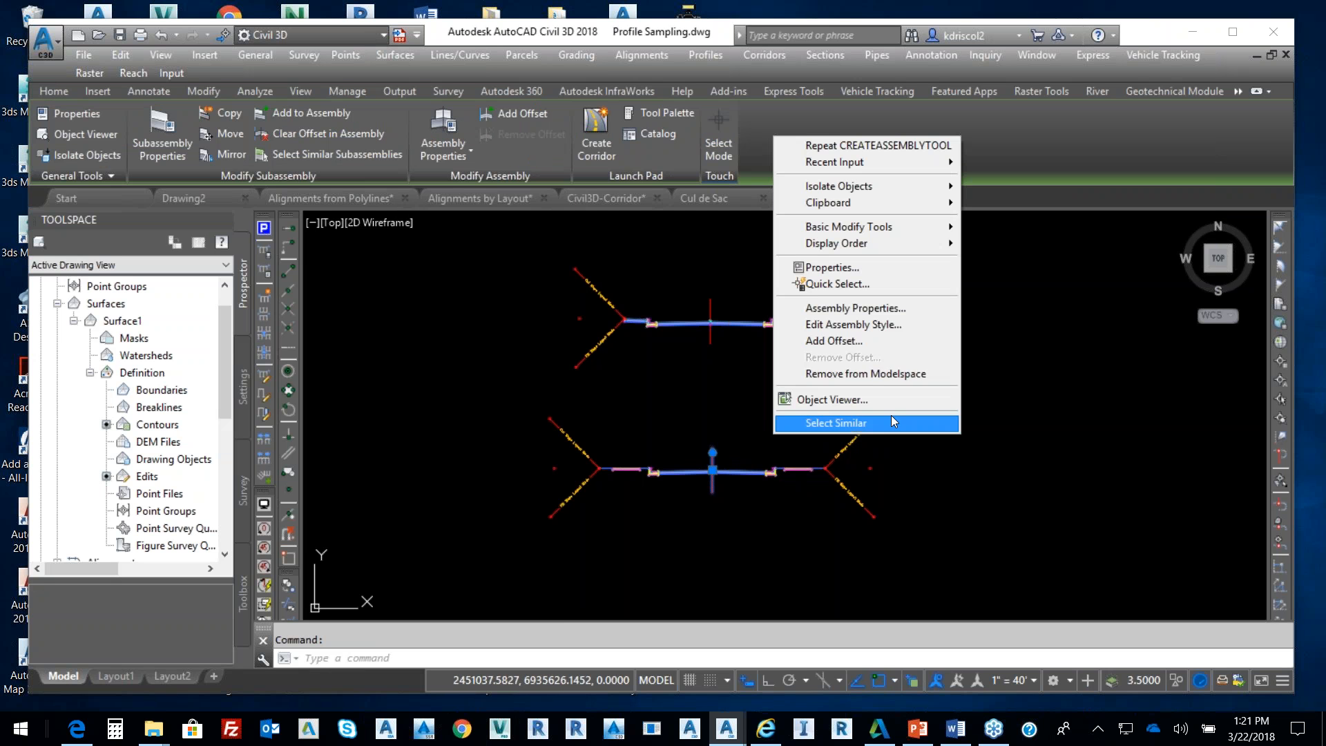
{"action": "left_click", "coordinate": [888, 309]}
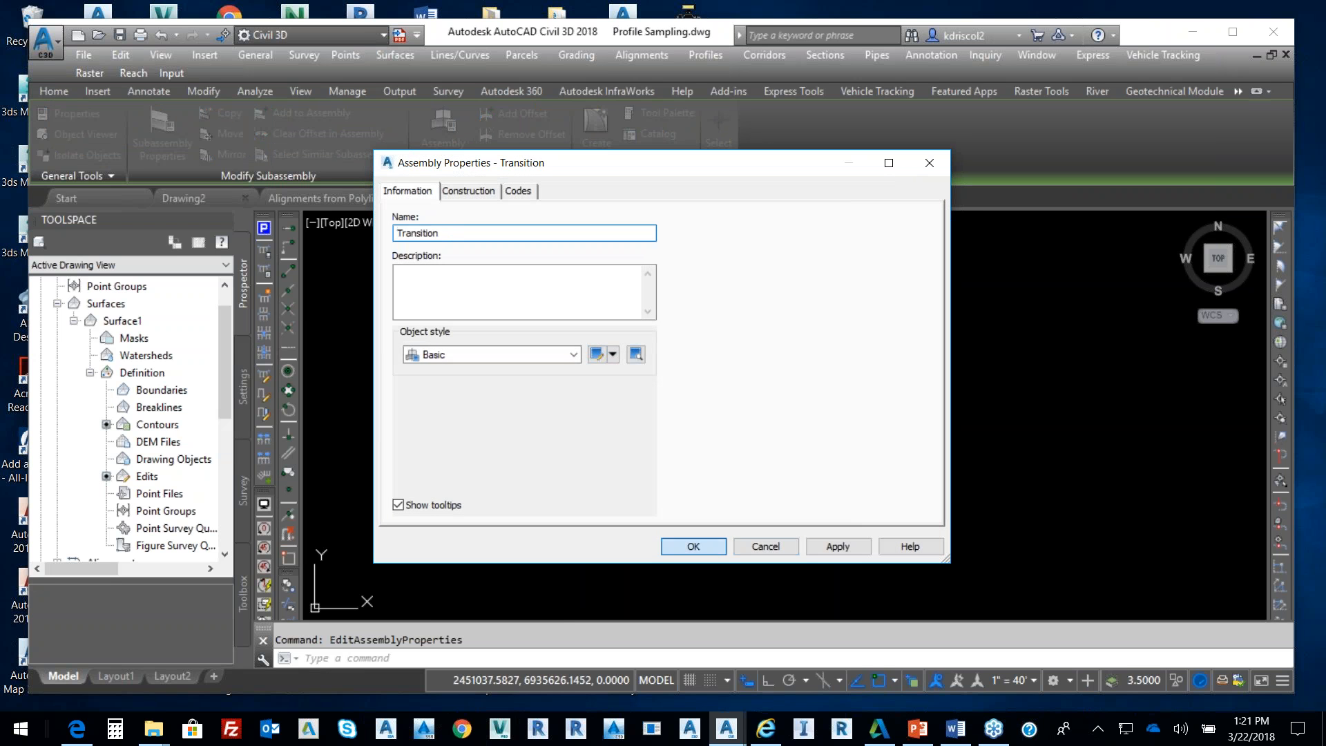
{"action": "left_click", "coordinate": [699, 545]}
{"action": "scroll", "coordinate": [919, 454], "scroll_direction": "down", "scroll_amount": 2}
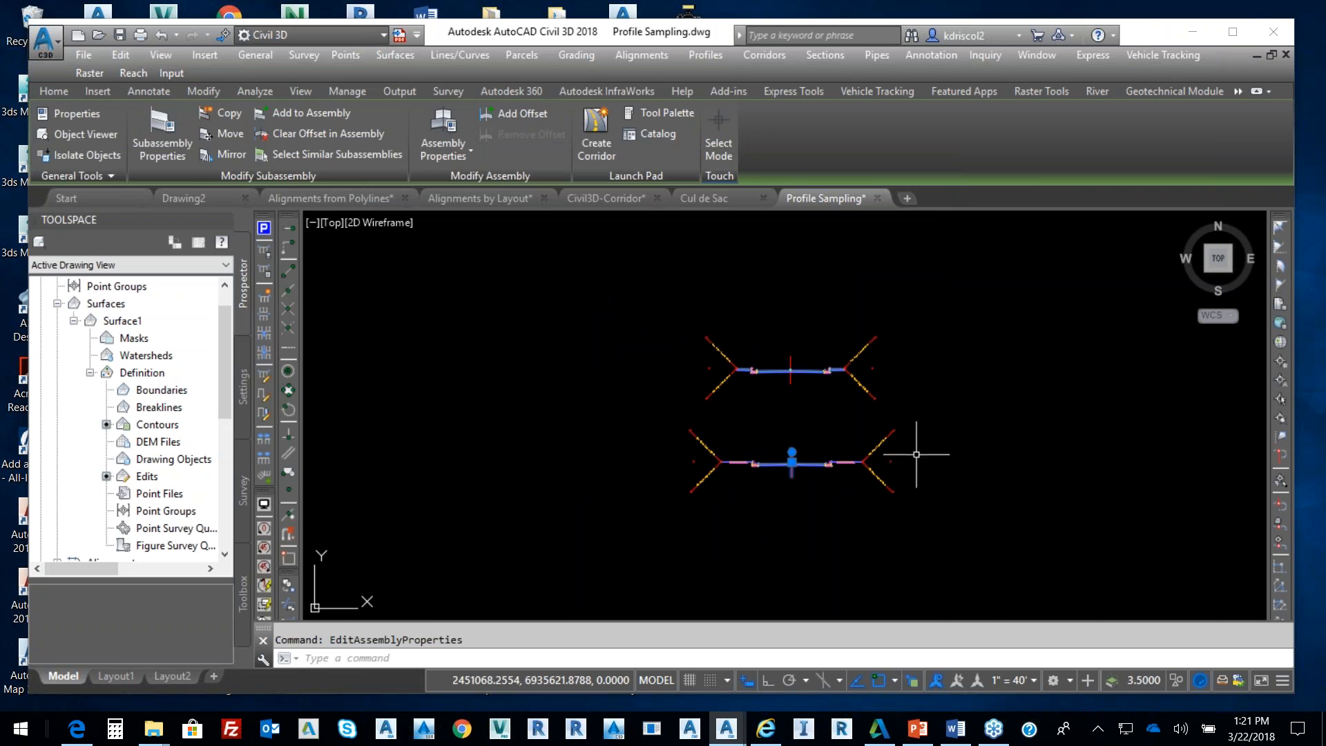
{"action": "key", "text": "Escape"}
Pan and zoom to show the alignment ending at 14+32 and the whole parcel layout
{"action": "scroll", "coordinate": [953, 438], "scroll_direction": "down", "scroll_amount": 8}
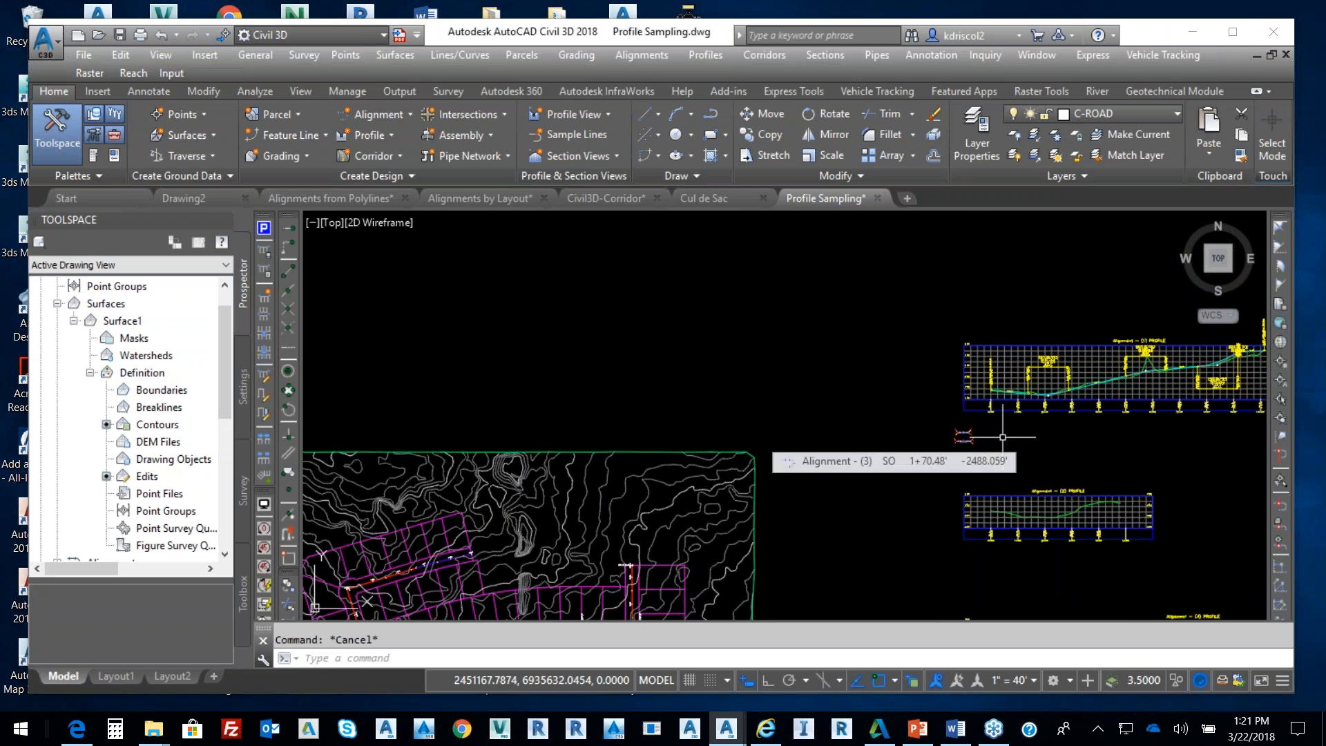
{"action": "middle_click_drag", "start_coordinate": [985, 404], "coordinate": [1003, 304]}
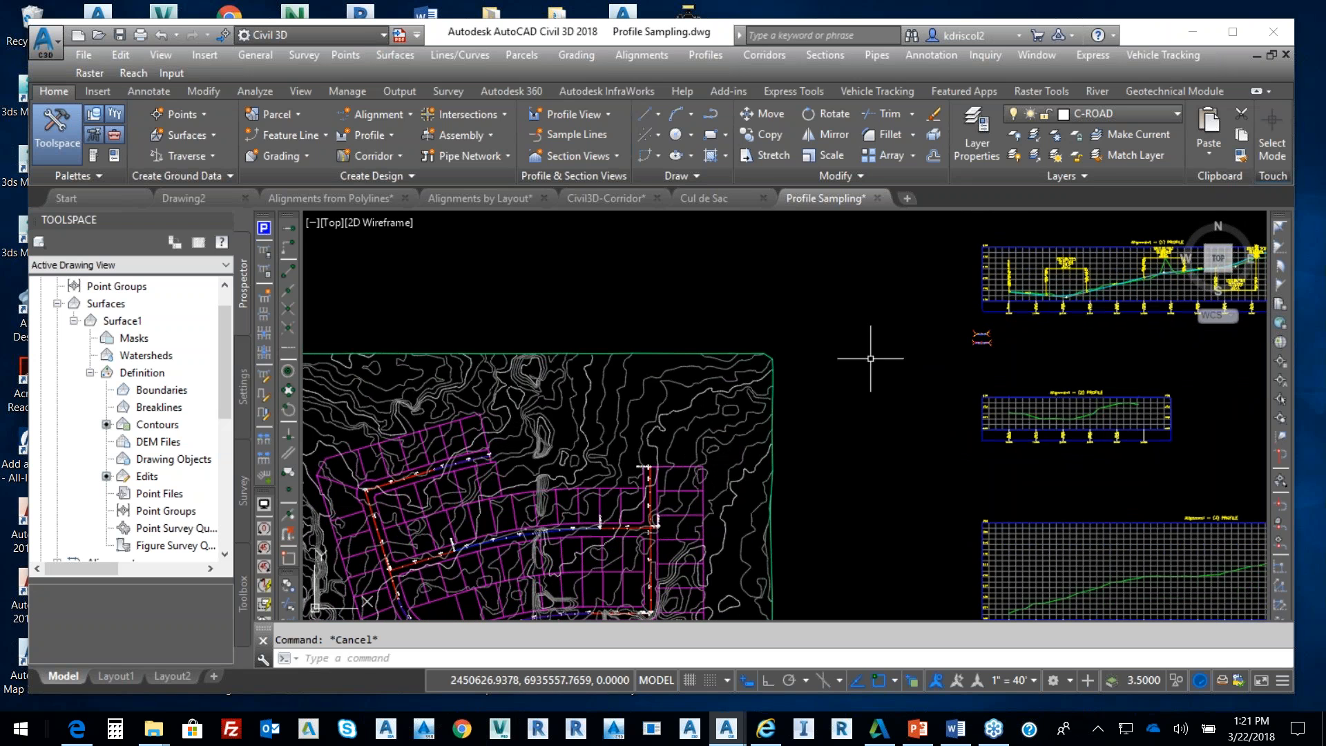
{"action": "middle_click_drag", "start_coordinate": [682, 387], "coordinate": [799, 313]}
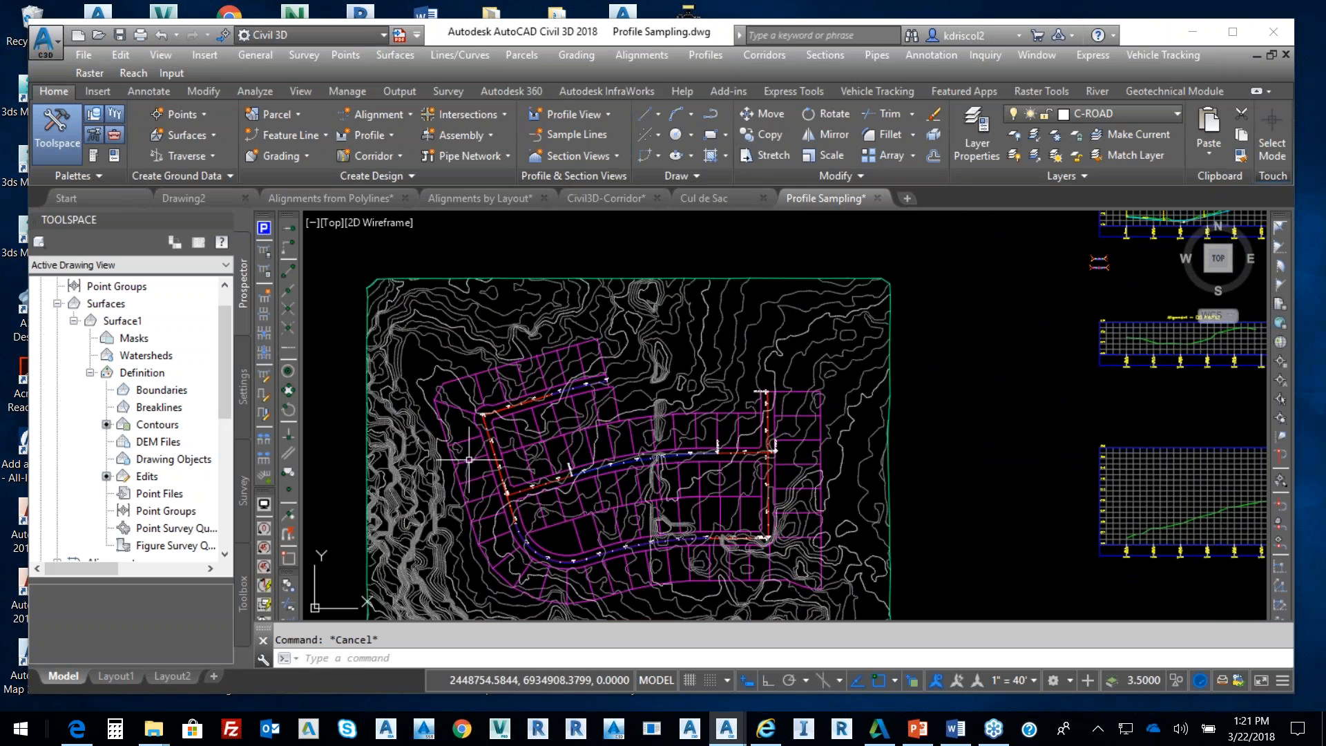
{"action": "scroll", "coordinate": [700, 331], "scroll_direction": "up", "scroll_amount": 5}
{"action": "scroll", "coordinate": [675, 328], "scroll_direction": "up", "scroll_amount": 2}
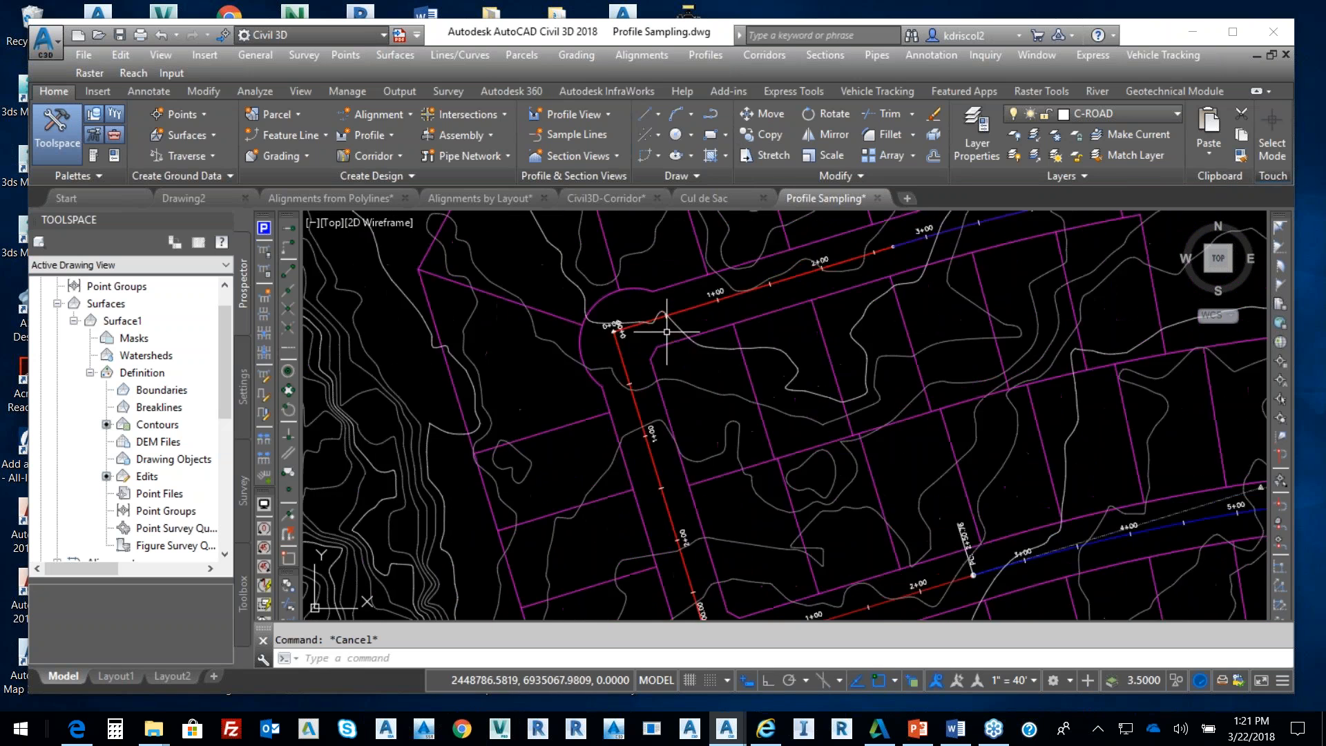
{"action": "scroll", "coordinate": [675, 331], "scroll_direction": "down", "scroll_amount": 7}
{"action": "scroll", "coordinate": [937, 505], "scroll_direction": "up", "scroll_amount": 7}
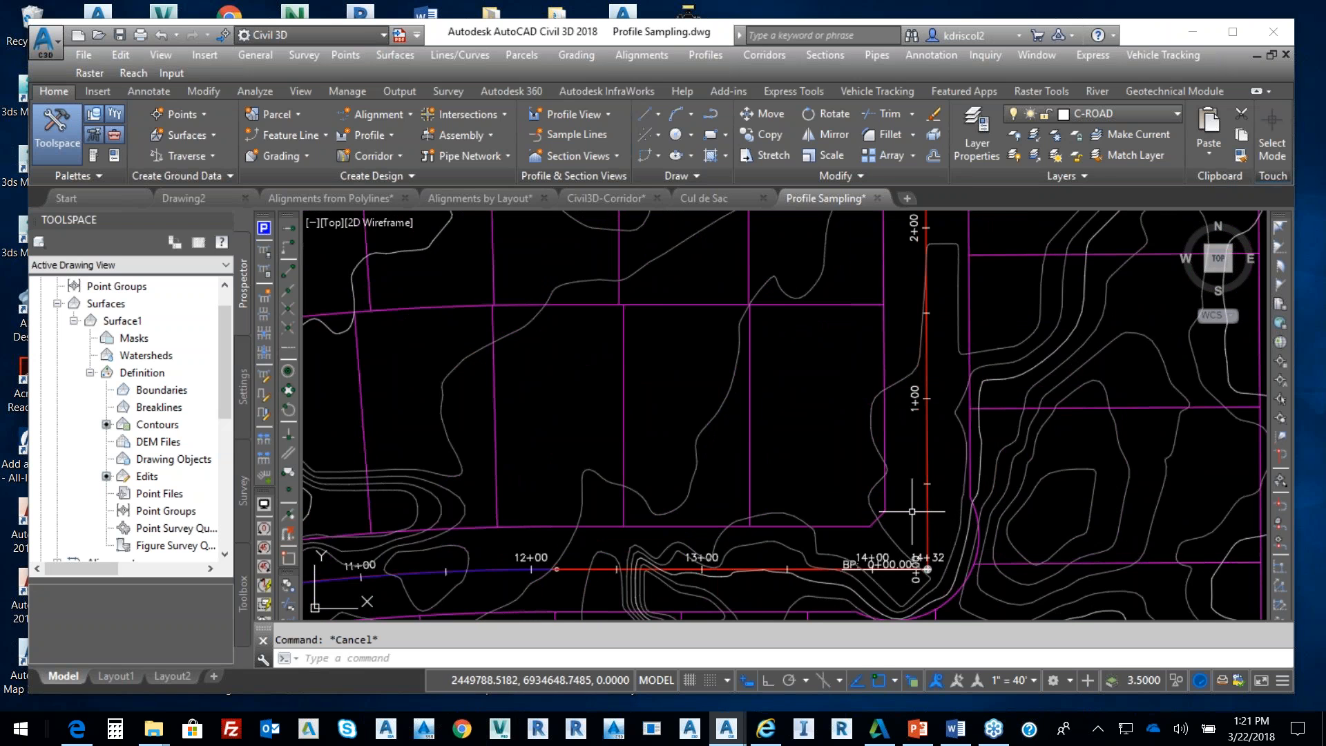
{"action": "scroll", "coordinate": [911, 515], "scroll_direction": "down", "scroll_amount": 7}
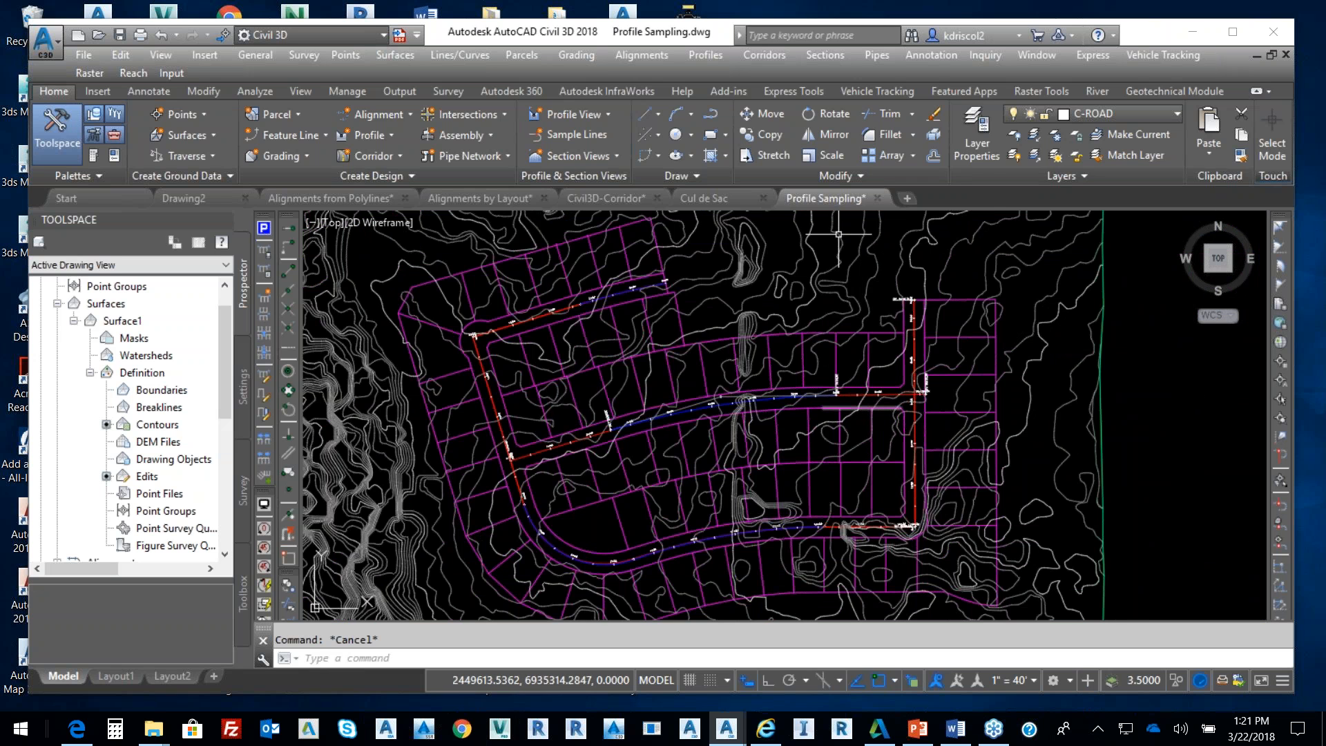
Start Create Corridor and pick Alignment - (3) from the plan as the baseline
{"action": "left_click", "coordinate": [764, 55]}
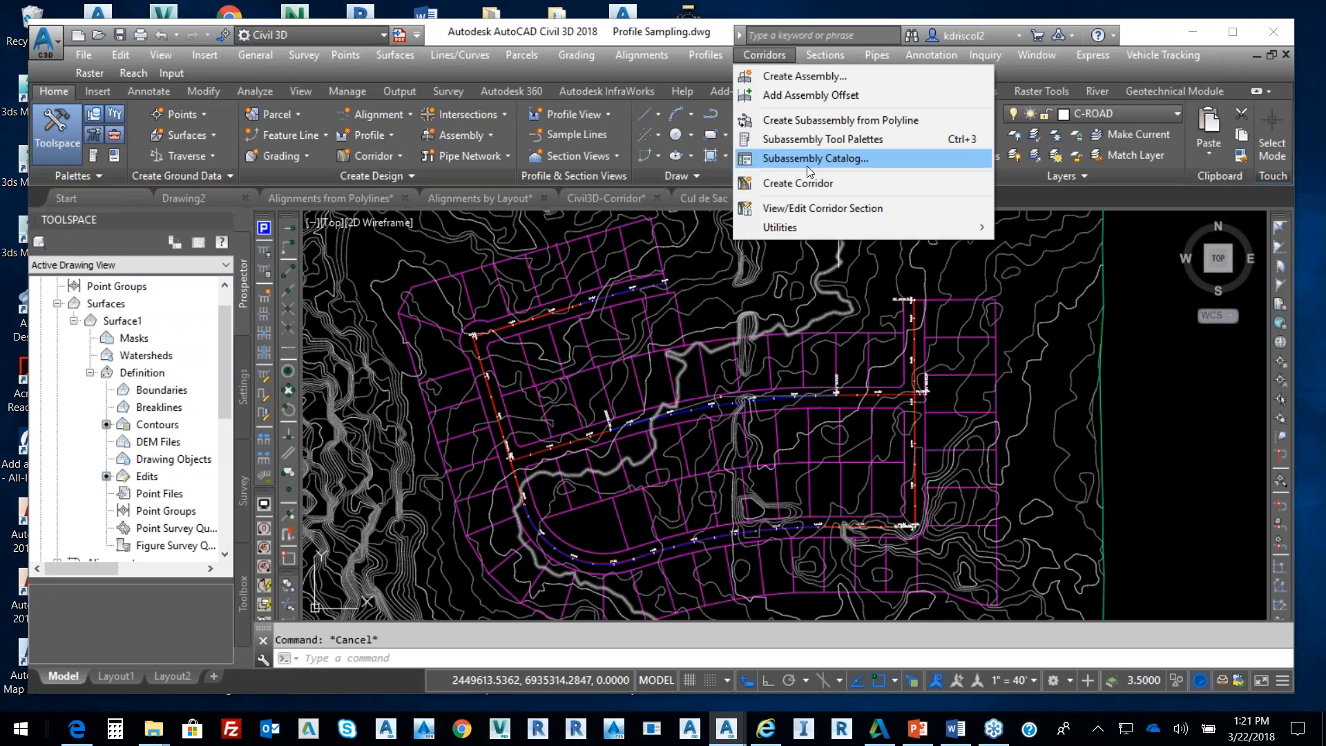
{"action": "left_click", "coordinate": [807, 185]}
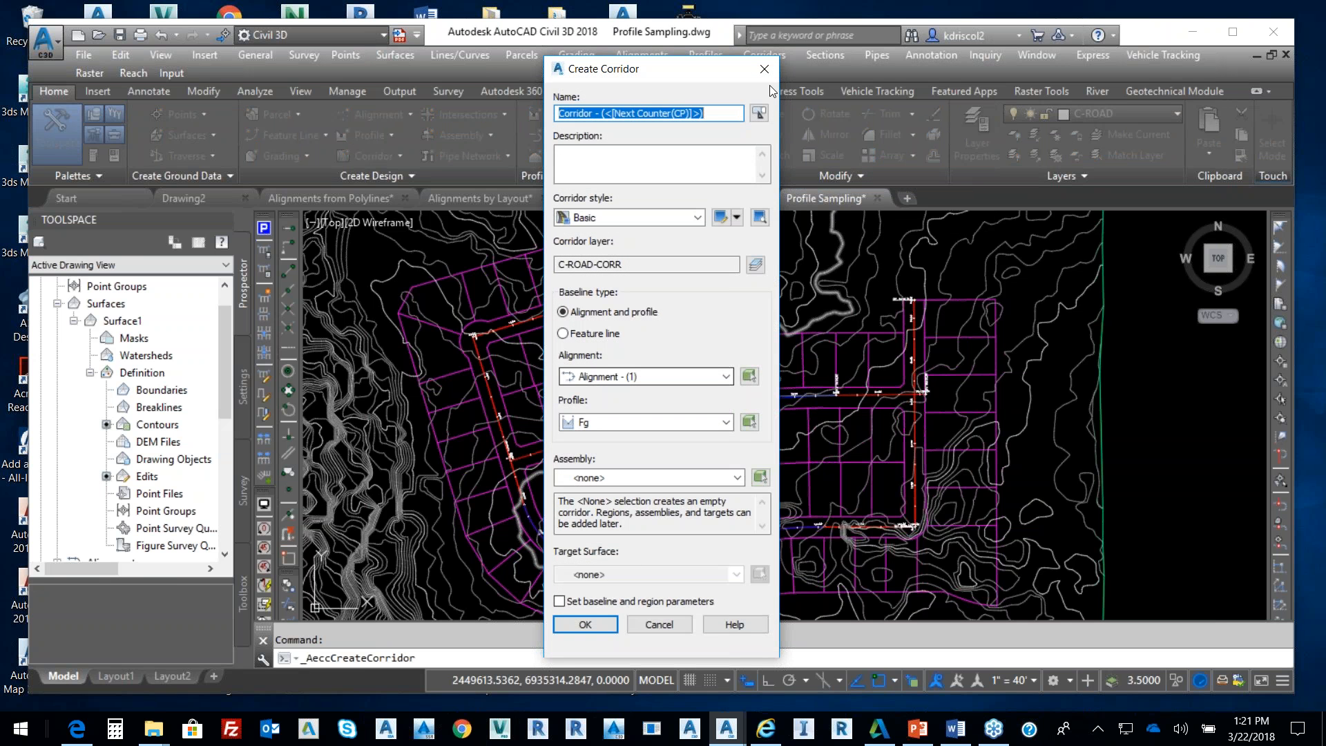
{"action": "left_click_drag", "start_coordinate": [673, 76], "coordinate": [677, 45]}
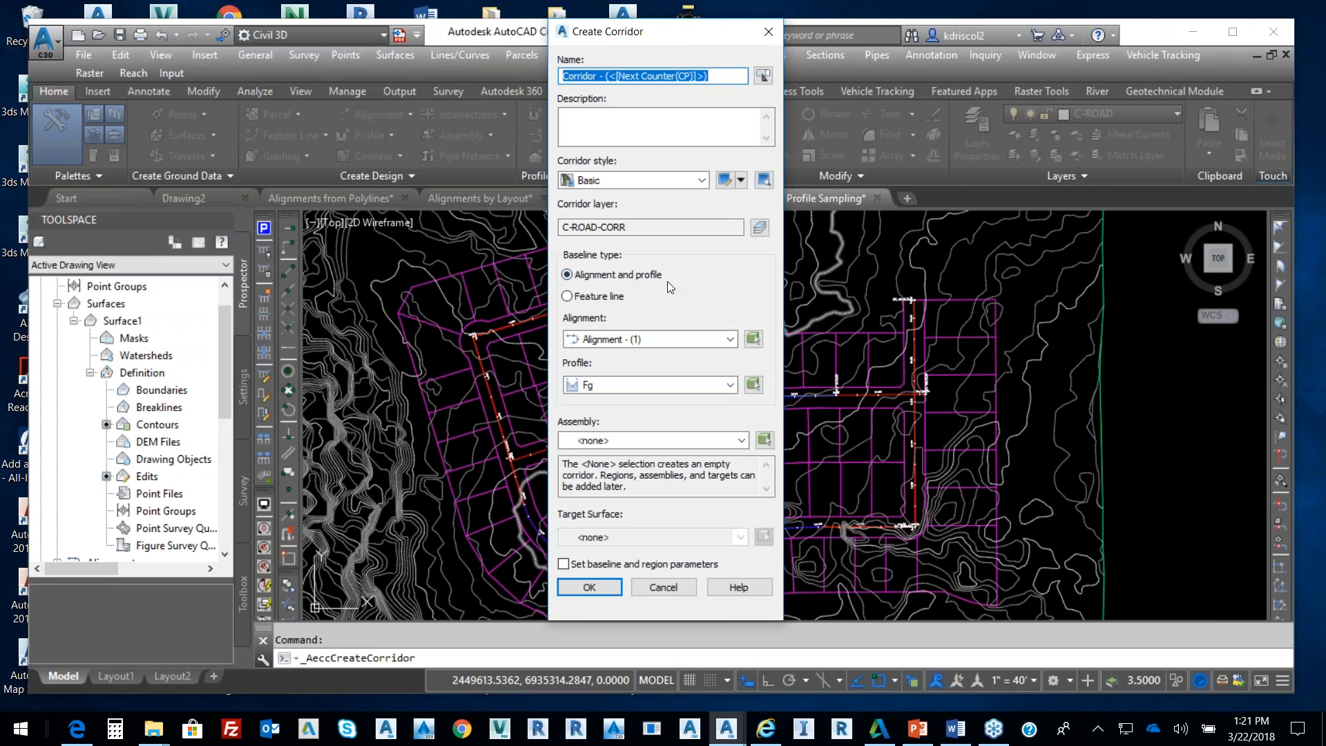
{"action": "left_click", "coordinate": [730, 340]}
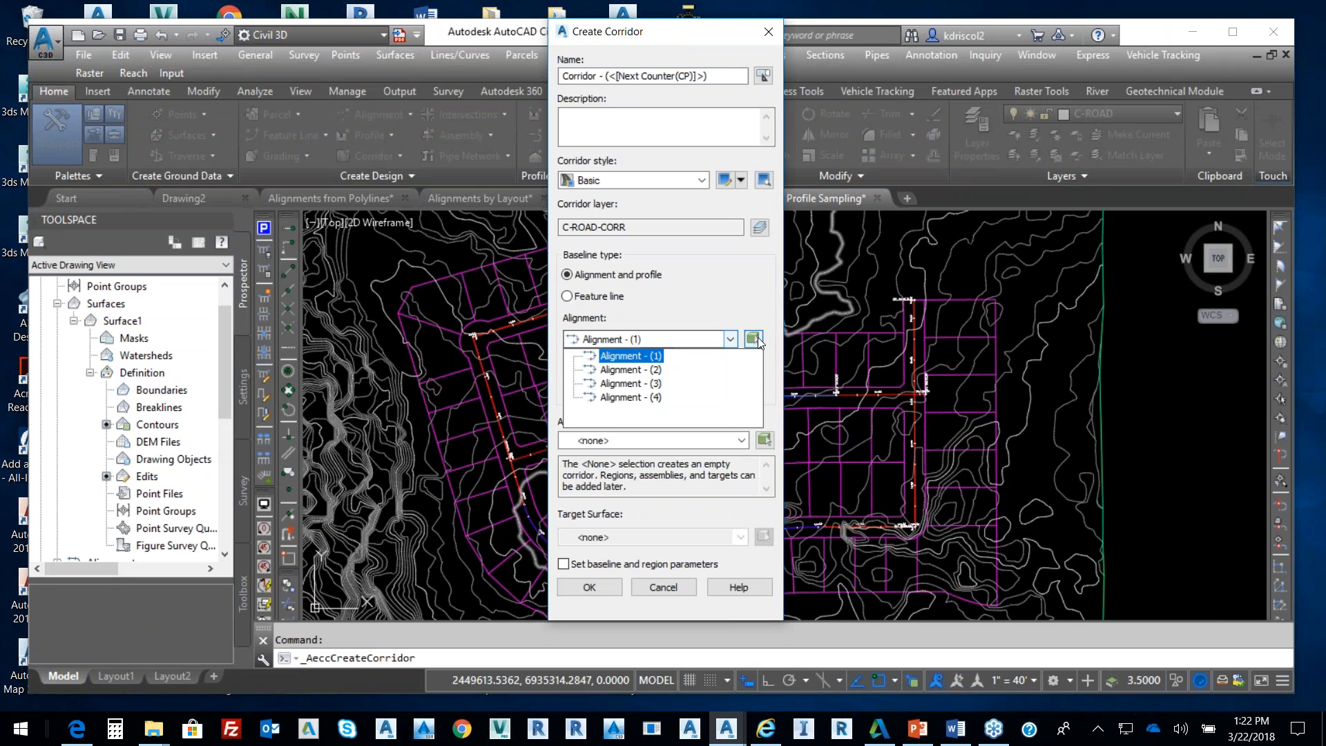
{"action": "left_click", "coordinate": [751, 340]}
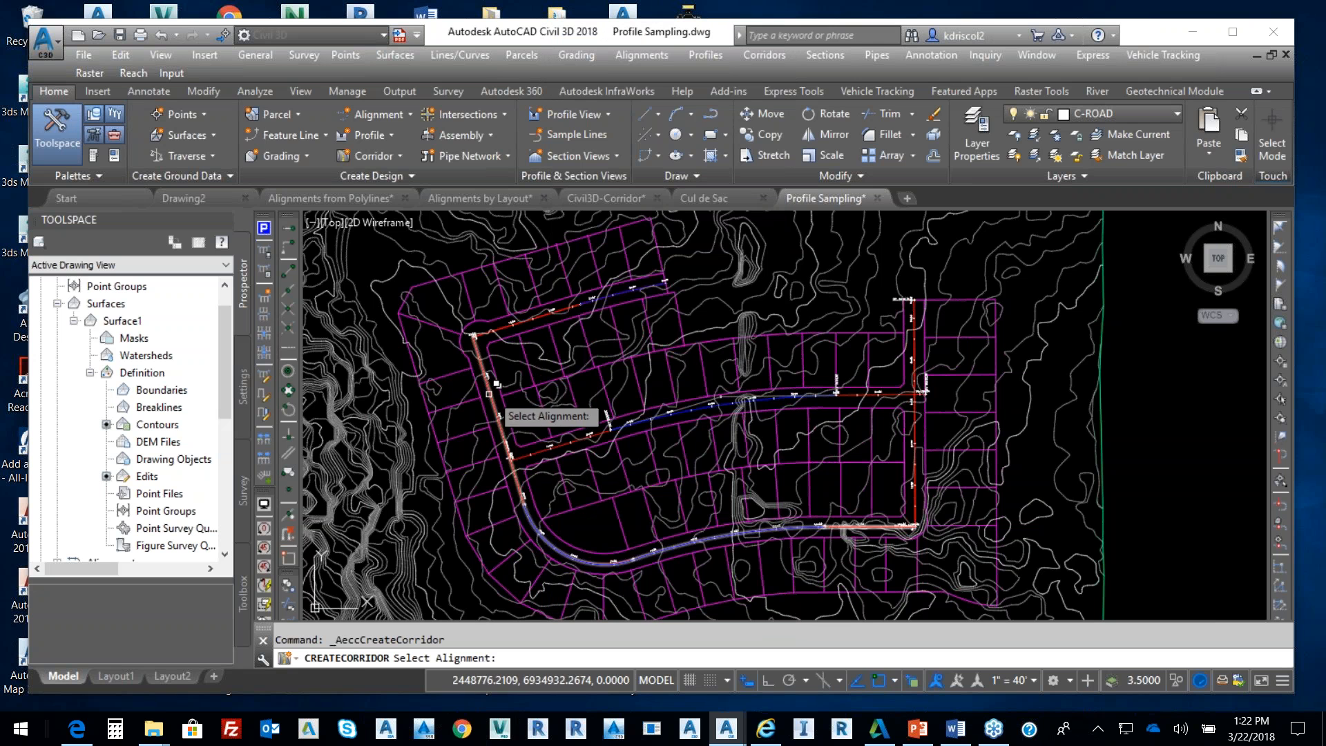
{"action": "left_click", "coordinate": [496, 380]}
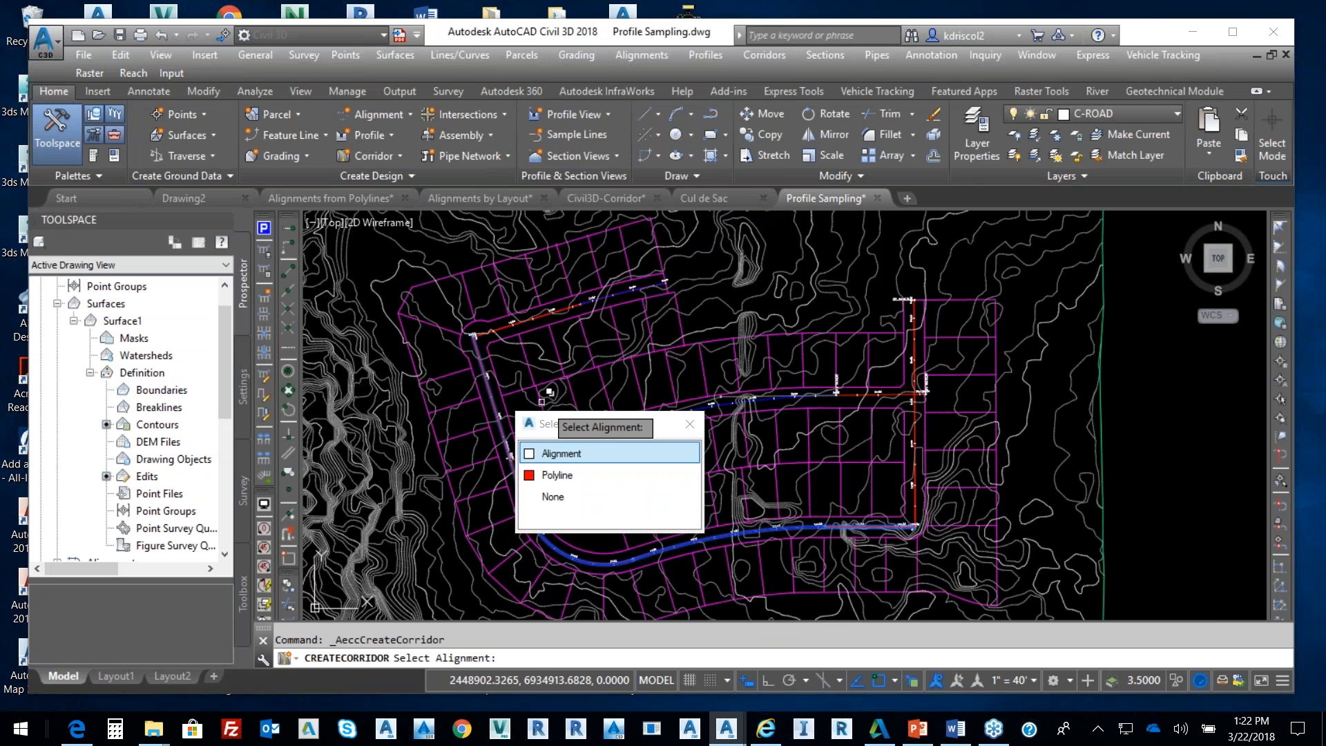
{"action": "left_click", "coordinate": [594, 453]}
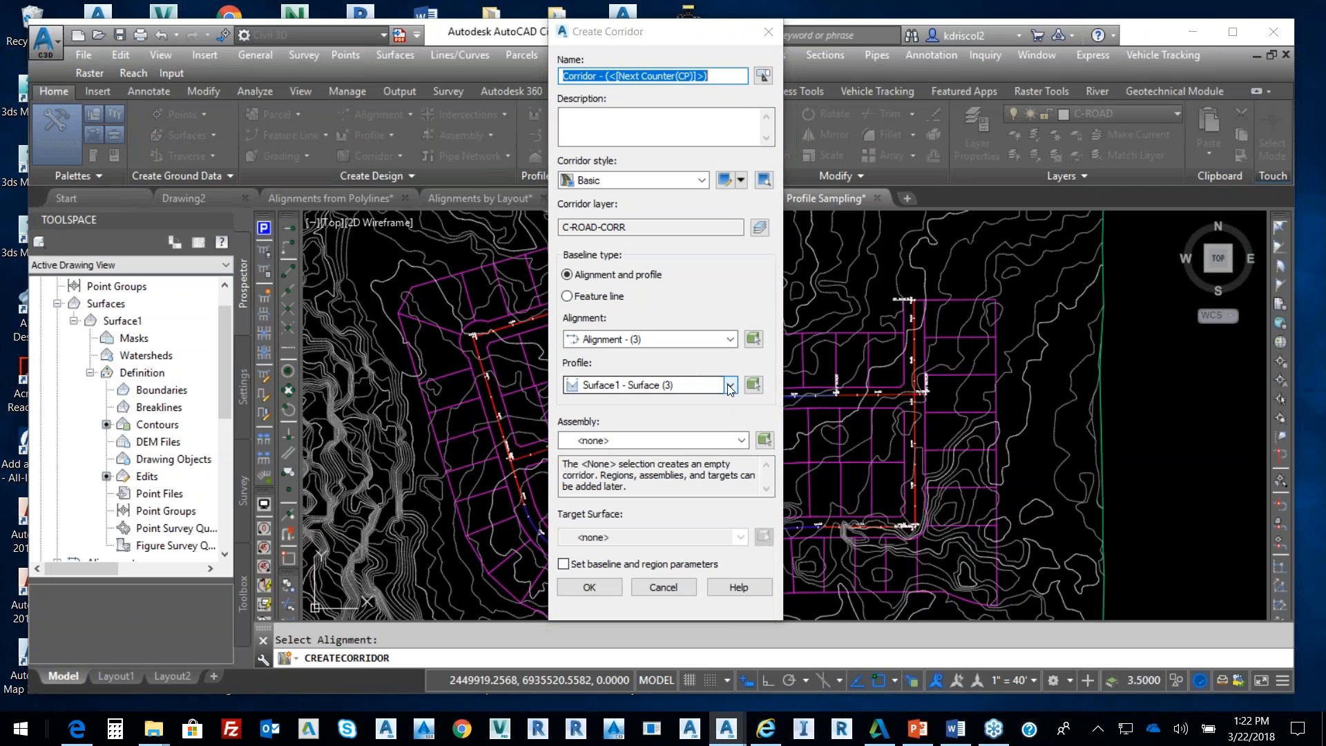
Keep Alignment - (3) and the Surface1 - Surface (3) profile, then pick the profile in the drawing
{"action": "left_click", "coordinate": [731, 385]}
{"action": "left_click", "coordinate": [730, 385]}
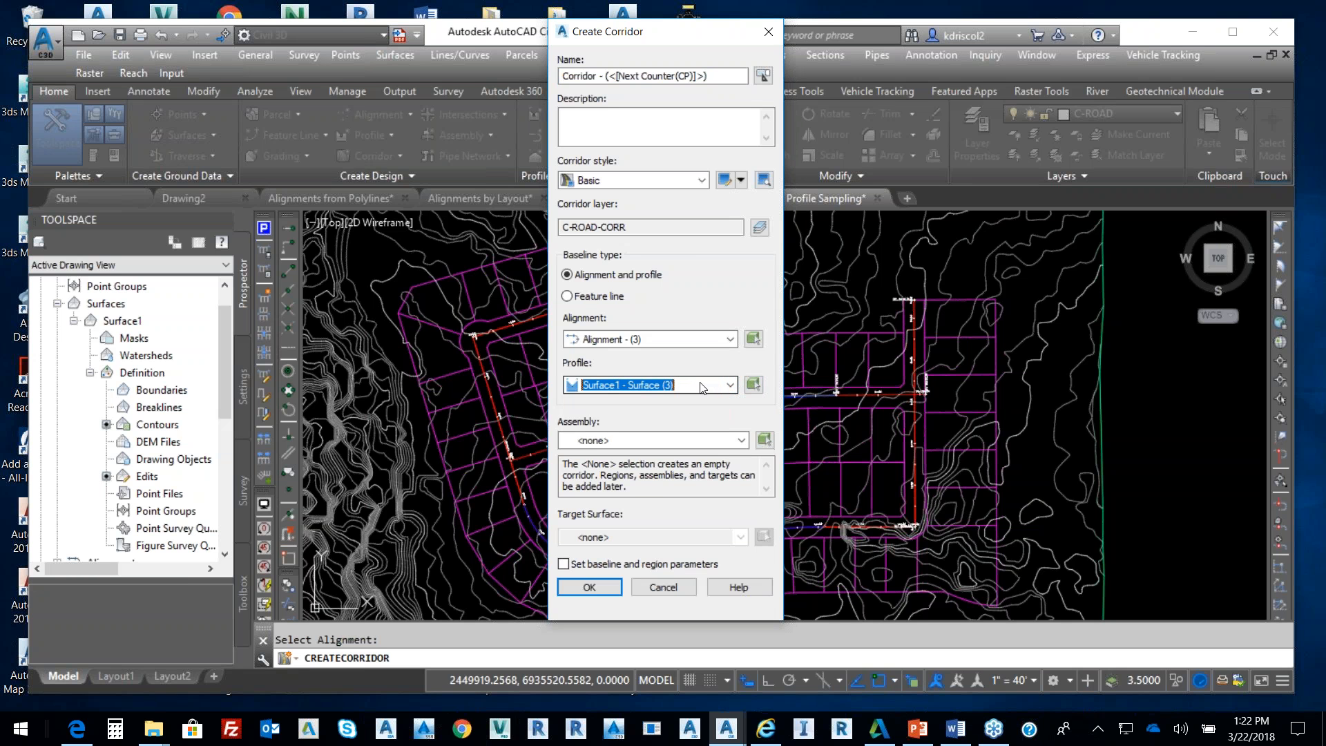
{"action": "left_click", "coordinate": [730, 339]}
{"action": "left_click", "coordinate": [730, 337]}
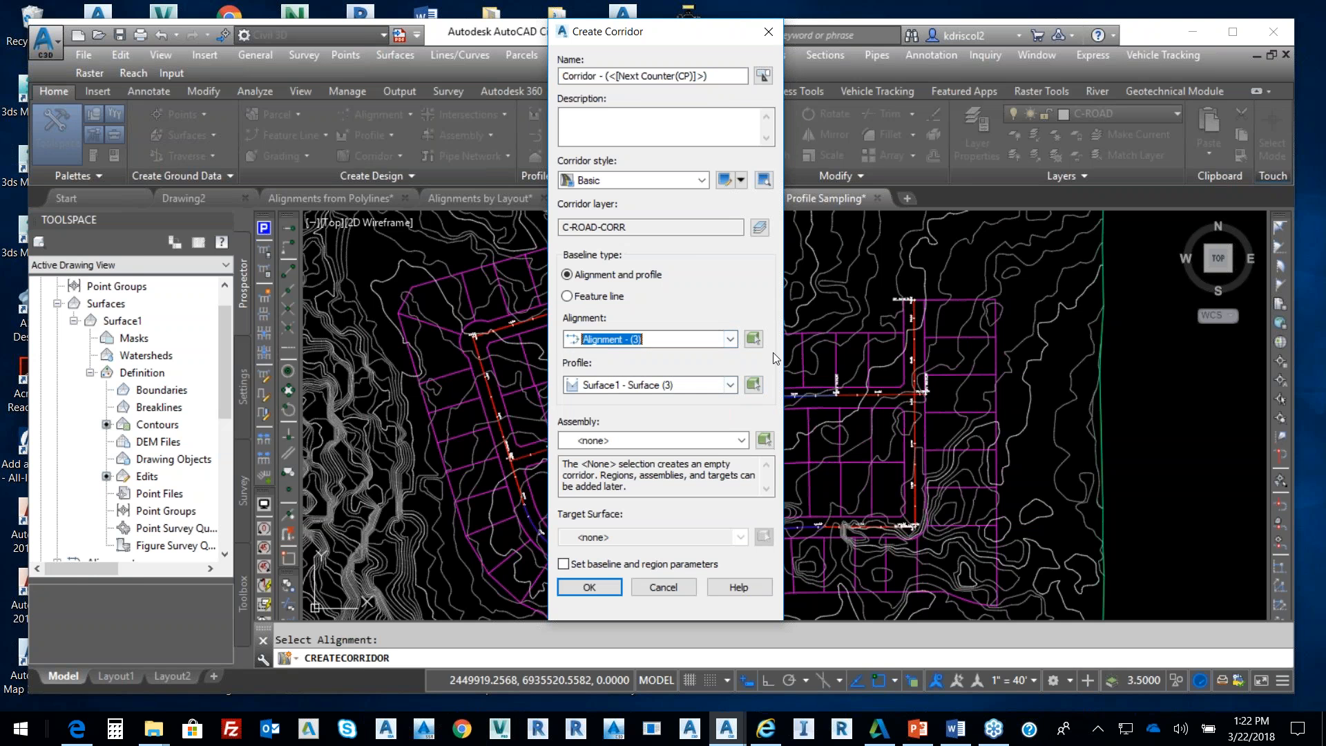
{"action": "left_click", "coordinate": [732, 385]}
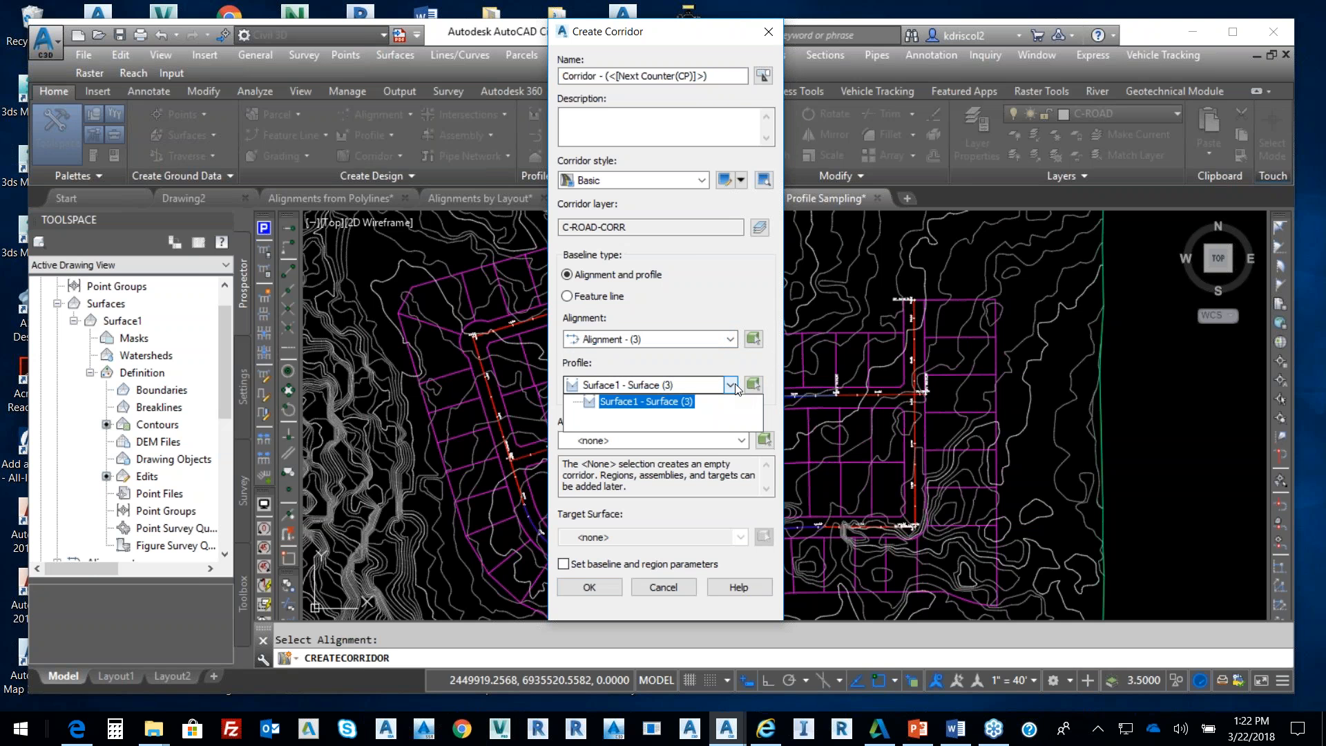
{"action": "left_click", "coordinate": [736, 357]}
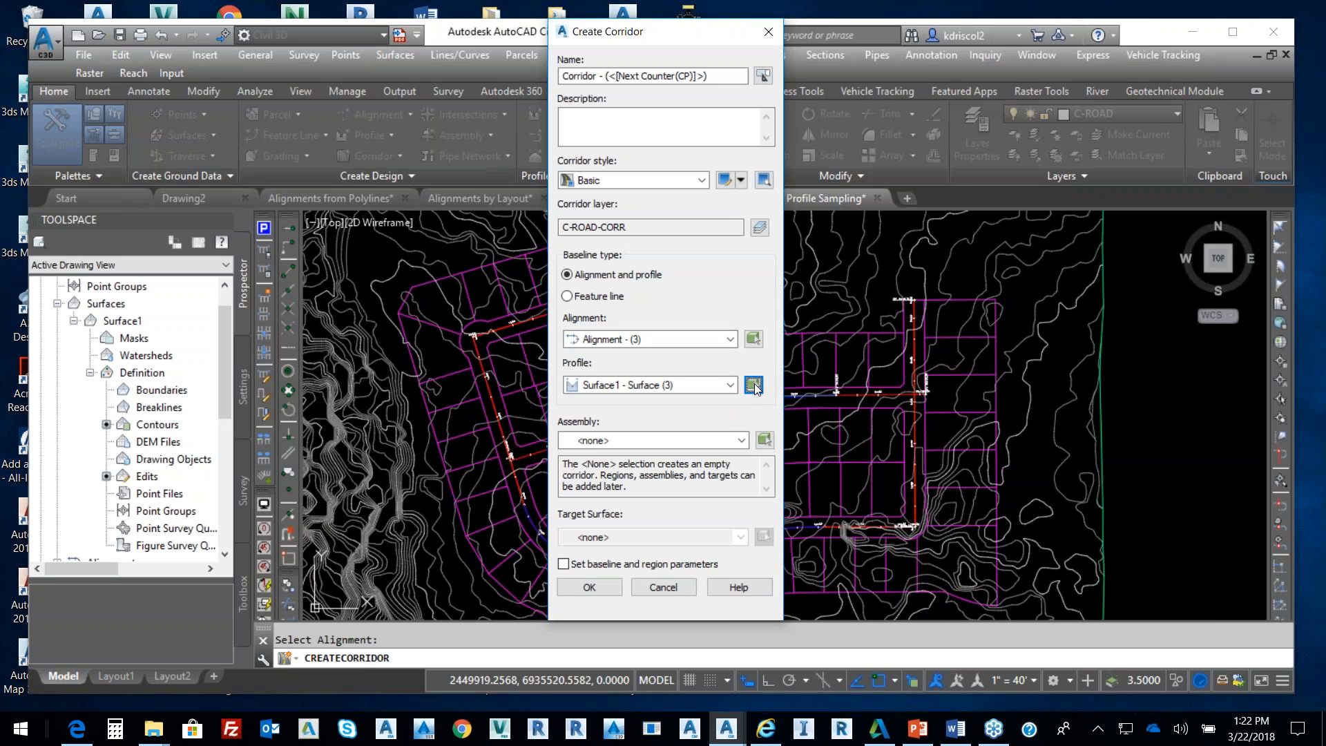
{"action": "left_click", "coordinate": [757, 384]}
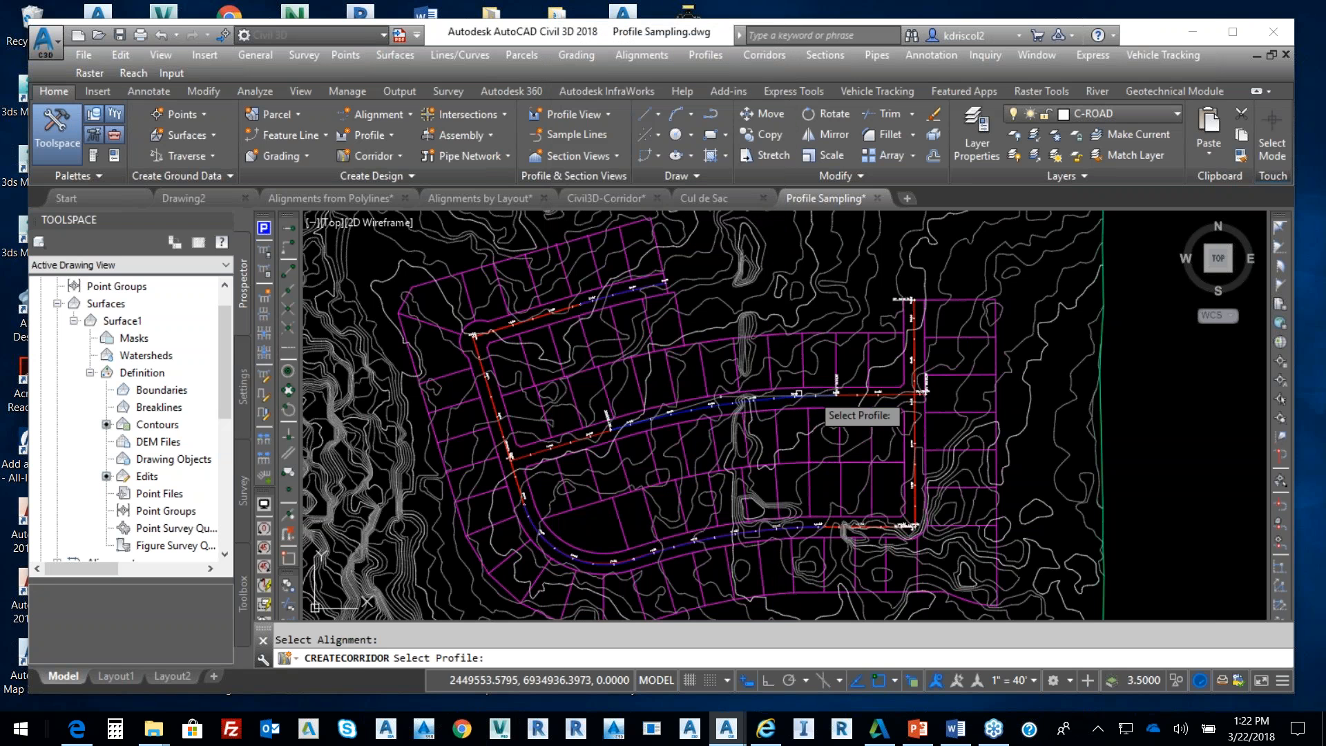
Pick the blue design profile line, choosing Profile among the overlapping objects
{"action": "scroll", "coordinate": [878, 373], "scroll_direction": "down", "scroll_amount": 8}
{"action": "scroll", "coordinate": [905, 345], "scroll_direction": "up", "scroll_amount": 8}
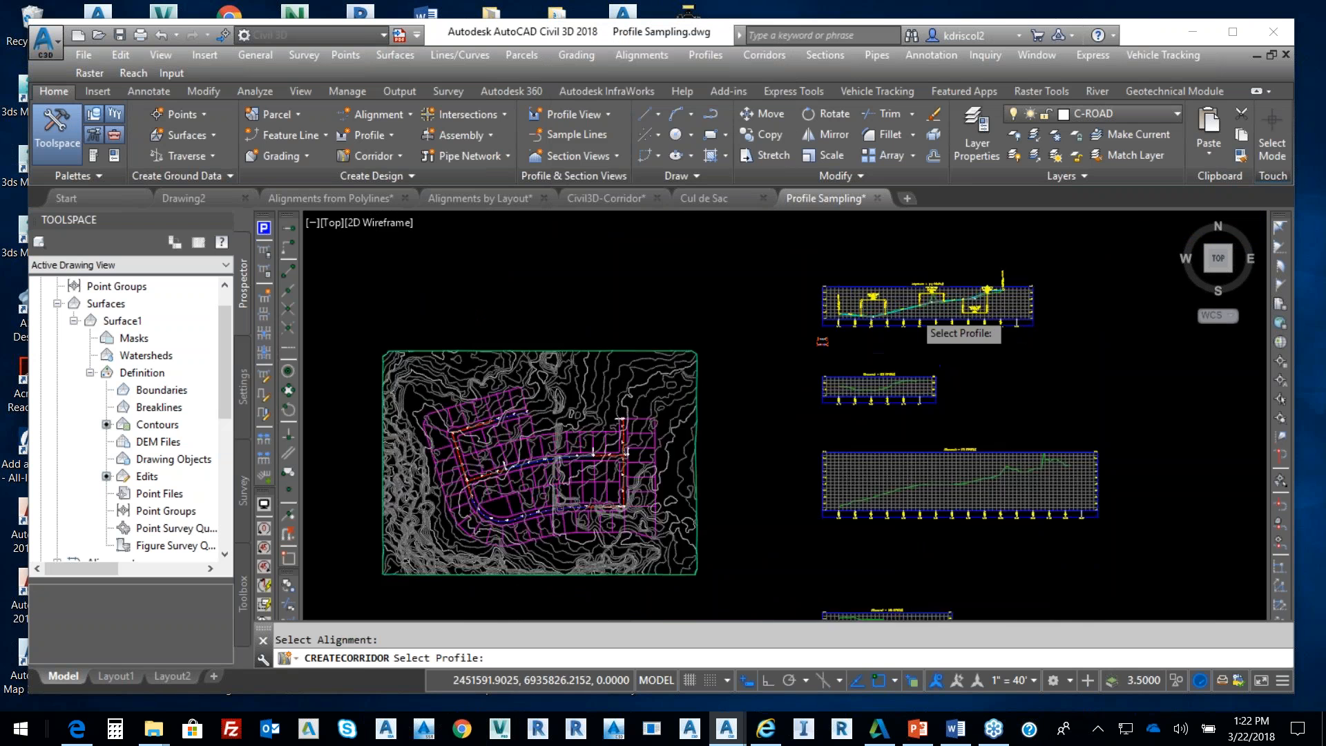
{"action": "left_click", "coordinate": [954, 294]}
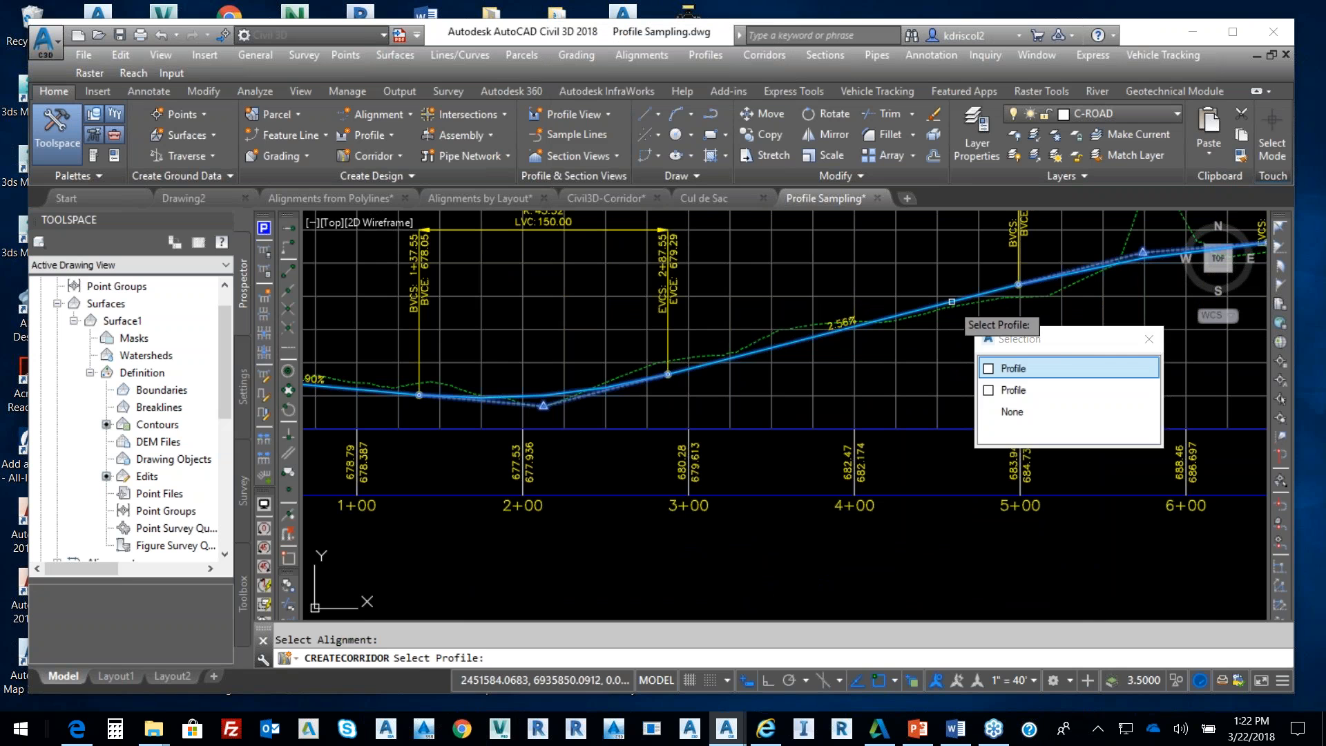
{"action": "left_click", "coordinate": [1011, 368]}
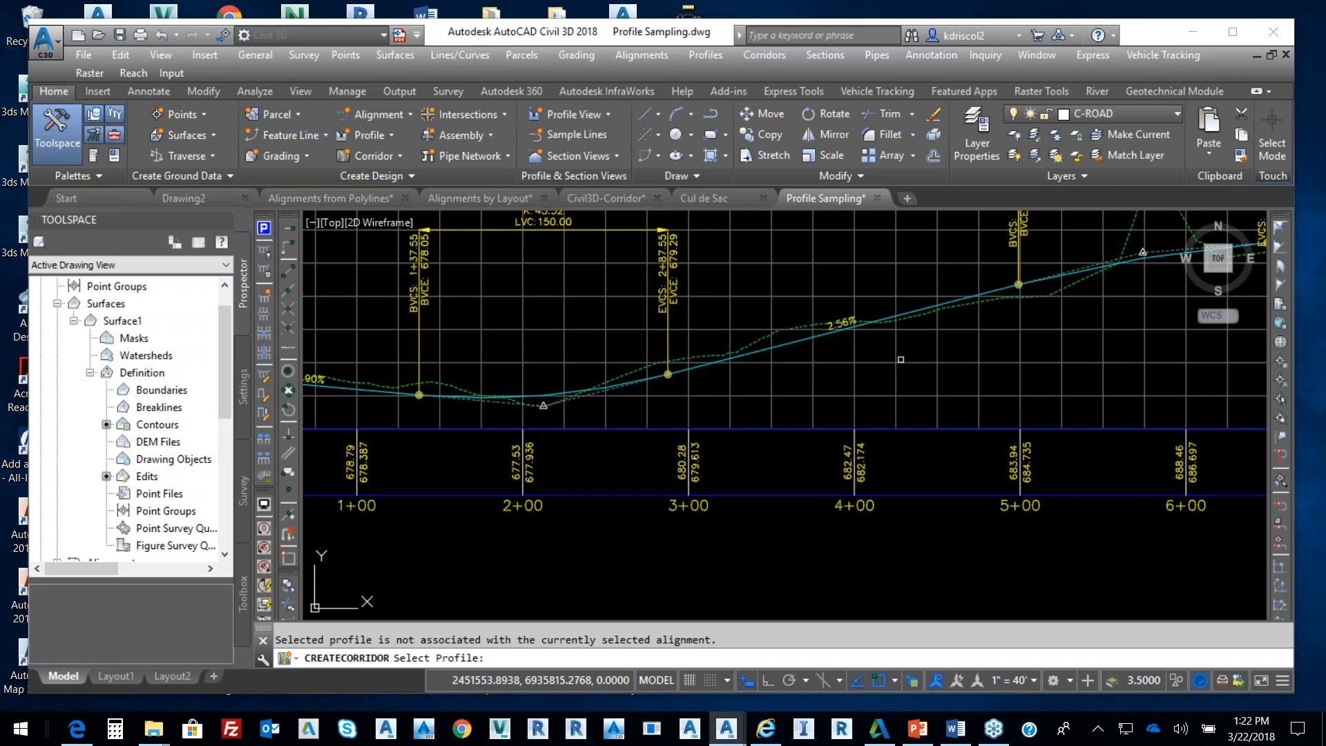
Inspect the Alignment - (2) and (3) profile views, then cancel the corridor command
{"action": "scroll", "coordinate": [901, 359], "scroll_direction": "down", "scroll_amount": 5}
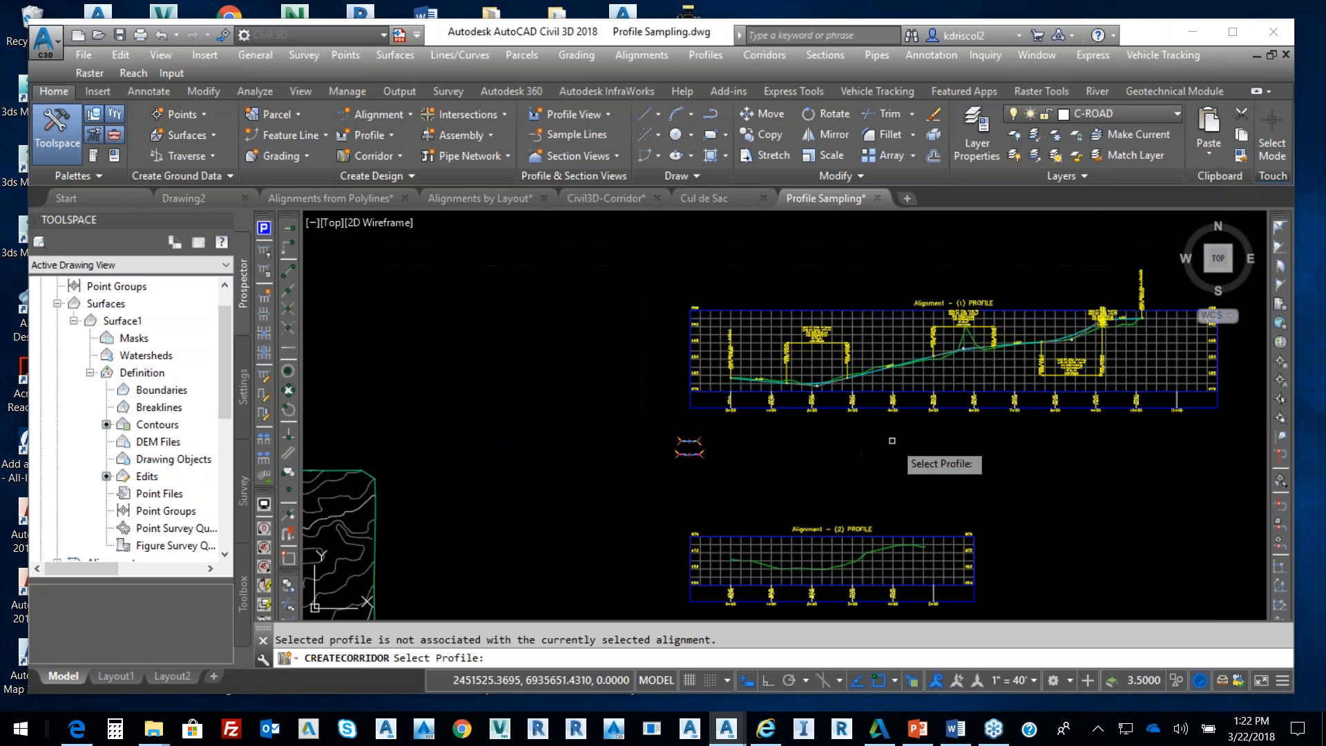
{"action": "middle_click_drag", "start_coordinate": [933, 435], "coordinate": [933, 388]}
{"action": "scroll", "coordinate": [879, 473], "scroll_direction": "up", "scroll_amount": 2}
{"action": "mouse_move", "coordinate": [886, 504]}
{"action": "middle_mouse_down"}
{"action": "mouse_move", "coordinate": [903, 335]}
{"action": "mouse_move", "coordinate": [904, 386]}
{"action": "mouse_move", "coordinate": [877, 292]}
{"action": "middle_mouse_up"}
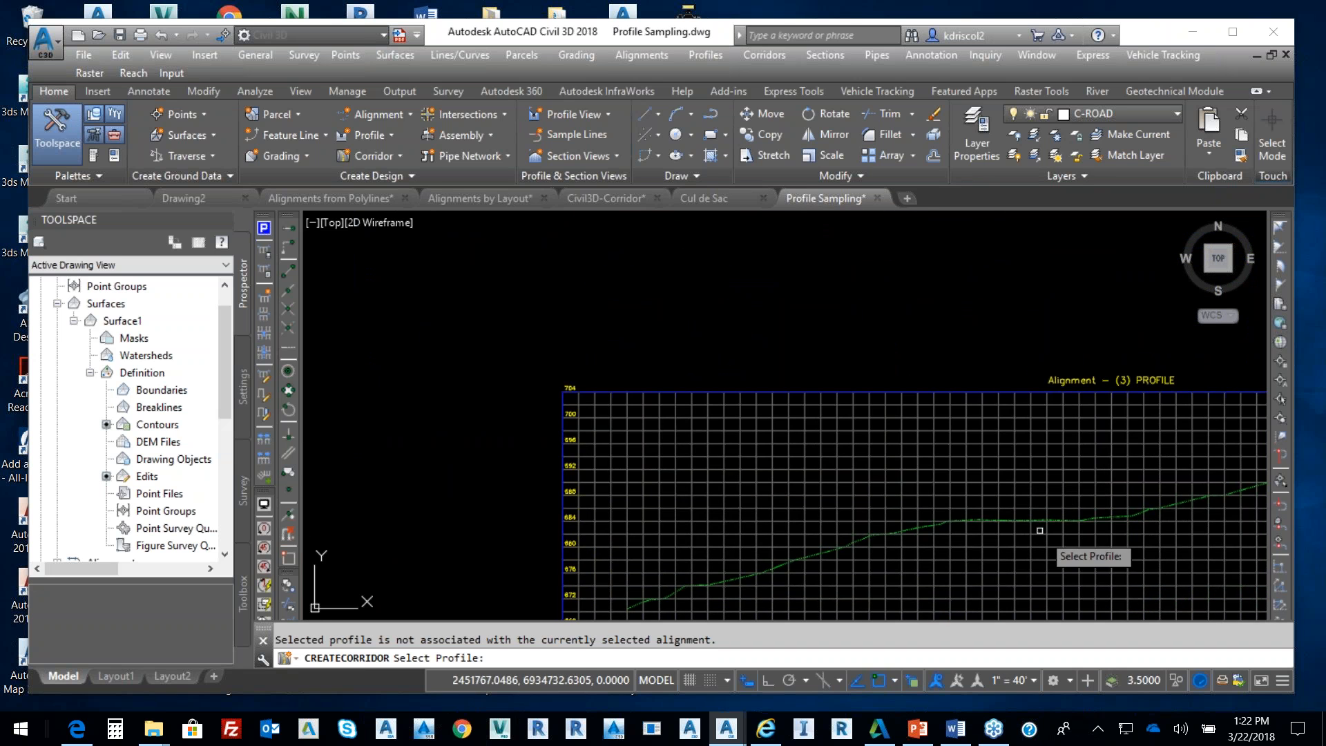
{"action": "middle_click_drag", "start_coordinate": [1016, 511], "coordinate": [989, 488]}
{"action": "scroll", "coordinate": [987, 488], "scroll_direction": "down", "scroll_amount": 2}
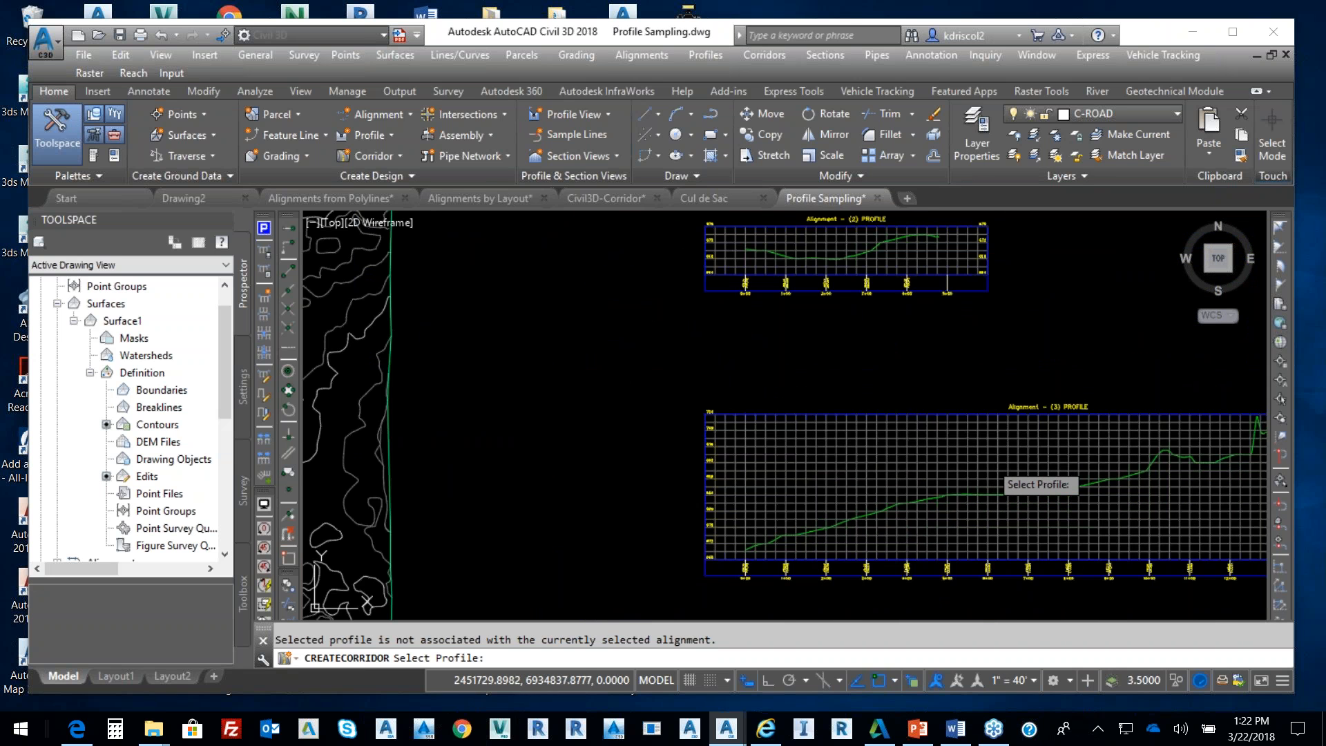
{"action": "key", "text": "Escape"}
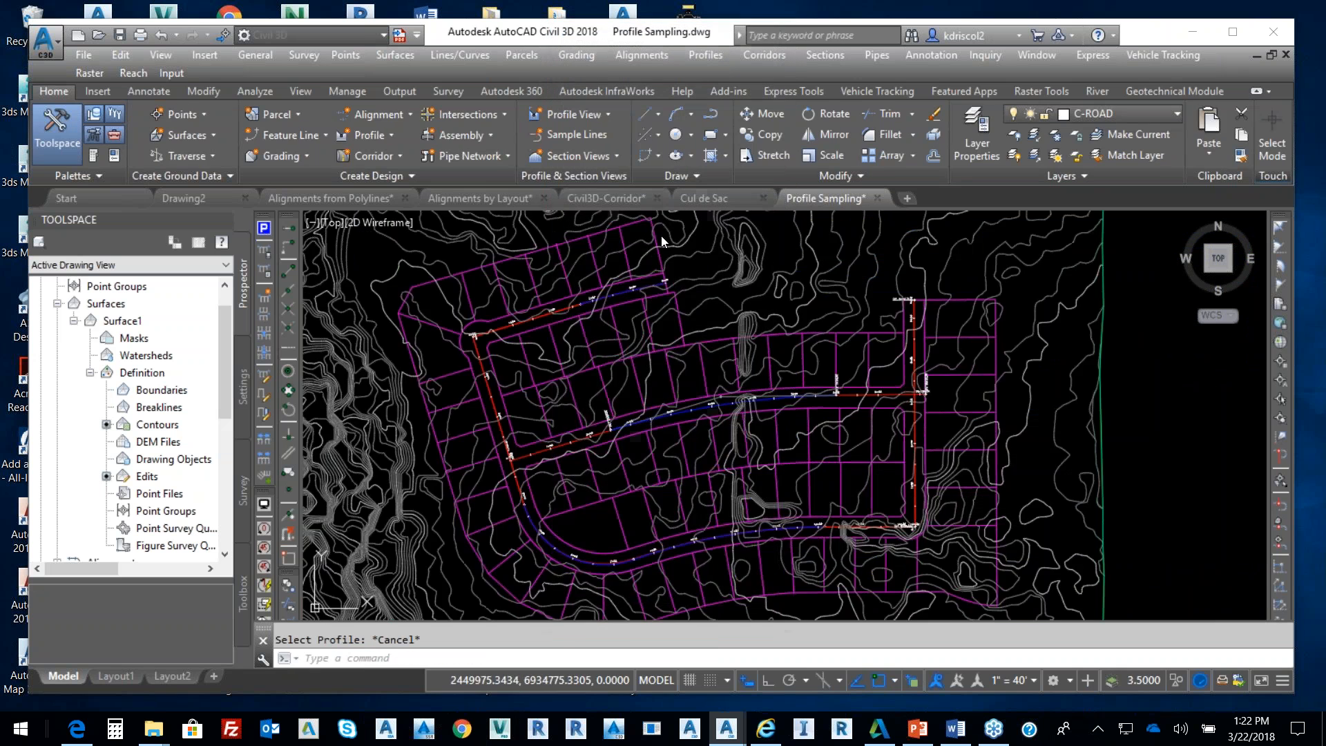
{"action": "scroll", "coordinate": [880, 401], "scroll_direction": "down", "scroll_amount": 2}
{"action": "middle_click_drag", "start_coordinate": [890, 427], "coordinate": [687, 435]}
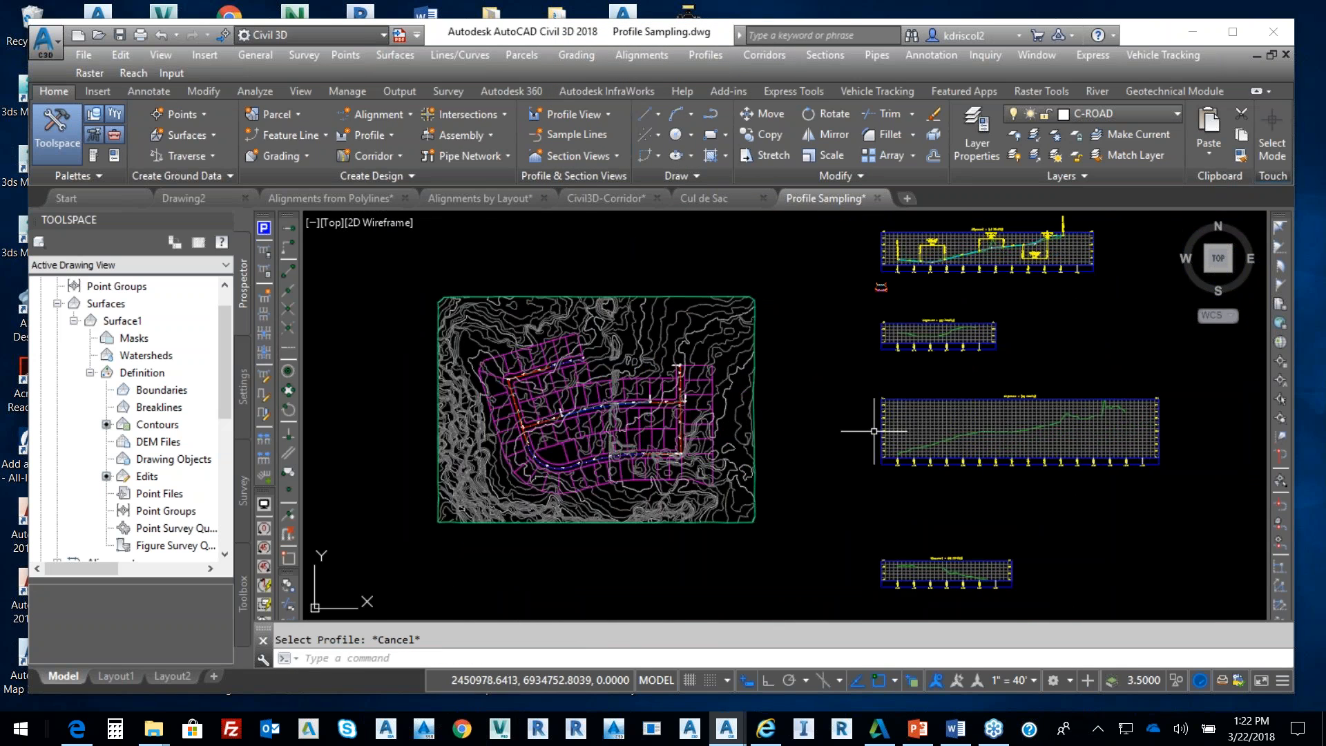
Create a layout profile named Fg on the Alignment - (3) profile view with Complete Label Set
{"action": "scroll", "coordinate": [876, 433], "scroll_direction": "up", "scroll_amount": 4}
{"action": "scroll", "coordinate": [984, 479], "scroll_direction": "up", "scroll_amount": 4}
{"action": "middle_click_drag", "start_coordinate": [900, 458], "coordinate": [724, 444]}
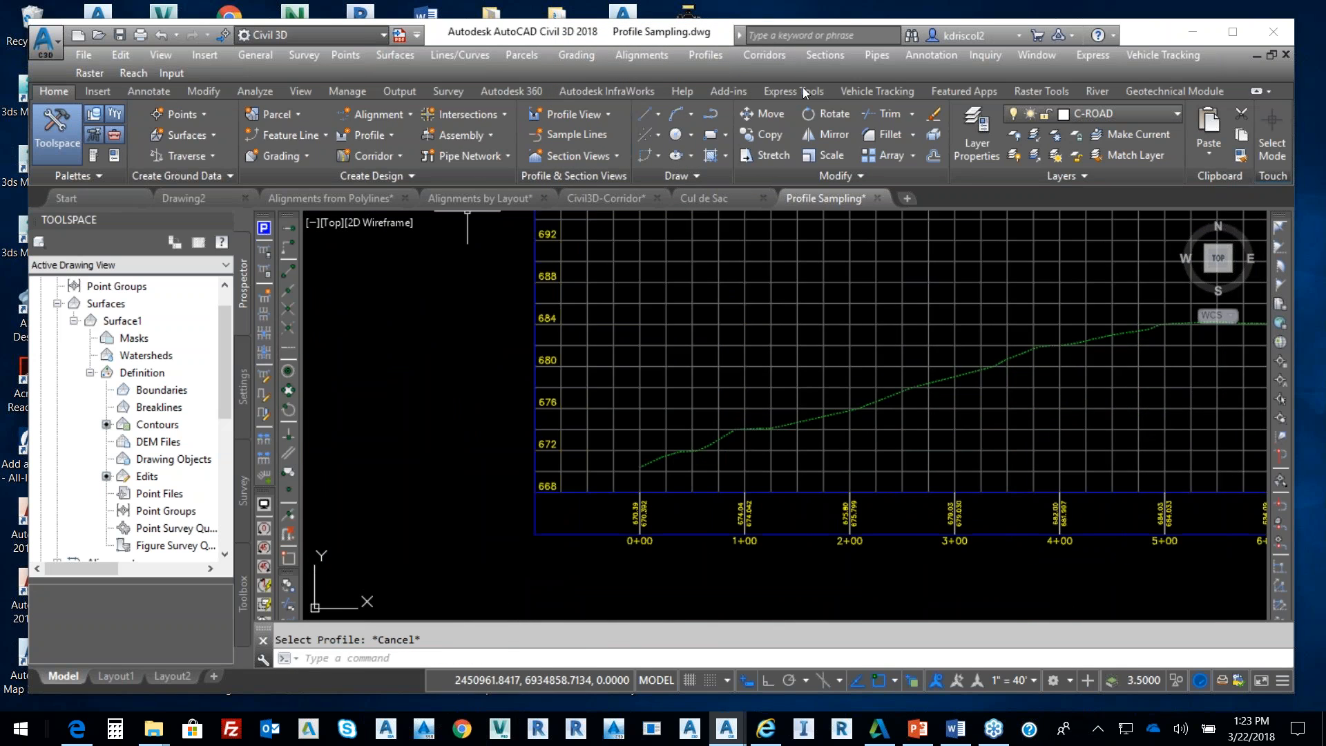
{"action": "left_click", "coordinate": [703, 54]}
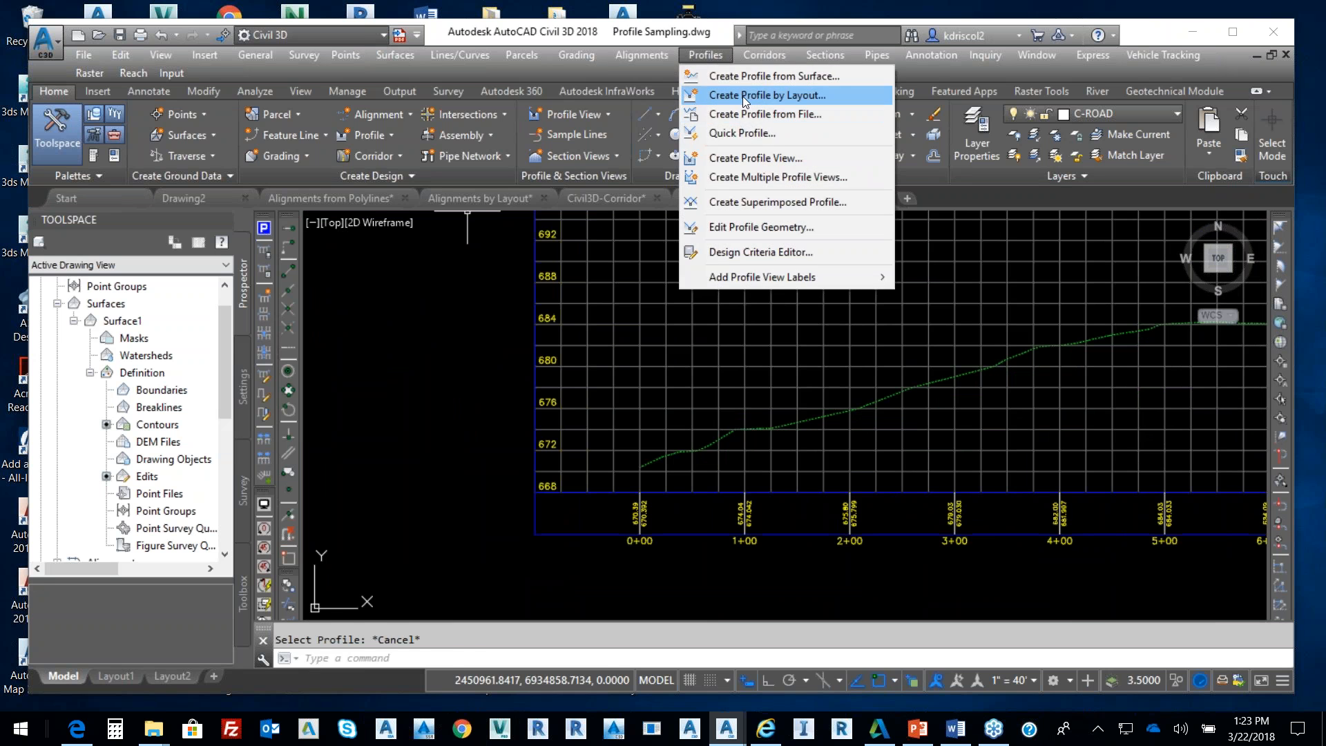
{"action": "left_click", "coordinate": [744, 97]}
{"action": "left_click", "coordinate": [655, 448]}
{"action": "left_click_drag", "start_coordinate": [703, 221], "coordinate": [471, 252]}
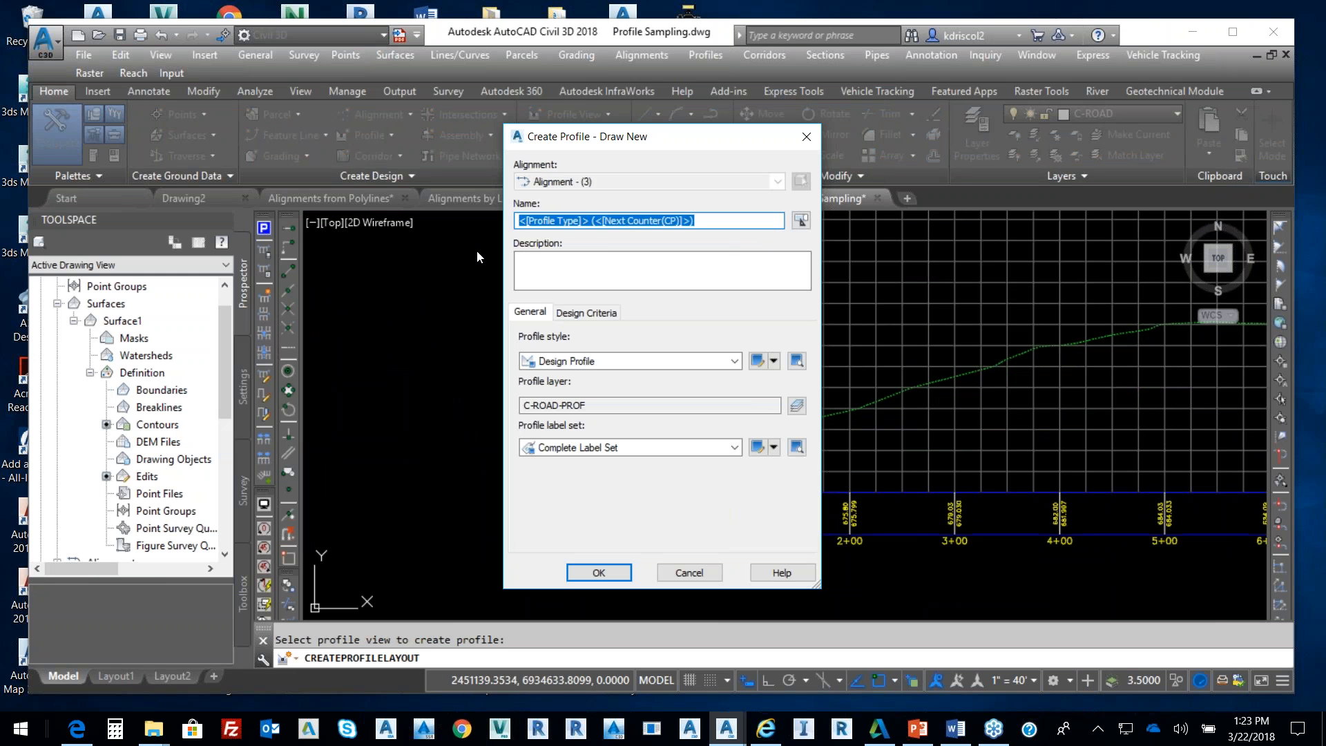
{"action": "type", "text": "Fg"}
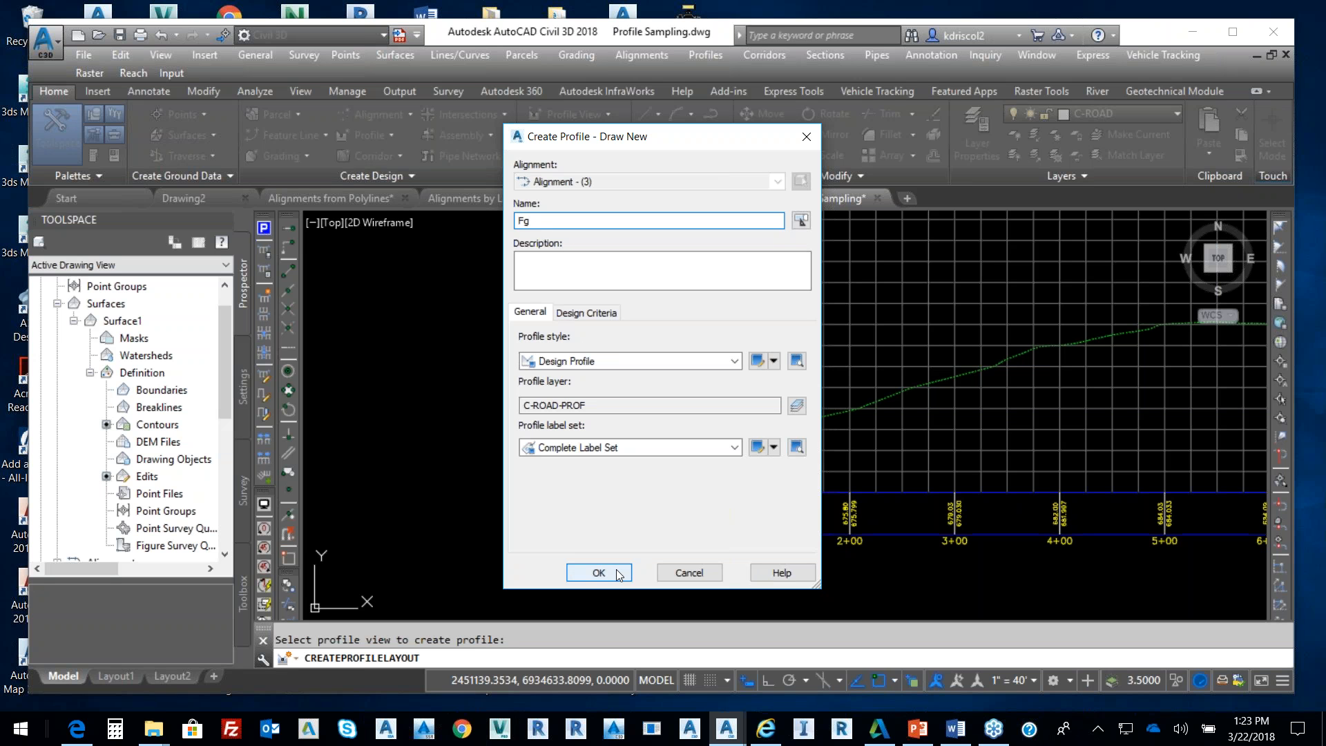
{"action": "left_click", "coordinate": [683, 454]}
{"action": "left_click", "coordinate": [671, 443]}
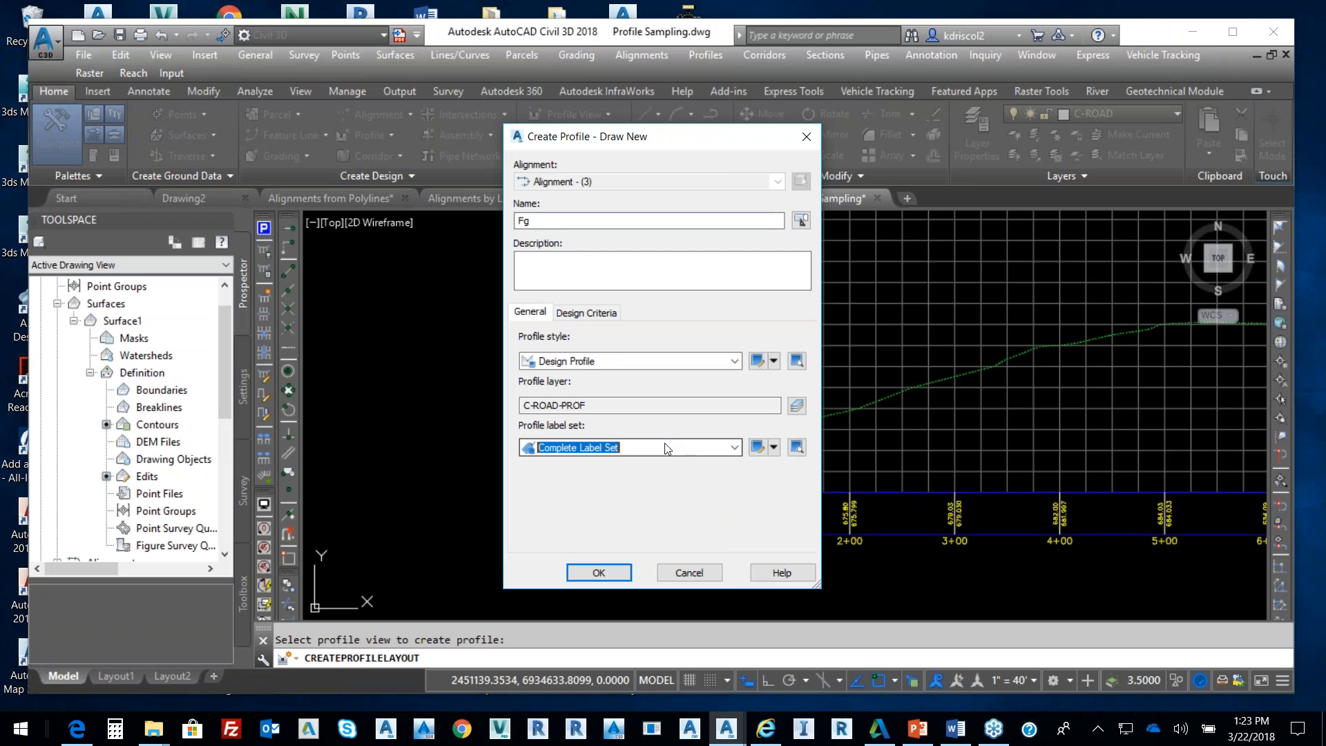
{"action": "left_click", "coordinate": [601, 573]}
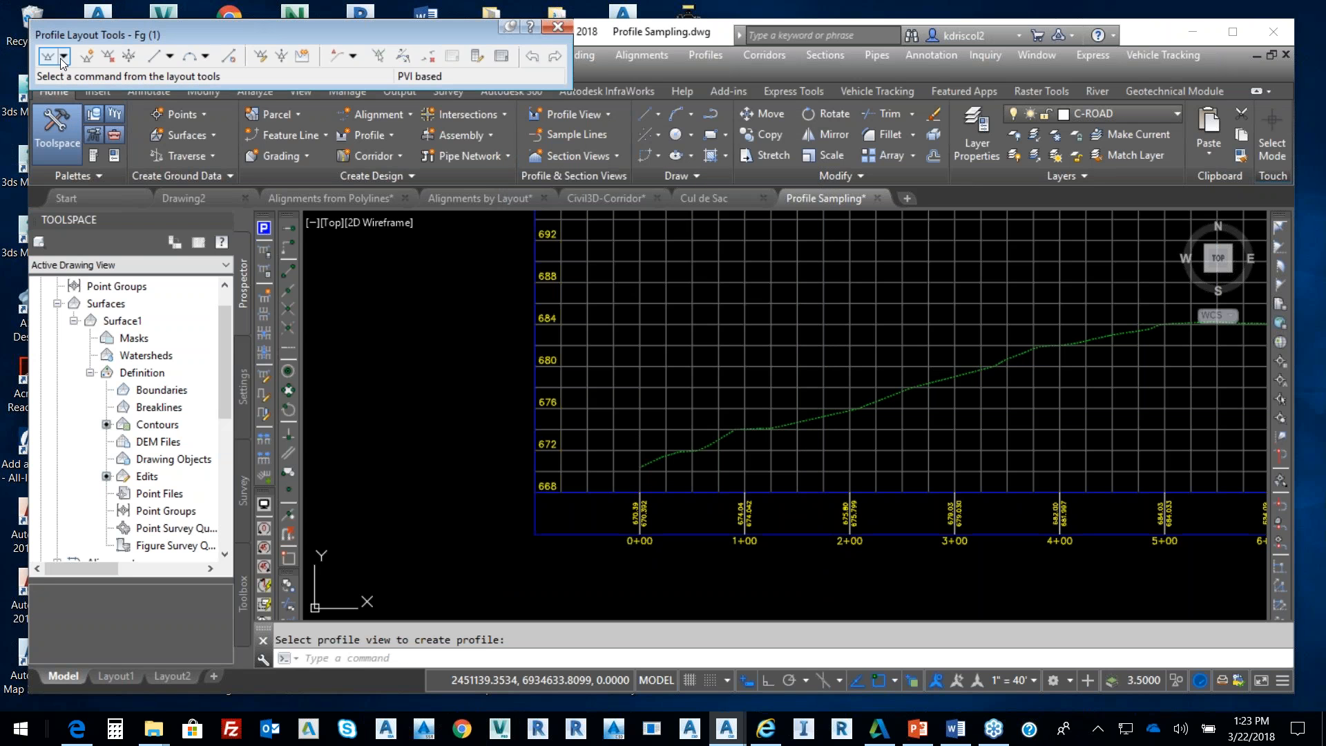
Start drawing the Fg profile as tangents with curves from the view's left end
{"action": "left_click", "coordinate": [63, 57]}
{"action": "left_click", "coordinate": [85, 95]}
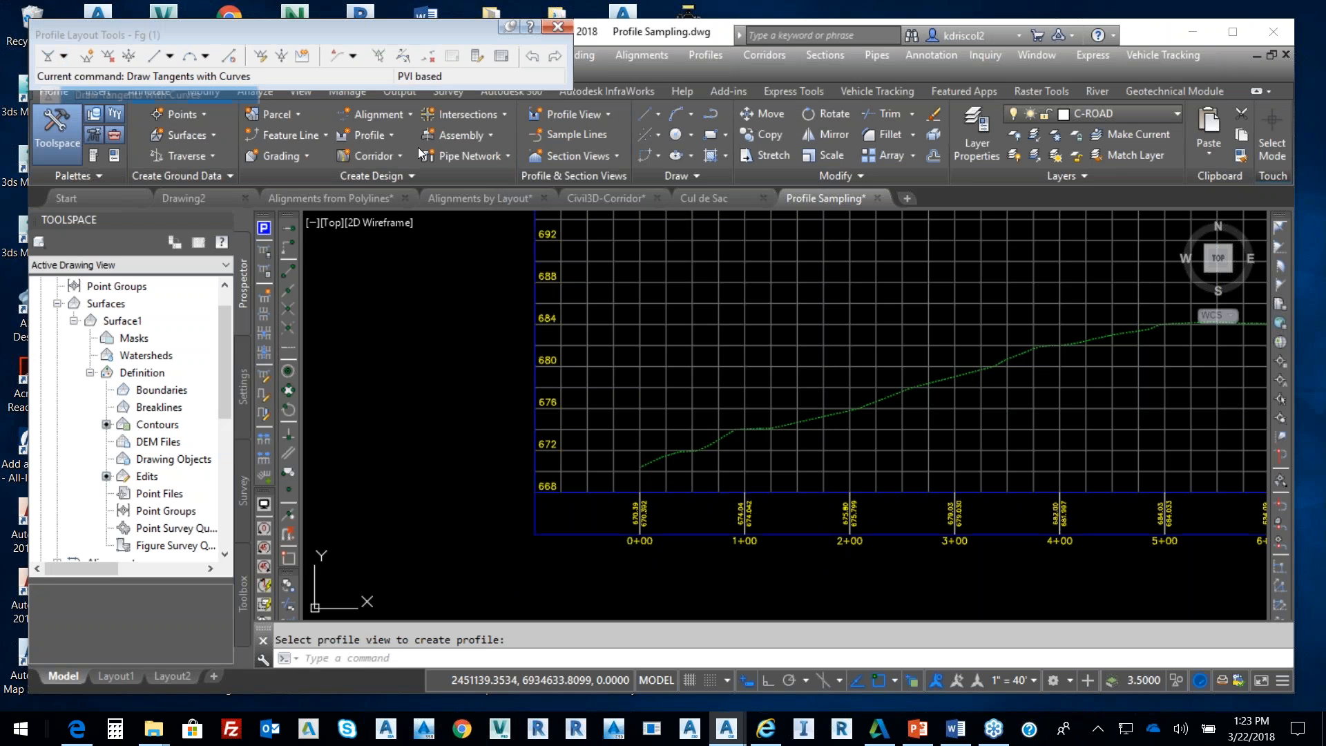
{"action": "scroll", "coordinate": [663, 476], "scroll_direction": "up", "scroll_amount": 3}
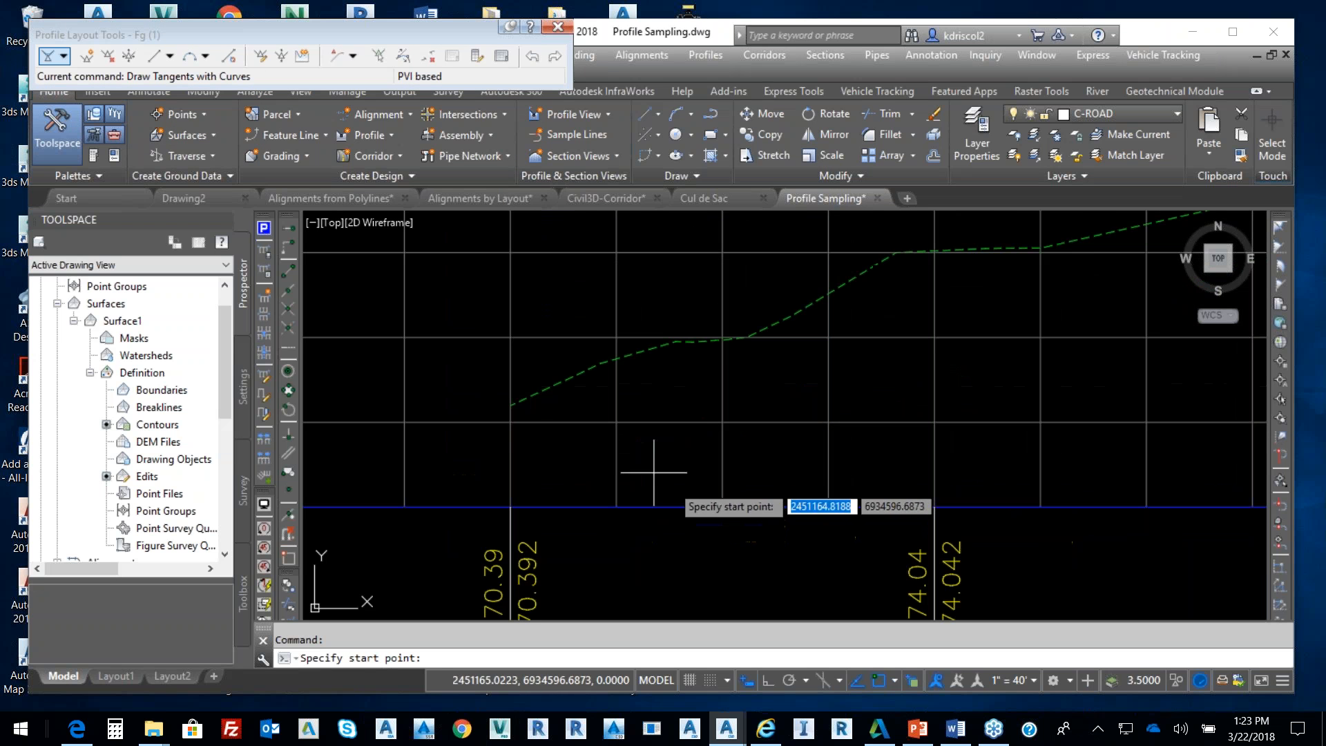
{"action": "left_click", "coordinate": [512, 405]}
{"action": "scroll", "coordinate": [837, 316], "scroll_direction": "down", "scroll_amount": 3}
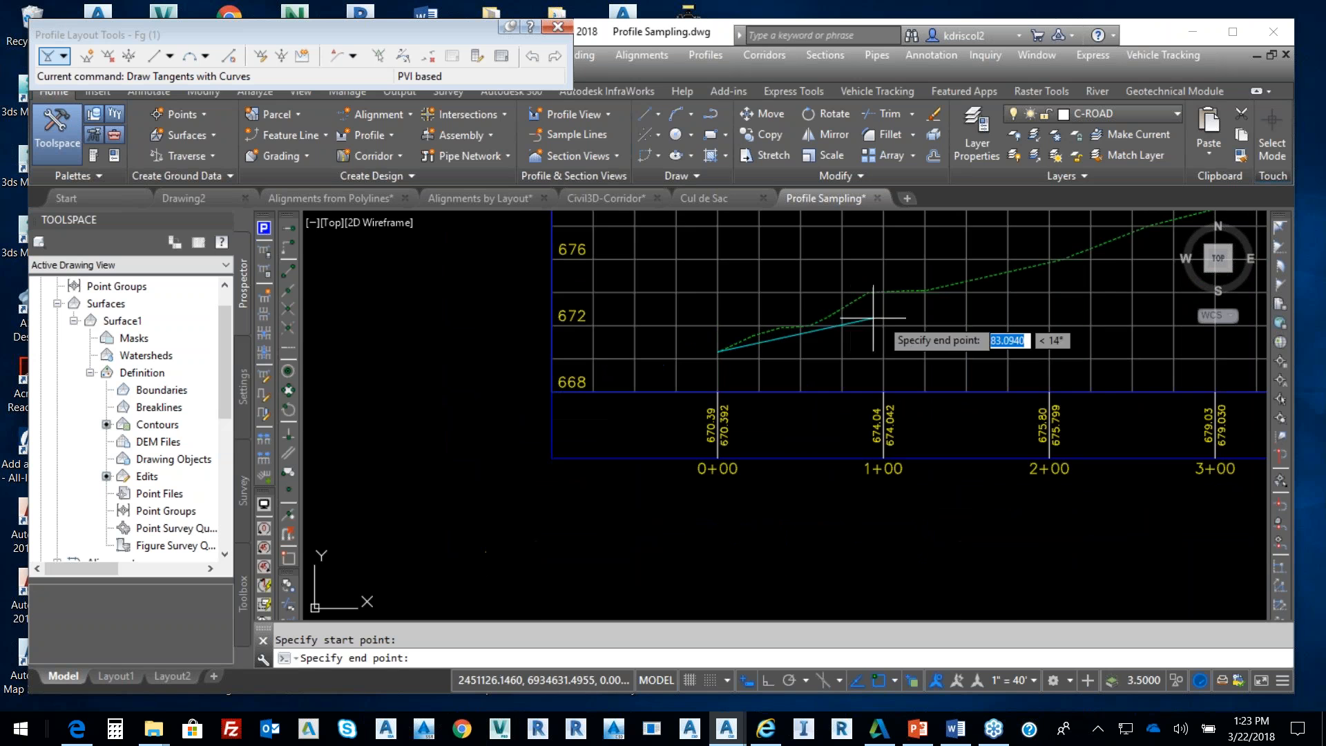
{"action": "scroll", "coordinate": [994, 290], "scroll_direction": "down", "scroll_amount": 3}
{"action": "middle_click_drag", "start_coordinate": [1007, 284], "coordinate": [684, 353]}
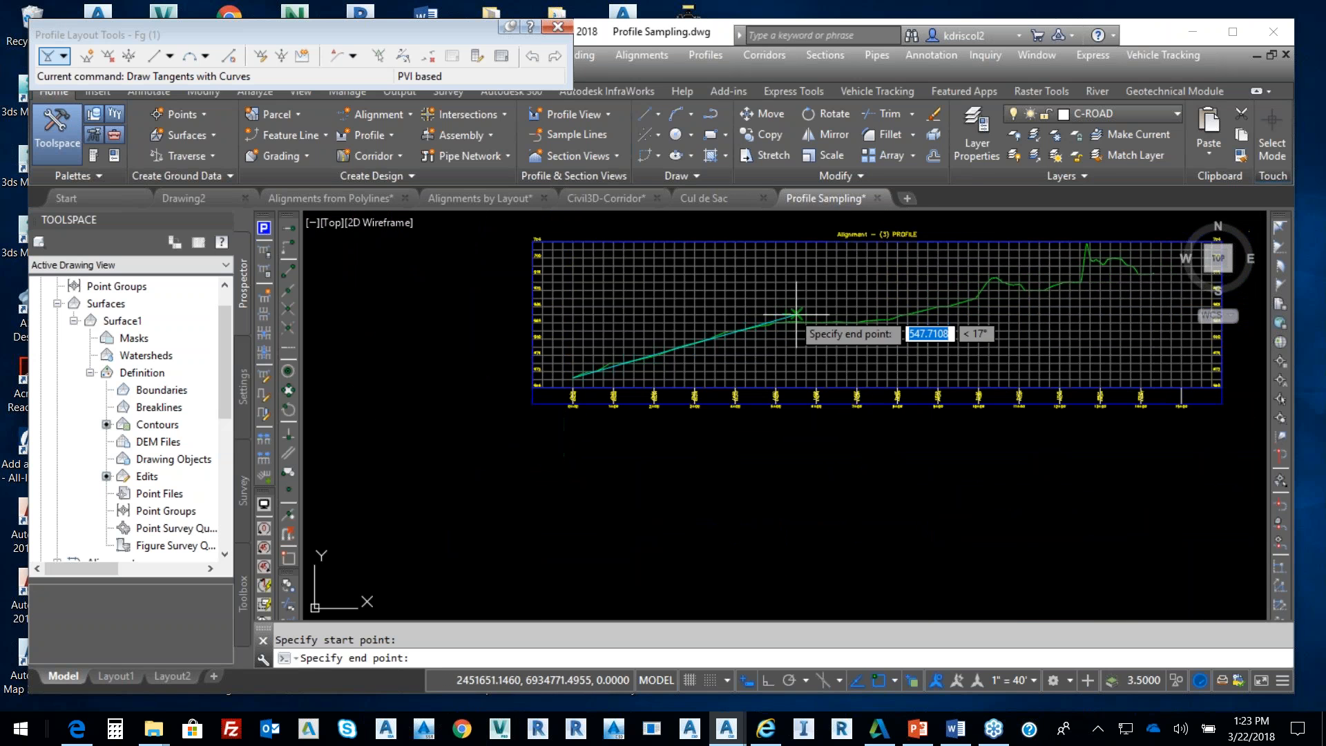
Place the remaining profile vertices along the ground line, ending with a -0.81% grade
{"action": "left_click", "coordinate": [786, 315]}
{"action": "left_click", "coordinate": [969, 315]}
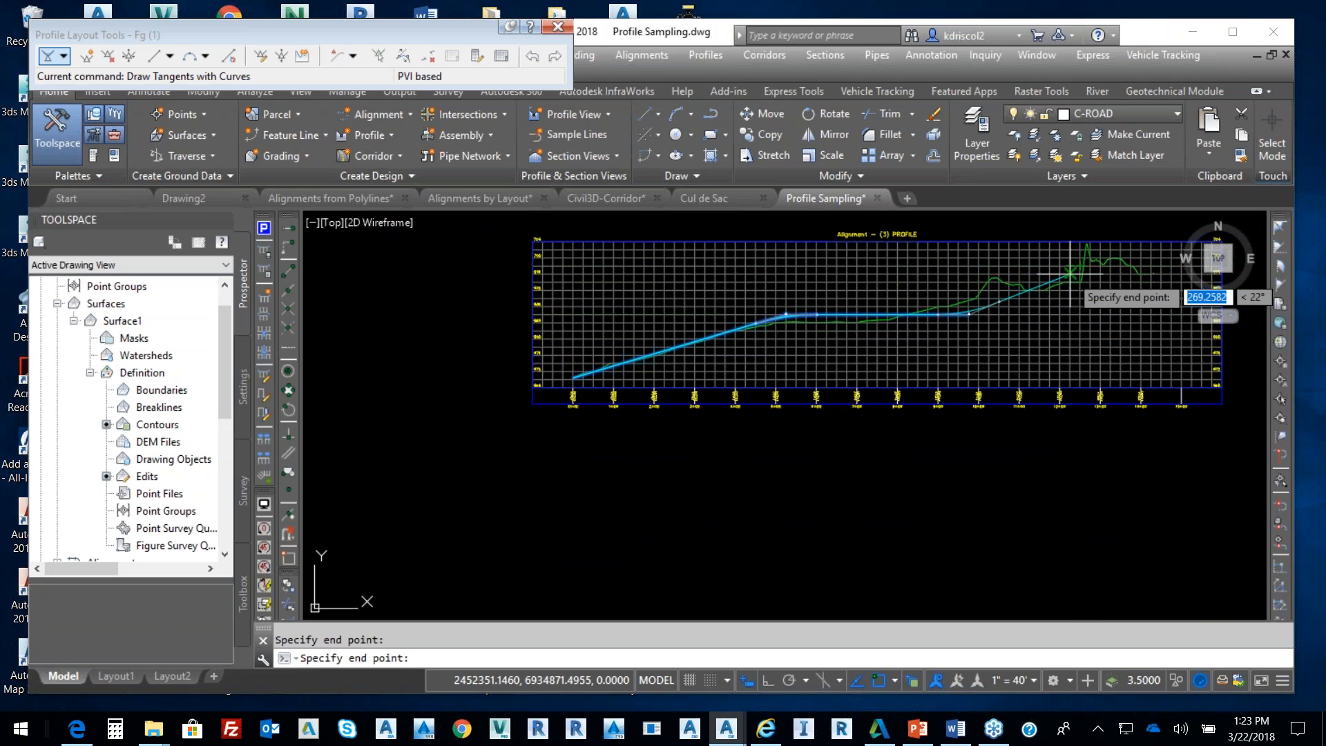
{"action": "left_click", "coordinate": [1071, 265]}
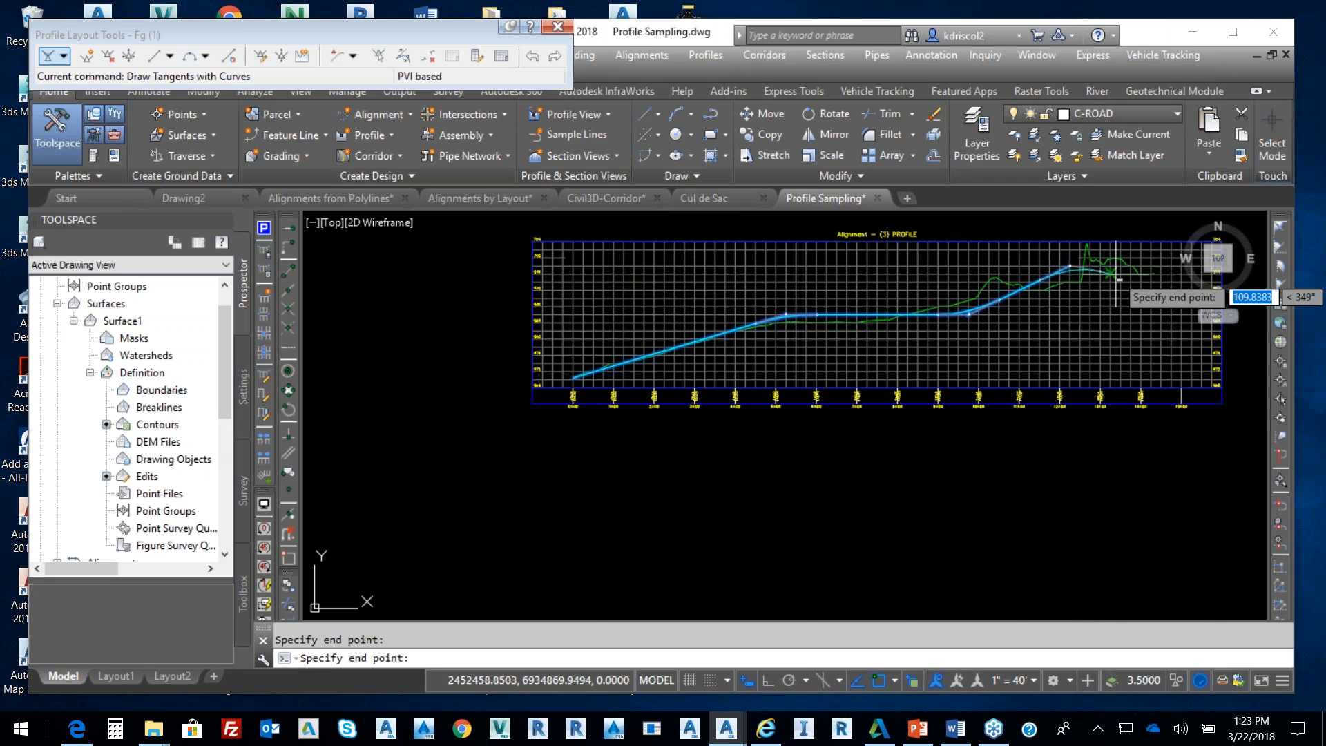
{"action": "scroll", "coordinate": [1174, 269], "scroll_direction": "up", "scroll_amount": 4}
{"action": "middle_click_drag", "start_coordinate": [1124, 290], "coordinate": [1076, 317]}
{"action": "scroll", "coordinate": [1075, 317], "scroll_direction": "up", "scroll_amount": 6}
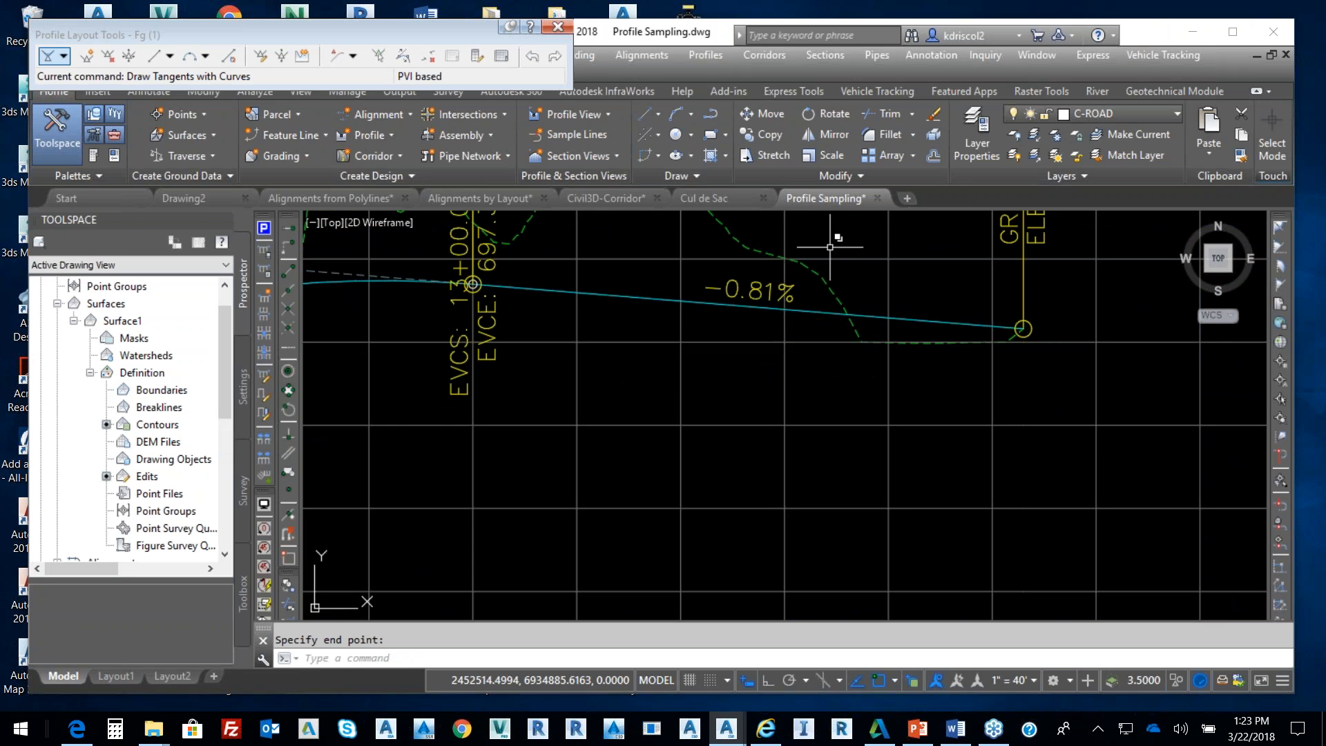
{"action": "key", "text": "Escape"}
{"action": "scroll", "coordinate": [984, 422], "scroll_direction": "down", "scroll_amount": 12}
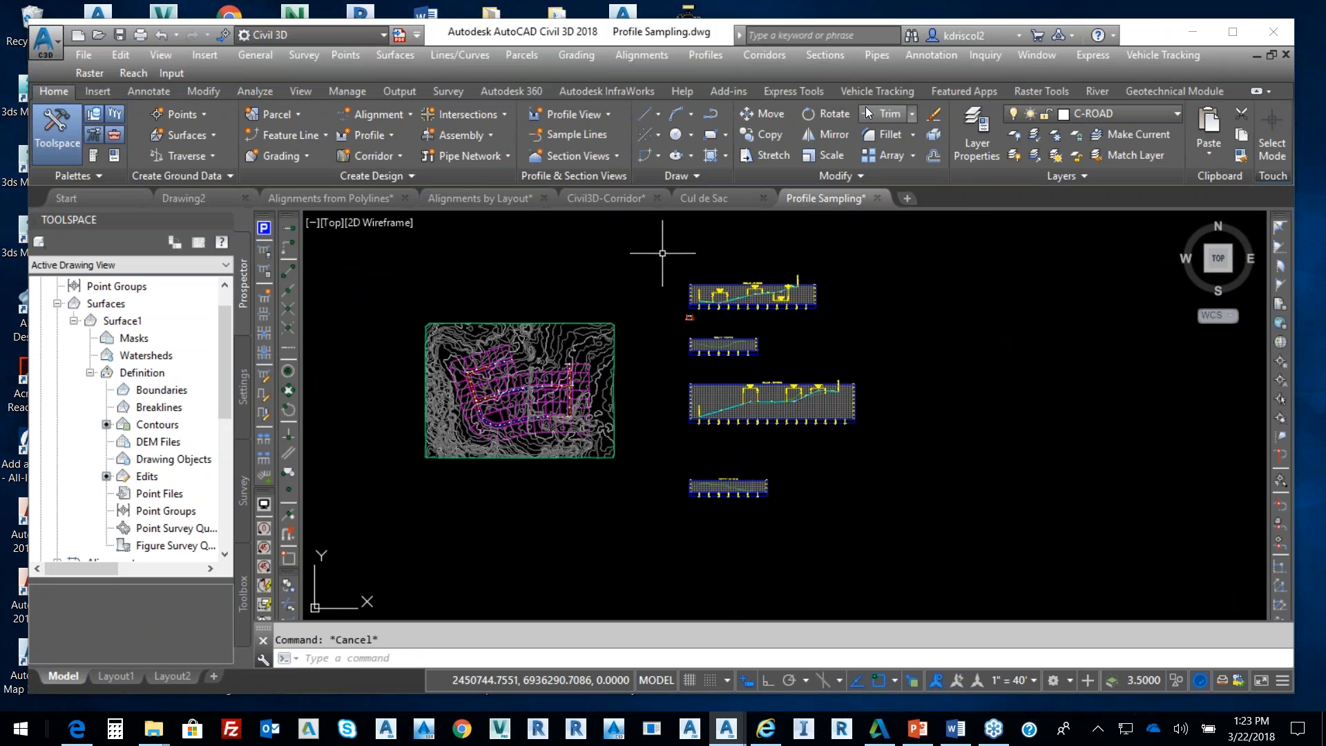
Create and rebuild Corridor - (1) on Alignment - (3) with Fg (1), Assembly - (1) and Surface1
{"action": "left_click", "coordinate": [762, 55]}
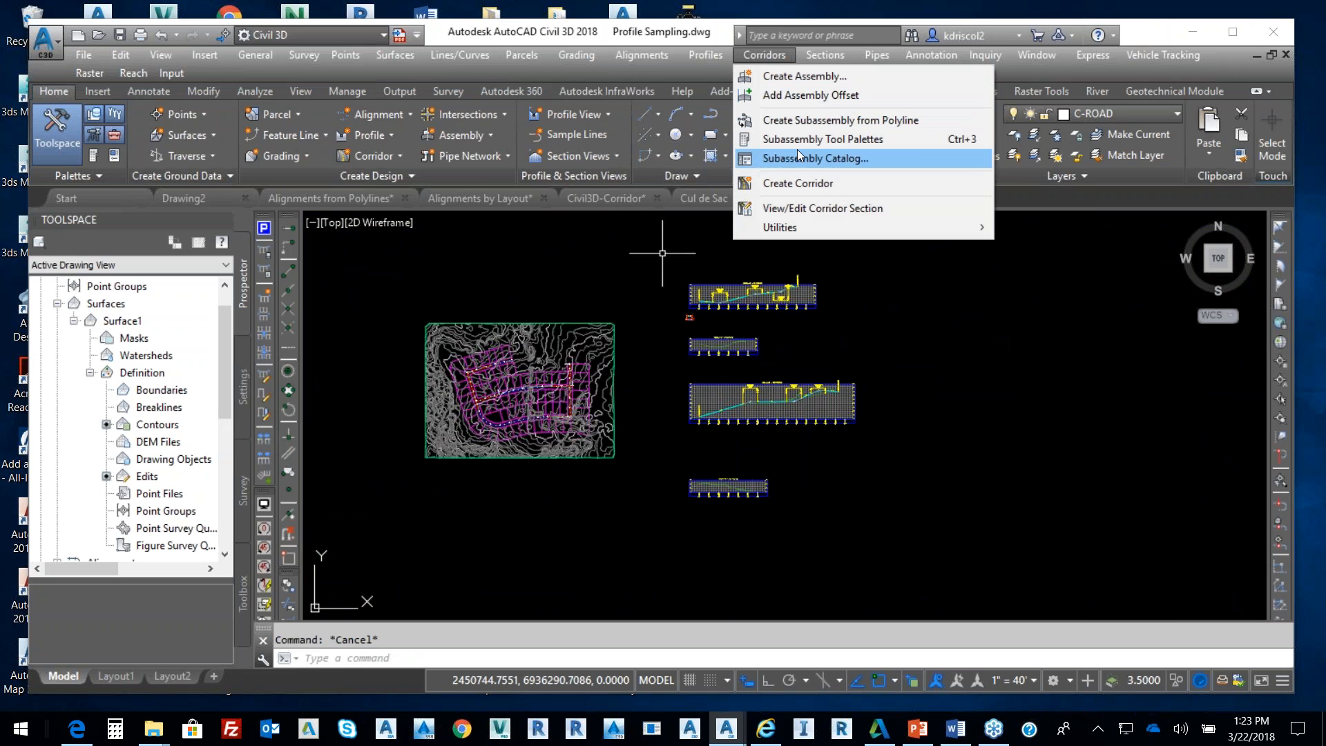
{"action": "left_click", "coordinate": [788, 192]}
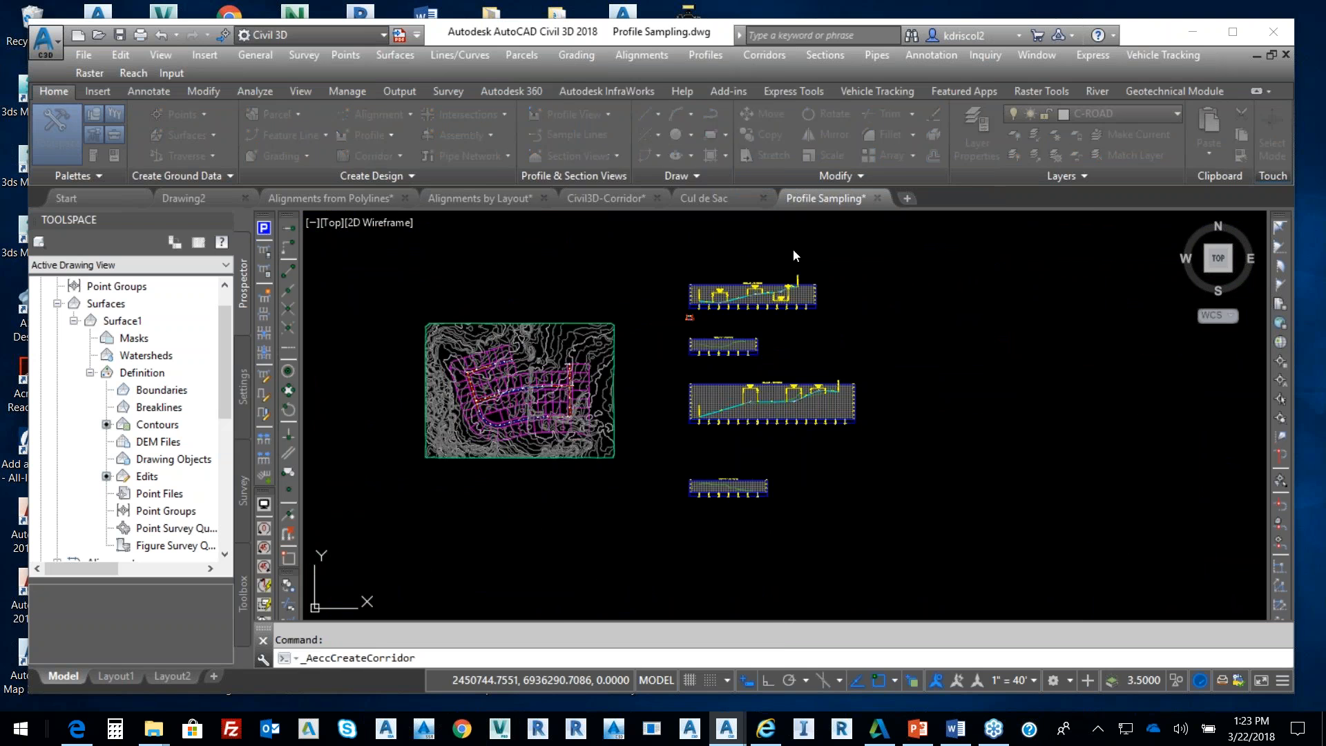
{"action": "left_click", "coordinate": [679, 376]}
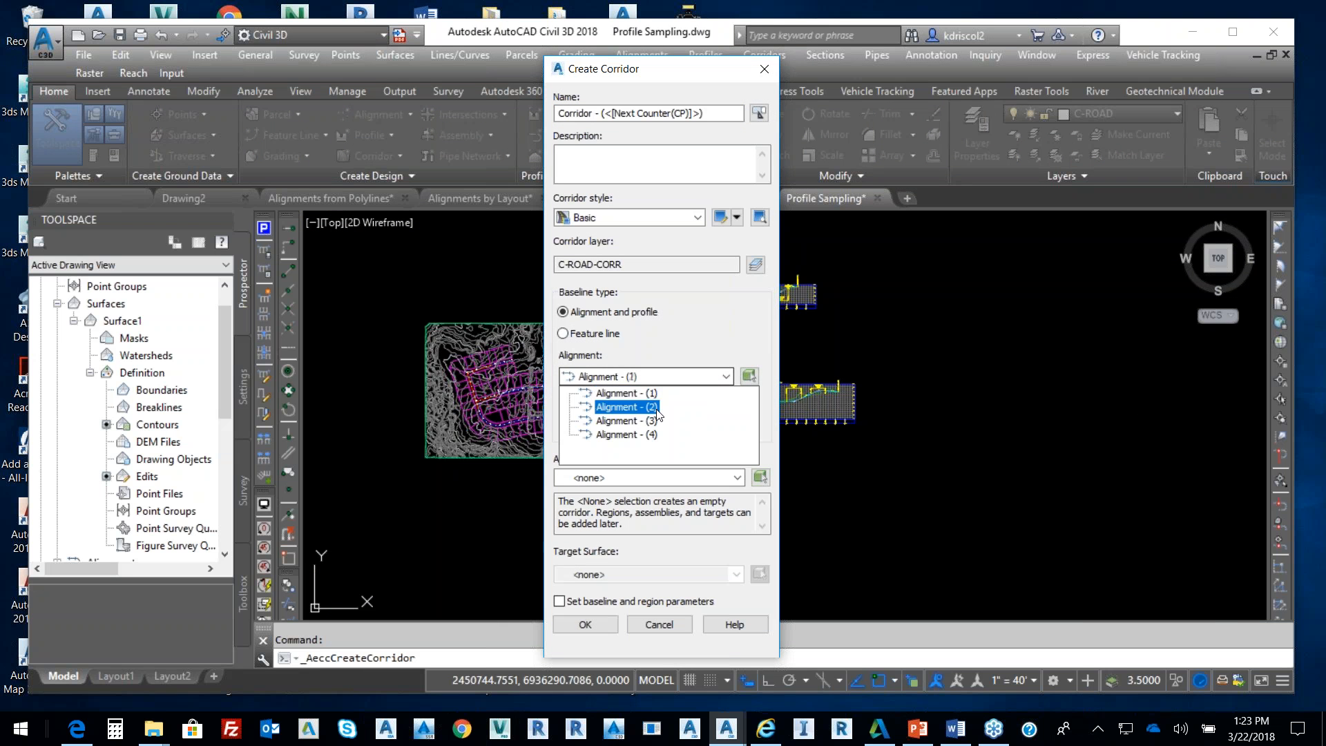
{"action": "left_click", "coordinate": [665, 427]}
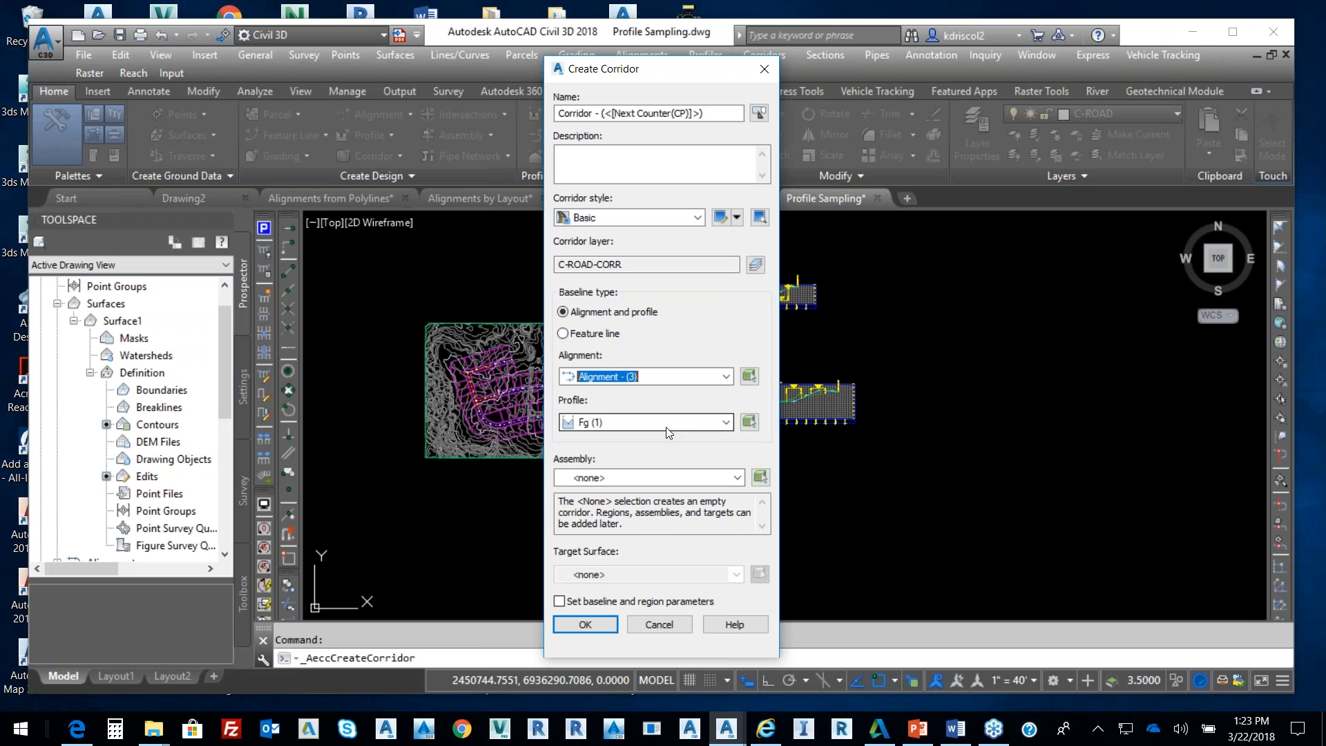
{"action": "left_click", "coordinate": [662, 478]}
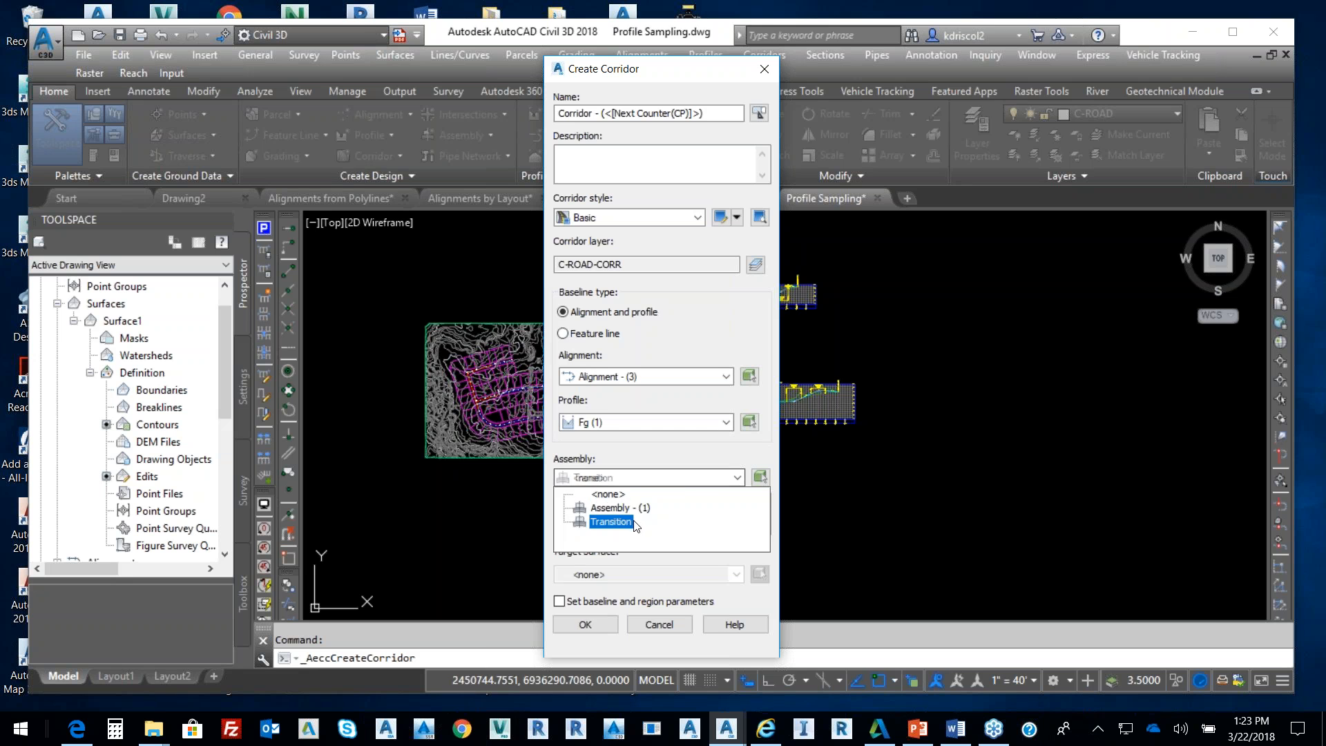
{"action": "left_click", "coordinate": [621, 509]}
{"action": "left_click", "coordinate": [630, 576]}
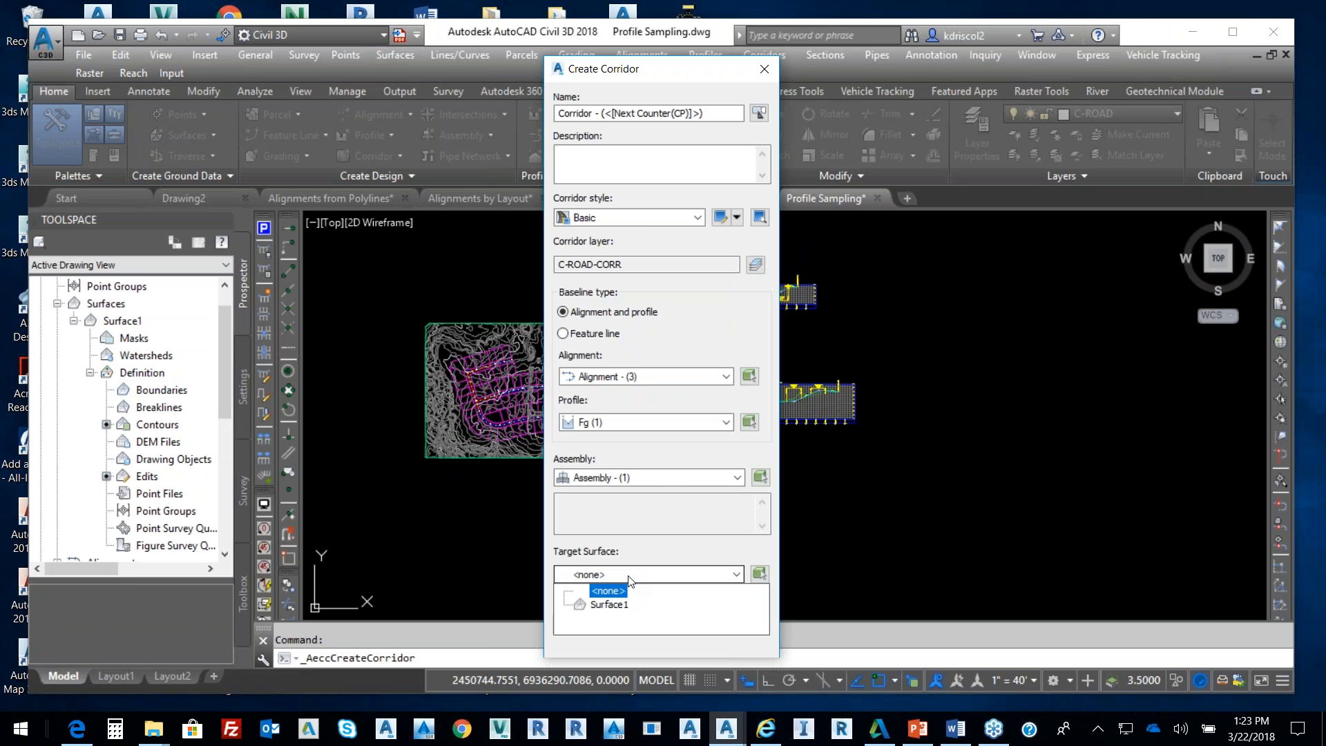
{"action": "left_click", "coordinate": [609, 604]}
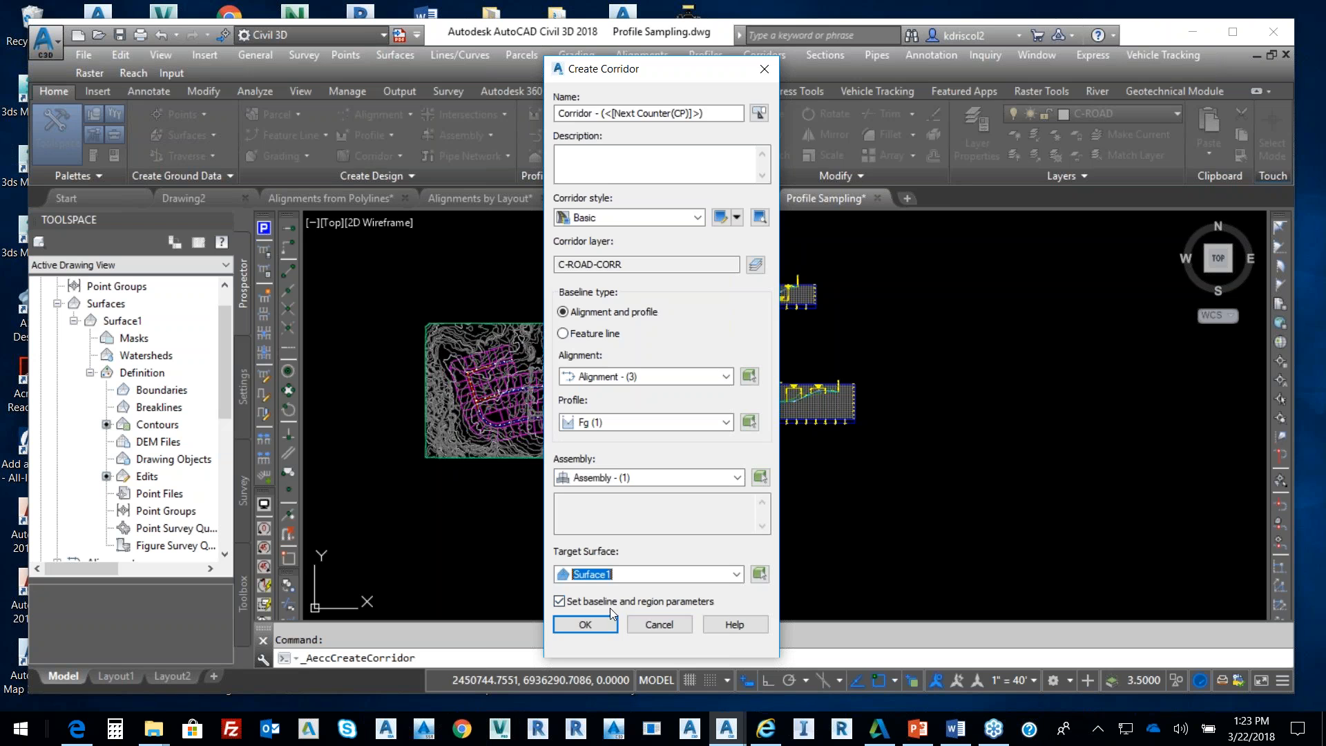
{"action": "left_click", "coordinate": [585, 624]}
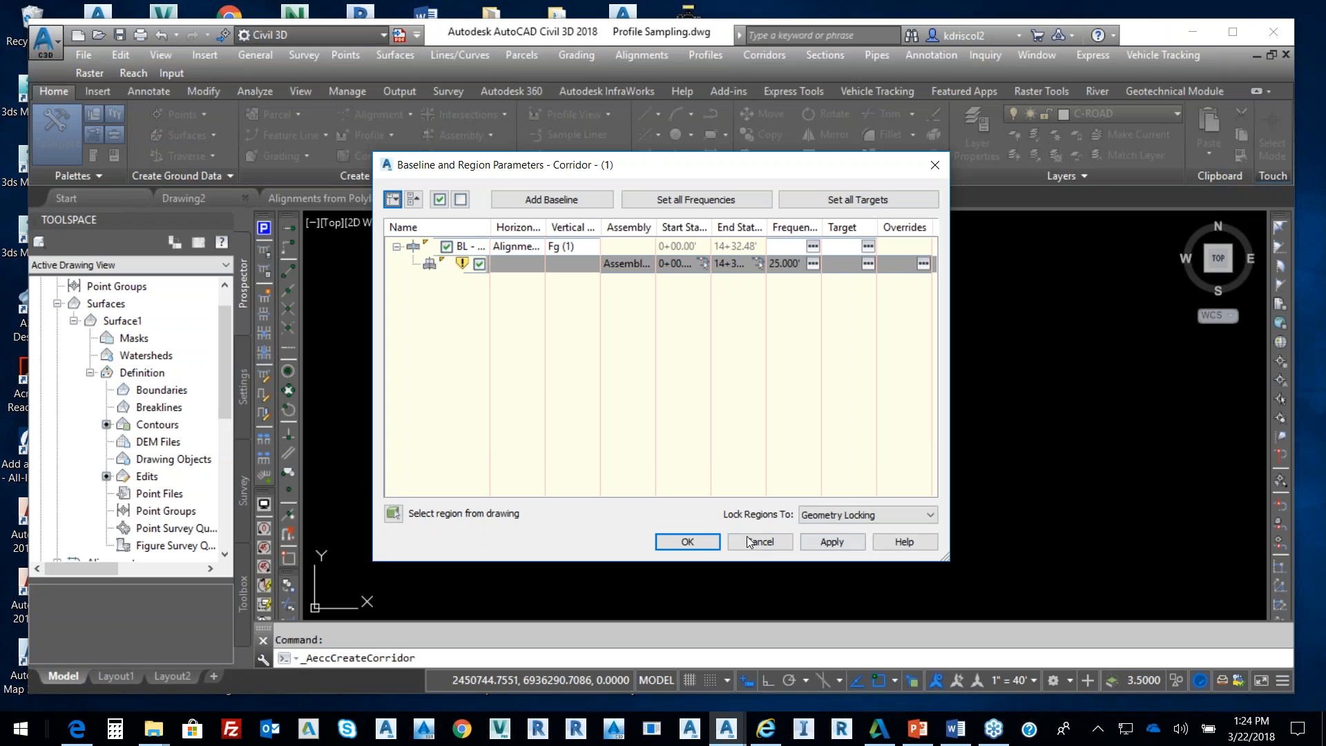
{"action": "left_click", "coordinate": [702, 537]}
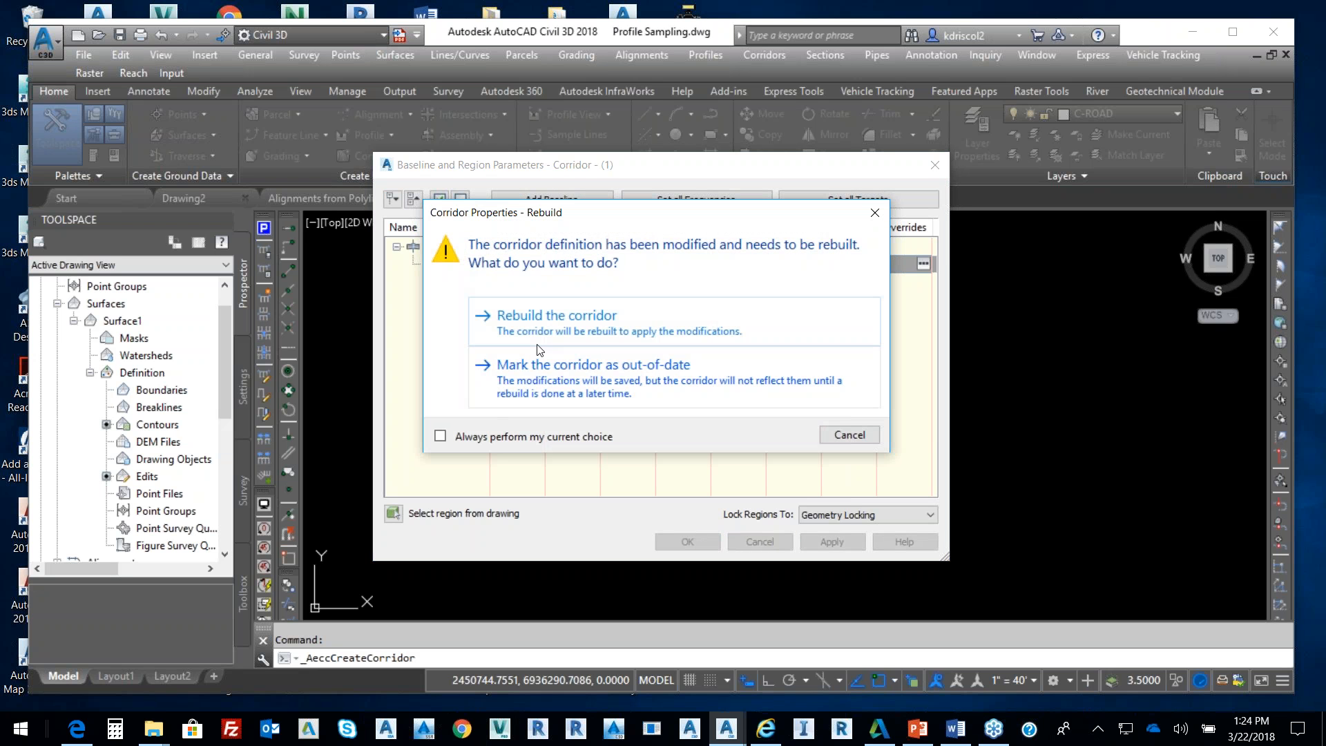
{"action": "left_click", "coordinate": [551, 329]}
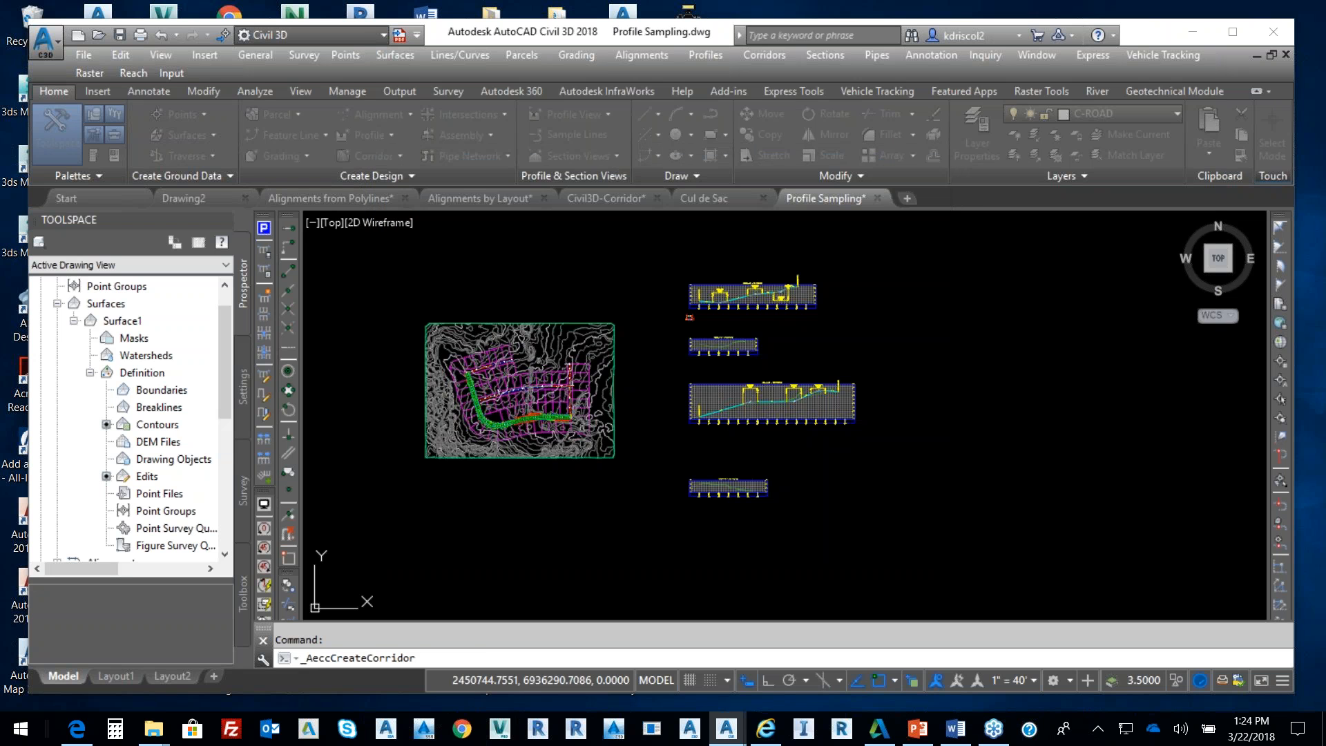
{"action": "scroll", "coordinate": [563, 414], "scroll_direction": "up", "scroll_amount": 6}
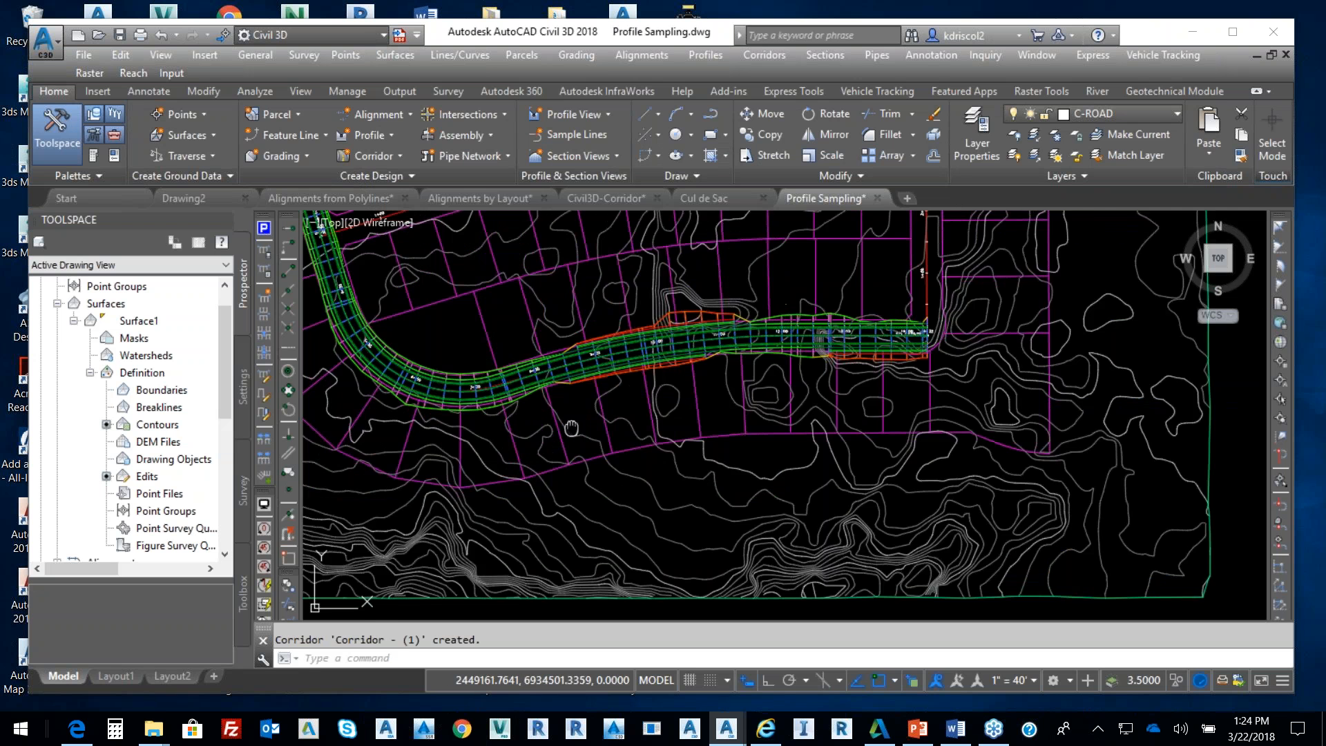
{"action": "left_click", "coordinate": [703, 457]}
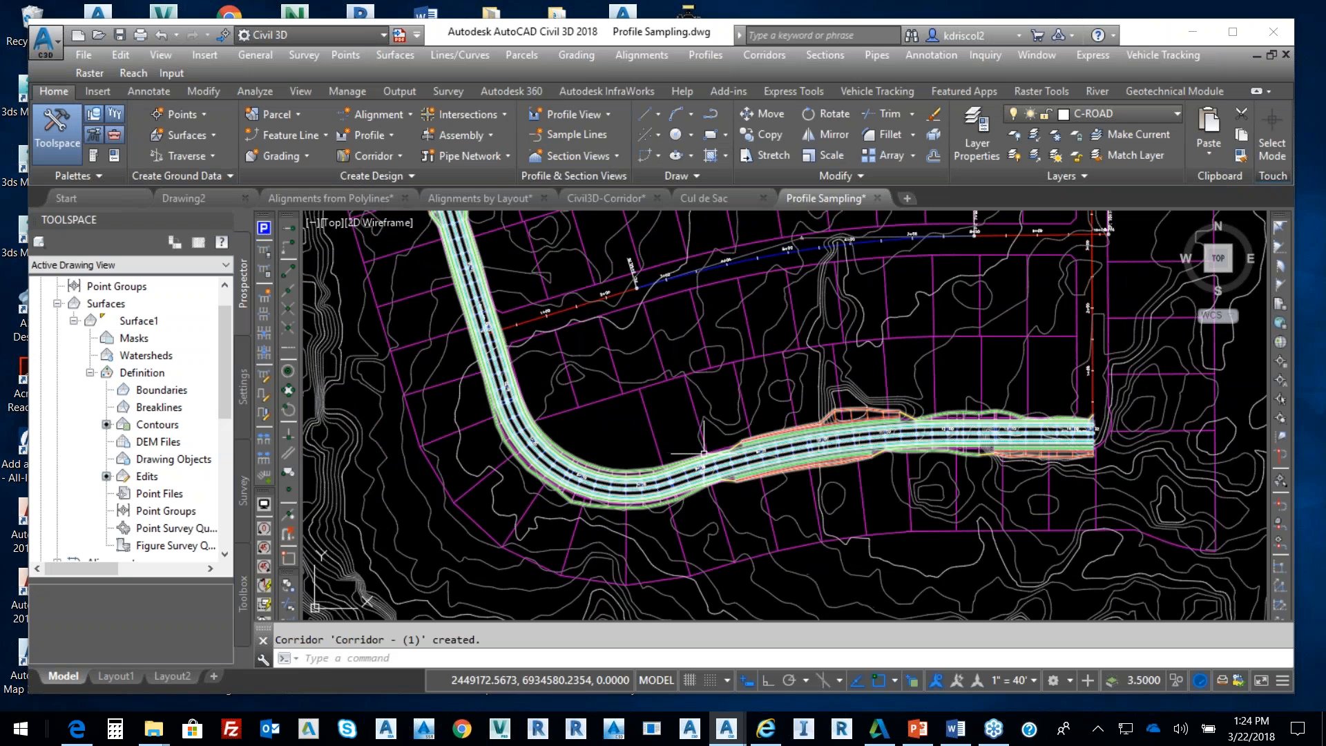
{"action": "right_click", "coordinate": [824, 393]}
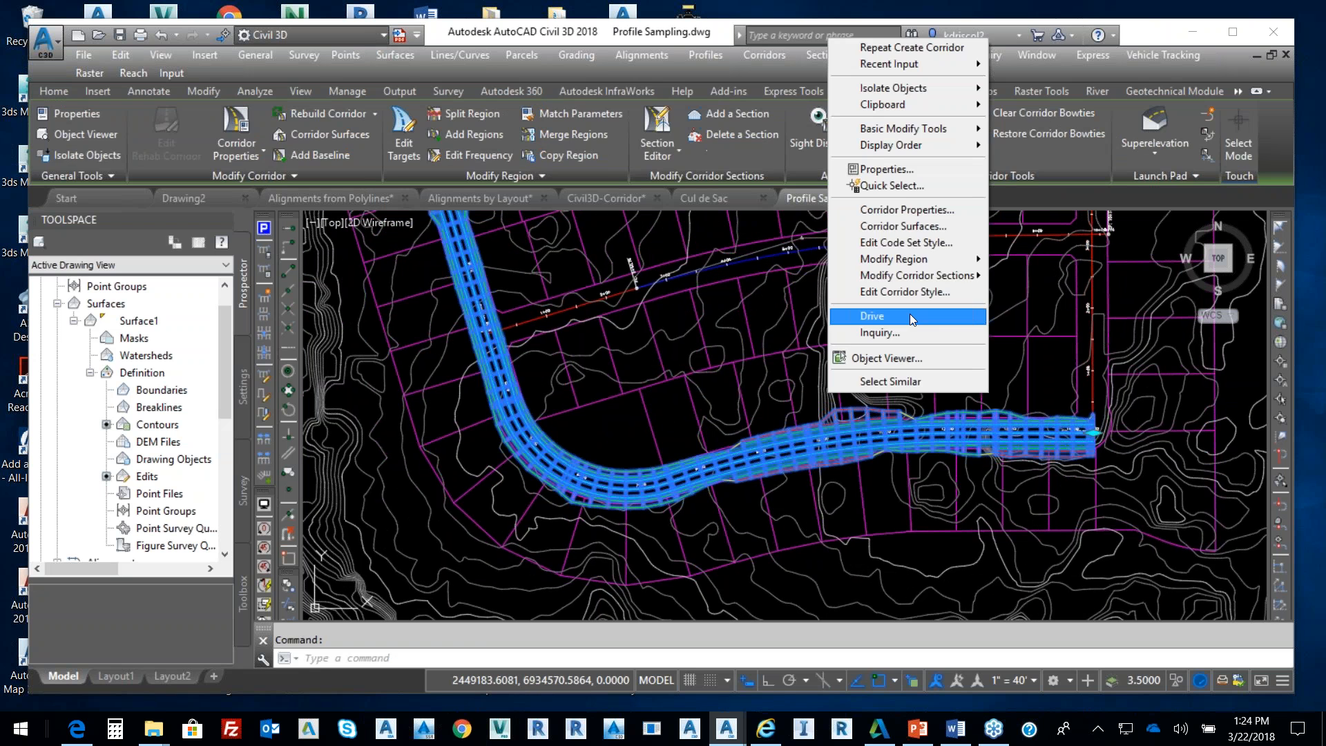
{"action": "left_click", "coordinate": [906, 352]}
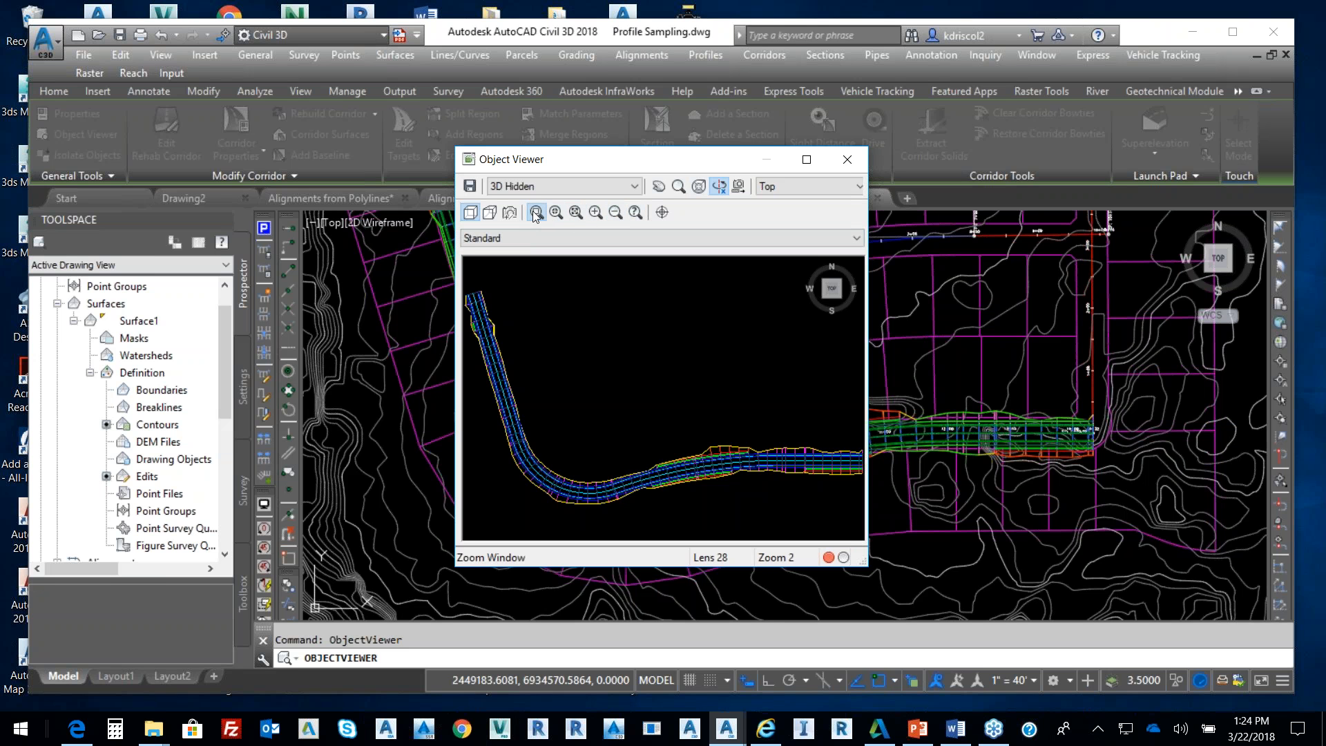
{"action": "left_click_drag", "start_coordinate": [537, 508], "coordinate": [749, 393]}
{"action": "left_click_drag", "start_coordinate": [673, 433], "coordinate": [648, 377]}
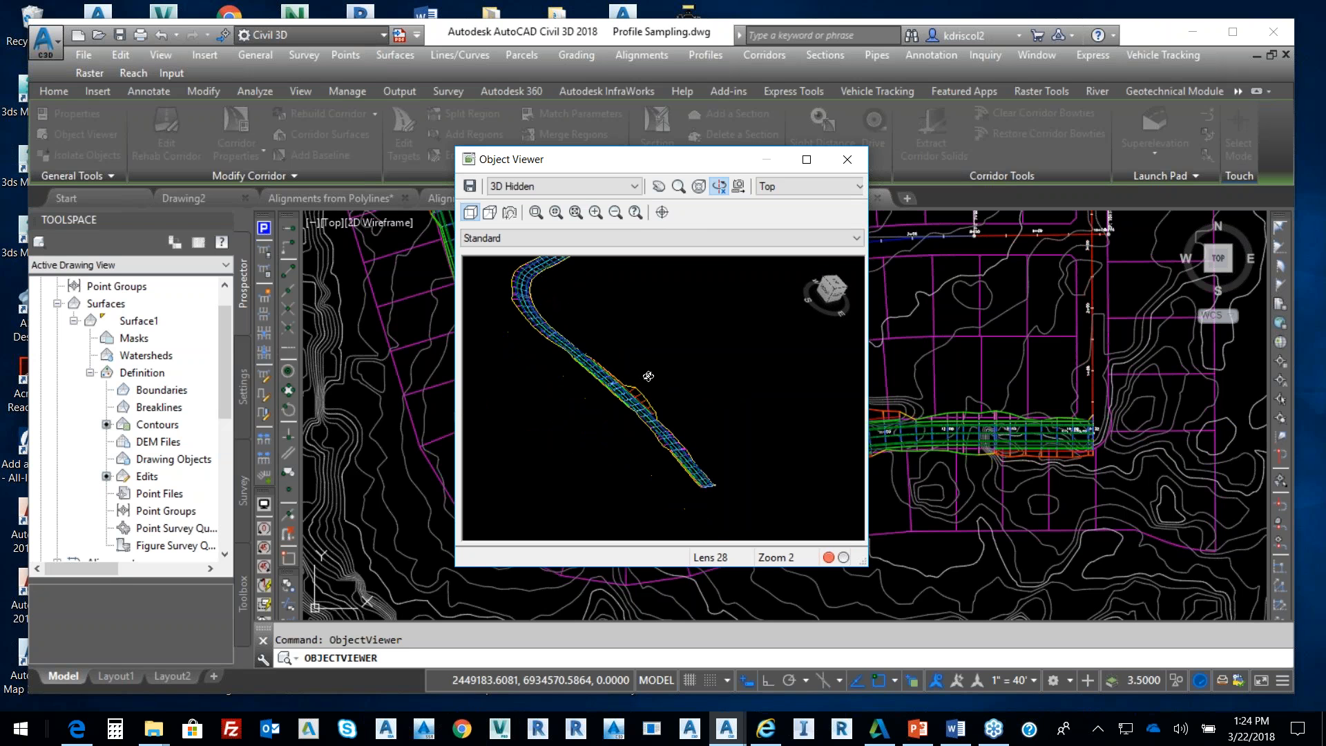
{"action": "left_click_drag", "start_coordinate": [698, 432], "coordinate": [716, 272]}
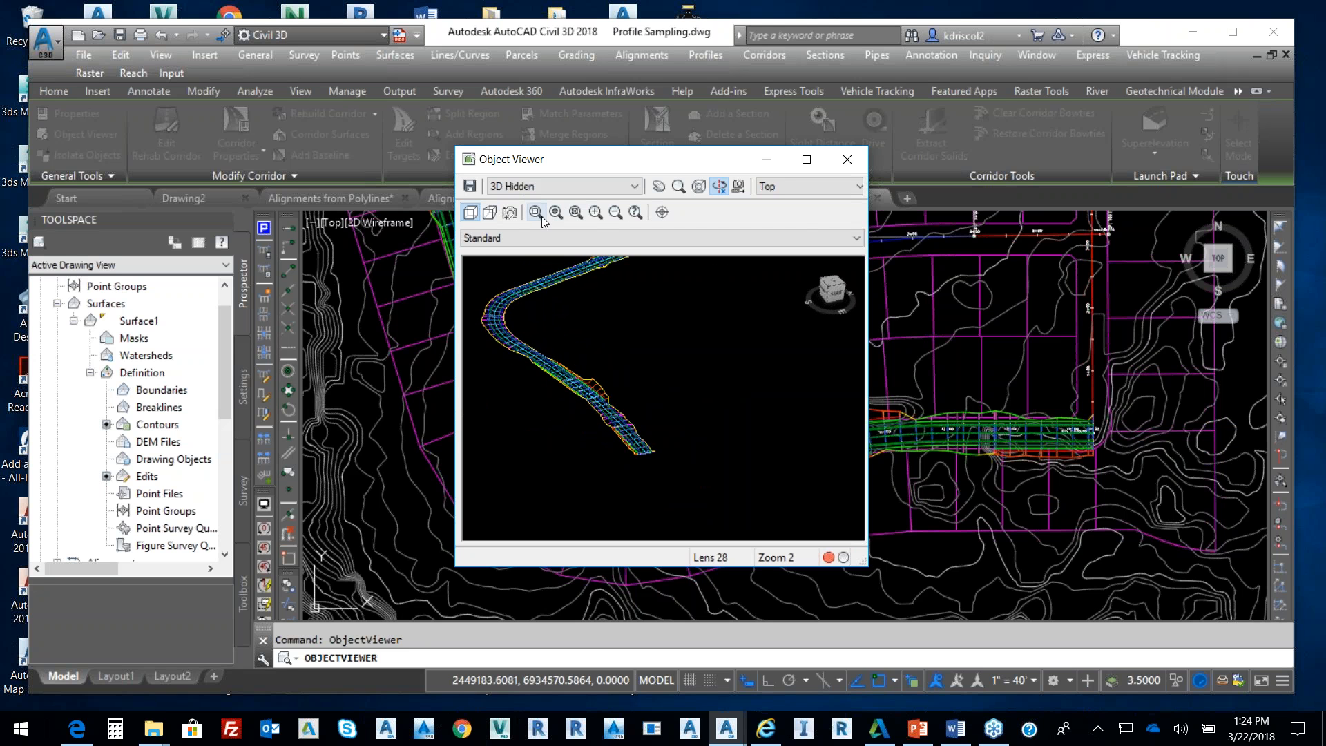
{"action": "left_click_drag", "start_coordinate": [557, 445], "coordinate": [642, 384]}
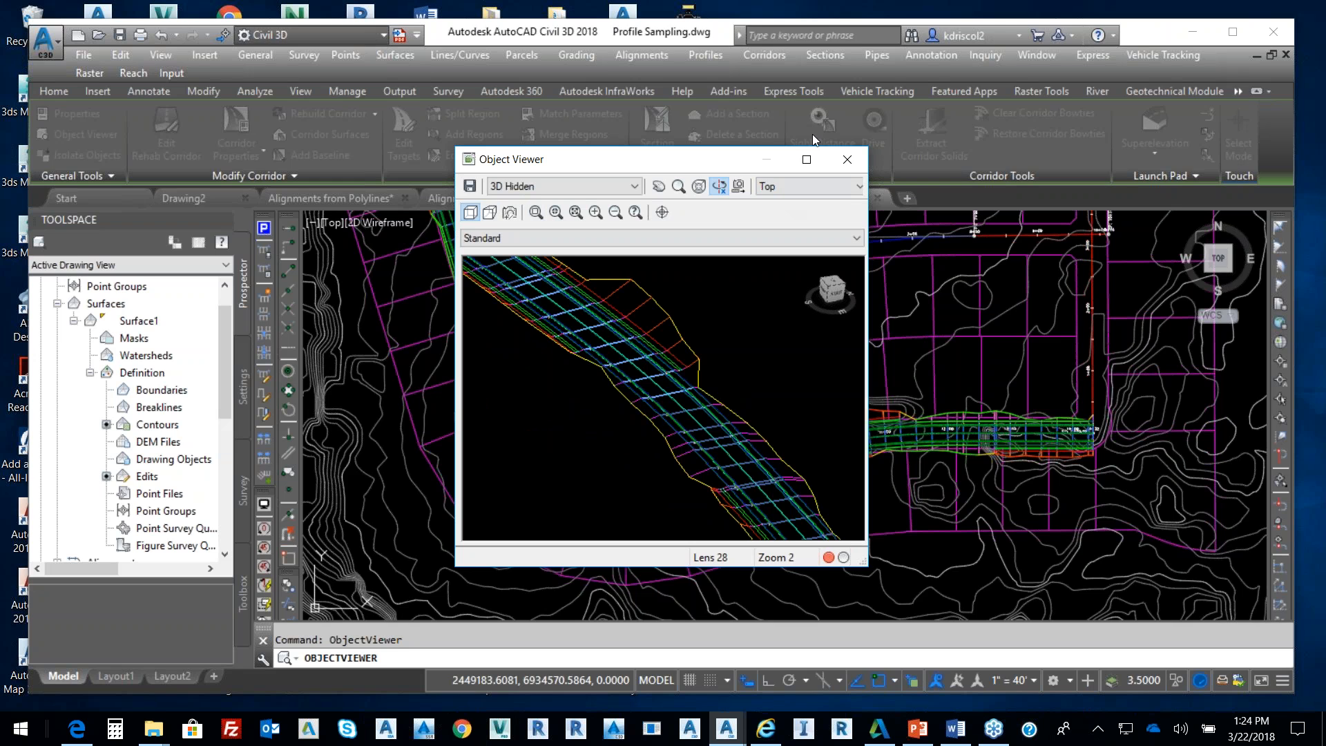
{"action": "left_click", "coordinate": [807, 160]}
{"action": "mouse_move", "coordinate": [779, 391]}
{"action": "left_mouse_down"}
{"action": "mouse_move", "coordinate": [764, 358]}
{"action": "mouse_move", "coordinate": [788, 391]}
{"action": "left_mouse_up"}
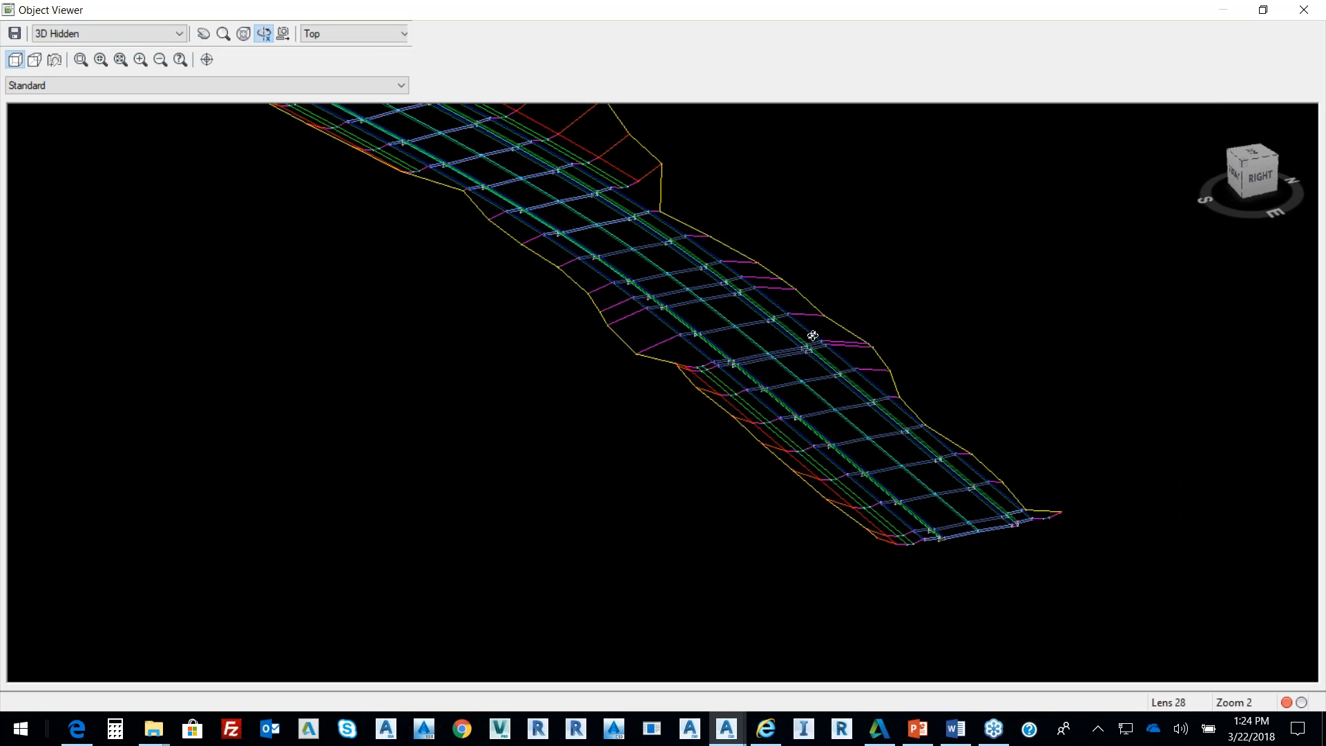
{"action": "left_click_drag", "start_coordinate": [812, 331], "coordinate": [792, 331]}
{"action": "left_click_drag", "start_coordinate": [707, 320], "coordinate": [675, 371]}
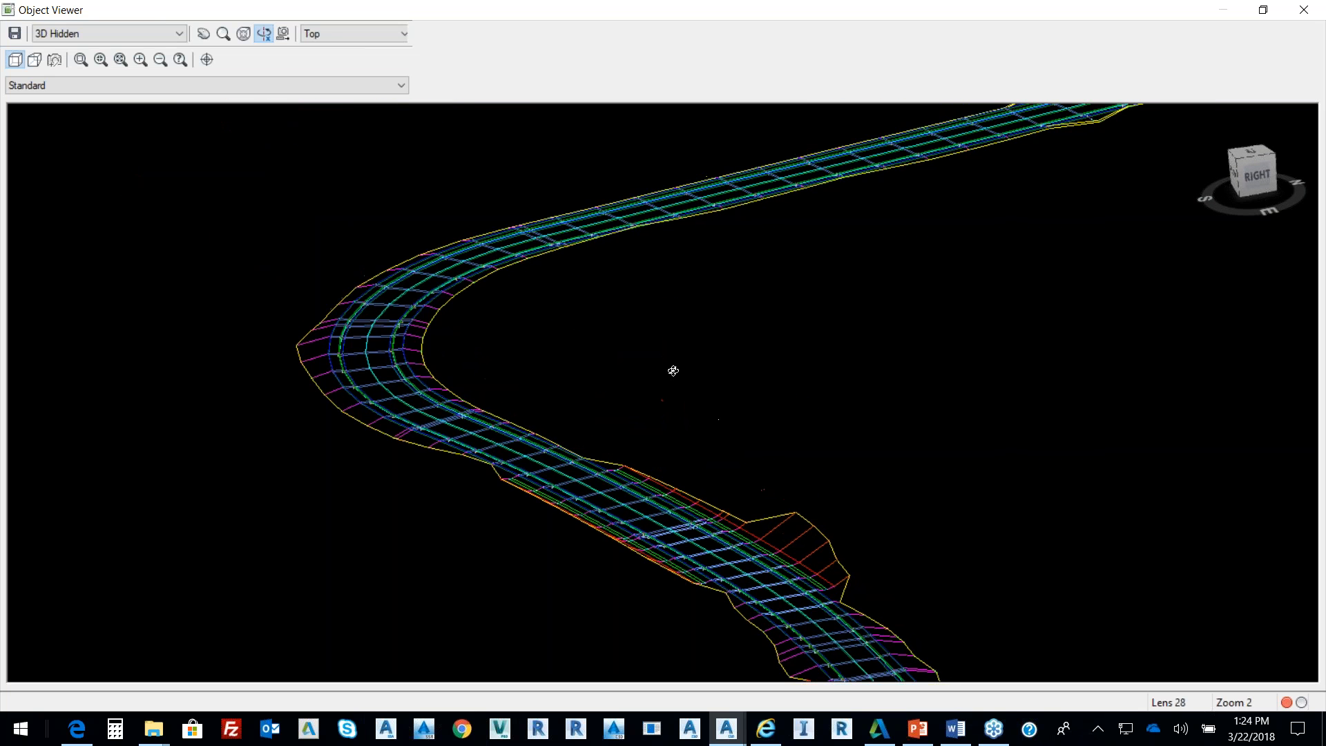
{"action": "right_click", "coordinate": [626, 302]}
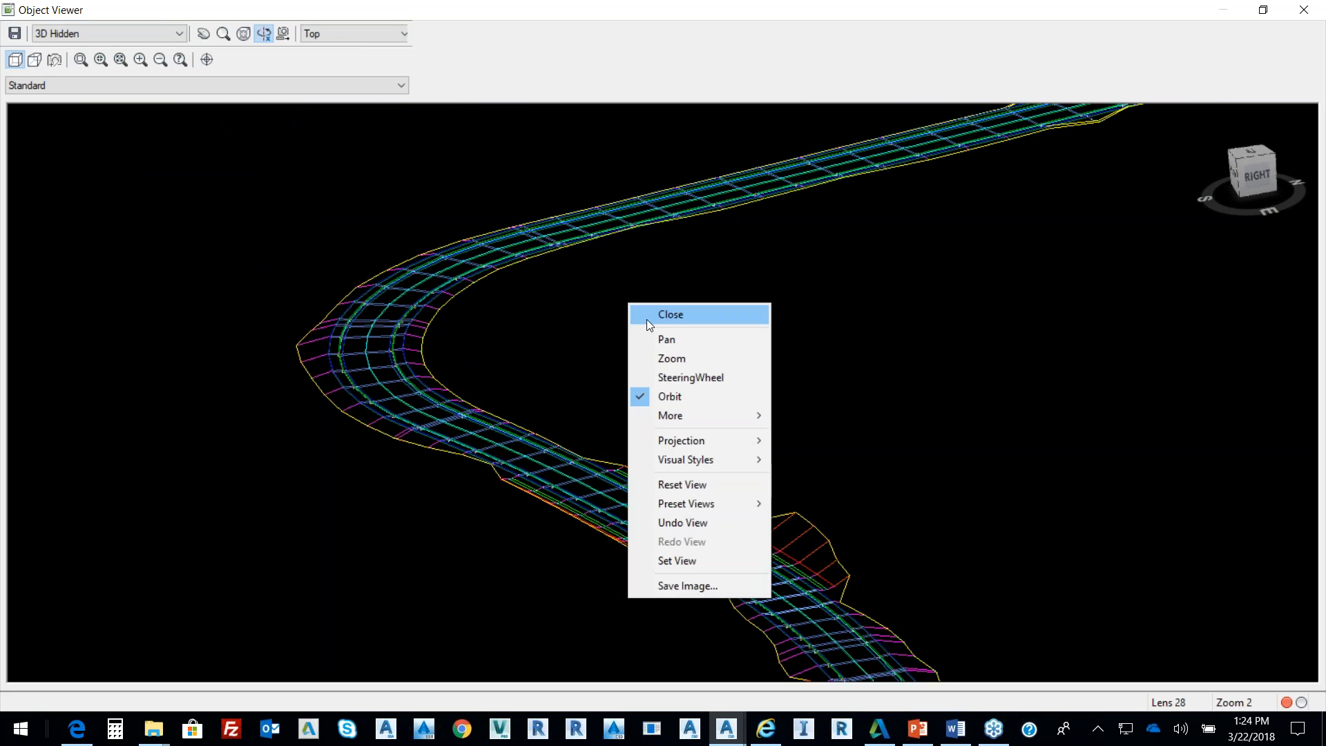
{"action": "left_click", "coordinate": [678, 309]}
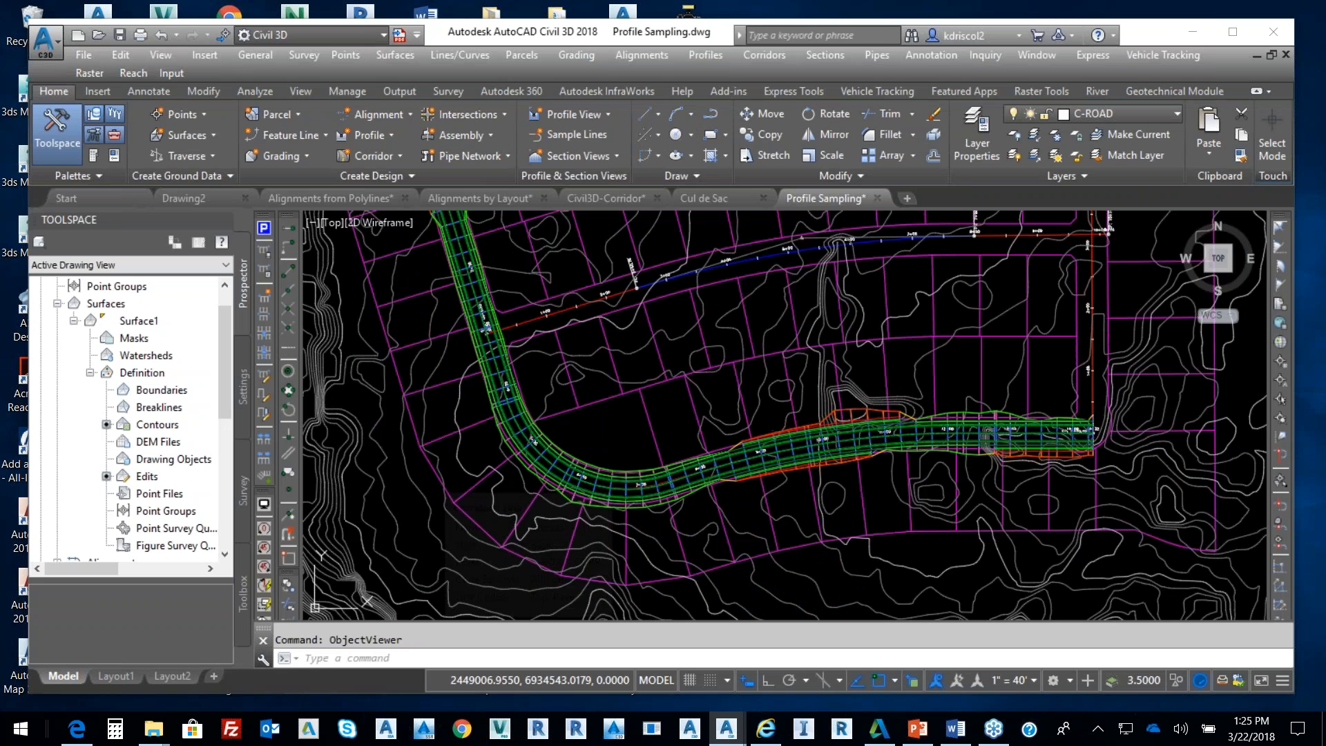
{"action": "left_click", "coordinate": [599, 475]}
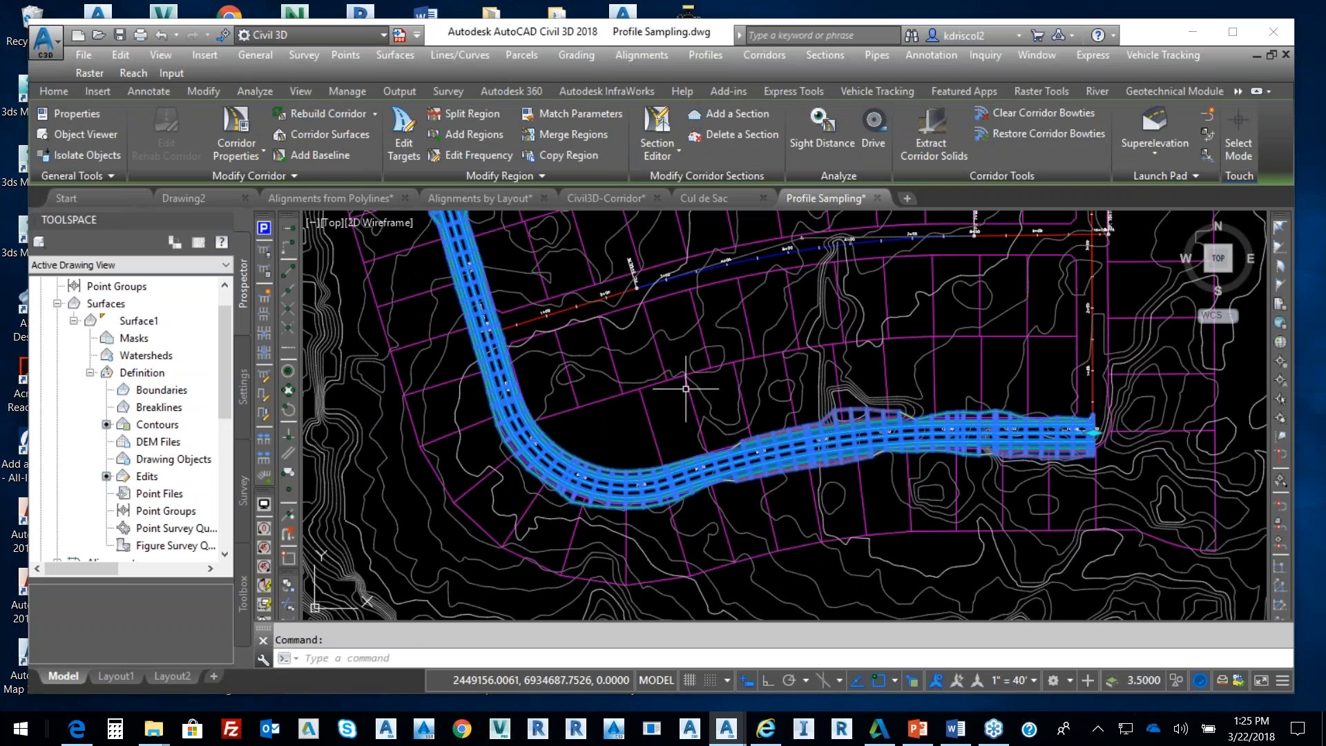
Add corridor surface Road using Top link code as breaklines, overhang correction set to Top Links
{"action": "left_click", "coordinate": [342, 134]}
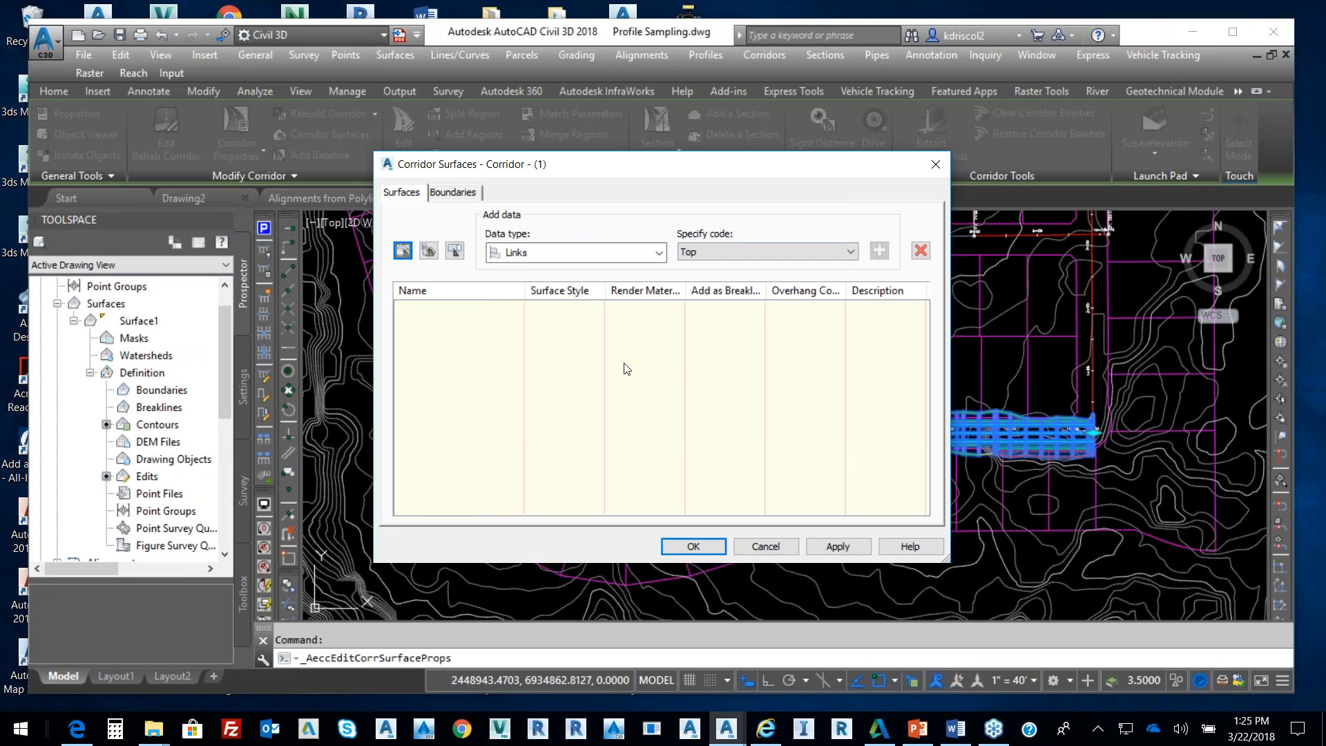
{"action": "left_click", "coordinate": [415, 249]}
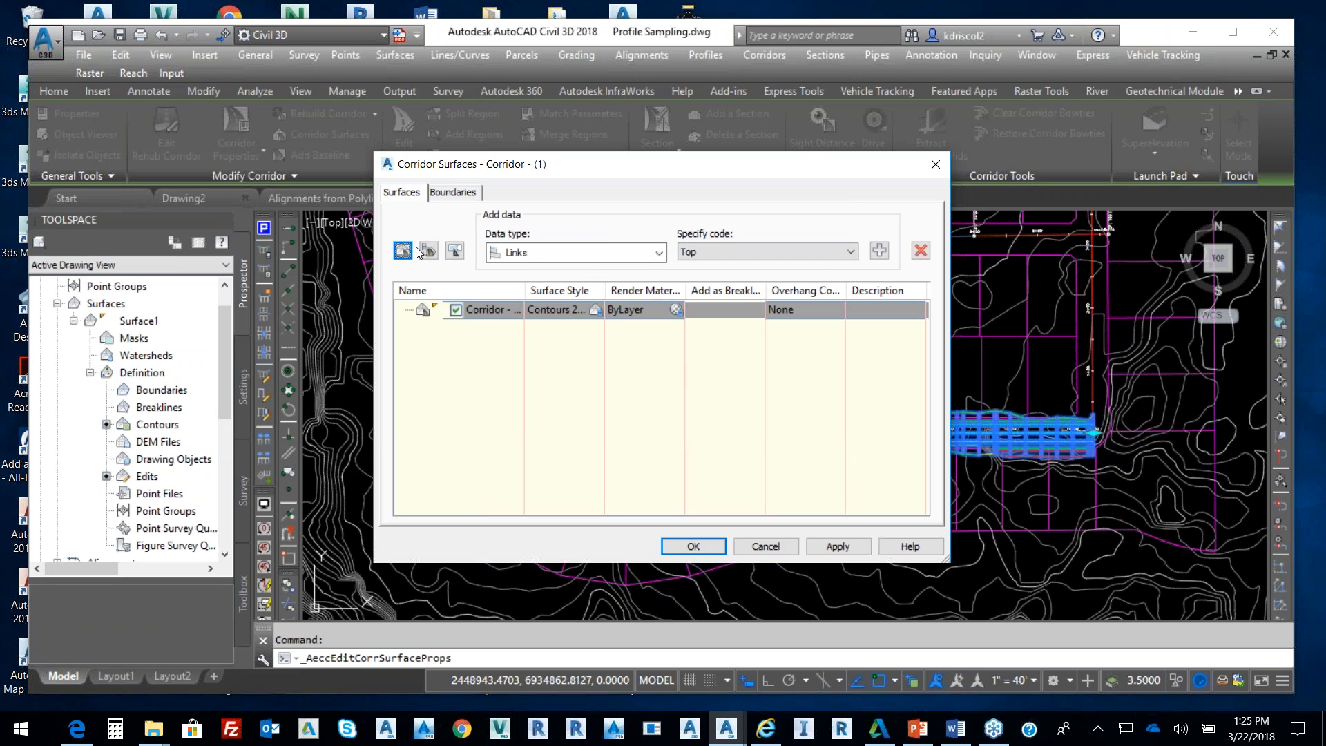
{"action": "left_click", "coordinate": [512, 315]}
{"action": "type", "text": "Road"}
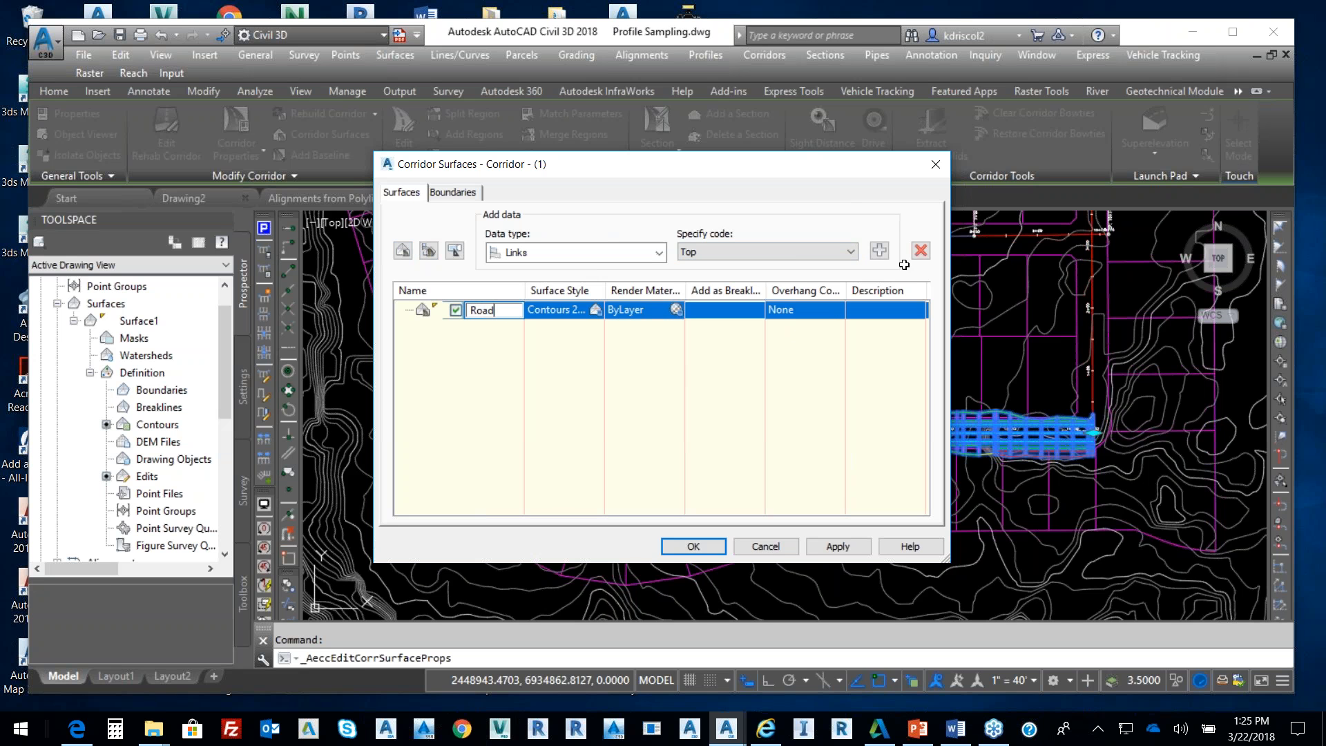
{"action": "left_click", "coordinate": [882, 251]}
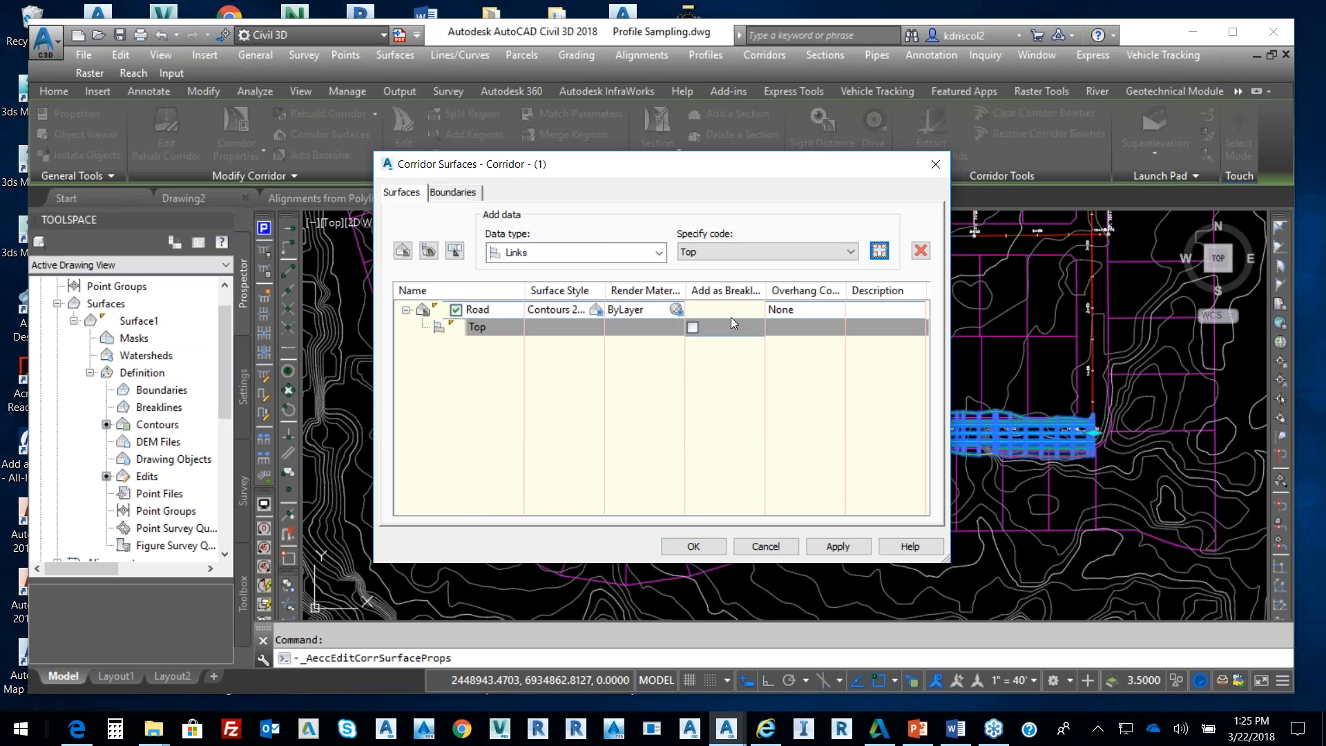
{"action": "left_click", "coordinate": [694, 326]}
{"action": "left_click", "coordinate": [772, 309]}
{"action": "left_click", "coordinate": [788, 327]}
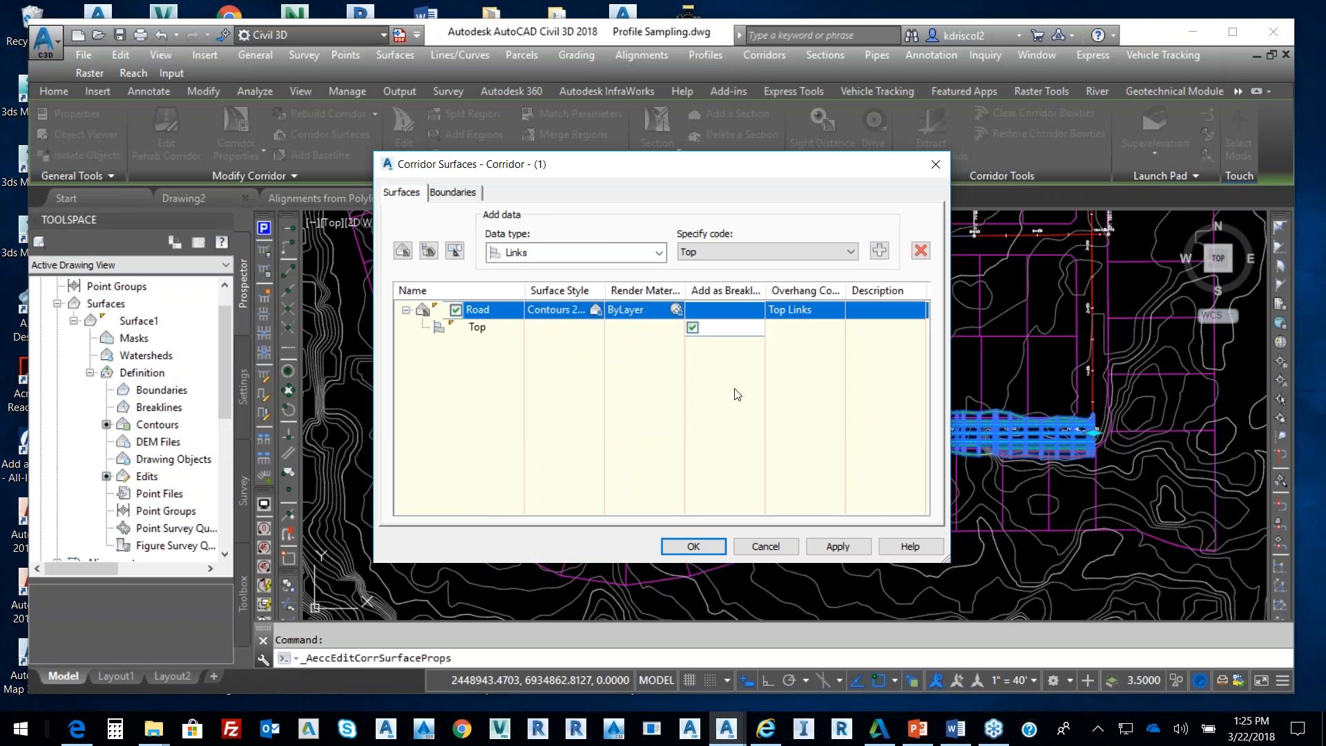
Use the corridor extents as the Road surface's outer boundary, then rebuild Corridor - (1)
{"action": "left_click", "coordinate": [474, 194]}
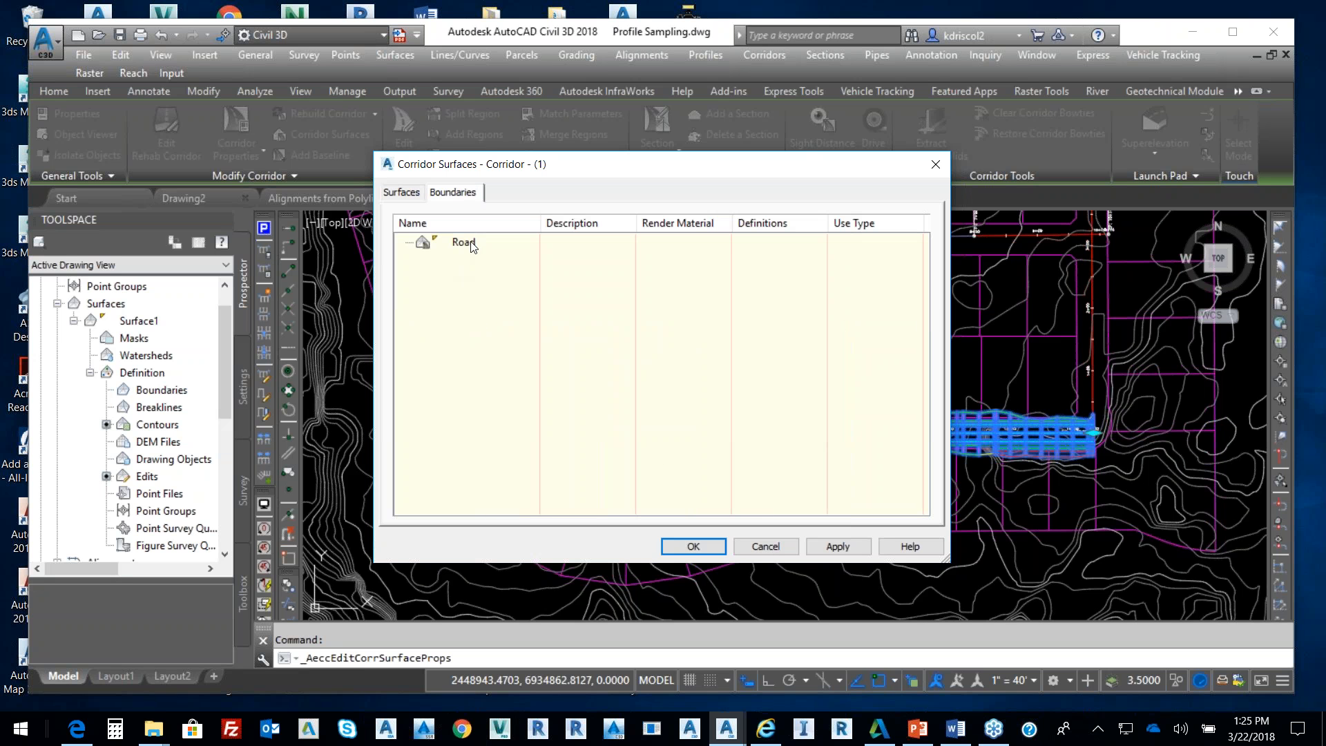
{"action": "left_click", "coordinate": [471, 242]}
{"action": "right_click", "coordinate": [472, 241]}
{"action": "left_click", "coordinate": [580, 246]}
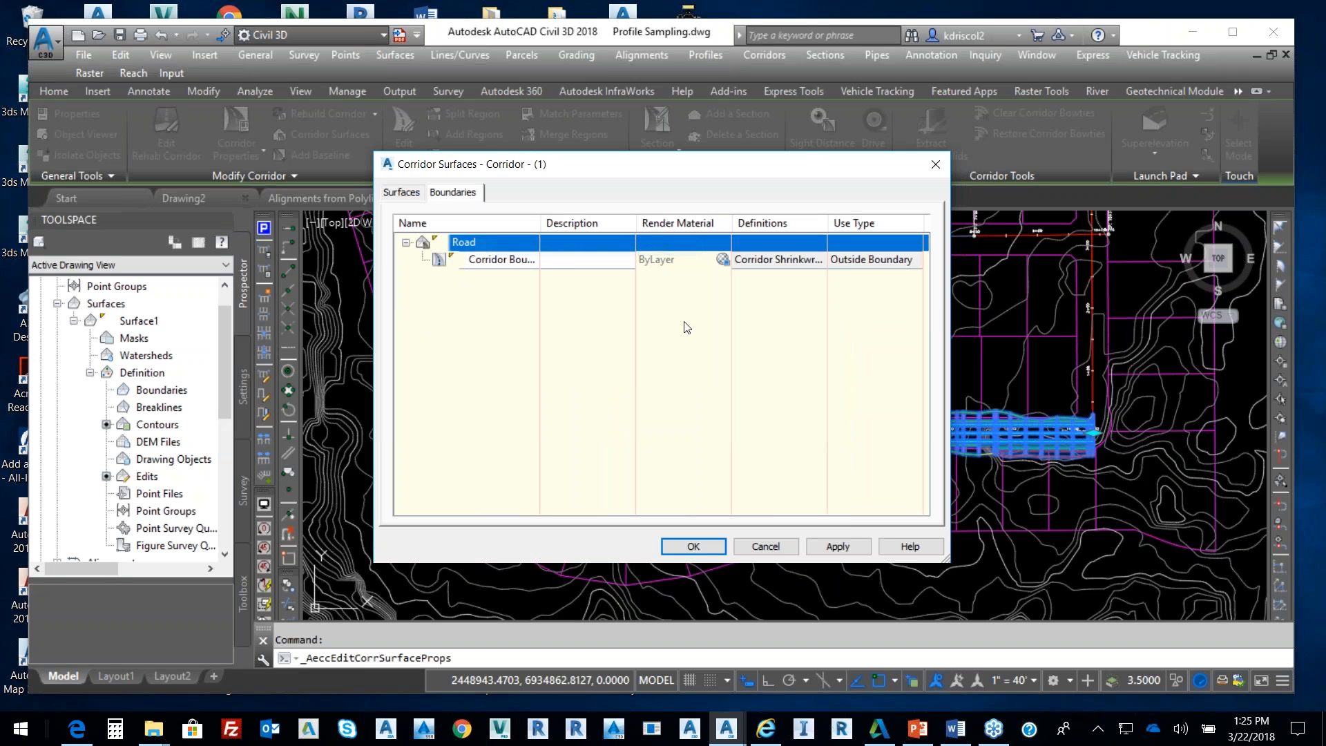
{"action": "left_click", "coordinate": [692, 546]}
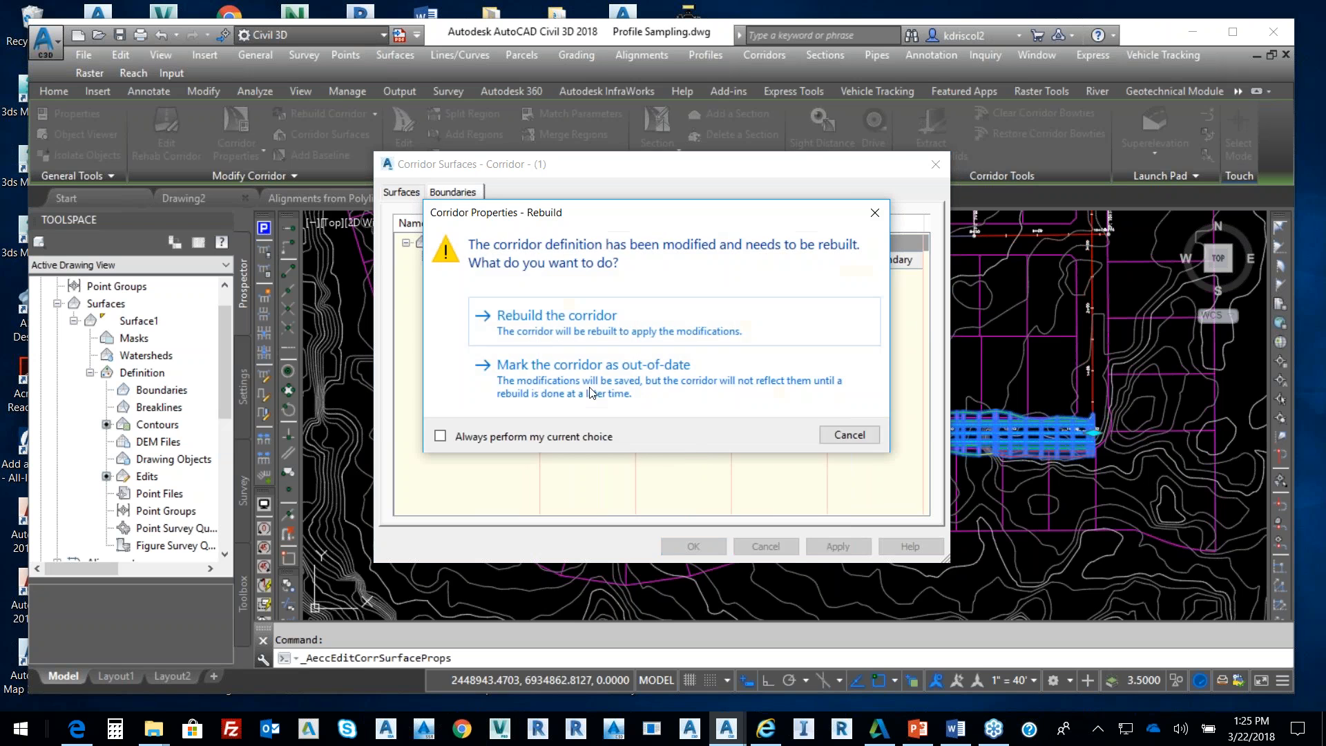
{"action": "left_click", "coordinate": [542, 315]}
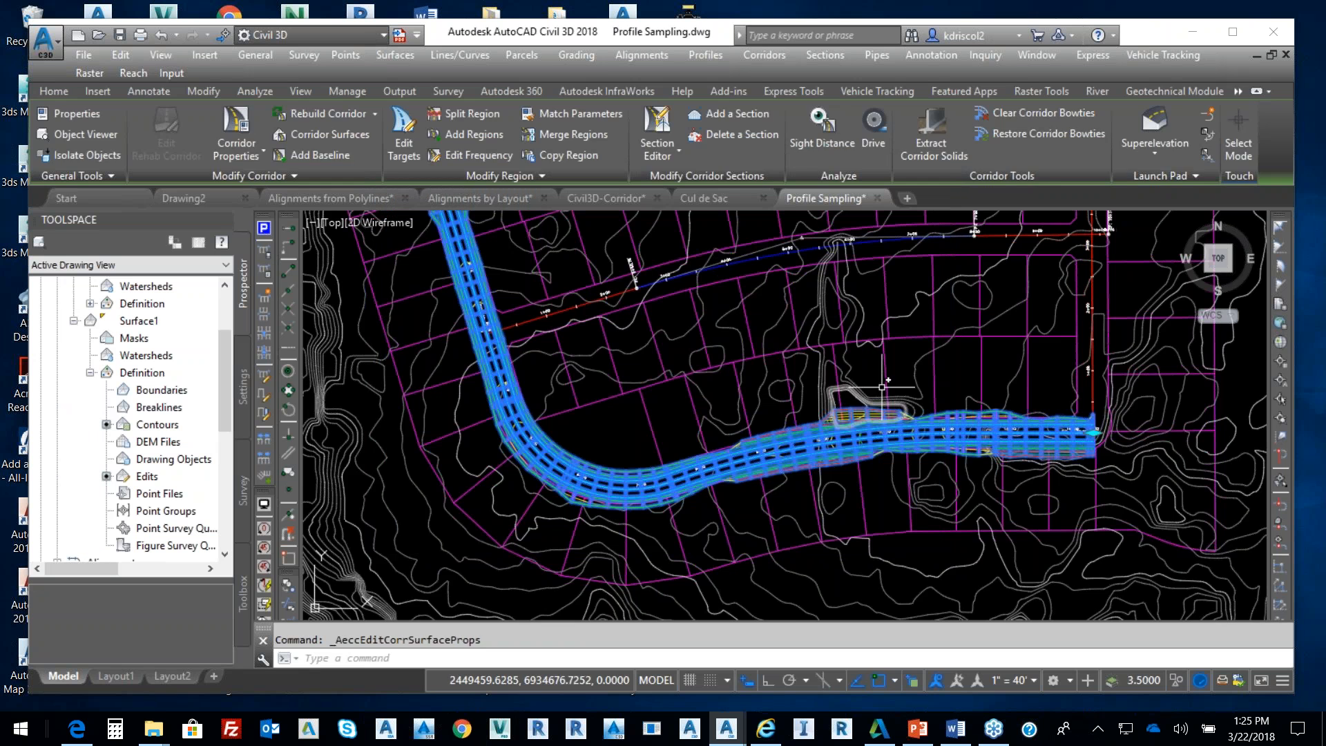
{"action": "key", "text": "Escape"}
Open the Road corridor surface in the Object Viewer and orbit it to a front perspective
{"action": "scroll", "coordinate": [878, 409], "scroll_direction": "up", "scroll_amount": 4}
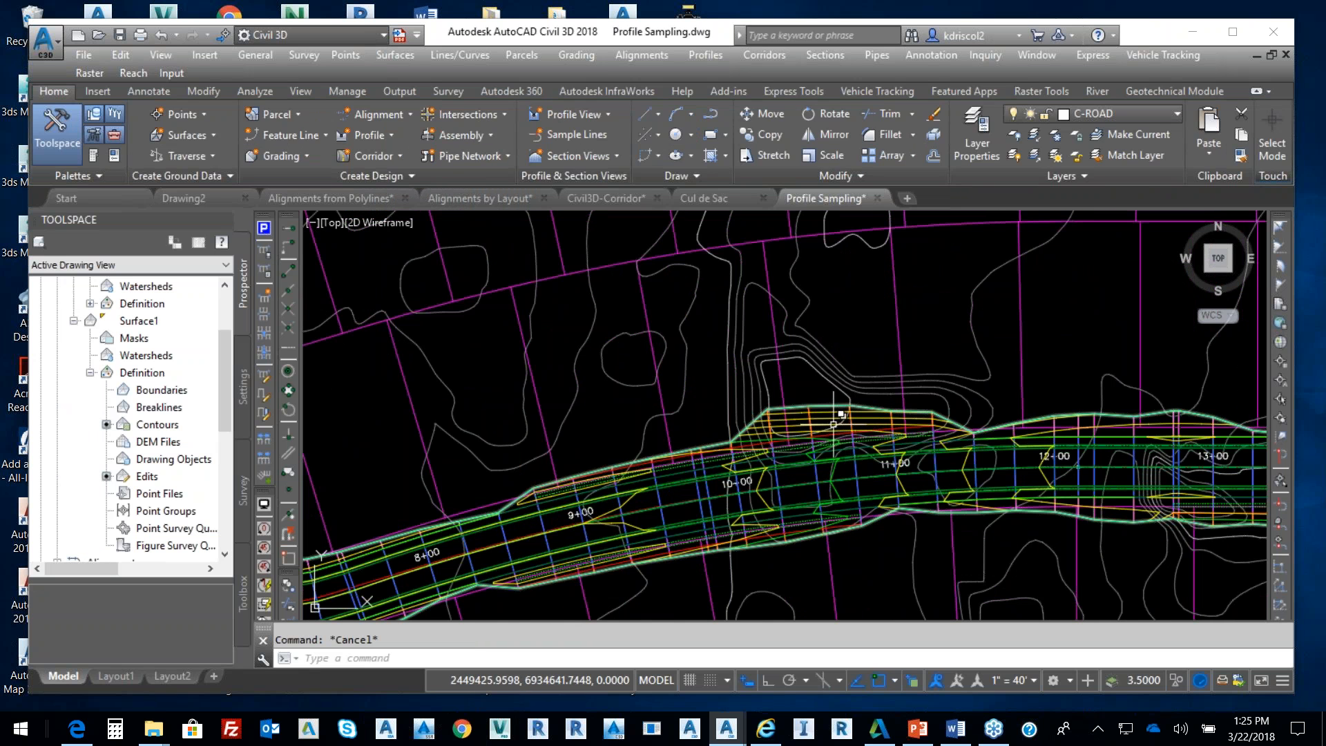
{"action": "left_click", "coordinate": [829, 418]}
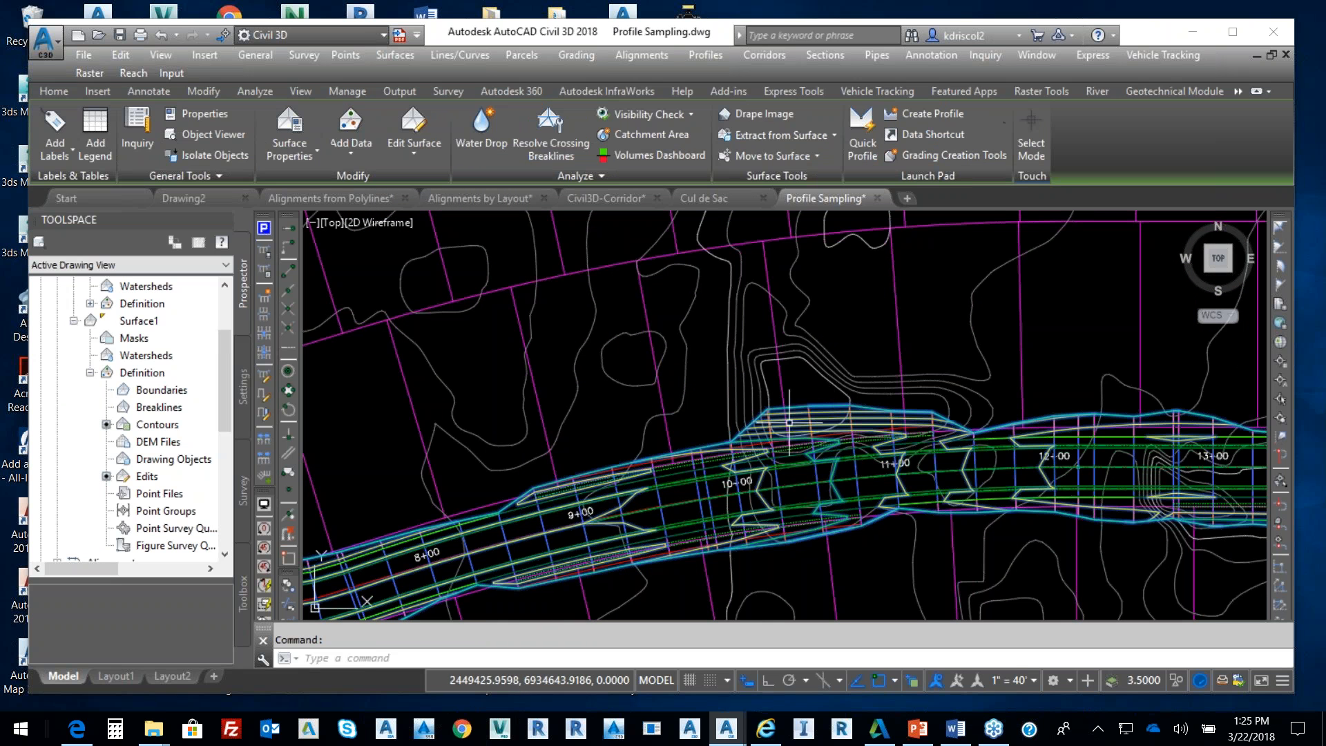
{"action": "right_click", "coordinate": [759, 329]}
{"action": "left_click", "coordinate": [825, 576]}
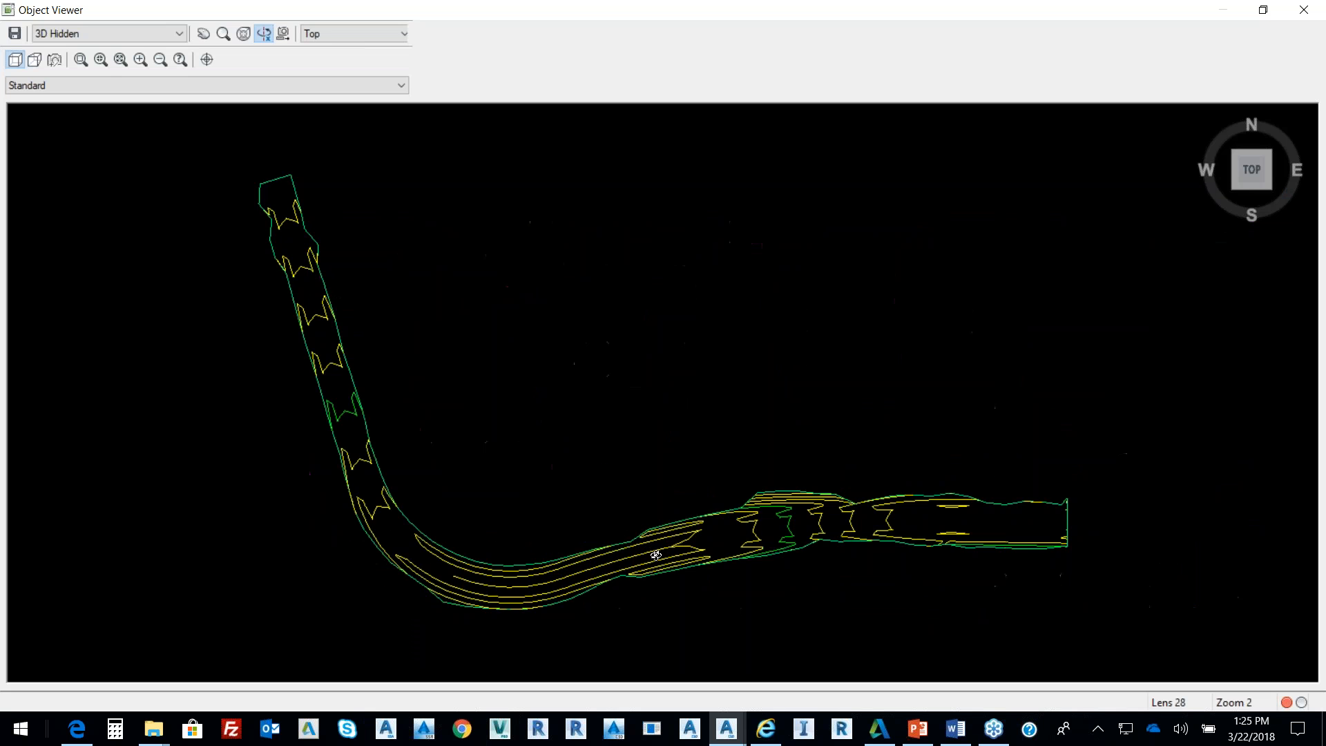
{"action": "left_click_drag", "start_coordinate": [656, 555], "coordinate": [370, 213]}
Shade the corridor surface in the Object Viewer and orbit and zoom to inspect it
{"action": "left_click", "coordinate": [179, 33]}
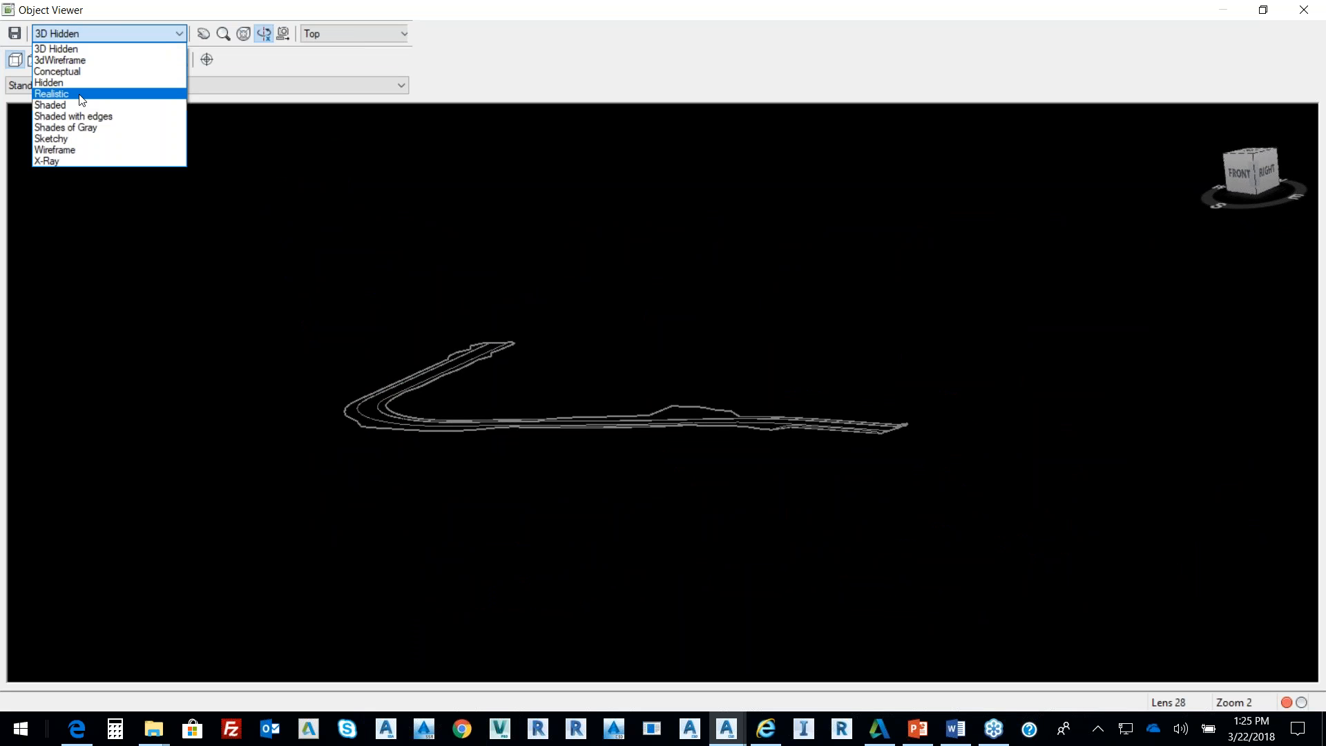
{"action": "left_click", "coordinate": [63, 106]}
{"action": "left_click_drag", "start_coordinate": [936, 395], "coordinate": [709, 452]}
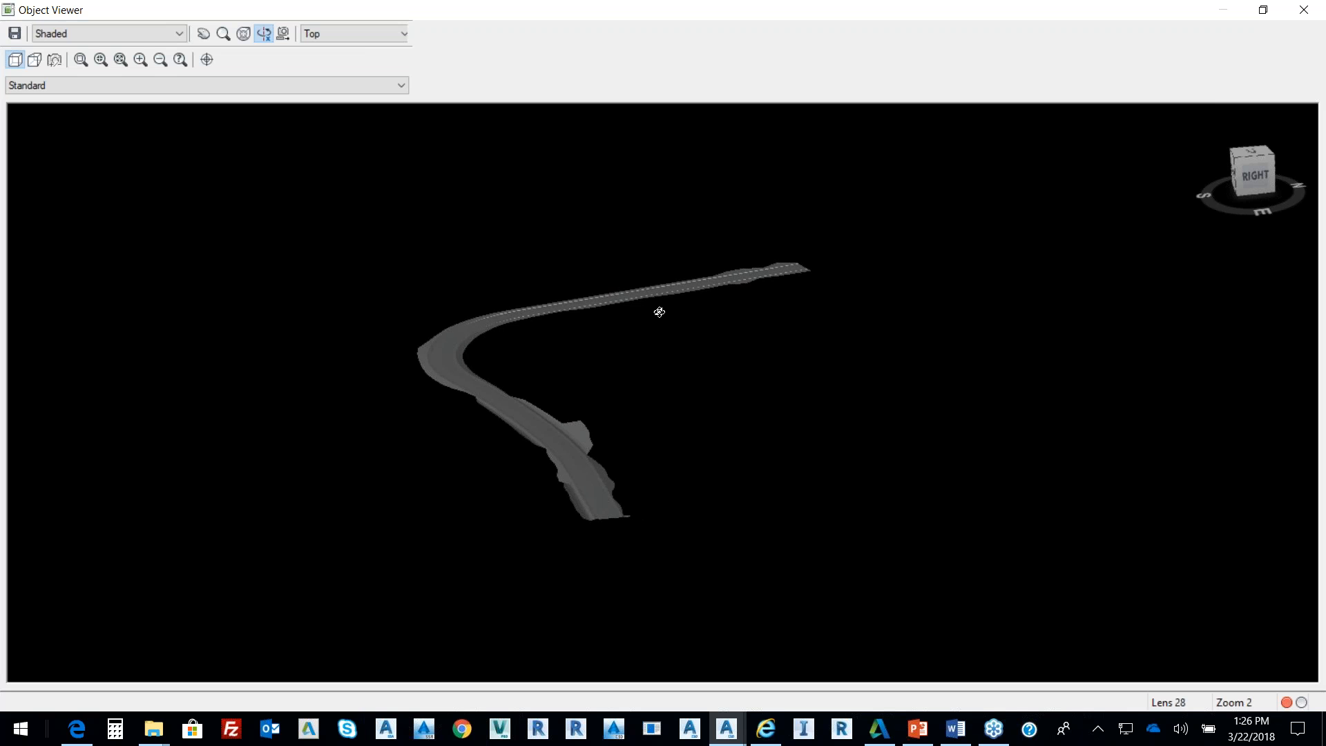
{"action": "scroll", "coordinate": [673, 323], "scroll_direction": "up", "scroll_amount": 3}
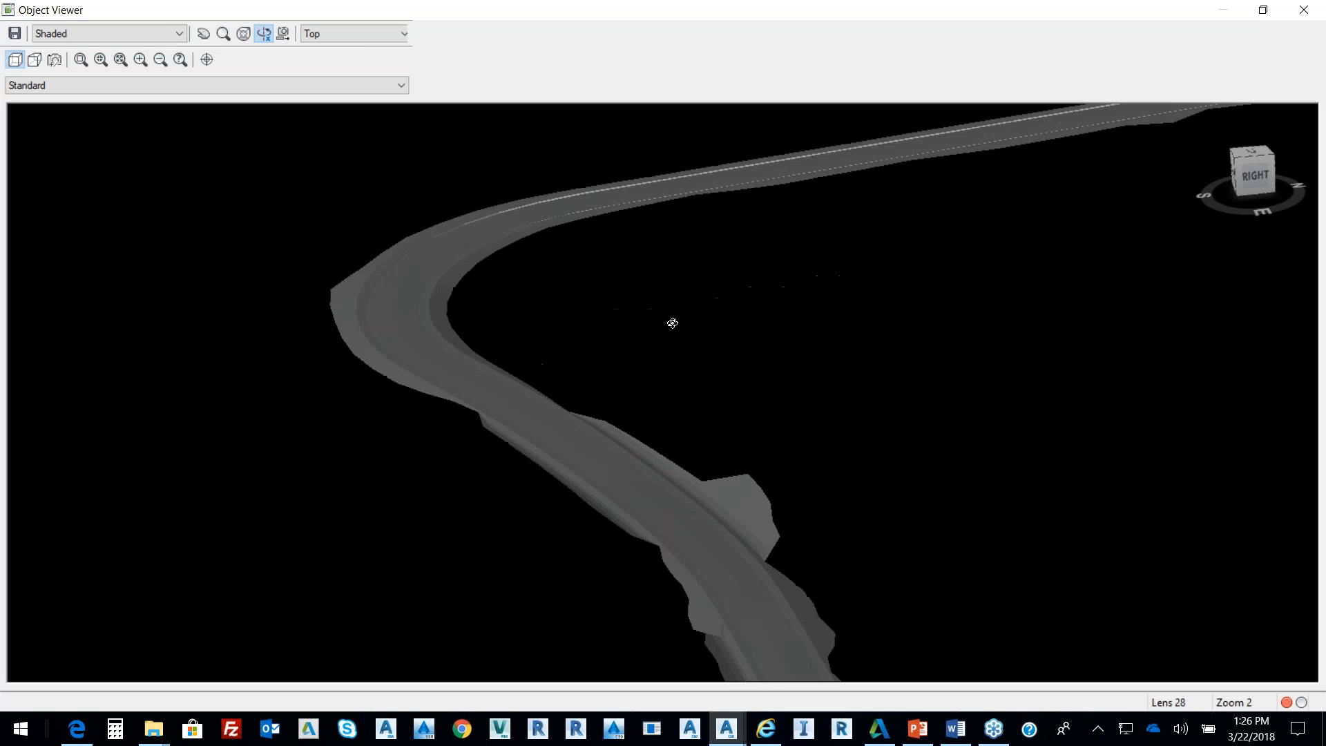
{"action": "scroll", "coordinate": [735, 302], "scroll_direction": "down", "scroll_amount": 3}
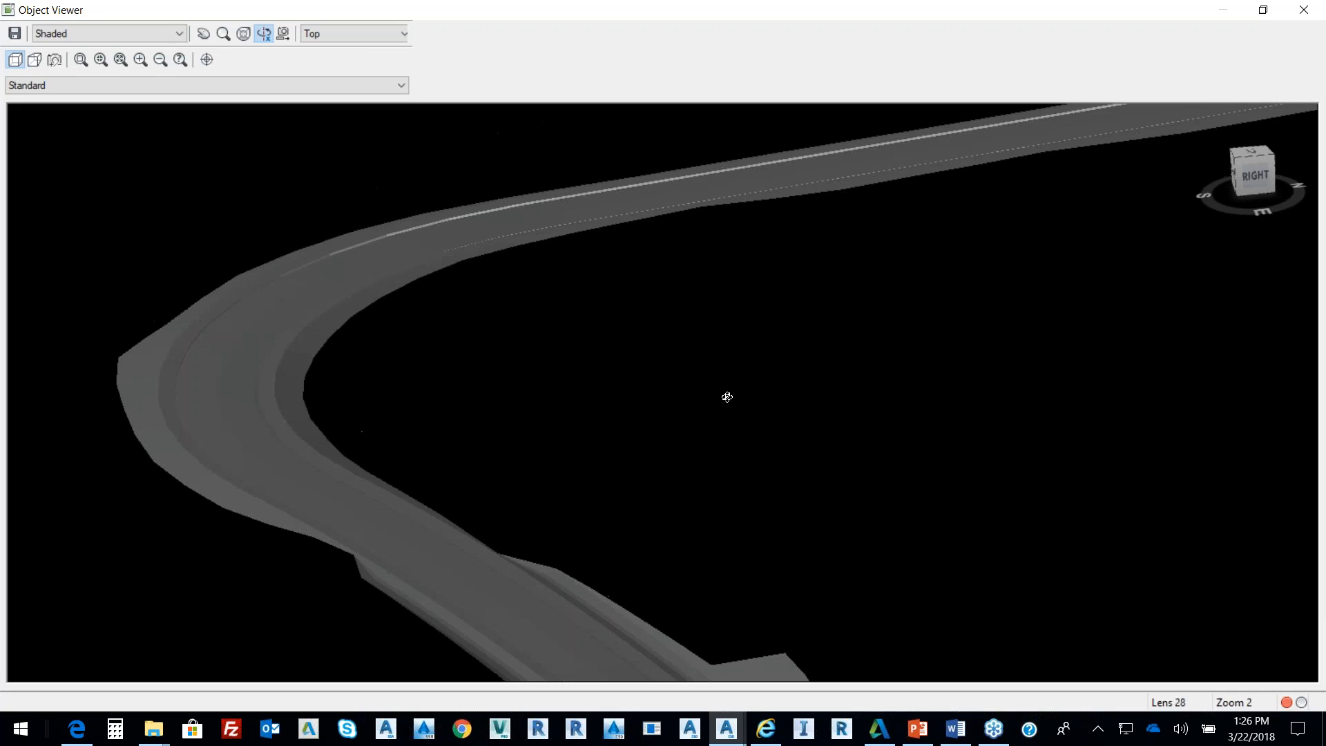
Close the Object Viewer and zoom out to show the whole site in plan
{"action": "key", "text": "Escape"}
{"action": "scroll", "coordinate": [884, 303], "scroll_direction": "down", "scroll_amount": 6}
{"action": "middle_click_drag", "start_coordinate": [873, 305], "coordinate": [788, 430]}
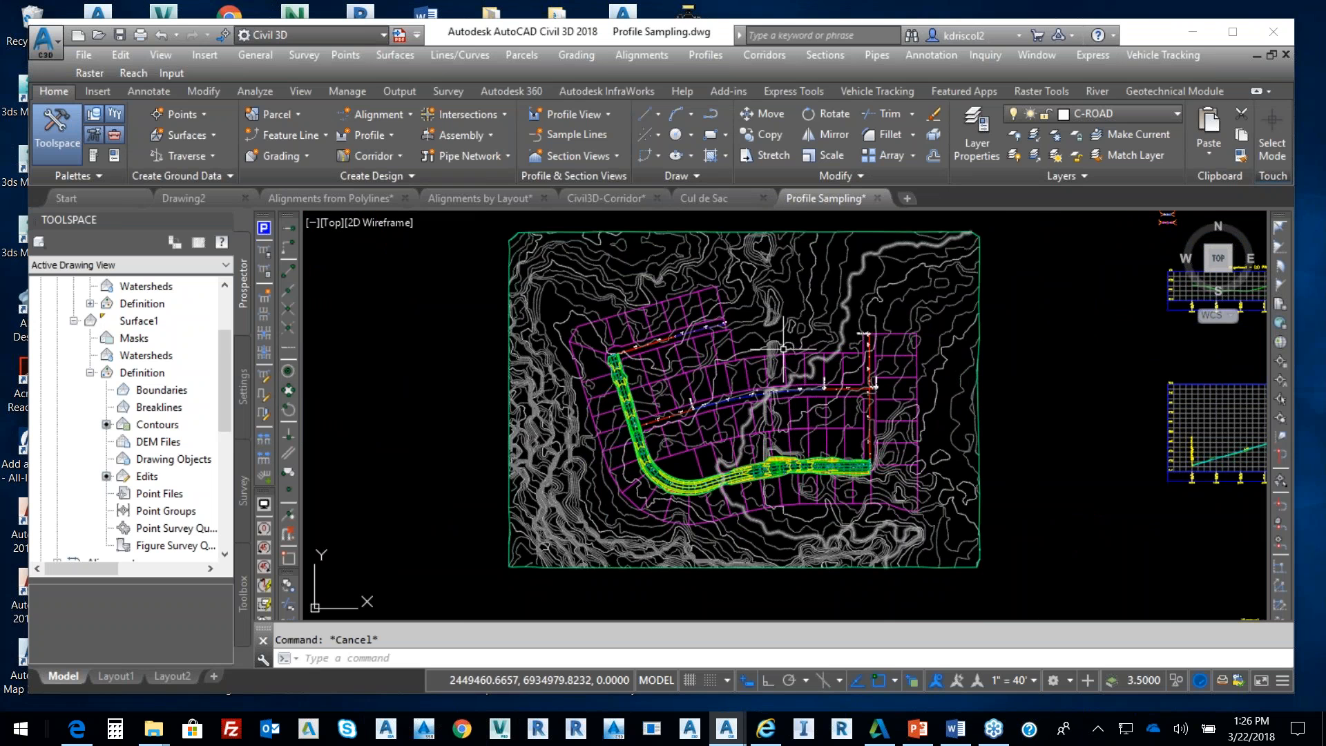
Switch to Civil3D-Corridor.dwg, zoom to extents, and right-click the selected surface boundary
{"action": "mouse_move", "coordinate": [723, 200]}
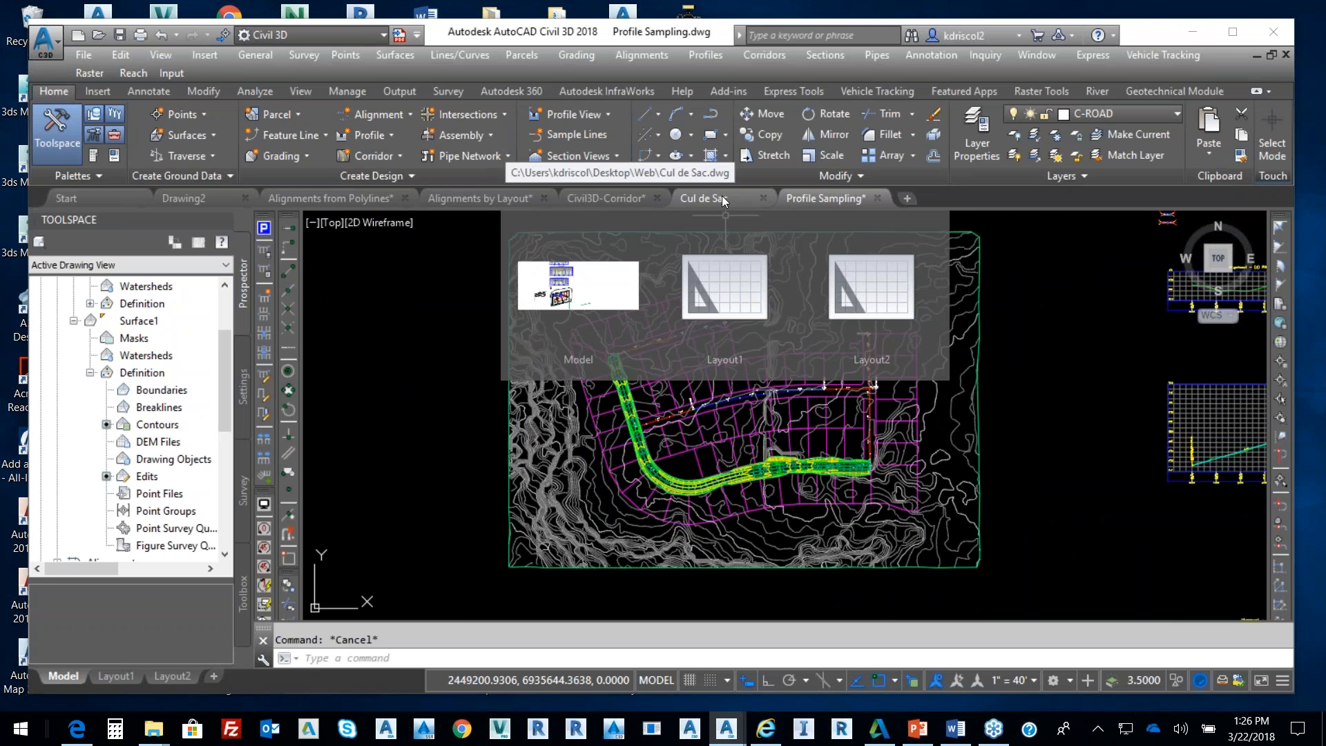
{"action": "left_click", "coordinate": [634, 196]}
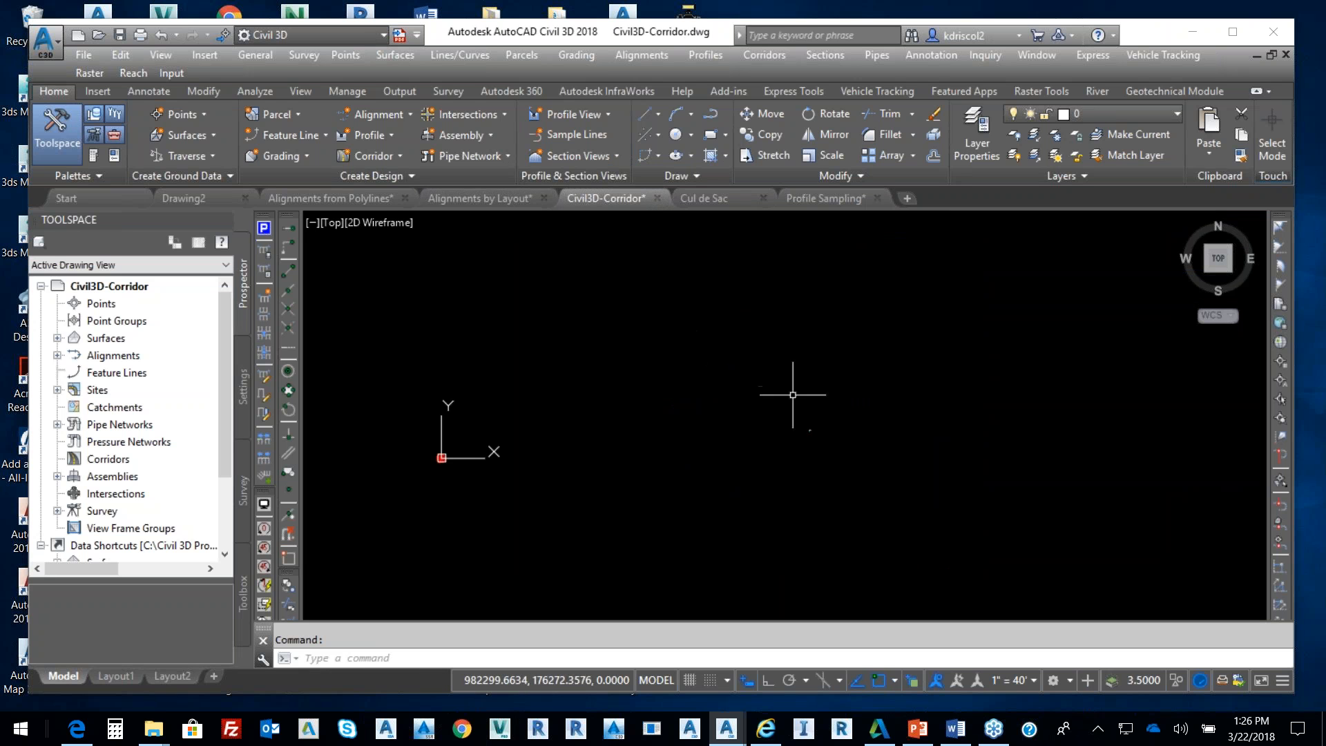
{"action": "middle_click", "coordinate": [813, 436]}
{"action": "middle_click", "coordinate": [814, 436]}
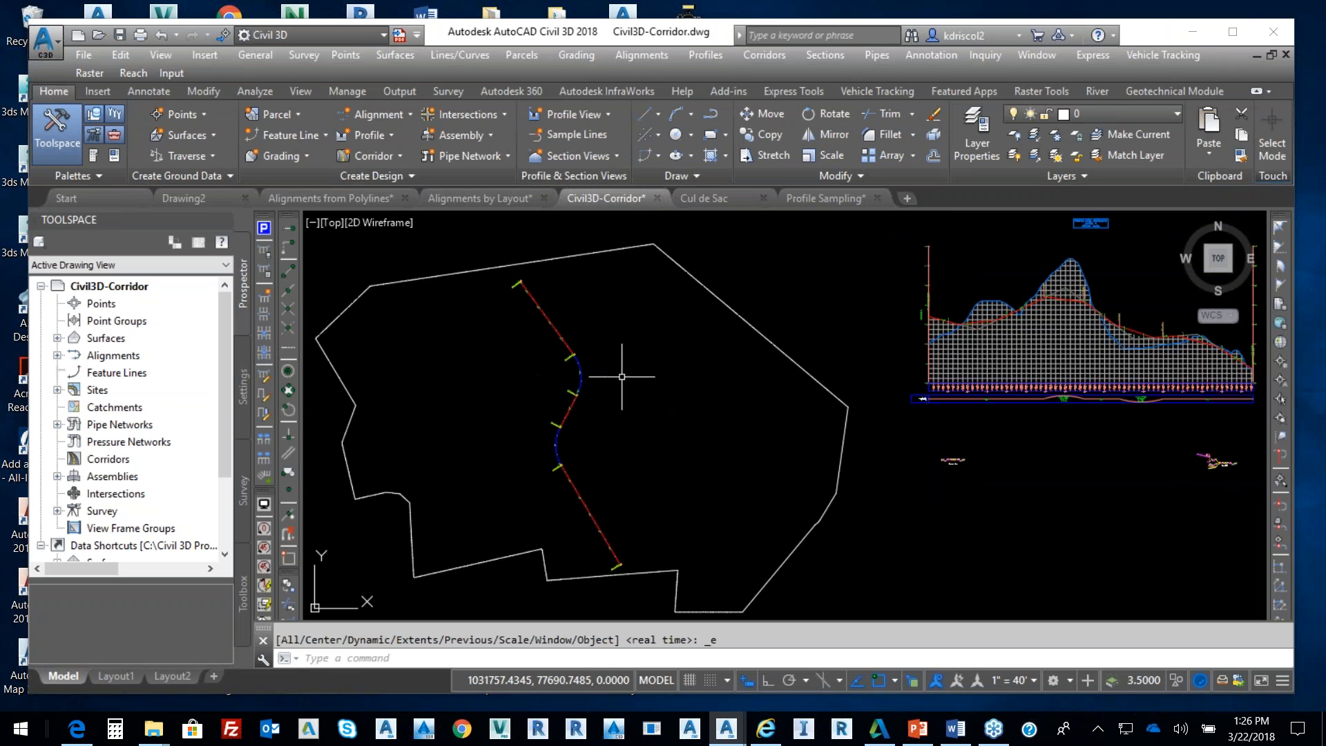
{"action": "left_click", "coordinate": [734, 311]}
{"action": "right_click", "coordinate": [774, 311]}
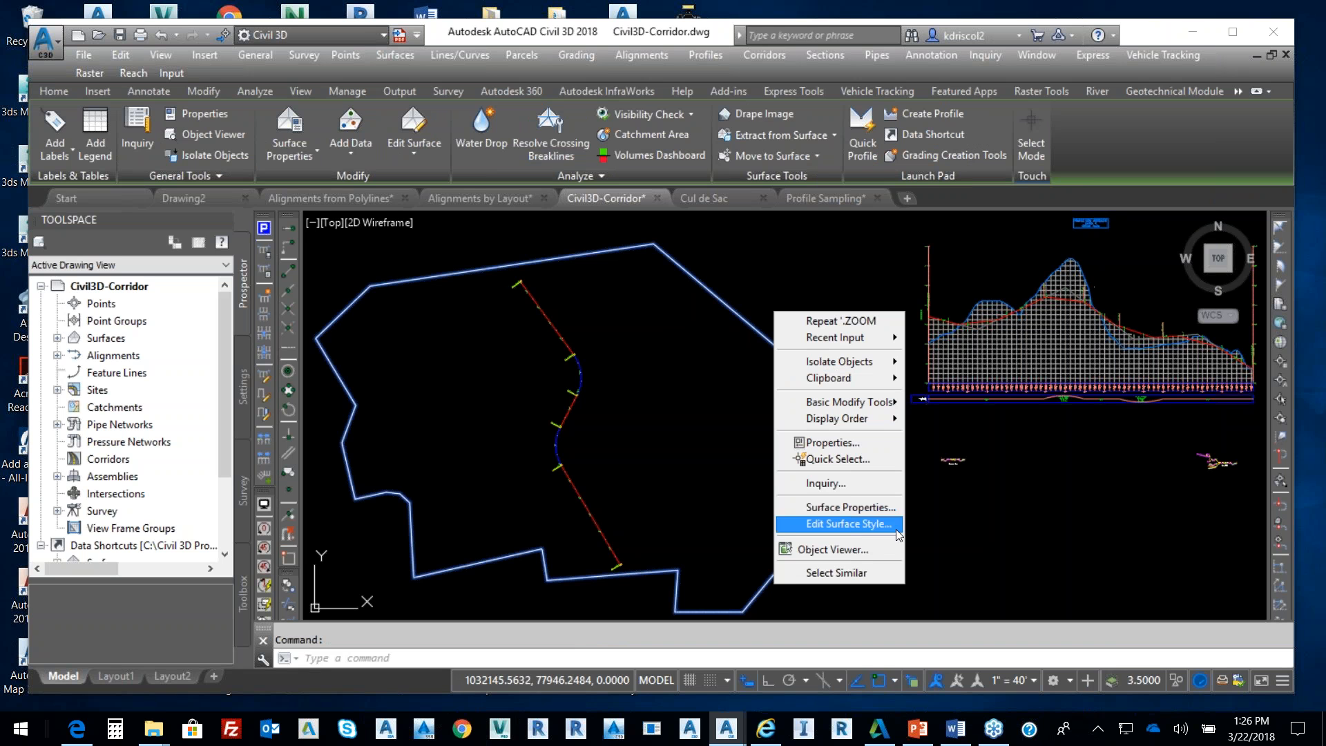
{"action": "left_click", "coordinate": [839, 549]}
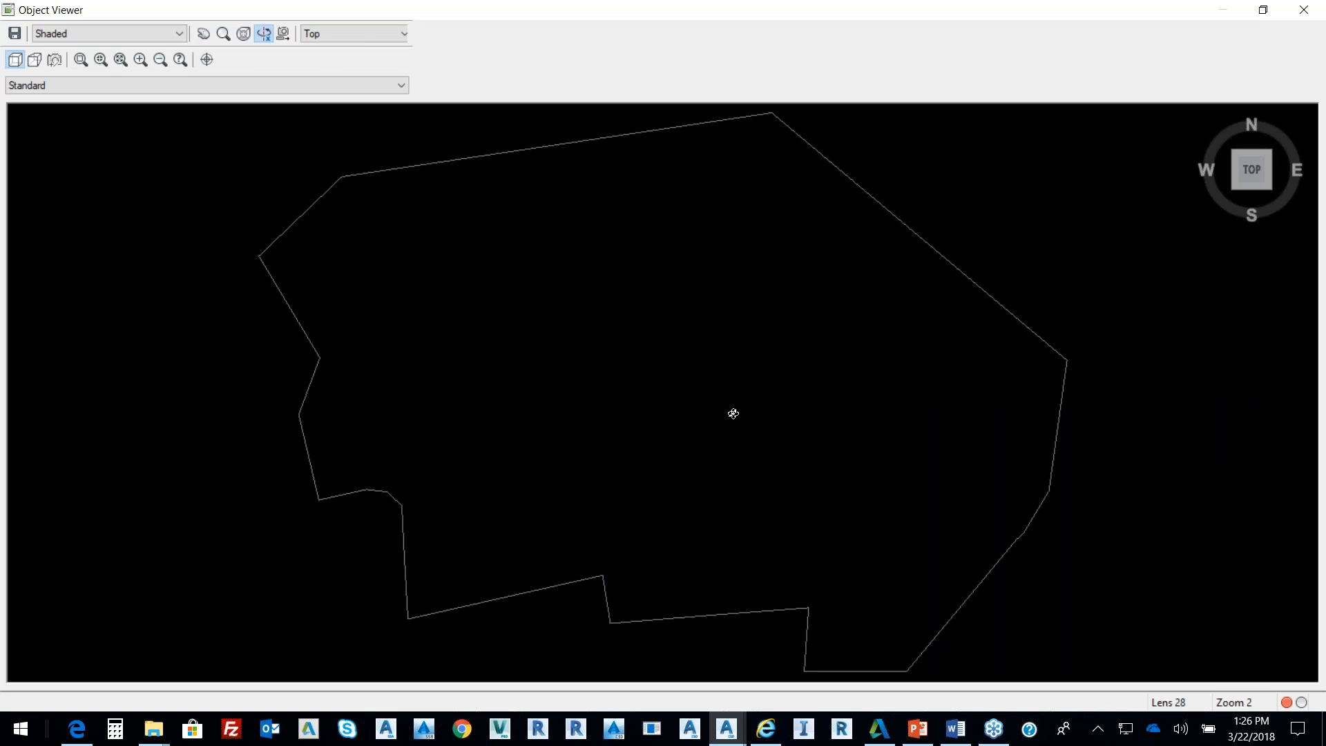
{"action": "mouse_move", "coordinate": [734, 413]}
{"action": "left_mouse_down"}
{"action": "mouse_move", "coordinate": [696, 403]}
{"action": "mouse_move", "coordinate": [719, 292]}
{"action": "left_mouse_up"}
{"action": "left_click_drag", "start_coordinate": [669, 418], "coordinate": [712, 437]}
{"action": "left_click_drag", "start_coordinate": [637, 443], "coordinate": [652, 376]}
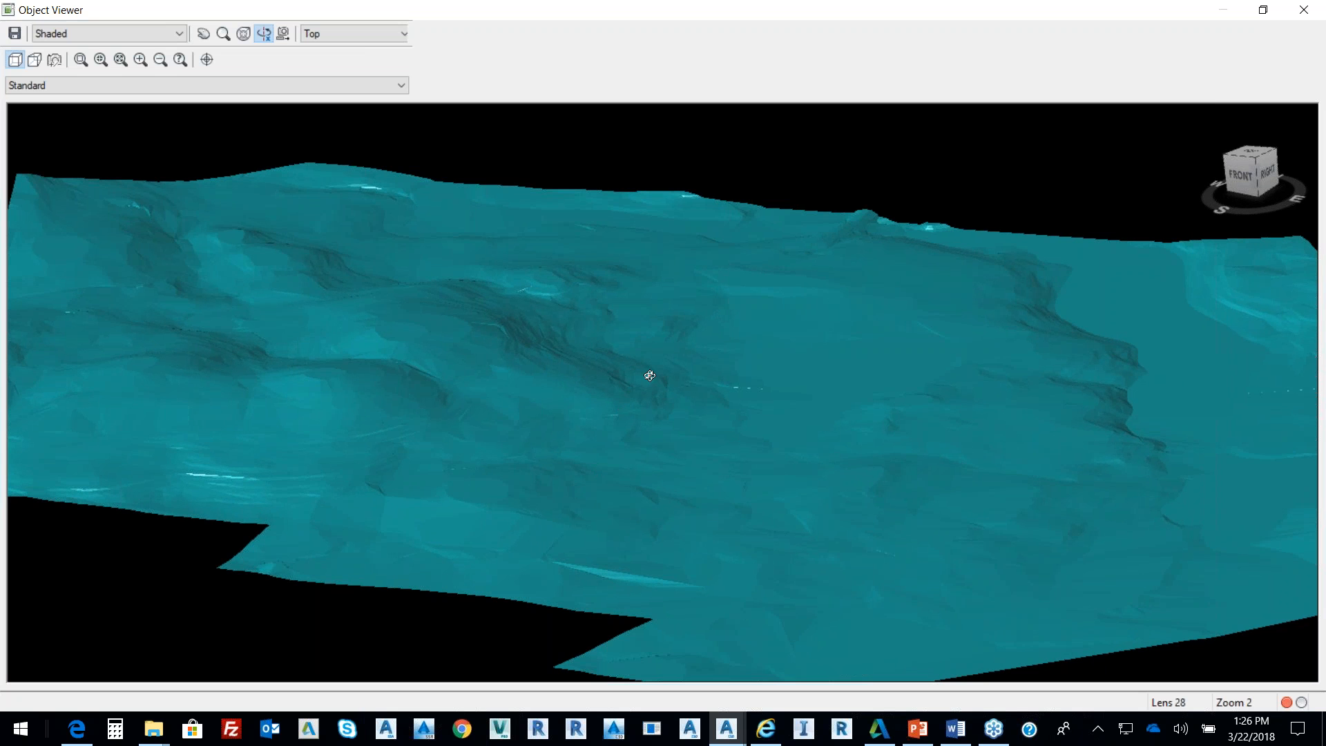
{"action": "left_click_drag", "start_coordinate": [482, 337], "coordinate": [491, 308]}
{"action": "right_click", "coordinate": [492, 310]}
{"action": "left_click", "coordinate": [549, 322]}
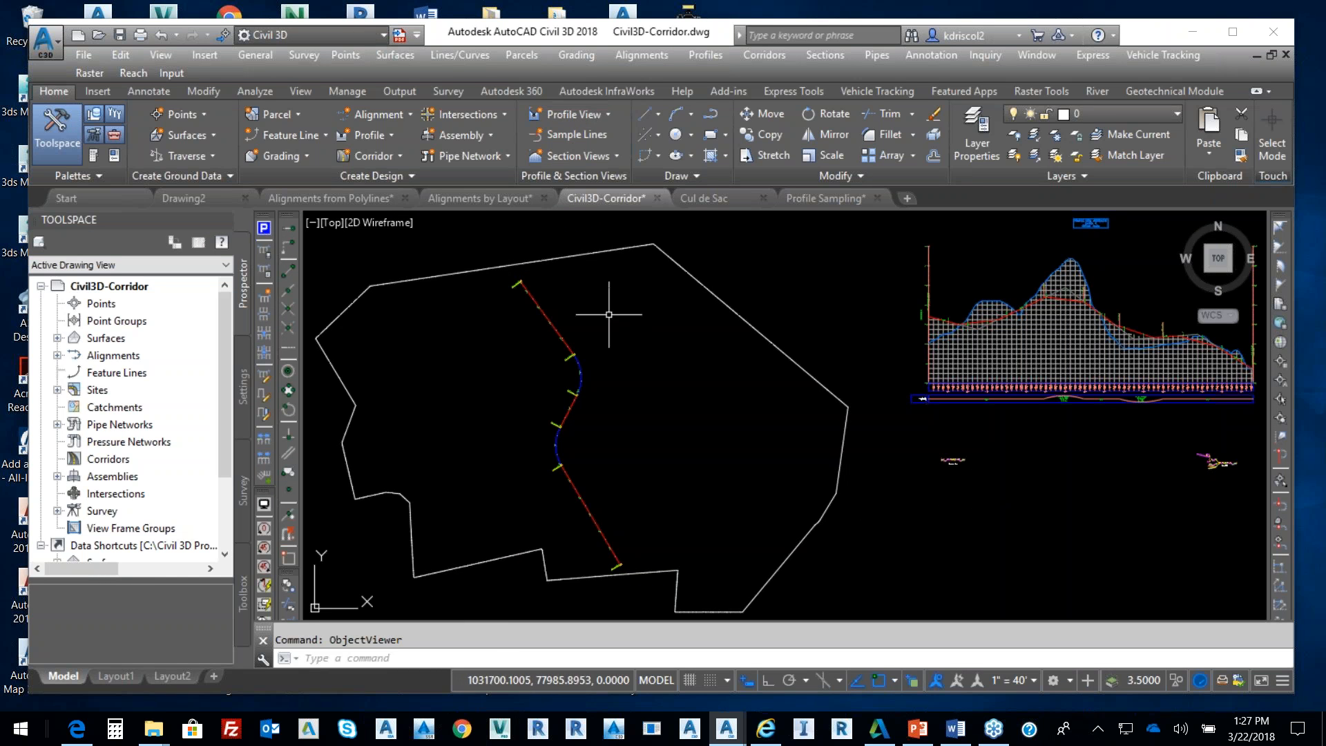
Start a new corridor on the Centerline alignment with the Centerline Layout profile
{"action": "left_click", "coordinate": [577, 388]}
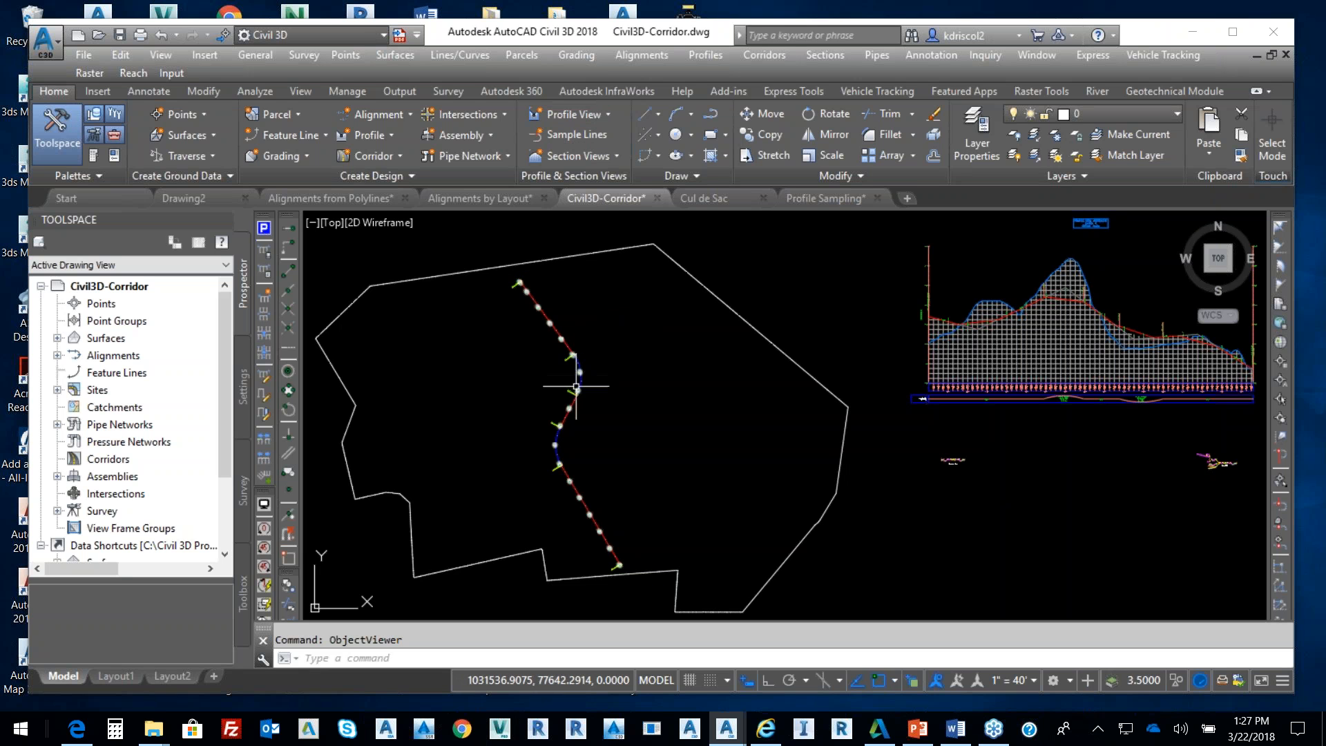
{"action": "key", "text": "Escape"}
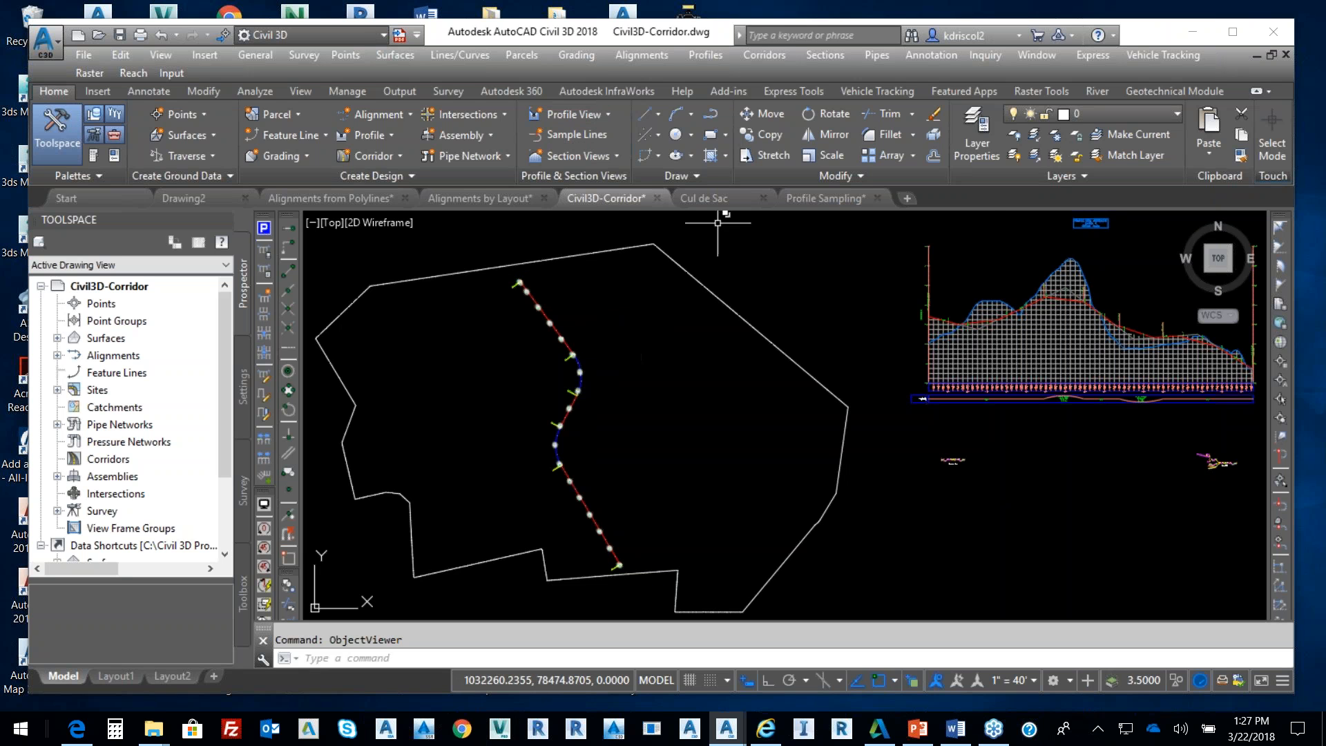
{"action": "left_click", "coordinate": [762, 57]}
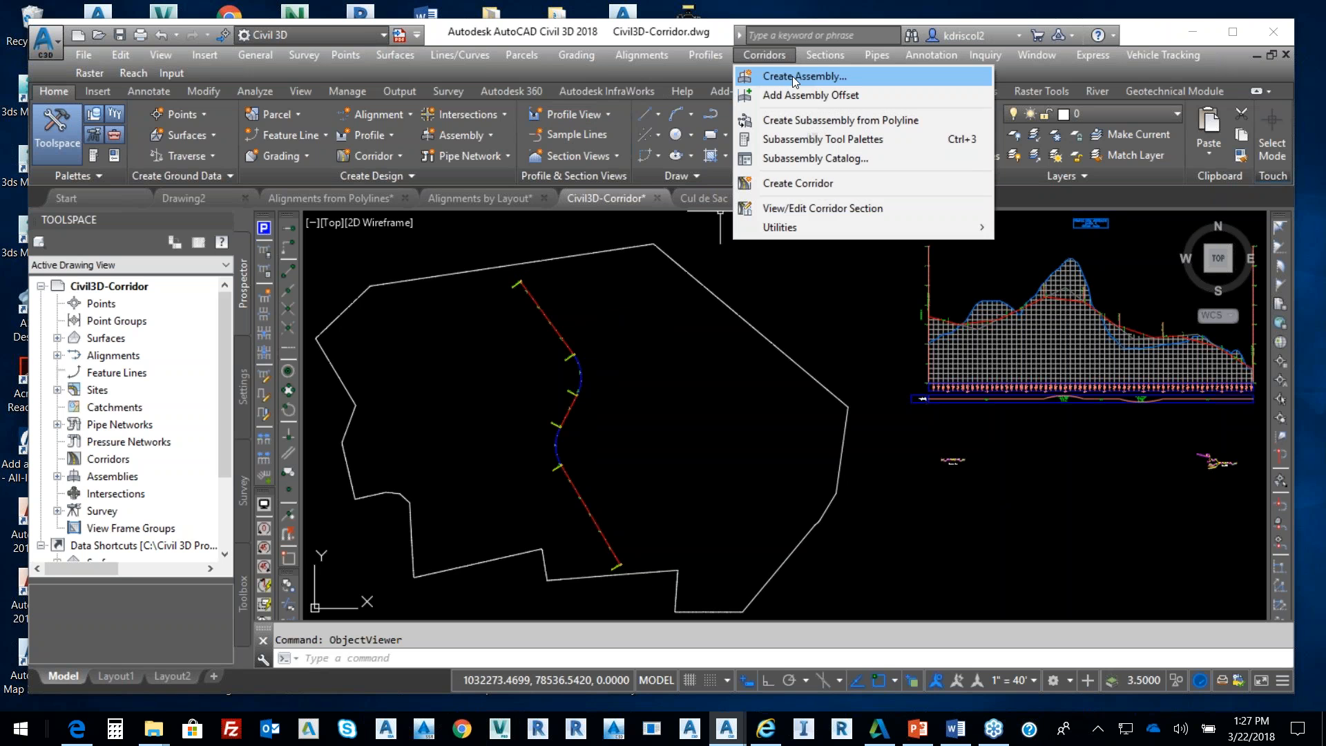
{"action": "left_click", "coordinate": [787, 181]}
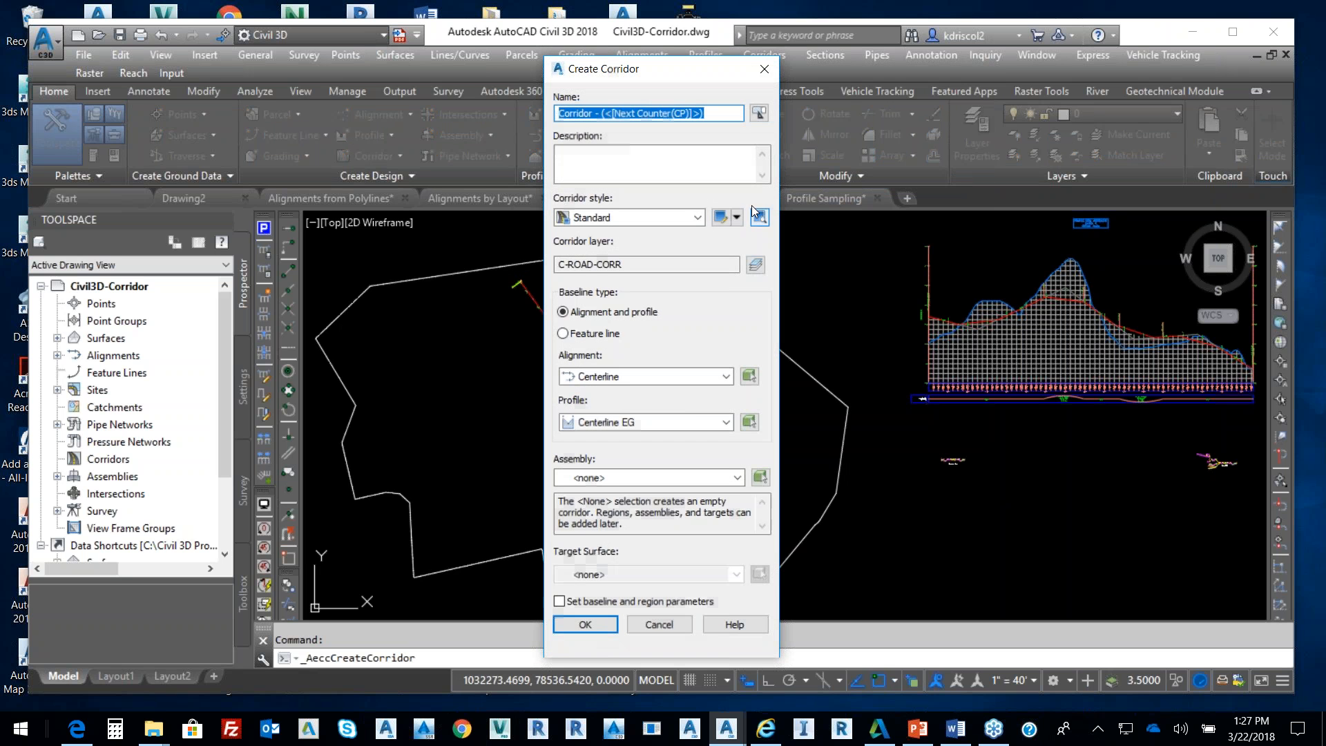
{"action": "left_click", "coordinate": [656, 377]}
{"action": "left_click", "coordinate": [656, 391]}
{"action": "left_click", "coordinate": [656, 420]}
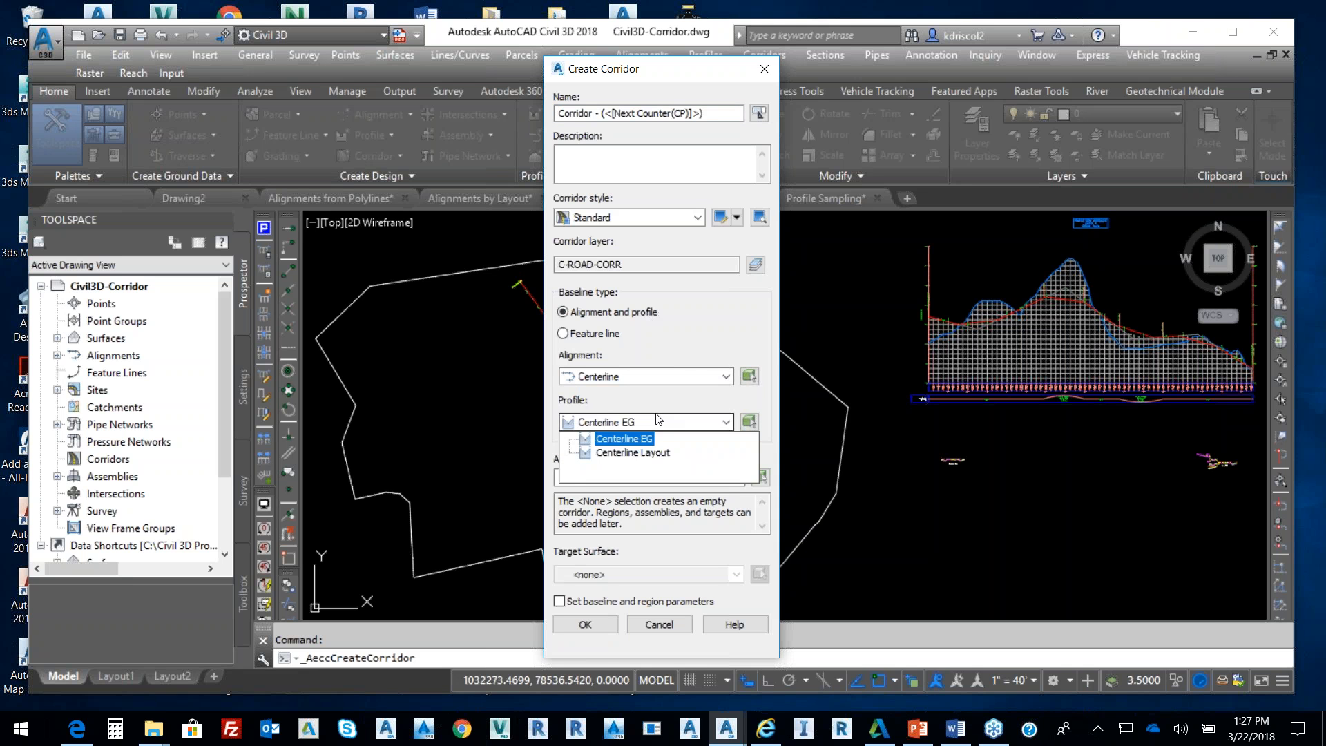
{"action": "left_click", "coordinate": [633, 453]}
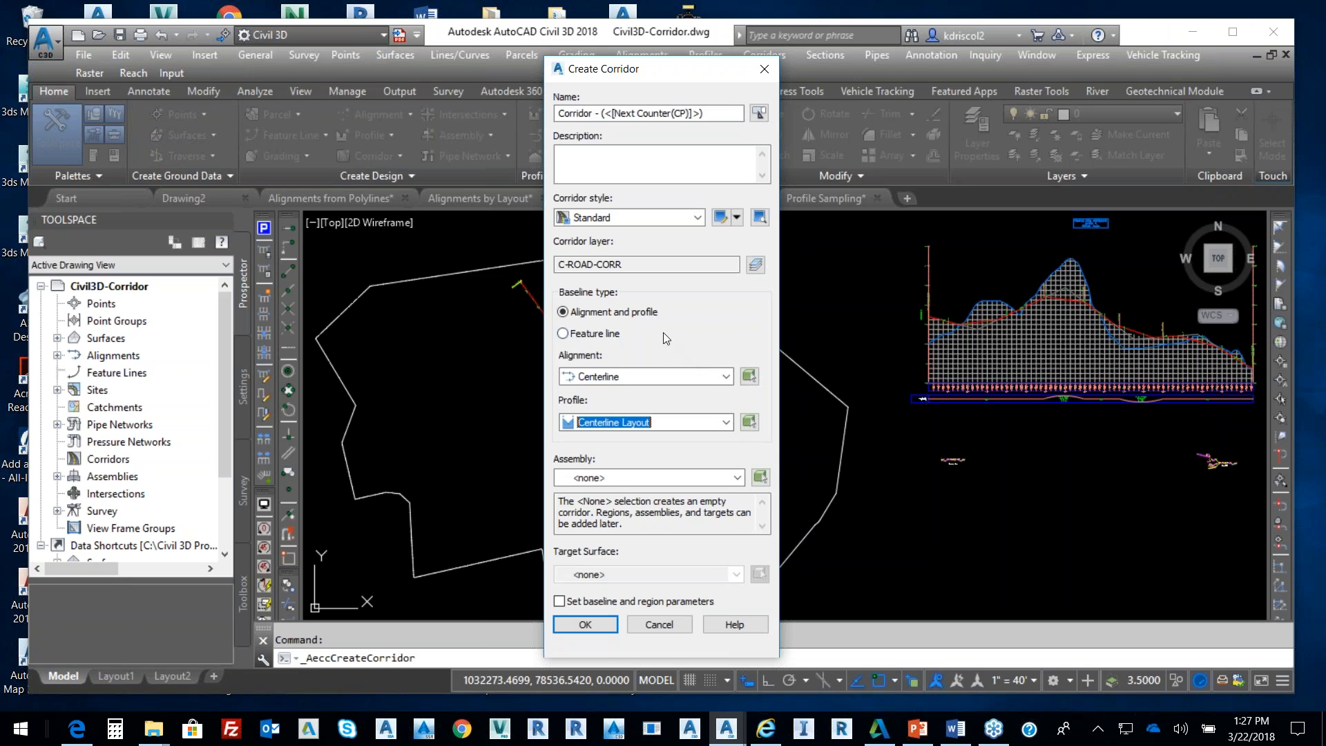
Choose the Completed assembly, target Existing Ground, and accept the corridor settings
{"action": "left_click", "coordinate": [641, 478]}
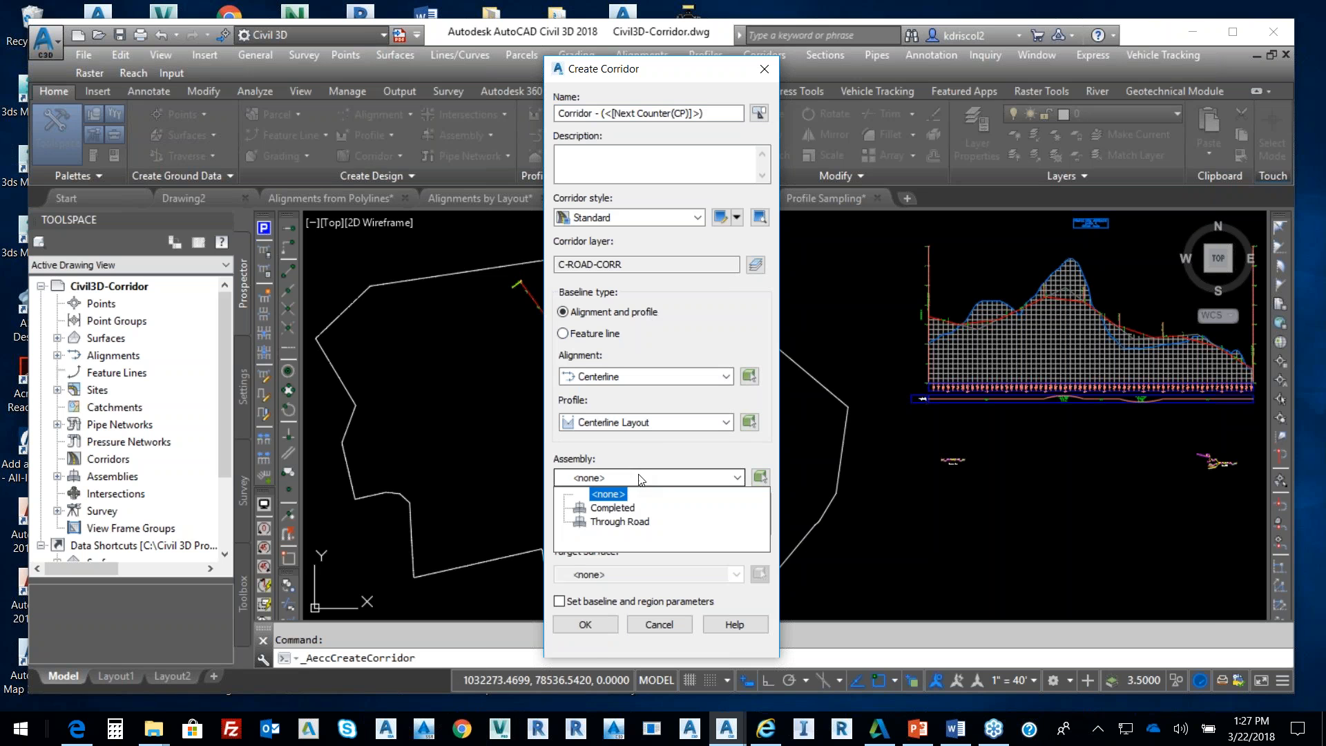
{"action": "left_click", "coordinate": [621, 510]}
{"action": "left_click", "coordinate": [624, 515]}
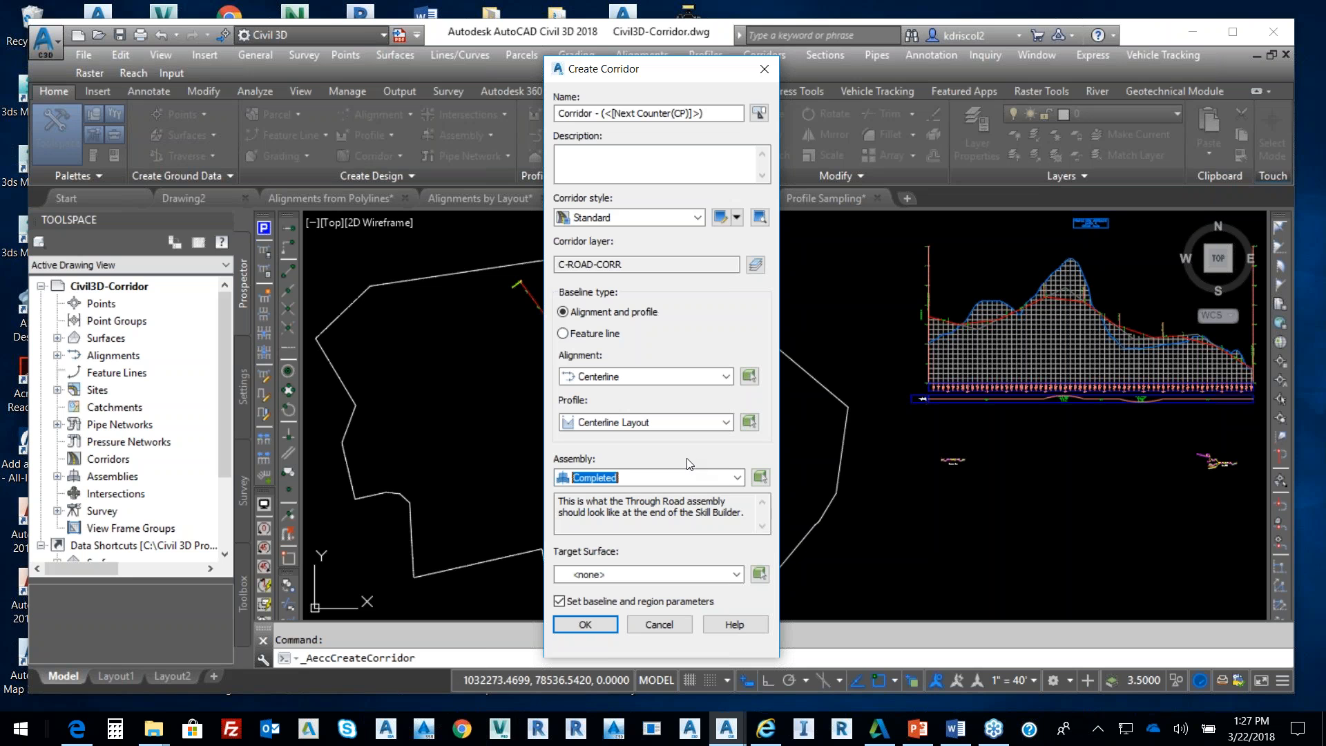
{"action": "left_click", "coordinate": [641, 575]}
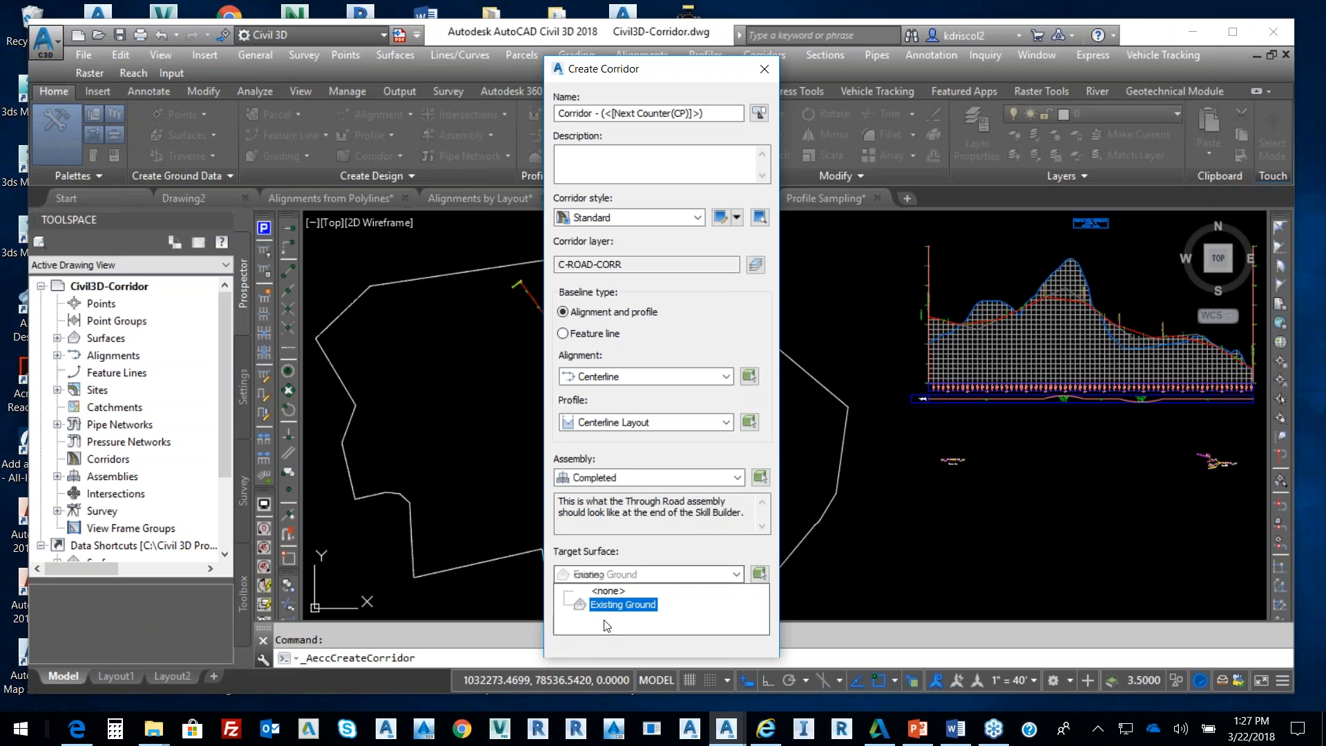
{"action": "left_click", "coordinate": [620, 607]}
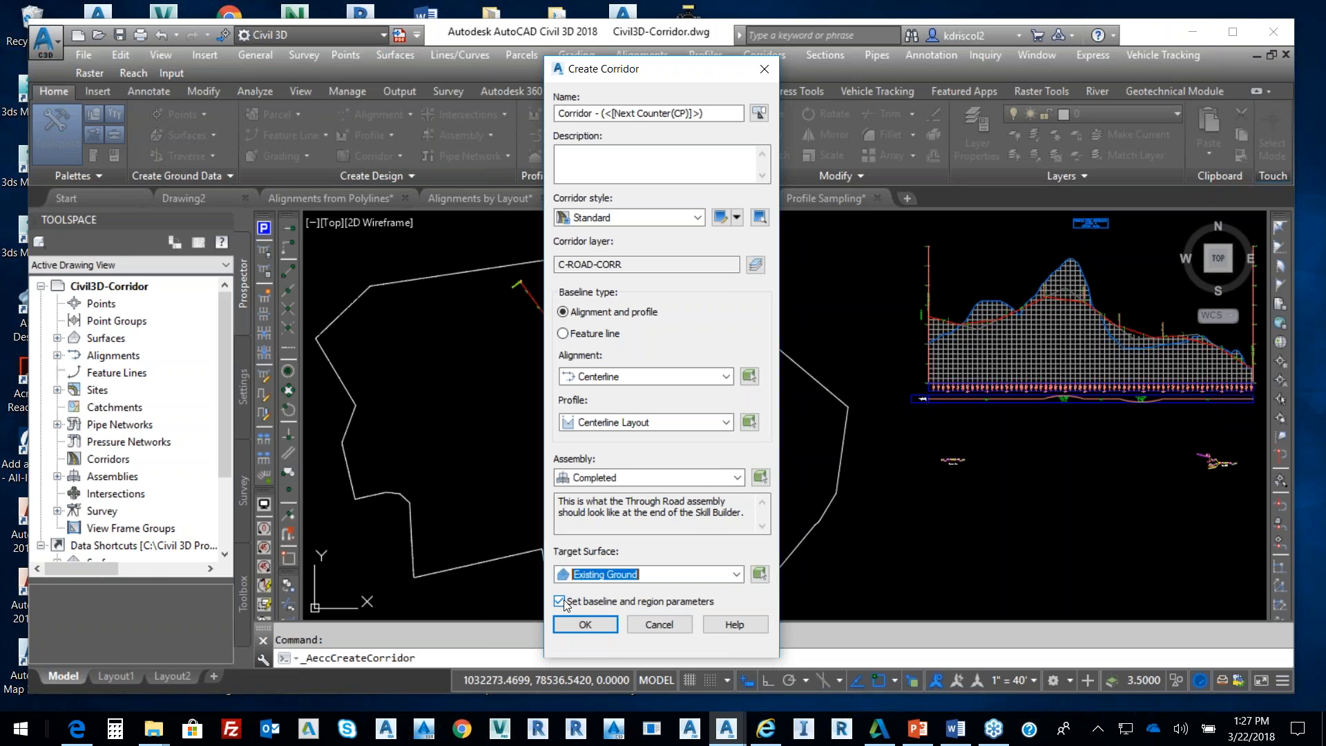
{"action": "left_click", "coordinate": [596, 625]}
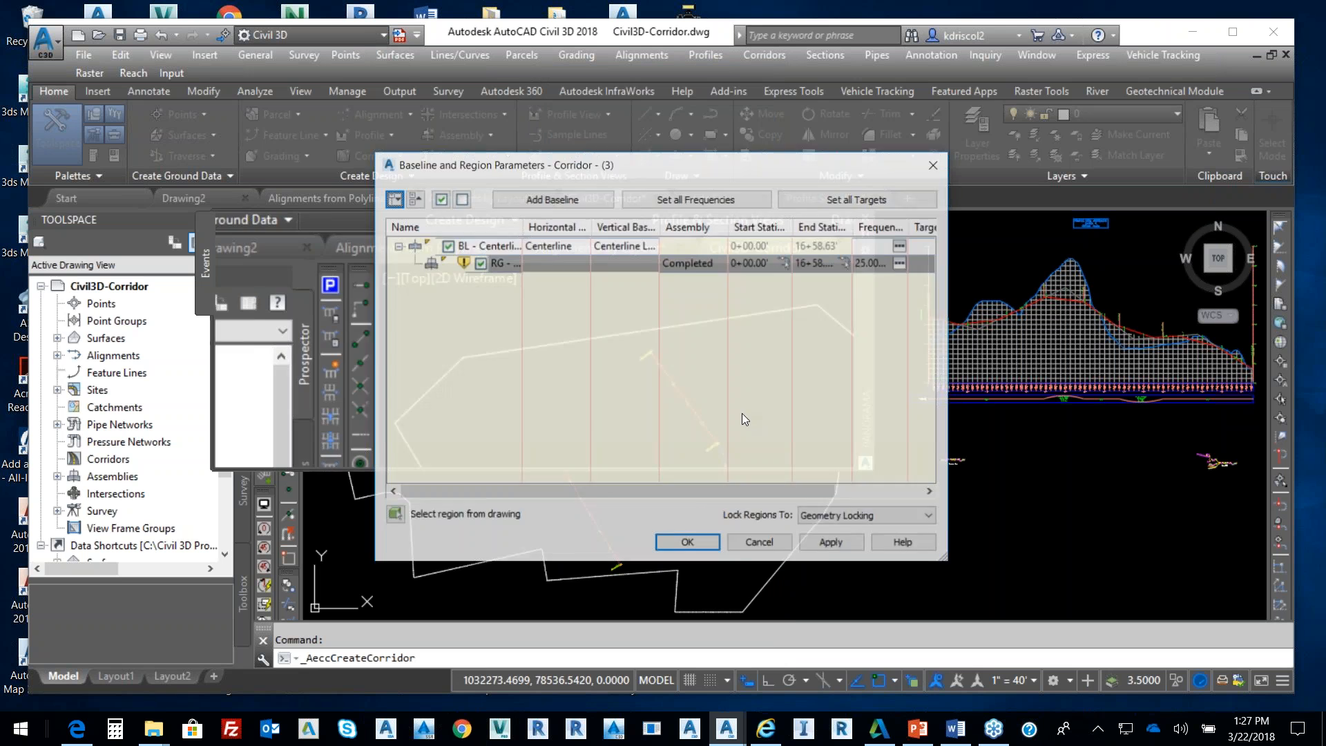
Accept the baseline and region parameters, rebuild Corridor - (3), and close the Panorama log
{"action": "left_click", "coordinate": [688, 544]}
{"action": "left_click", "coordinate": [587, 331]}
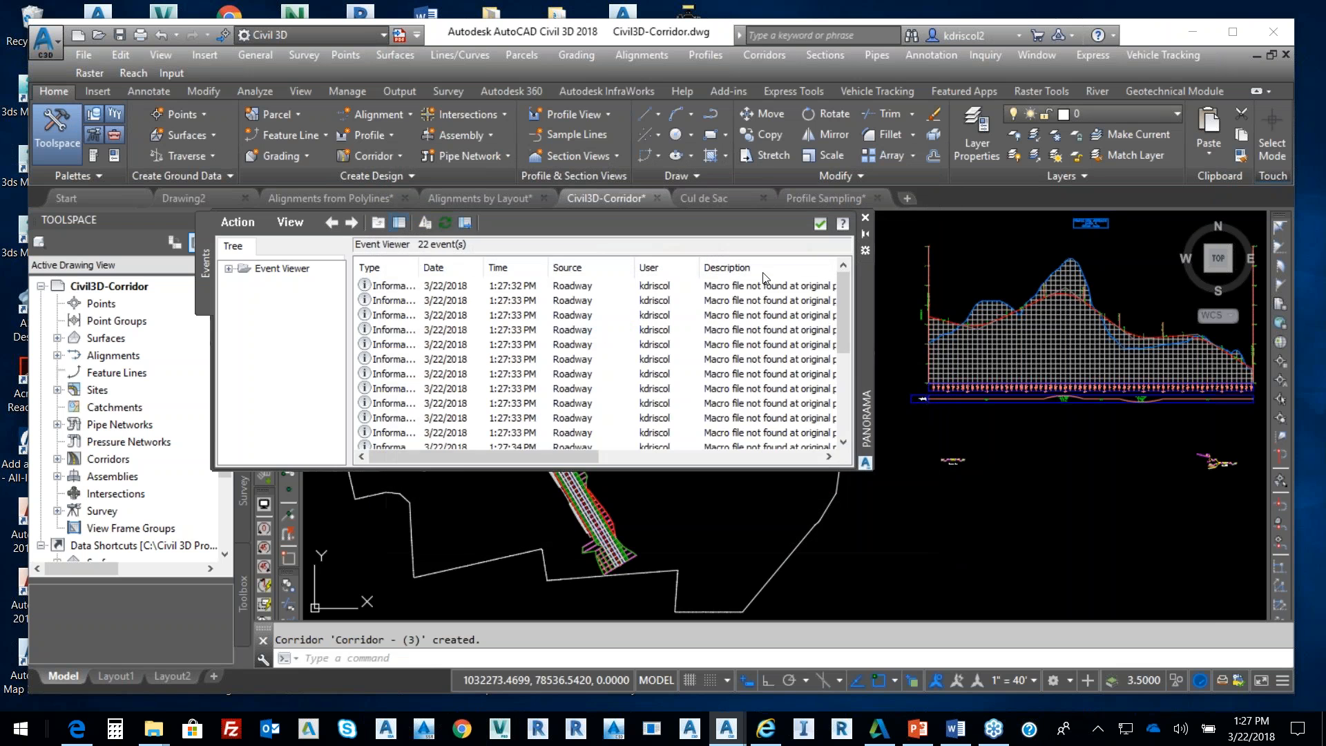
{"action": "left_click", "coordinate": [822, 223]}
Select the corridor and surface boundary and open their shortcut menu
{"action": "scroll", "coordinate": [585, 419], "scroll_direction": "up", "scroll_amount": 3}
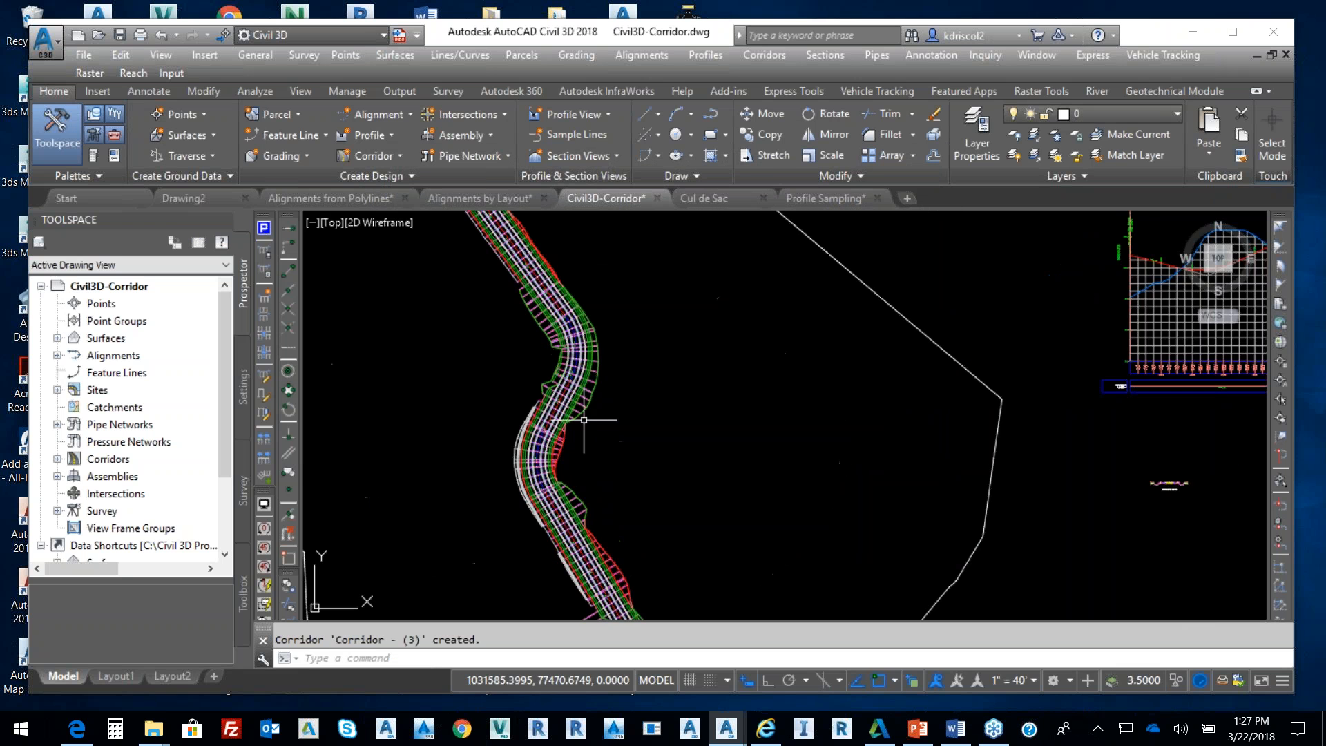
{"action": "scroll", "coordinate": [645, 355], "scroll_direction": "down", "scroll_amount": 2}
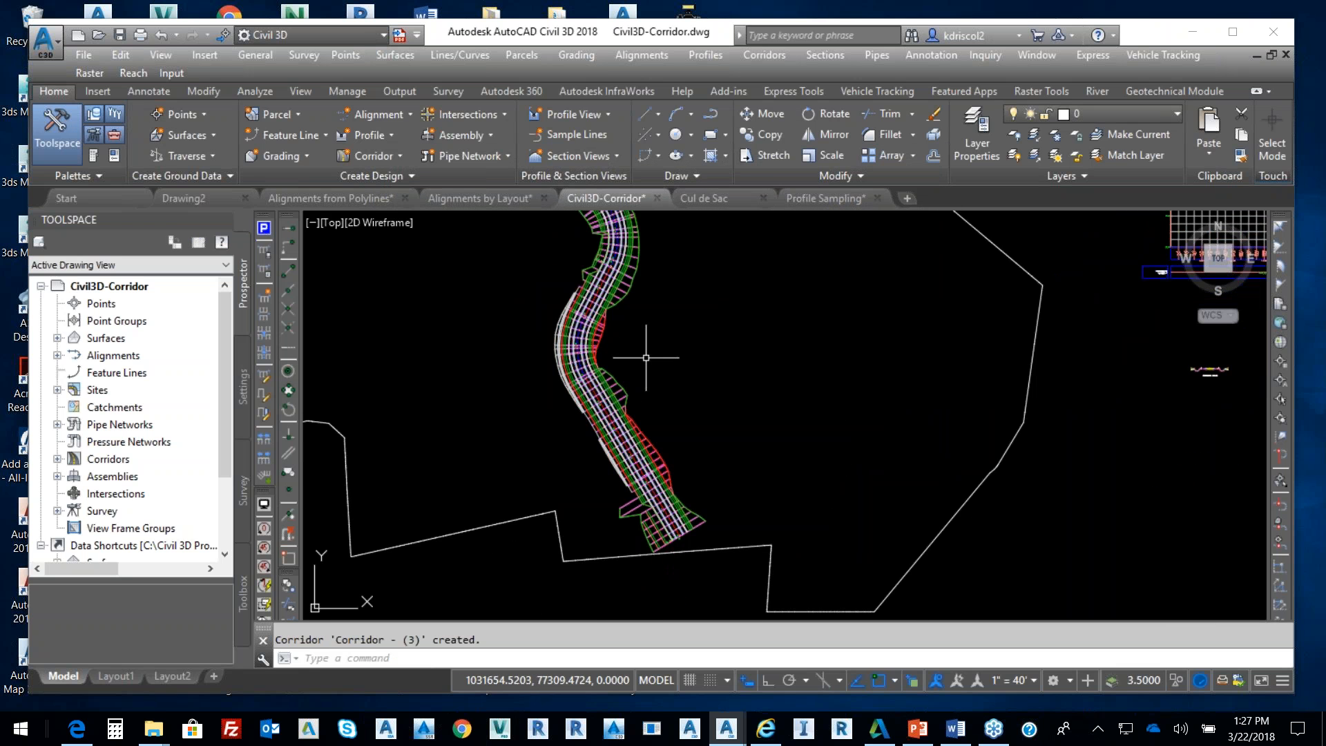
{"action": "left_click", "coordinate": [626, 389]}
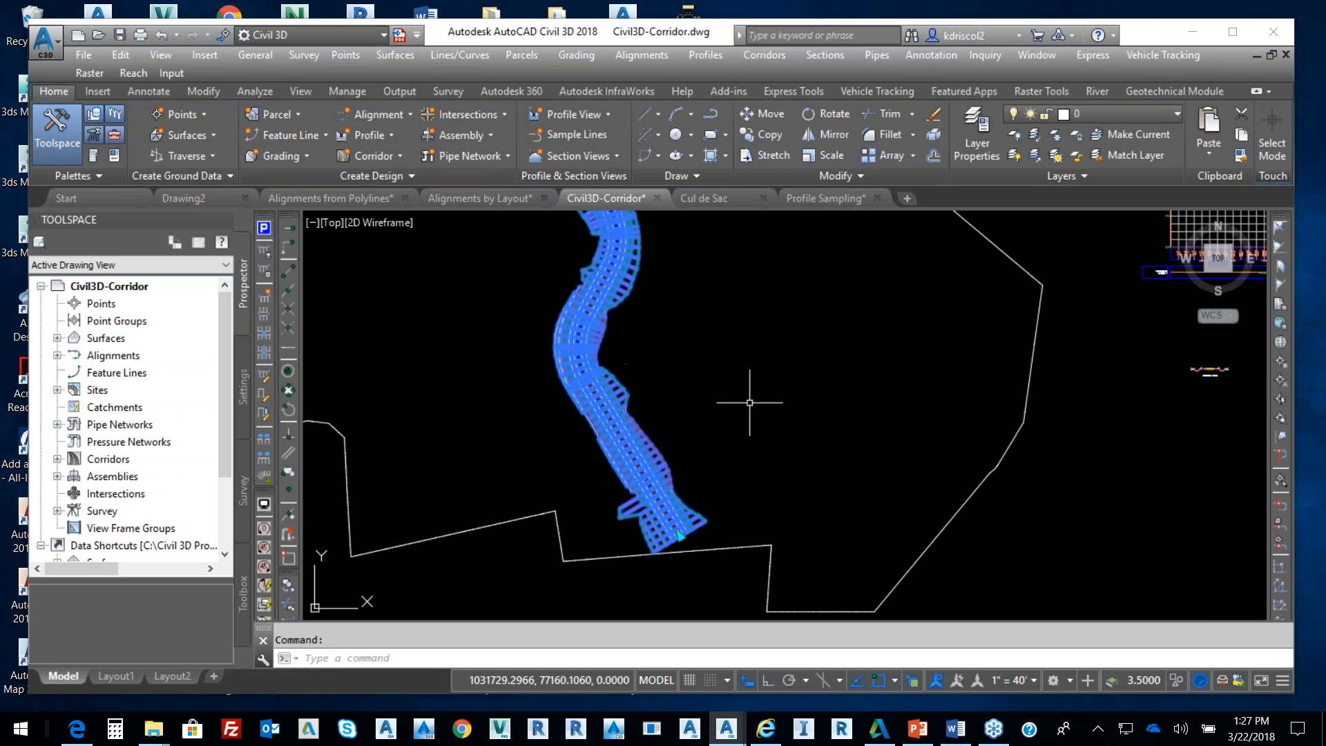
{"action": "left_click", "coordinate": [1034, 370]}
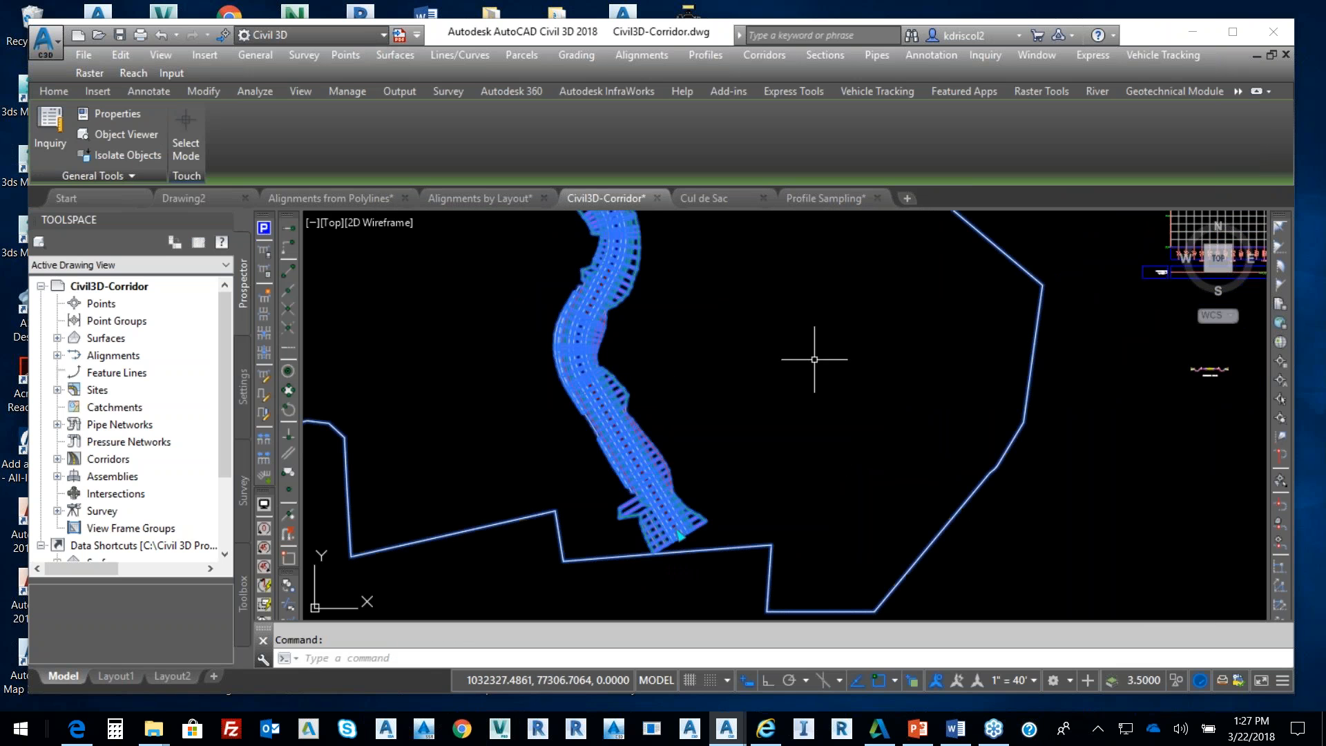
{"action": "right_click", "coordinate": [699, 339]}
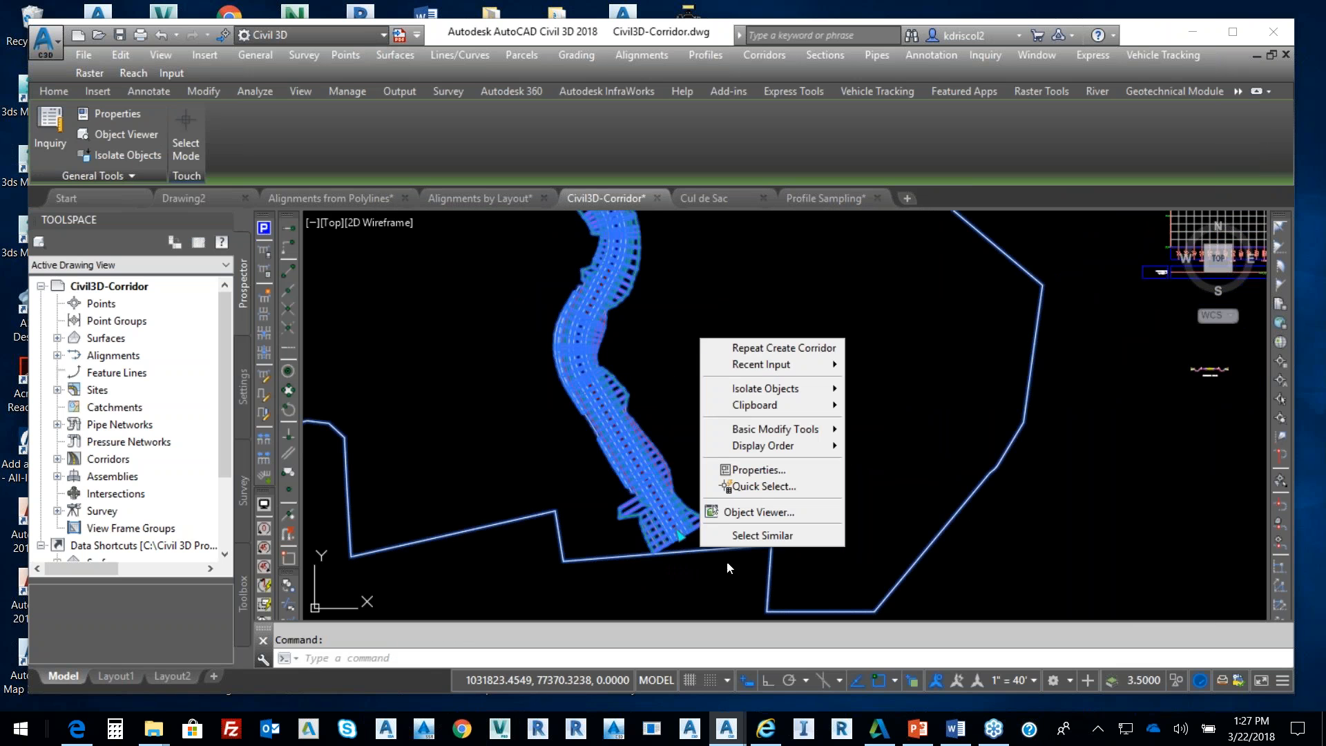
{"action": "left_click", "coordinate": [764, 511]}
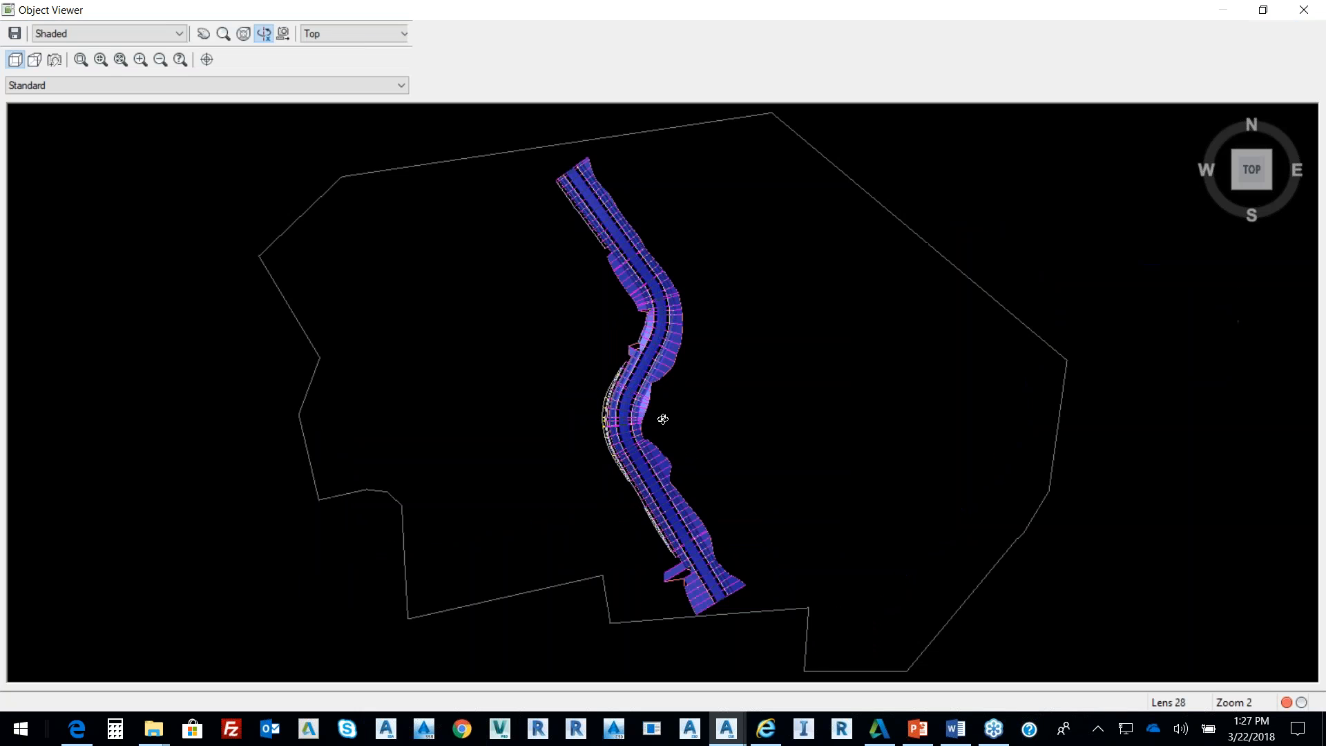
{"action": "left_click_drag", "start_coordinate": [663, 419], "coordinate": [630, 245]}
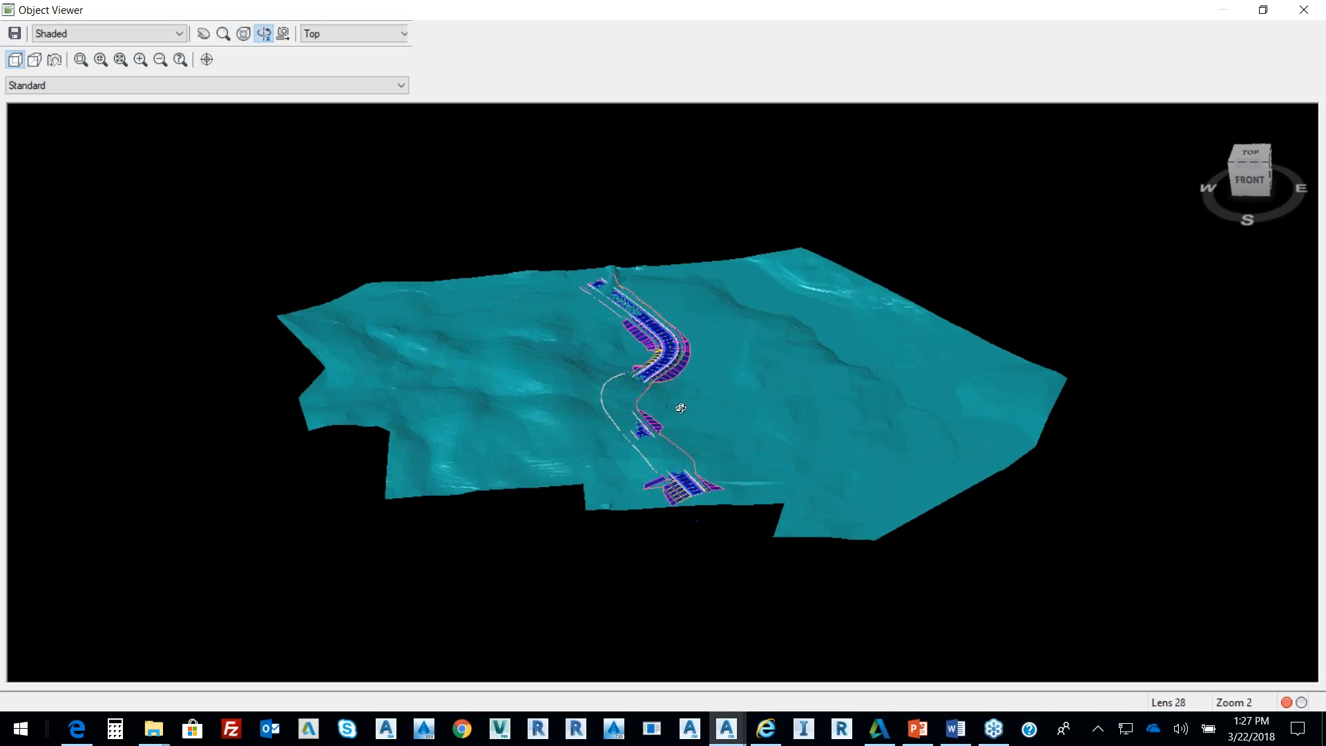
{"action": "scroll", "coordinate": [592, 362], "scroll_direction": "up", "scroll_amount": 5}
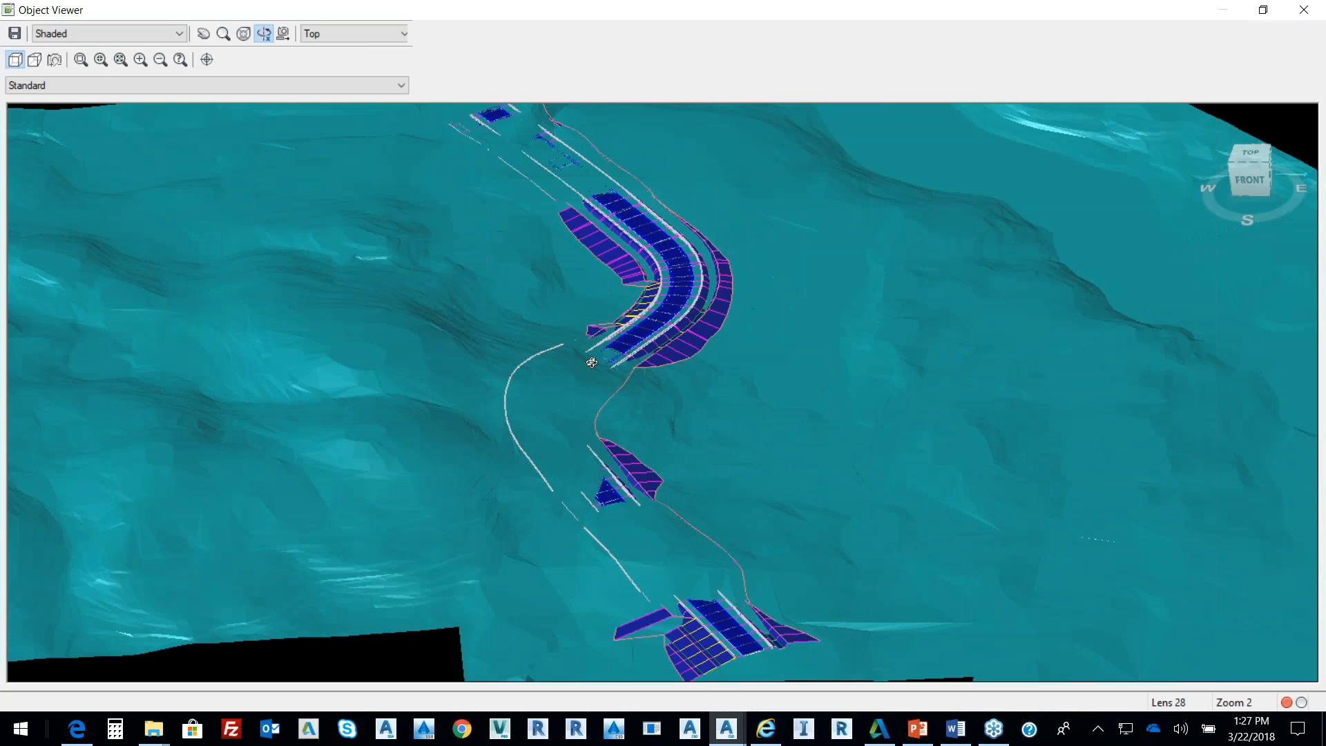
{"action": "left_click_drag", "start_coordinate": [606, 398], "coordinate": [643, 290]}
{"action": "scroll", "coordinate": [686, 287], "scroll_direction": "up", "scroll_amount": 5}
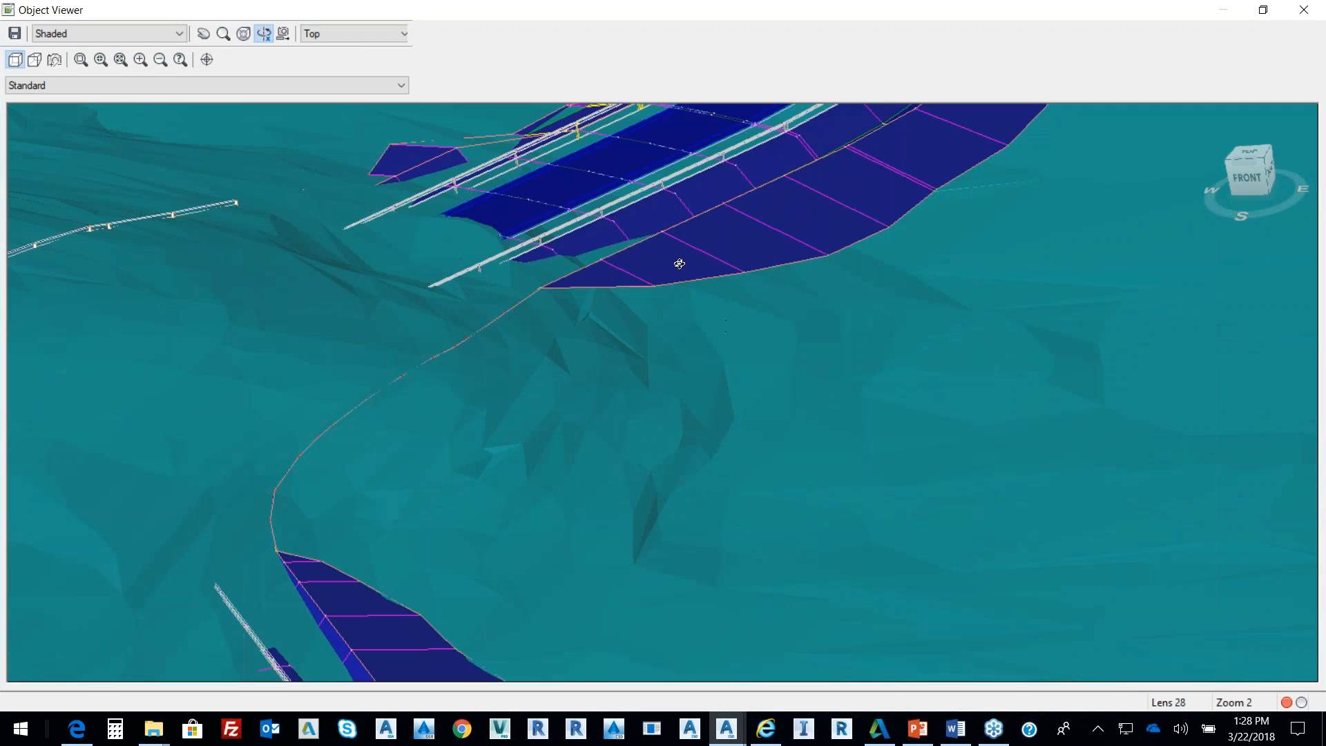
{"action": "middle_click_drag", "start_coordinate": [681, 290], "coordinate": [493, 408]}
{"action": "left_click_drag", "start_coordinate": [493, 355], "coordinate": [208, 545]}
{"action": "right_click", "coordinate": [772, 521]}
{"action": "left_click", "coordinate": [826, 228]}
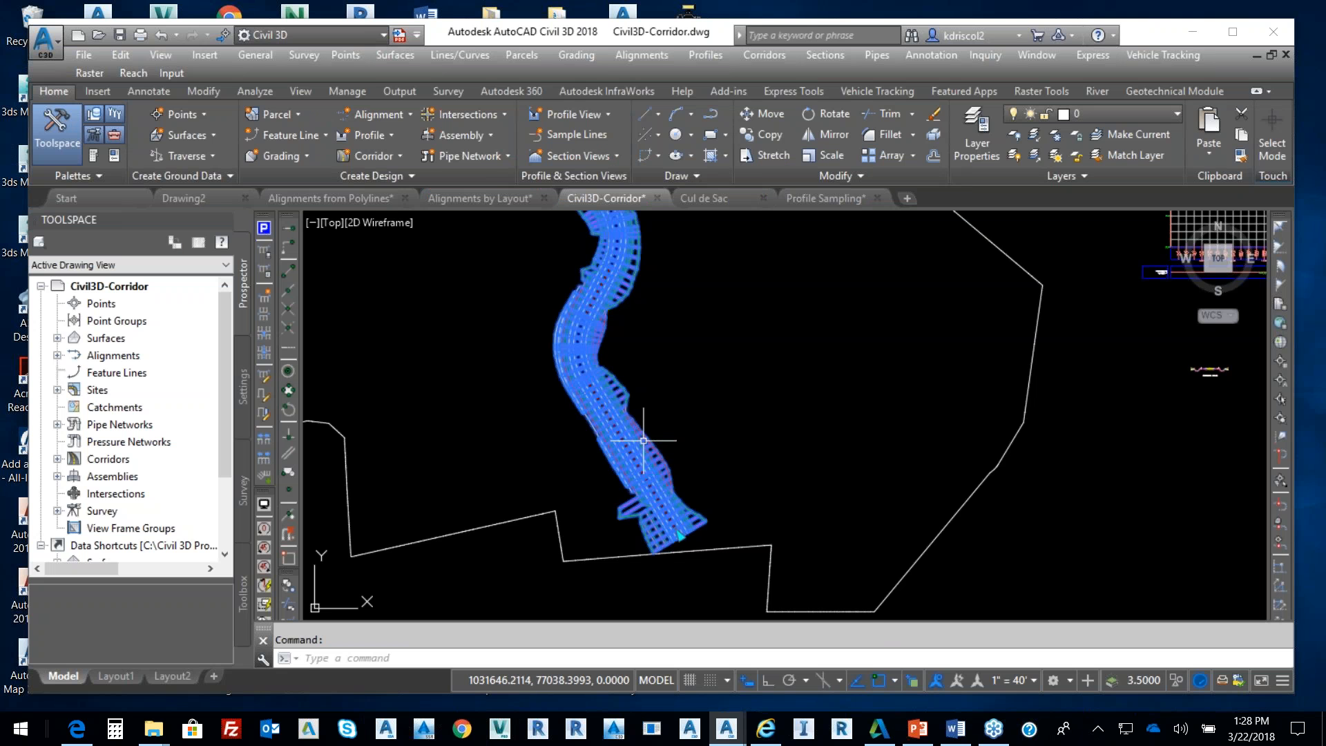
{"action": "left_click", "coordinate": [644, 441]}
{"action": "right_click", "coordinate": [715, 340]}
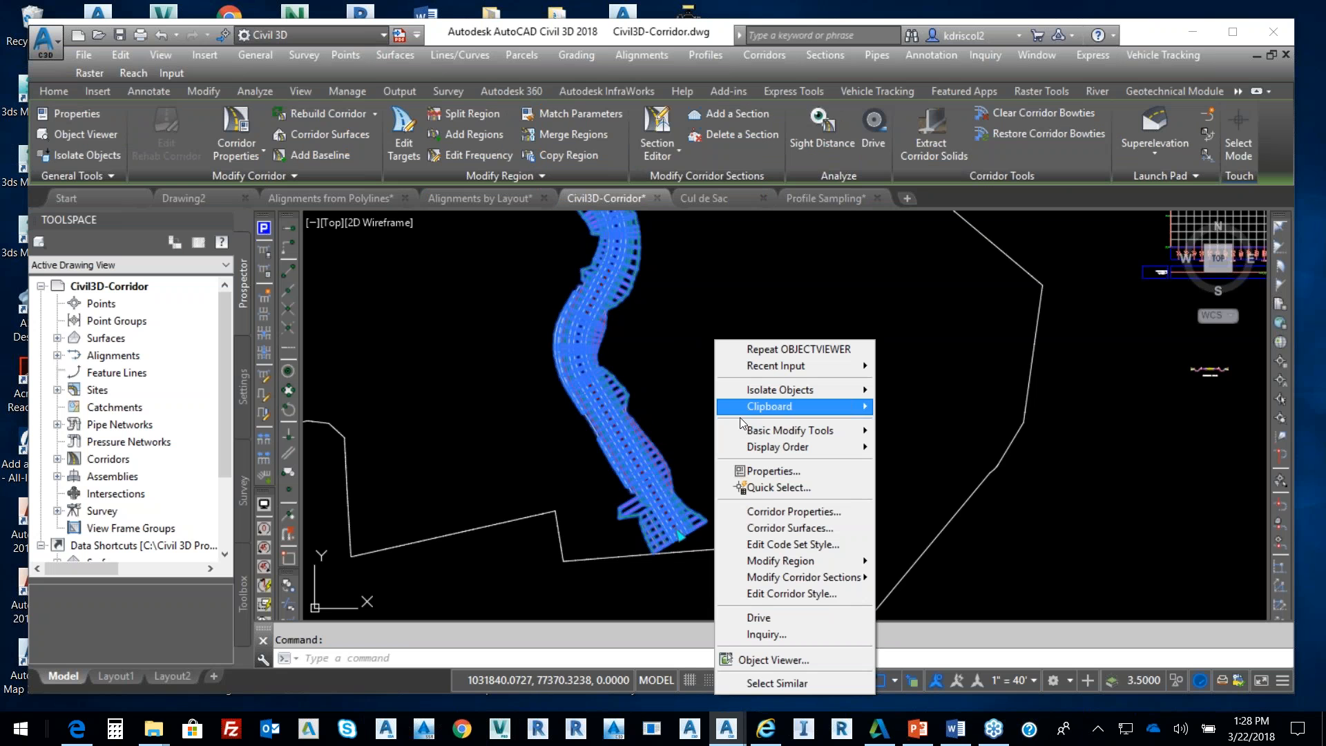
{"action": "left_click", "coordinate": [793, 656]}
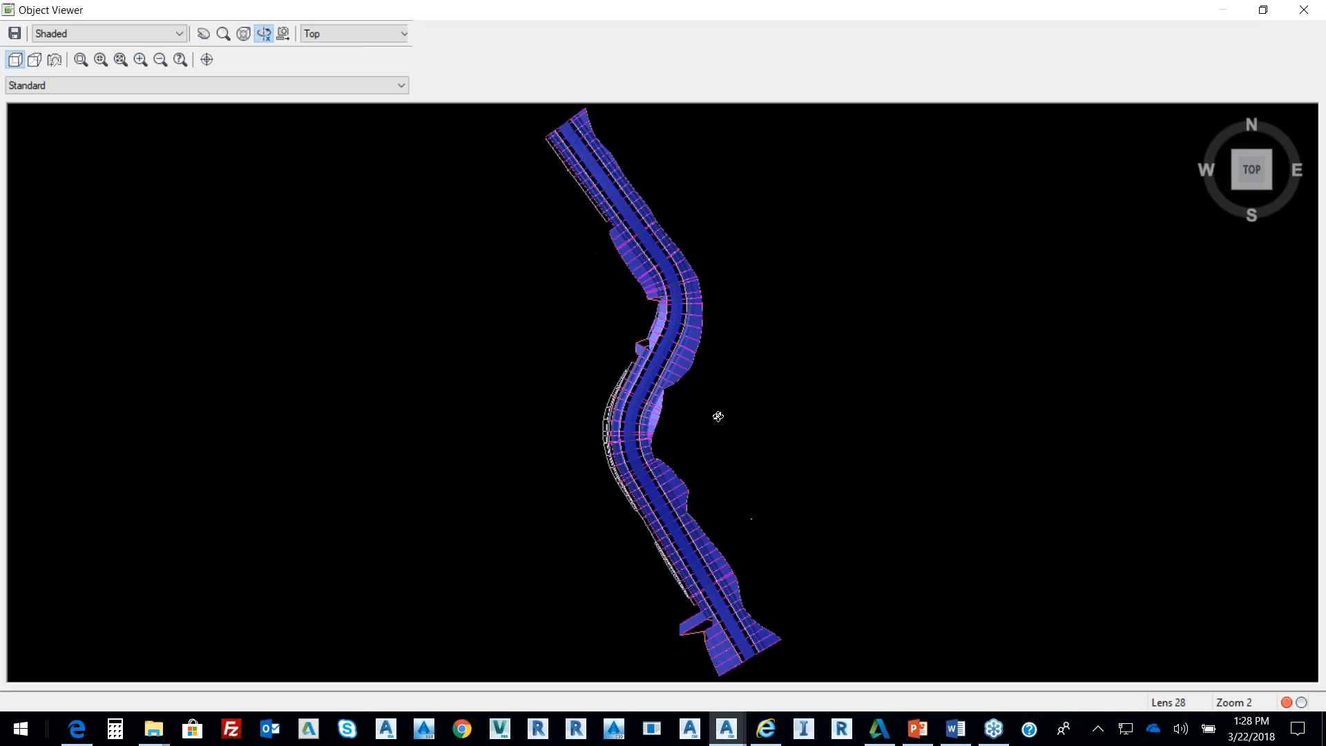
{"action": "left_click_drag", "start_coordinate": [680, 460], "coordinate": [662, 252]}
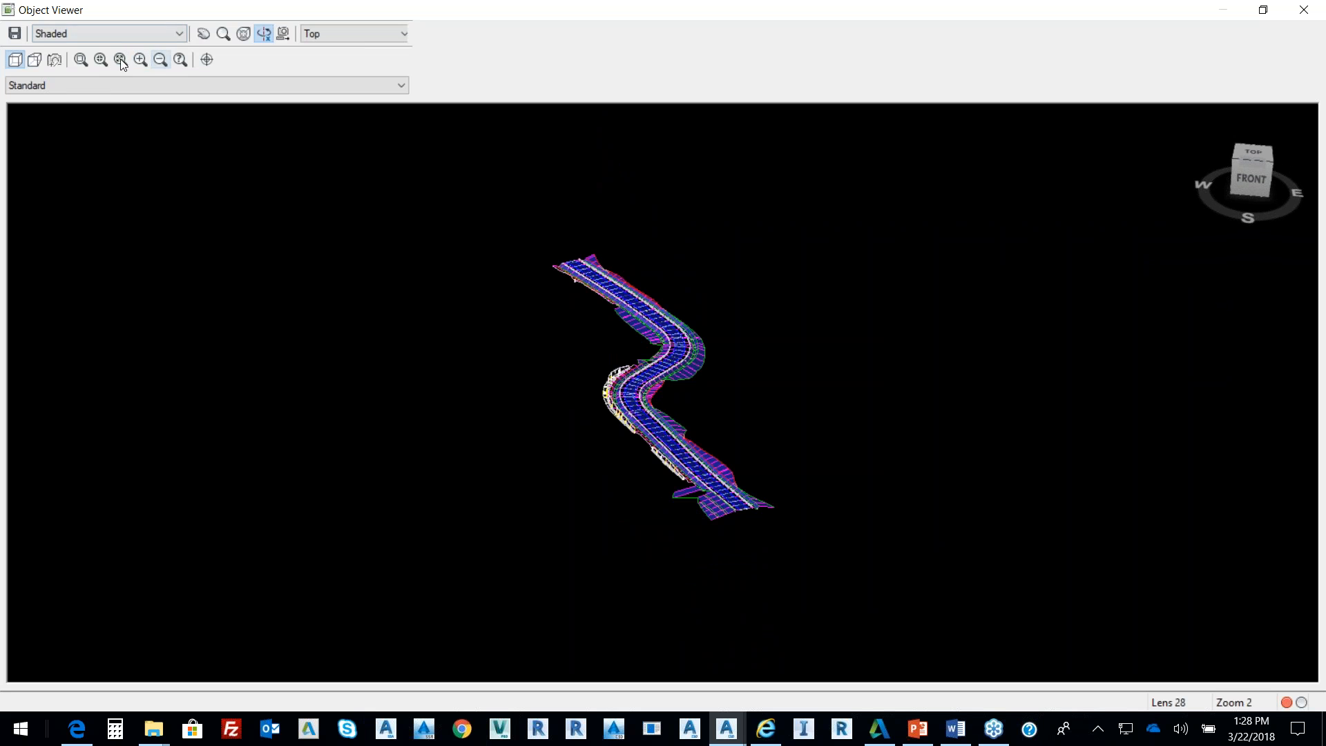
{"action": "left_click_drag", "start_coordinate": [603, 463], "coordinate": [729, 342]}
{"action": "left_click_drag", "start_coordinate": [676, 452], "coordinate": [781, 328]}
{"action": "mouse_move", "coordinate": [807, 276]}
{"action": "left_mouse_down"}
{"action": "mouse_move", "coordinate": [751, 288]}
{"action": "mouse_move", "coordinate": [814, 288]}
{"action": "left_mouse_up"}
{"action": "right_click", "coordinate": [852, 305]}
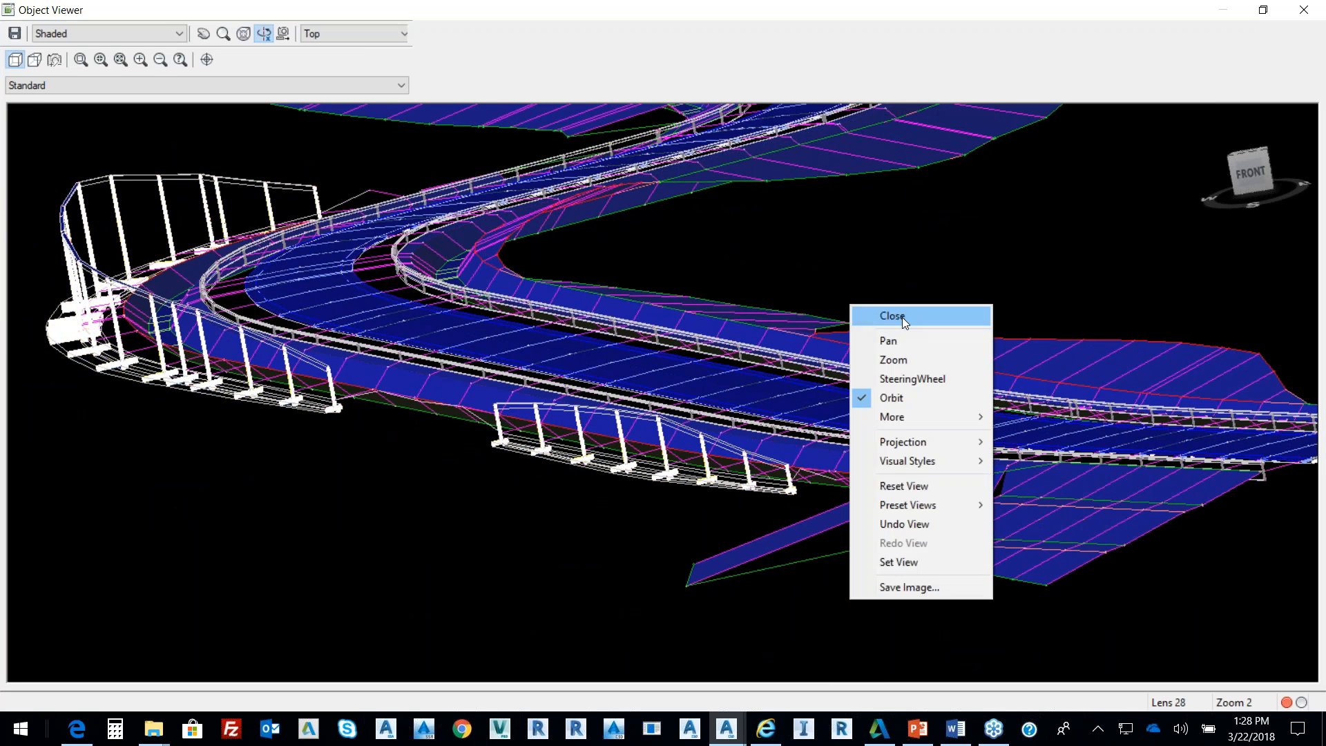
{"action": "left_click", "coordinate": [907, 317]}
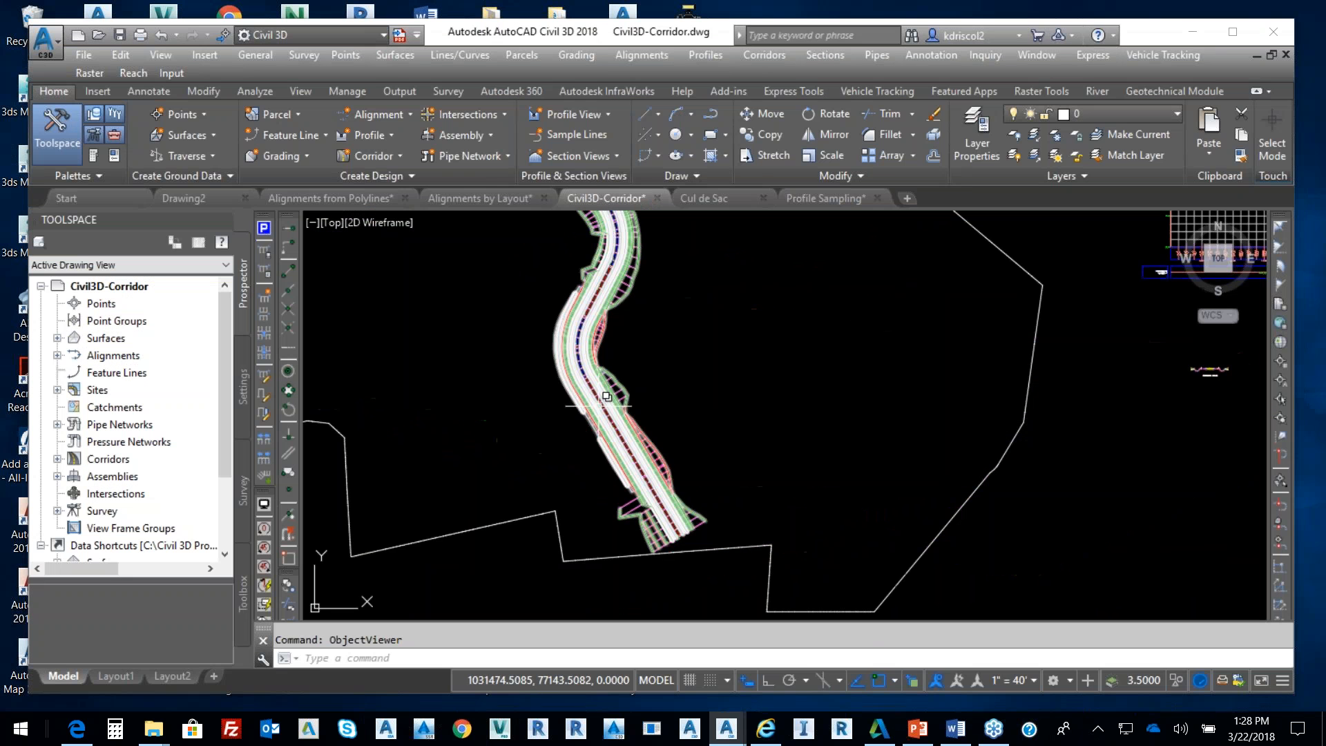
Add a corridor surface from Top links as breaklines with Top Links overhang correction
{"action": "left_click", "coordinate": [621, 391]}
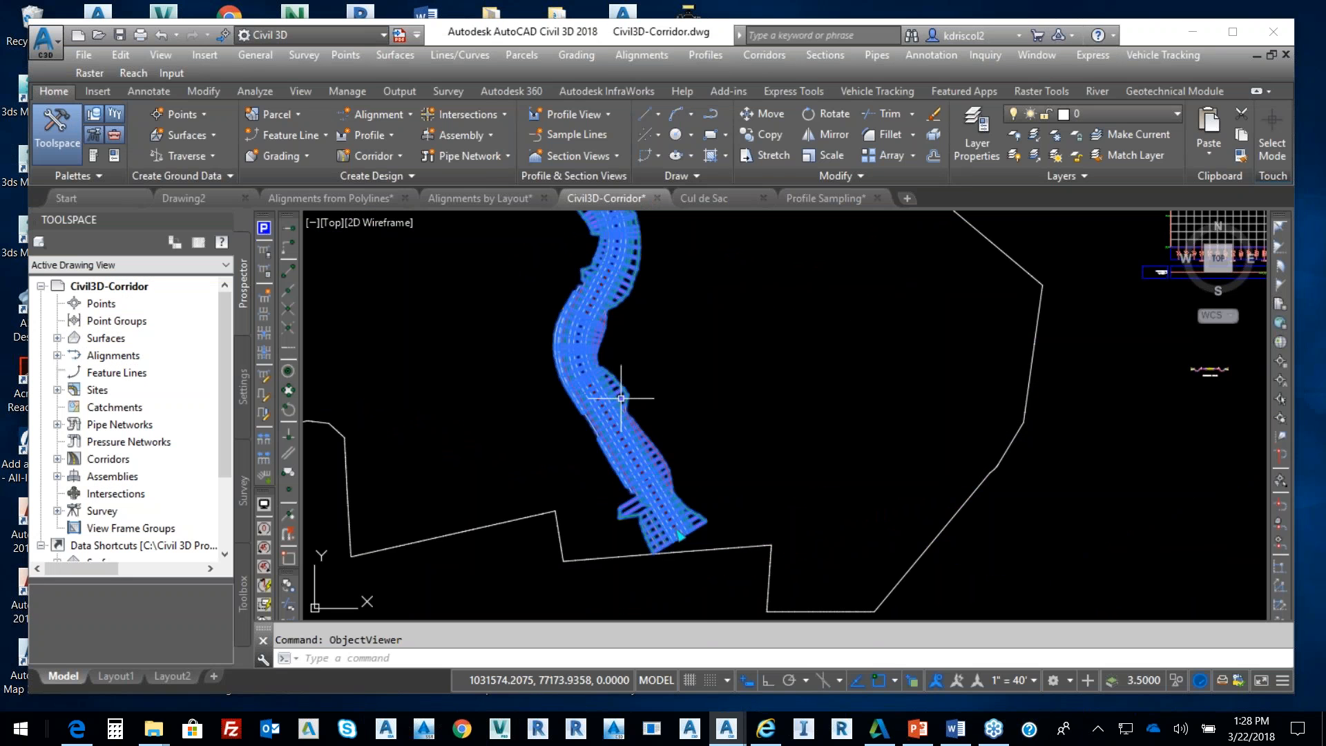
{"action": "right_click", "coordinate": [709, 342]}
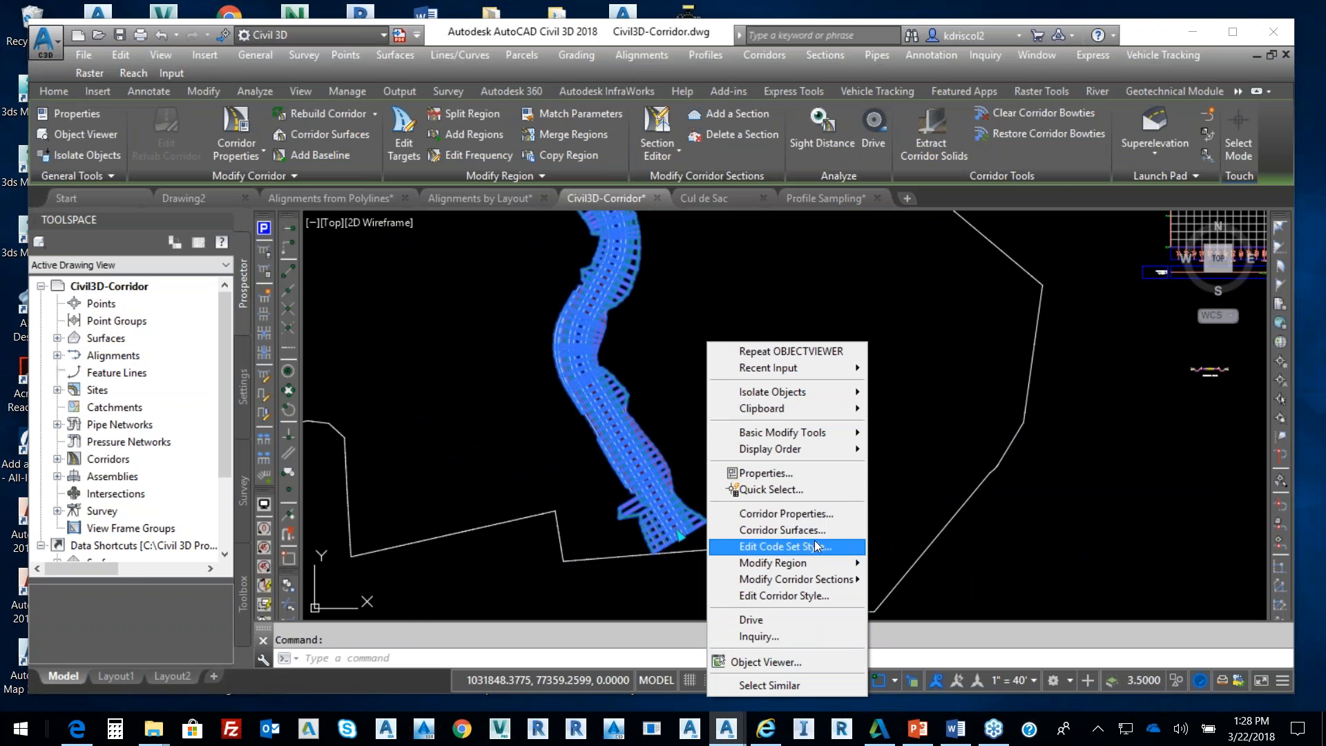
{"action": "left_click", "coordinate": [798, 532]}
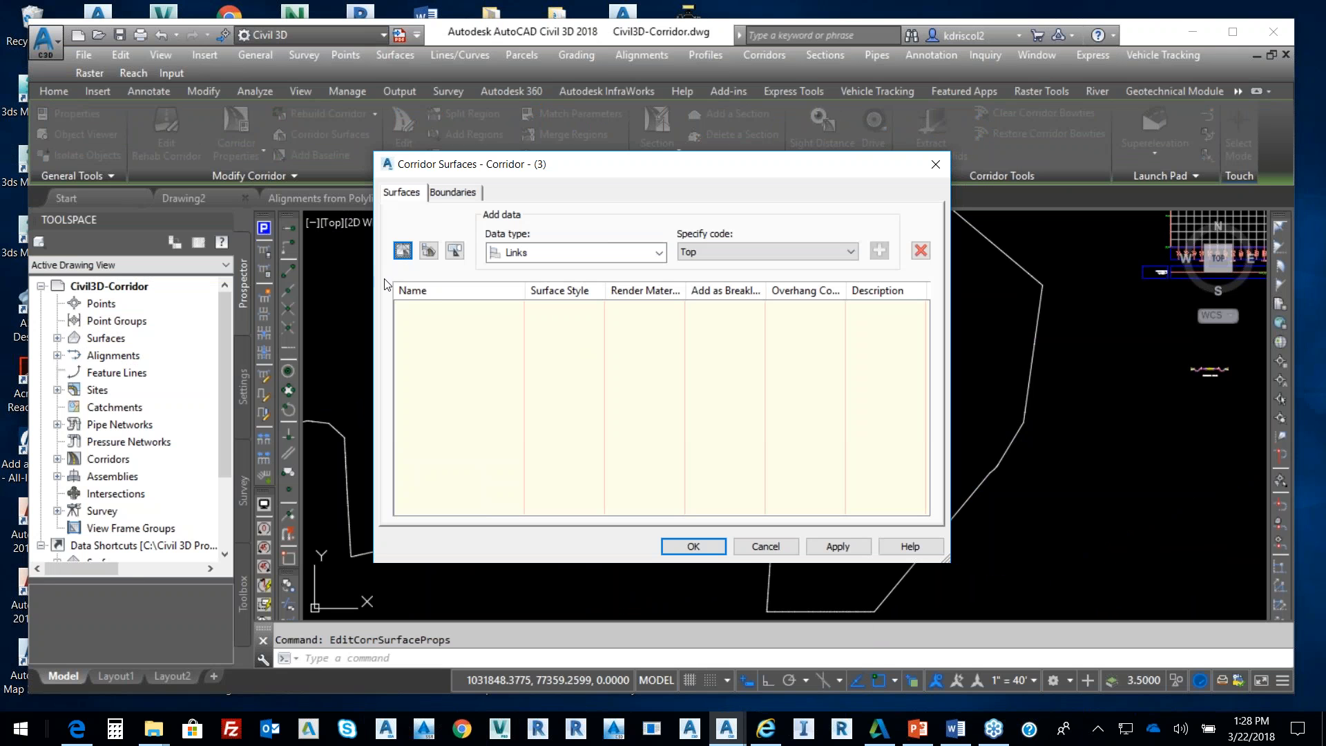
{"action": "left_click", "coordinate": [404, 250]}
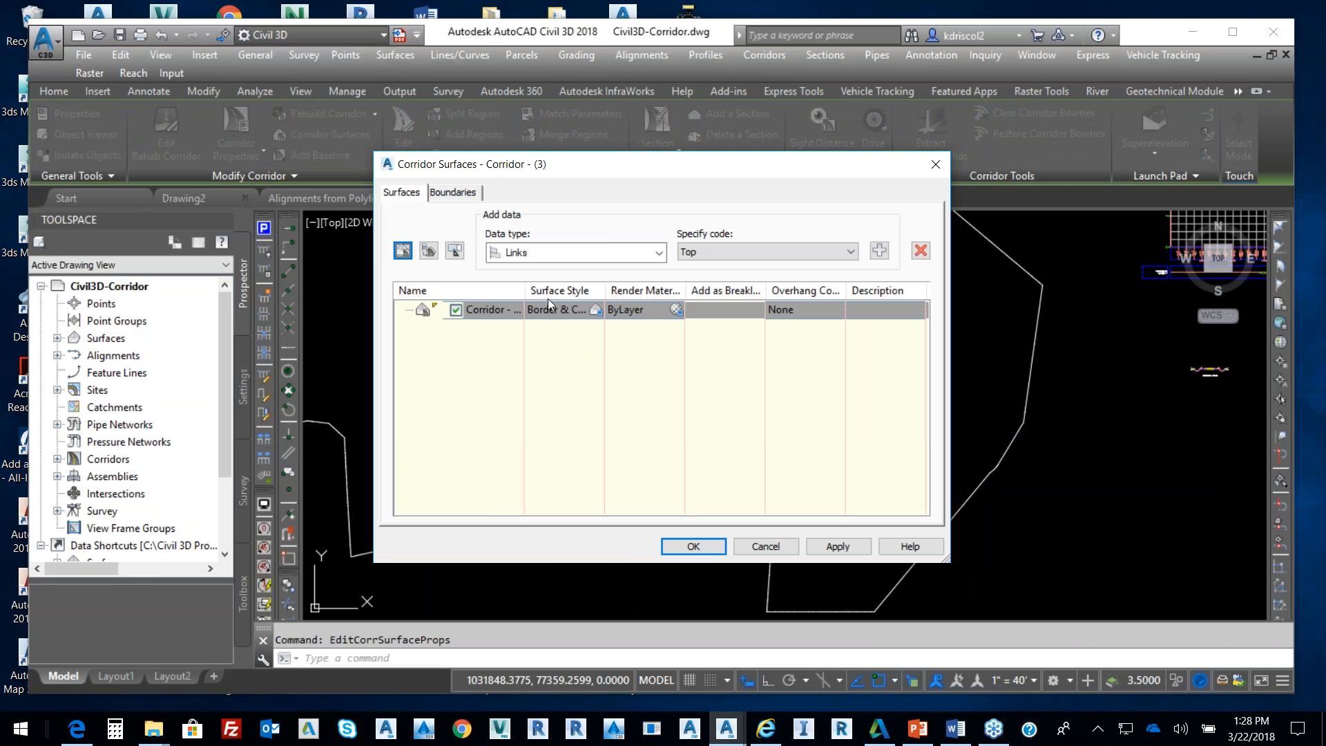
{"action": "left_click", "coordinate": [876, 251]}
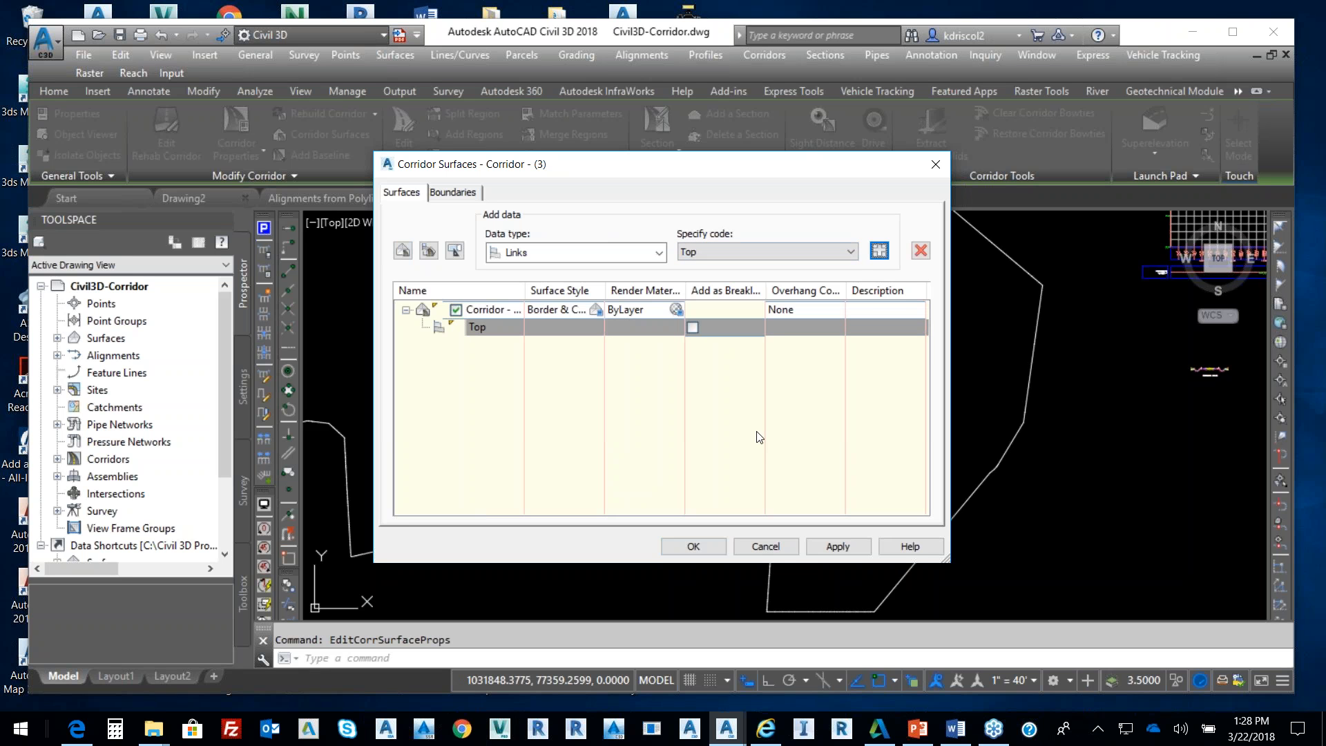
{"action": "left_click", "coordinate": [693, 327]}
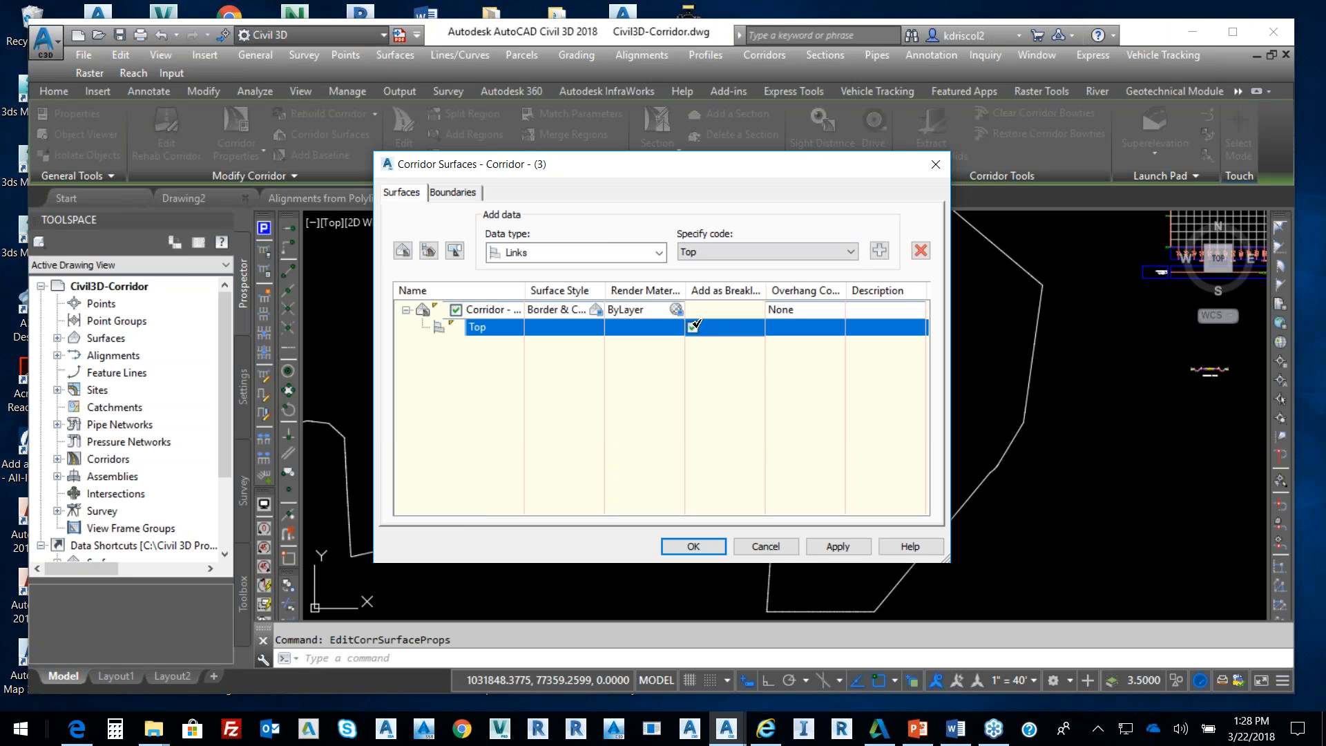
{"action": "left_click", "coordinate": [818, 309]}
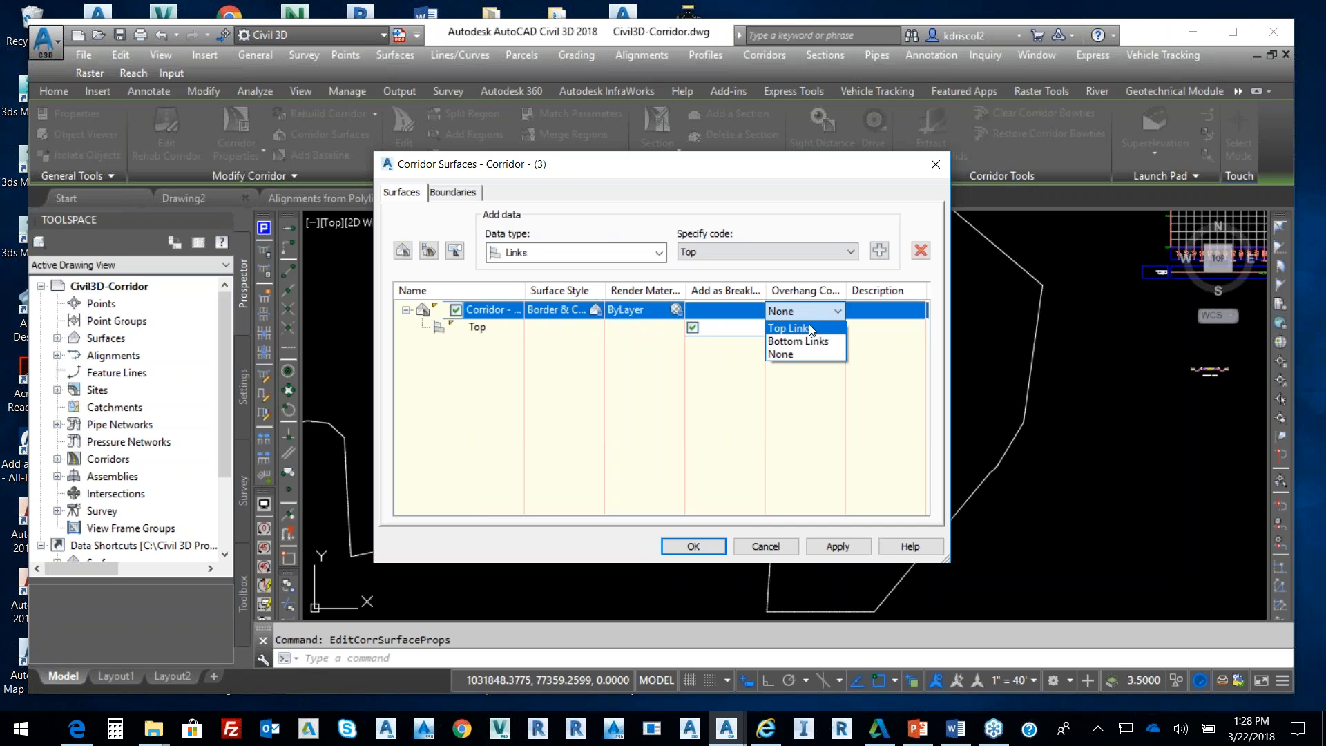
{"action": "left_click", "coordinate": [717, 545]}
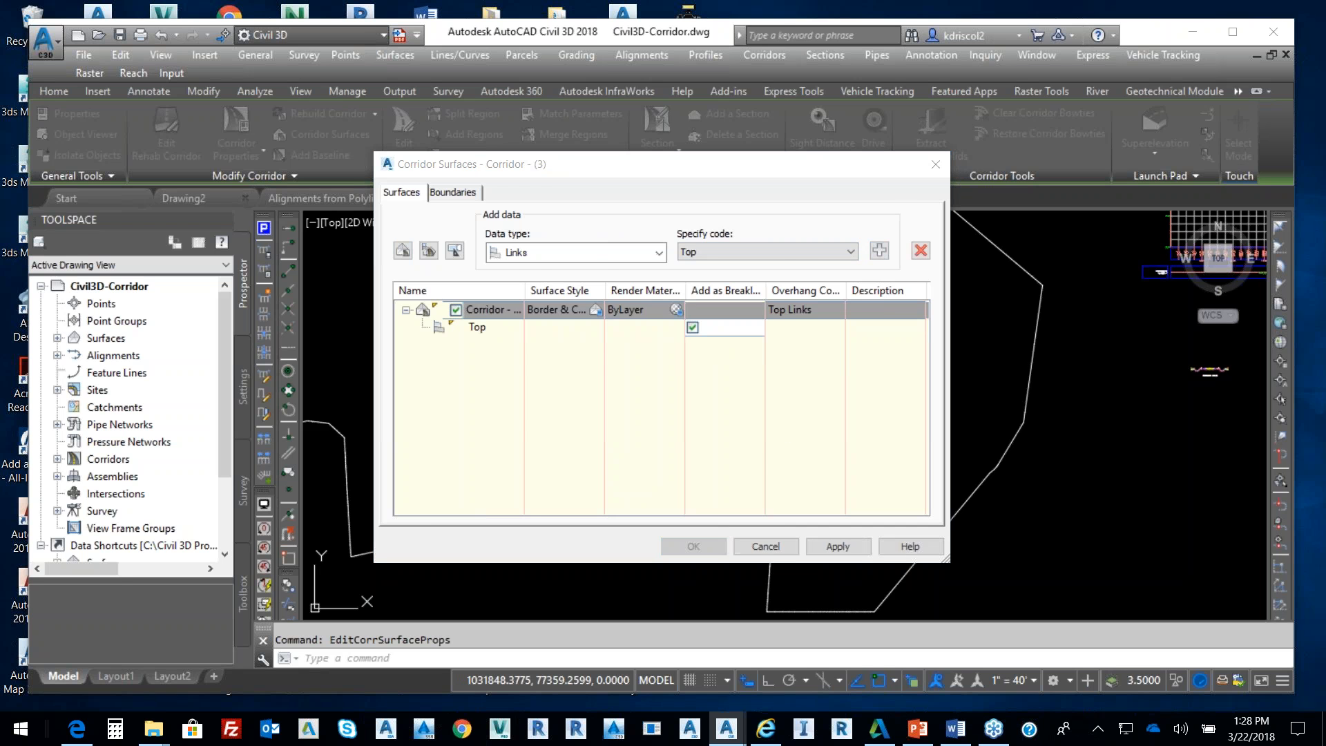
Rebuild Corridor - (3) and select it in the plan view
{"action": "left_click", "coordinate": [584, 334]}
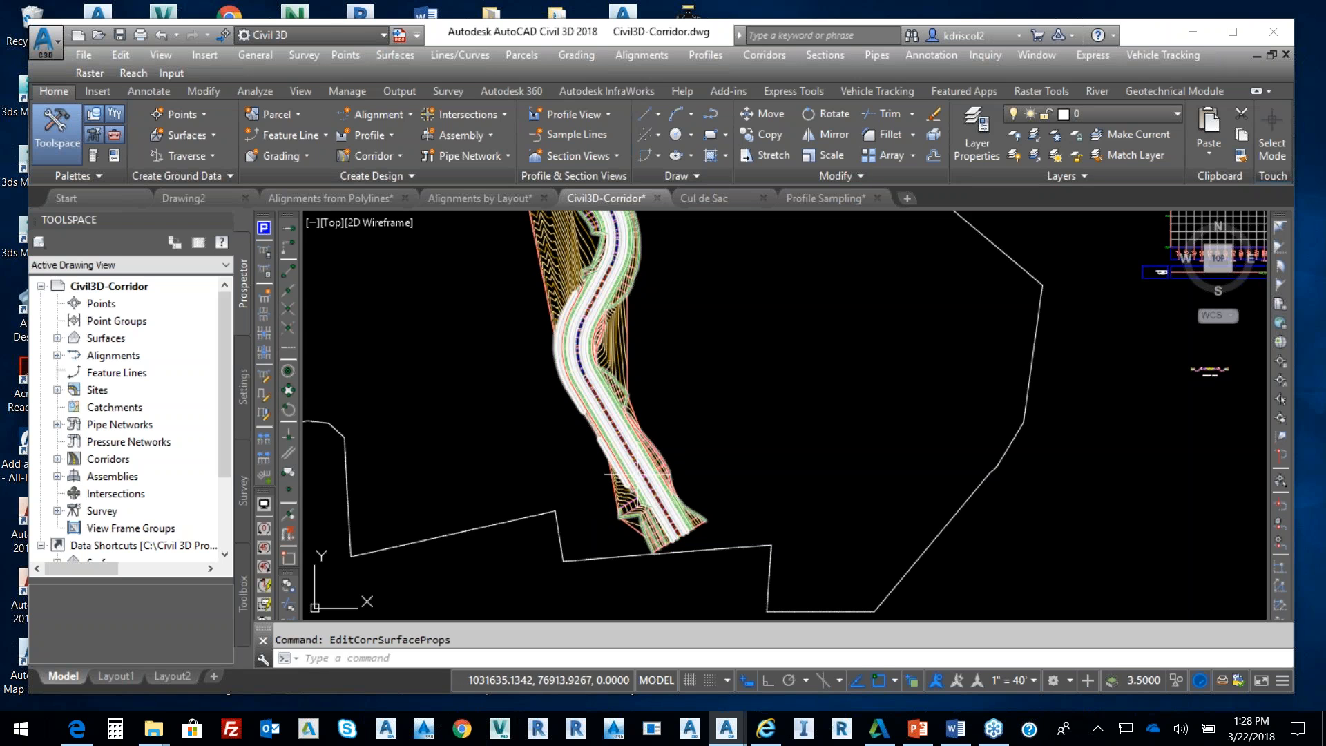
{"action": "scroll", "coordinate": [572, 432], "scroll_direction": "up", "scroll_amount": 5}
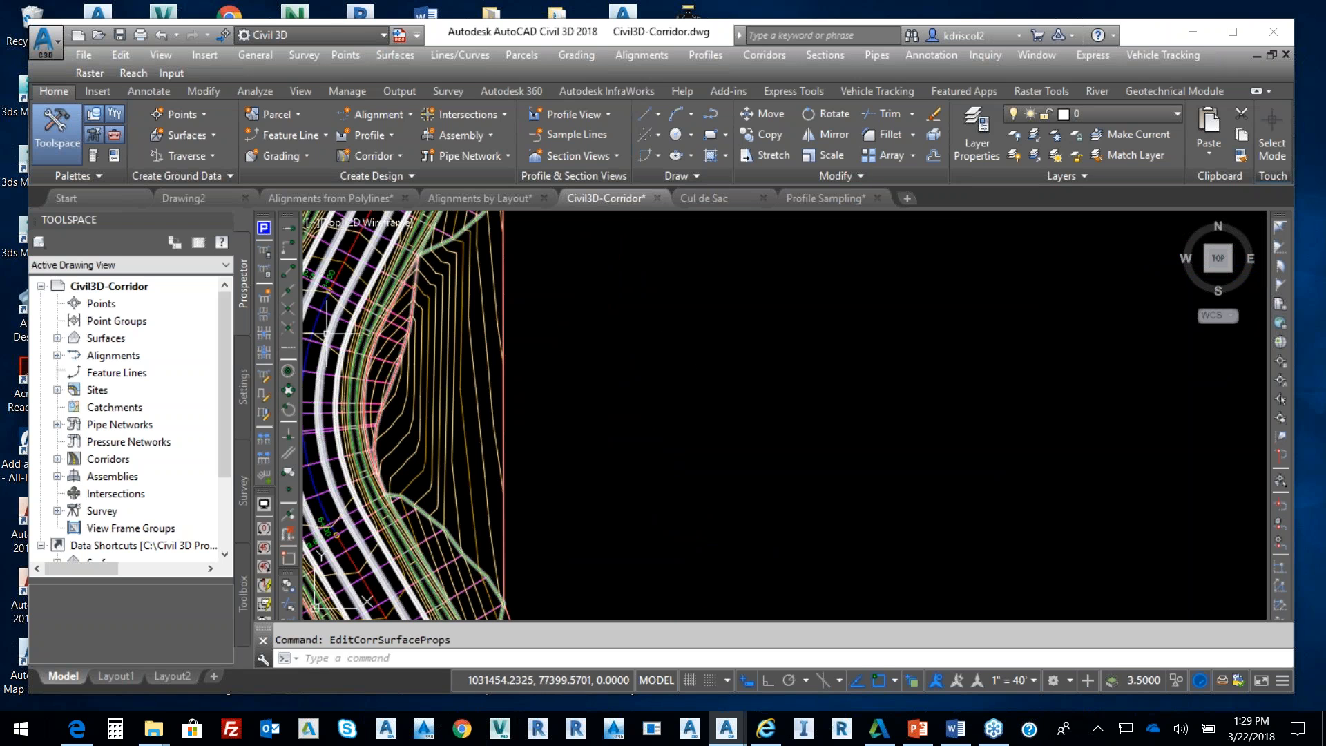
{"action": "left_click", "coordinate": [525, 353]}
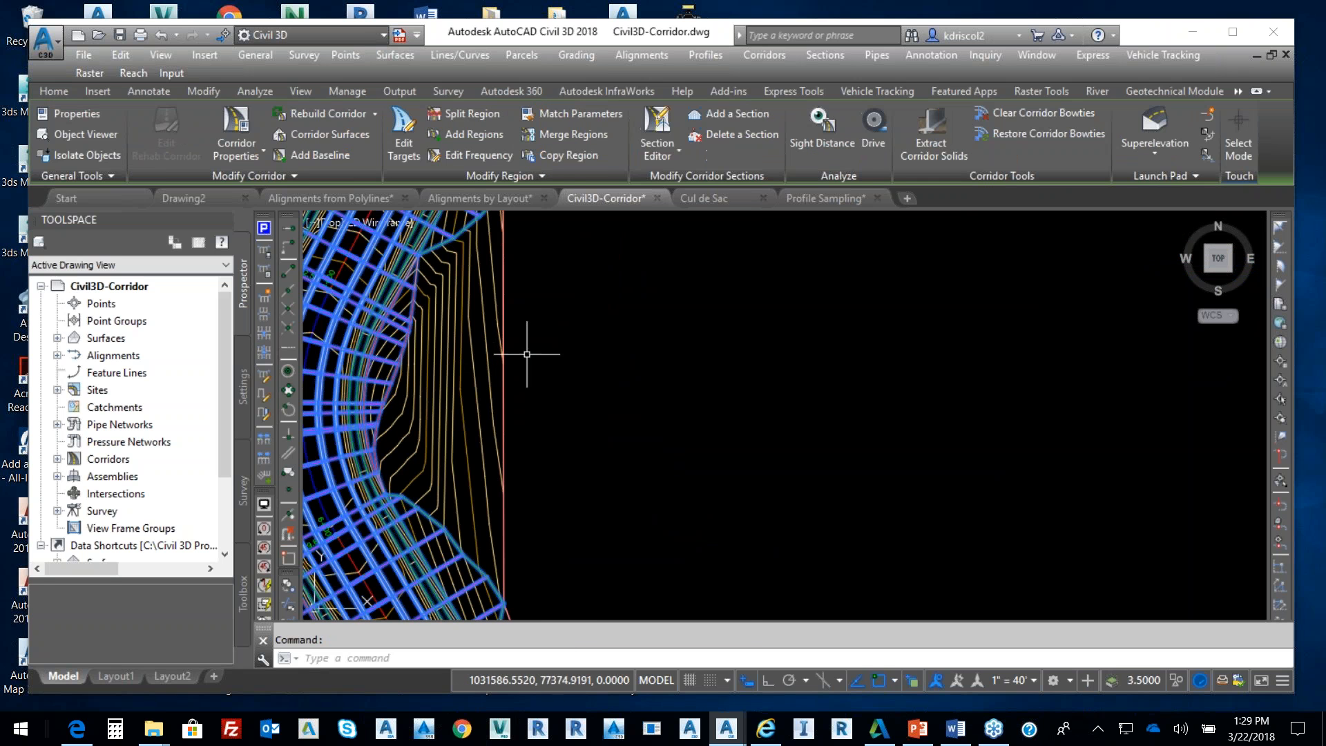
In Corridor Properties, make the corridor extents the surface's outer boundary, apply, and rebuild Corridor - (3)
{"action": "right_click", "coordinate": [554, 348]}
{"action": "left_click", "coordinate": [661, 520]}
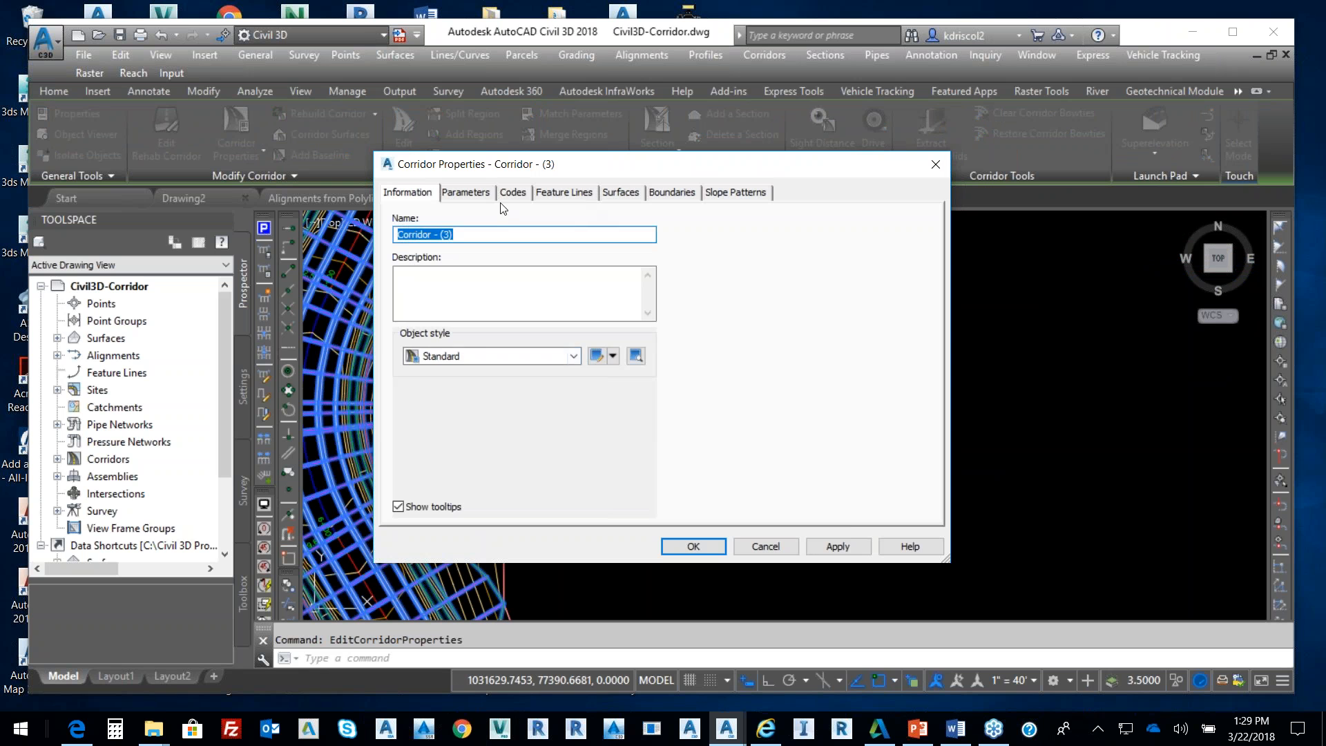
{"action": "left_click", "coordinate": [606, 194]}
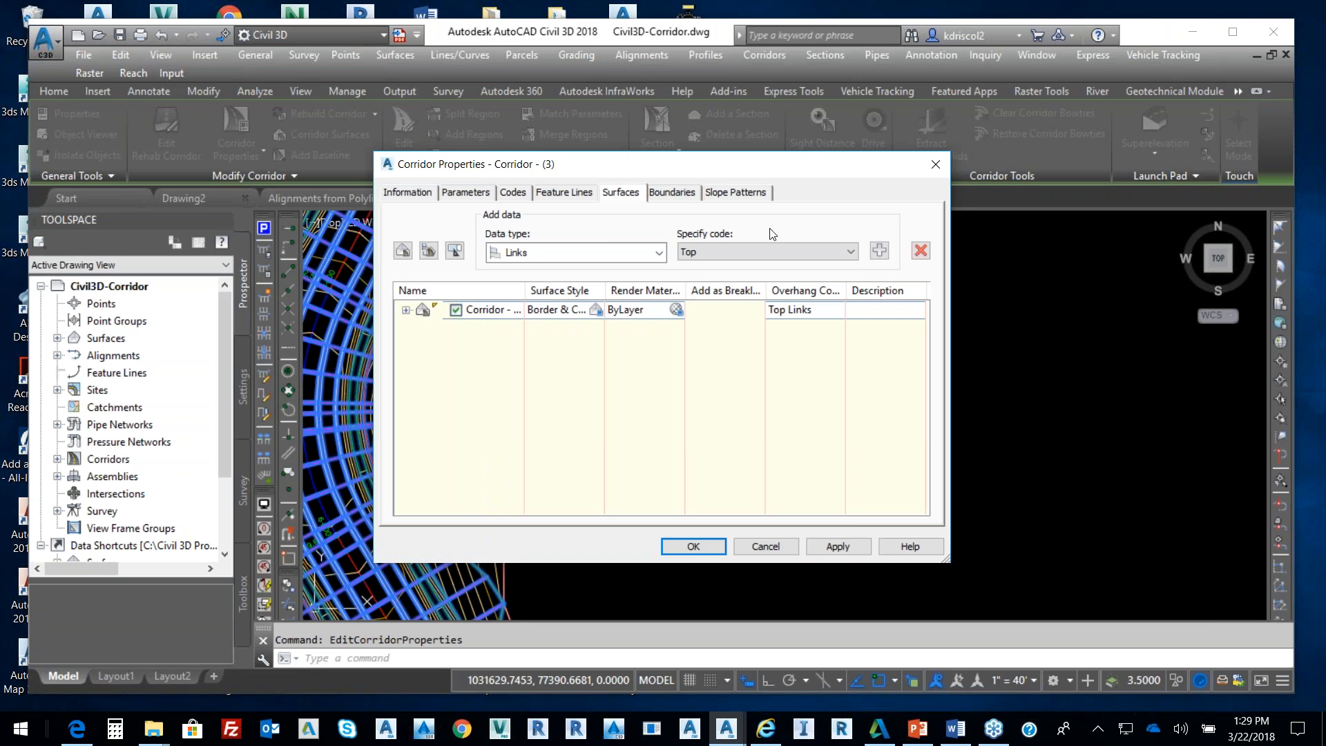
{"action": "left_click", "coordinate": [668, 197]}
{"action": "right_click", "coordinate": [508, 244]}
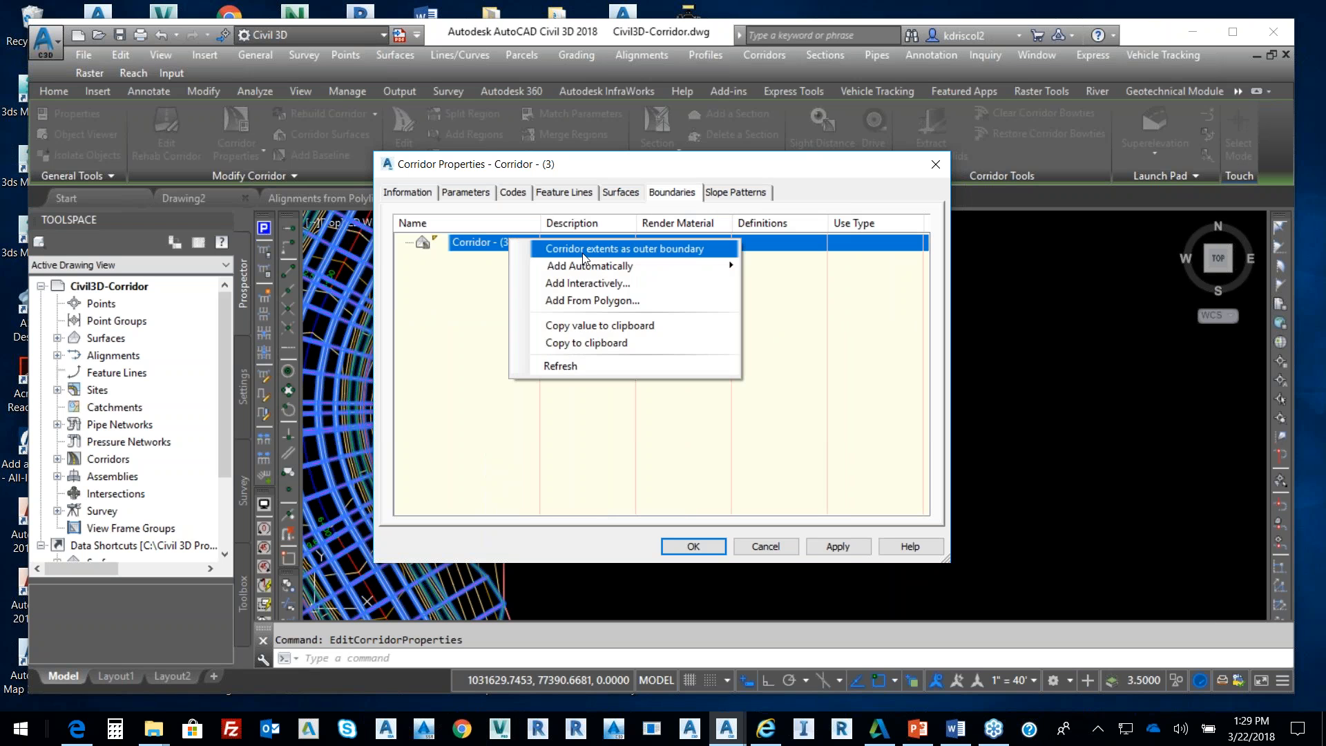
{"action": "left_click", "coordinate": [591, 248]}
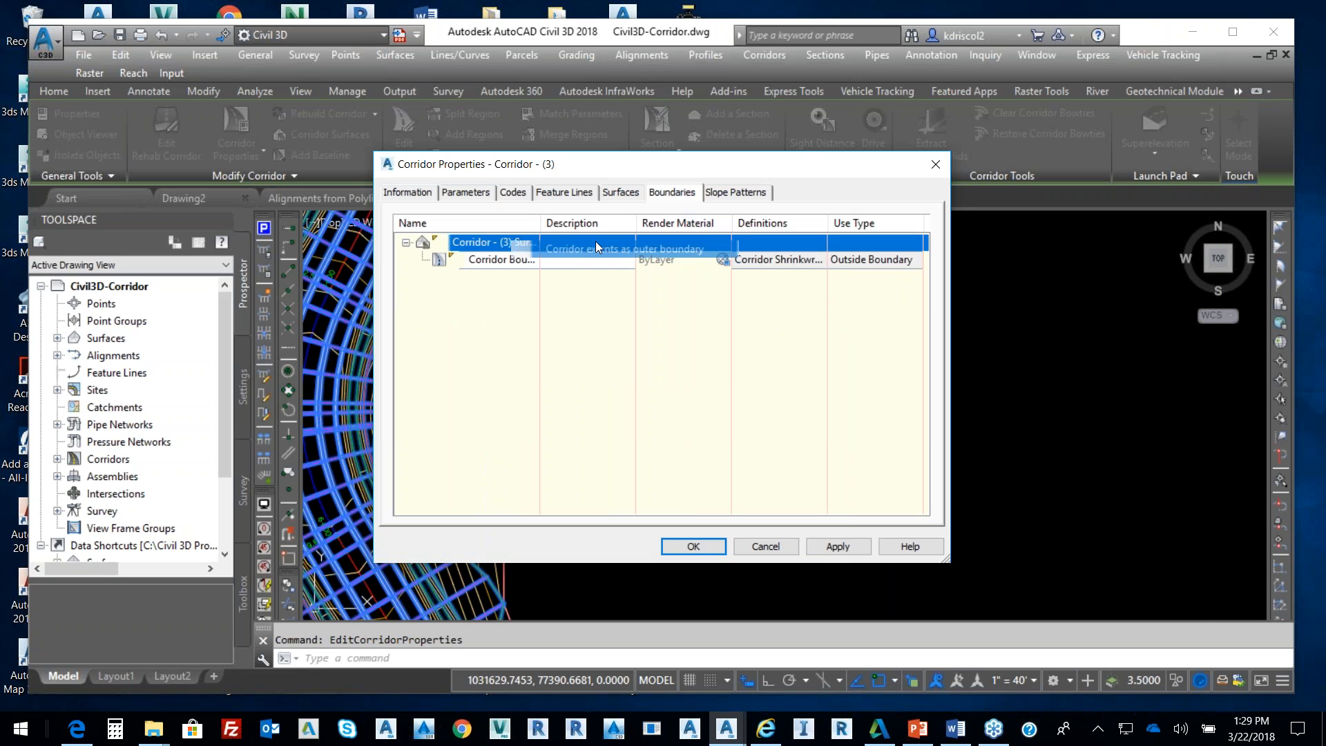
{"action": "left_click", "coordinate": [821, 547]}
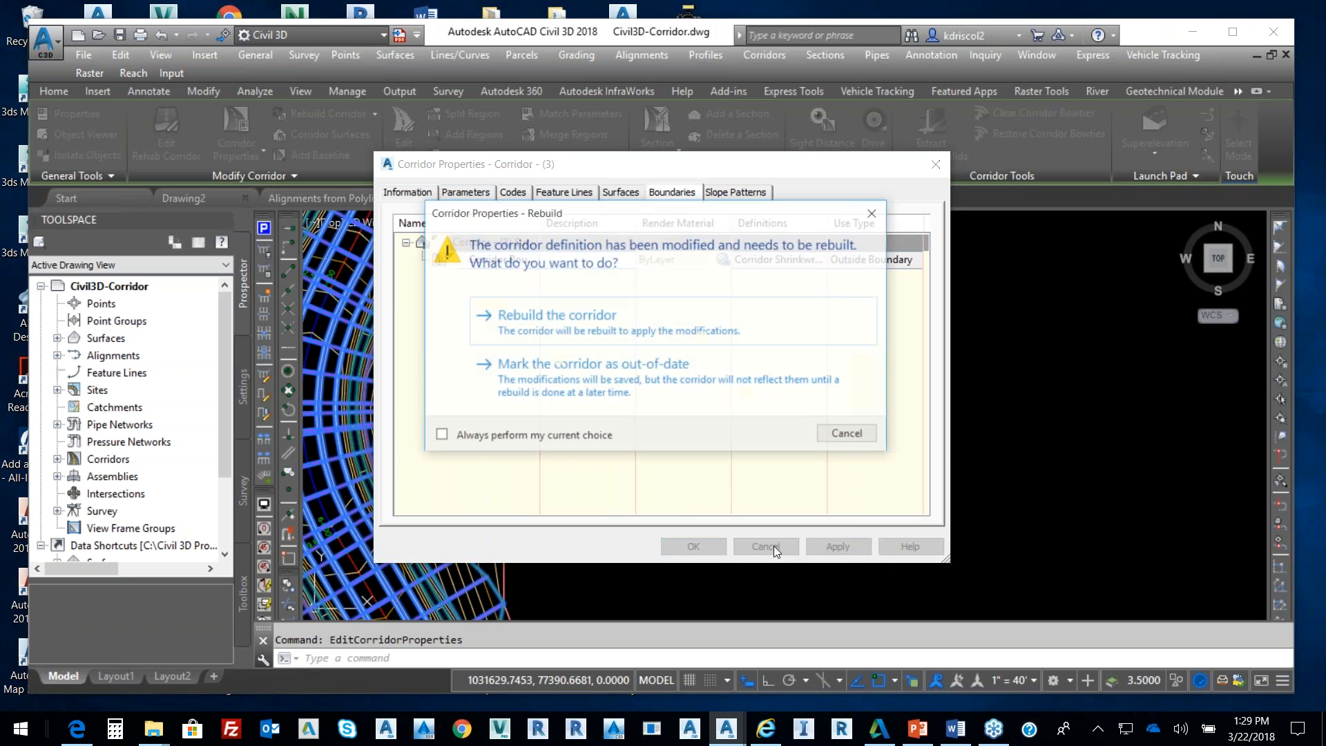
{"action": "left_click", "coordinate": [556, 312]}
{"action": "left_click", "coordinate": [693, 546]}
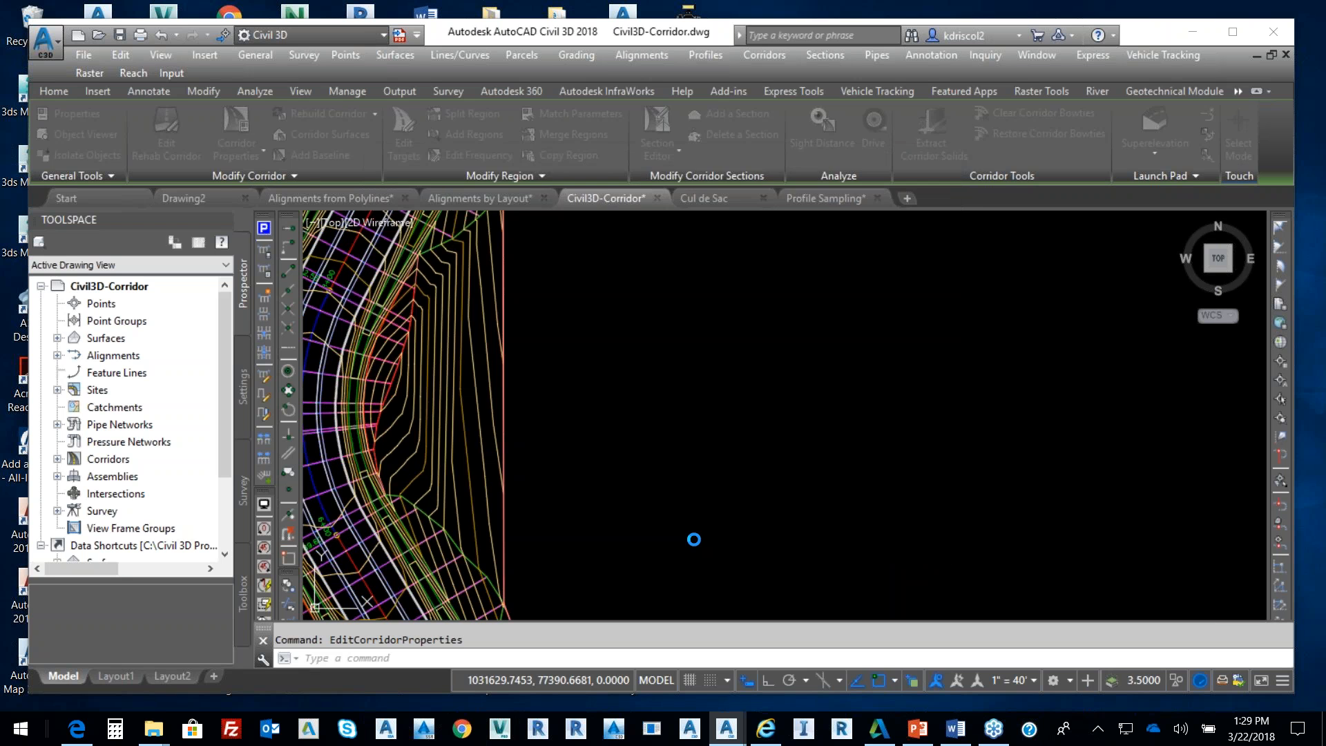
{"action": "scroll", "coordinate": [562, 474], "scroll_direction": "down", "scroll_amount": 6}
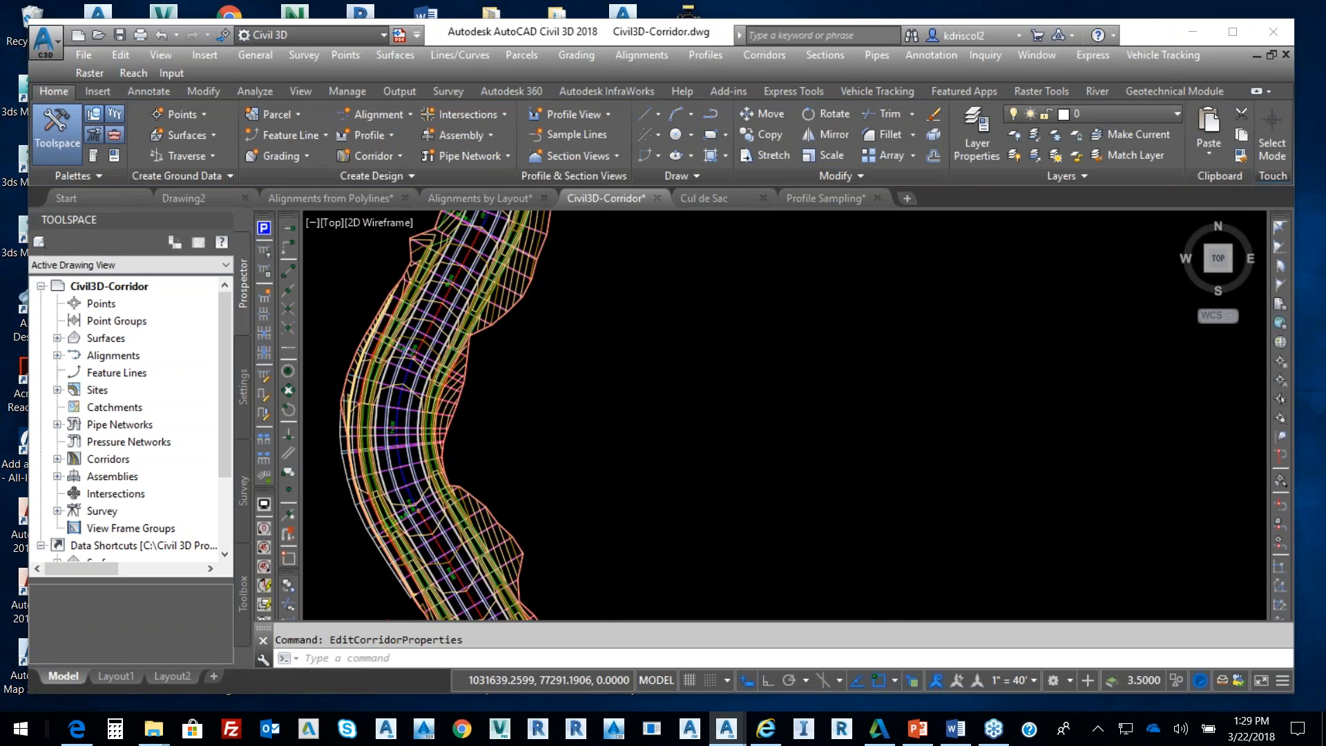
{"action": "scroll", "coordinate": [545, 443], "scroll_direction": "up", "scroll_amount": 5}
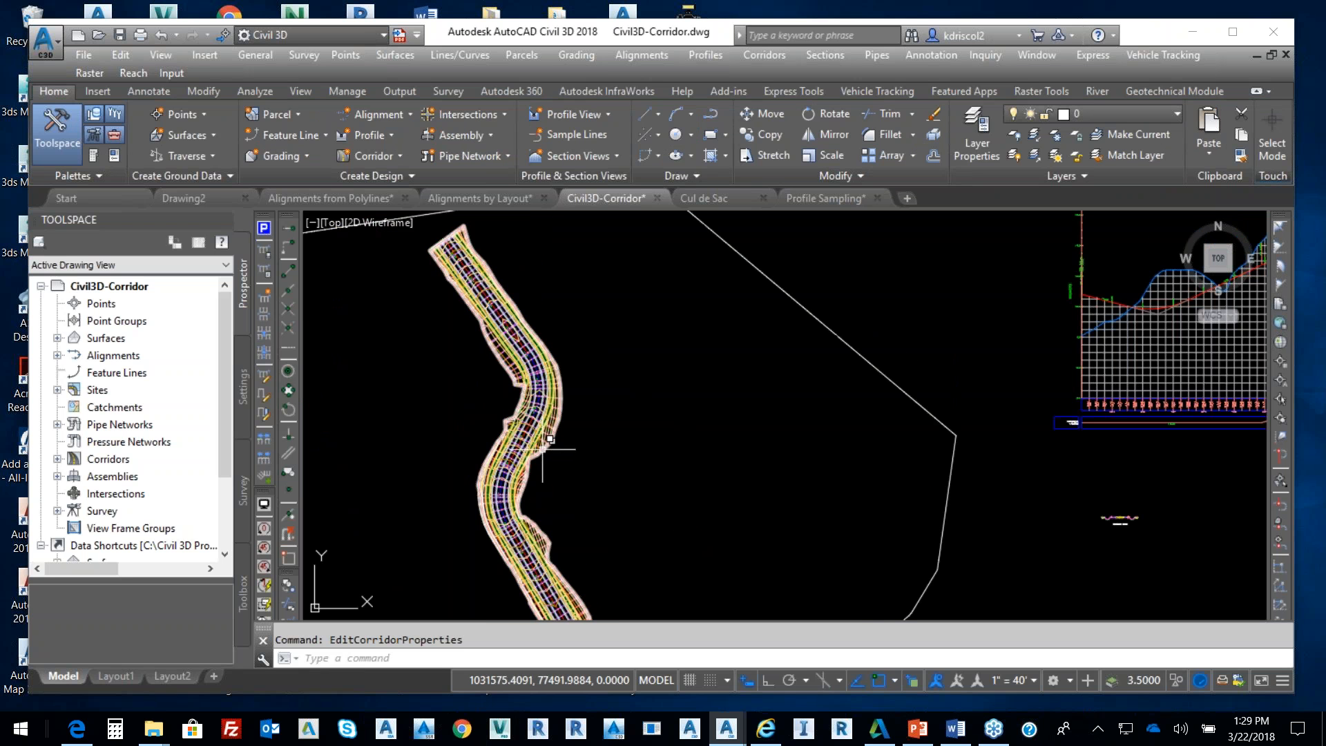
{"action": "left_click", "coordinate": [548, 434]}
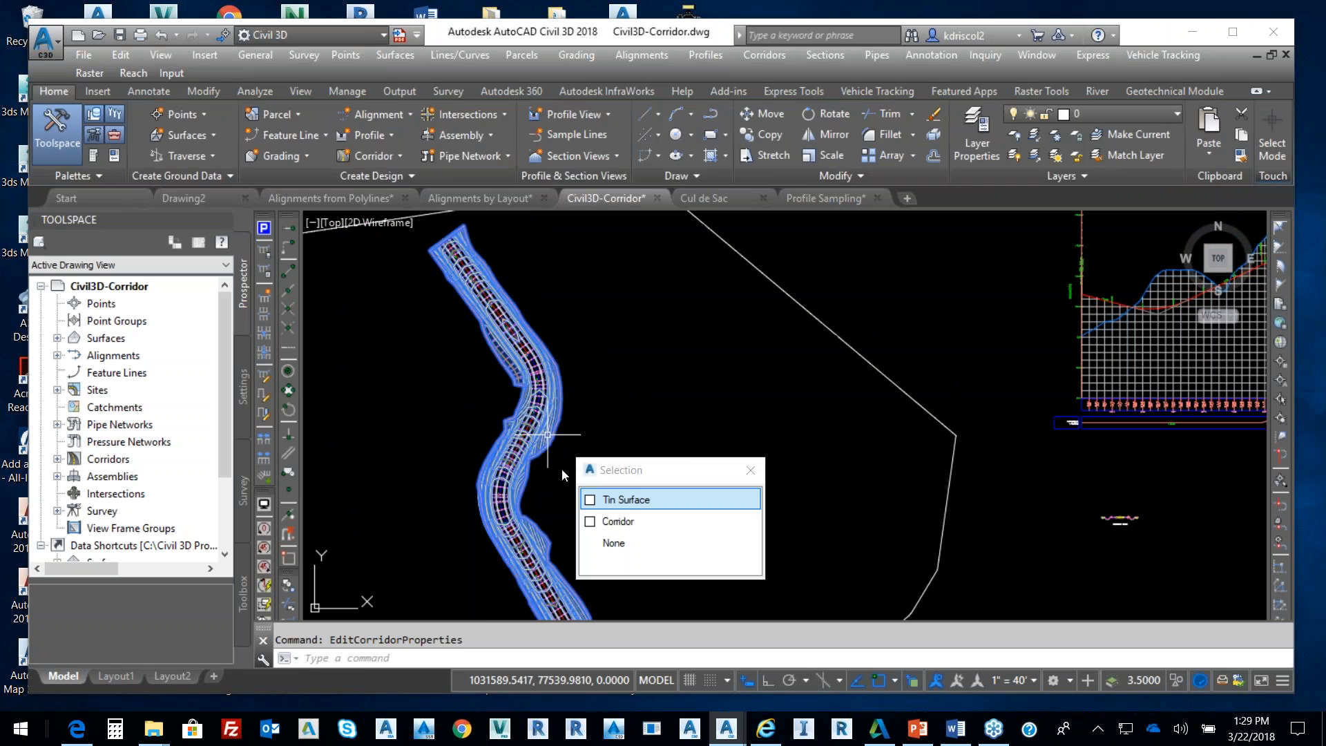
{"action": "left_click", "coordinate": [640, 499]}
{"action": "right_click", "coordinate": [653, 452]}
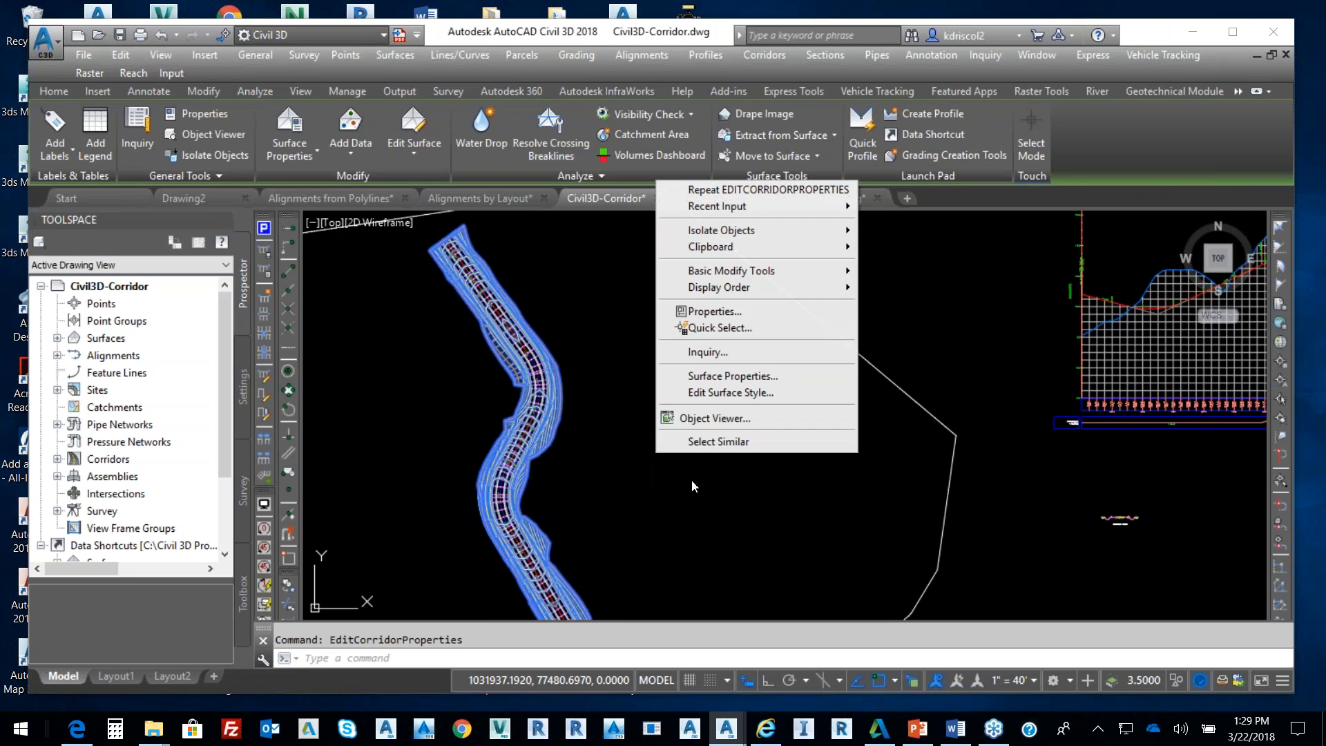
{"action": "left_click", "coordinate": [711, 418]}
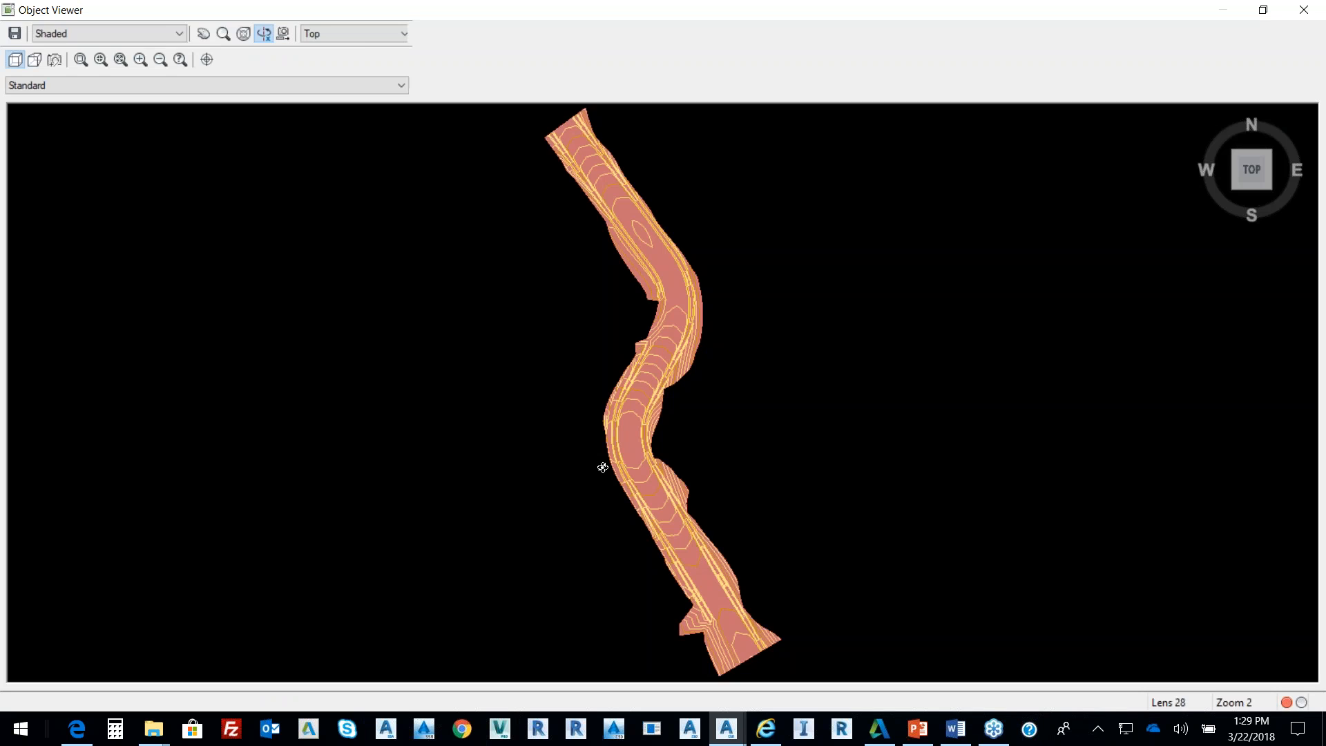
{"action": "left_click_drag", "start_coordinate": [625, 480], "coordinate": [614, 277]}
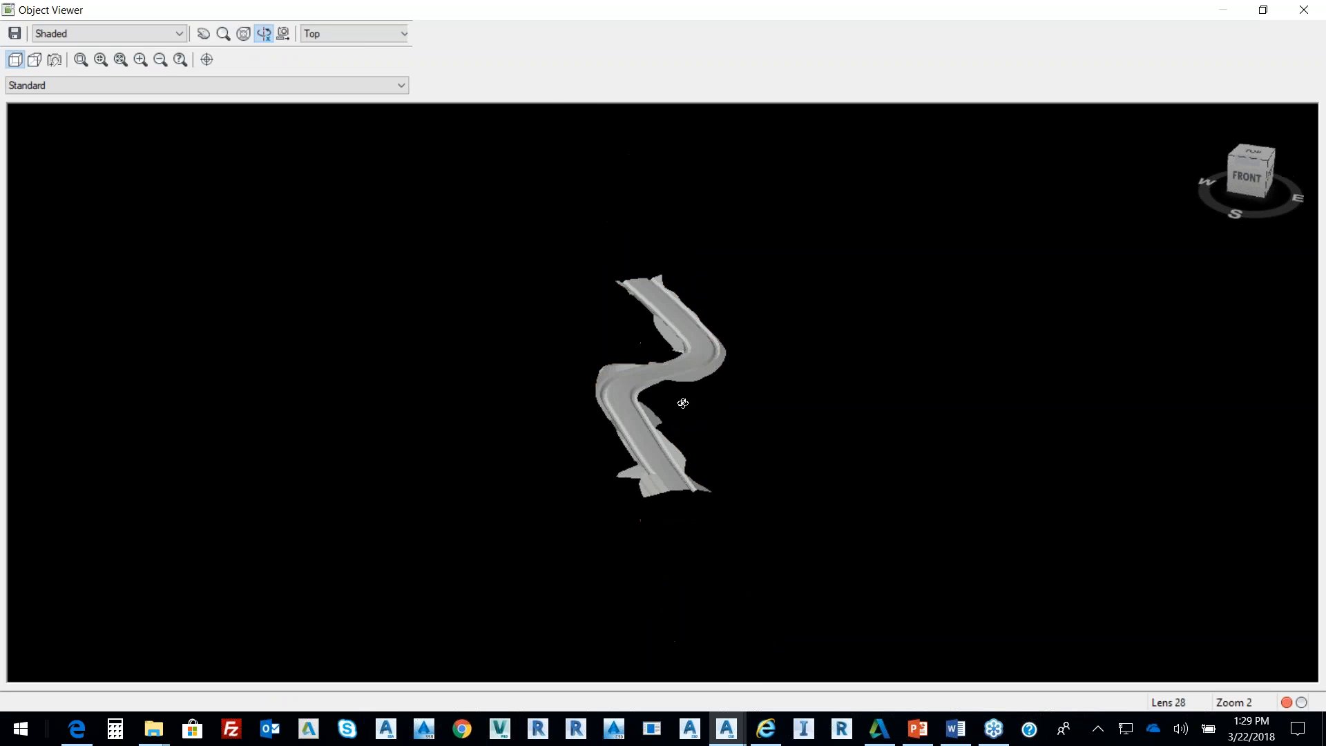
{"action": "scroll", "coordinate": [663, 402], "scroll_direction": "up", "scroll_amount": 5}
{"action": "scroll", "coordinate": [646, 372], "scroll_direction": "up", "scroll_amount": 8}
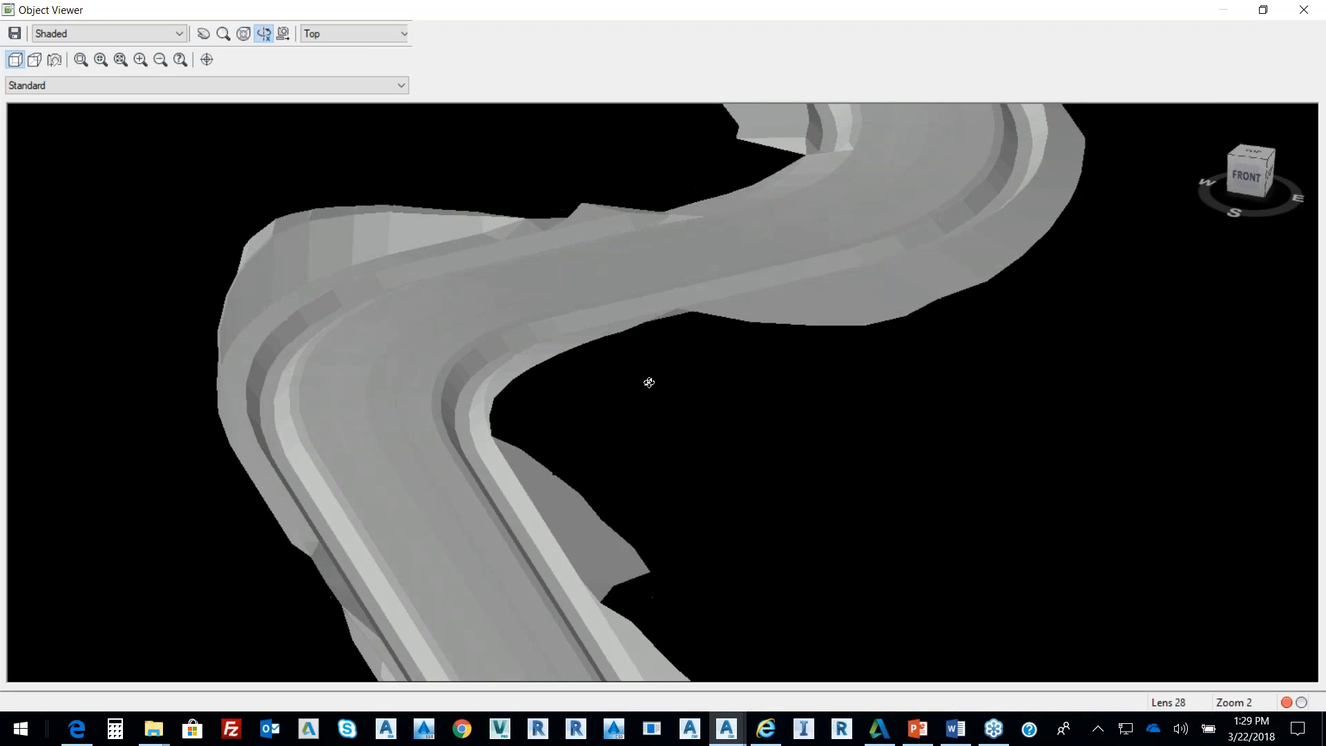
{"action": "right_click", "coordinate": [654, 374]}
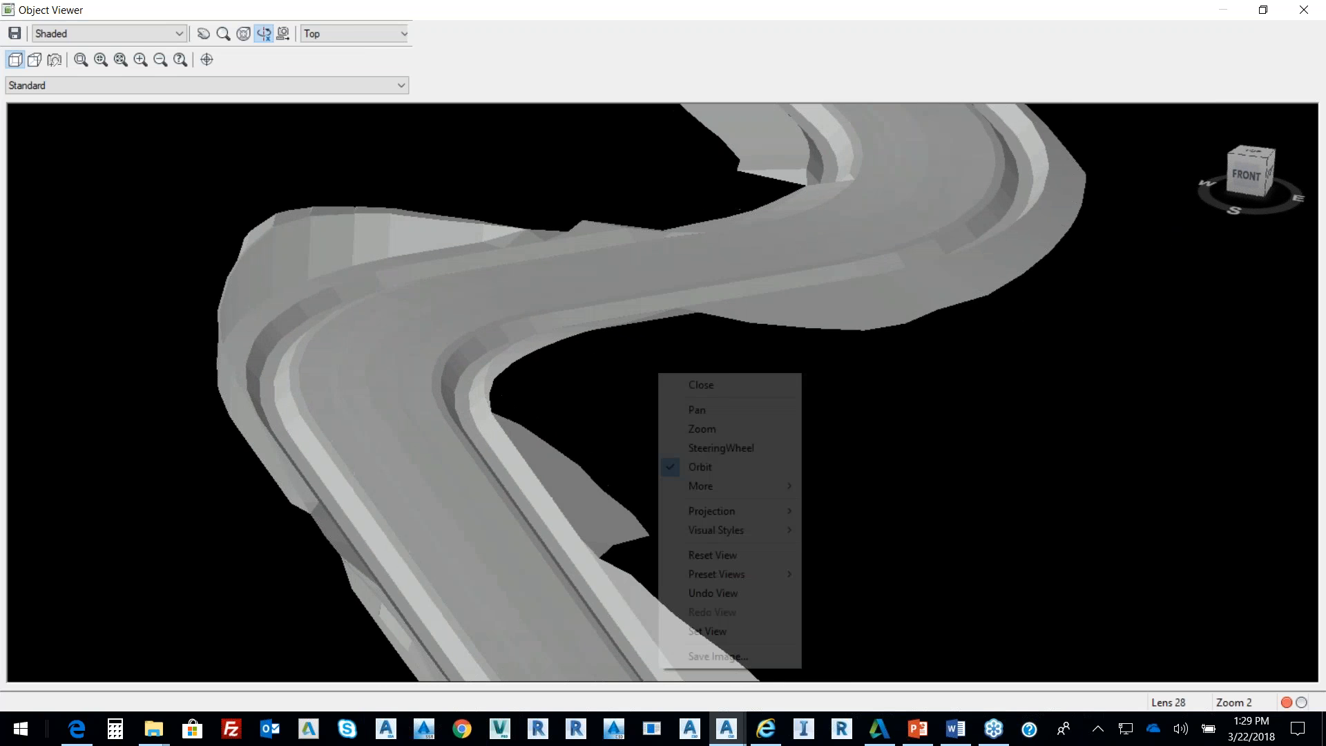
{"action": "left_click", "coordinate": [686, 381]}
{"action": "scroll", "coordinate": [703, 391], "scroll_direction": "down", "scroll_amount": 5}
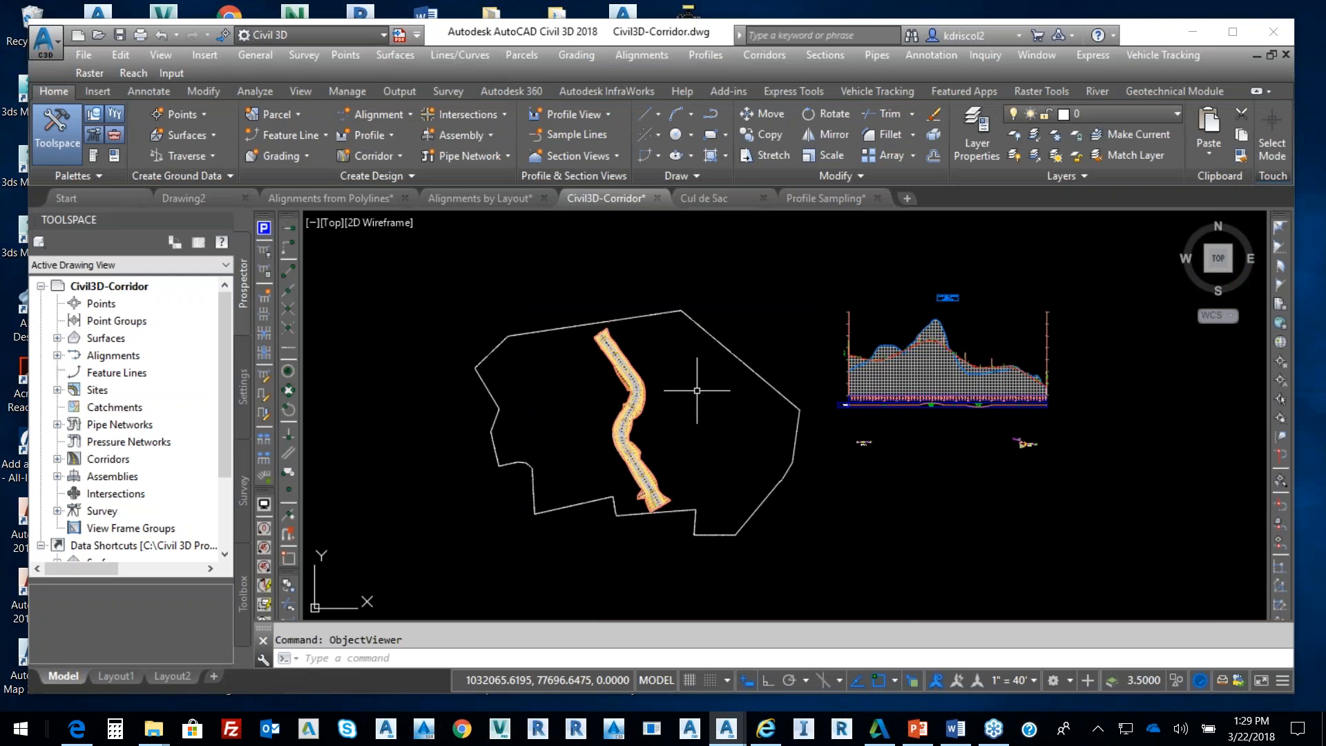
Create a new surface in Prospector and name it Final
{"action": "left_click", "coordinate": [58, 339]}
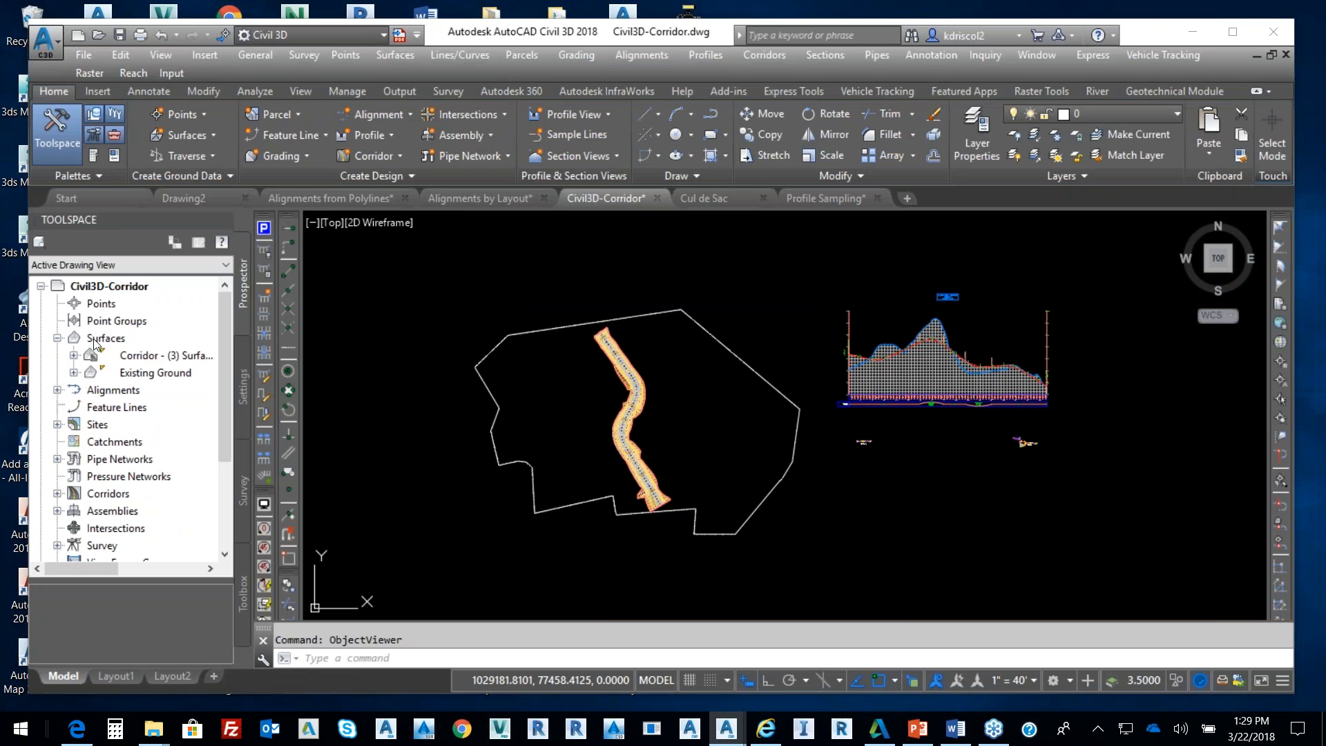
{"action": "right_click", "coordinate": [96, 339]}
{"action": "left_click", "coordinate": [138, 357]}
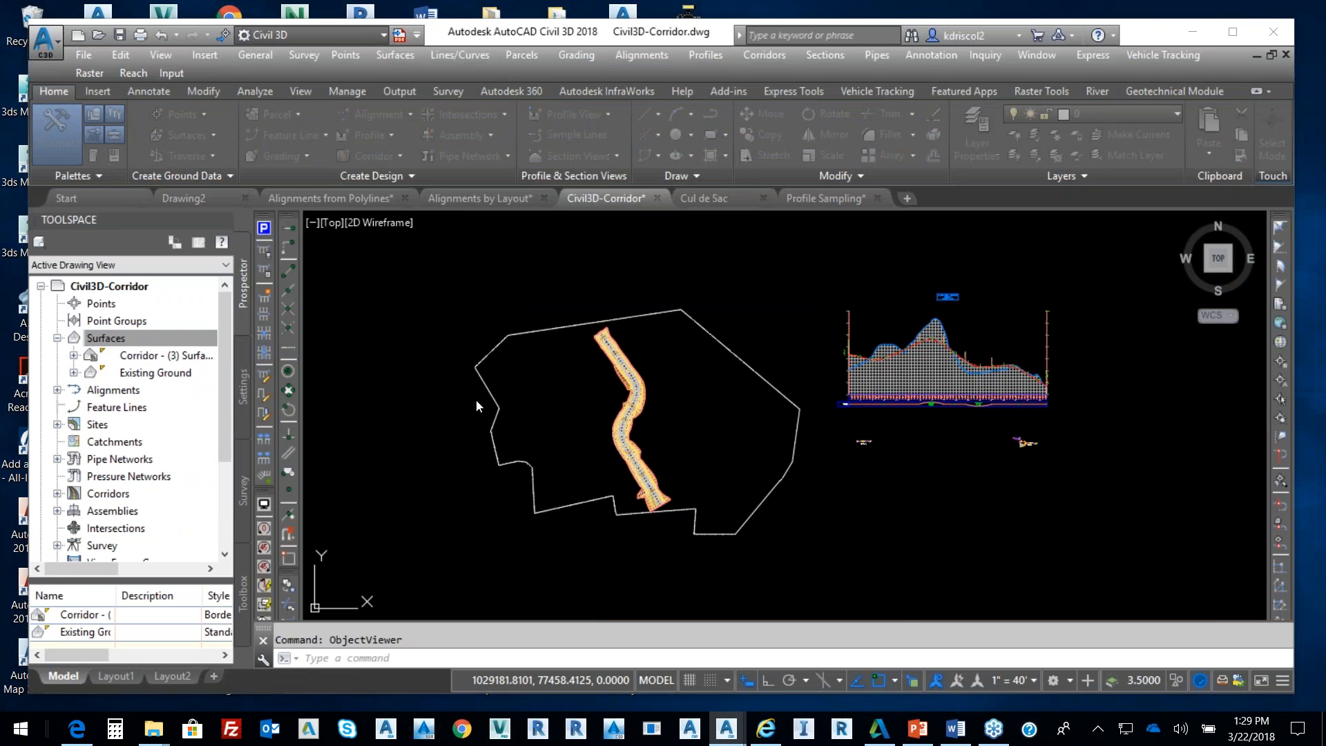
{"action": "left_click", "coordinate": [772, 308]}
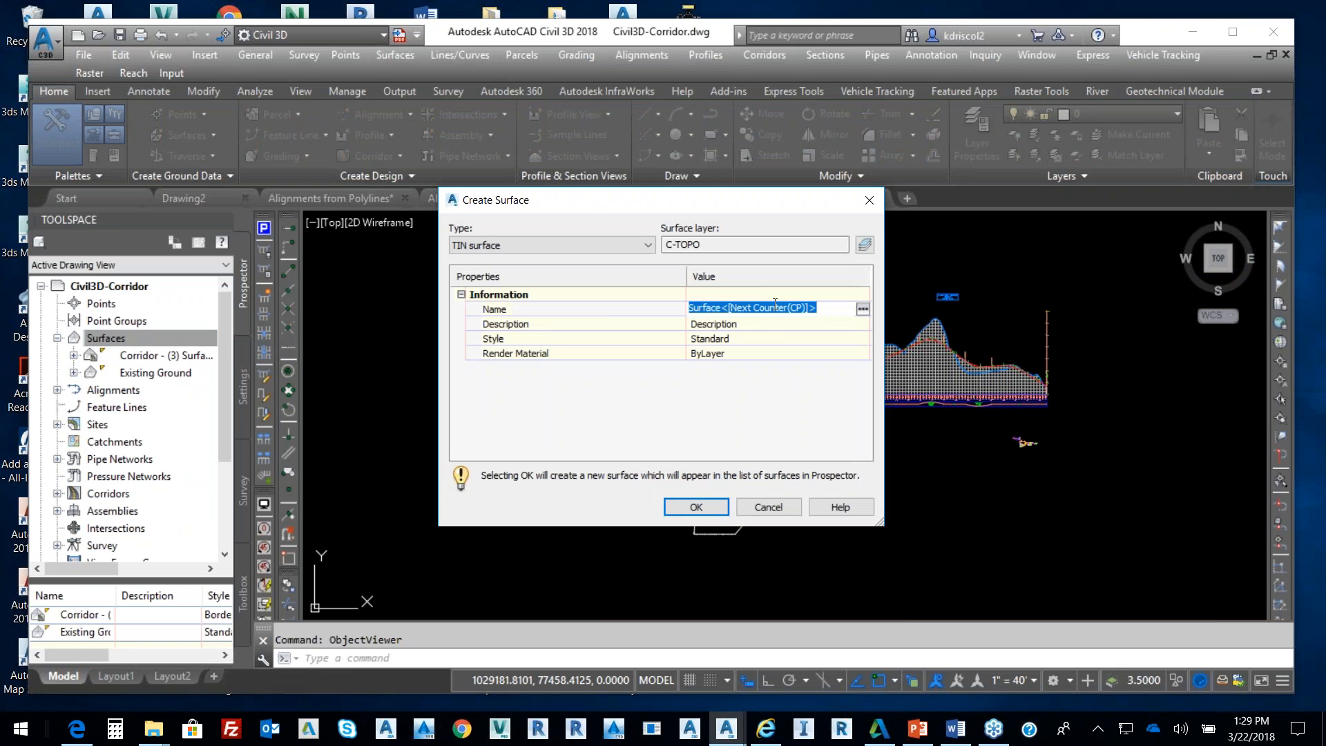
{"action": "type", "text": "F"}
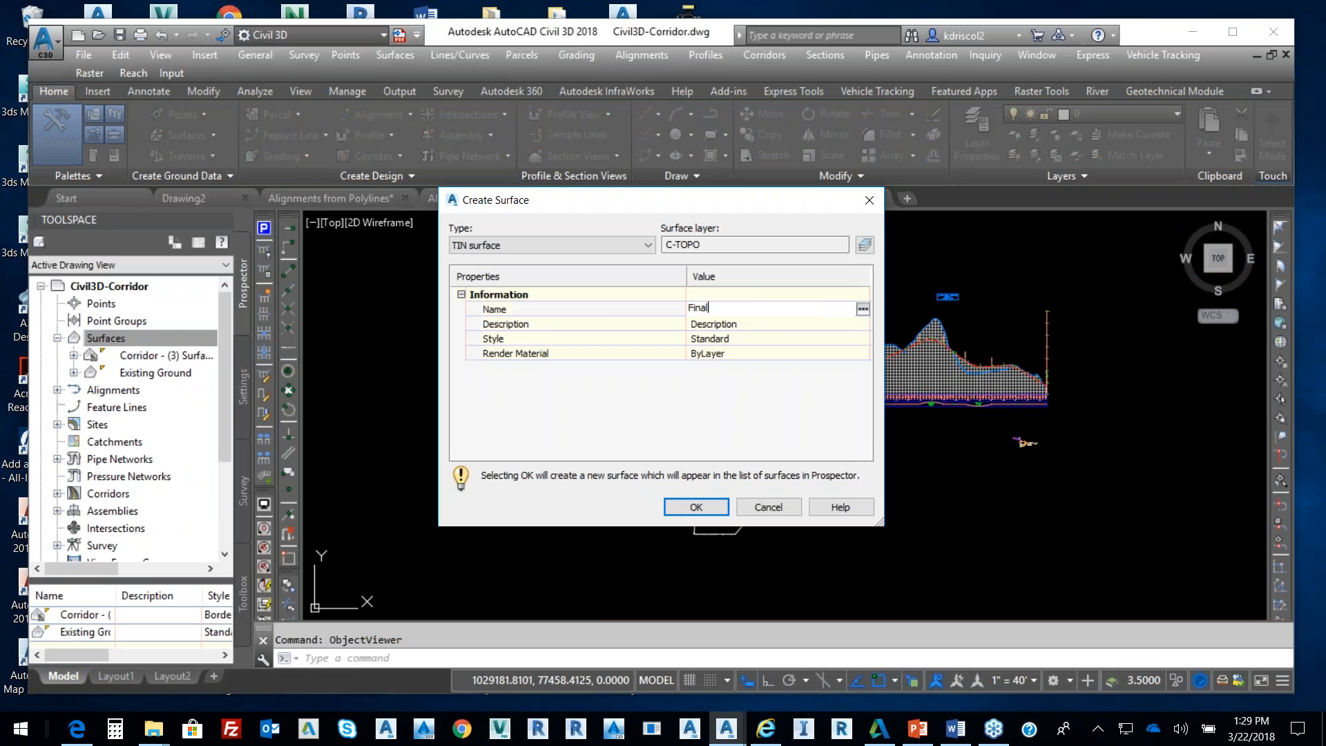
{"action": "type", "text": "inal"}
{"action": "left_click", "coordinate": [808, 339]}
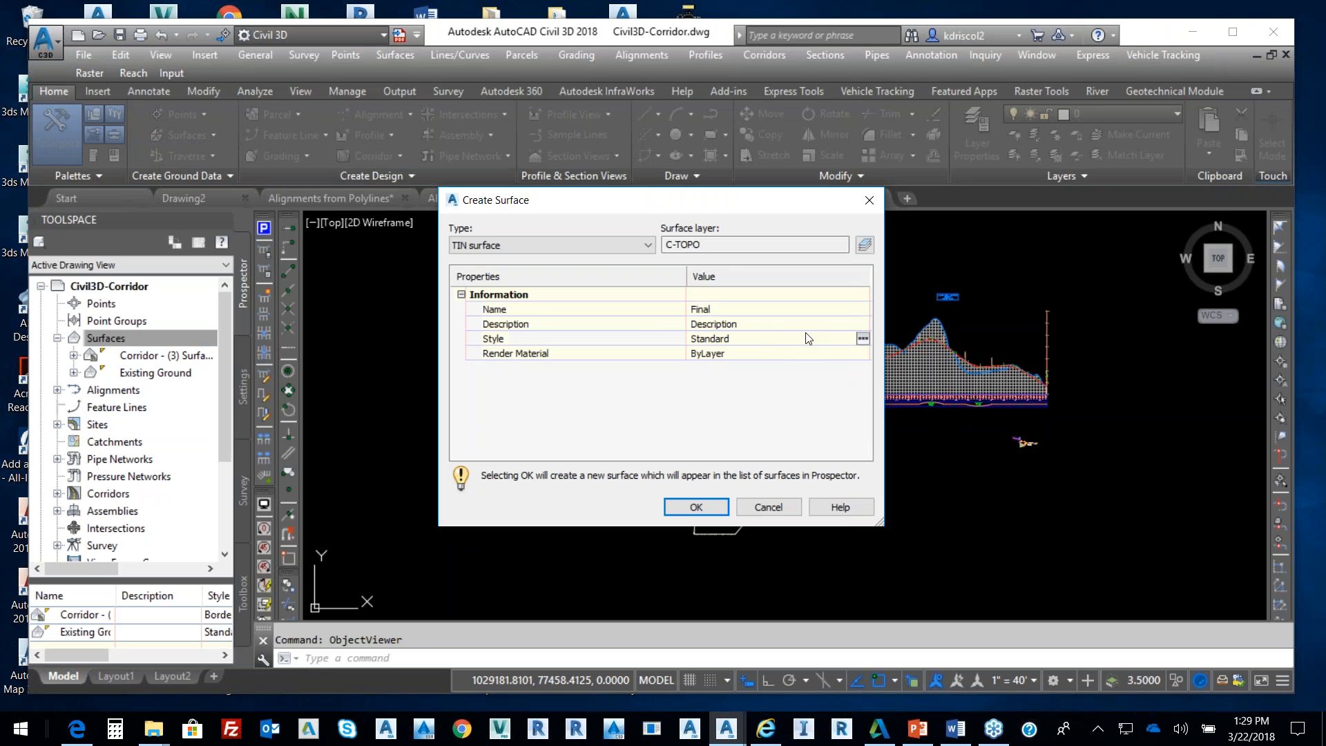
Give Final the Border & Contours style, create it, and expand its contents
{"action": "left_click", "coordinate": [863, 338]}
{"action": "left_click", "coordinate": [696, 356]}
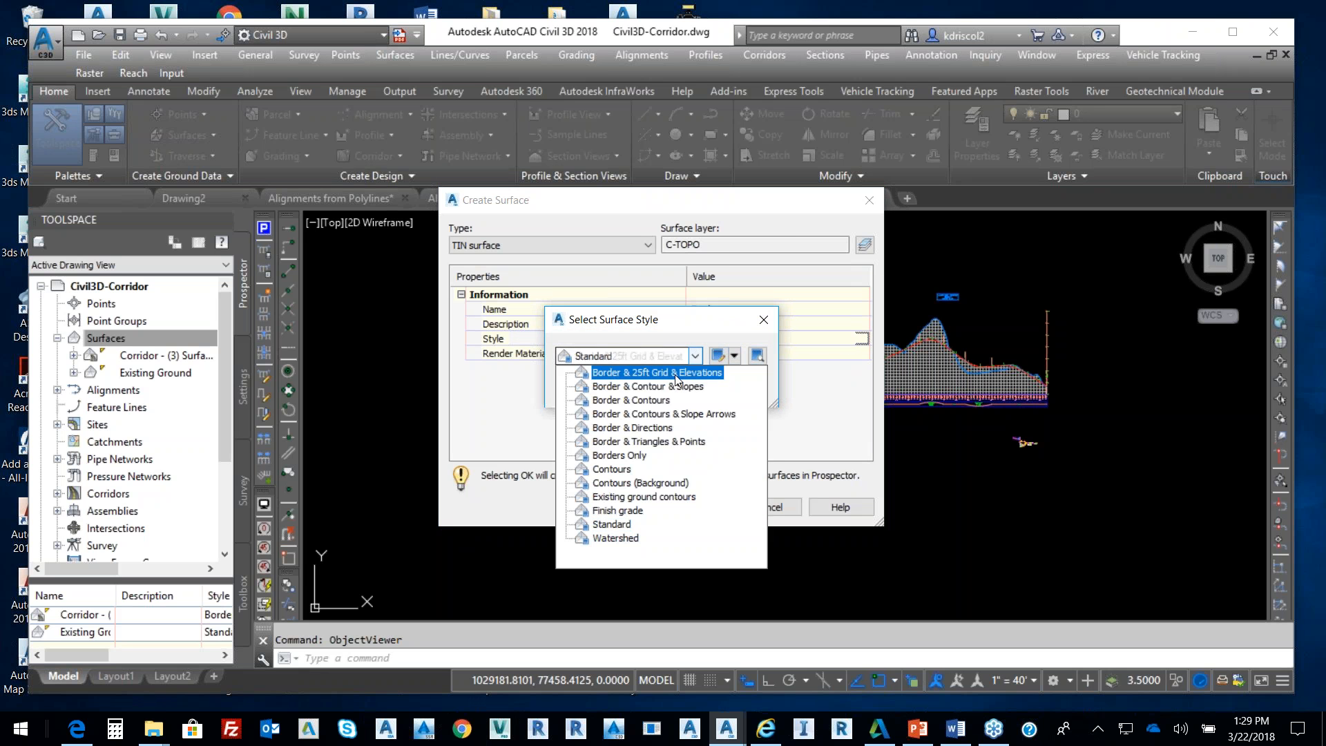
{"action": "left_click", "coordinate": [632, 400]}
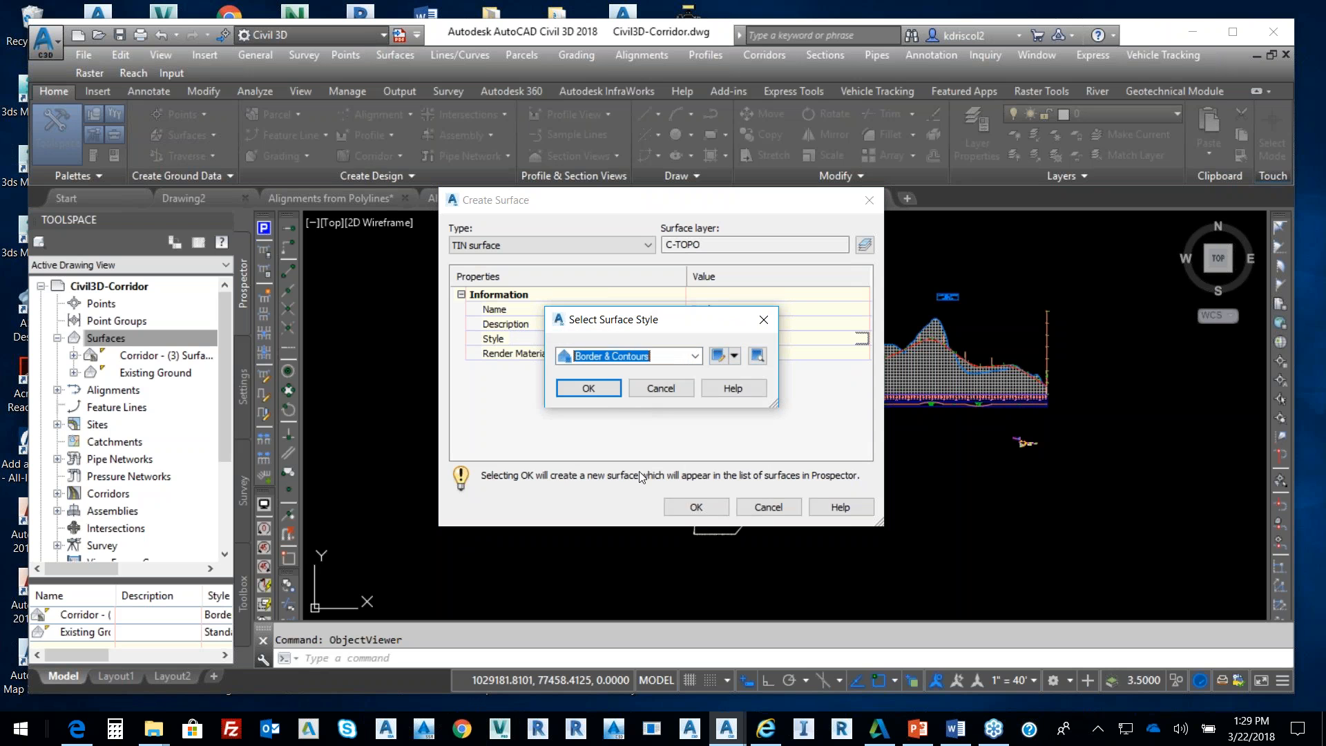
{"action": "left_click", "coordinate": [617, 392]}
{"action": "left_click", "coordinate": [695, 507]}
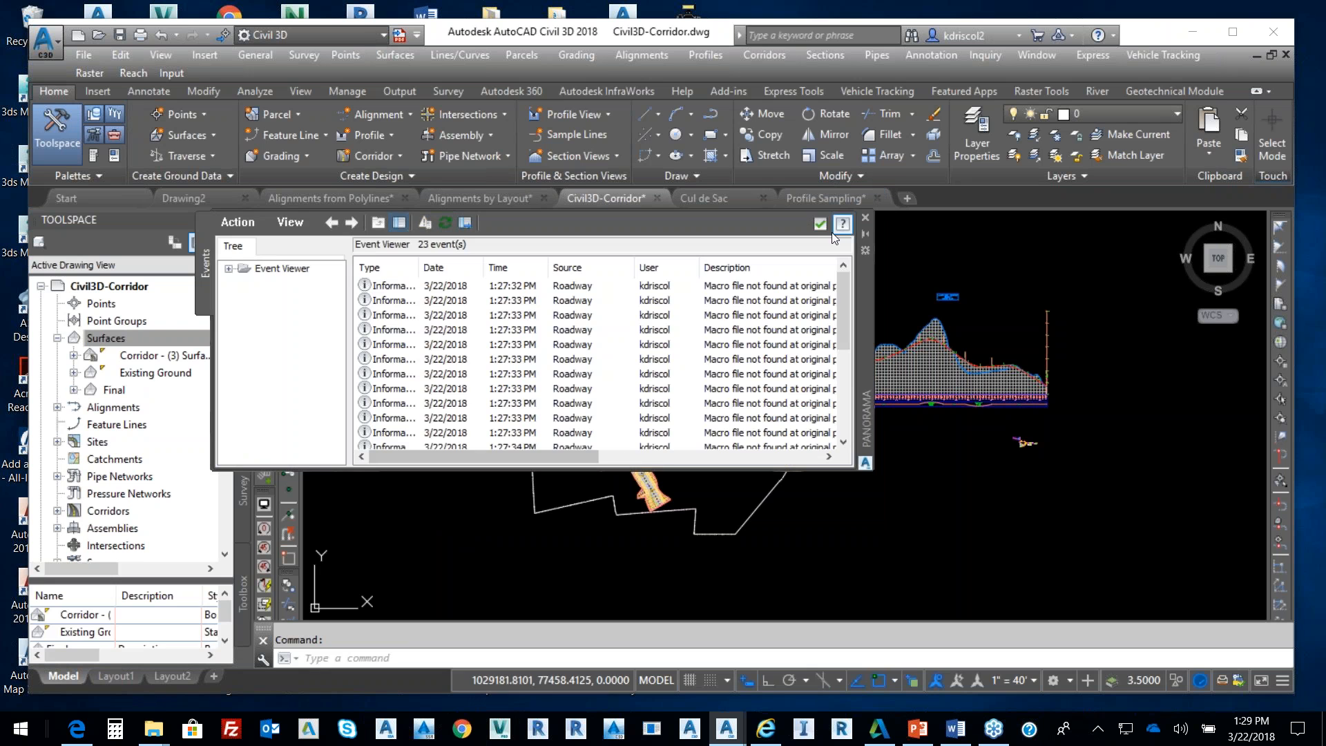
{"action": "left_click", "coordinate": [820, 222]}
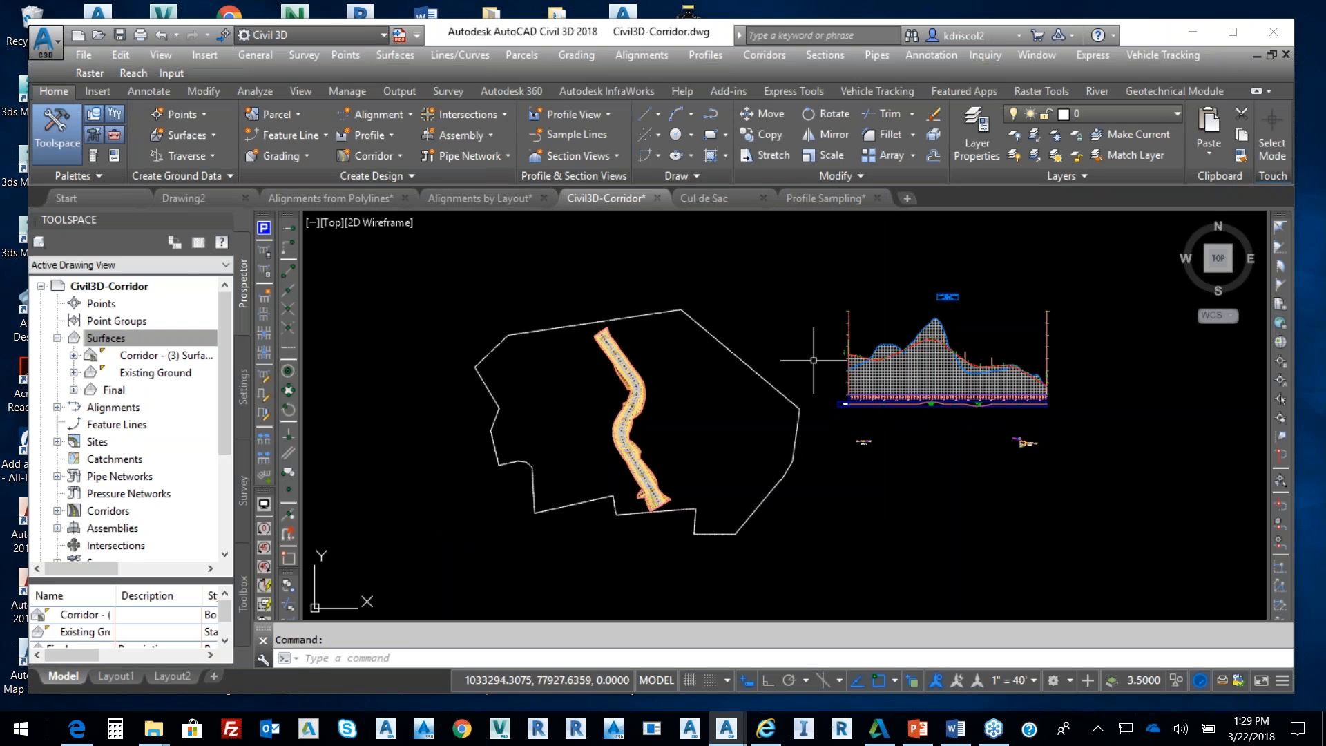
{"action": "left_click", "coordinate": [73, 390]}
Paste the Existing Ground and Corridor - (3) surfaces into Final
{"action": "scroll", "coordinate": [141, 448], "scroll_direction": "down", "scroll_amount": 1}
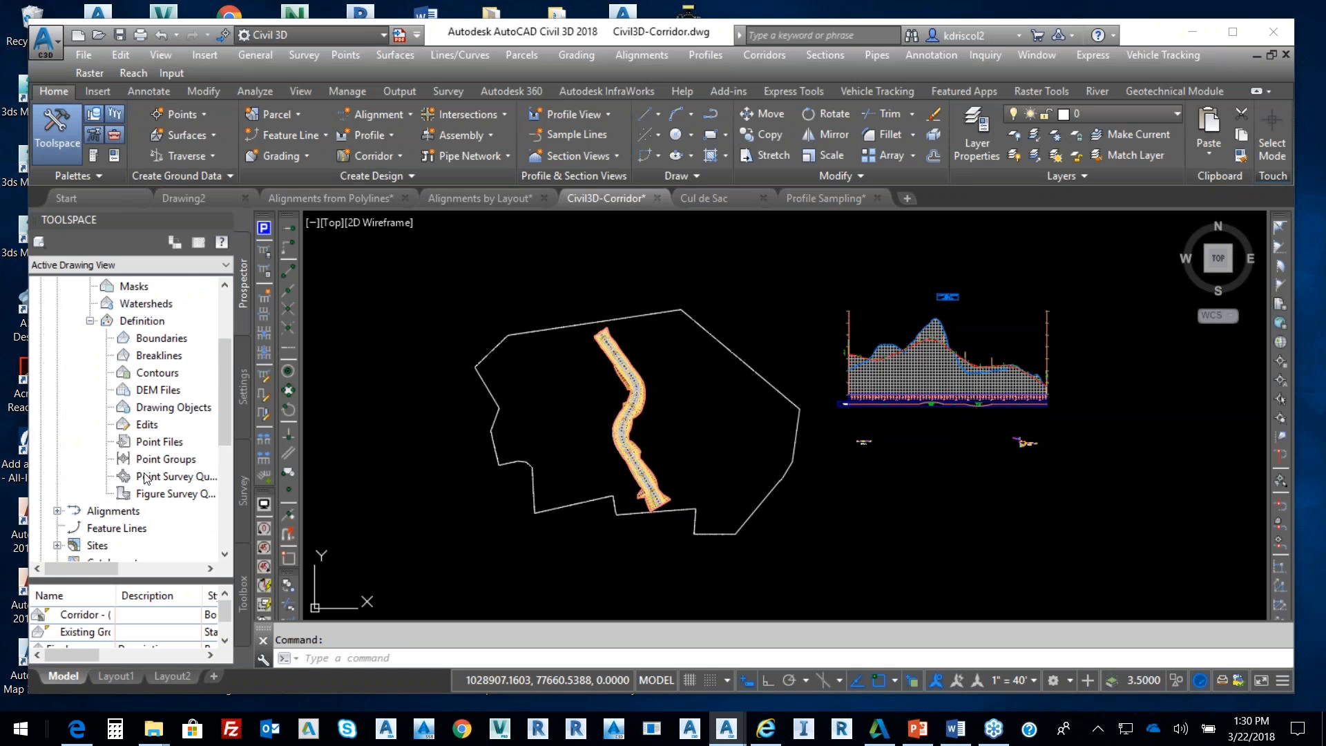
{"action": "right_click", "coordinate": [146, 424]}
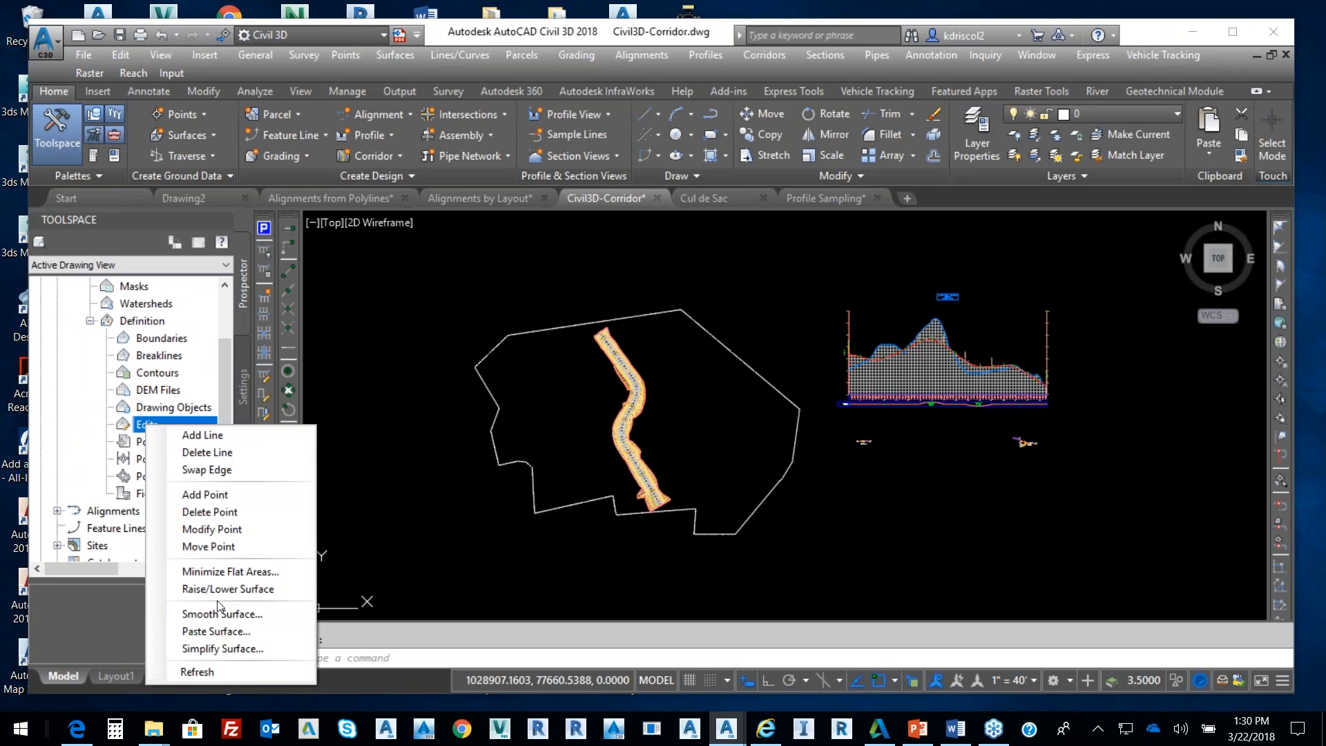
{"action": "left_click", "coordinate": [215, 631]}
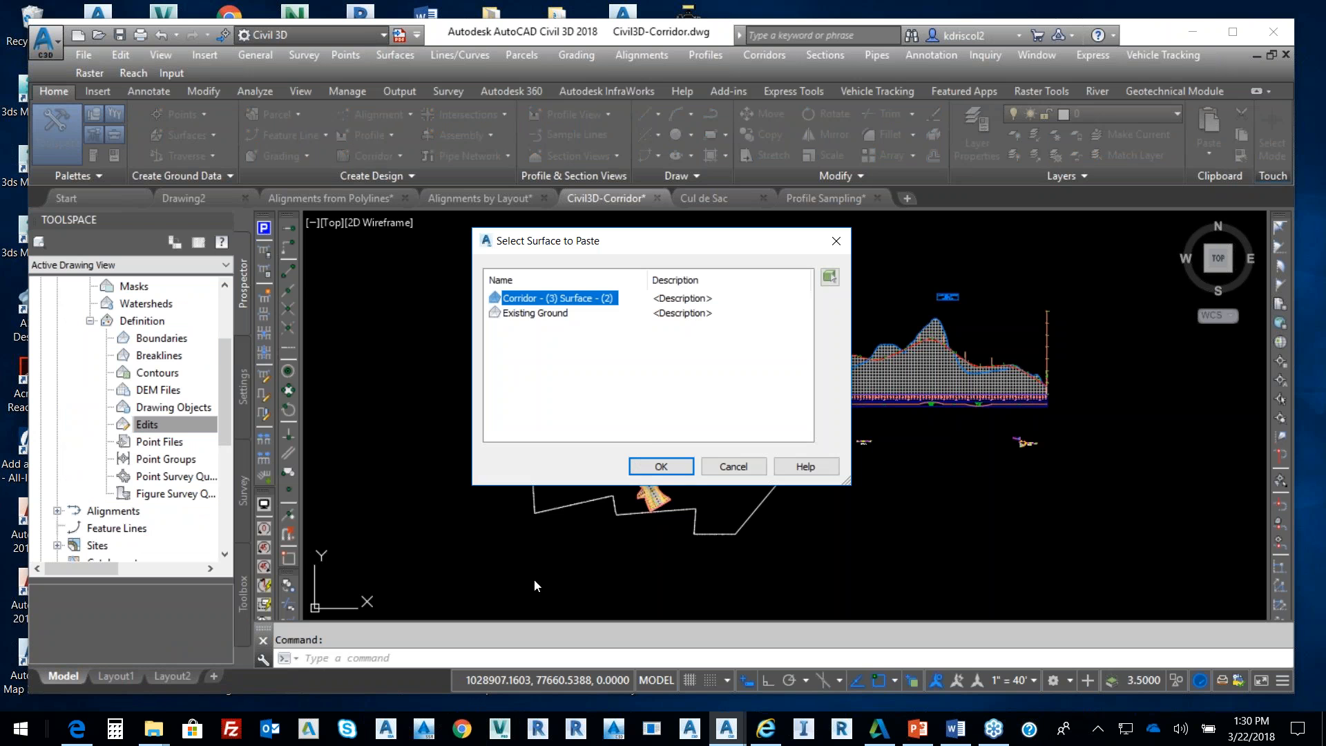
{"action": "left_click", "coordinate": [543, 314]}
{"action": "left_click", "coordinate": [660, 462]}
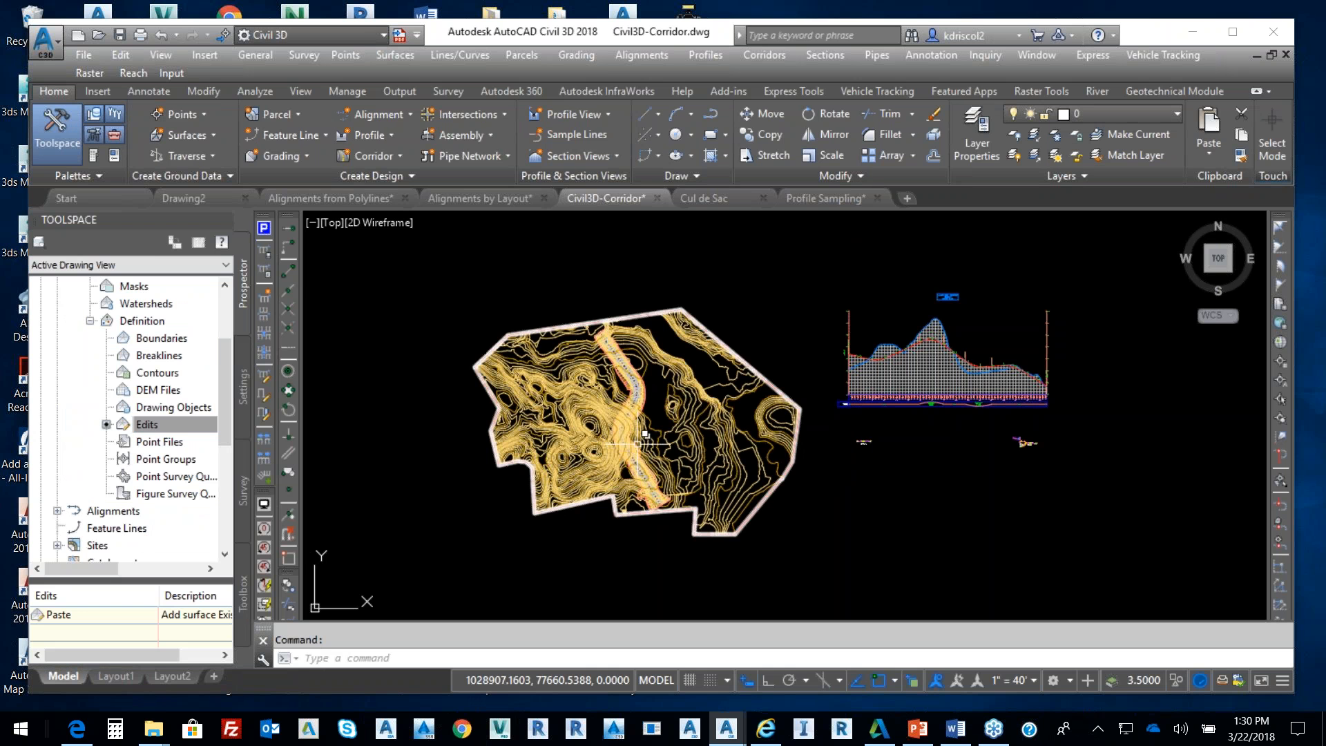
{"action": "right_click", "coordinate": [166, 426]}
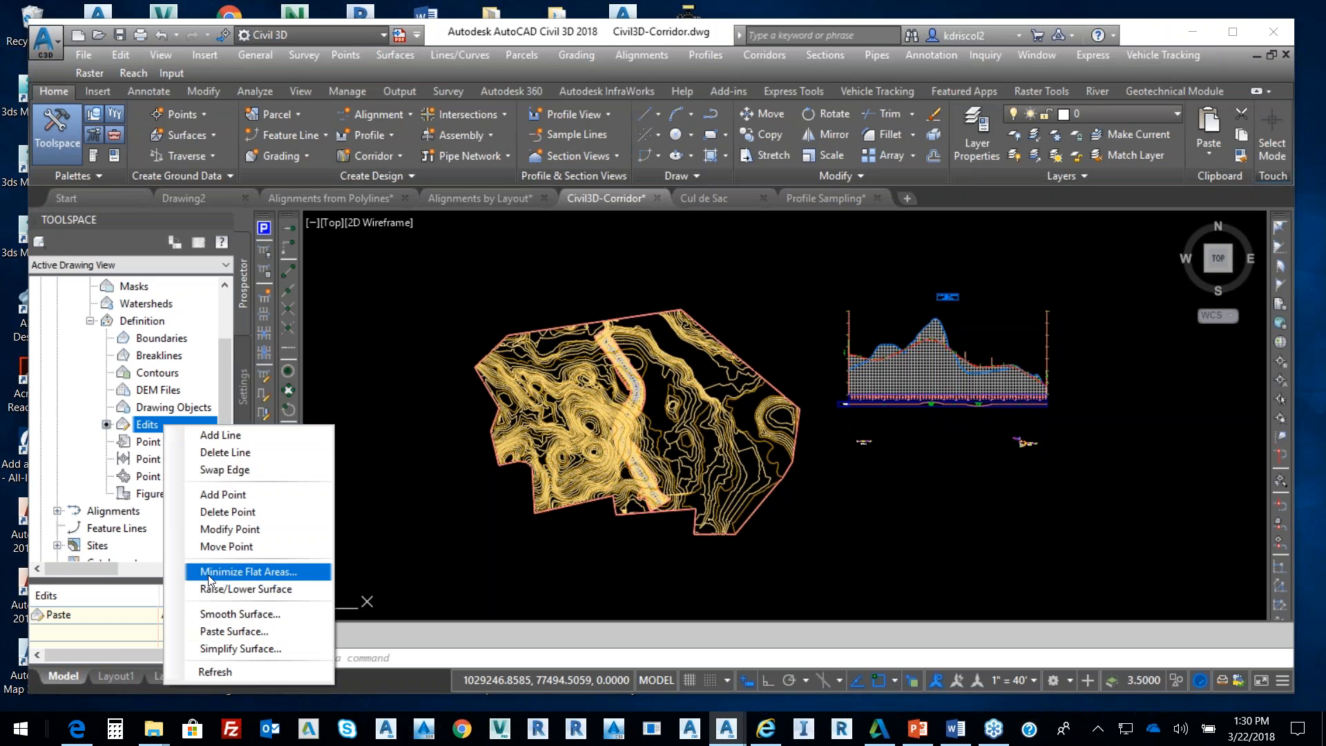
{"action": "left_click", "coordinate": [243, 633]}
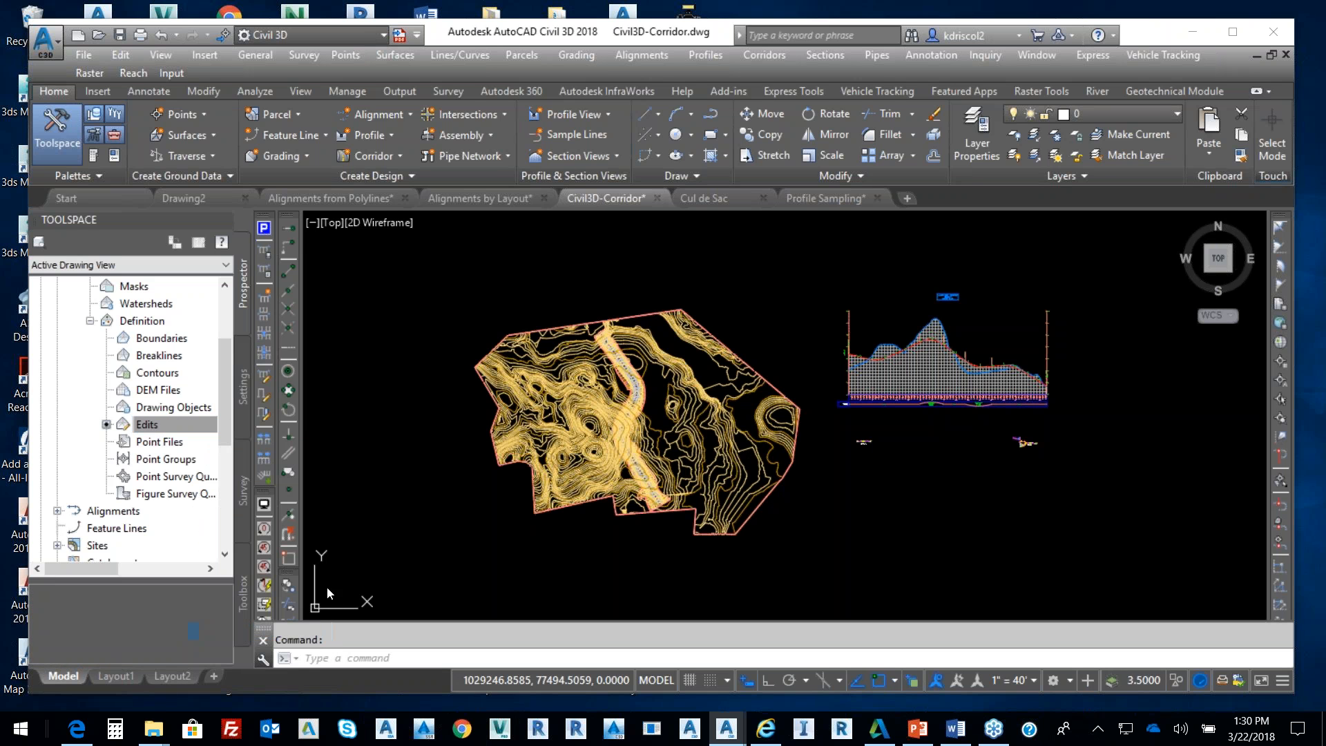
{"action": "left_click", "coordinate": [657, 466]}
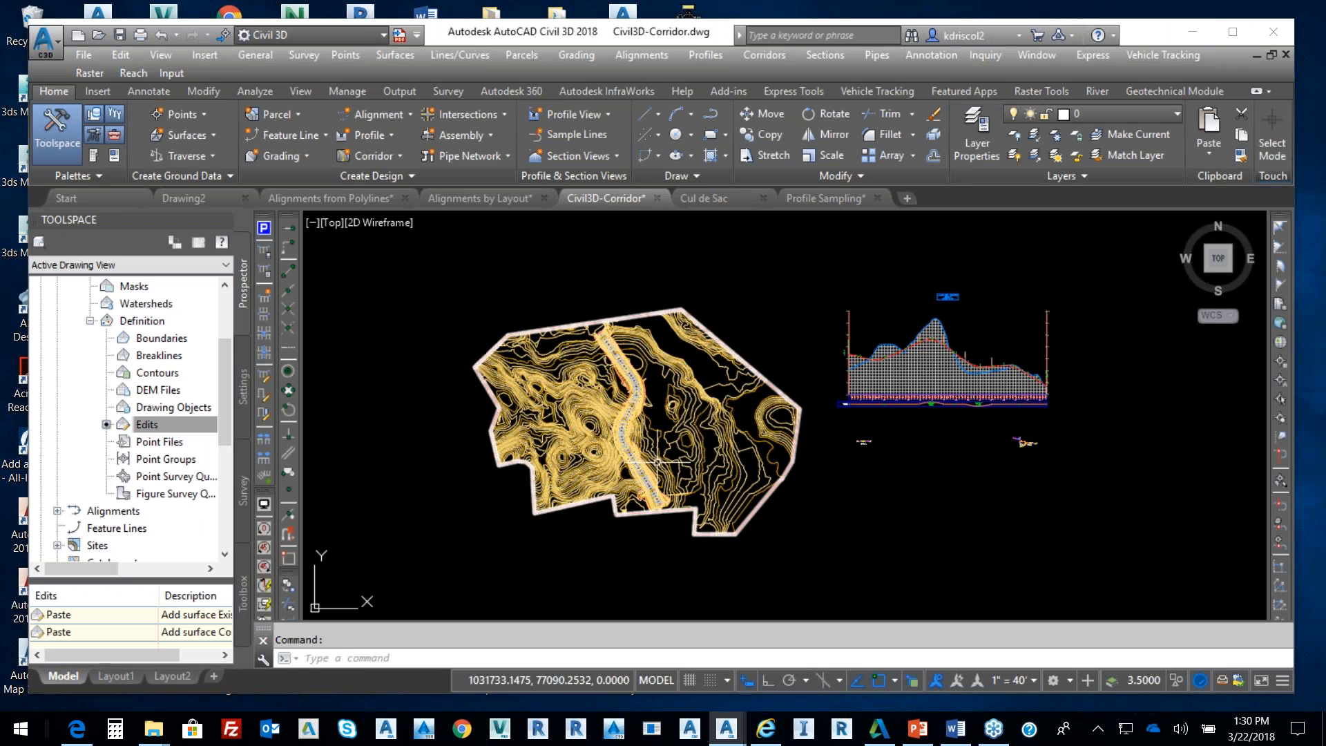
Open the Final surface in the Object Viewer and tilt the 3D view
{"action": "left_click", "coordinate": [696, 420]}
{"action": "right_click", "coordinate": [700, 419]}
{"action": "left_click", "coordinate": [790, 656]}
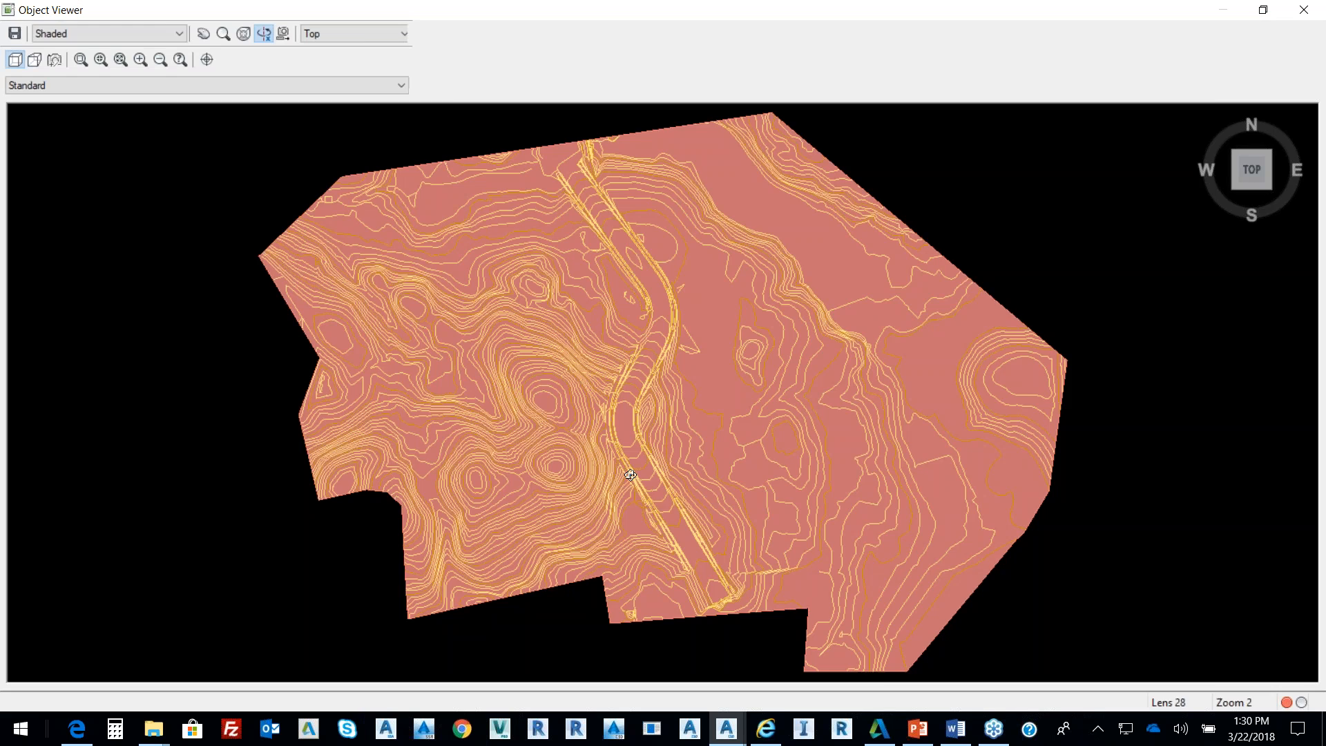
{"action": "left_click_drag", "start_coordinate": [630, 475], "coordinate": [598, 304]}
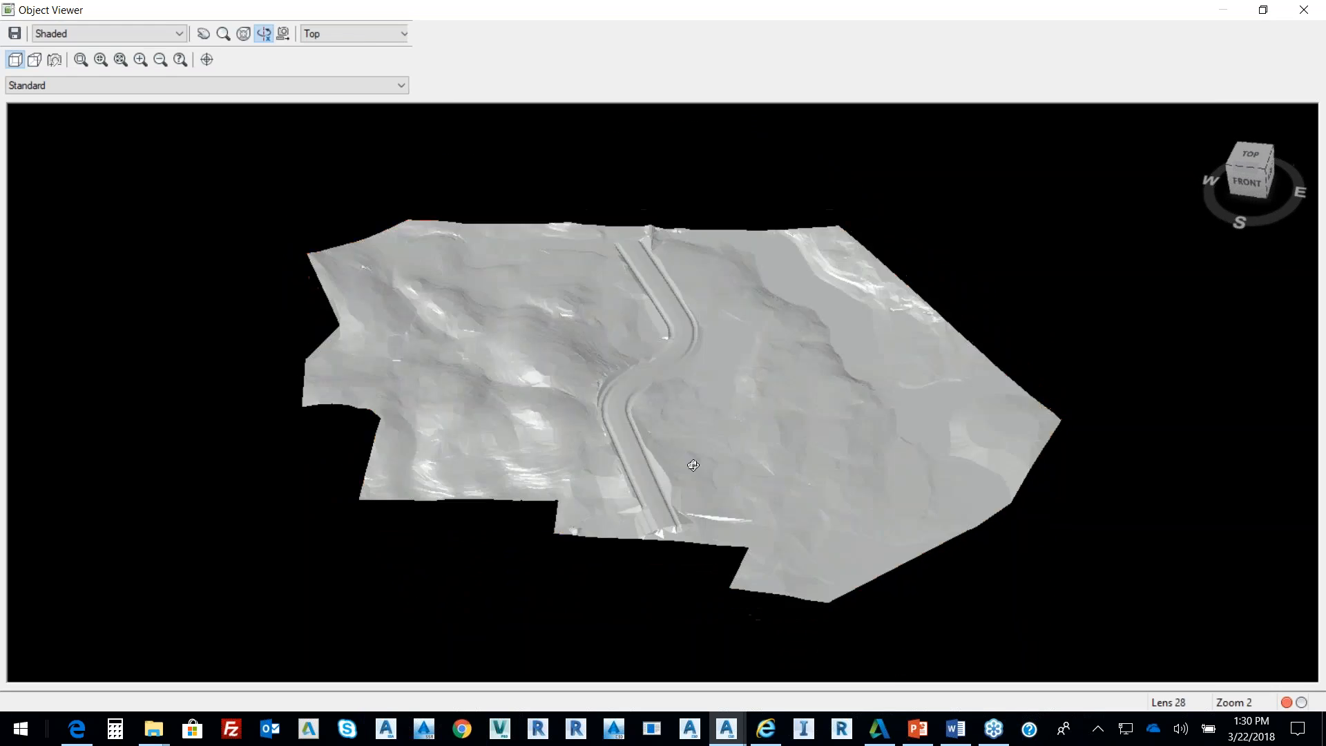
Orbit to an oblique view of the road cut, then close the Object Viewer
{"action": "scroll", "coordinate": [693, 465], "scroll_direction": "up", "scroll_amount": 5}
{"action": "left_click_drag", "start_coordinate": [672, 429], "coordinate": [567, 439]}
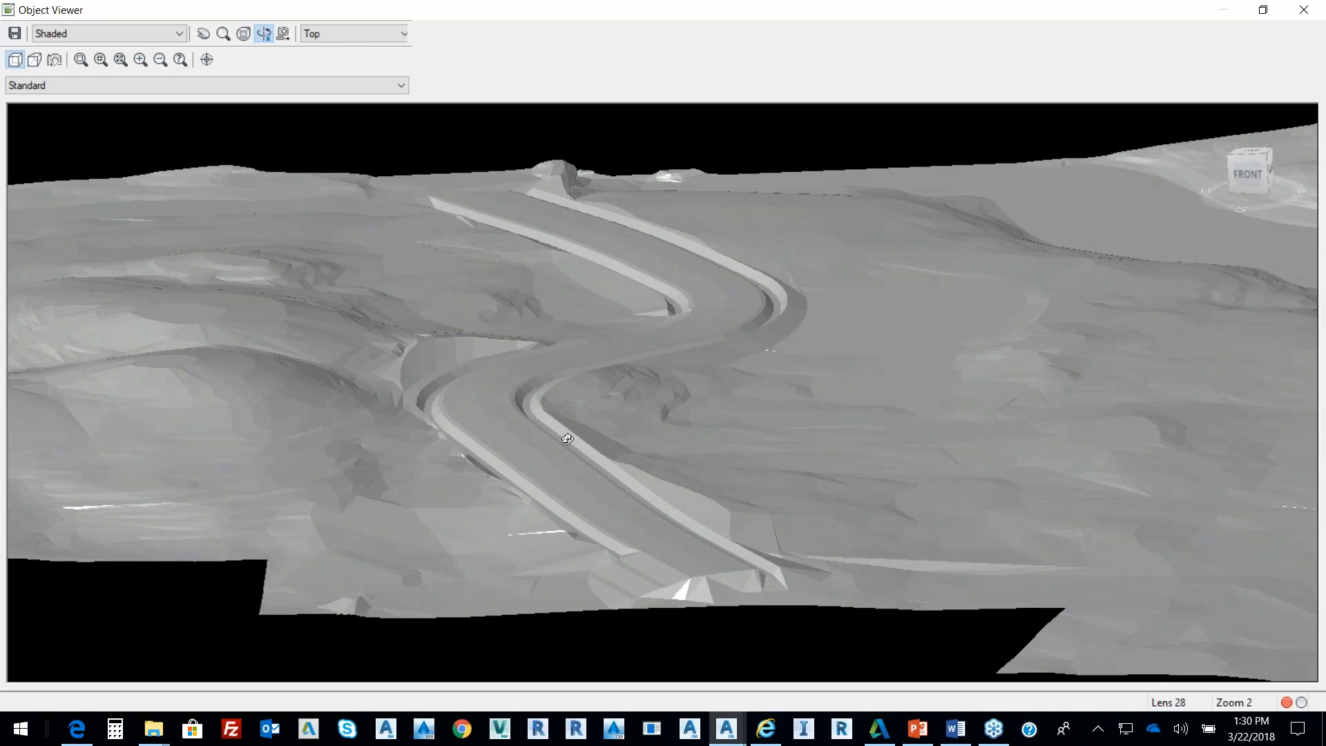
{"action": "right_click", "coordinate": [641, 392]}
{"action": "left_click", "coordinate": [647, 401]}
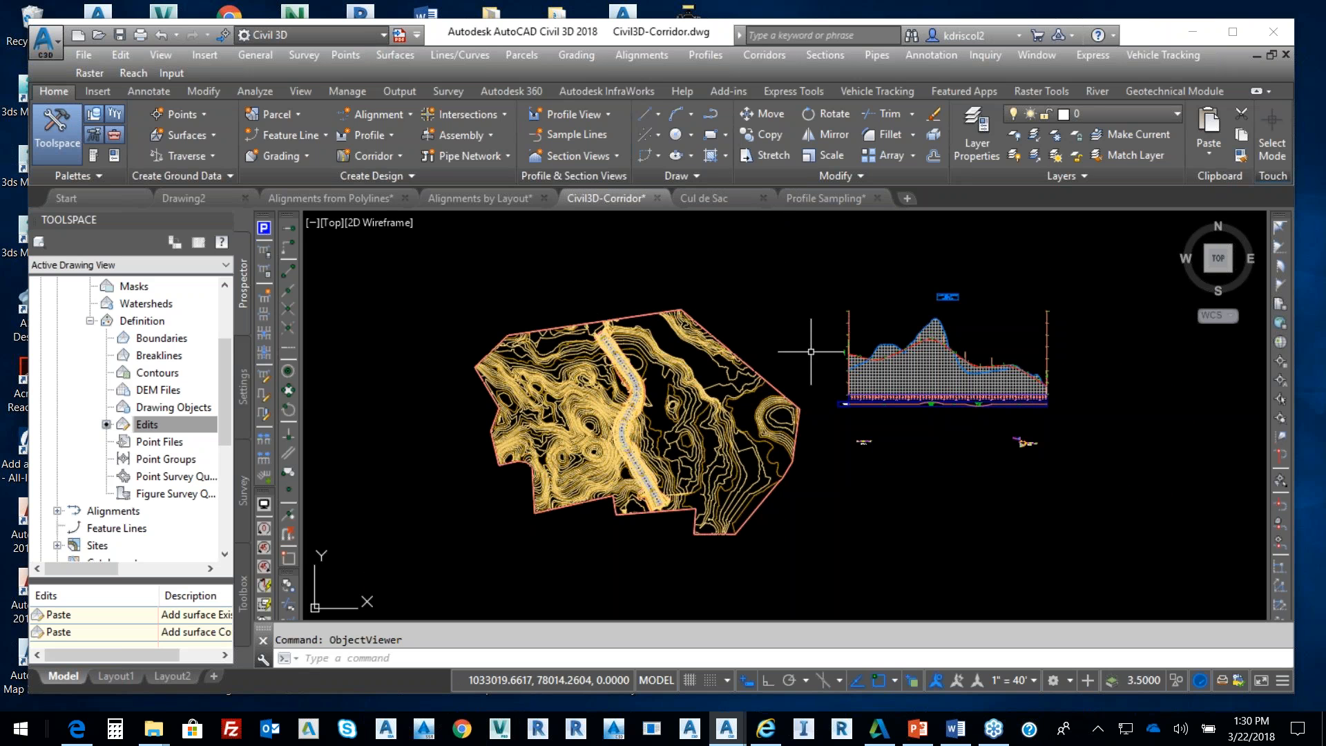
{"action": "scroll", "coordinate": [807, 353], "scroll_direction": "up", "scroll_amount": 2}
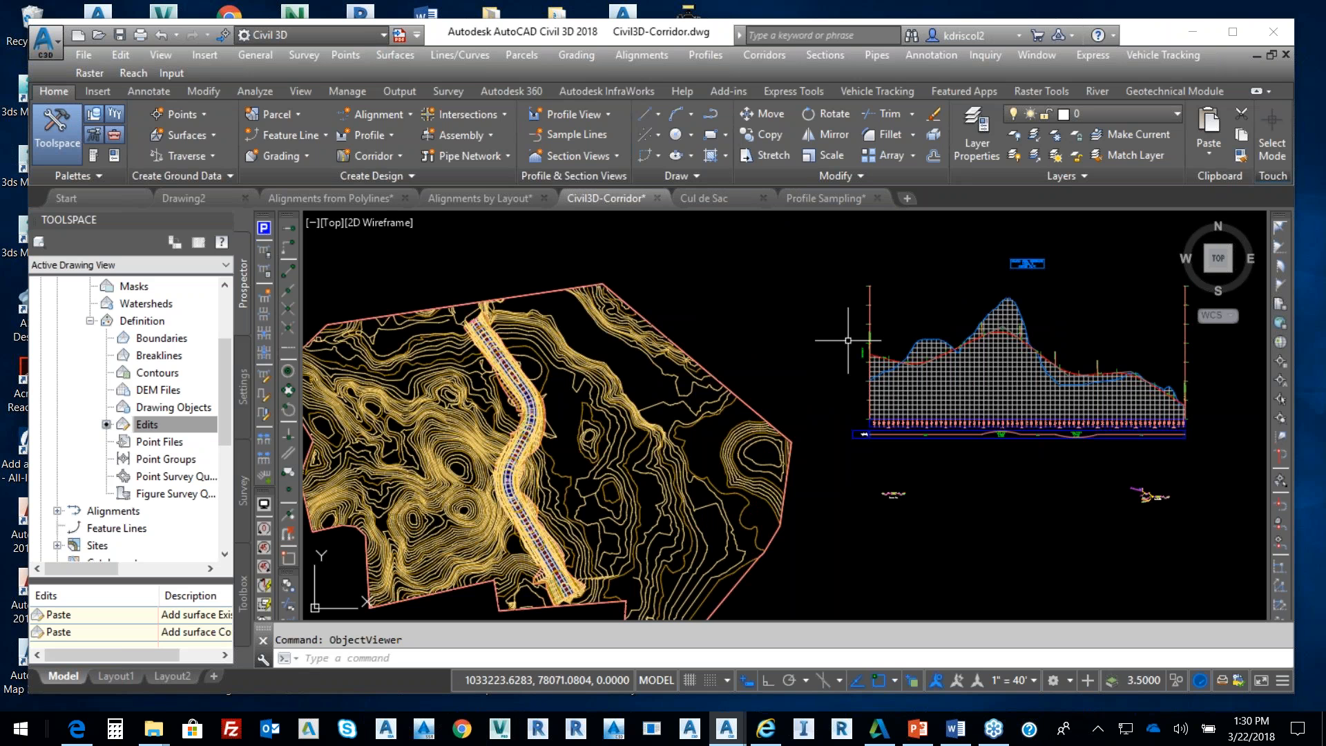
{"action": "scroll", "coordinate": [847, 334], "scroll_direction": "down", "scroll_amount": 2}
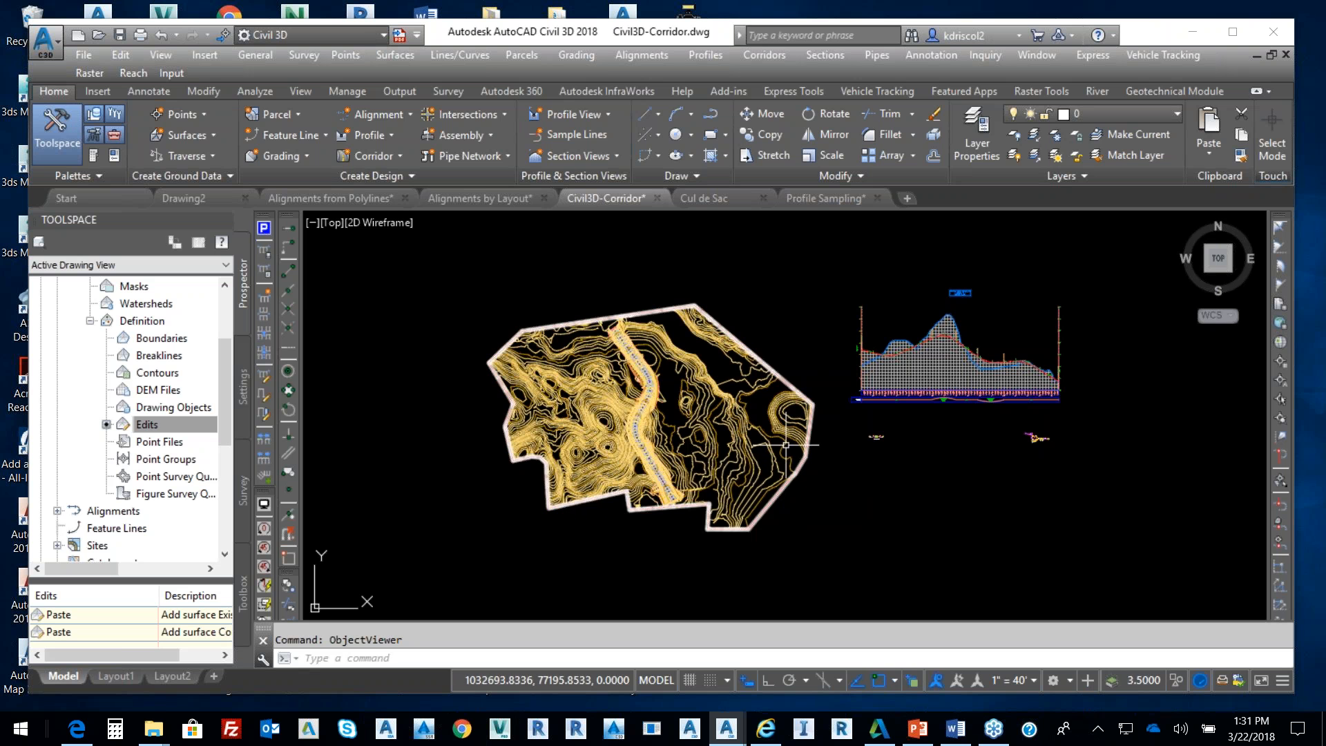
{"action": "scroll", "coordinate": [633, 422], "scroll_direction": "up", "scroll_amount": 2}
{"action": "scroll", "coordinate": [630, 424], "scroll_direction": "up", "scroll_amount": 2}
{"action": "scroll", "coordinate": [731, 449], "scroll_direction": "down", "scroll_amount": 4}
{"action": "middle_click_drag", "start_coordinate": [882, 453], "coordinate": [650, 447]}
{"action": "scroll", "coordinate": [838, 453], "scroll_direction": "up", "scroll_amount": 6}
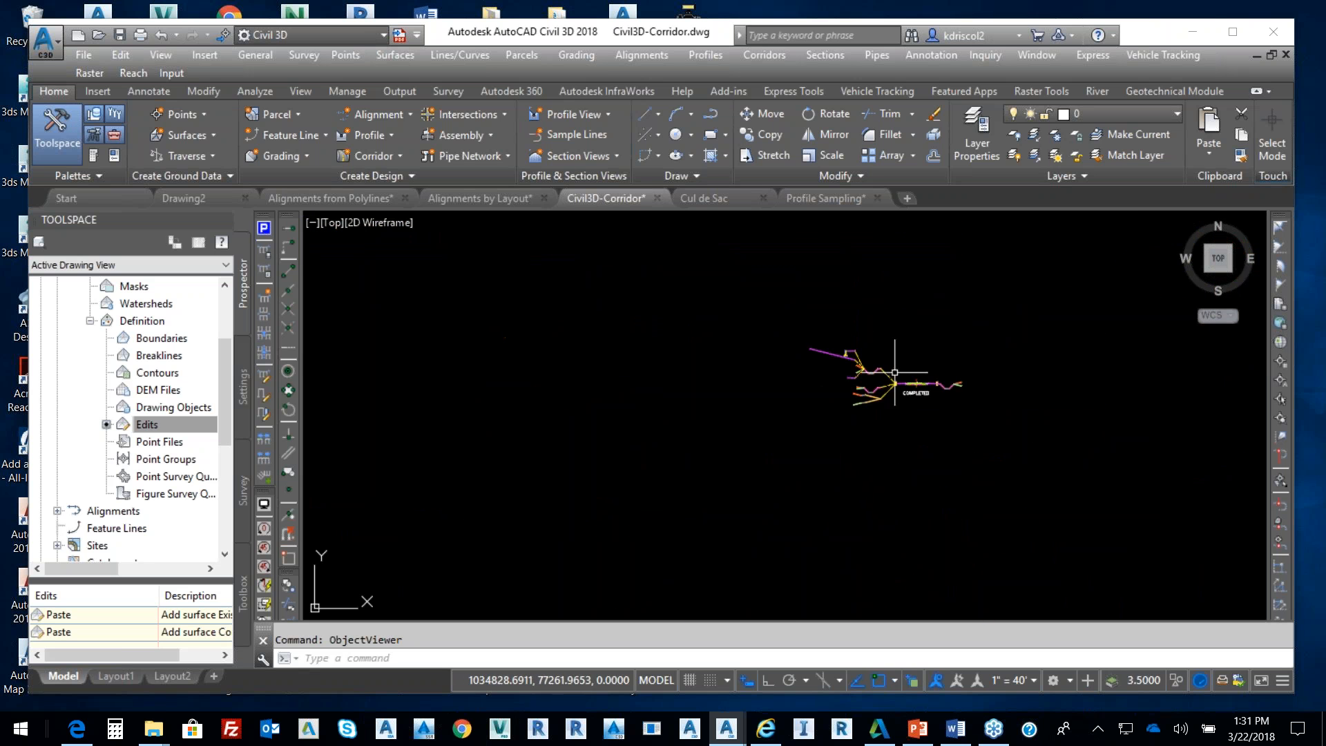
{"action": "scroll", "coordinate": [898, 377], "scroll_direction": "up", "scroll_amount": 5}
{"action": "scroll", "coordinate": [948, 399], "scroll_direction": "up", "scroll_amount": 3}
{"action": "scroll", "coordinate": [905, 387], "scroll_direction": "up", "scroll_amount": 3}
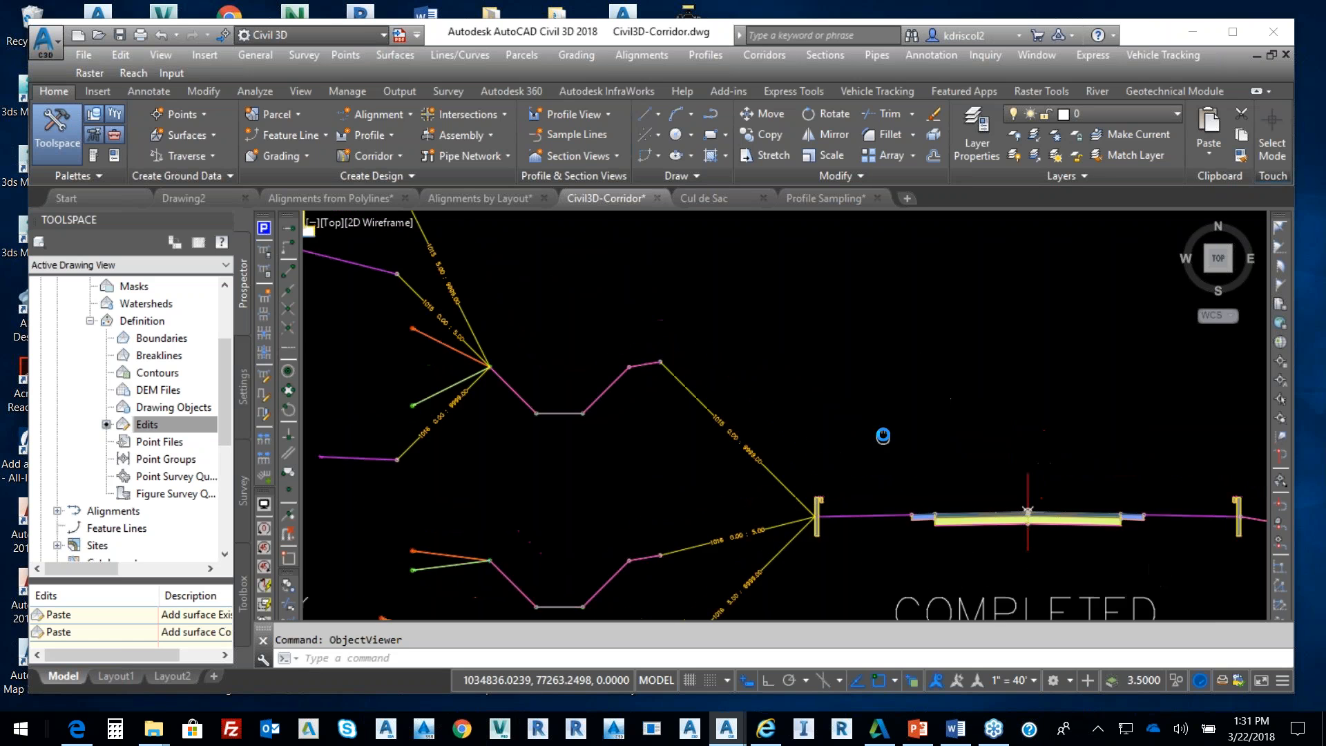
{"action": "scroll", "coordinate": [767, 442], "scroll_direction": "up", "scroll_amount": 2}
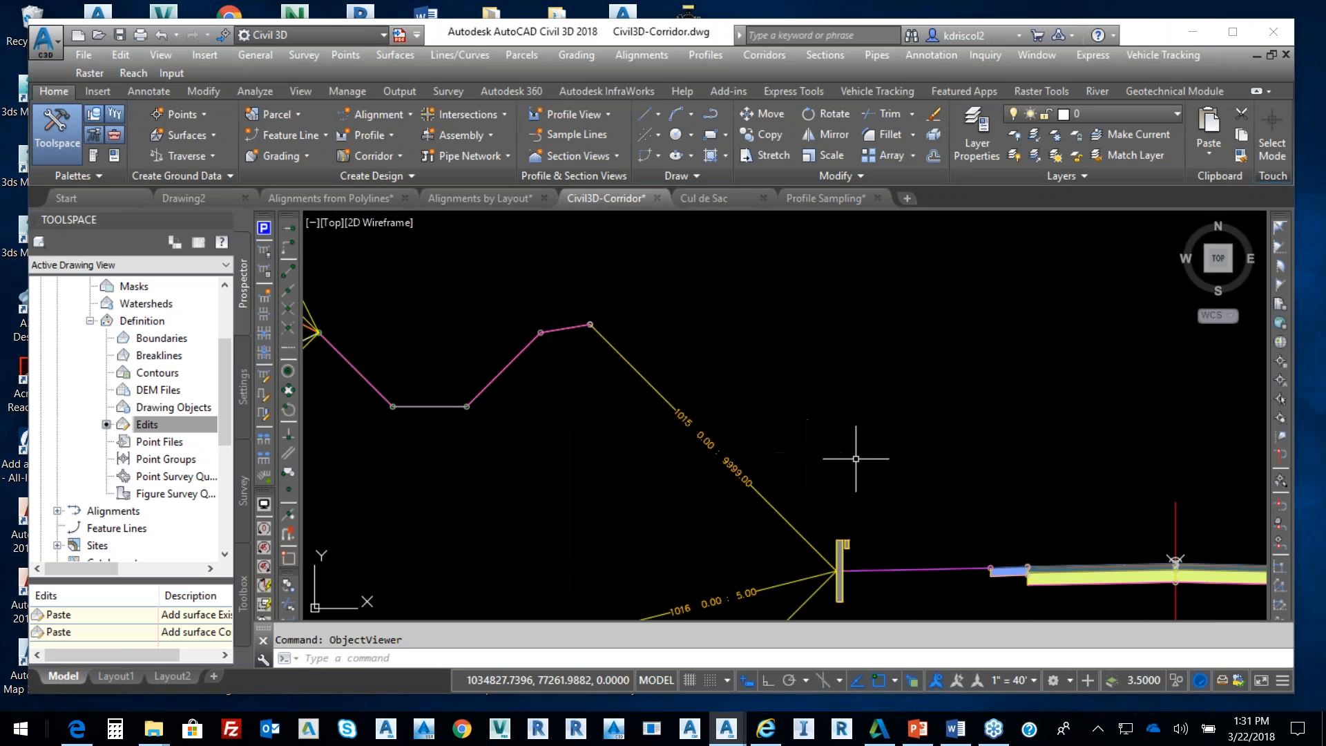
{"action": "scroll", "coordinate": [876, 535], "scroll_direction": "down", "scroll_amount": 2}
{"action": "middle_click_drag", "start_coordinate": [510, 335], "coordinate": [795, 493]}
{"action": "scroll", "coordinate": [641, 414], "scroll_direction": "up", "scroll_amount": 4}
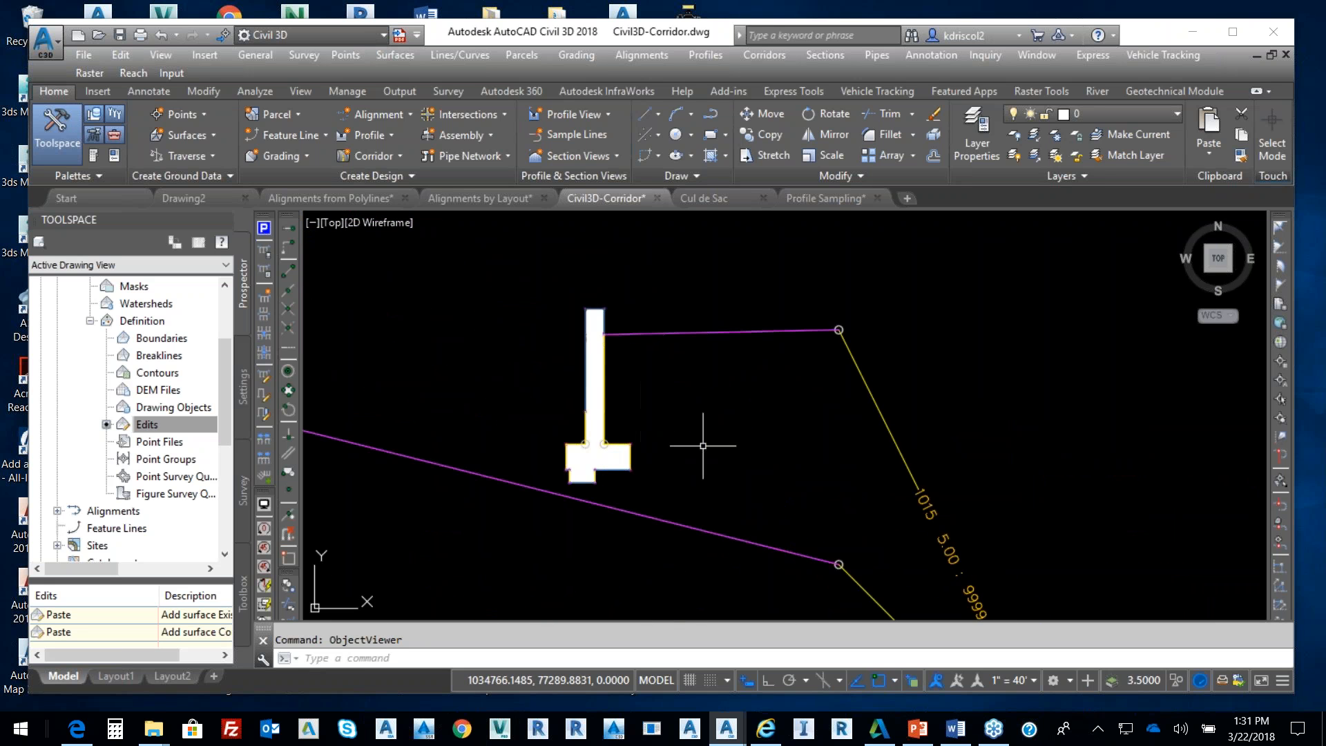
{"action": "scroll", "coordinate": [694, 438], "scroll_direction": "down", "scroll_amount": 6}
{"action": "middle_click_drag", "start_coordinate": [773, 481], "coordinate": [732, 442]}
{"action": "scroll", "coordinate": [711, 444], "scroll_direction": "up", "scroll_amount": 3}
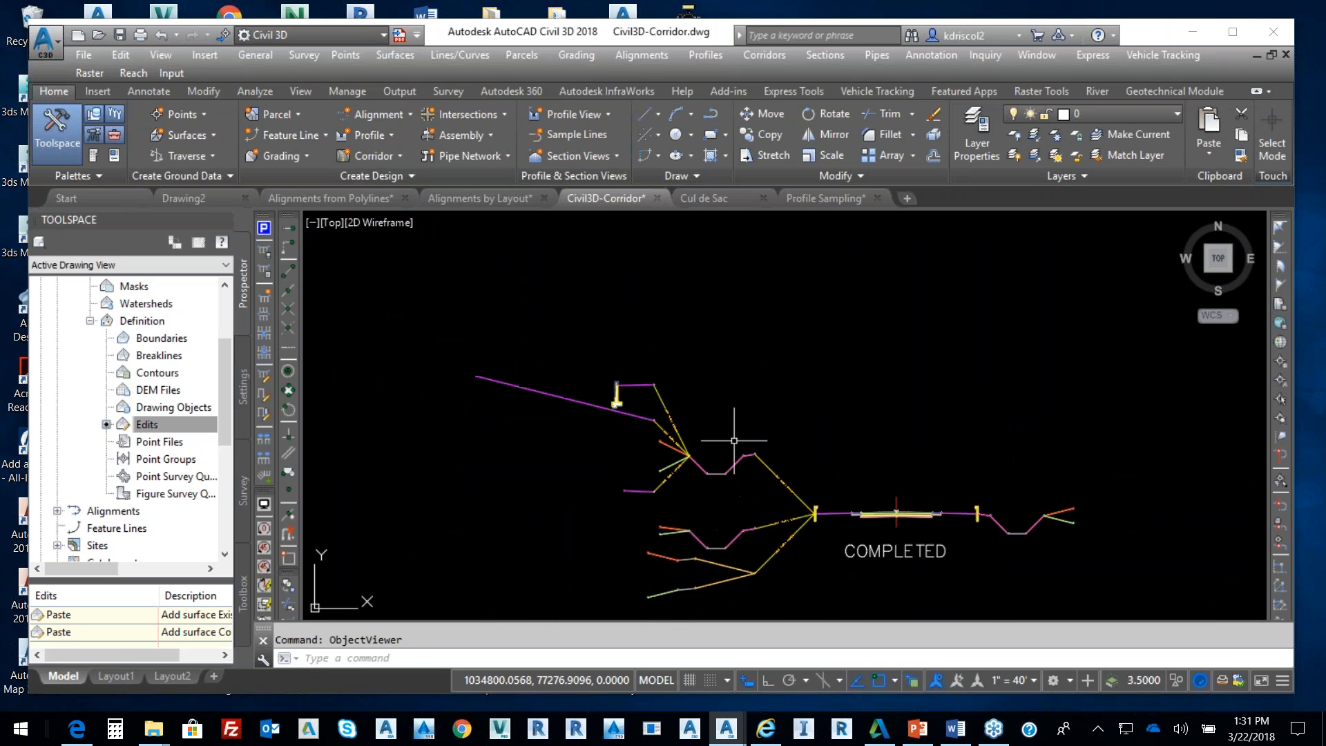
{"action": "scroll", "coordinate": [635, 411], "scroll_direction": "down", "scroll_amount": 6}
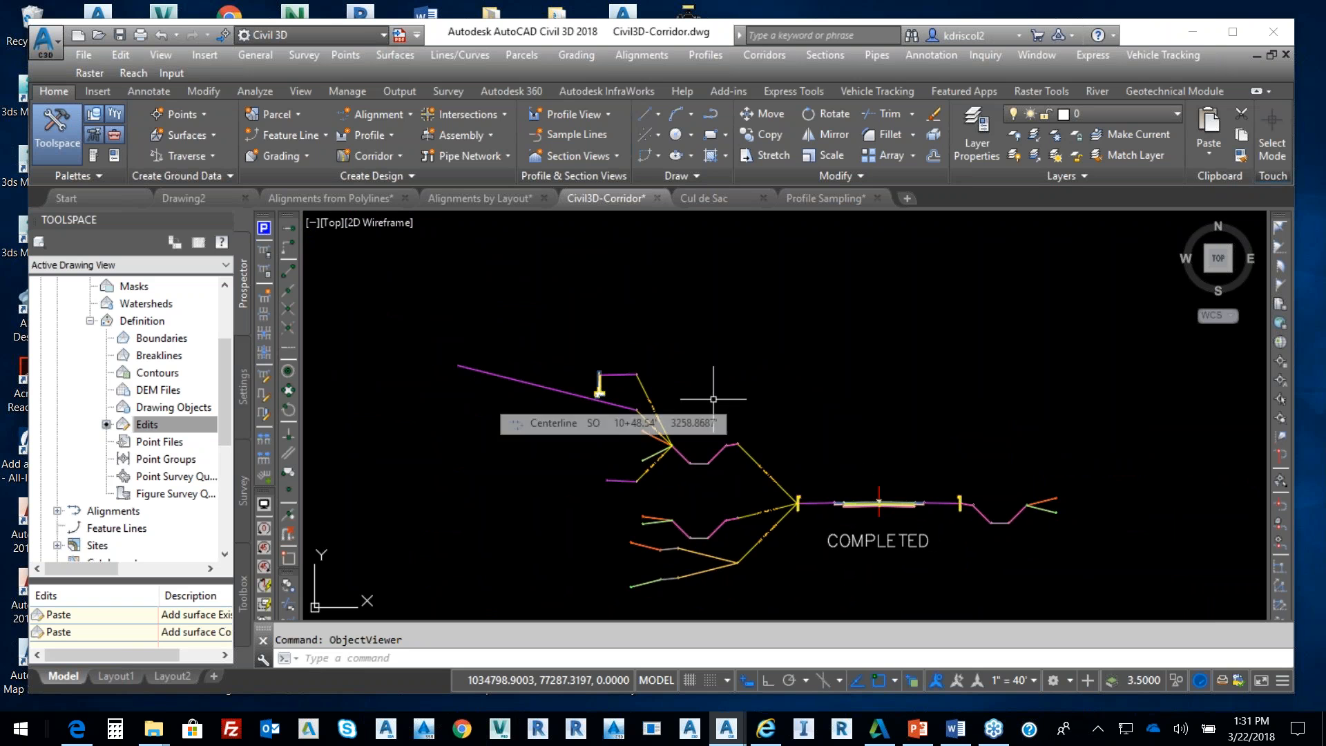
{"action": "middle_click_drag", "start_coordinate": [588, 404], "coordinate": [727, 444]}
{"action": "scroll", "coordinate": [661, 446], "scroll_direction": "down", "scroll_amount": 2}
{"action": "middle_click_drag", "start_coordinate": [527, 455], "coordinate": [828, 461]}
{"action": "scroll", "coordinate": [815, 461], "scroll_direction": "down", "scroll_amount": 2}
{"action": "scroll", "coordinate": [636, 453], "scroll_direction": "up", "scroll_amount": 5}
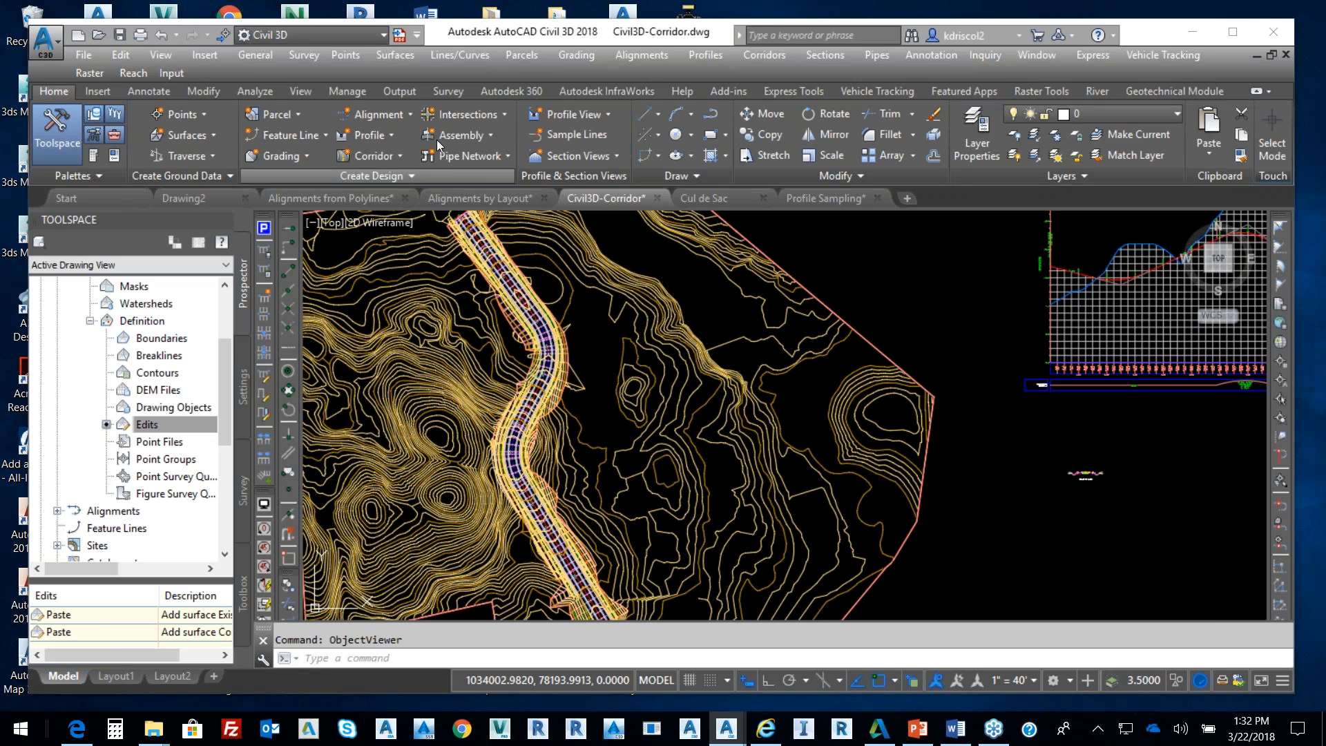
{"action": "left_click", "coordinate": [385, 114]}
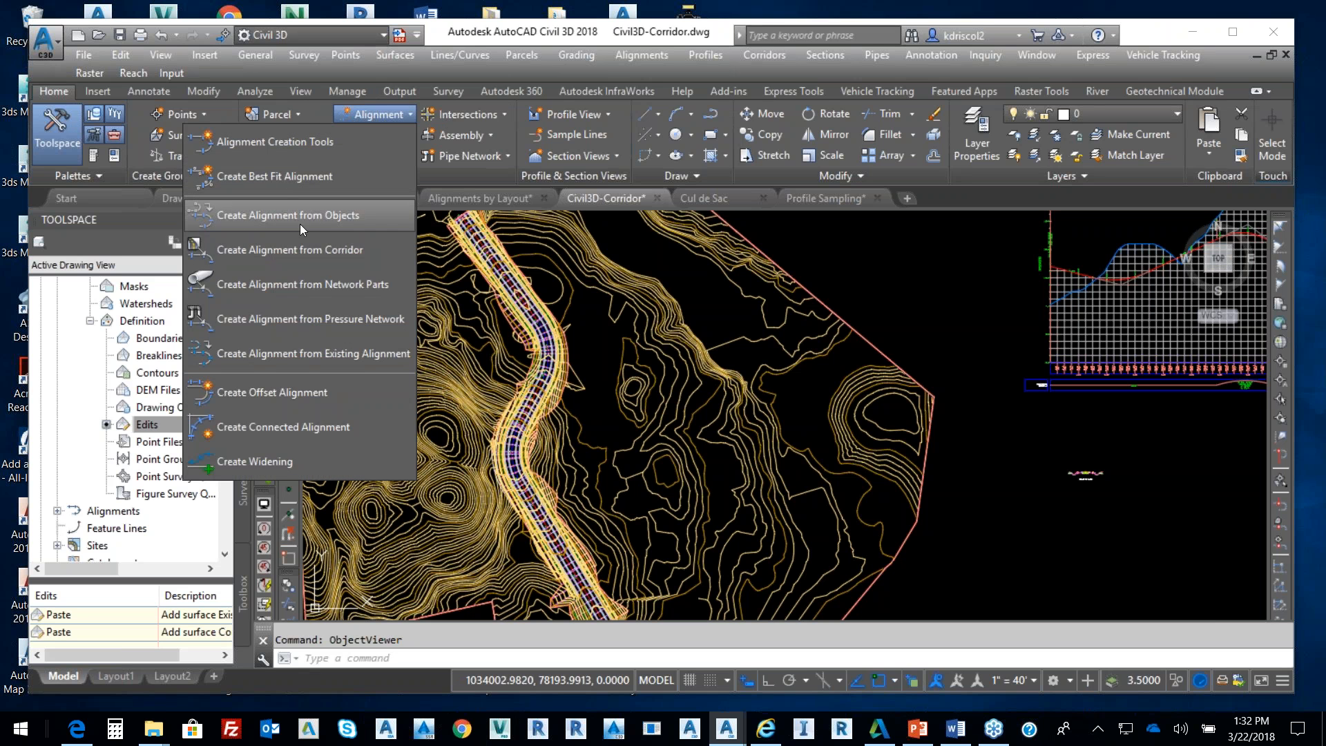
{"action": "left_click", "coordinate": [630, 52]}
{"action": "left_click", "coordinate": [639, 50]}
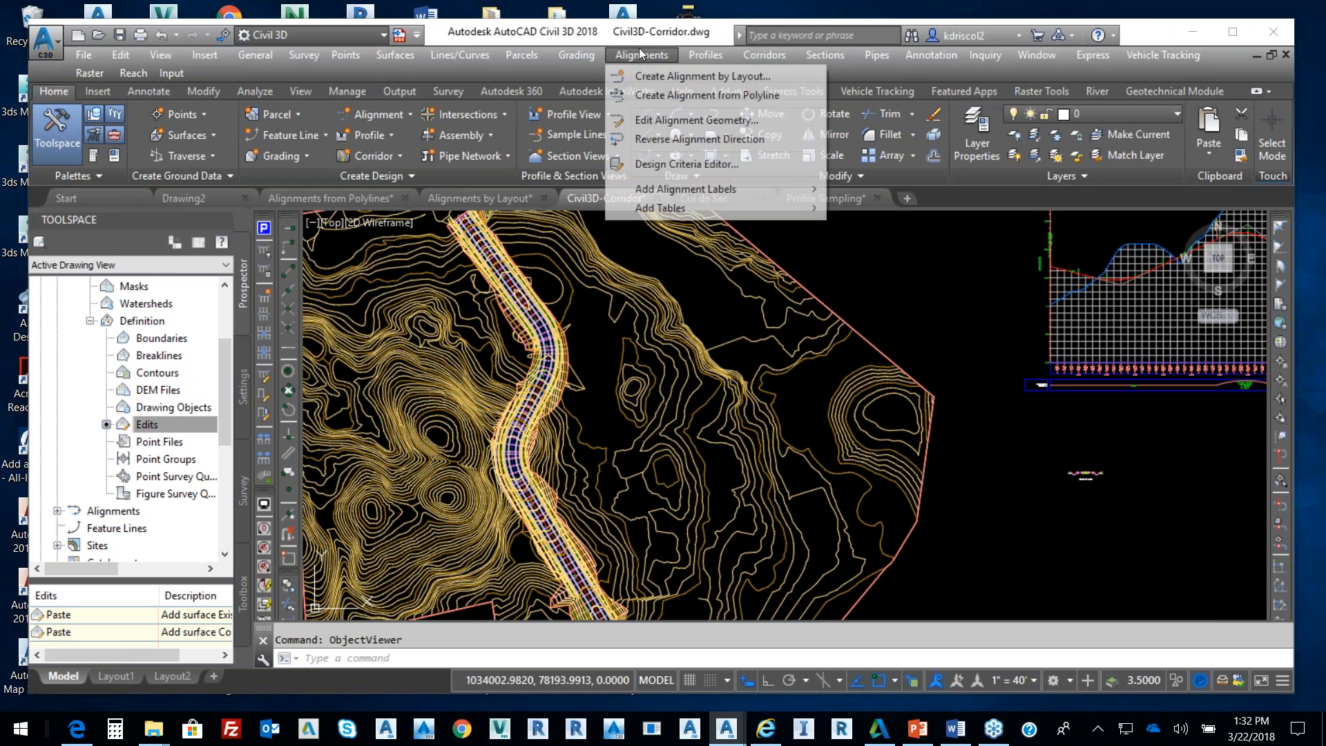
{"action": "left_click", "coordinate": [693, 78]}
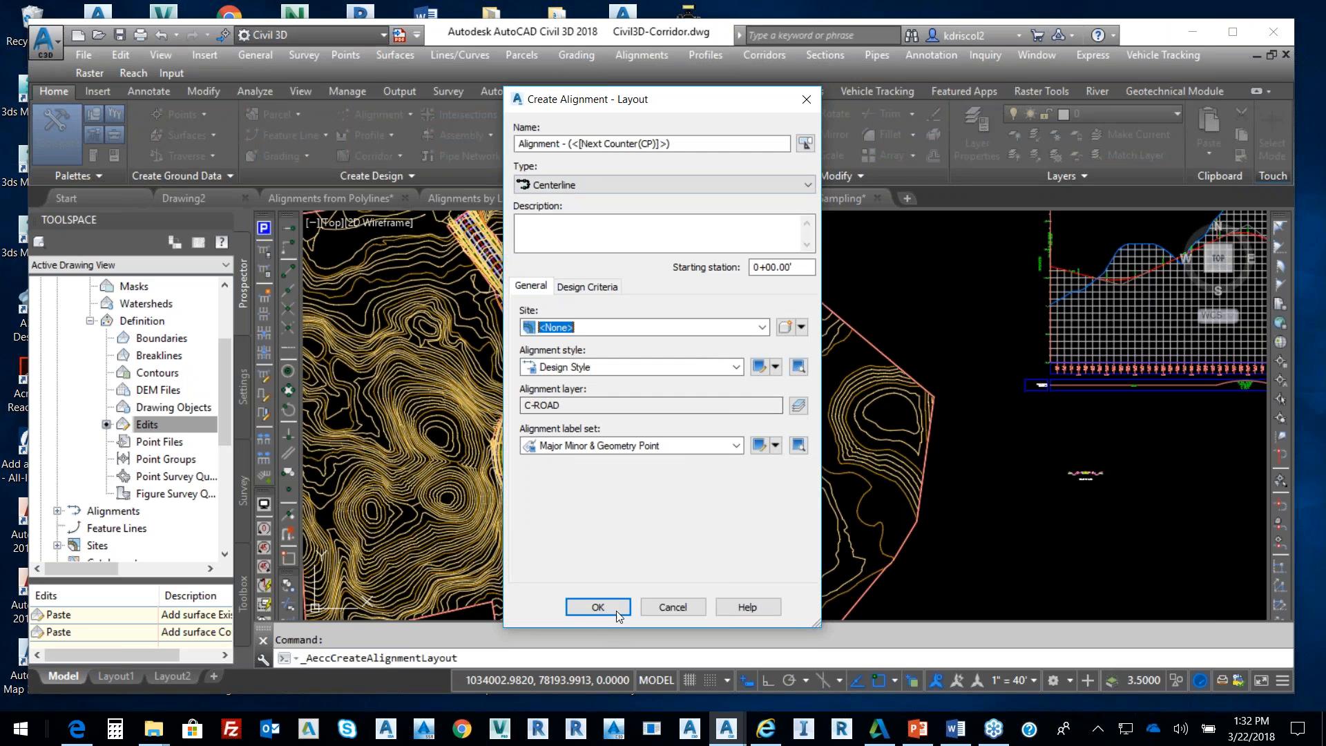
{"action": "left_click", "coordinate": [600, 608]}
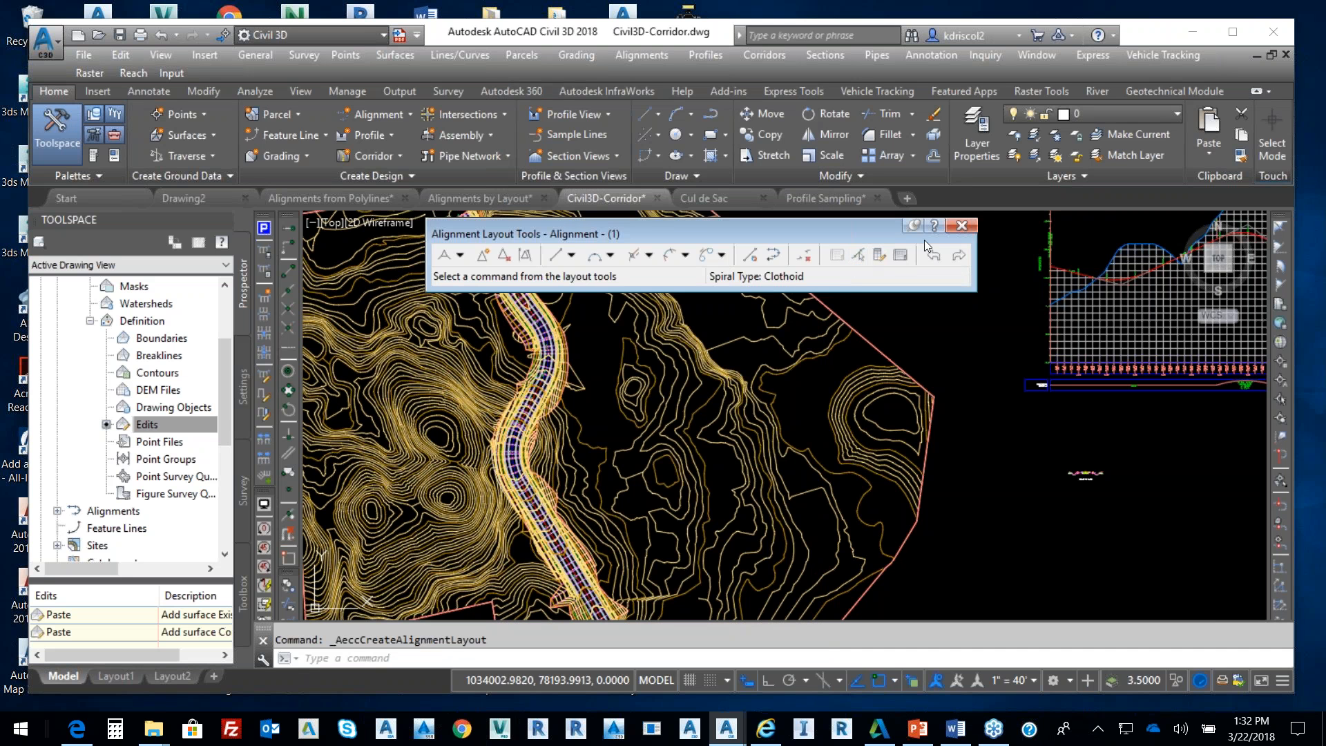
{"action": "left_click", "coordinate": [961, 226]}
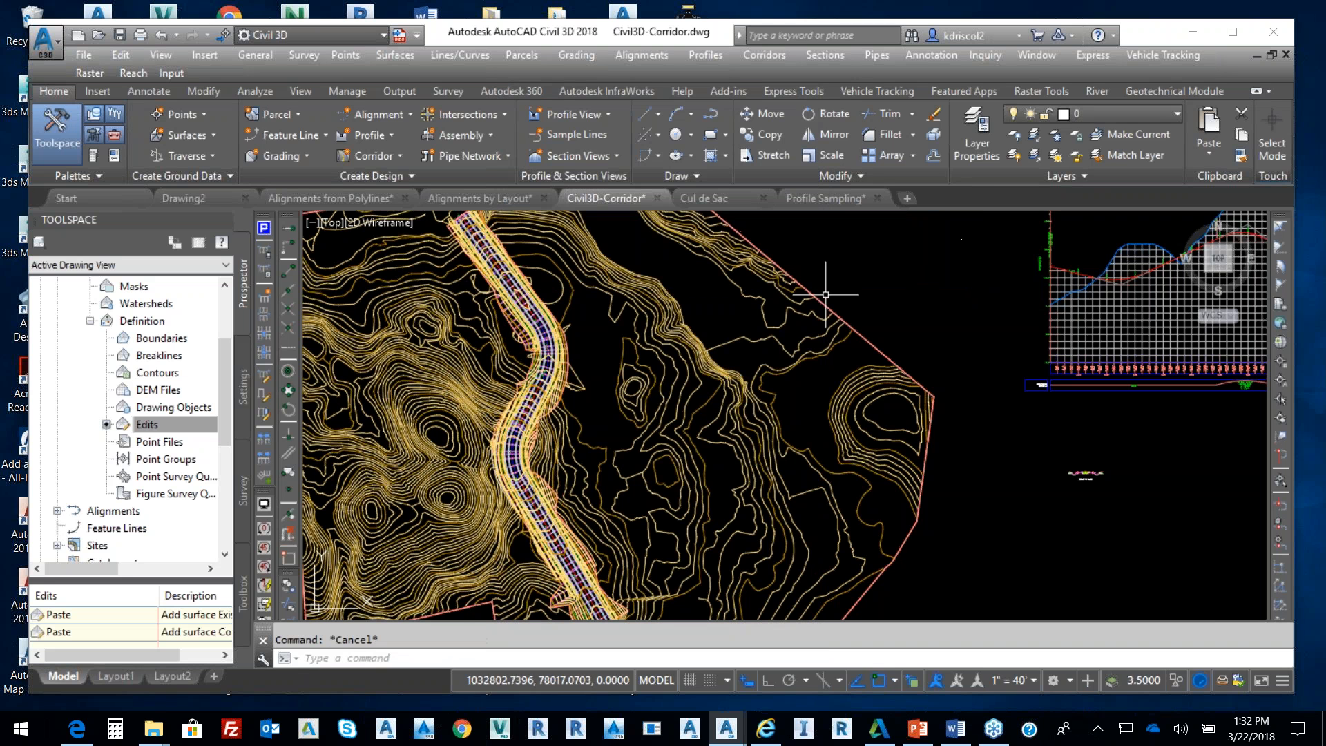
Start a LINE on the surface with a first point, then pick an angle-distance endpoint and angle
{"action": "scroll", "coordinate": [726, 345], "scroll_direction": "up", "scroll_amount": 2}
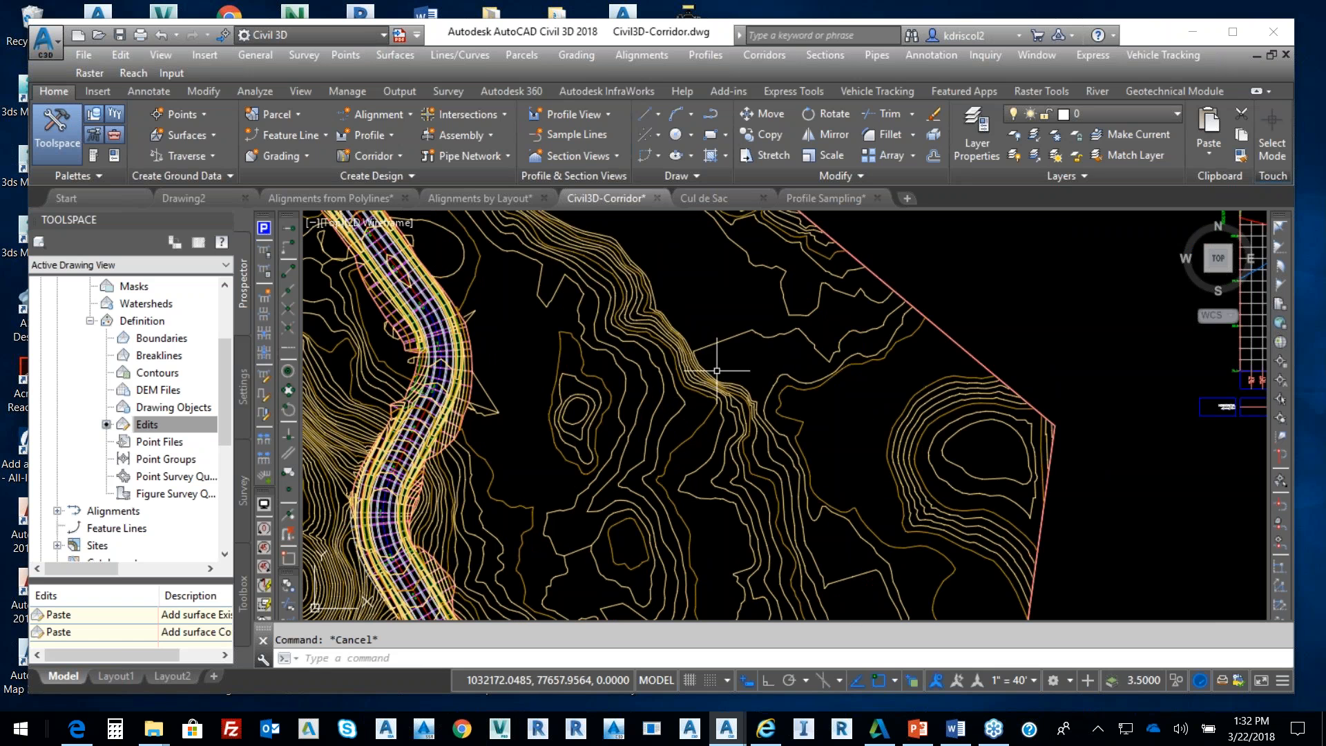
{"action": "type", "text": "l"}
{"action": "key", "text": "Return"}
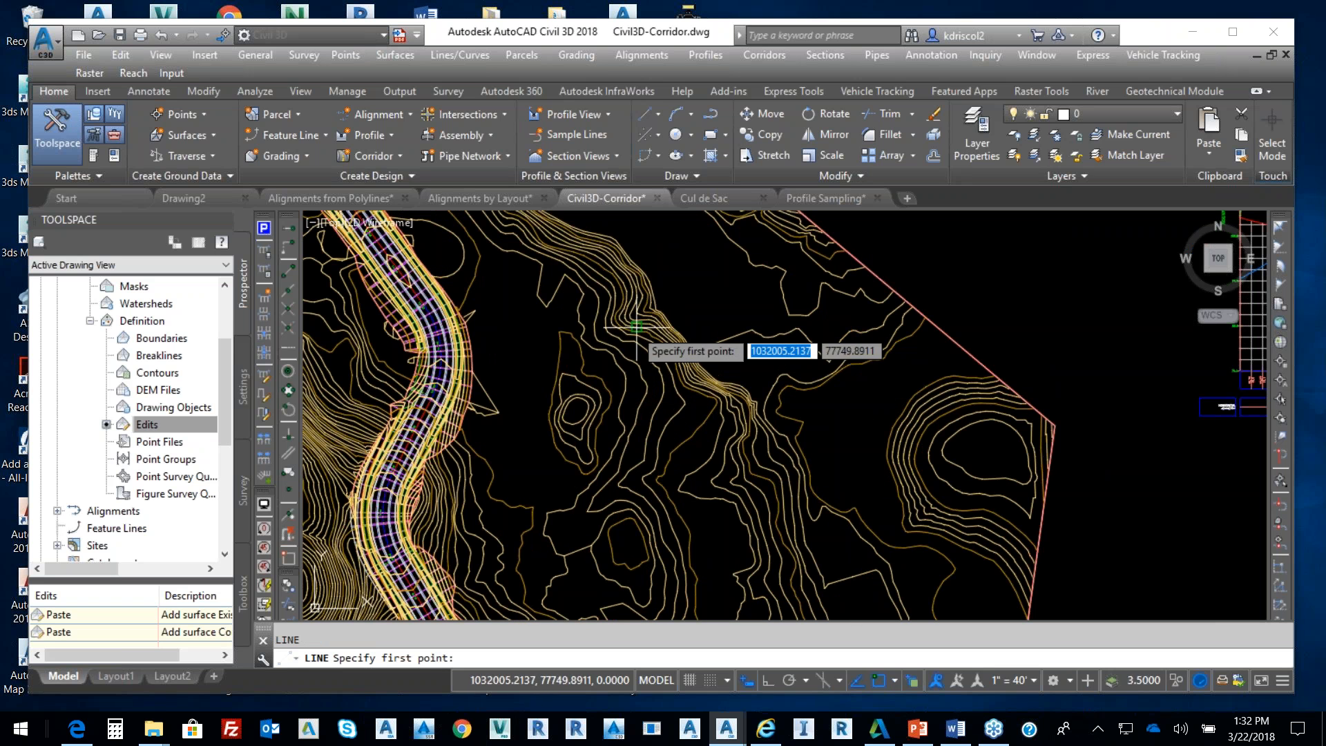
{"action": "left_click", "coordinate": [568, 323]}
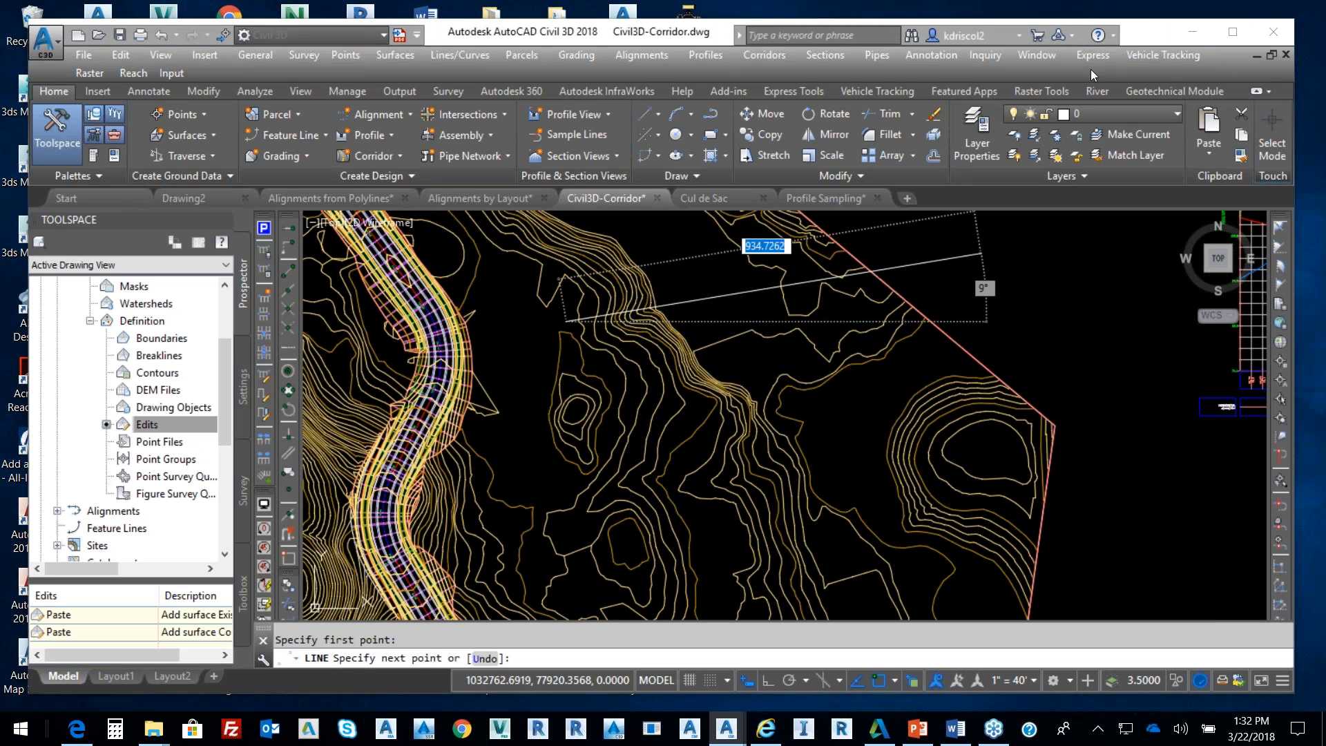
{"action": "left_click", "coordinate": [1279, 231]}
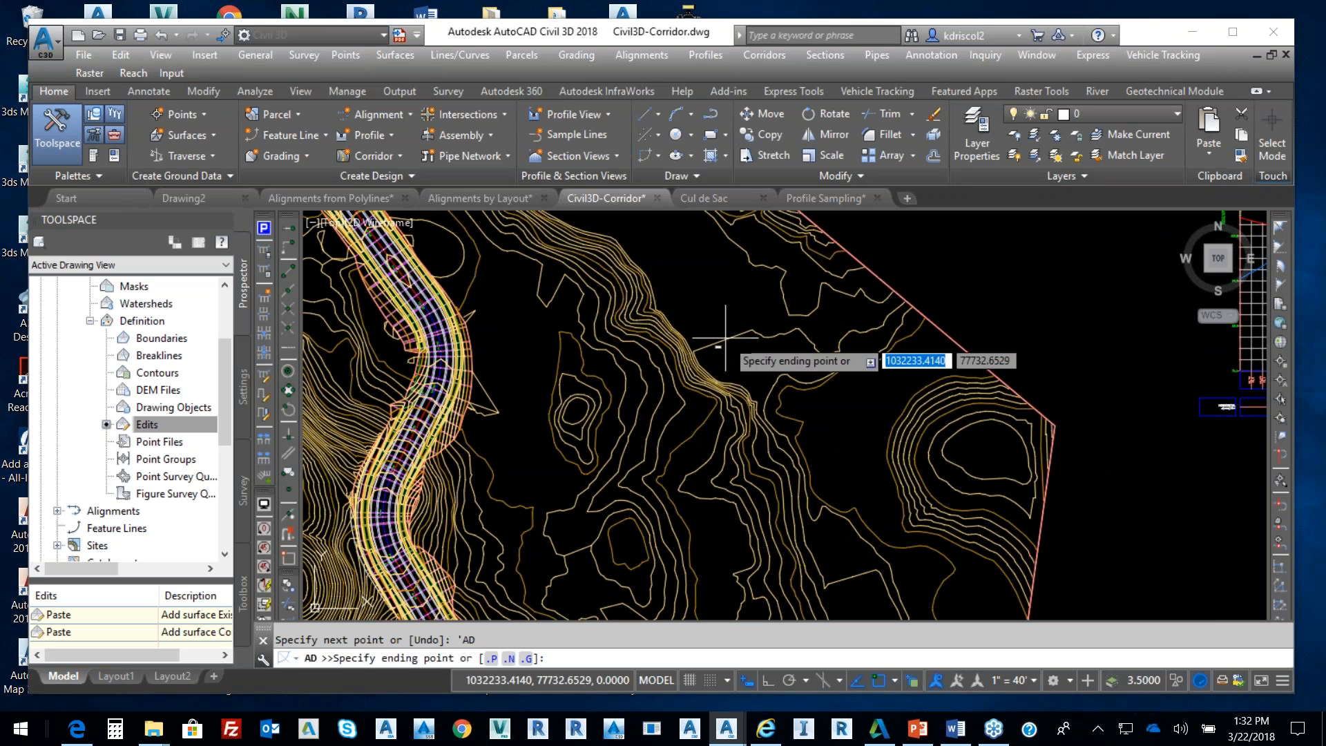
{"action": "left_click", "coordinate": [653, 333]}
{"action": "scroll", "coordinate": [625, 293], "scroll_direction": "up", "scroll_amount": 2}
{"action": "scroll", "coordinate": [603, 257], "scroll_direction": "up", "scroll_amount": 2}
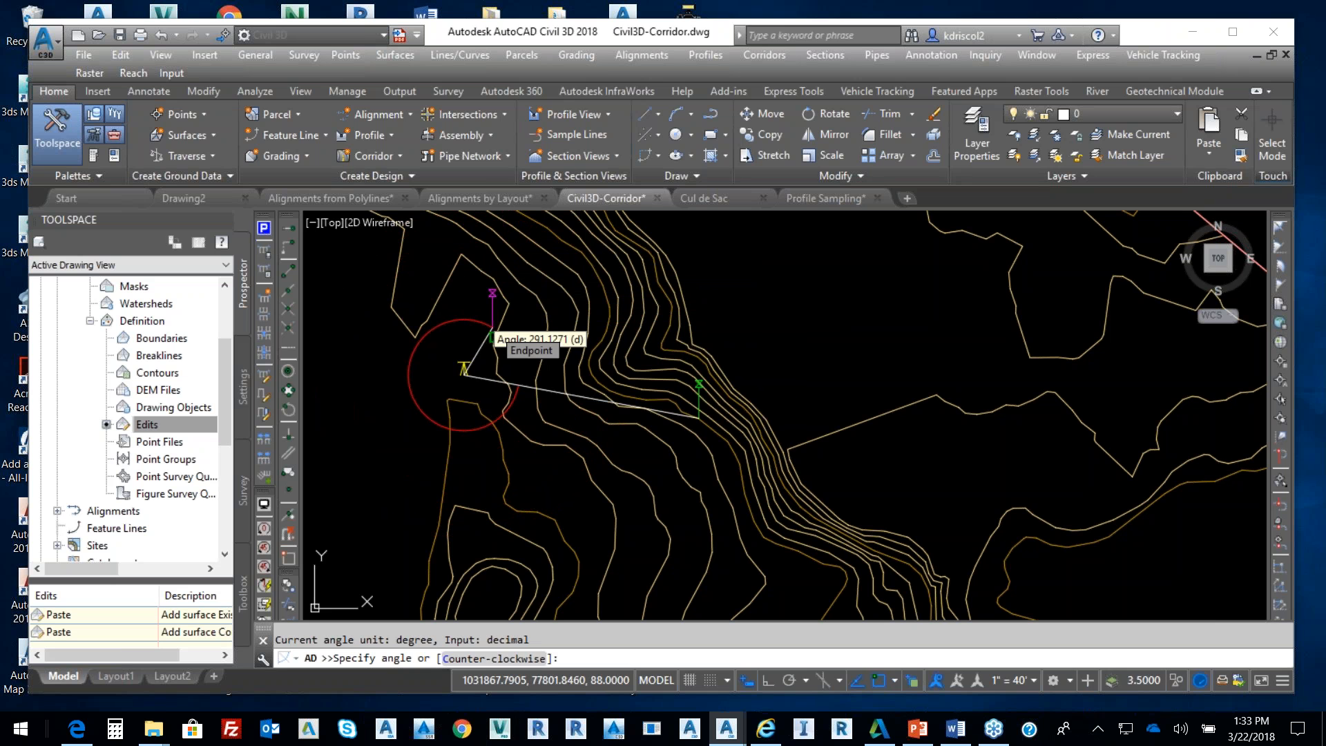
{"action": "left_click", "coordinate": [492, 338]}
Cancel the unfinished line and pan back to the corridor
{"action": "key", "text": "Escape"}
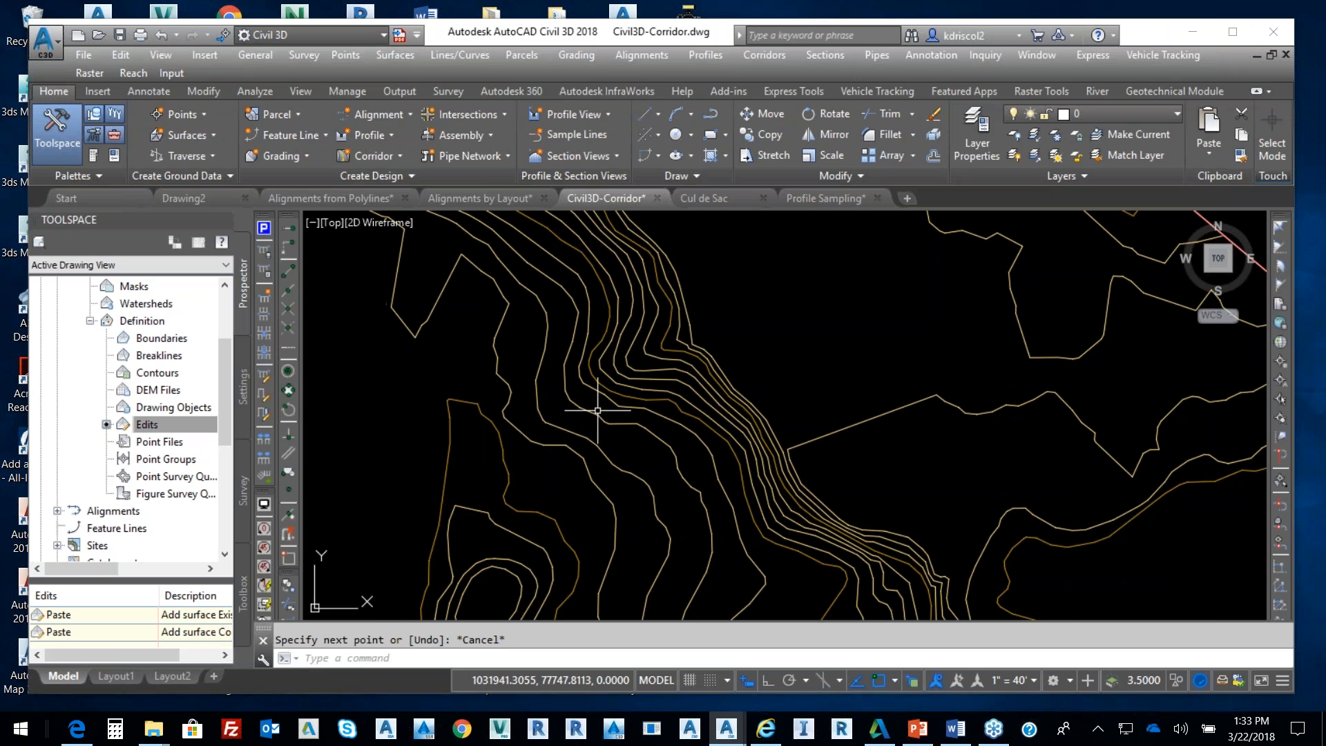
{"action": "scroll", "coordinate": [705, 415], "scroll_direction": "down", "scroll_amount": 4}
{"action": "middle_click_drag", "start_coordinate": [721, 396], "coordinate": [728, 379]}
{"action": "mouse_move", "coordinate": [597, 466]}
{"action": "middle_mouse_down"}
{"action": "mouse_move", "coordinate": [687, 406]}
{"action": "mouse_move", "coordinate": [672, 372]}
{"action": "mouse_move", "coordinate": [698, 387]}
{"action": "middle_mouse_up"}
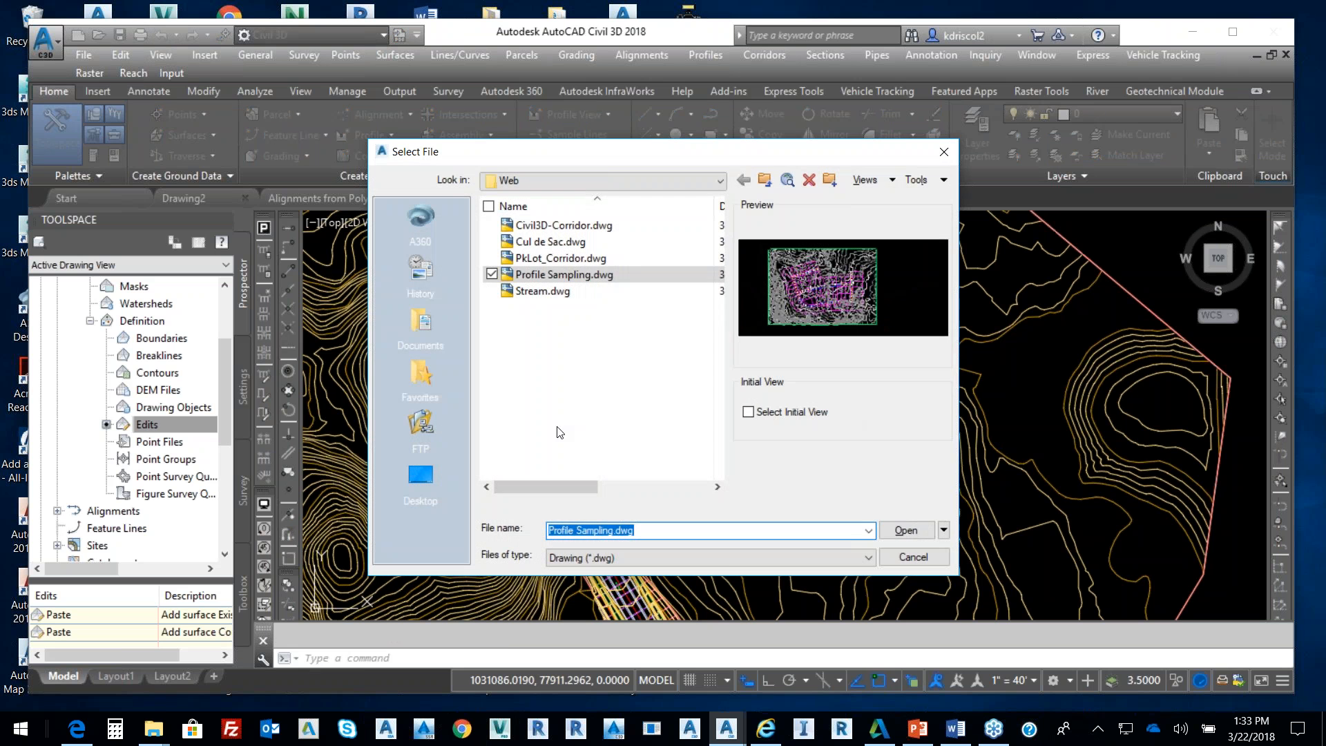
Open bridge start.dwg from D:\Bridges and dismiss the earlier-version warning
{"action": "left_click", "coordinate": [722, 183]}
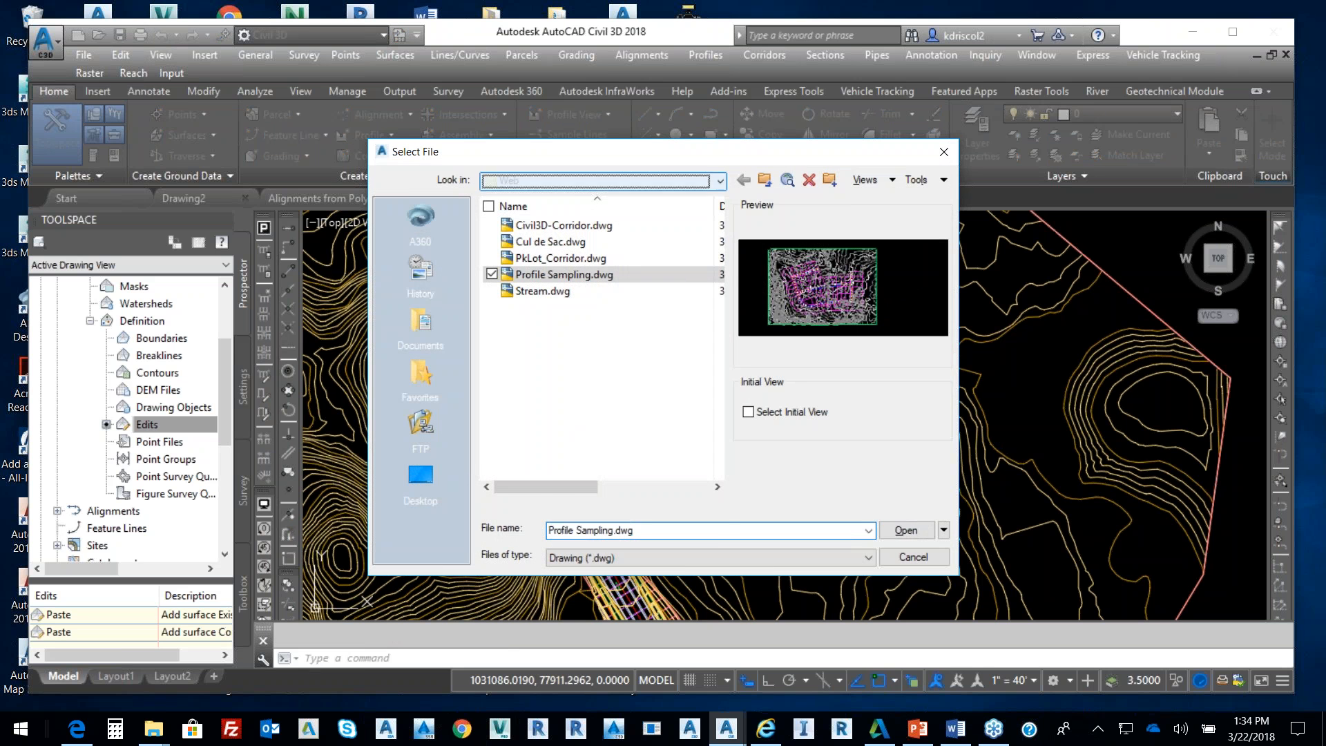
{"action": "left_click", "coordinate": [599, 211]}
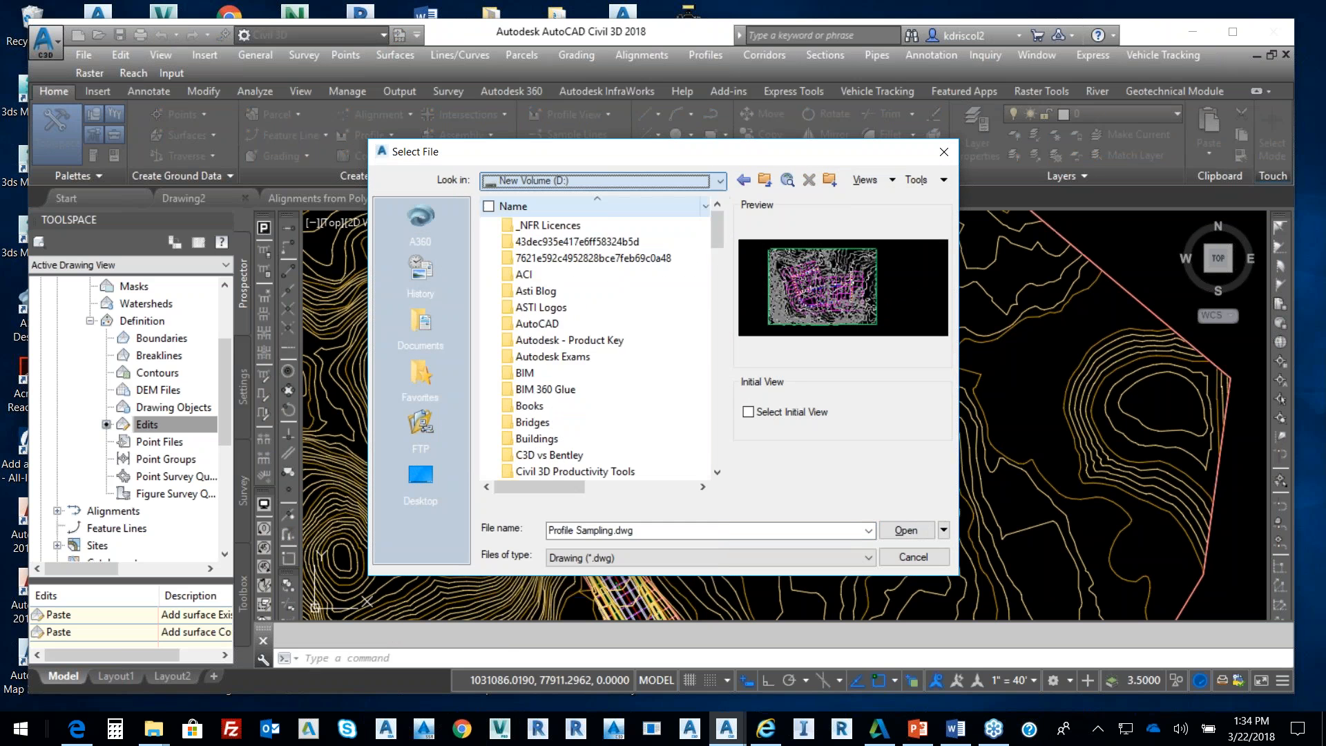
{"action": "double_click", "coordinate": [542, 422]}
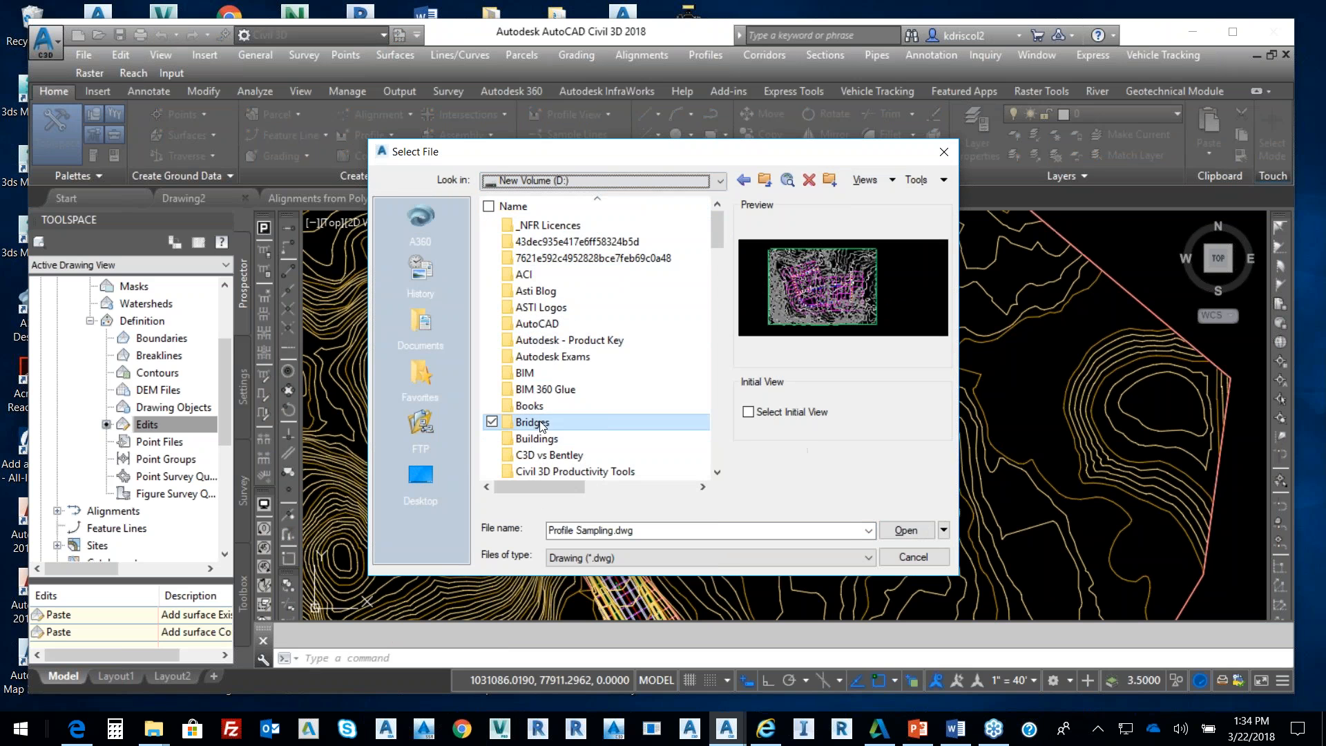
{"action": "left_click", "coordinate": [559, 293]}
{"action": "left_click", "coordinate": [561, 307]}
{"action": "left_click", "coordinate": [917, 530]}
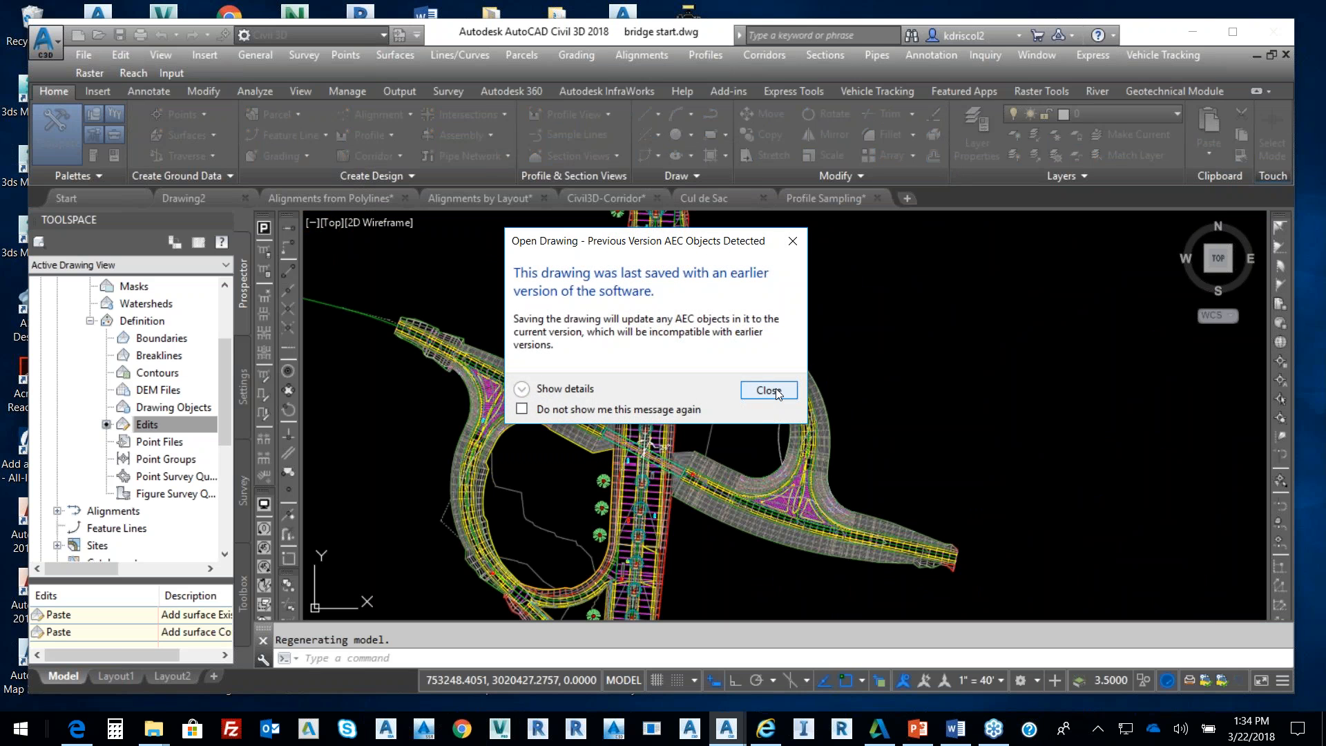
{"action": "left_click", "coordinate": [777, 389]}
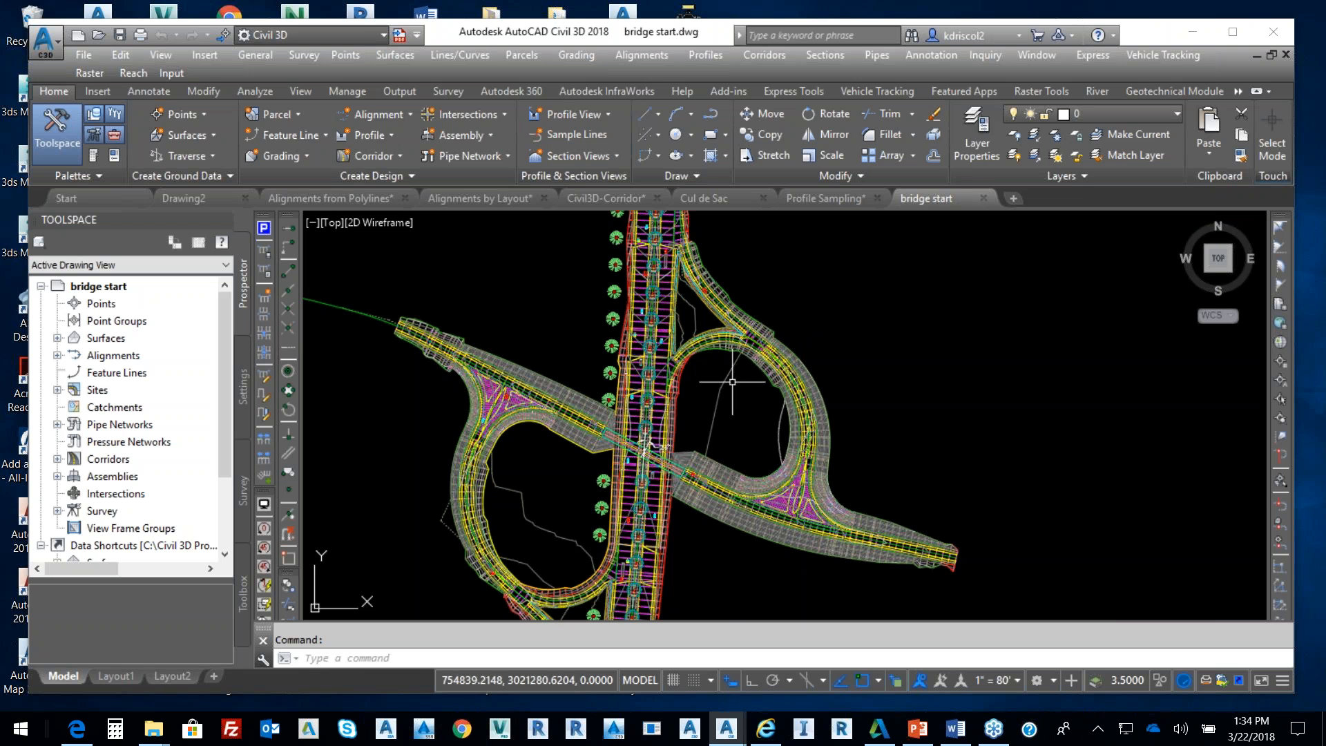
Zoom in to select the interchange corridor in bridge start.dwg, then zoom back out
{"action": "scroll", "coordinate": [684, 355], "scroll_direction": "up", "scroll_amount": 5}
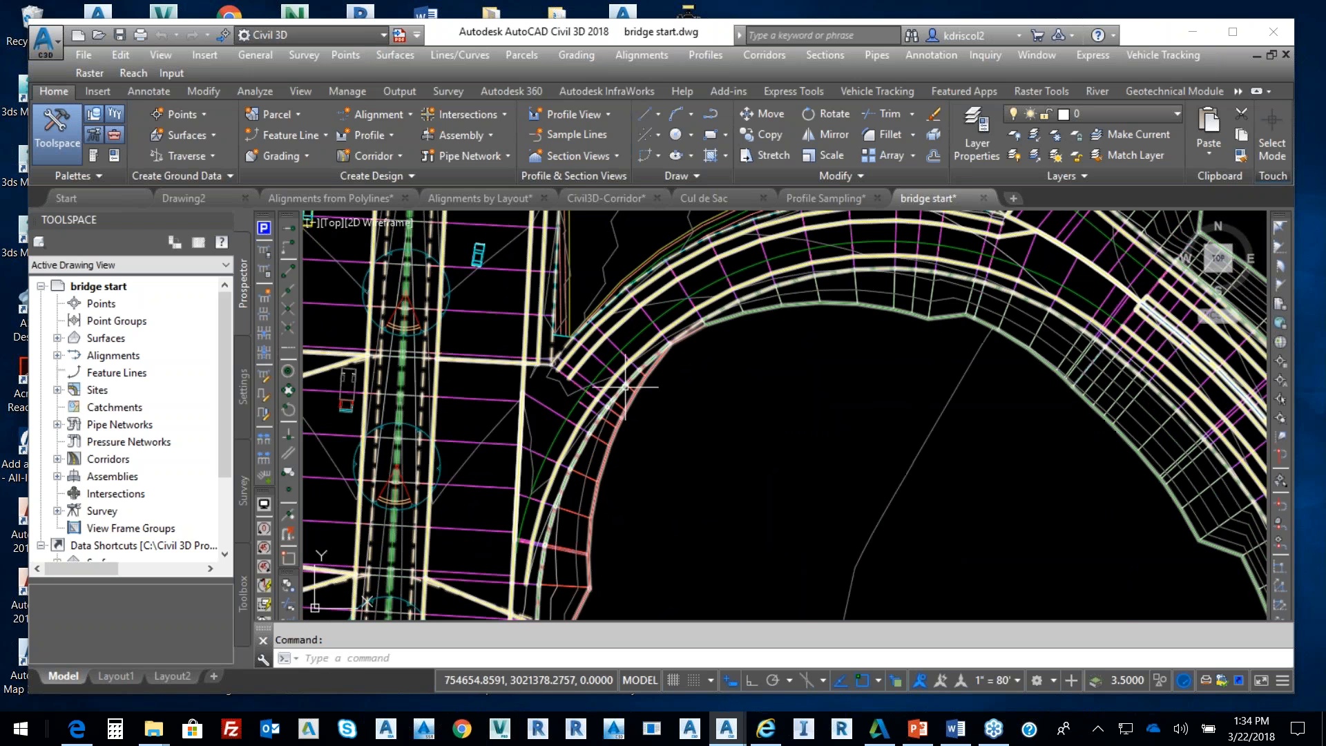
{"action": "left_click", "coordinate": [616, 342]}
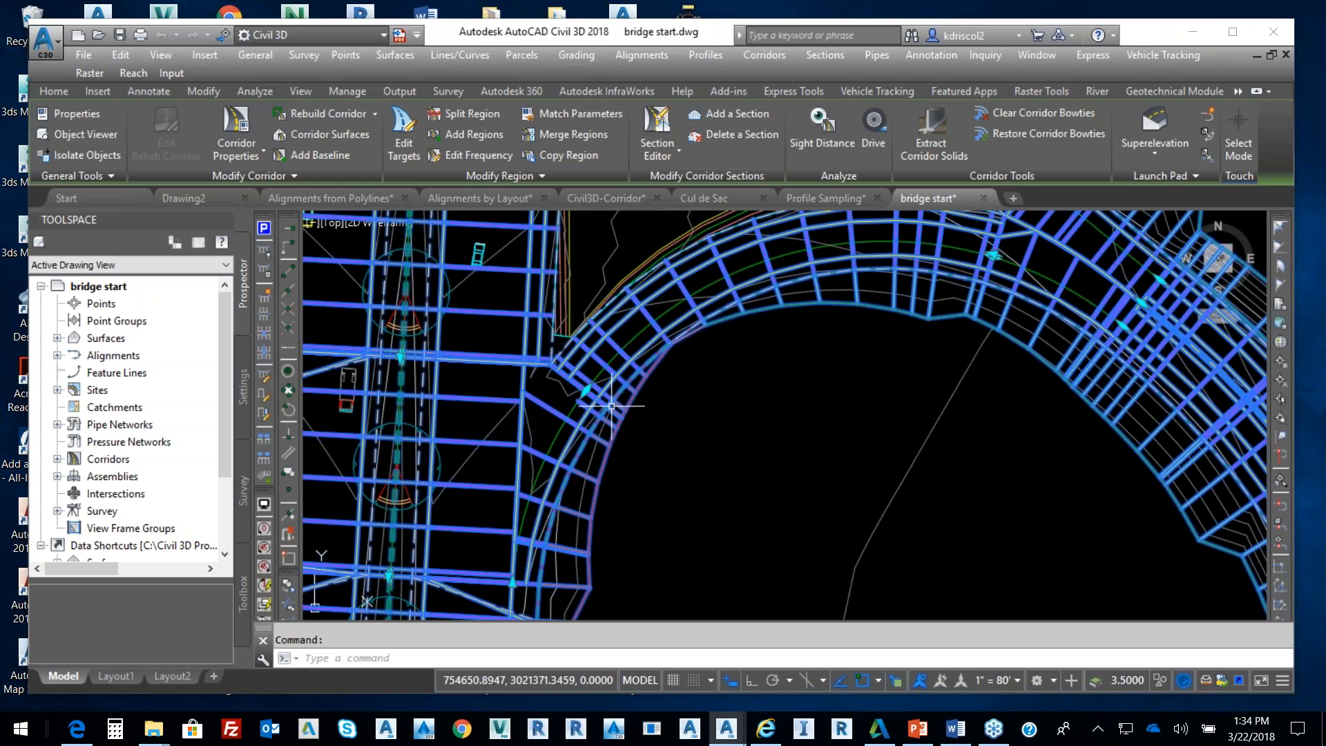
{"action": "scroll", "coordinate": [612, 406], "scroll_direction": "down", "scroll_amount": 1}
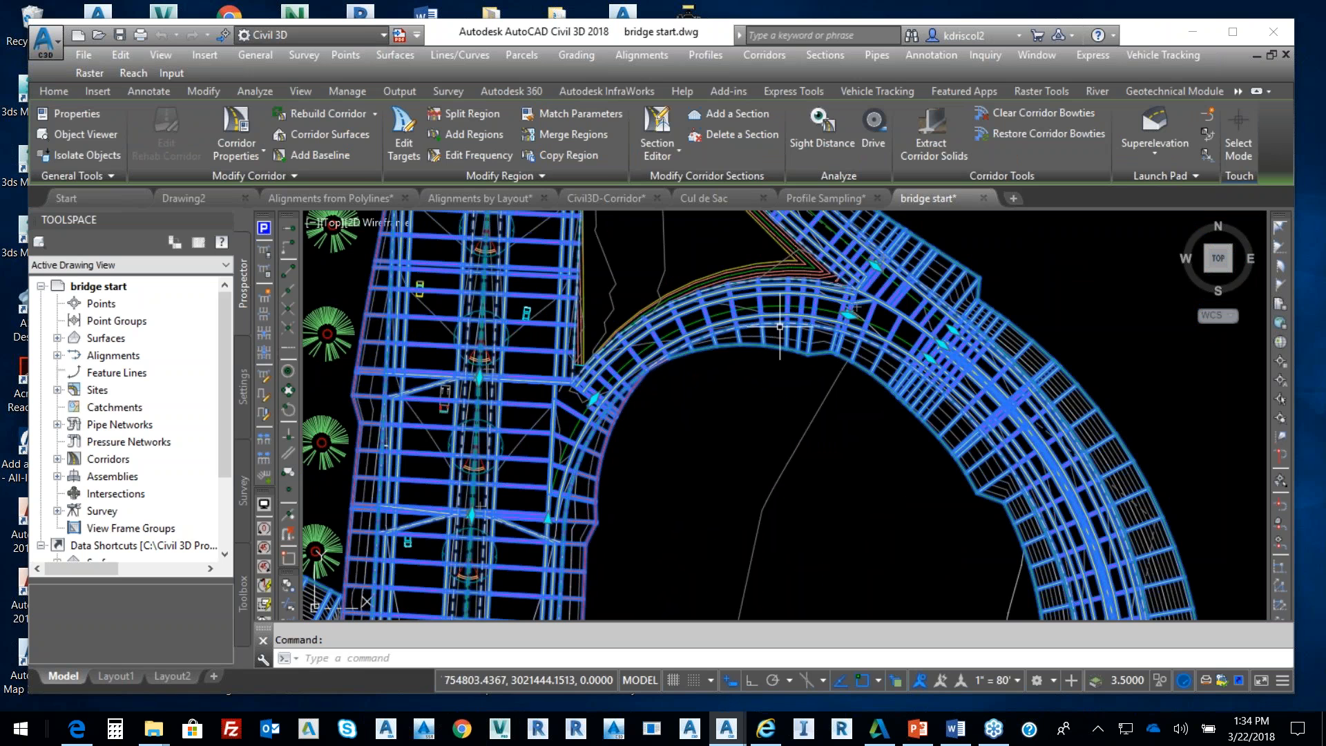
{"action": "scroll", "coordinate": [780, 326], "scroll_direction": "down", "scroll_amount": 3}
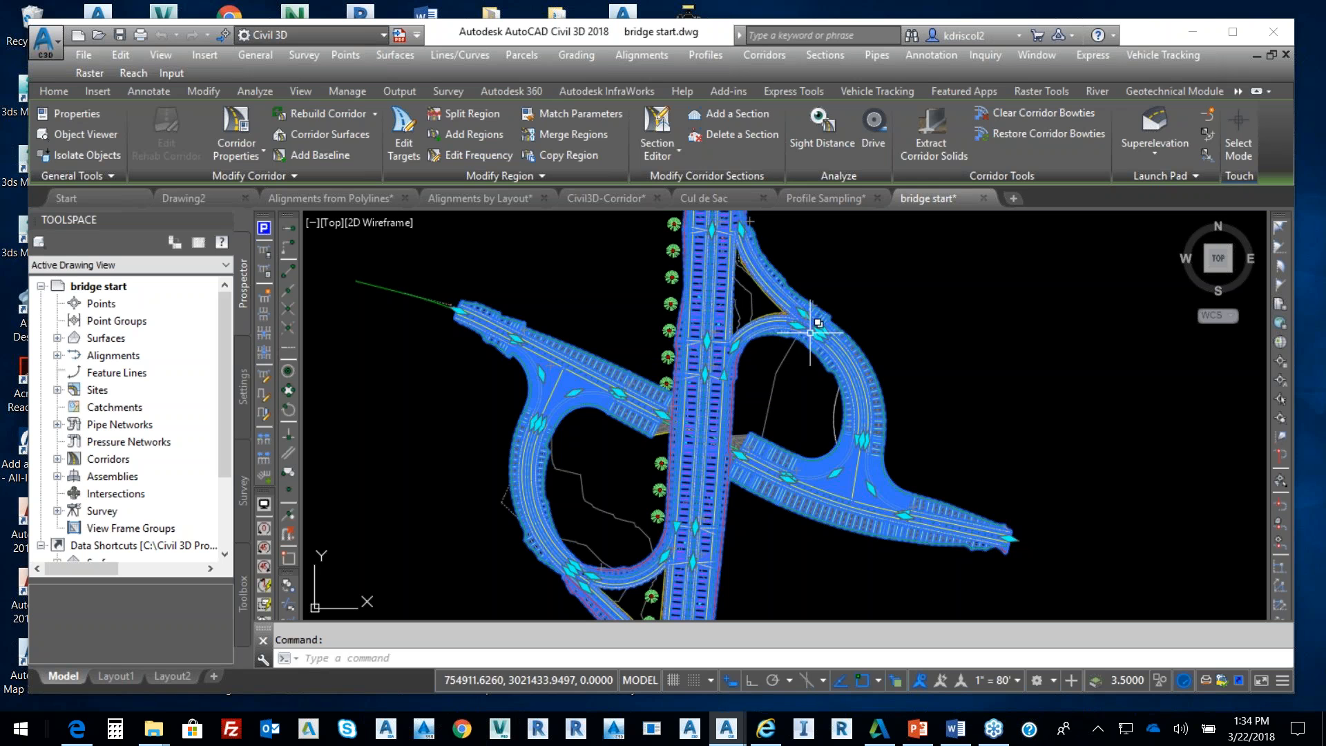
Deselect the corridor, then zoom and pan around the interchange's bridge crossing
{"action": "key", "text": "Escape"}
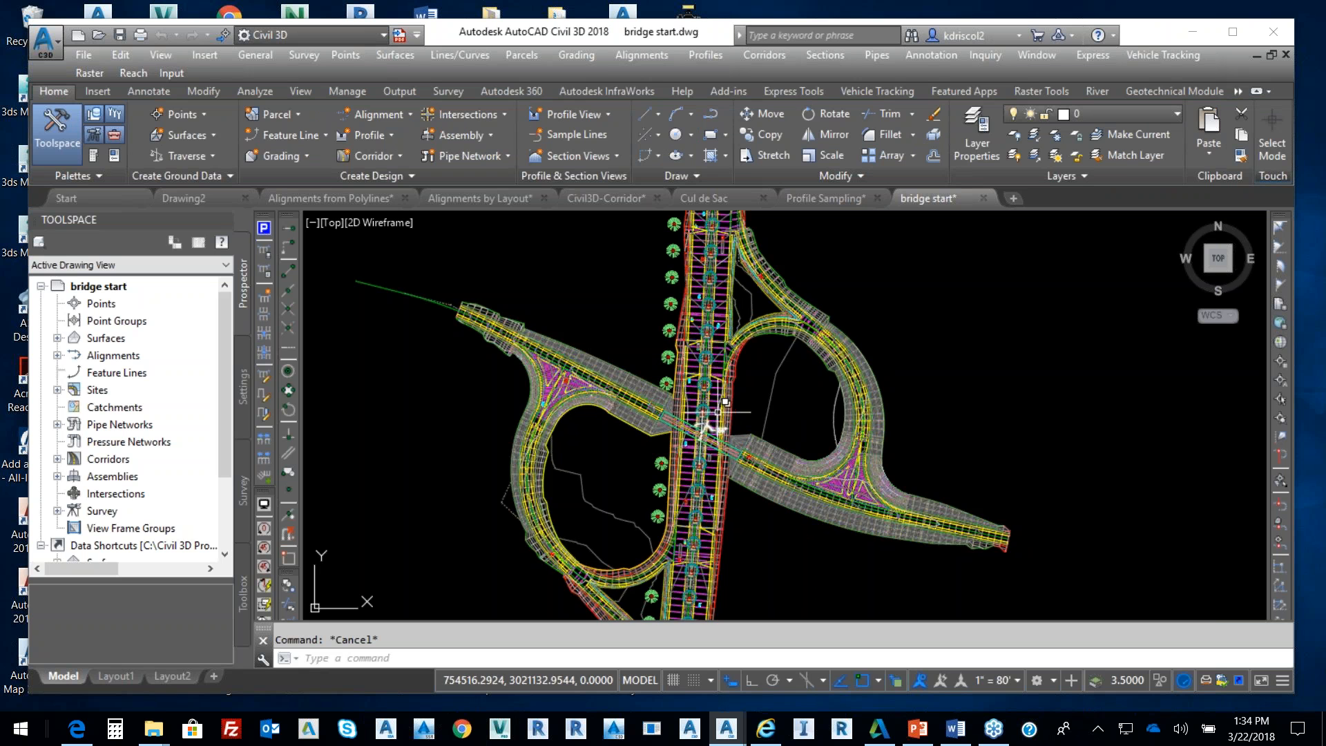
{"action": "scroll", "coordinate": [715, 418], "scroll_direction": "down", "scroll_amount": 2}
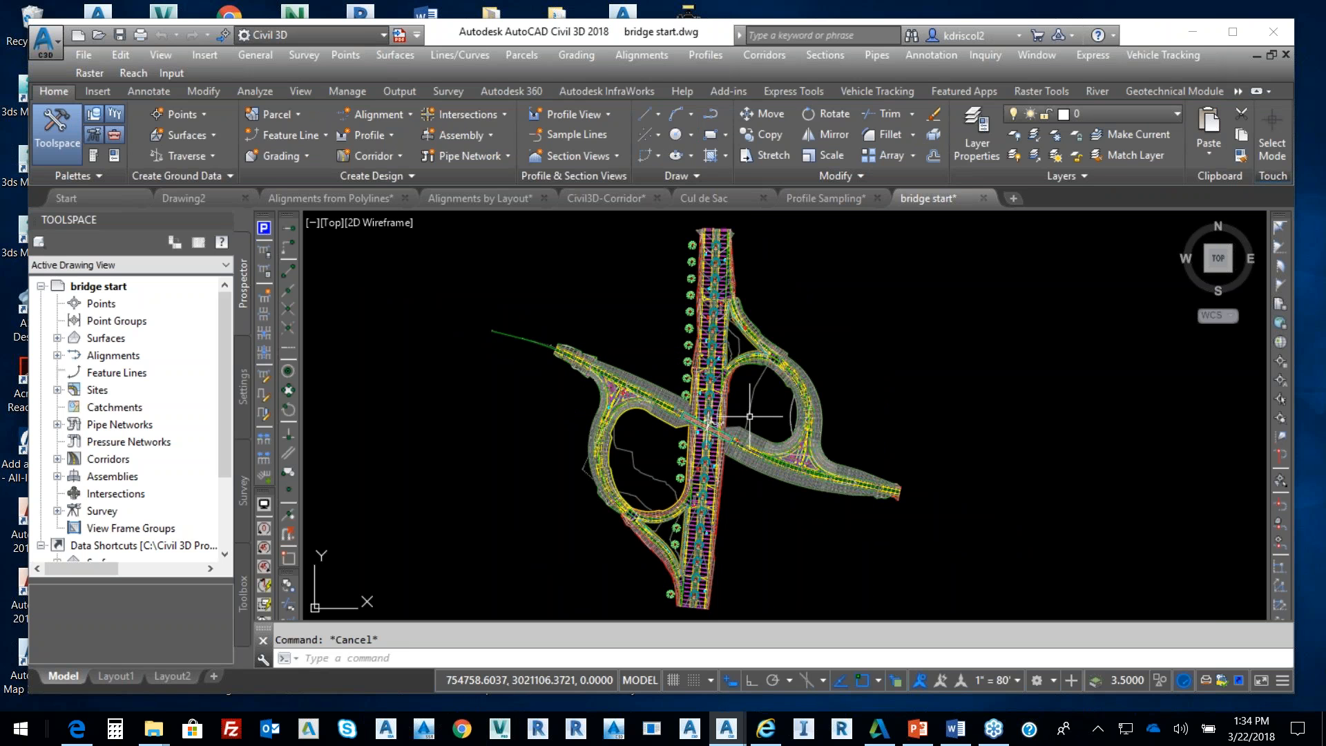
{"action": "scroll", "coordinate": [718, 421], "scroll_direction": "up", "scroll_amount": 2}
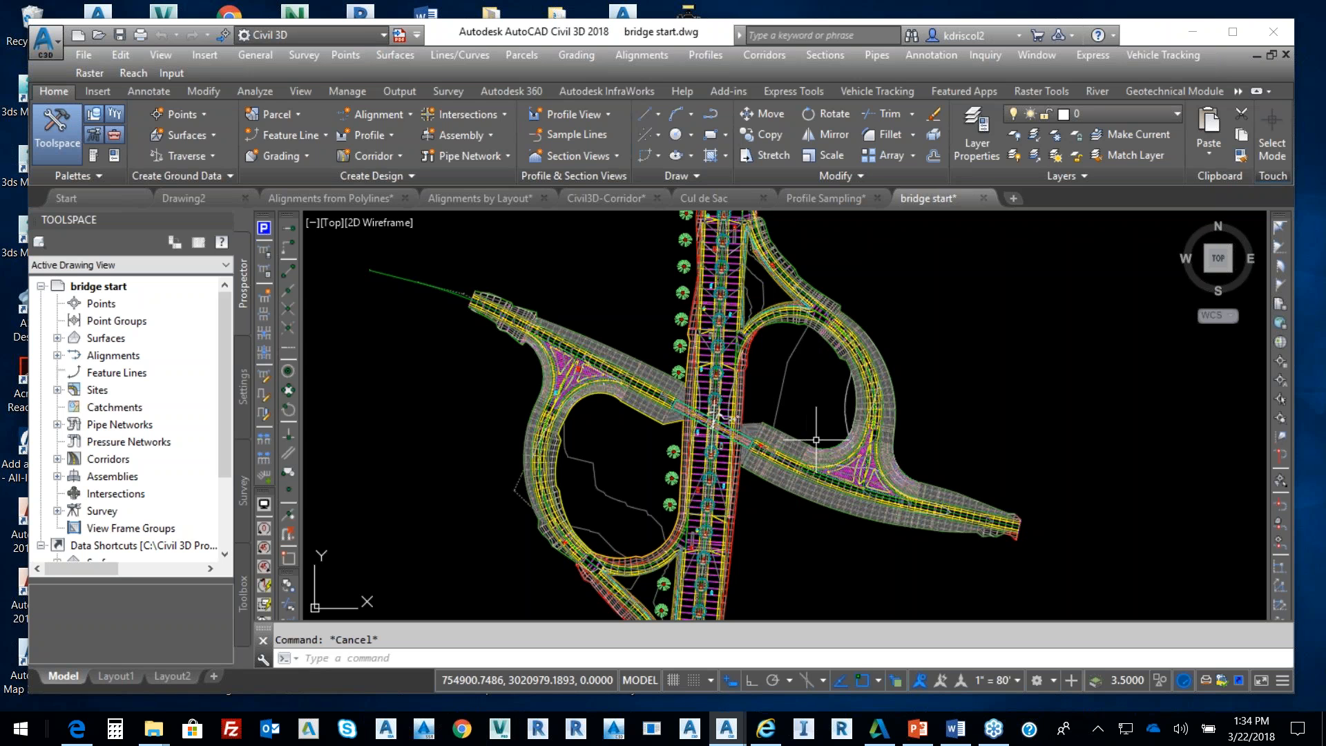
{"action": "mouse_move", "coordinate": [811, 439]}
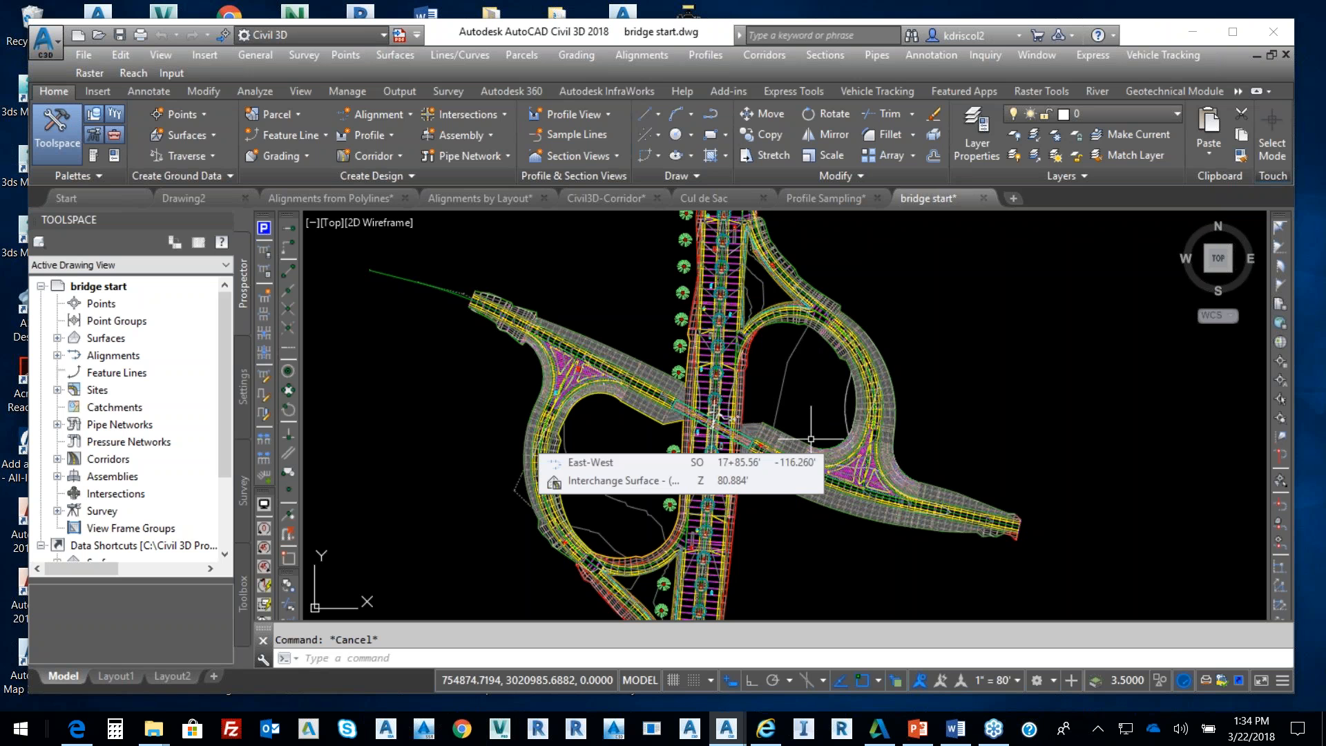
{"action": "scroll", "coordinate": [739, 419], "scroll_direction": "up", "scroll_amount": 5}
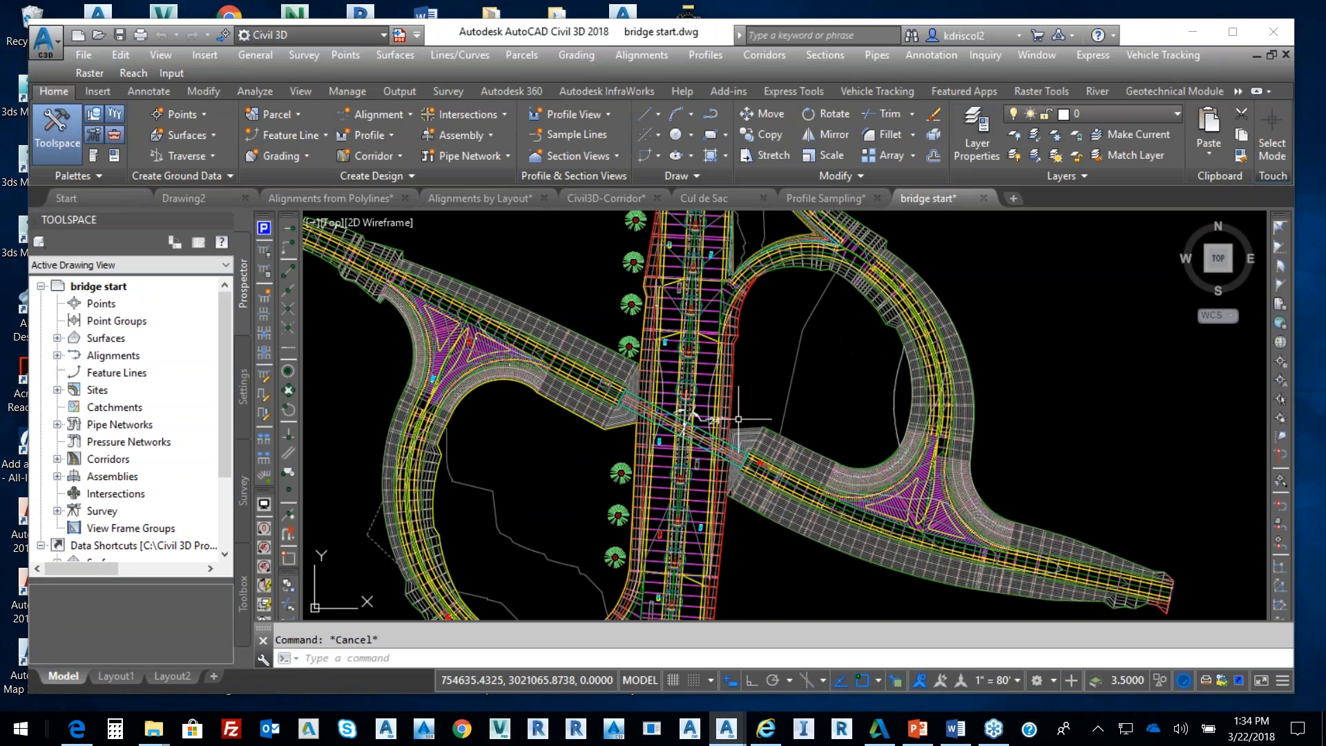
{"action": "scroll", "coordinate": [739, 419], "scroll_direction": "up", "scroll_amount": 2}
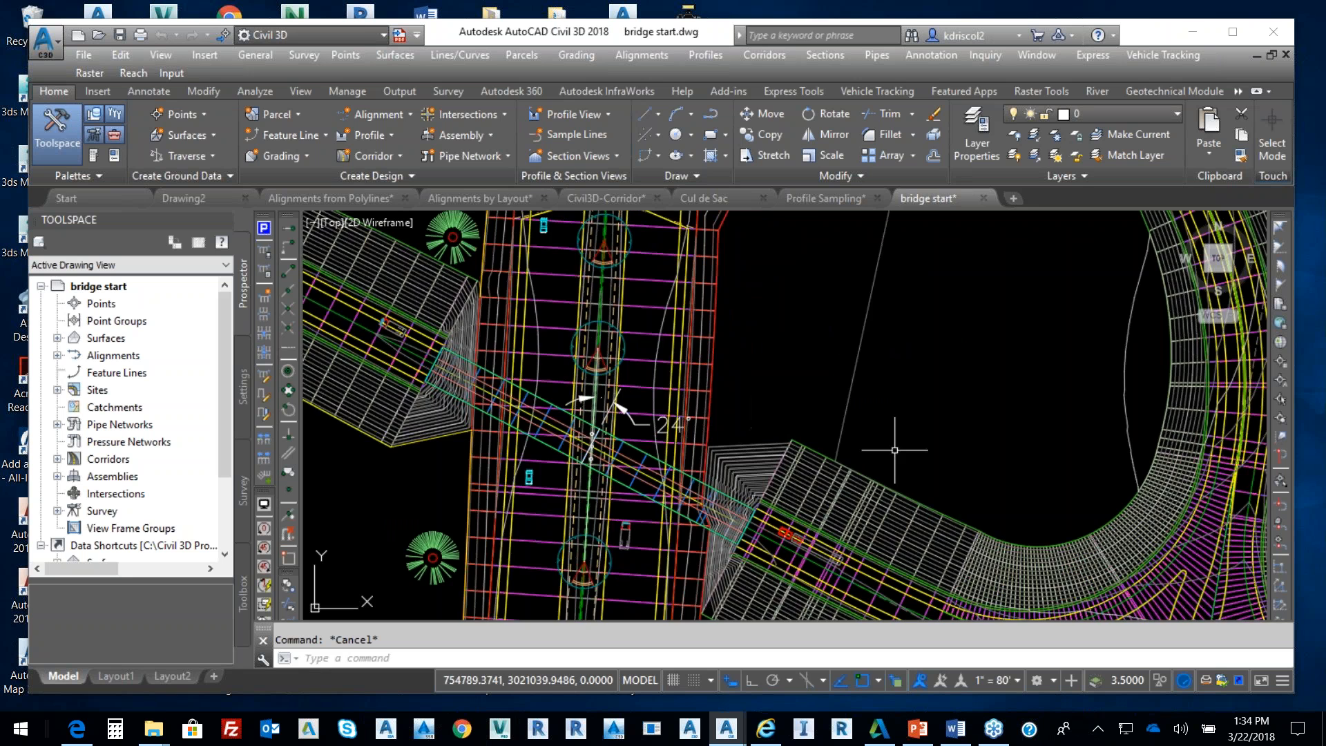
{"action": "scroll", "coordinate": [897, 454], "scroll_direction": "down", "scroll_amount": 6}
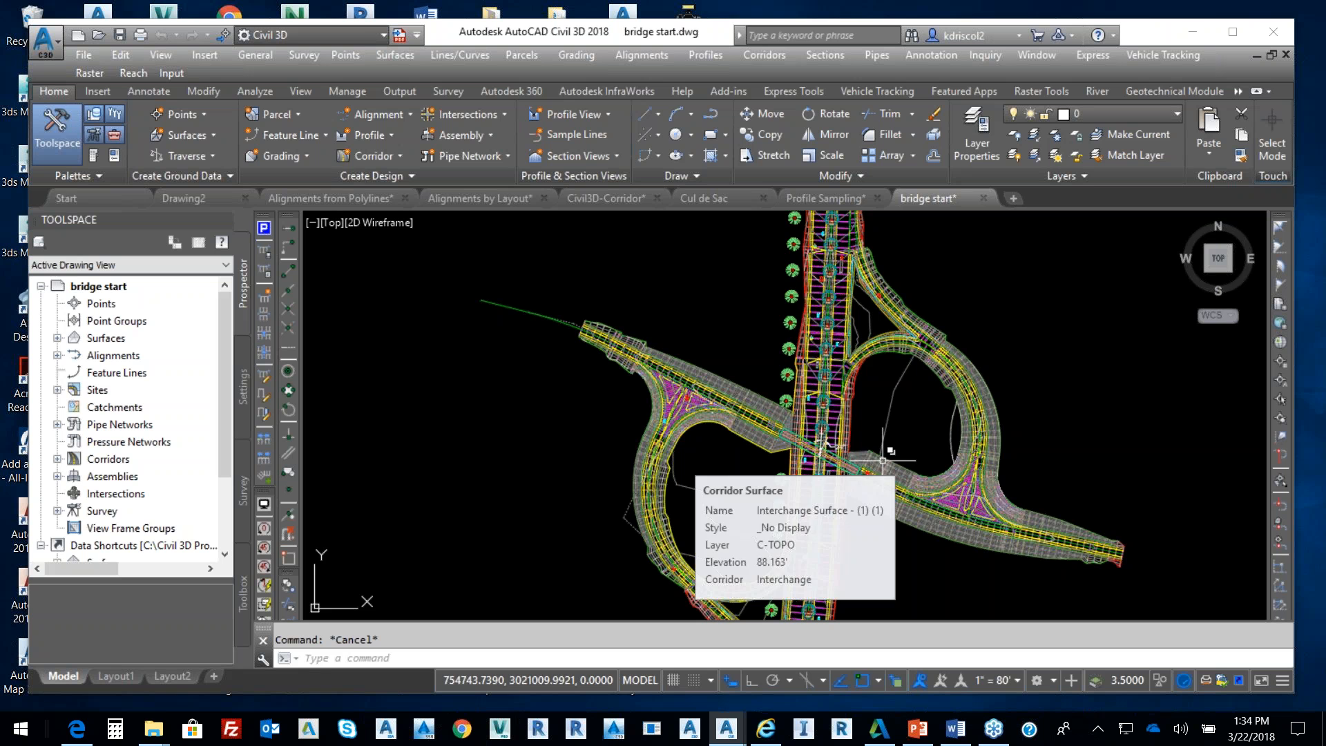
{"action": "middle_click_drag", "start_coordinate": [884, 445], "coordinate": [863, 431]}
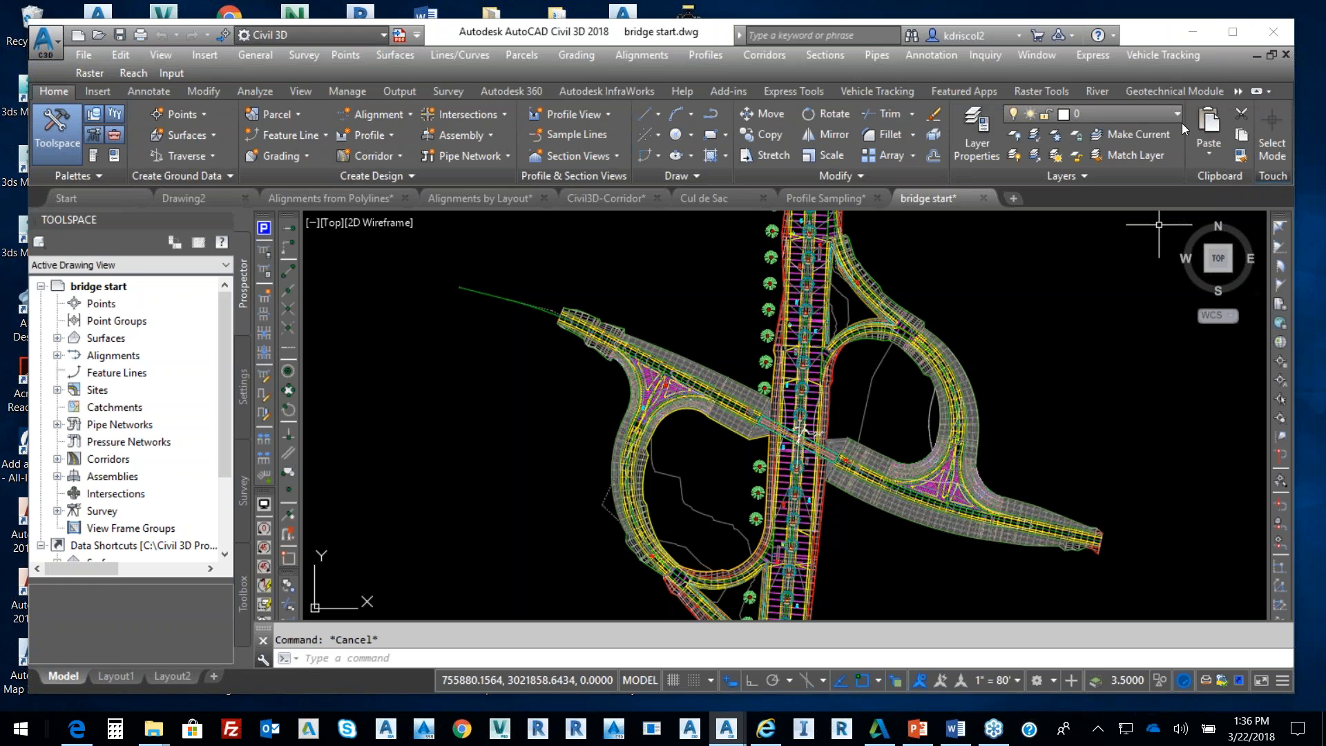
{"action": "left_click", "coordinate": [1098, 91]}
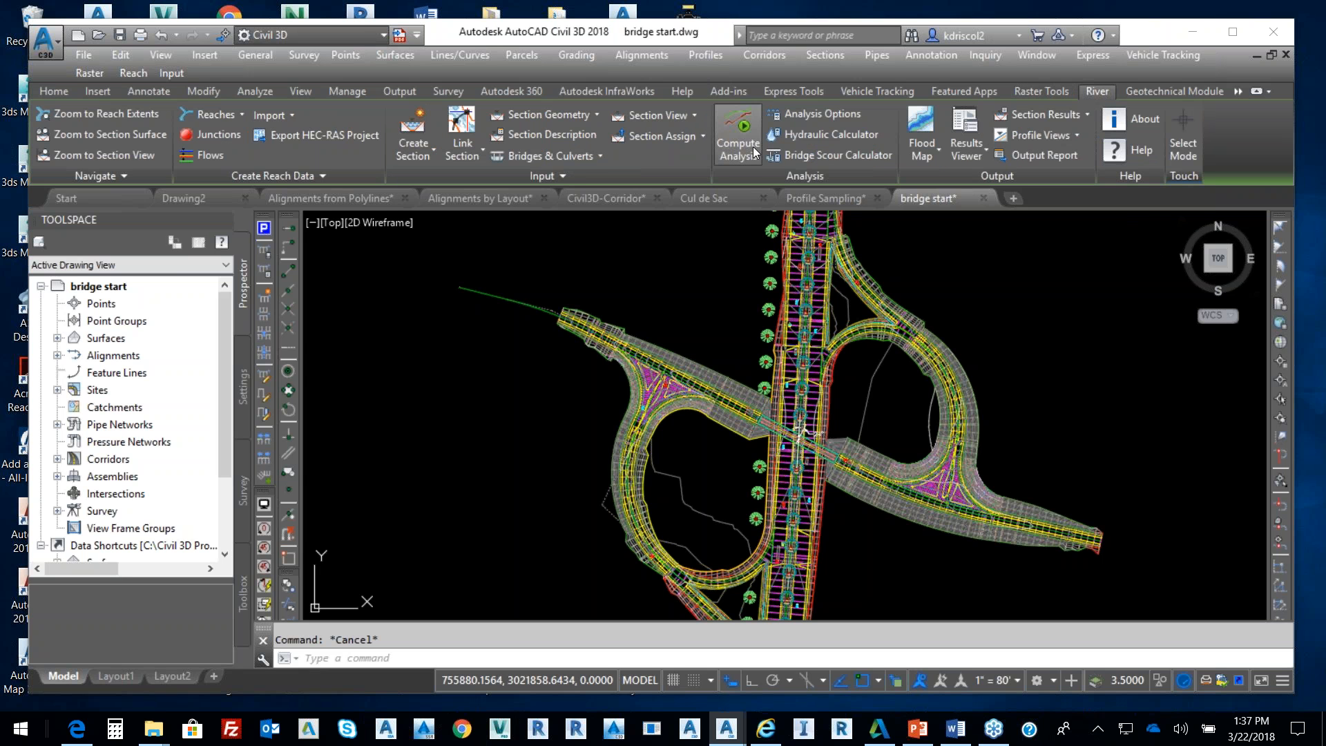
View the River tab's Import options for river data, then zoom out the drawing
{"action": "left_click", "coordinate": [292, 116]}
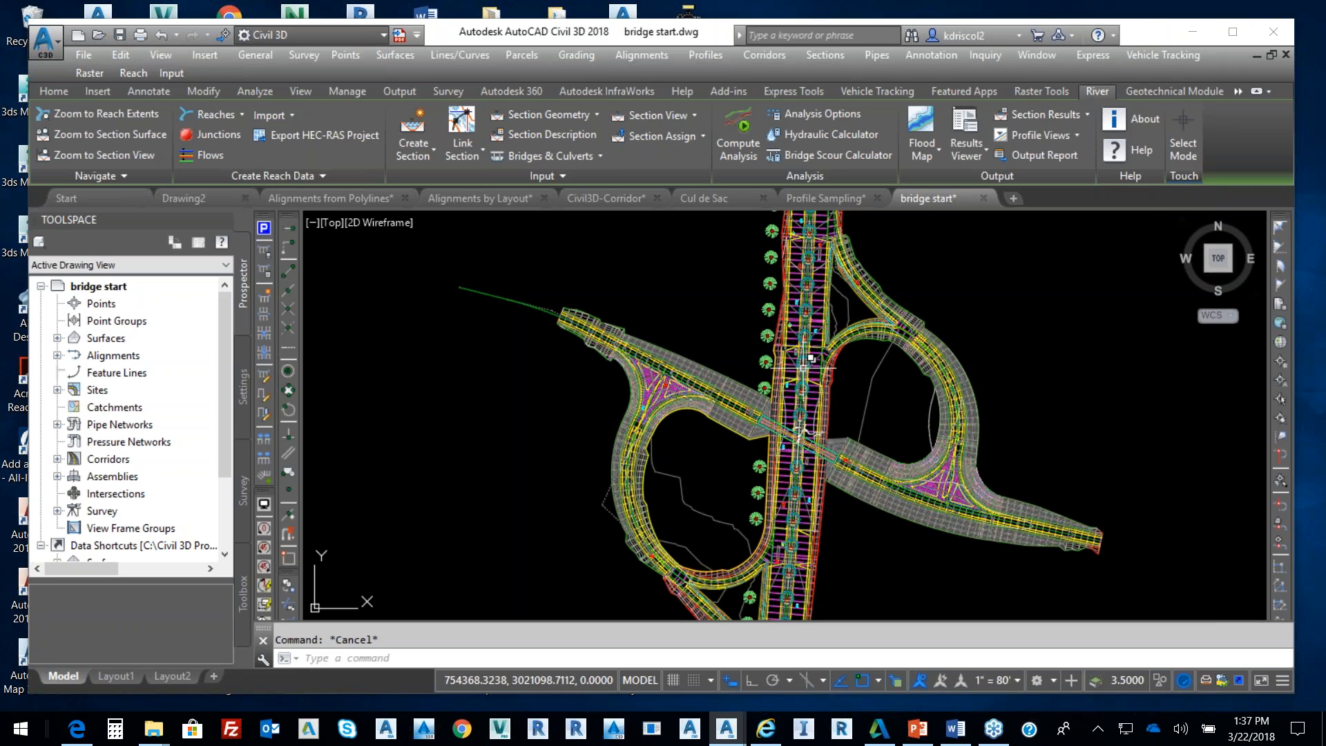
{"action": "scroll", "coordinate": [1022, 355], "scroll_direction": "down", "scroll_amount": 2}
{"action": "mouse_move", "coordinate": [972, 393]}
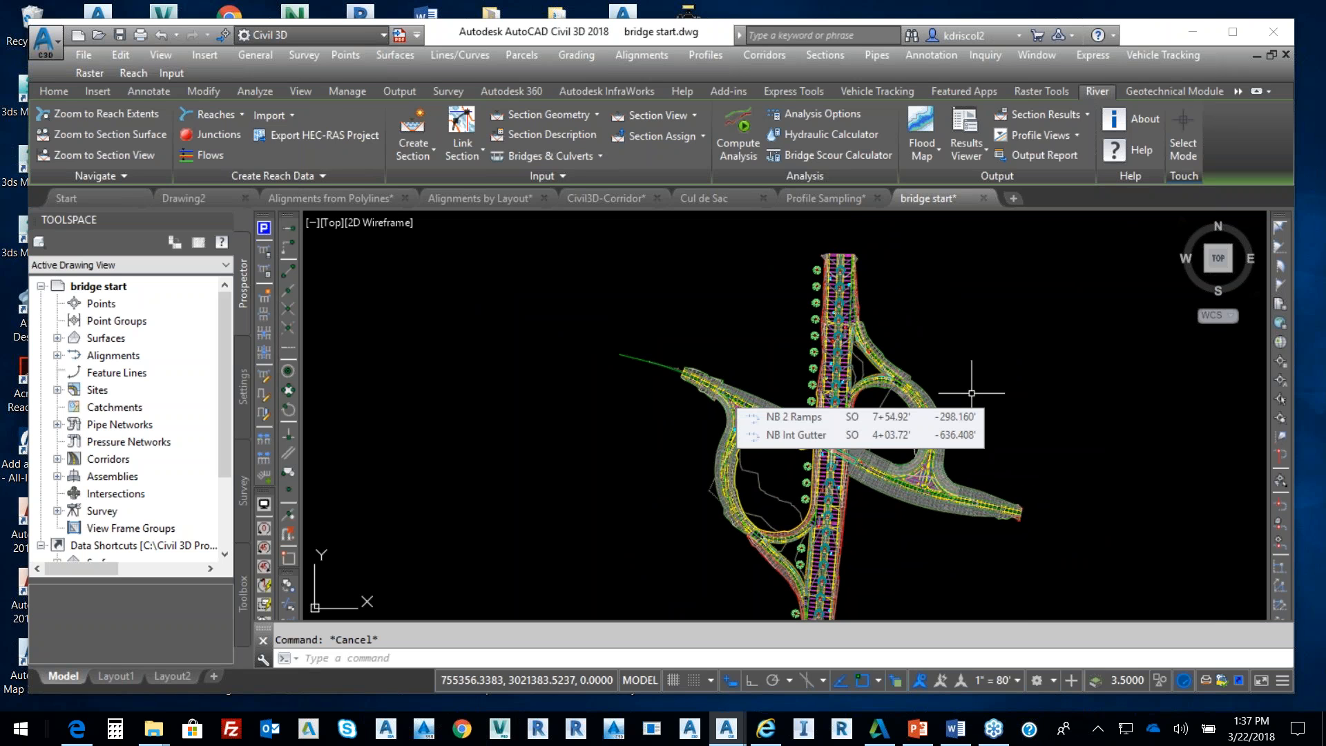